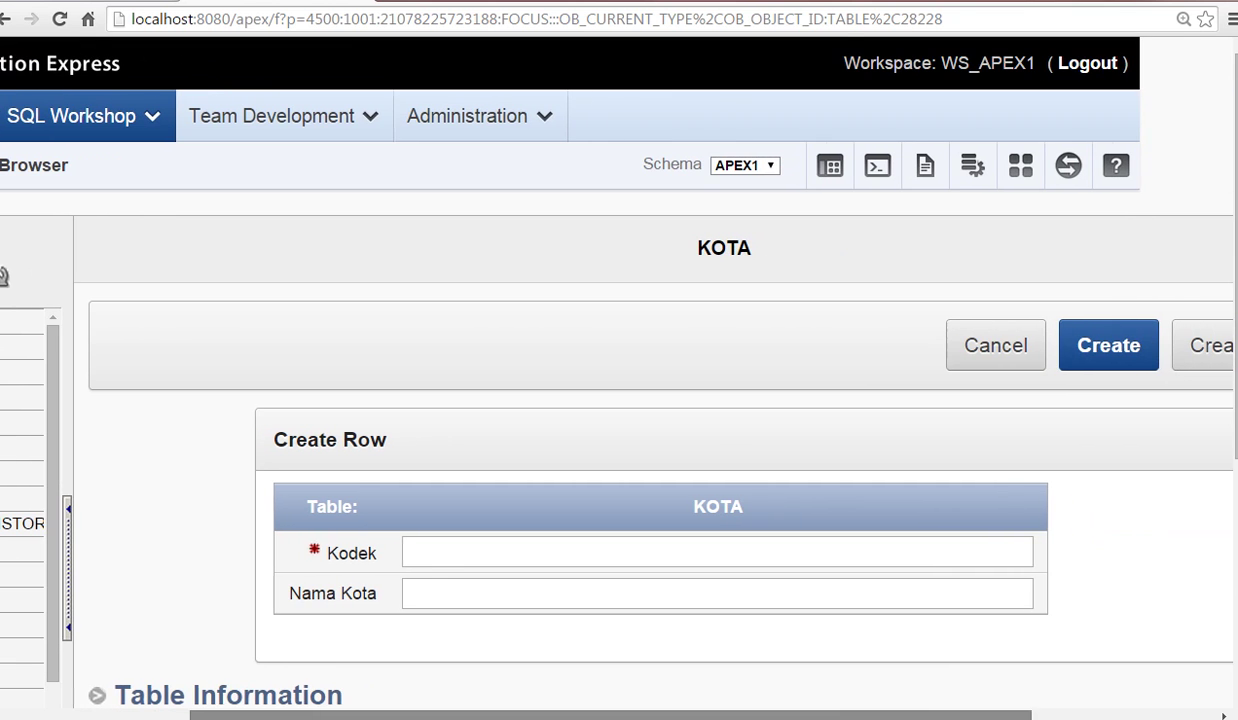
Insert a row into the KOTA table with Kodek BDG and Nama Kota Bandung, and continue with another new row.
left_click(485, 552)
type("BDG")
key("Tab")
type("Bandung")
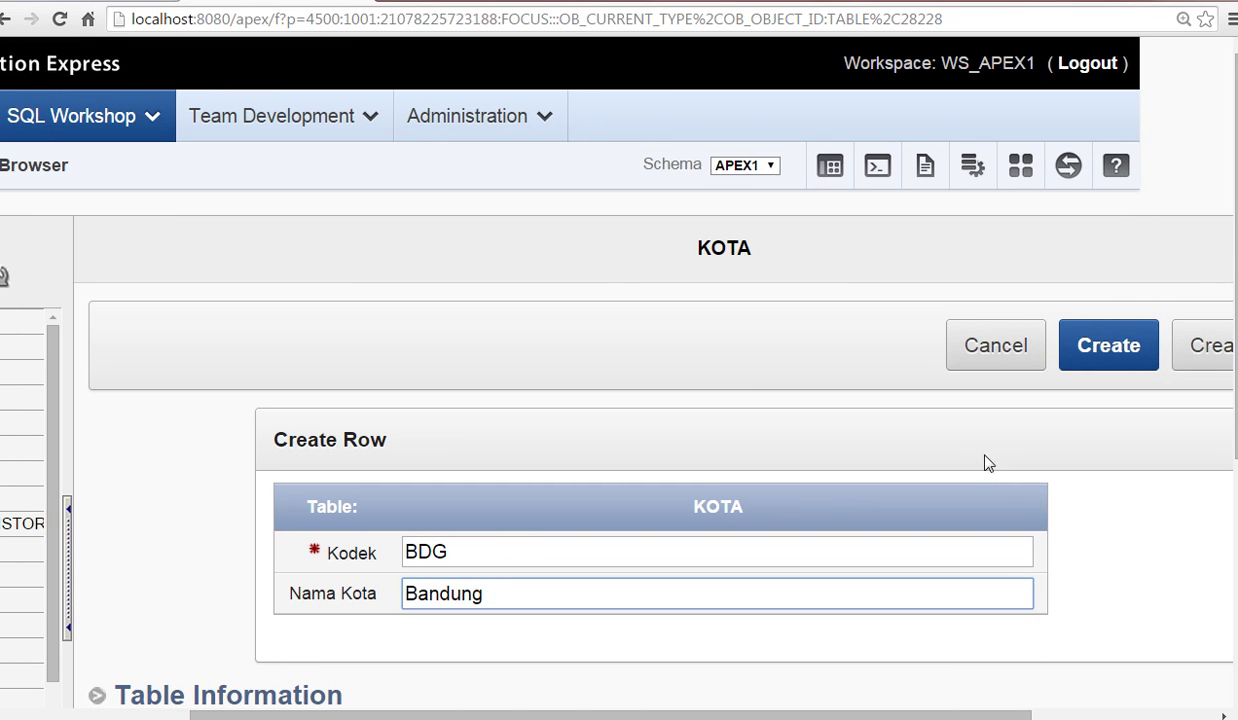
left_click_drag(1018, 716, 1110, 716)
left_click(1152, 364)
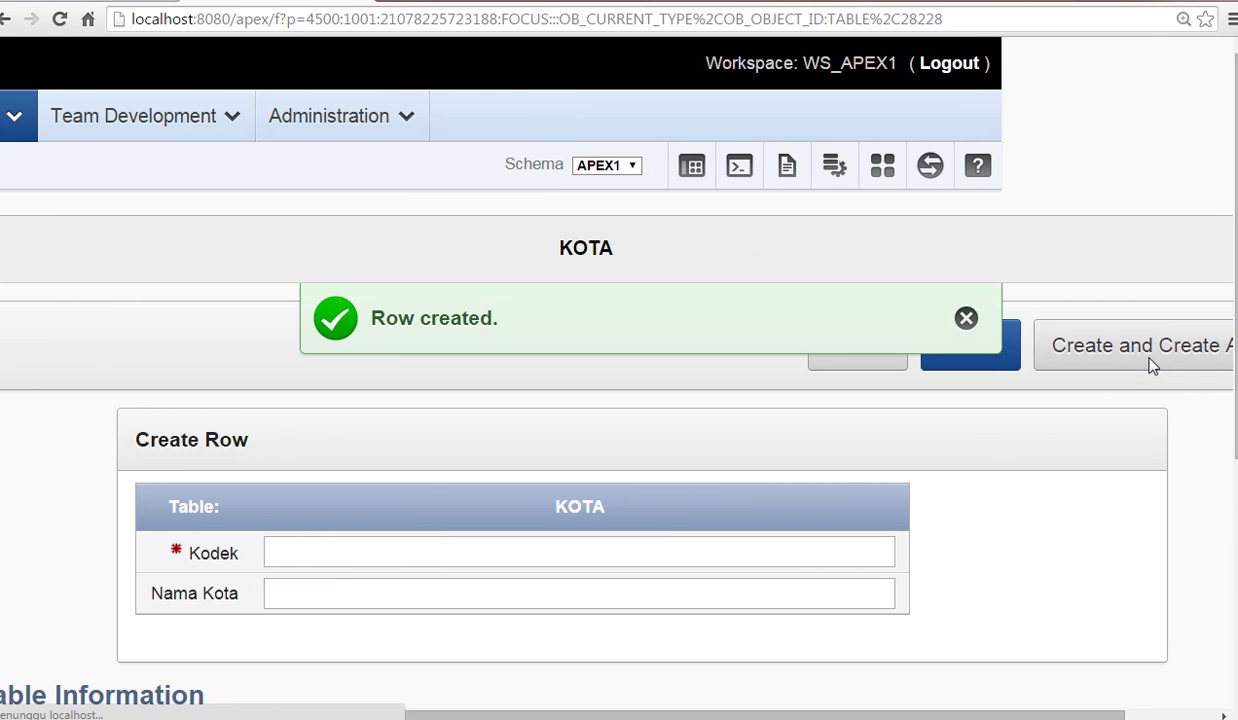
Insert a final row into the KOTA table with Kodek JKT and Nama Kota Jakarta.
left_click(400, 546)
type("JKT")
key("Tab")
type("Jakarta")
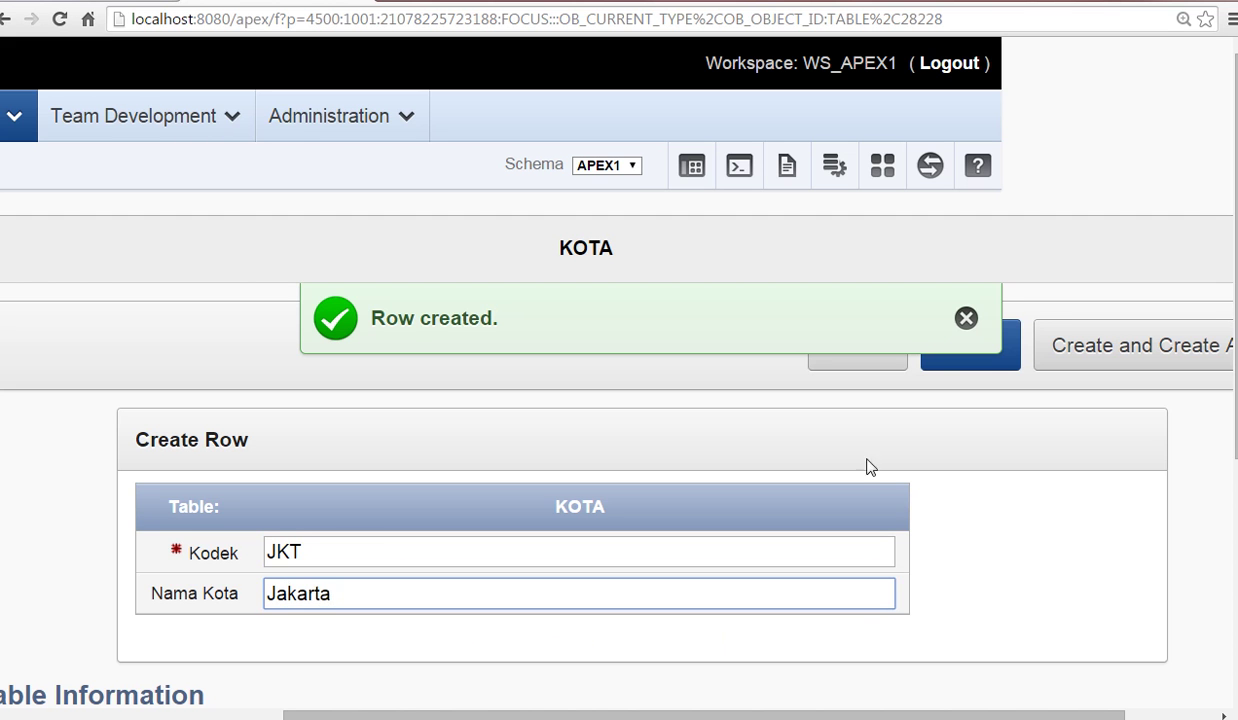
left_click(975, 362)
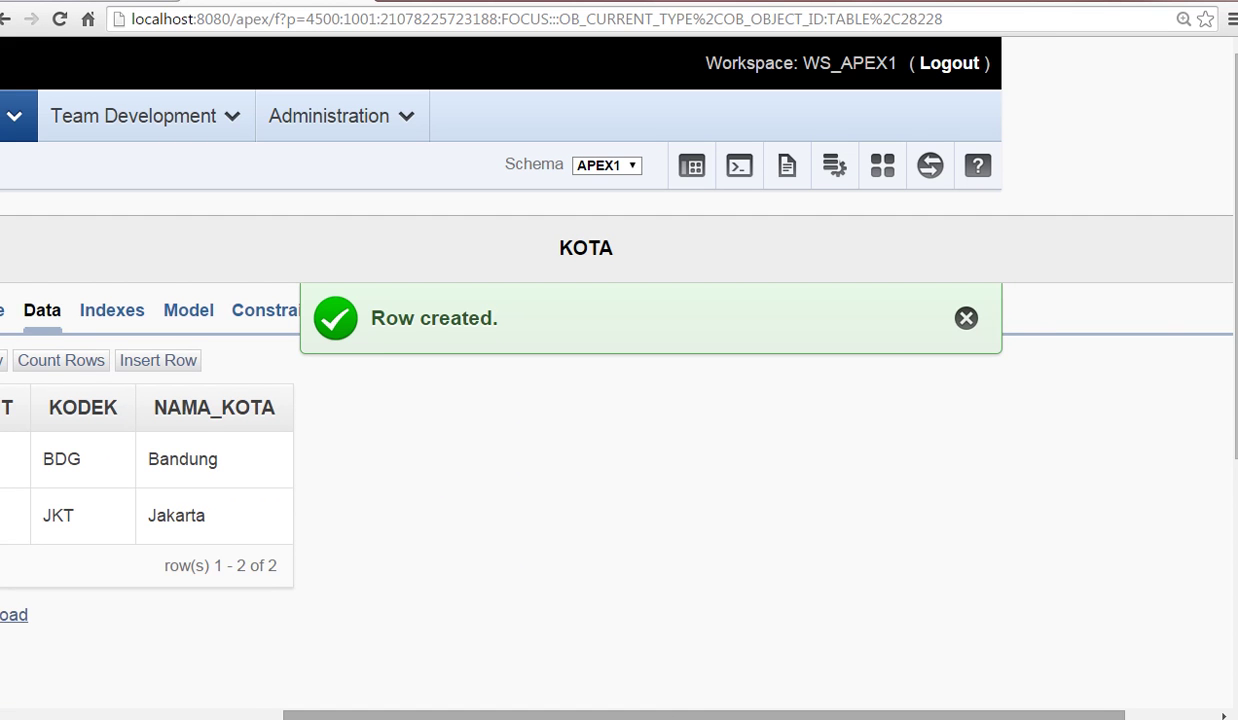
scroll(815, 570, "left", 5)
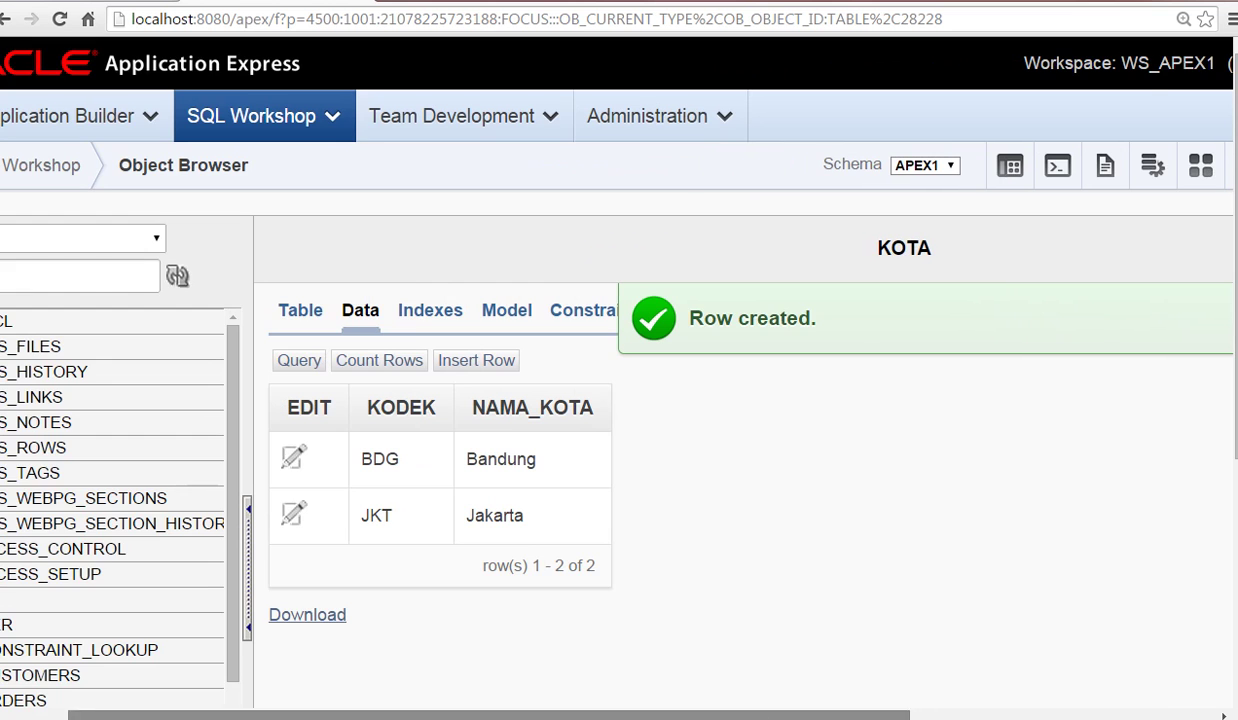
Start creating a new database table and name it sekolah.
scroll(815, 570, "right", 7)
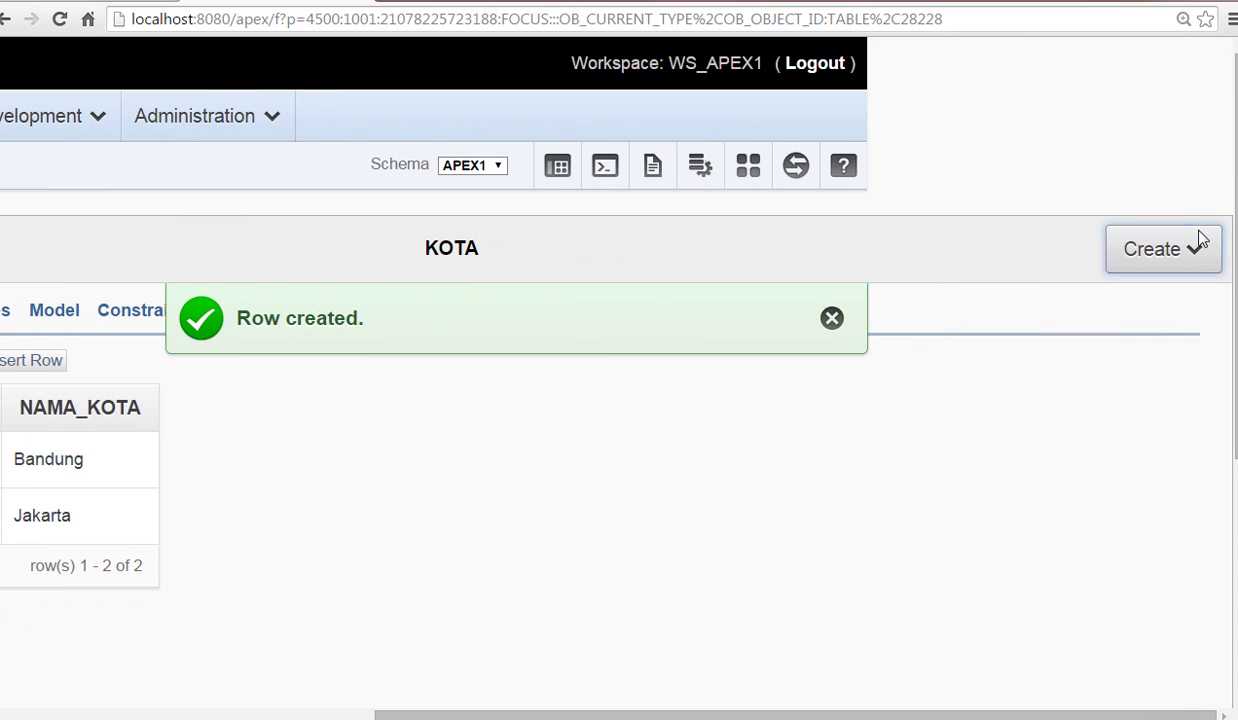
left_click(1160, 249)
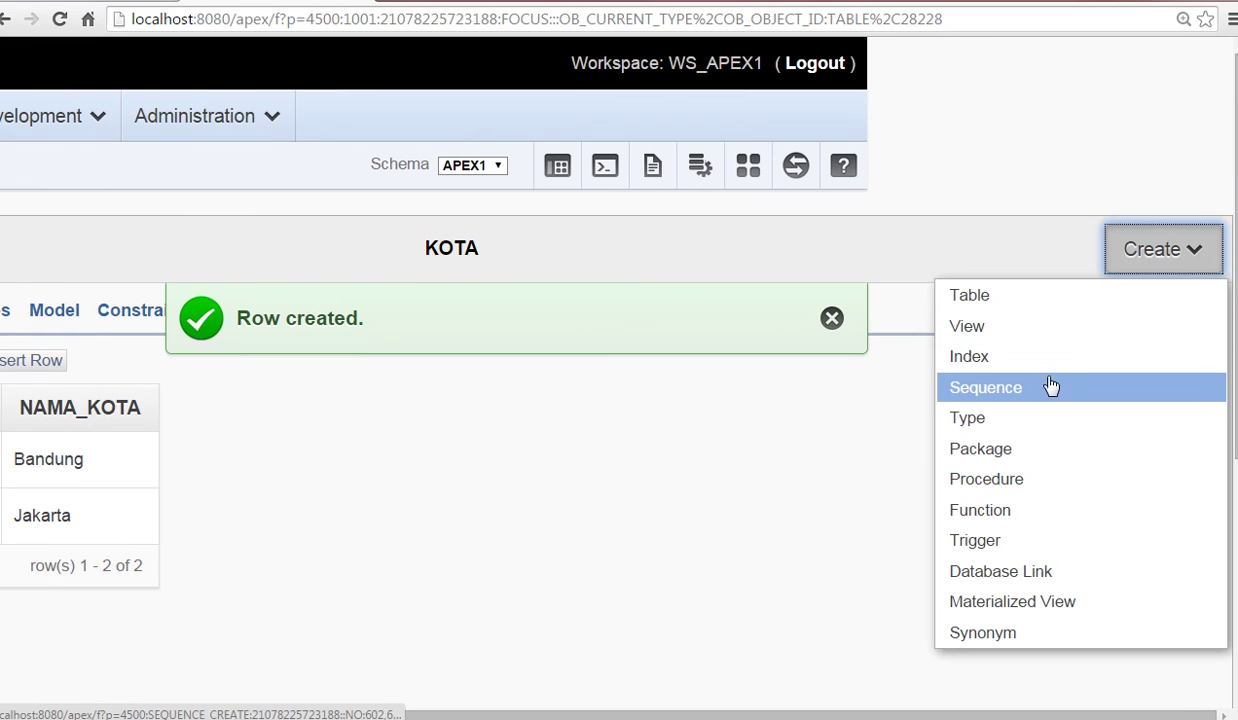
left_click(972, 294)
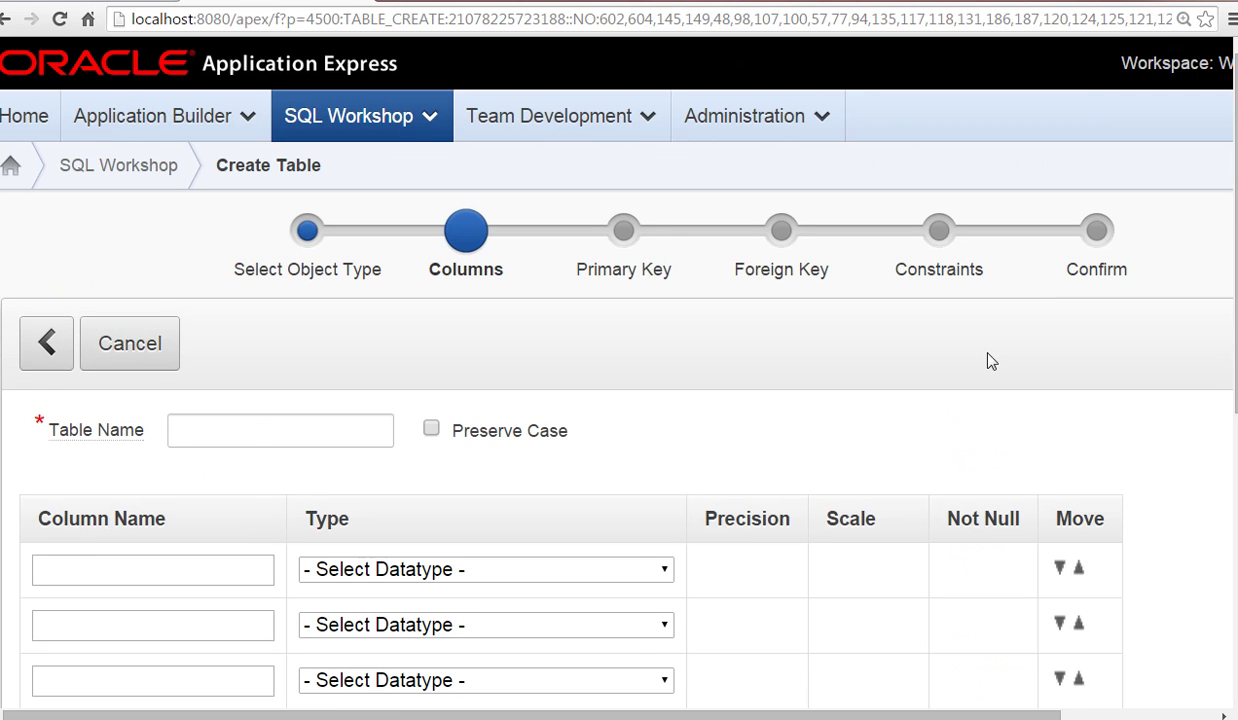
left_click(255, 430)
type("sekolah")
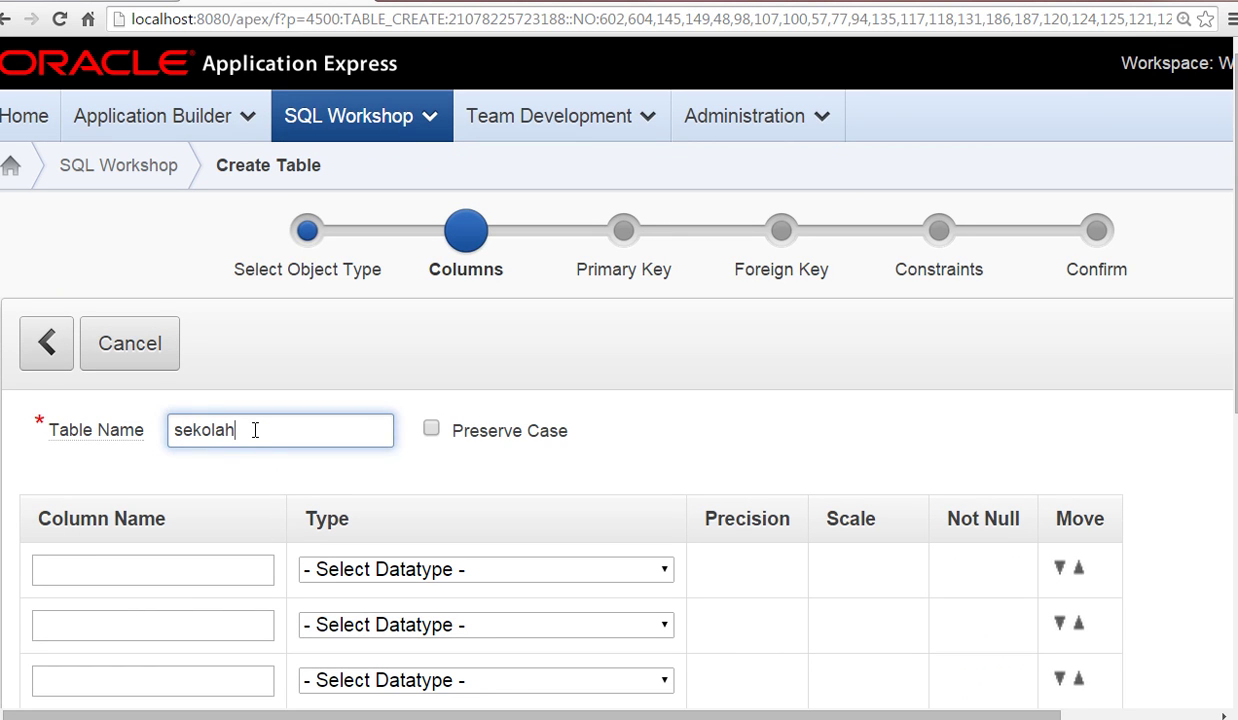
key("Tab")
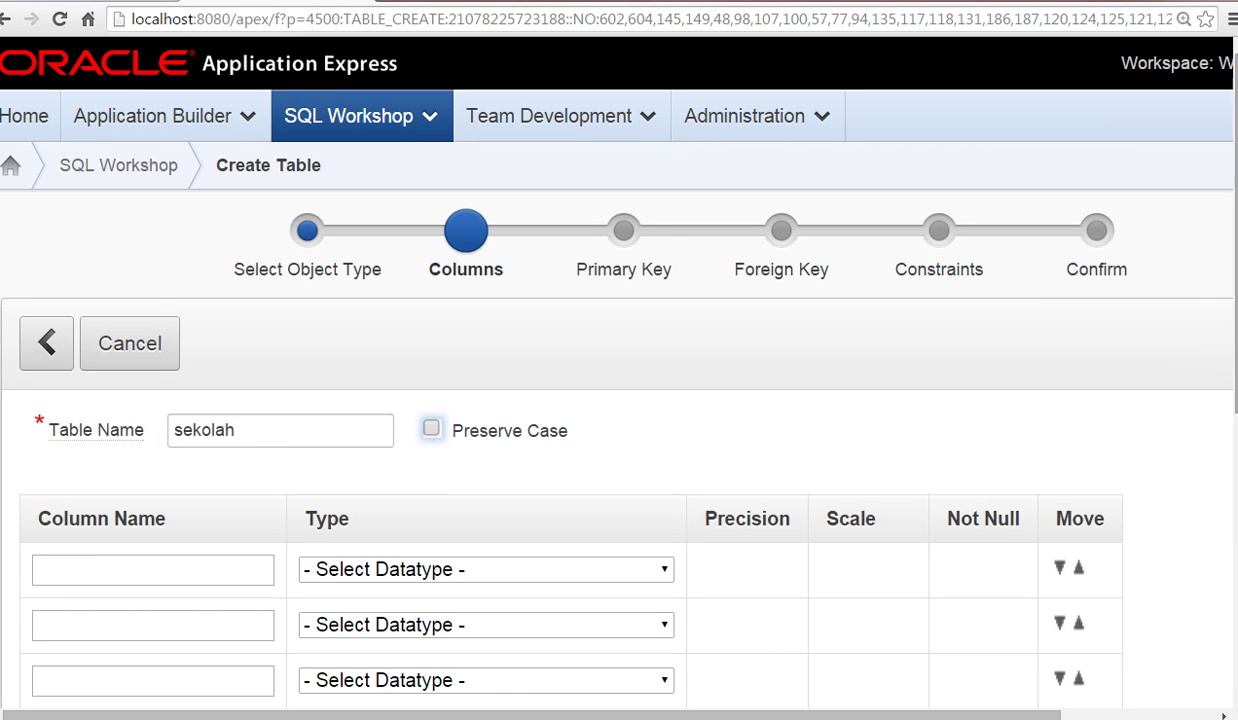
Name the first three columns kodes, nama_sekolah and jenjang, following the Sekolah entity in the PDF module's ERD.
scroll(600, 400, "down", 3)
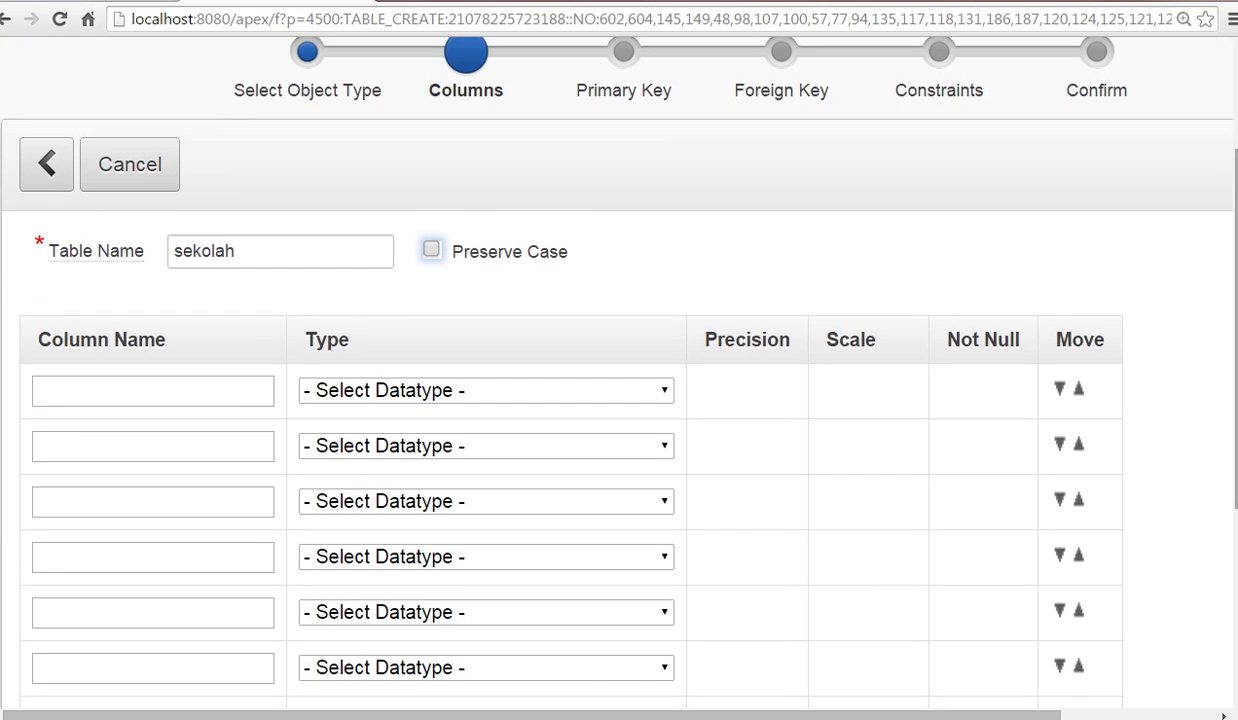
key("alt+Tab")
scroll(1066, 482, "up", 15)
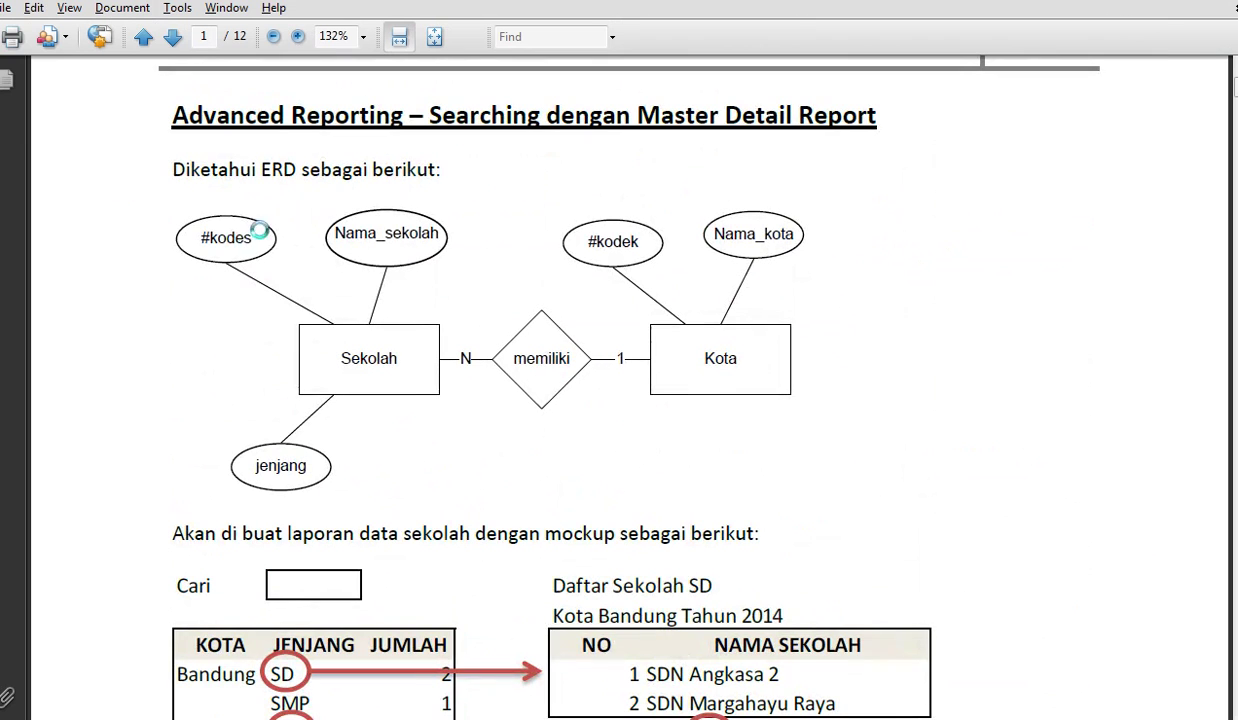
key("alt+Tab")
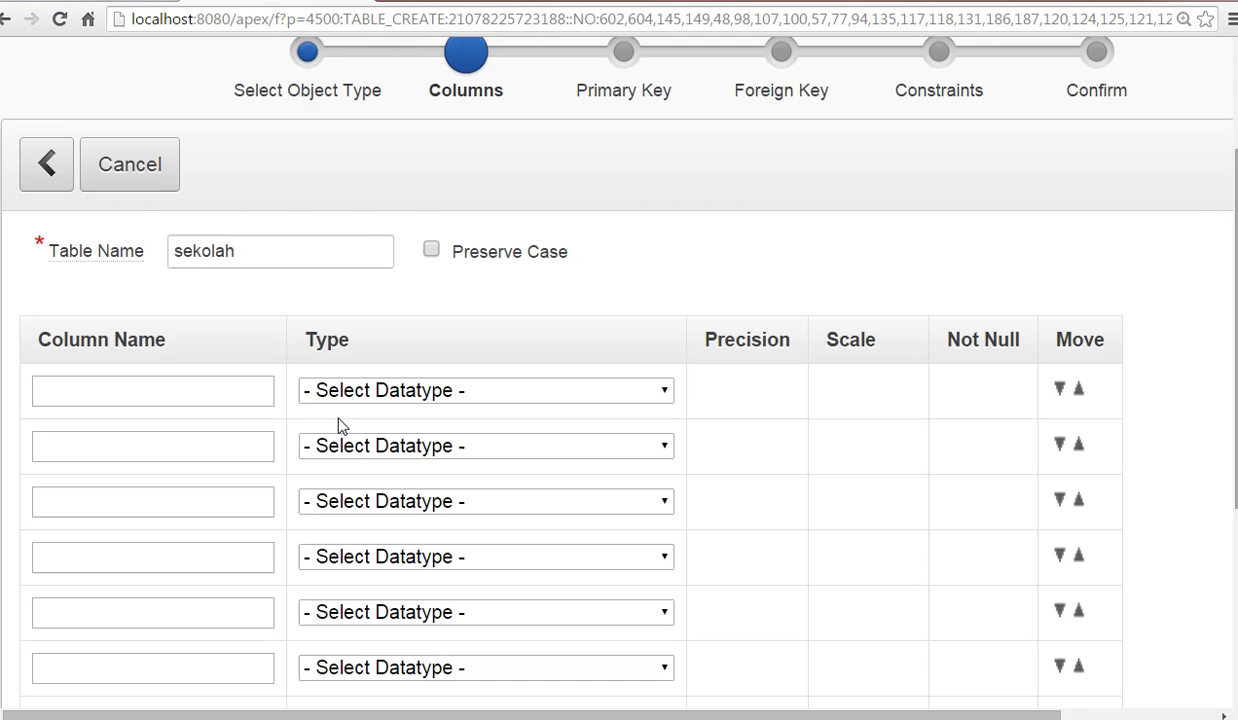
left_click(227, 394)
type("kodes")
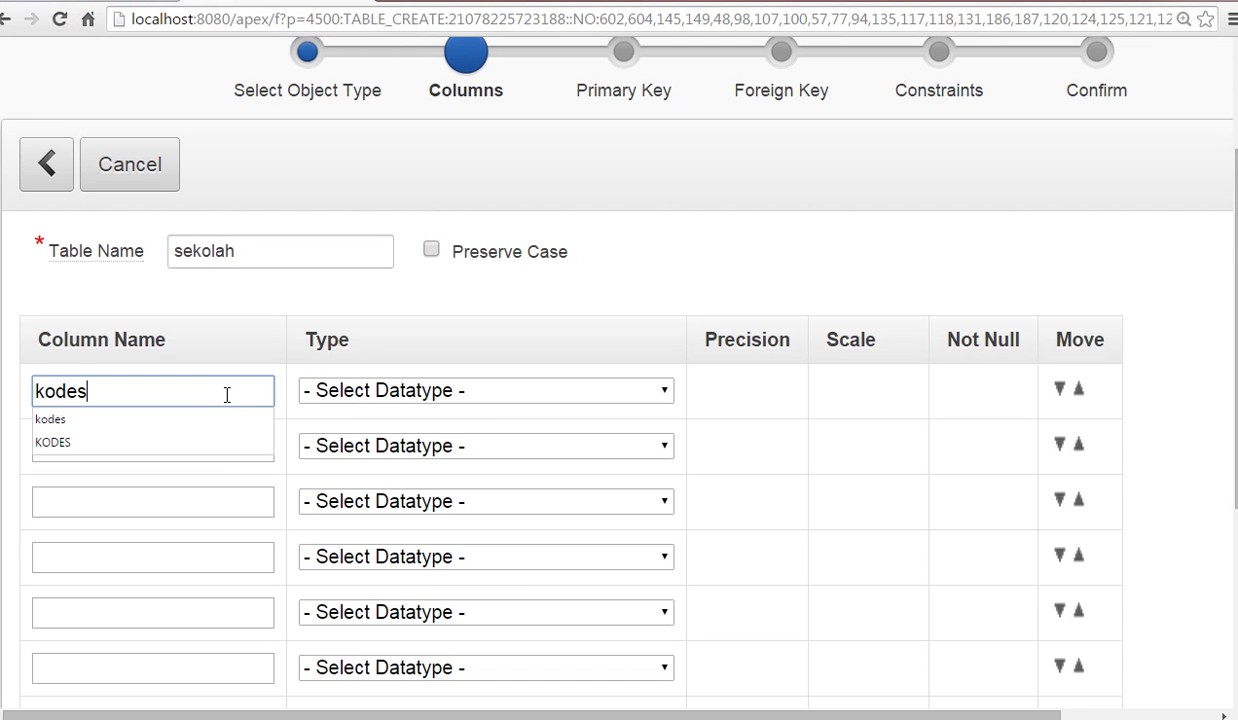
left_click(268, 457)
type("nama_sekolah")
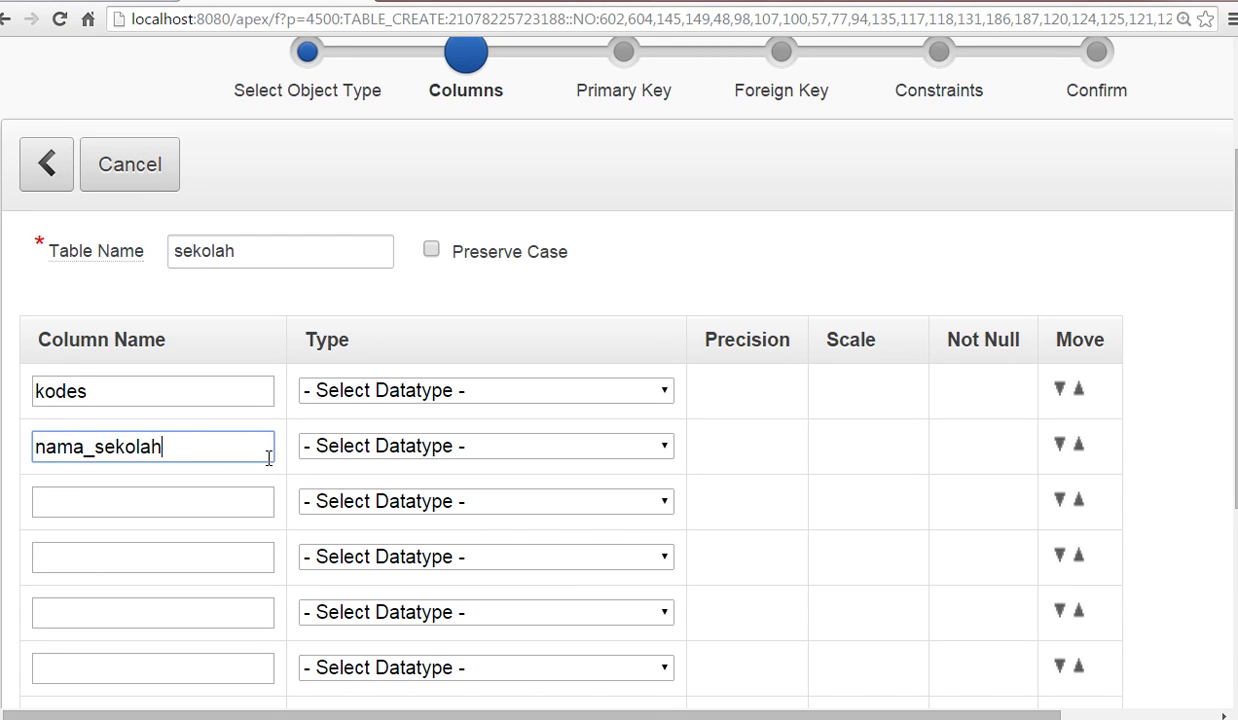
left_click(237, 506)
type("jenjang")
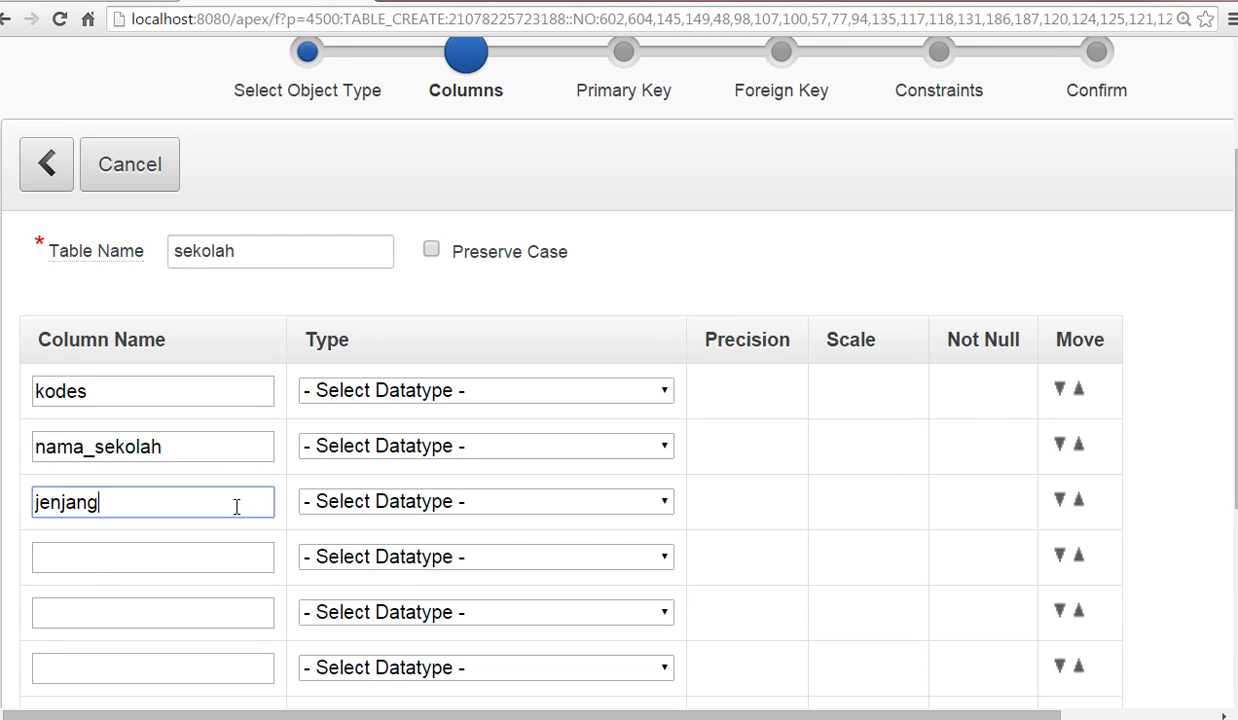
Switch to the PDF module and examine the XSekolah table's columns and sample rows on page 2, dismissing the Windows color scheme prompt.
key("alt+Tab")
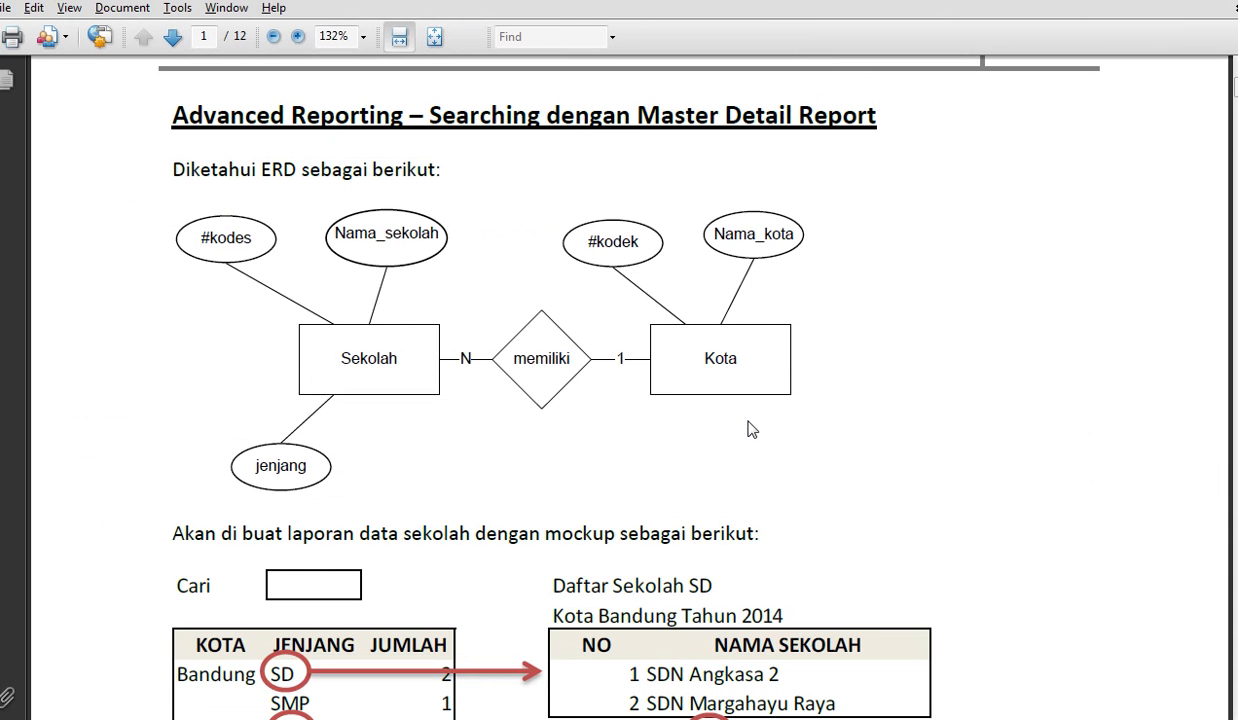
scroll(749, 511, "down", 15)
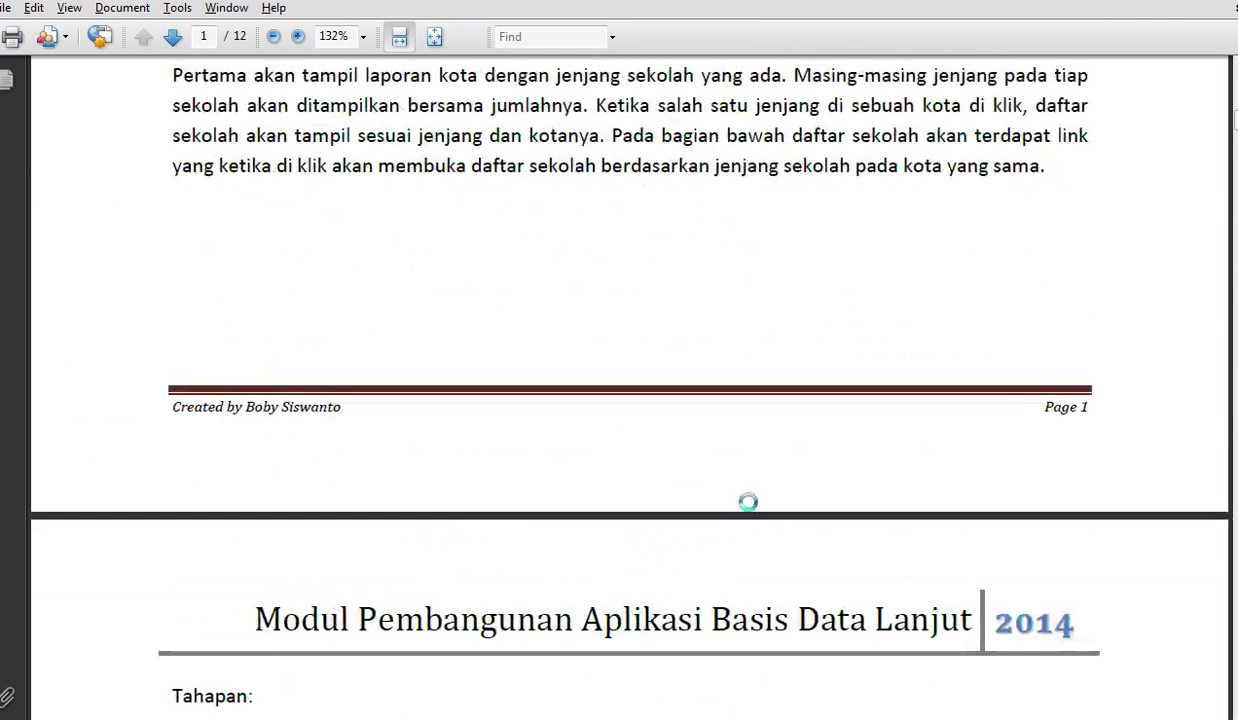
scroll(754, 516, "down", 3)
scroll(753, 516, "down", 10)
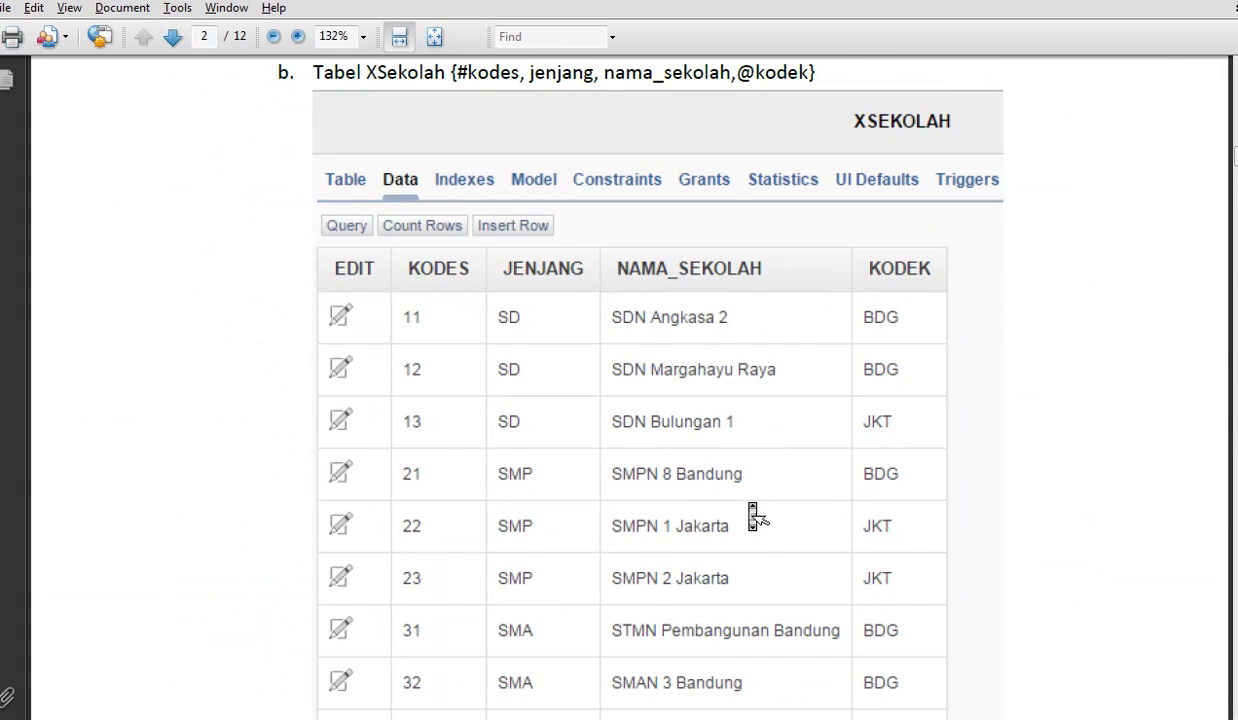
scroll(752, 516, "down", 3)
scroll(752, 516, "up", 10)
scroll(752, 516, "down", 1)
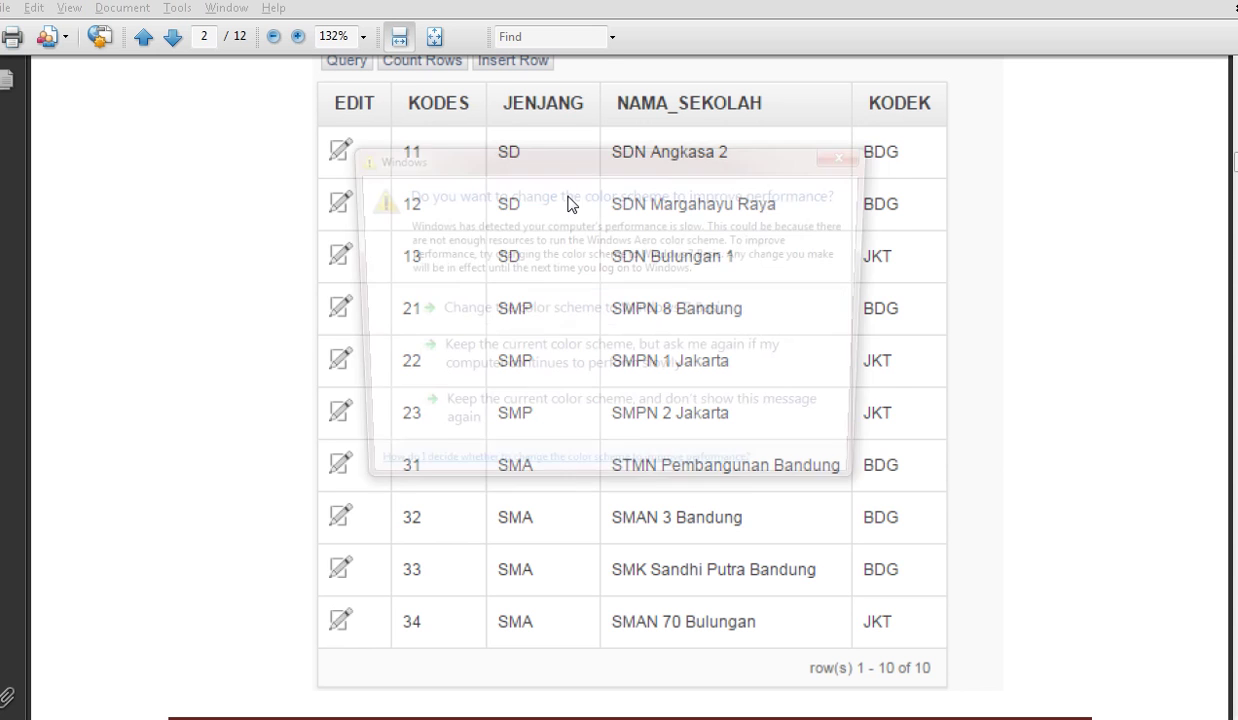
left_click(816, 172)
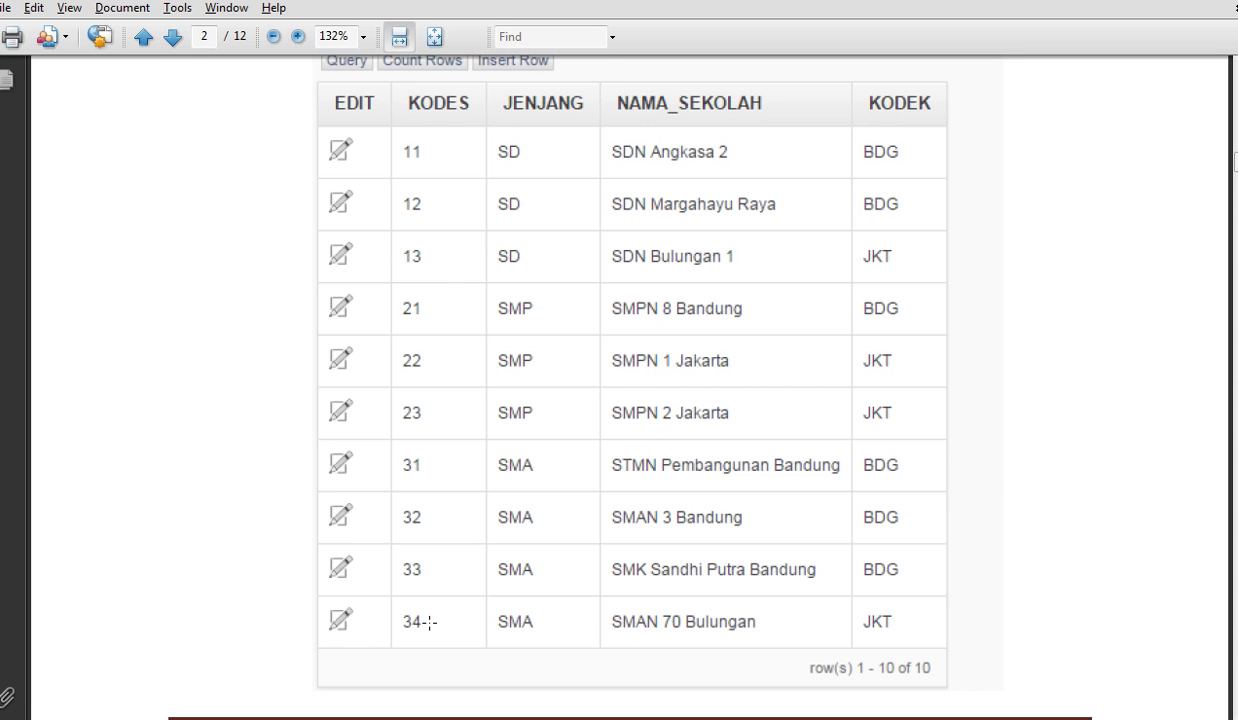
Return to the table wizard in the browser and set the kodes column's datatype to NUMBER.
key("alt+Tab")
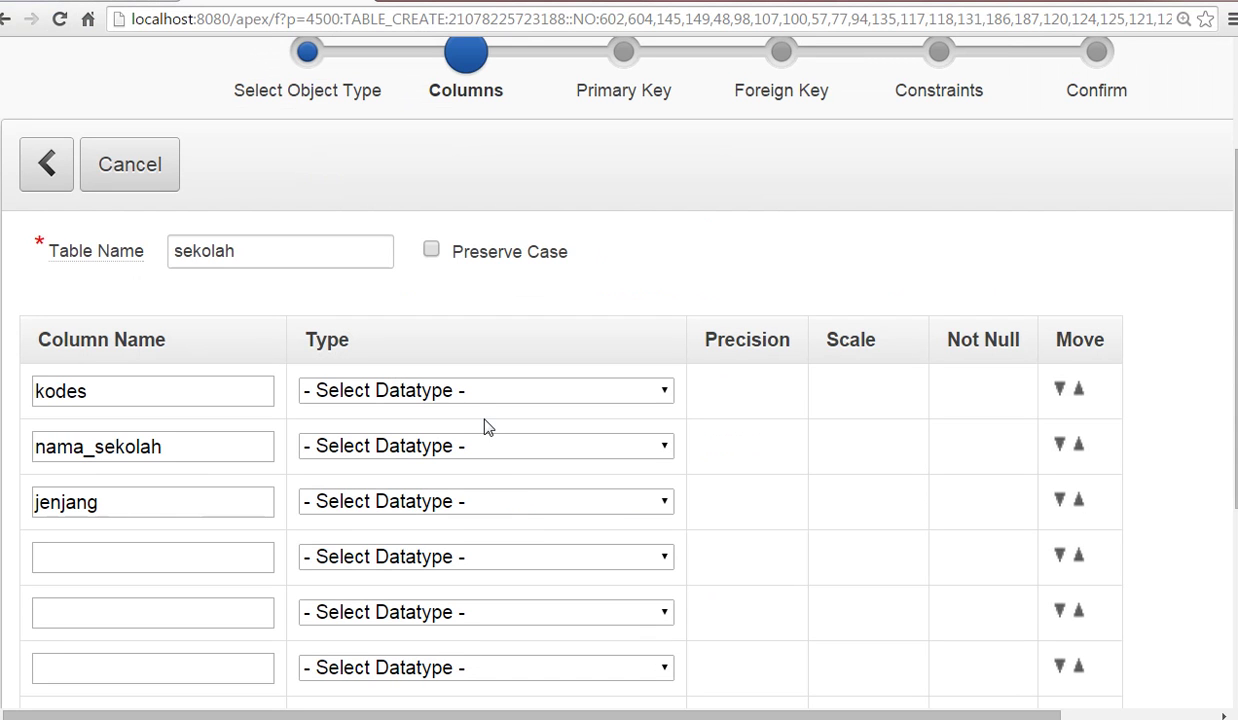
left_click(665, 391)
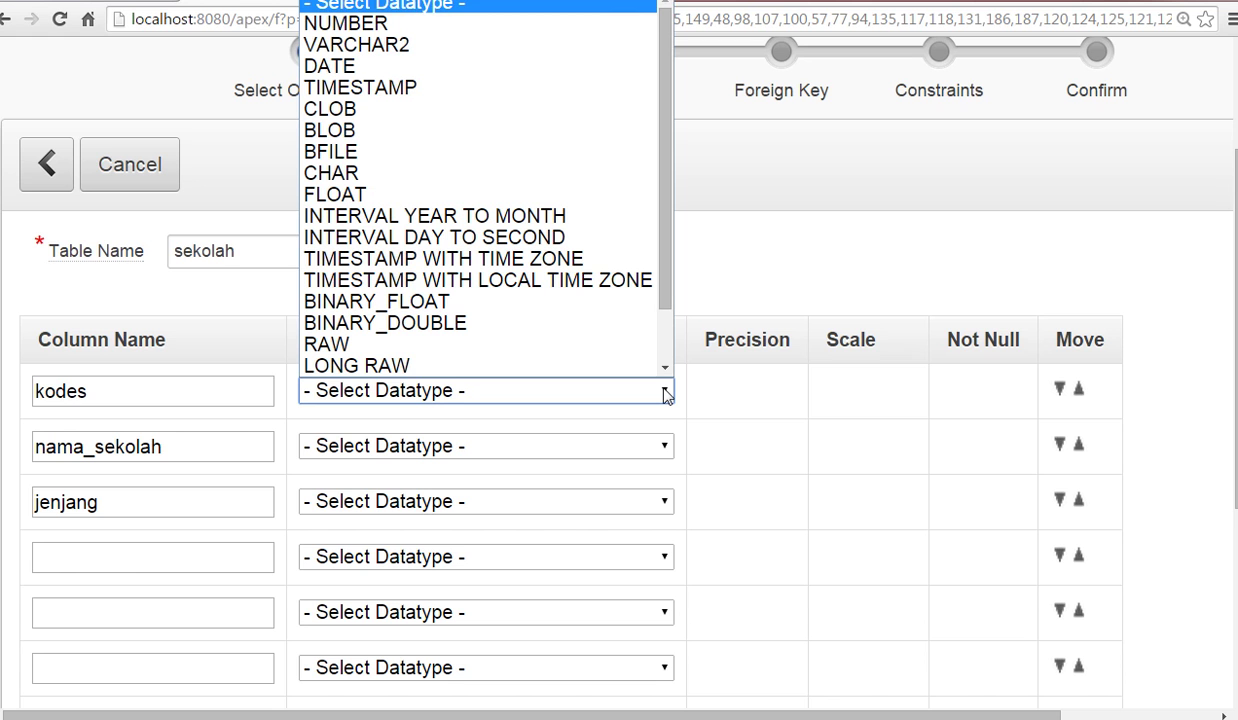
left_click(489, 26)
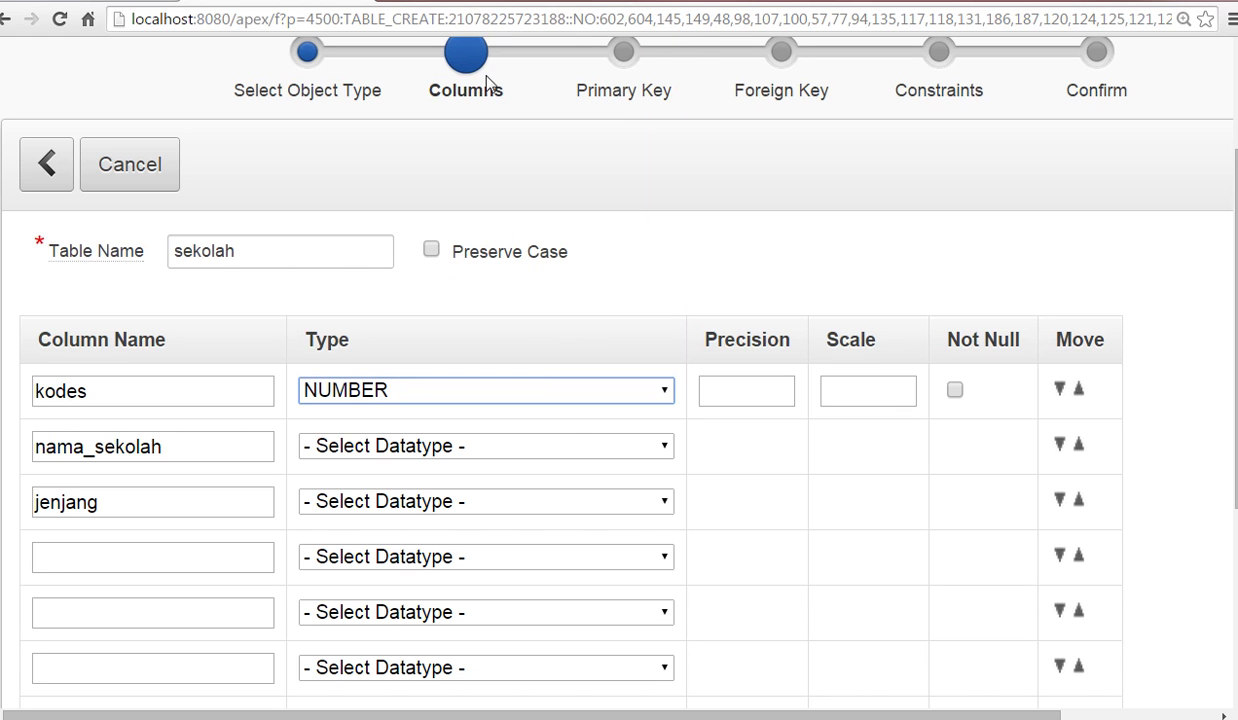
Set the nama_sekolah column to VARCHAR2 with scale 32, checking the school names in the PDF module.
left_click(663, 448)
key("v")
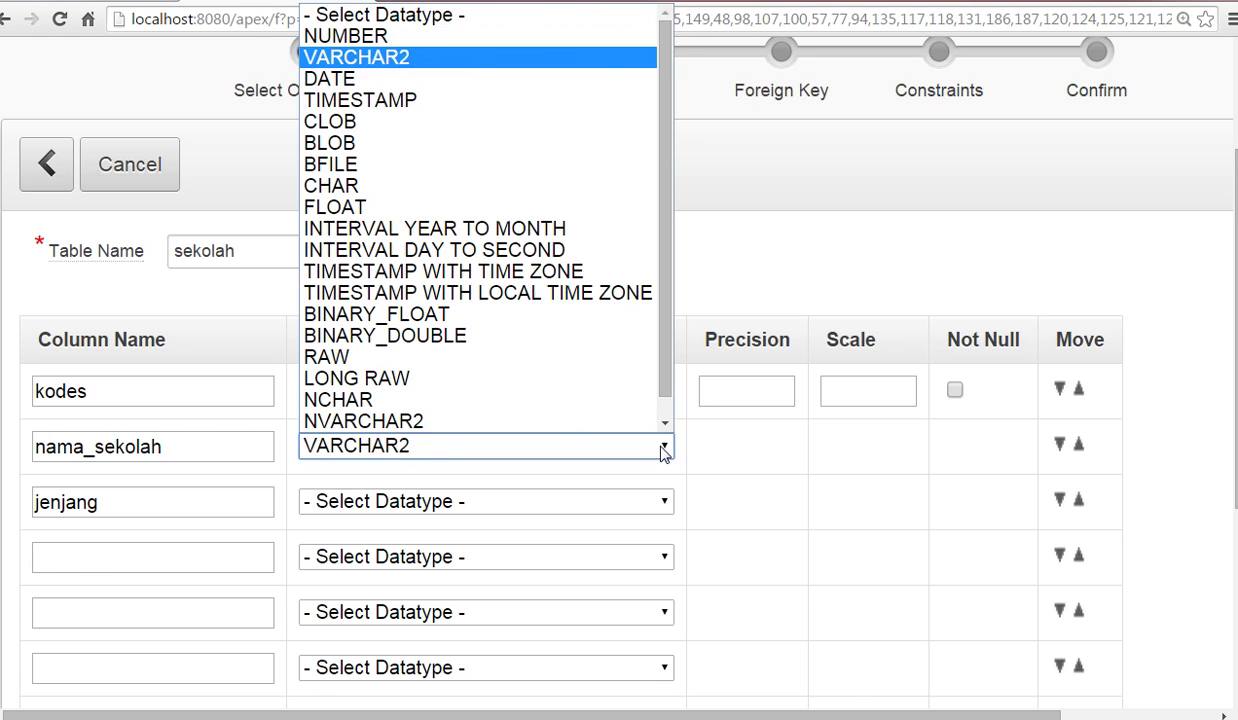
left_click(815, 424)
left_click(880, 450)
left_click(880, 450)
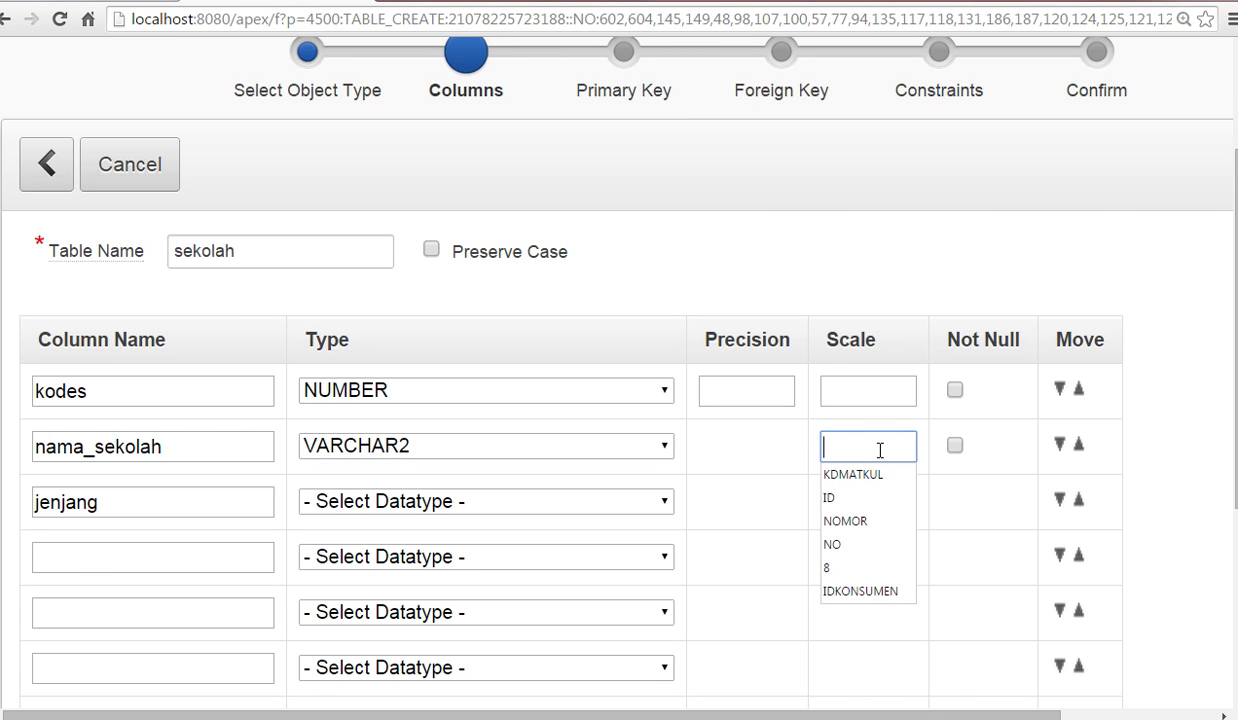
key("alt+Tab")
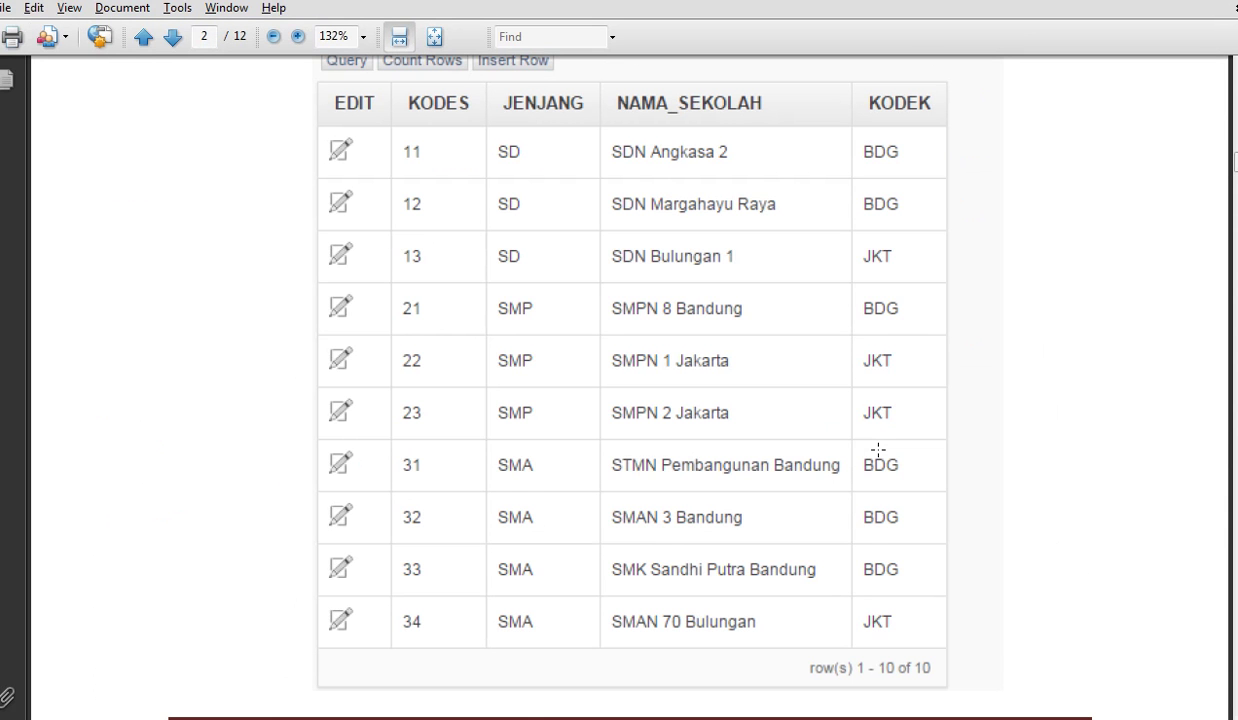
key("alt+Tab")
type("32")
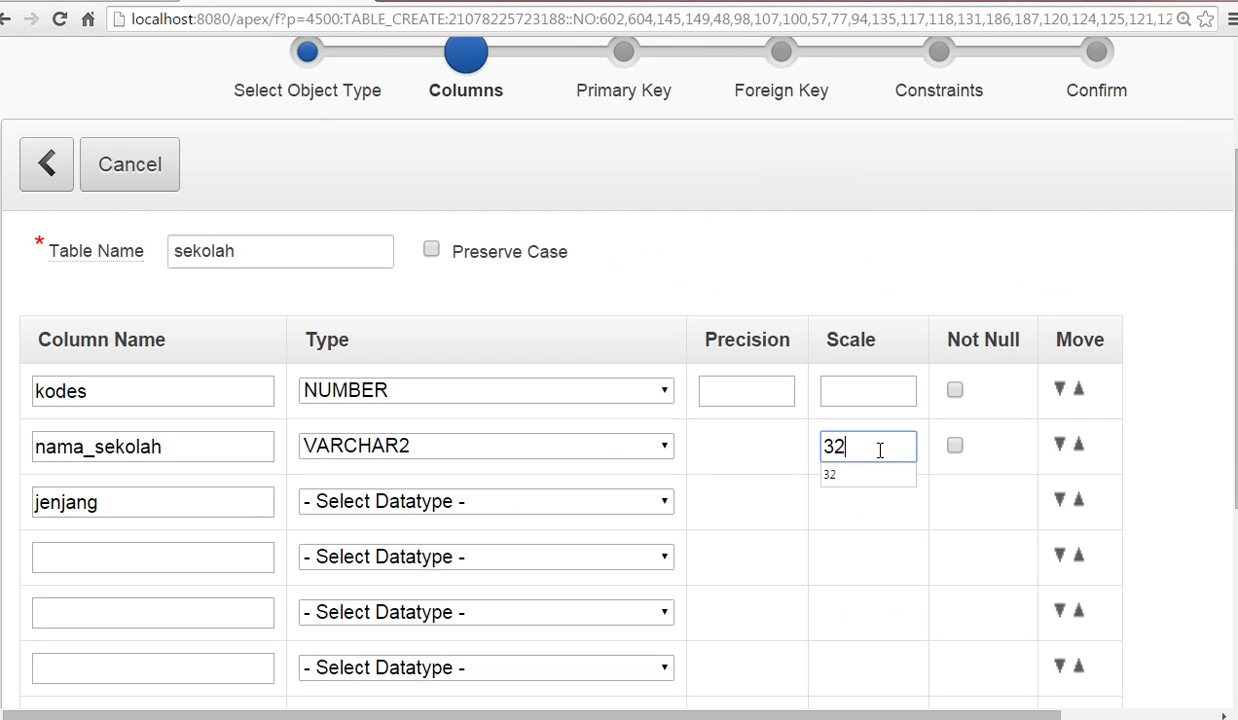
Set the jenjang column to VARCHAR2 with scale 4, checking the JENJANG values in the PDF module.
left_click(658, 511)
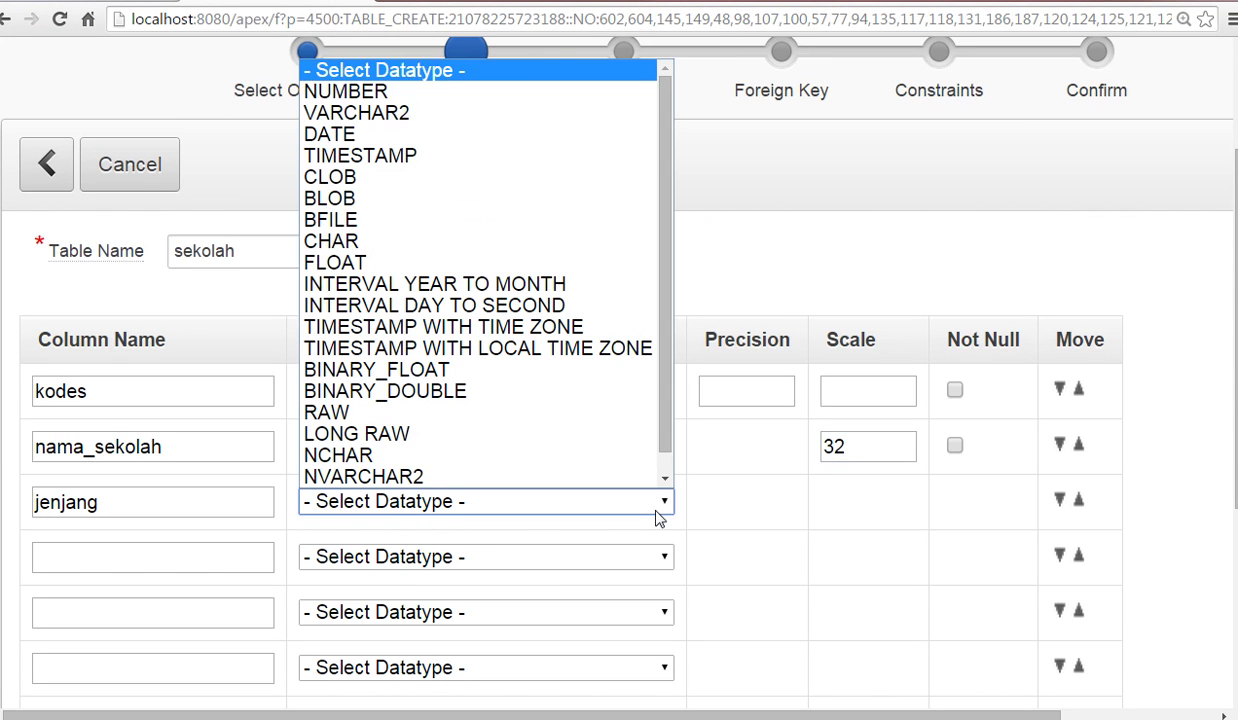
key("v")
left_click(882, 500)
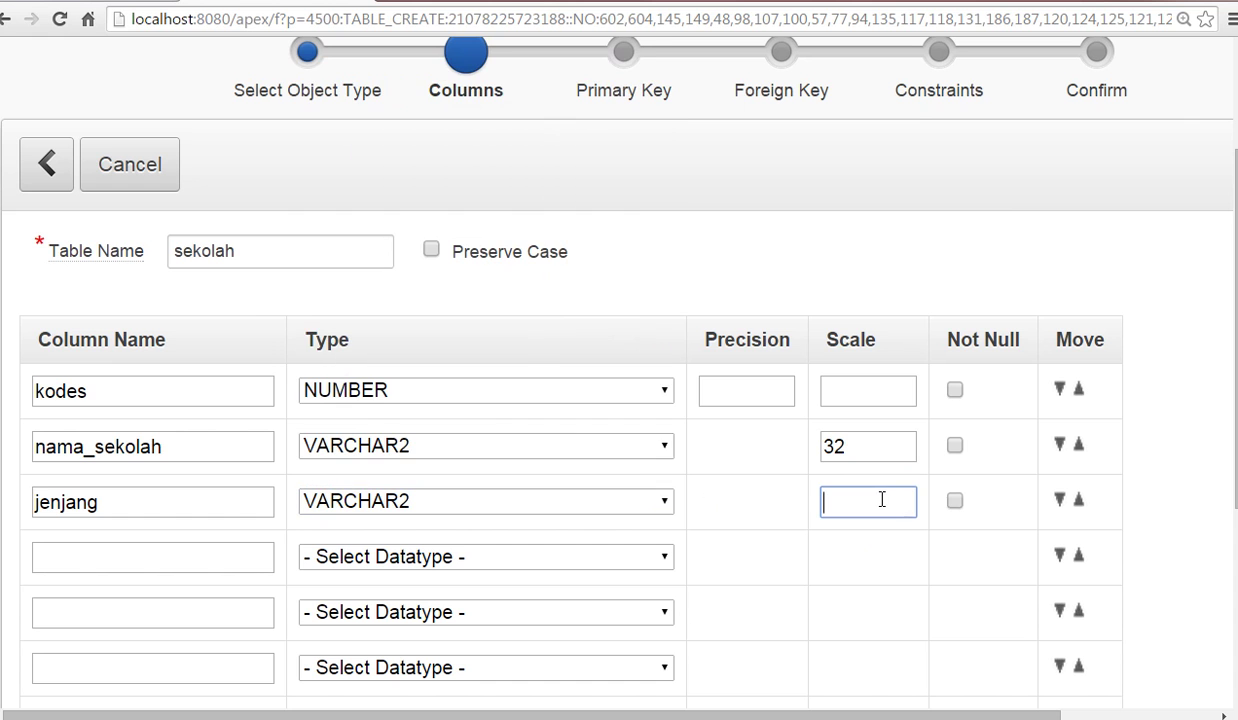
key("alt+Tab")
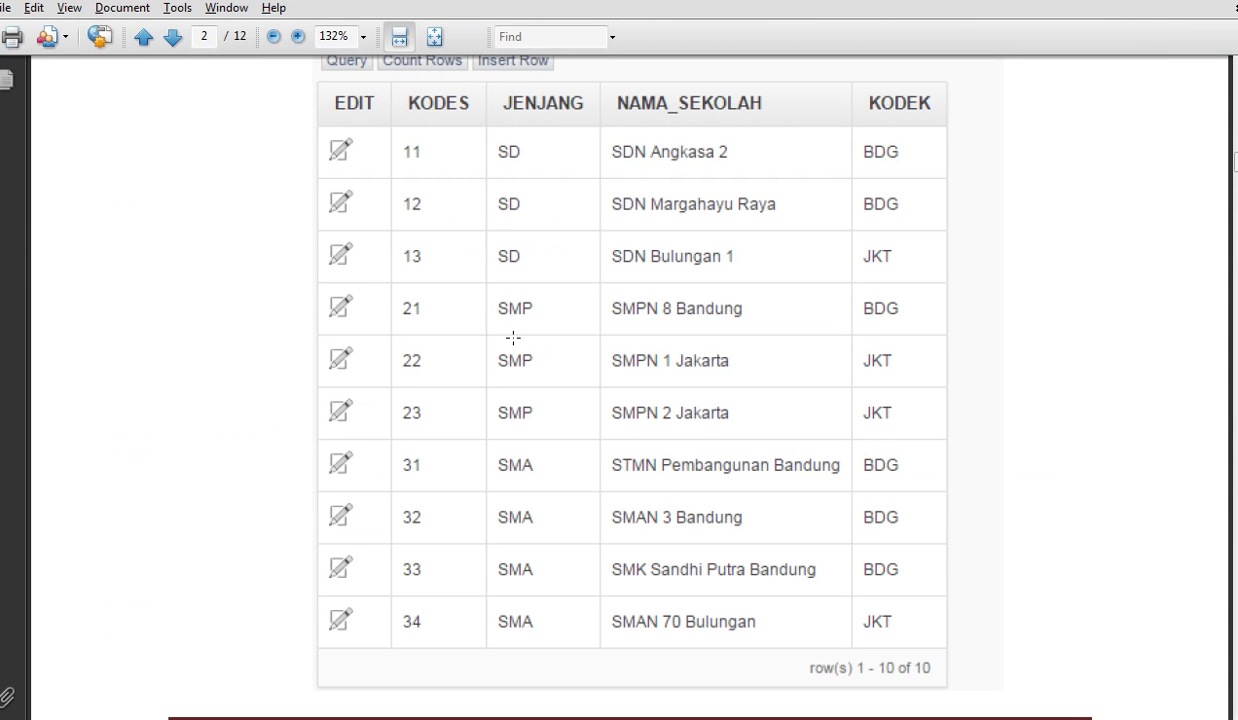
key("alt+Tab")
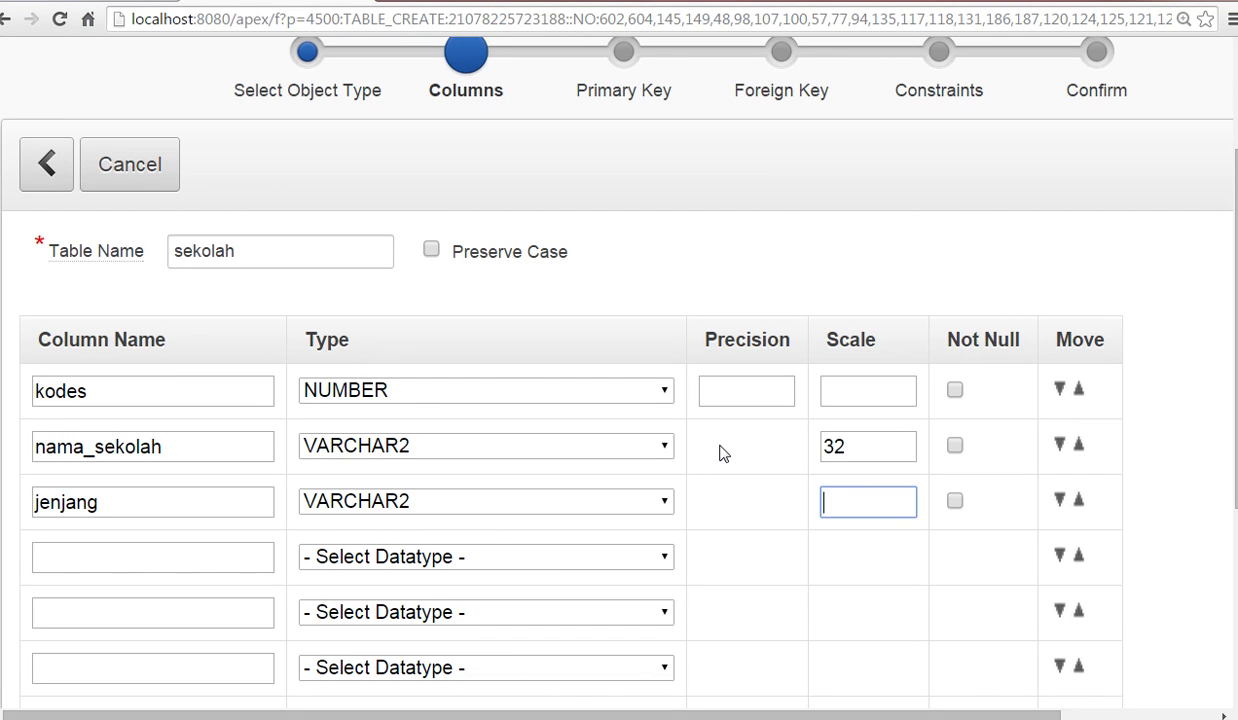
left_click(690, 522)
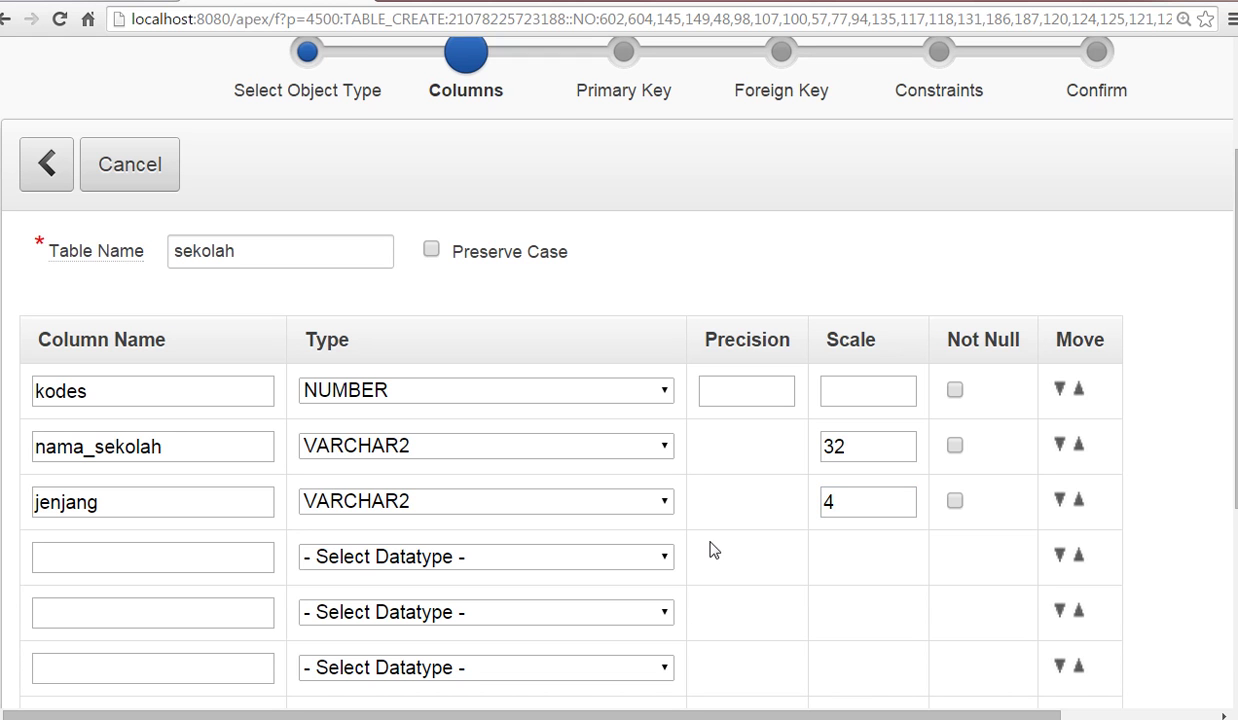
Add a kodek column of type VARCHAR2 with scale 8 and proceed to the primary key settings.
left_click(261, 565)
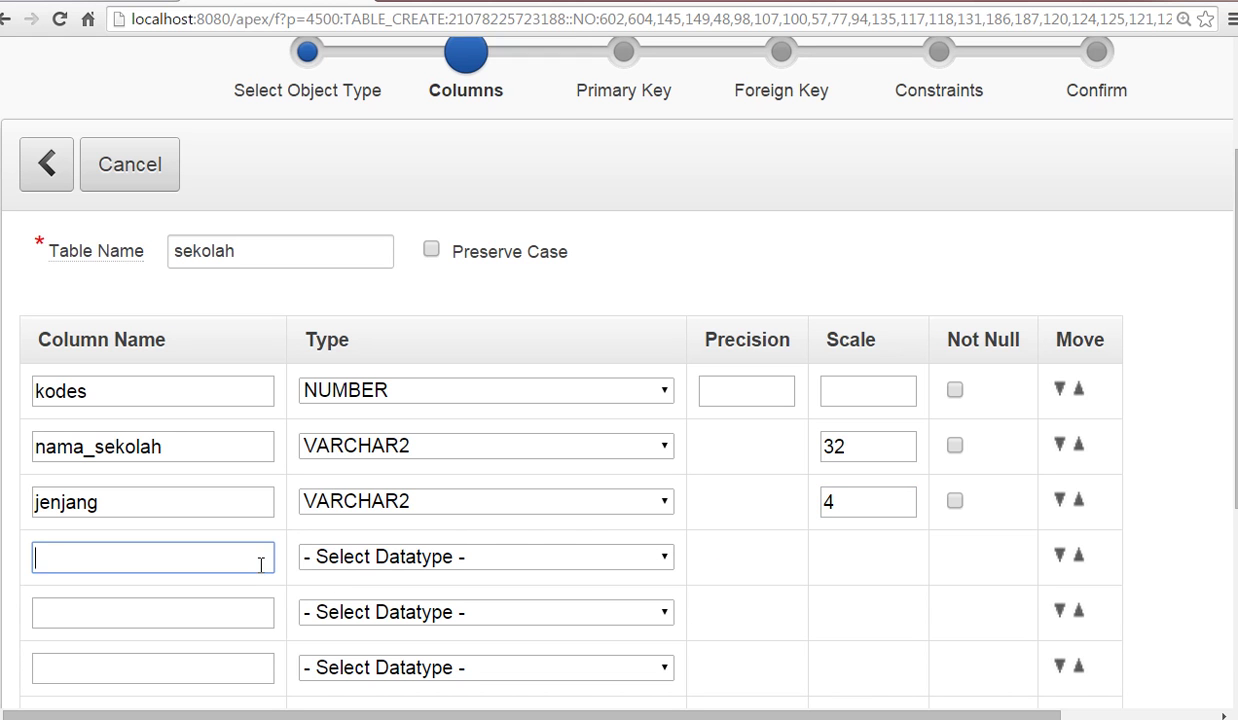
type("kodek")
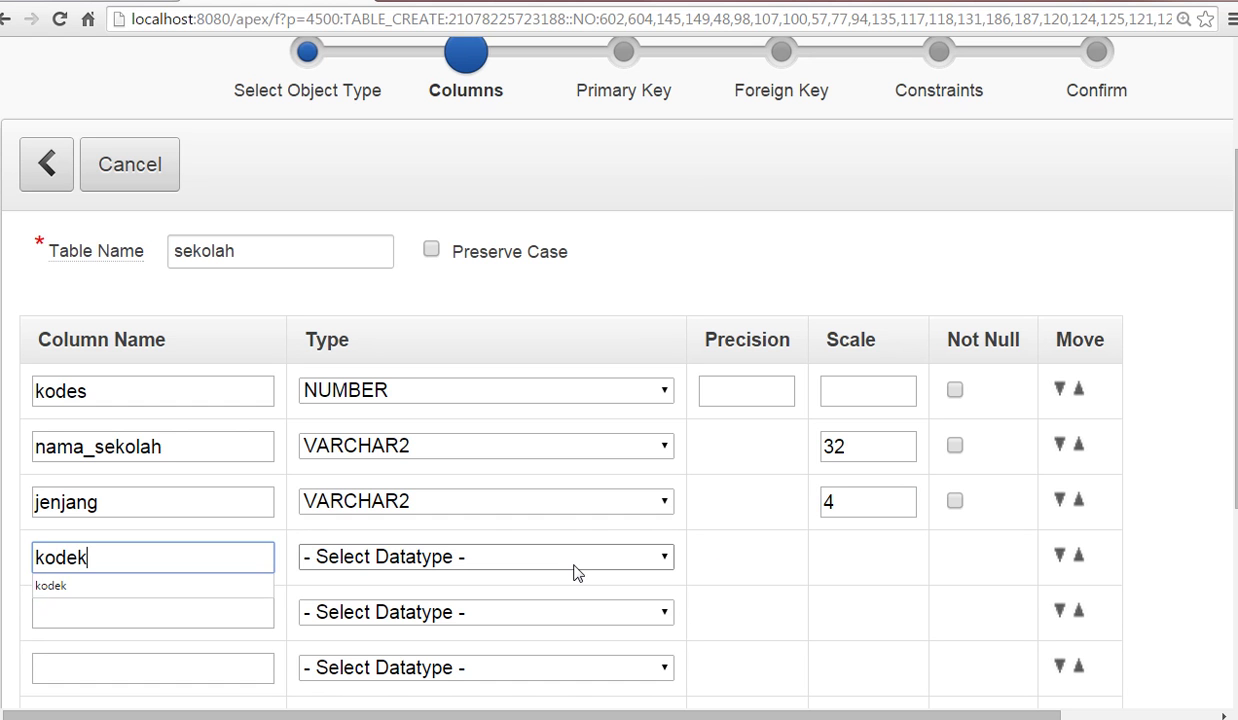
left_click(638, 567)
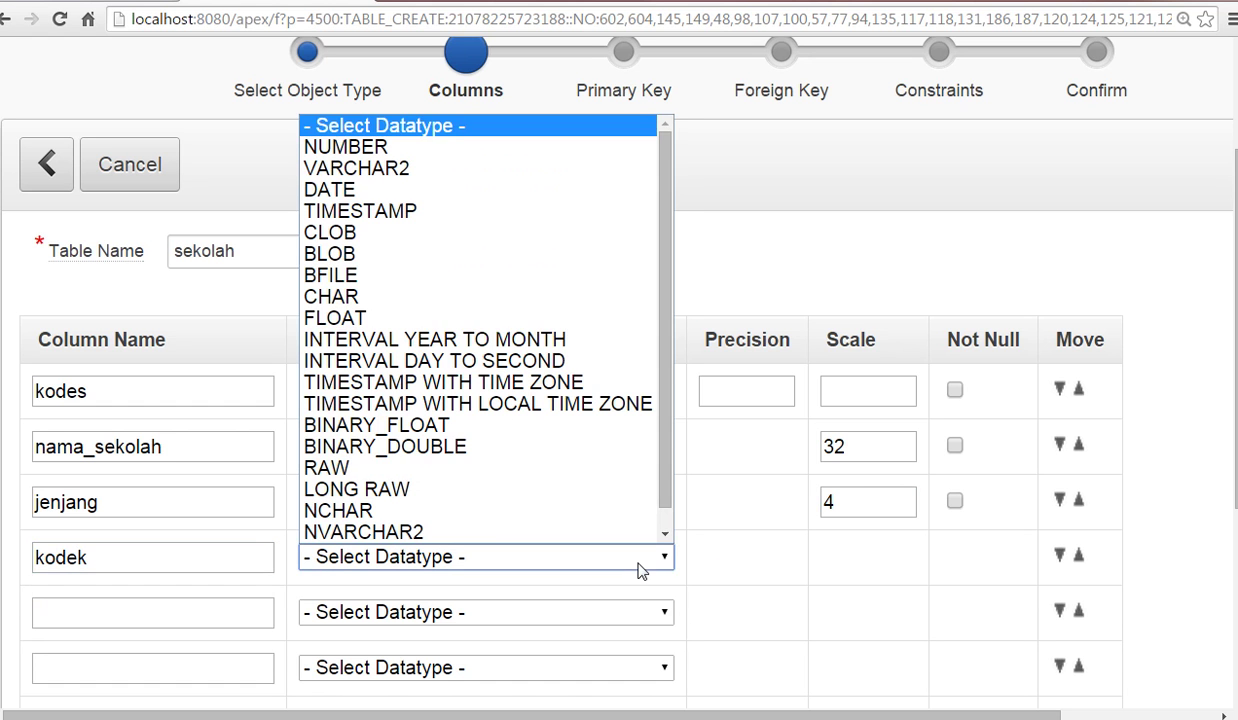
left_click(575, 168)
left_click(847, 555)
type("8")
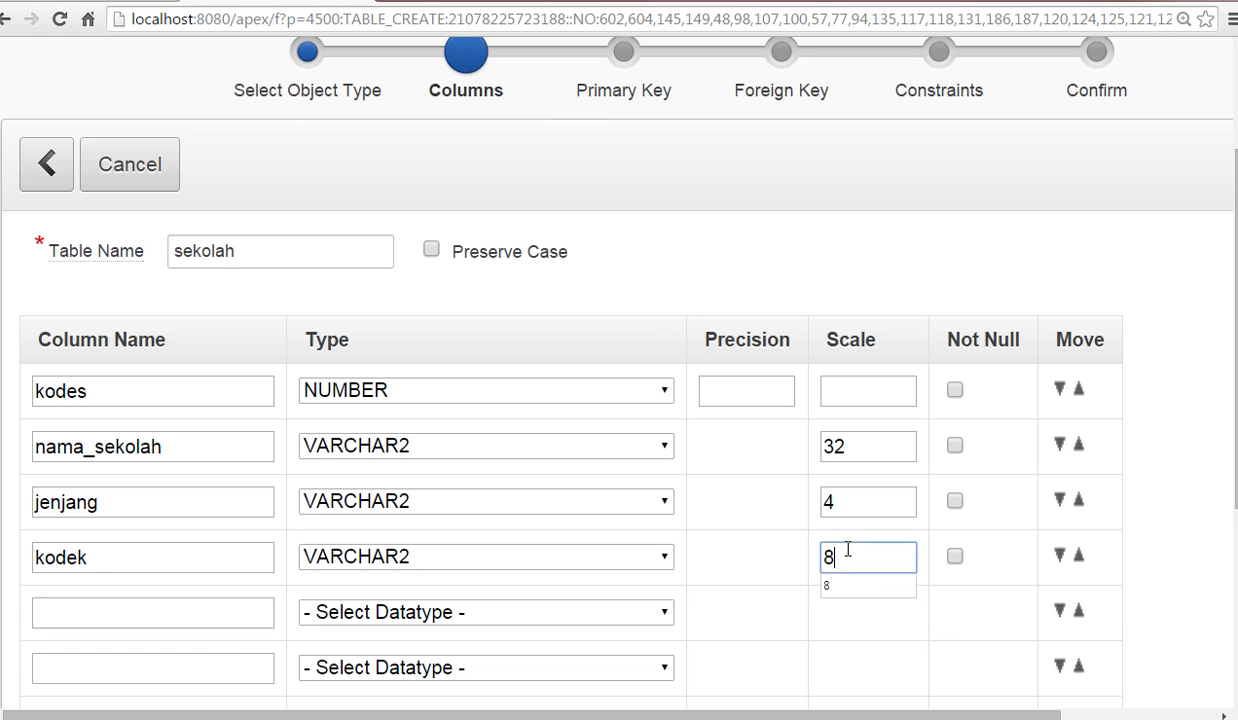
left_click(932, 664)
left_click_drag(530, 715, 688, 715)
left_click(1163, 175)
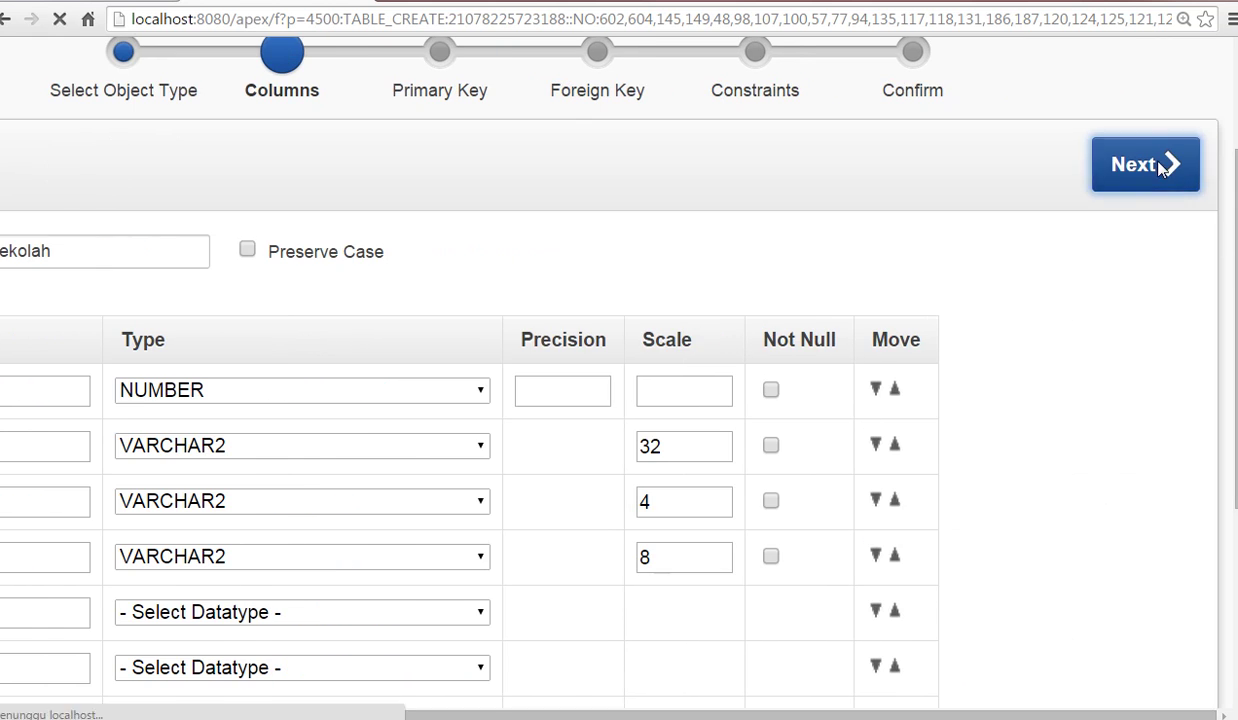
Set the primary key to Not populated on the KODES(NUMBER) column and proceed to the foreign key settings.
scroll(1155, 395, "down", 1)
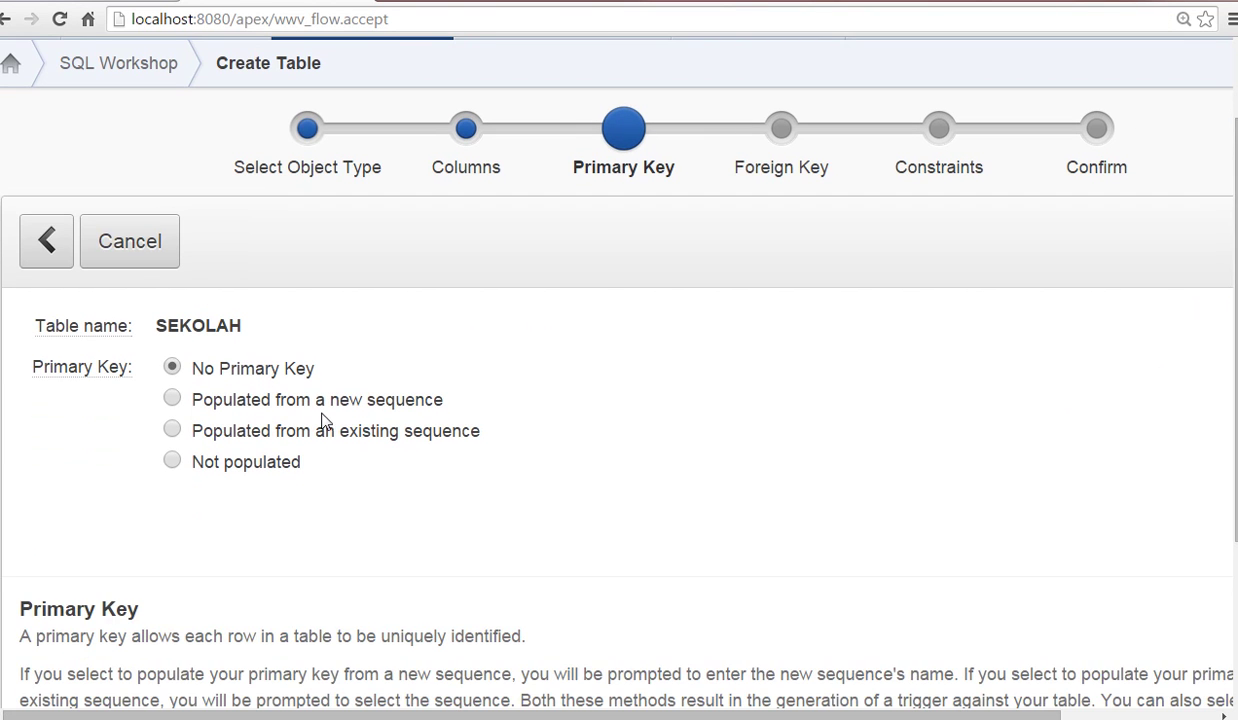
left_click(172, 460)
left_click(490, 590)
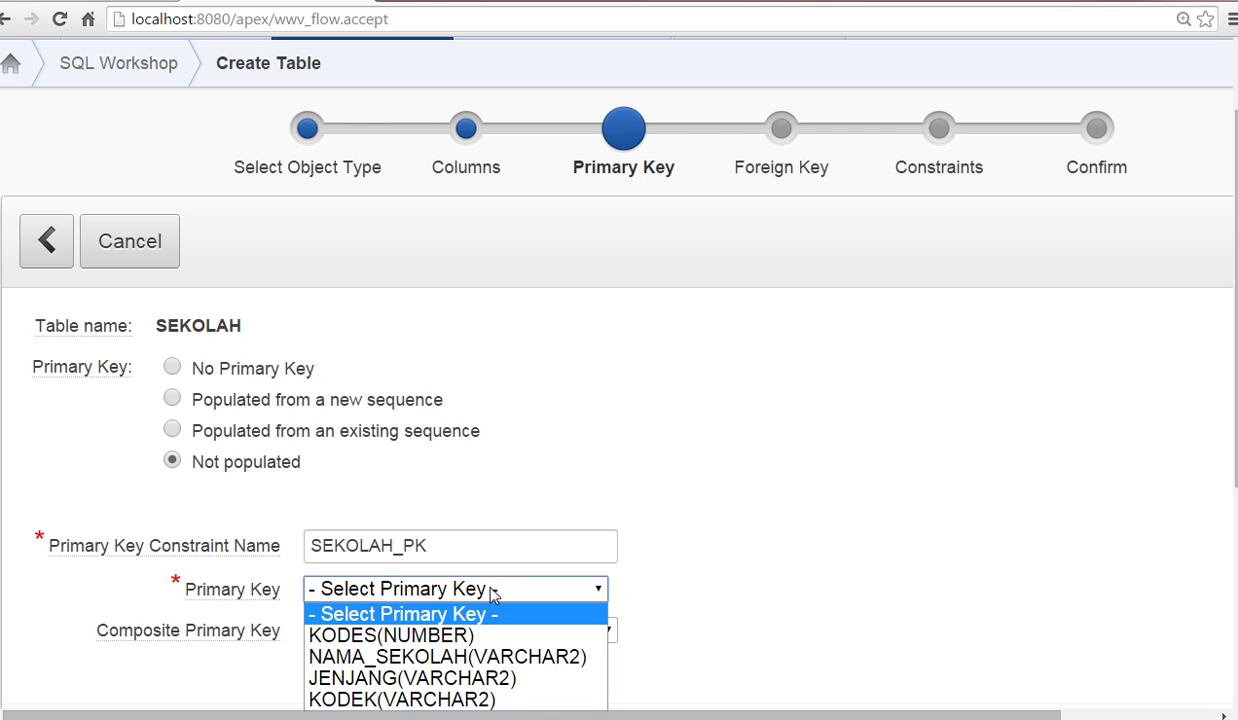
left_click(485, 635)
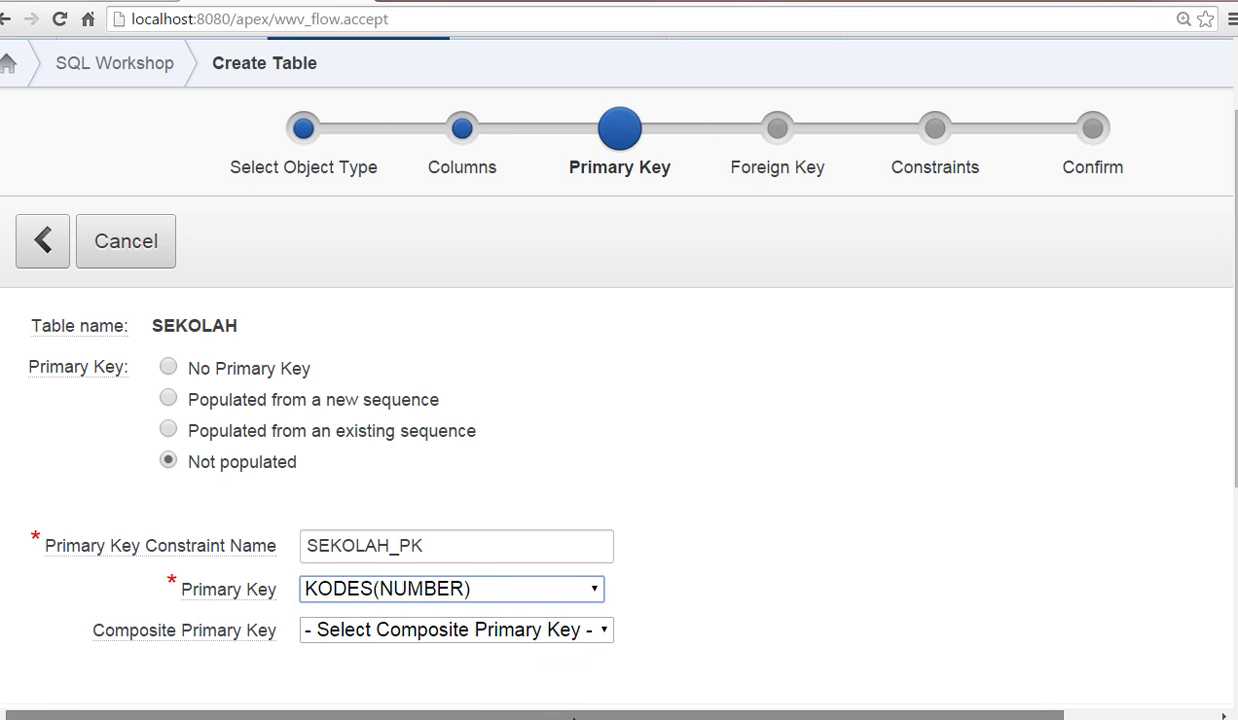
scroll(573, 716, "right", 3)
left_click(1170, 240)
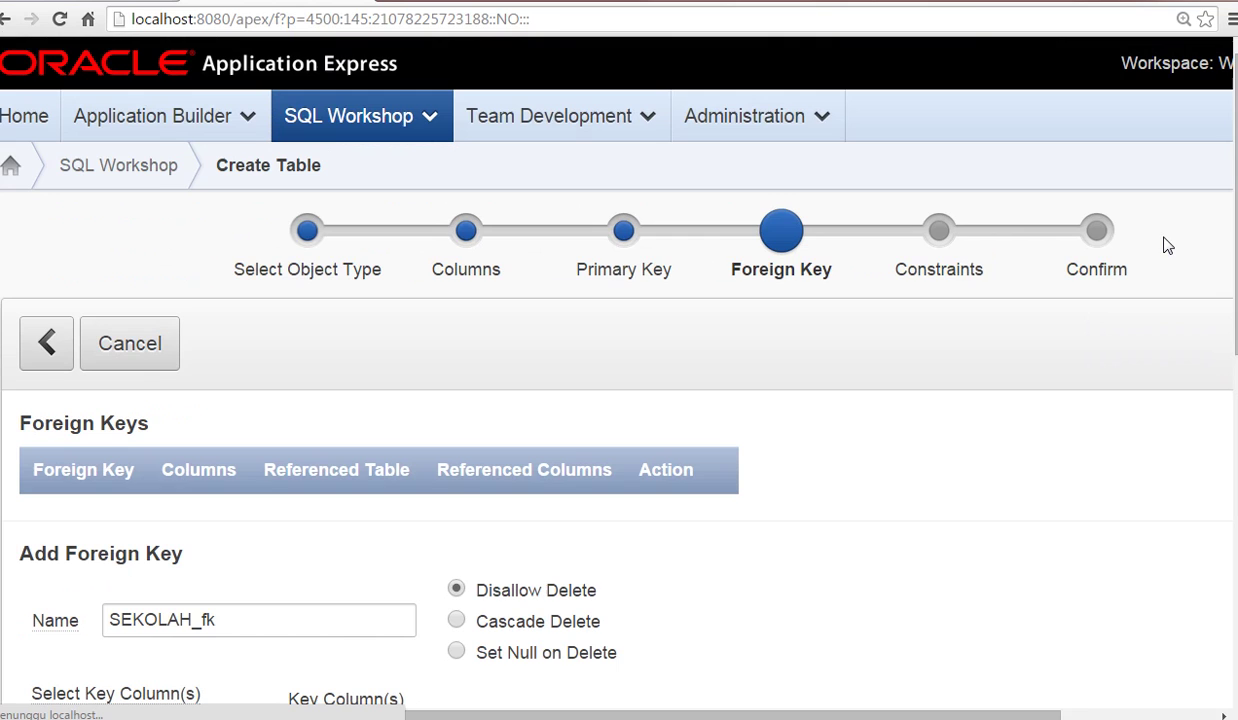
Try to define a foreign key from KODEK to KOTA's KODEK column, continuing to the constraints and returning to the foreign key settings.
scroll(620, 400, "down", 2)
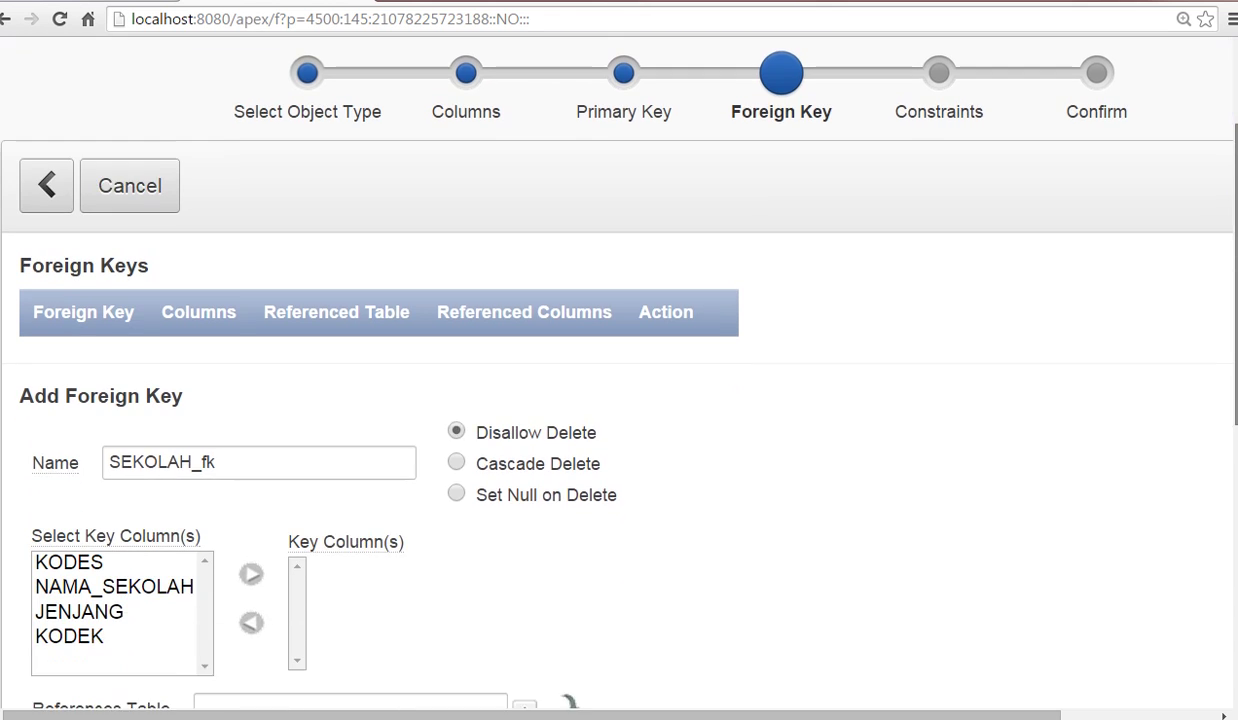
scroll(183, 489, "down", 2)
left_click(95, 465)
left_click(251, 400)
left_click(524, 538)
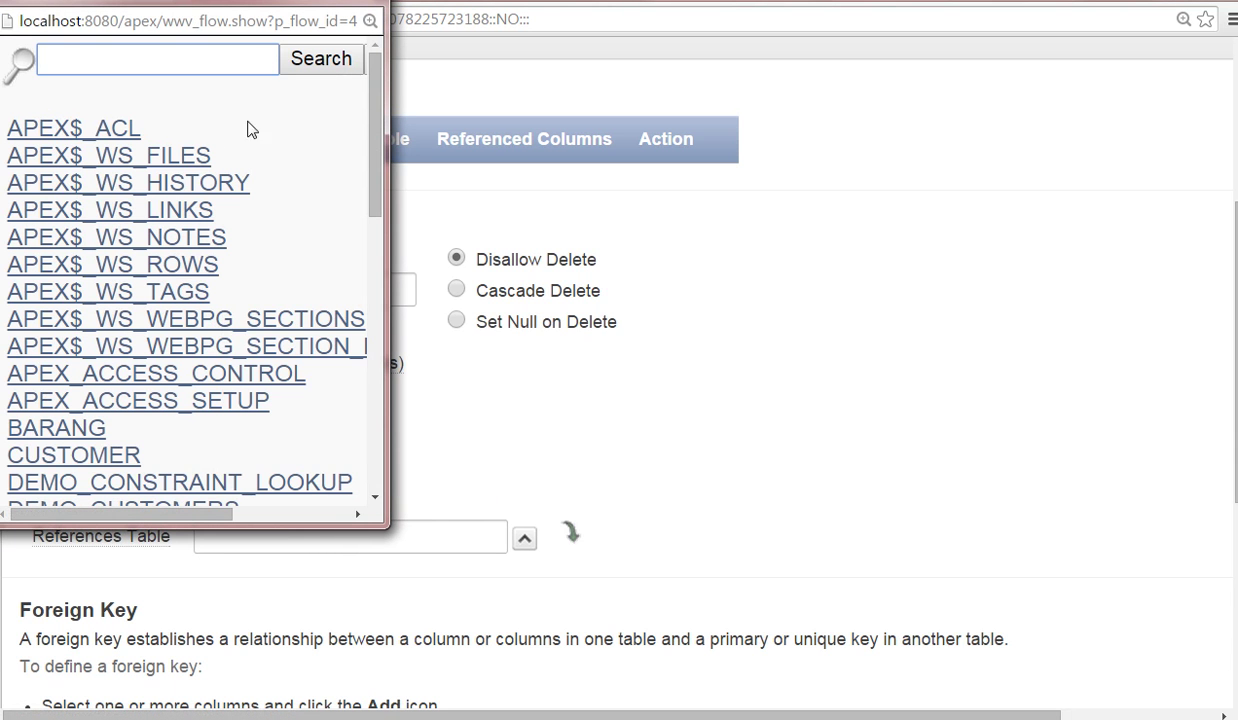
left_click(318, 60)
left_click(40, 147)
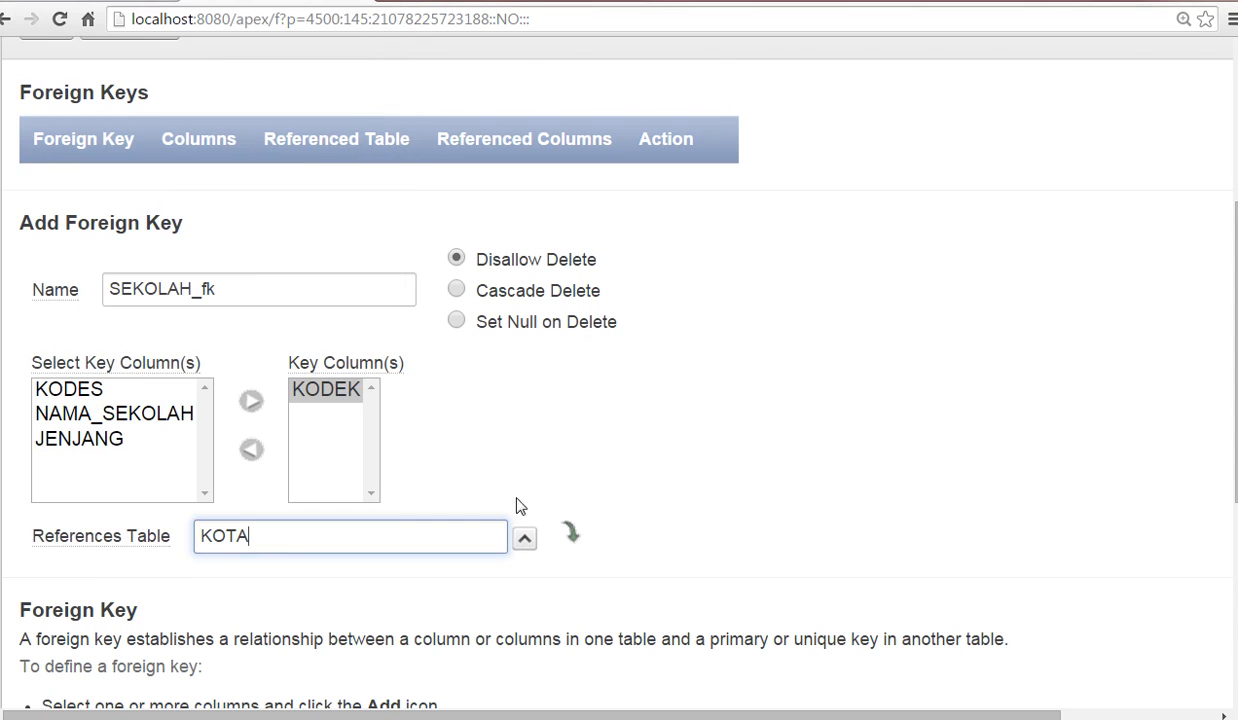
left_click(572, 533)
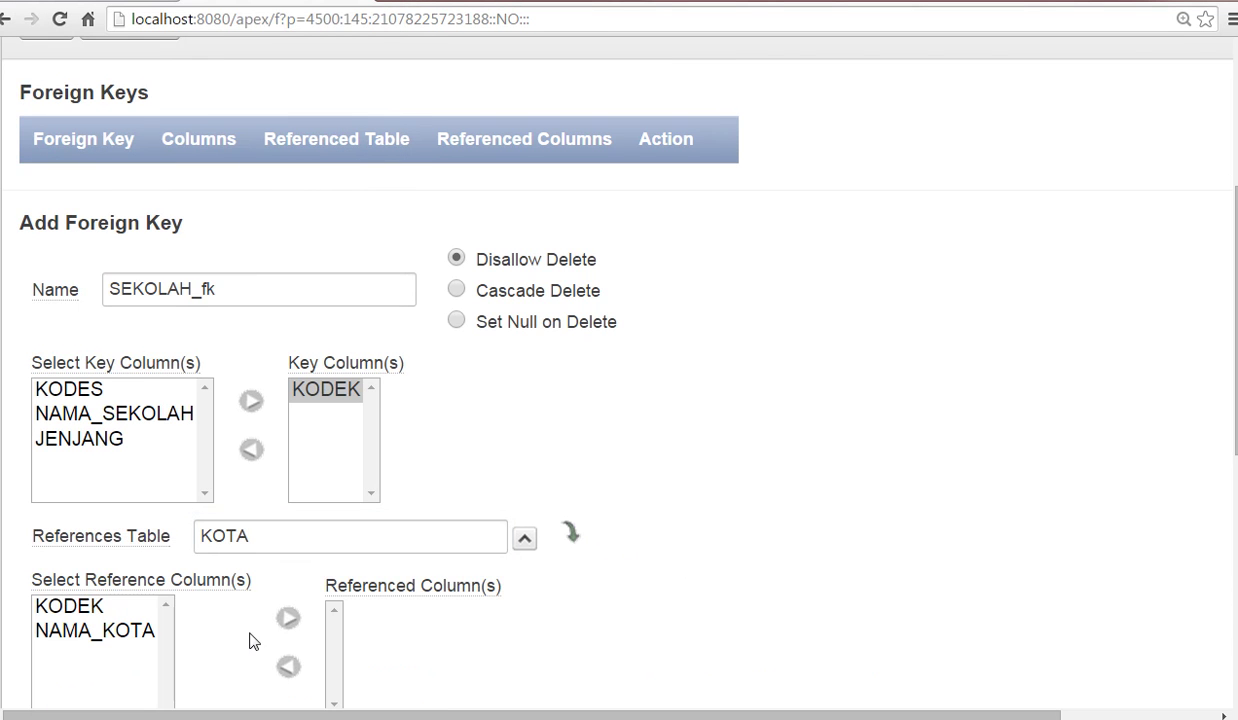
left_click(92, 606)
left_click(289, 607)
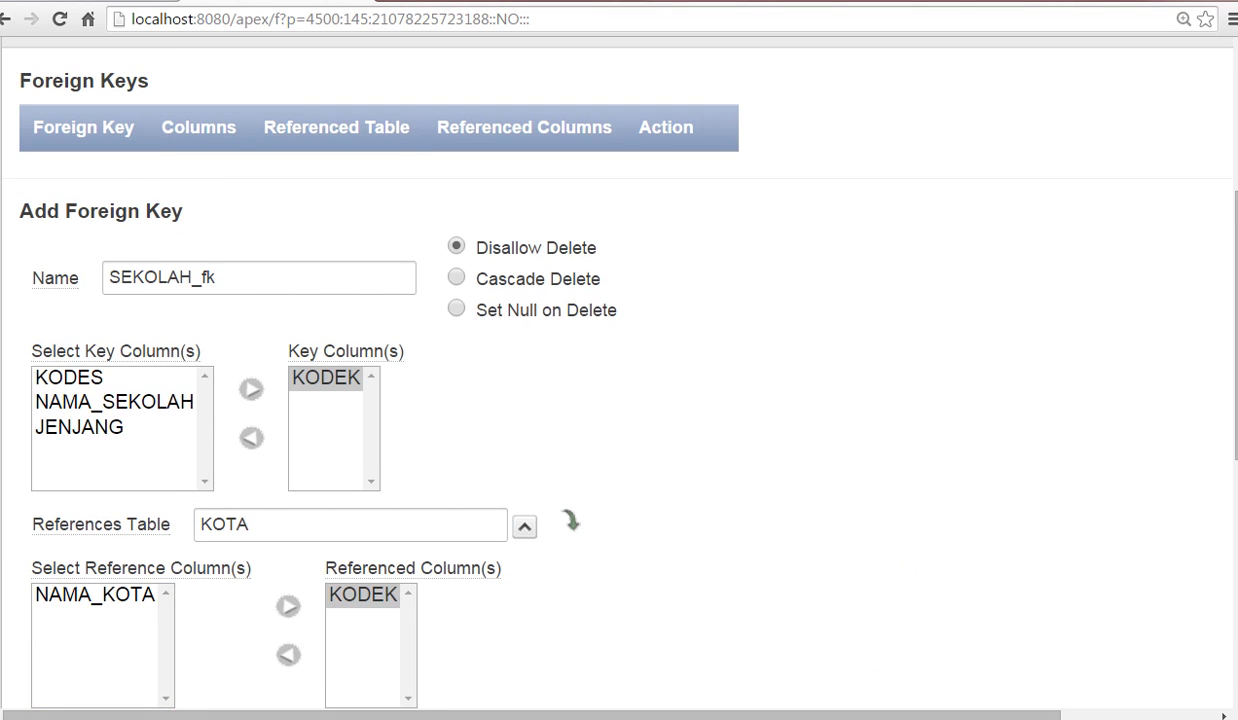
scroll(895, 563, "up", 3)
scroll(1193, 696, "right", 3)
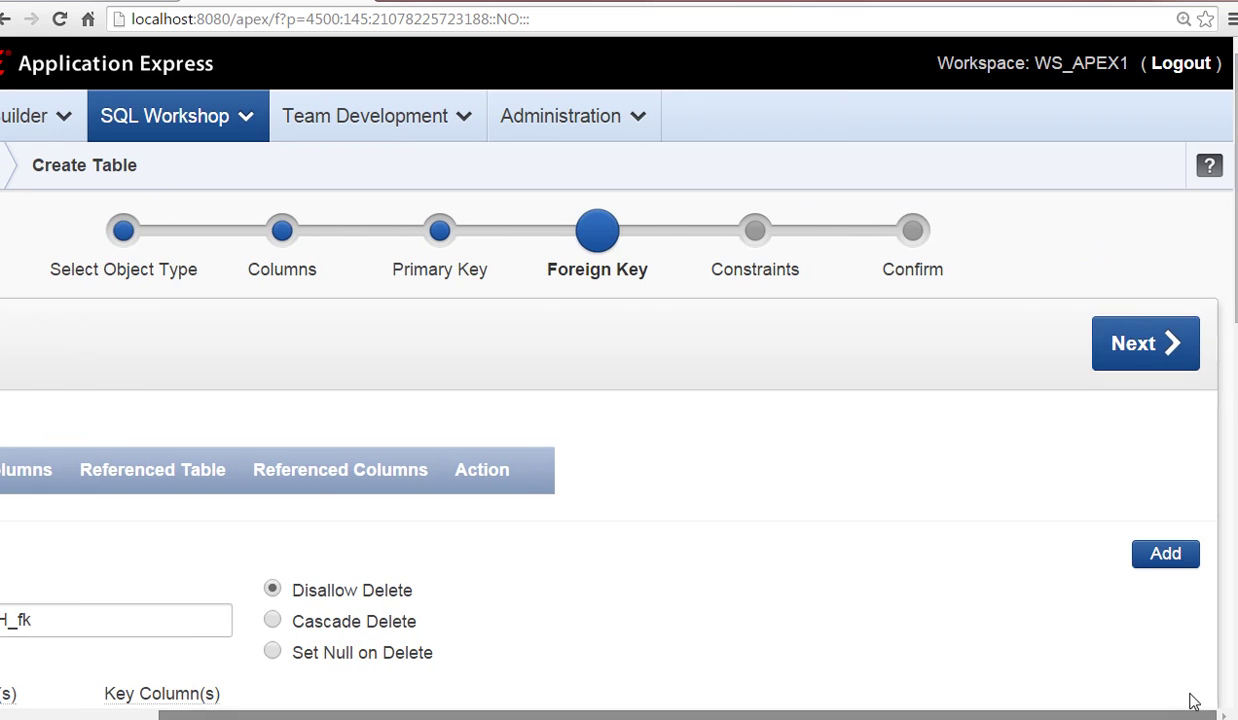
left_click(1143, 358)
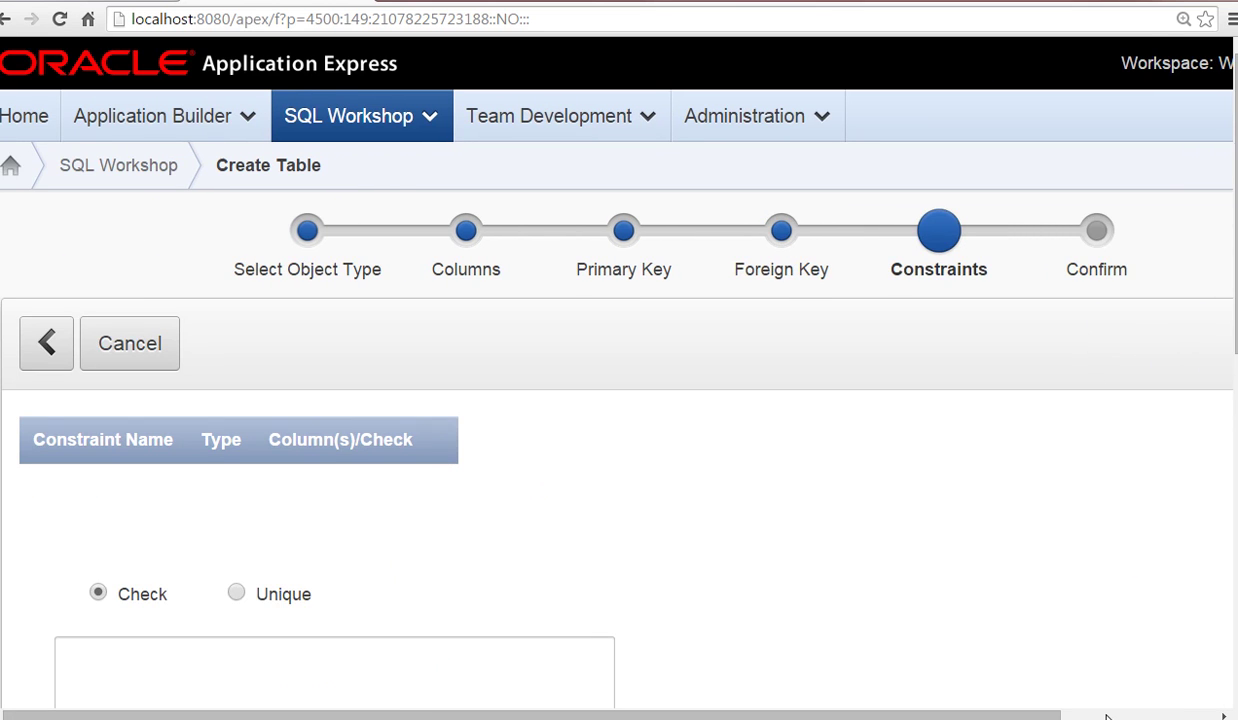
left_click(46, 343)
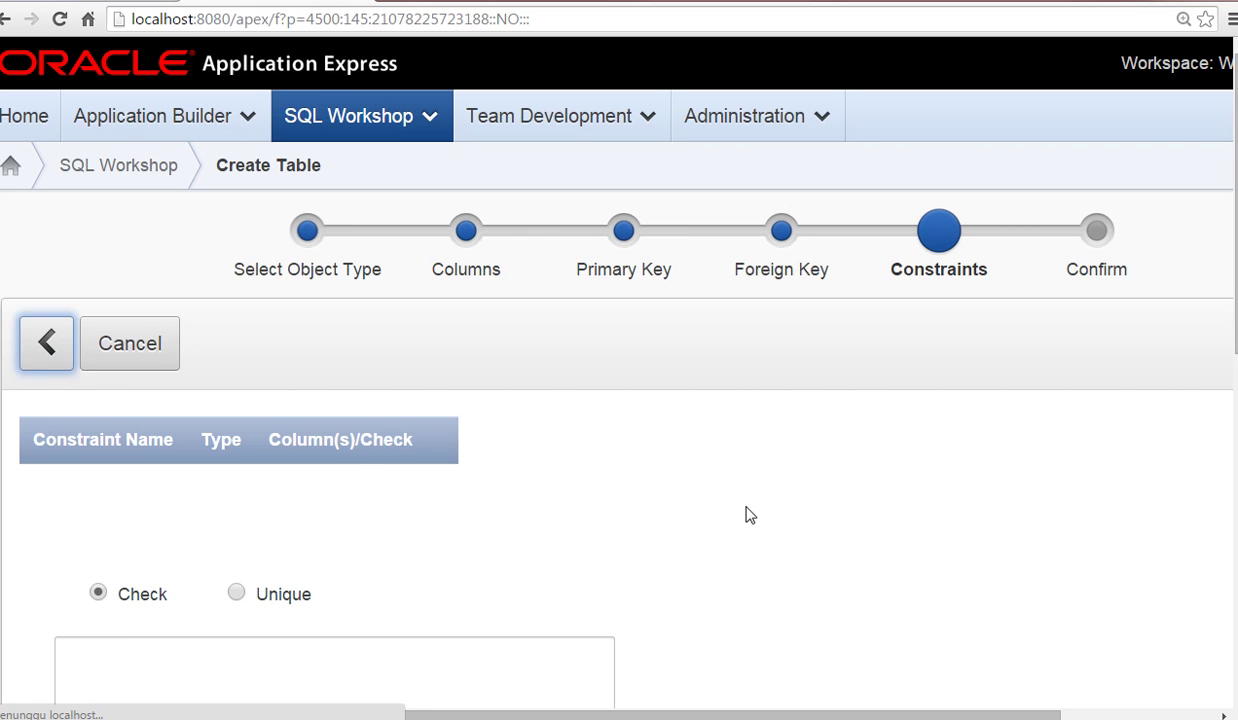
Choose KODEK as the key column for the SEKOLAH_fk foreign key.
scroll(1044, 464, "down", 3)
scroll(350, 268, "down", 2)
left_click(93, 207)
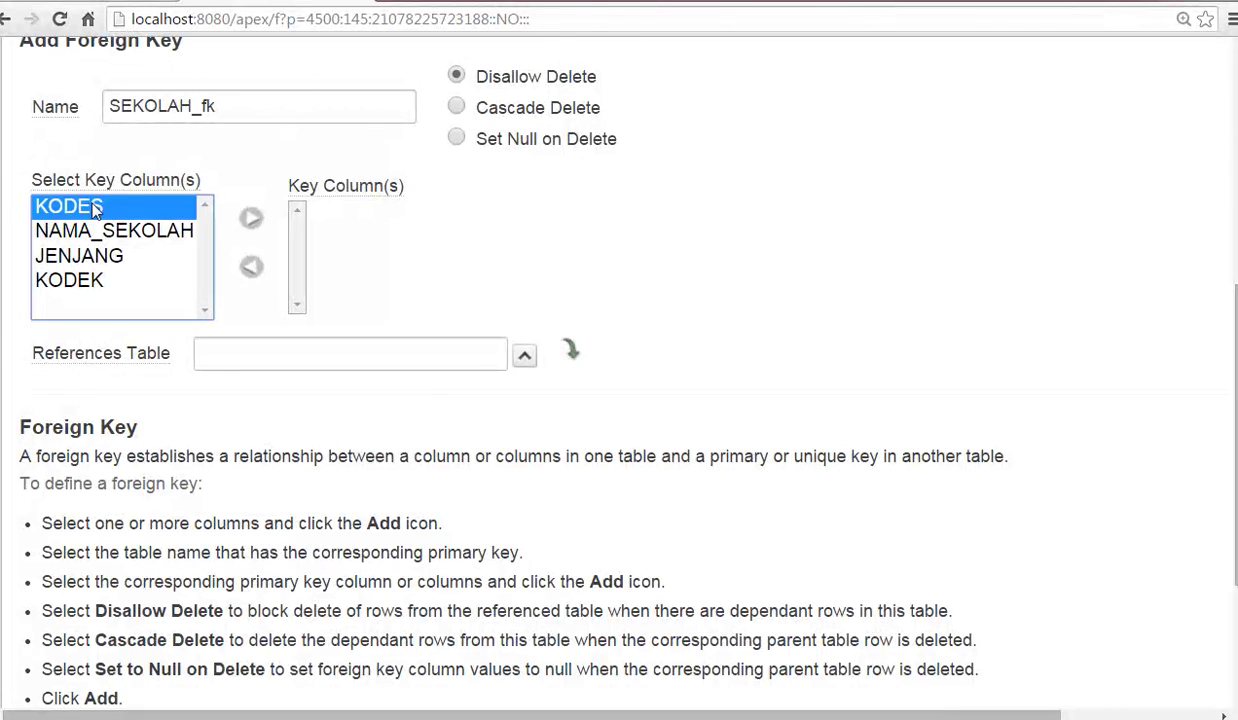
left_click(95, 276)
left_click(247, 216)
Find and select KOTA as the references table and set its KODEK column as the referenced column.
left_click(521, 360)
type("kota")
left_click(321, 58)
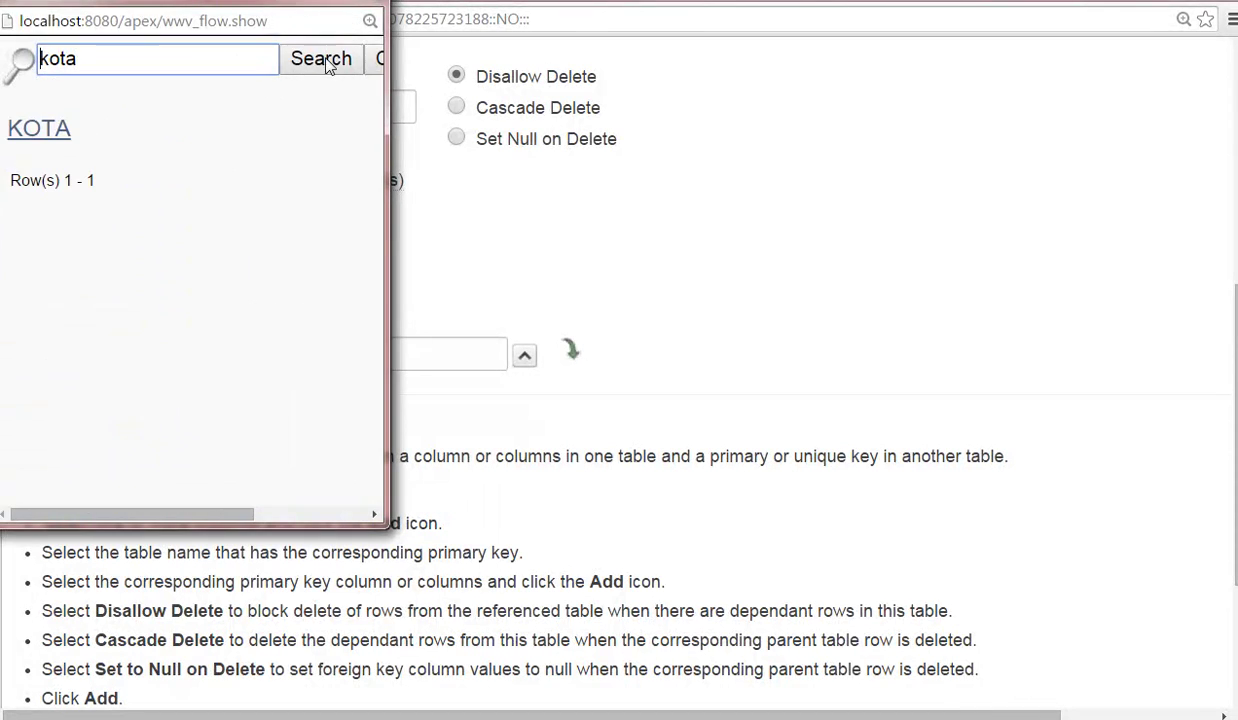
left_click(32, 130)
left_click(572, 352)
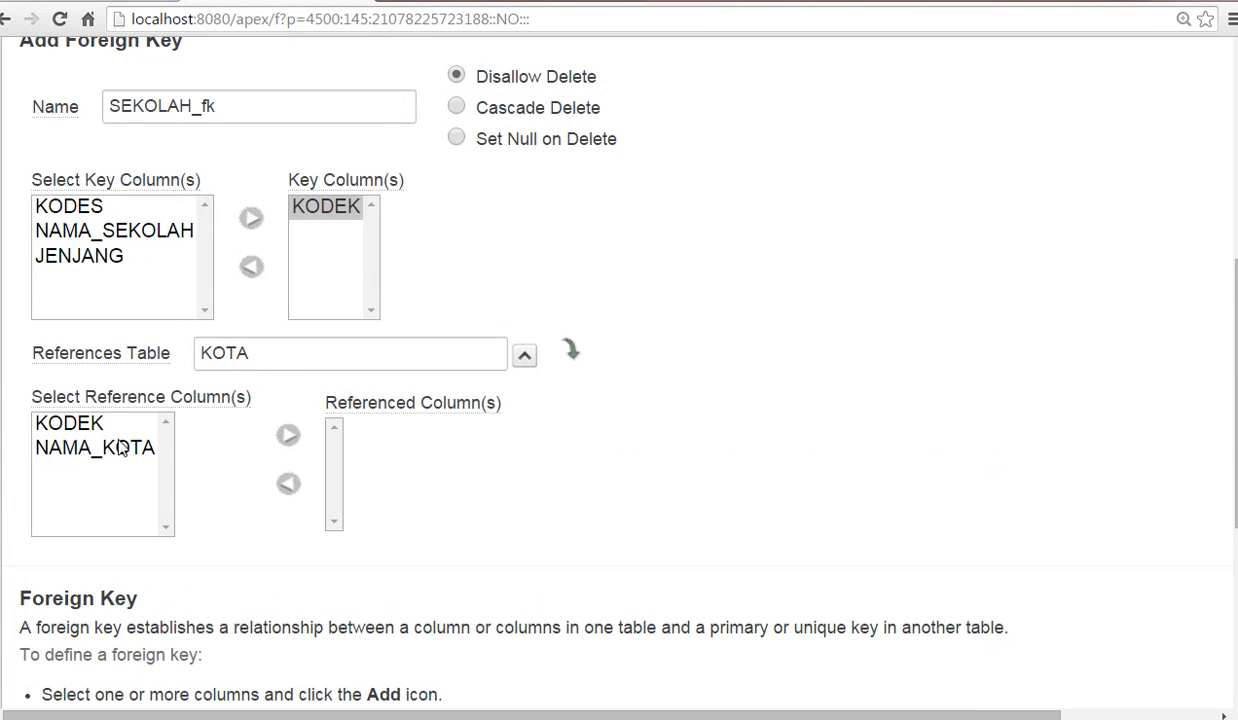
left_click(84, 421)
left_click(286, 431)
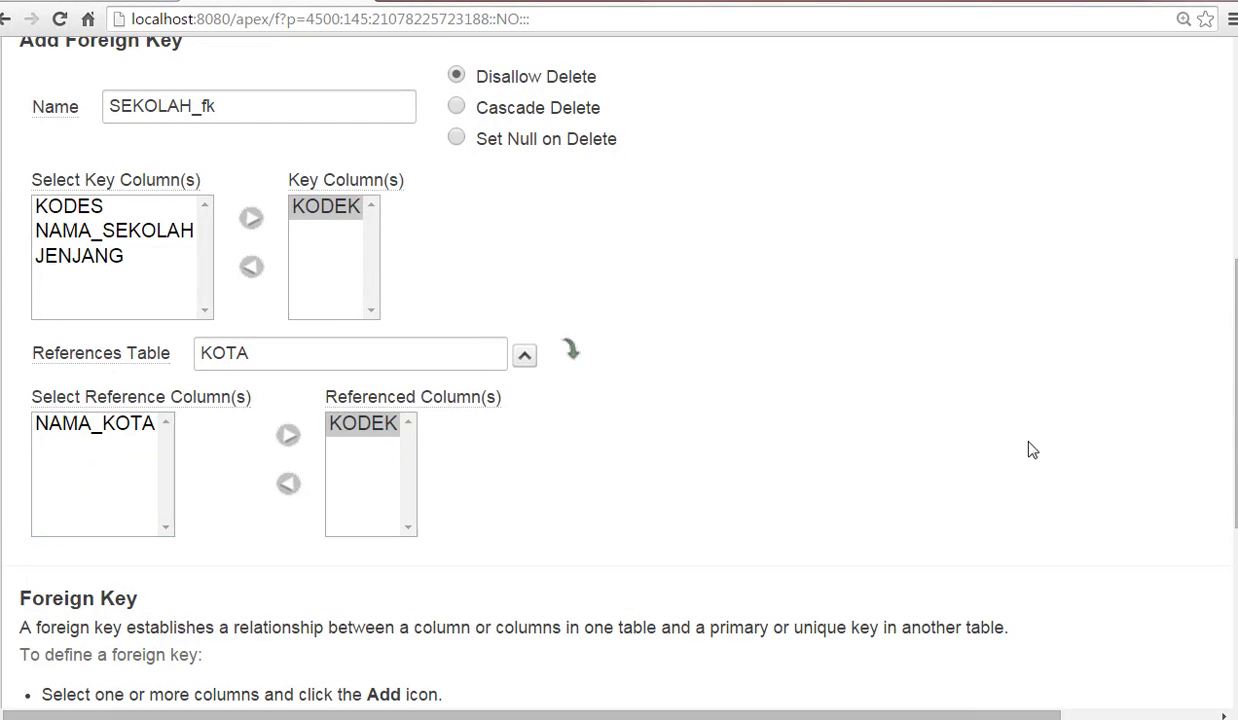
Add the SEKOLAH_fk foreign key to the table's foreign key list and check its entry.
left_click_drag(1232, 475, 1224, 325)
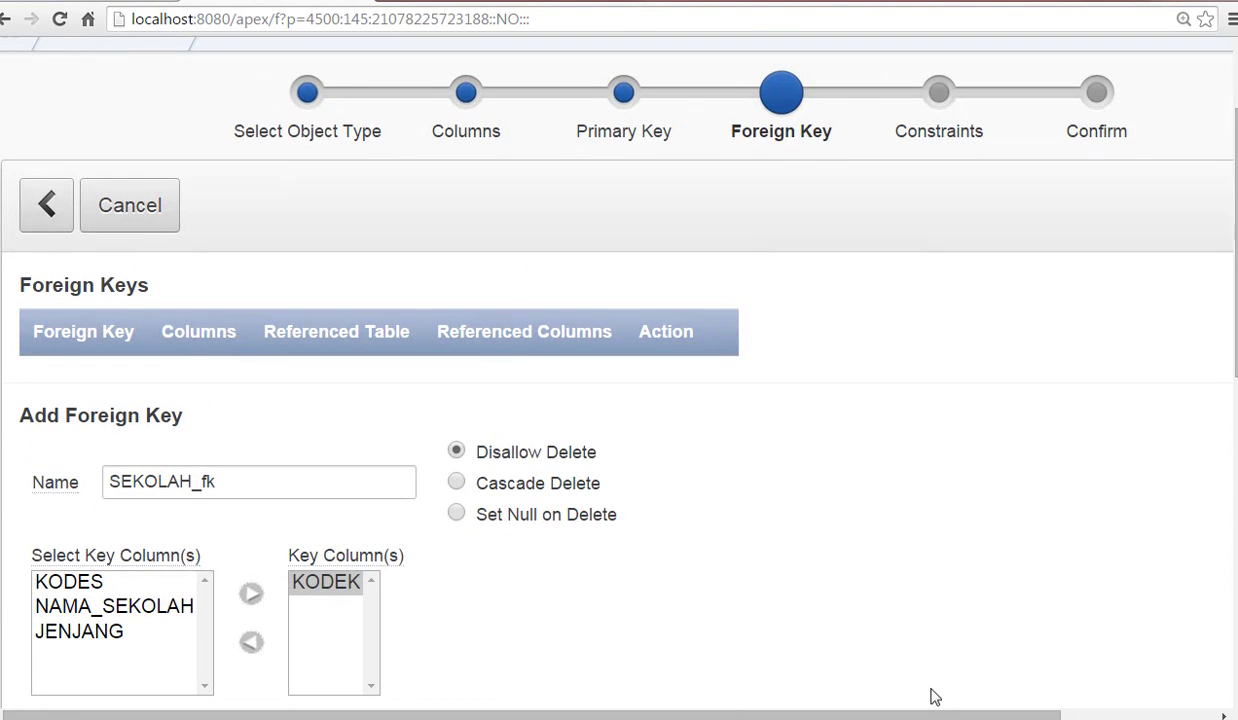
left_click_drag(930, 715, 1088, 715)
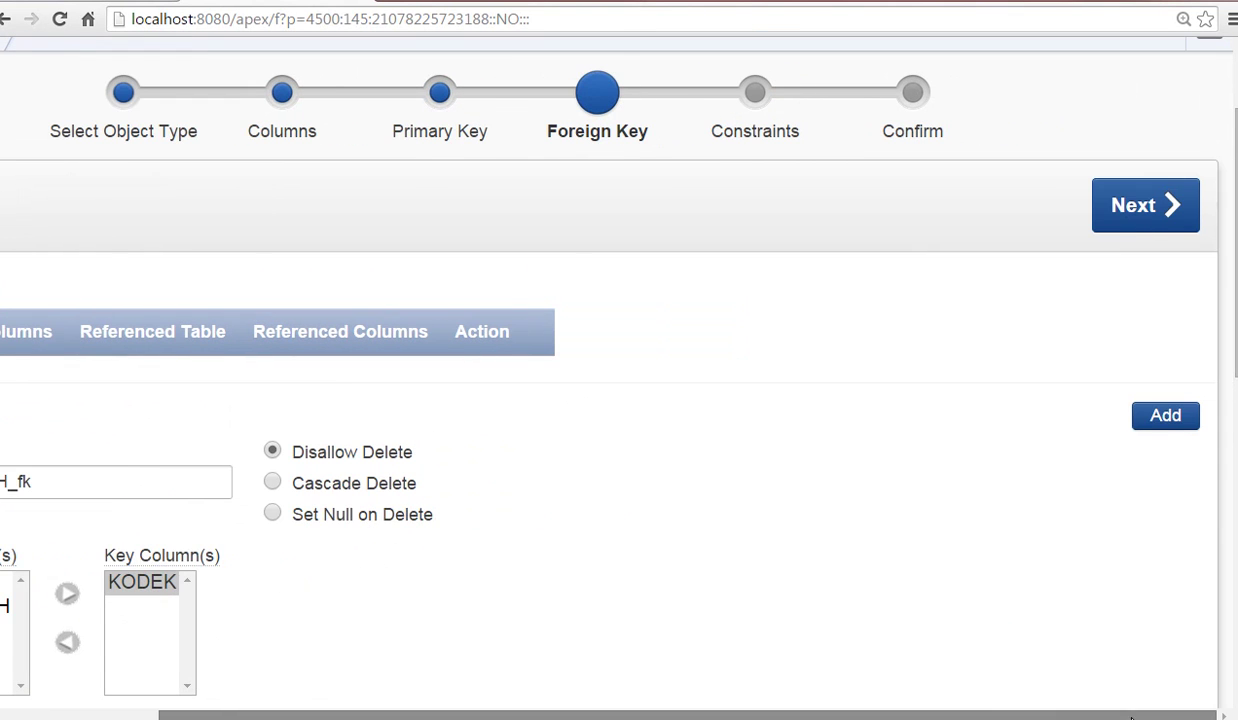
left_click(1165, 418)
left_click_drag(566, 714, 410, 710)
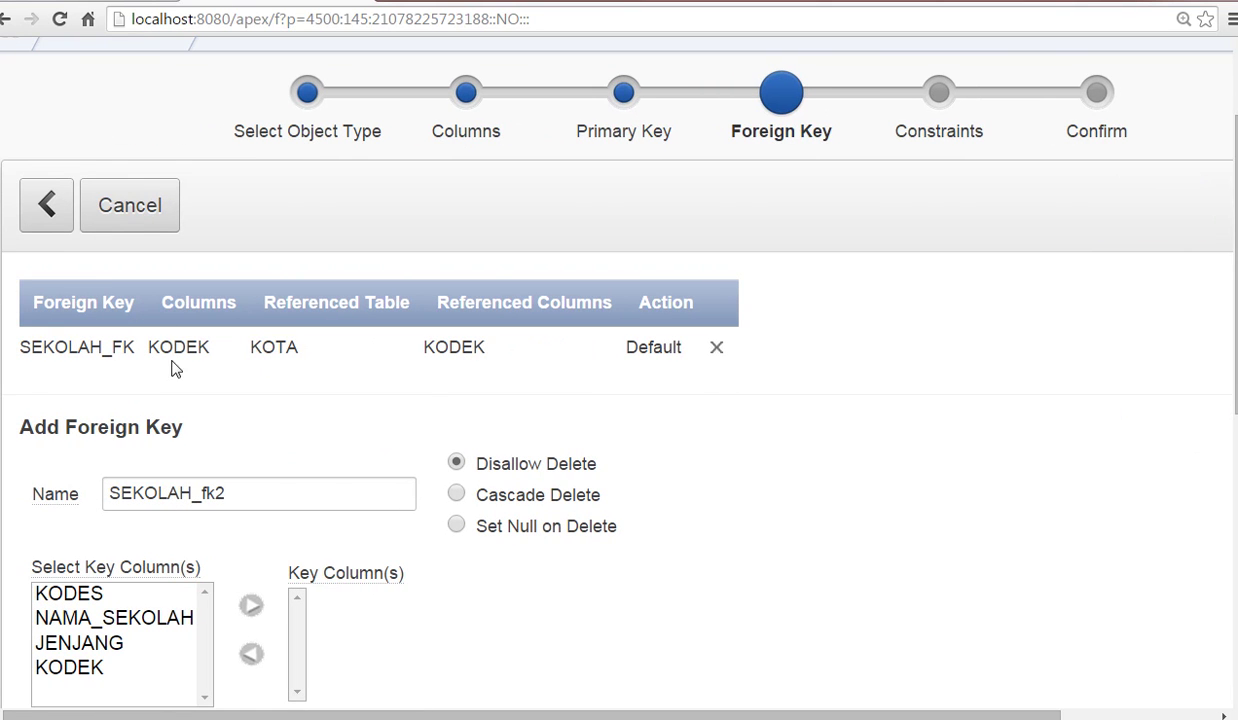
Continue past the constraints without adding any and create the SEKOLAH table.
left_click_drag(782, 715, 942, 716)
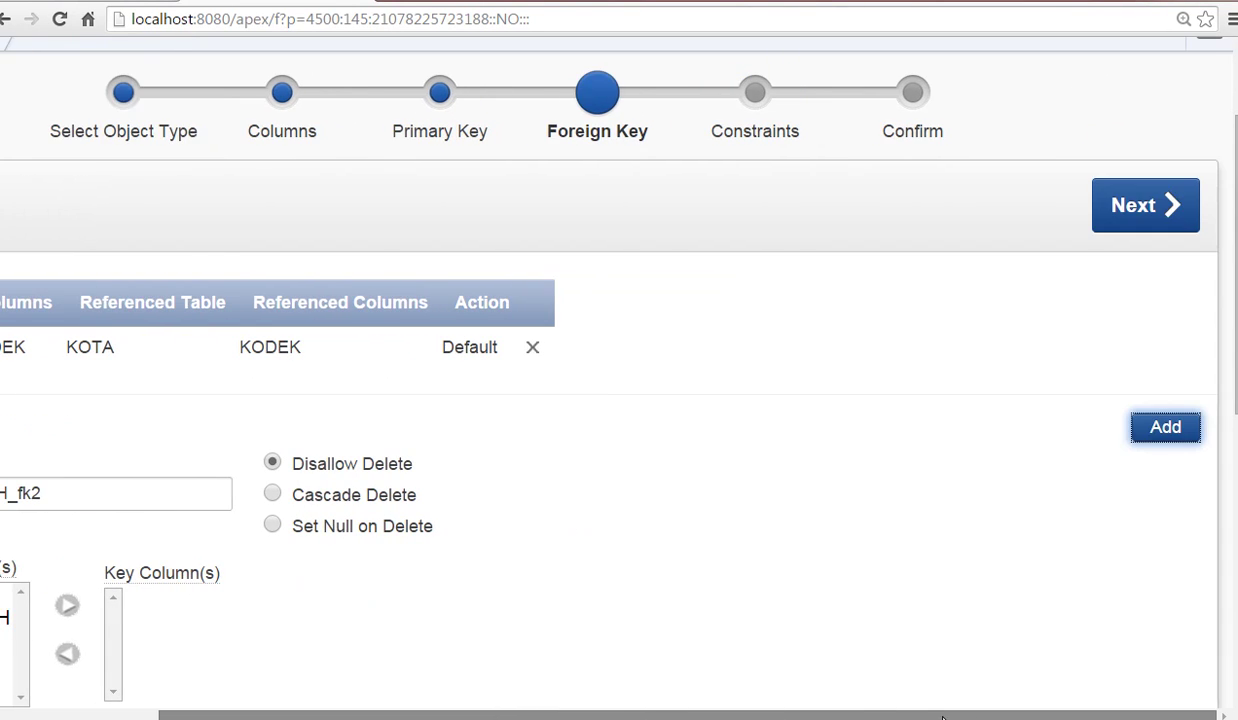
left_click(1130, 208)
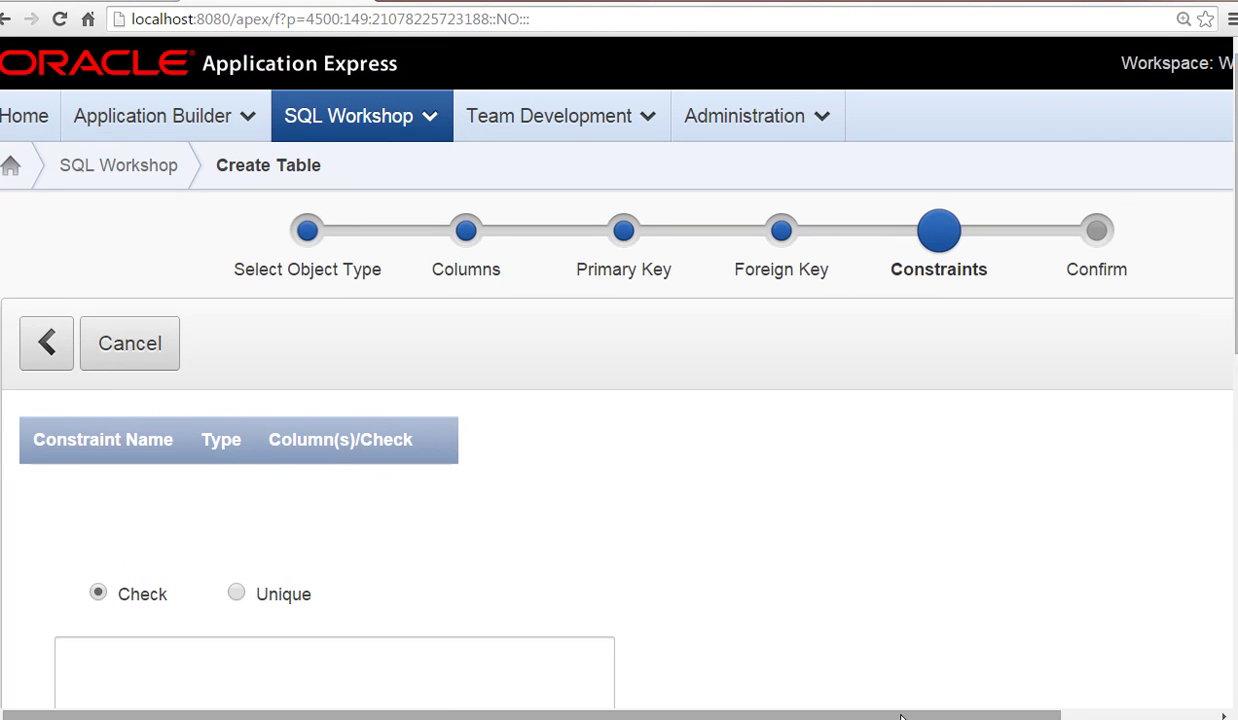
left_click(1168, 344)
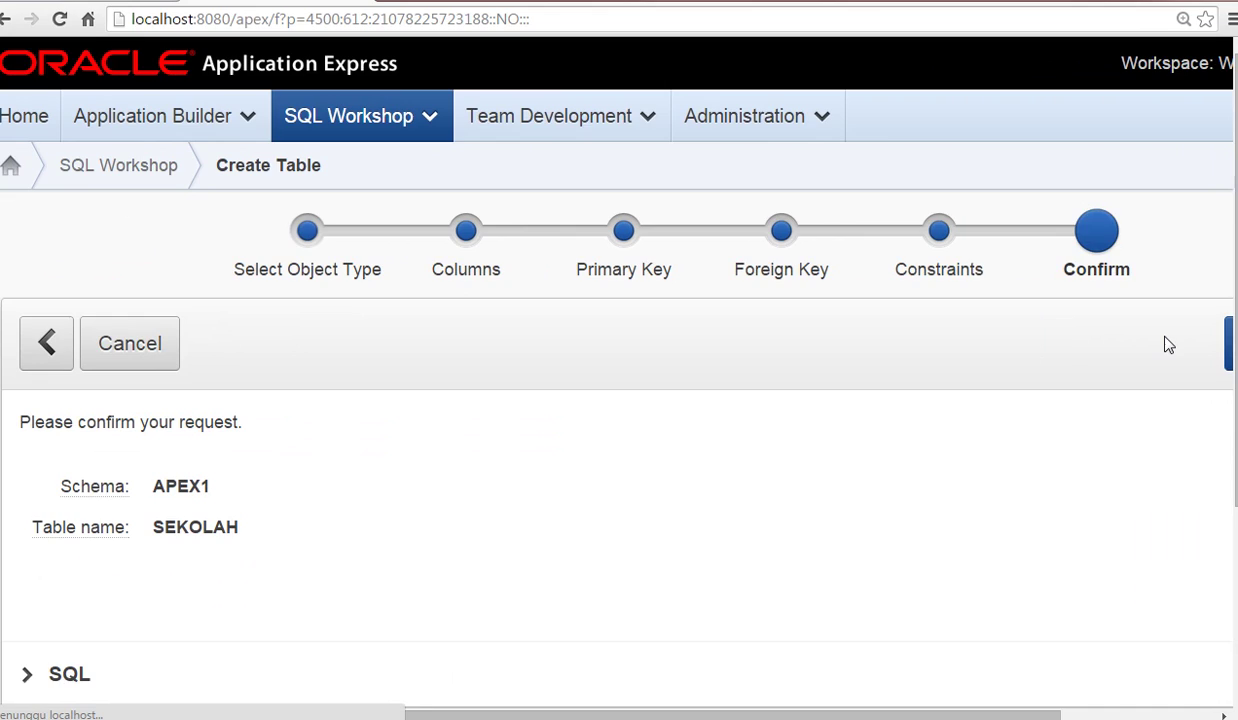
scroll(619, 400, "right", 4)
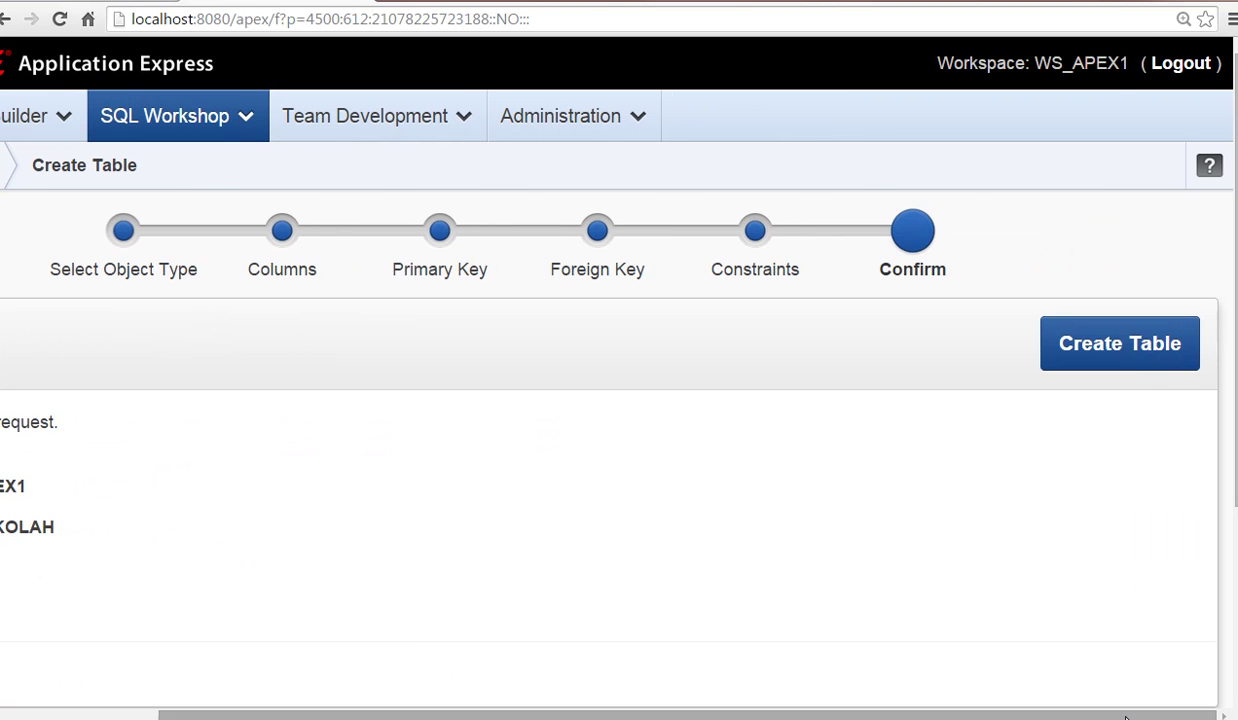
left_click(1143, 347)
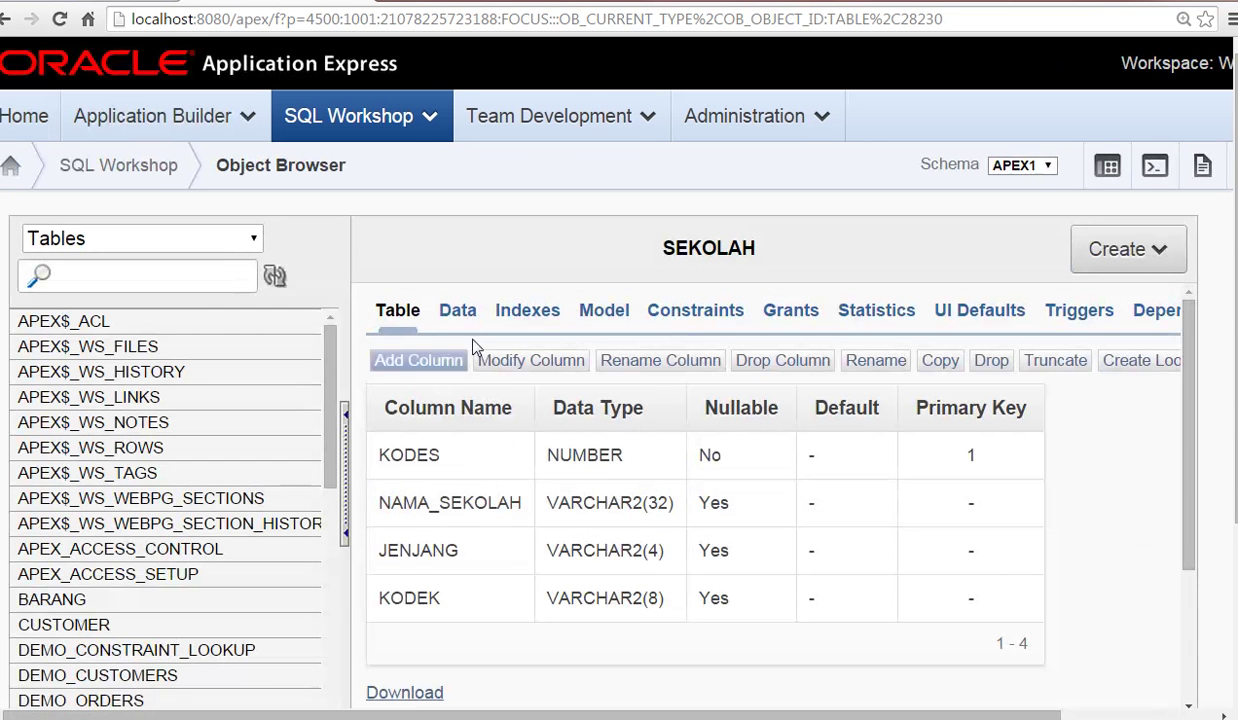
Open the SEKOLAH table's data and start inserting a new row.
left_click(460, 312)
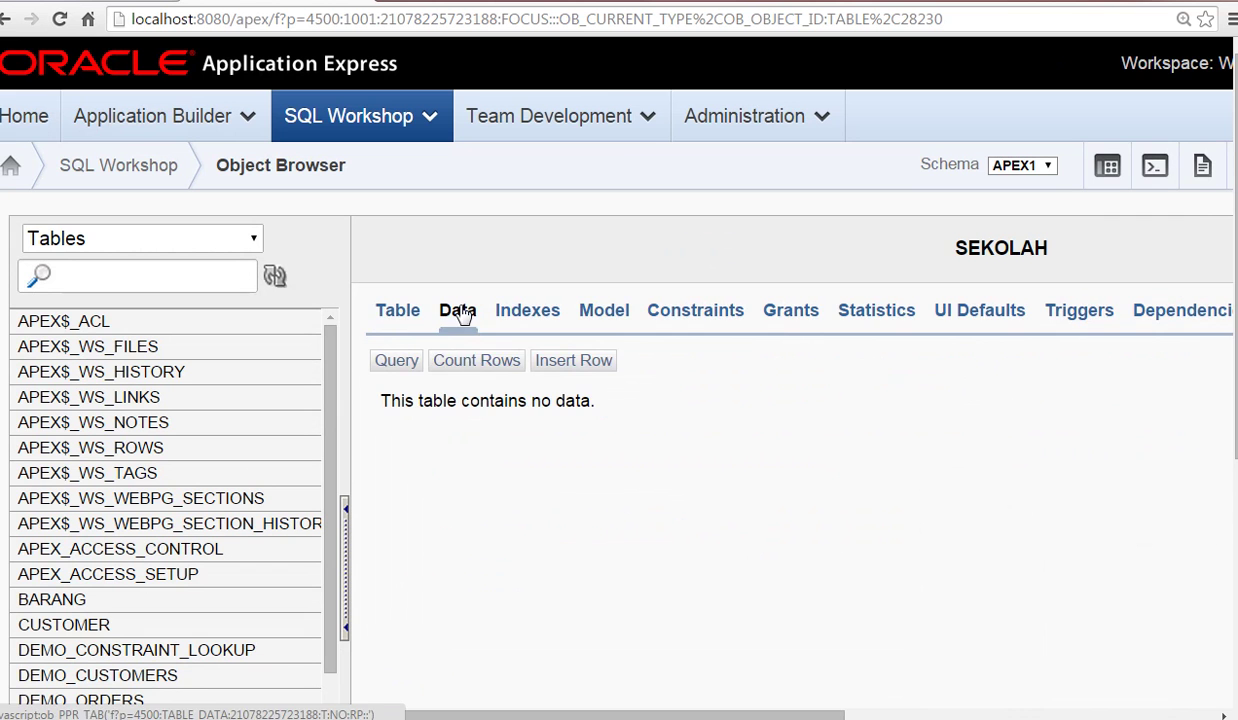
left_click(566, 359)
scroll(619, 400, "right", 8)
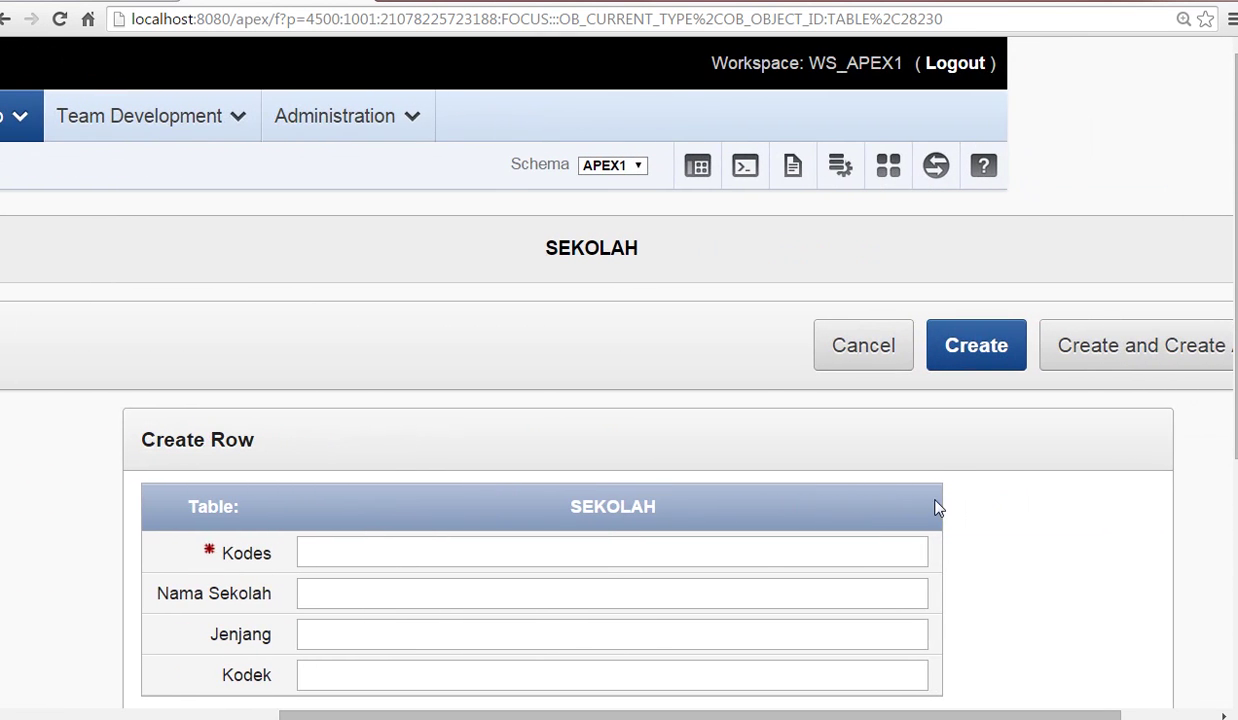
key("alt+Tab")
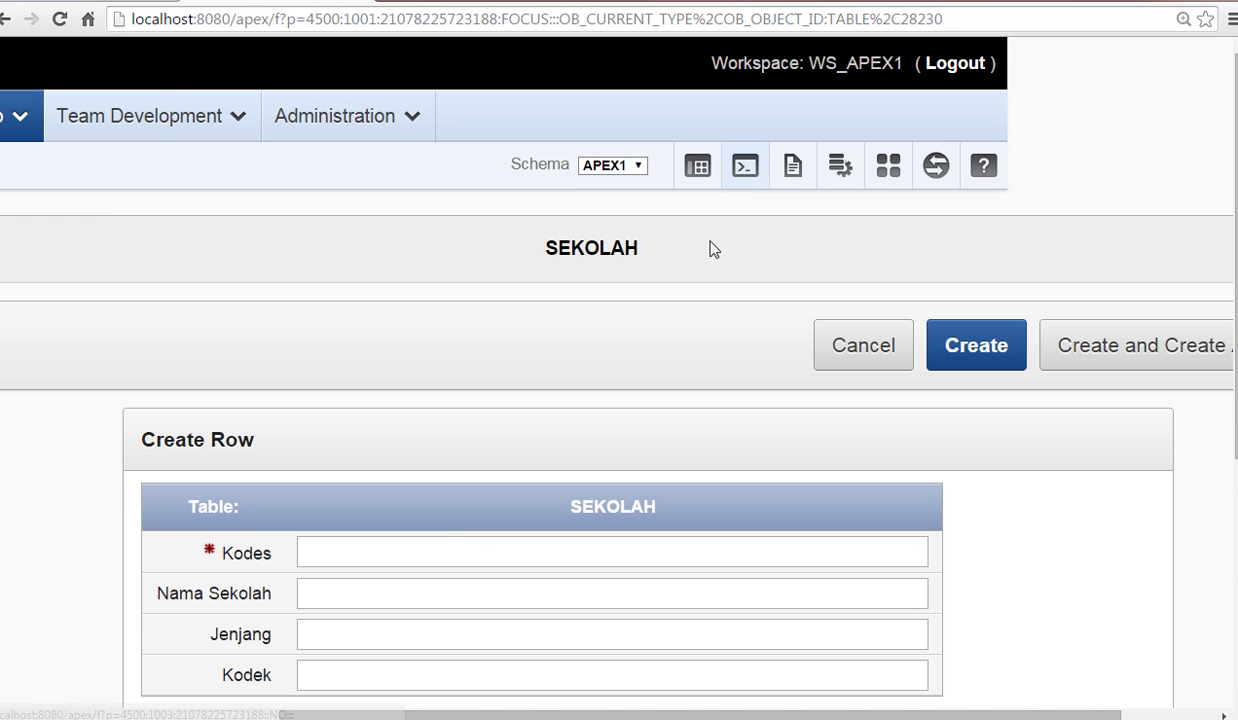
key("alt+Tab")
Enter 11 as Kodes and SD as Nama Sekolah in the new SEKOLAH row.
left_click(431, 550)
type("11")
key("Tab")
type("SD")
key("Tab")
type("sDN")
key("BackSpace")
key("BackSpace")
key("BackSpace")
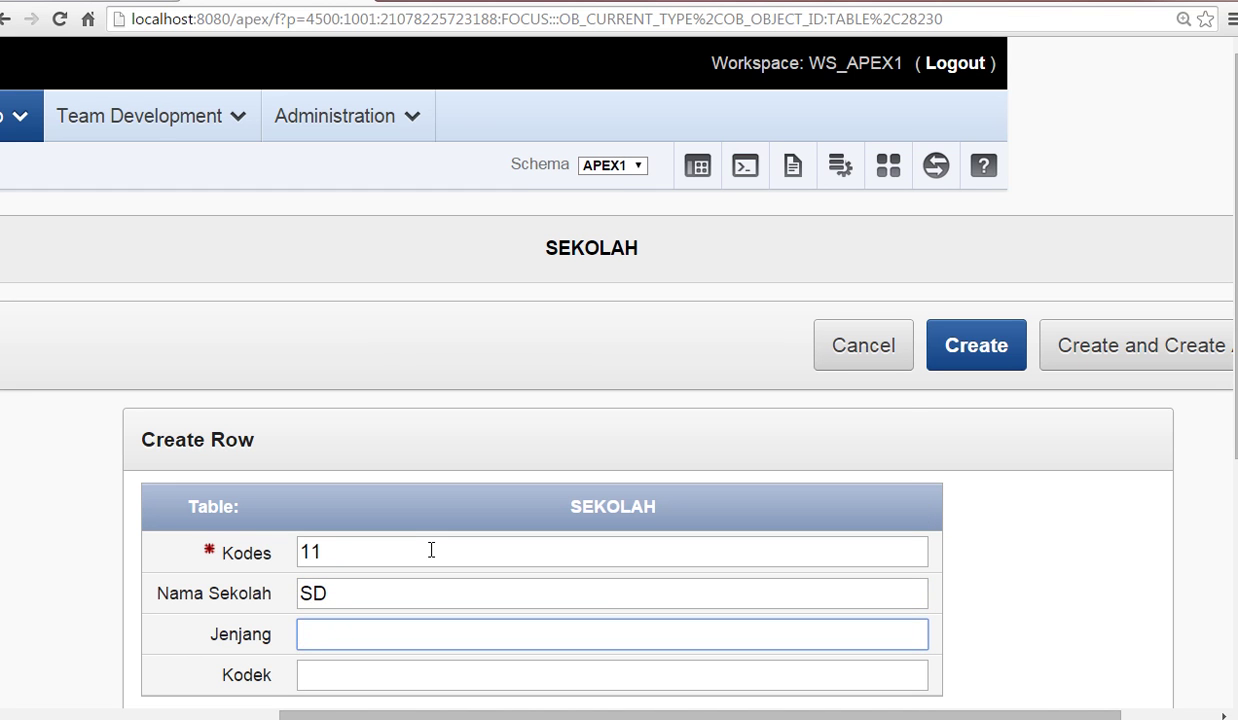
type("sDN")
key("BackSpace")
key("BackSpace")
key("BackSpace")
type("s")
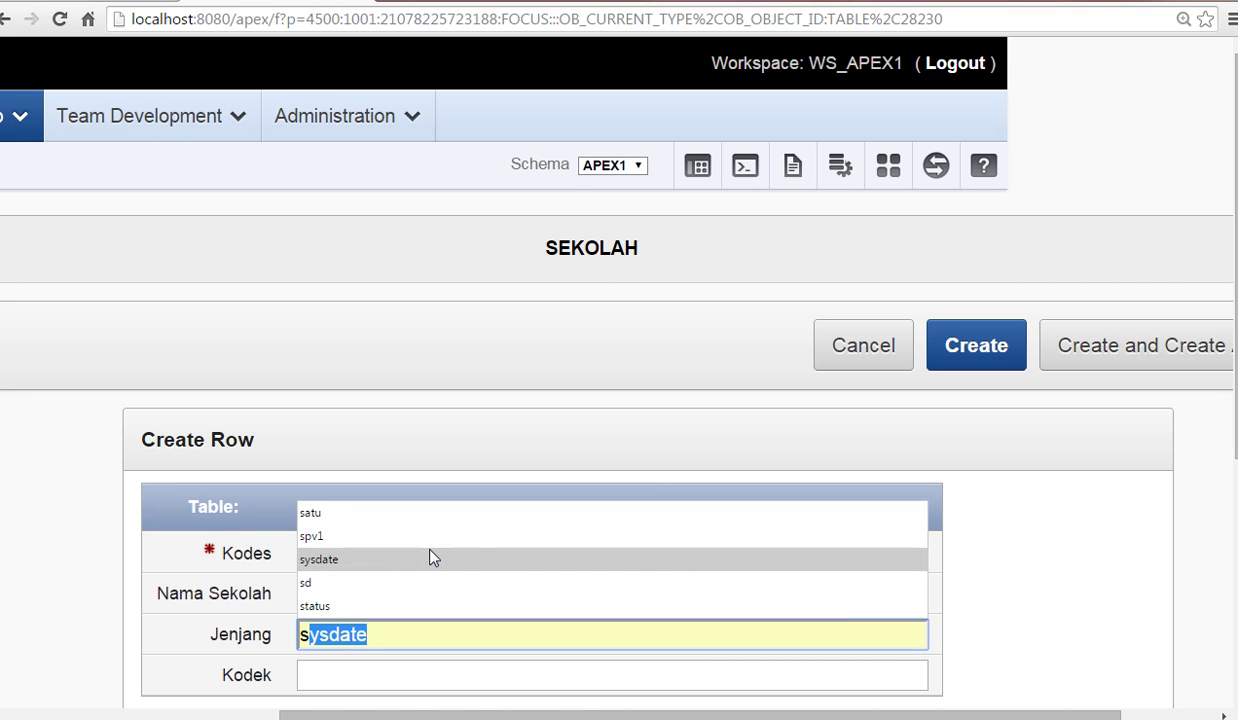
key("BackSpace")
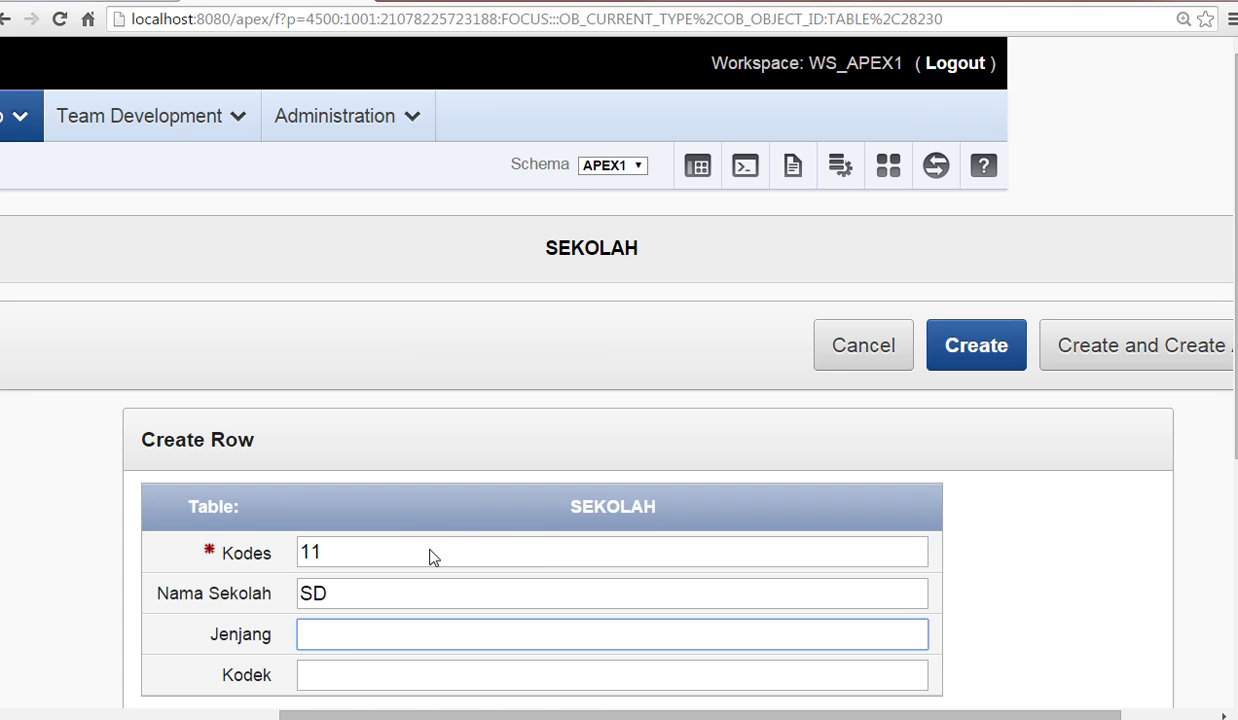
type("sDN Angkasa")
key("BackSpace")
key("BackSpace")
key("BackSpace")
key("BackSpace")
key("BackSpace")
key("BackSpace")
key("BackSpace")
key("BackSpace")
key("BackSpace")
key("BackSpace")
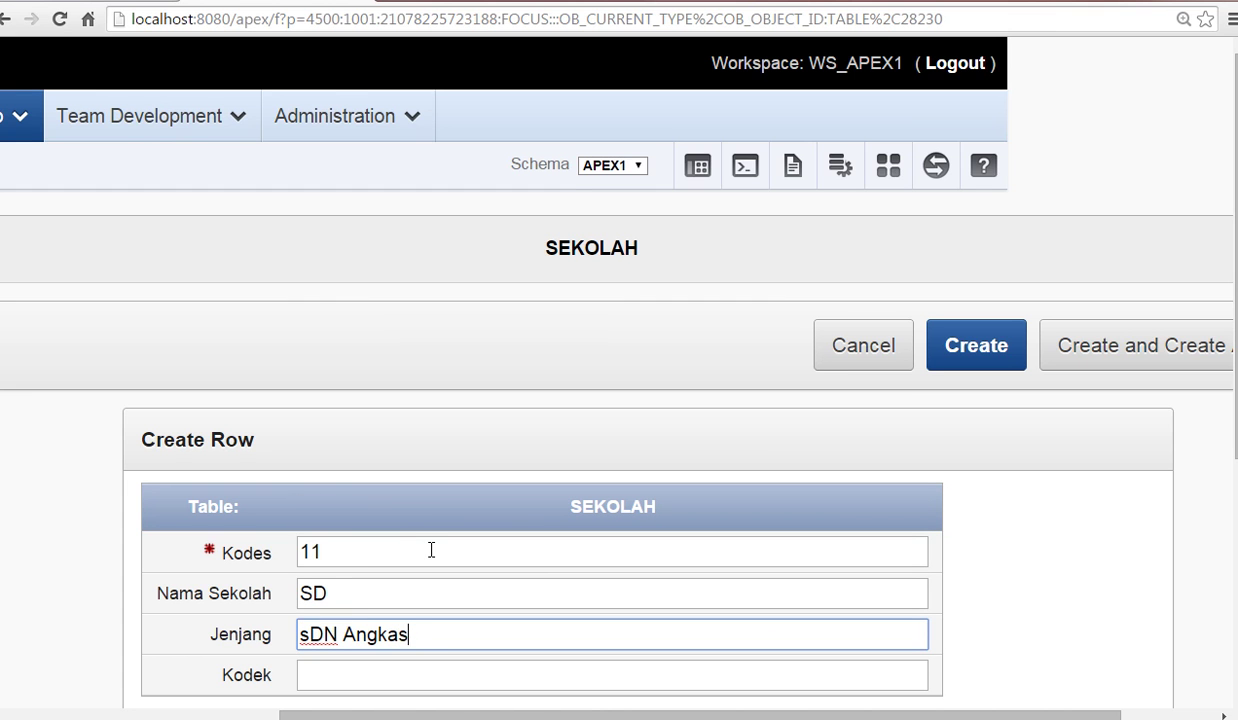
key("BackSpace")
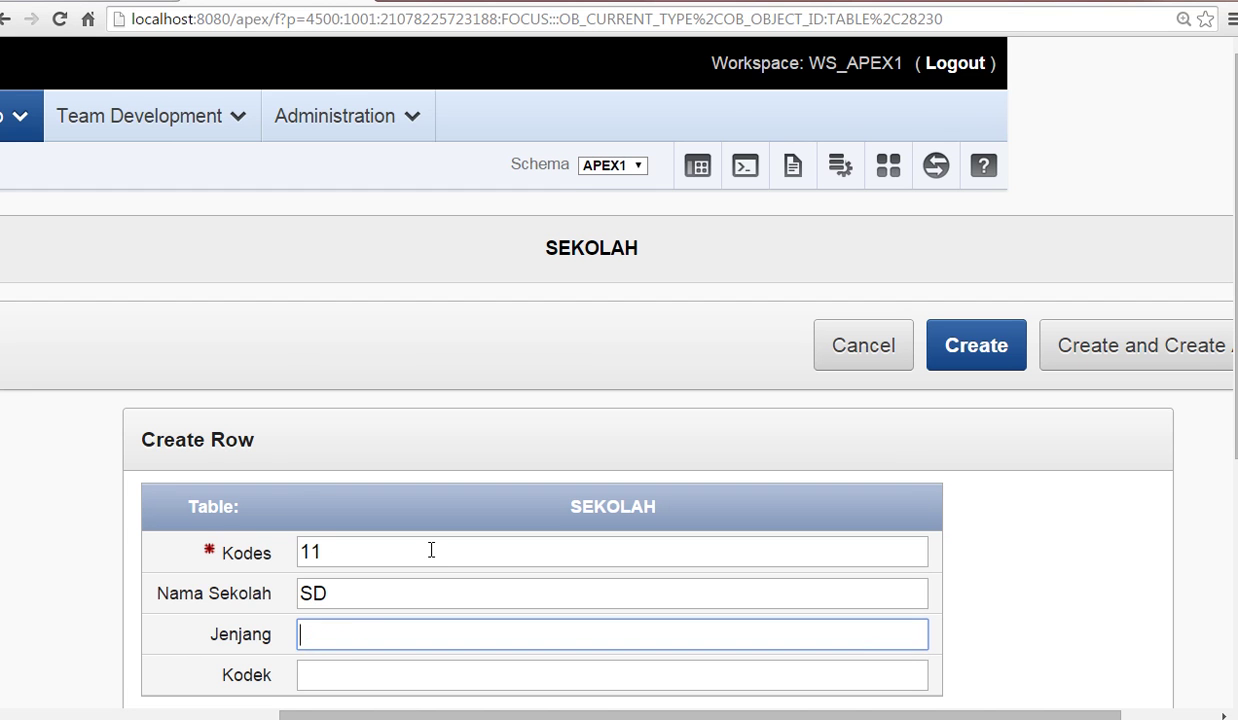
Complete the Nama Sekolah value of the row with Kodes 11 as SDN Angkasa 2.
left_click(369, 599)
type("N Angkasa")
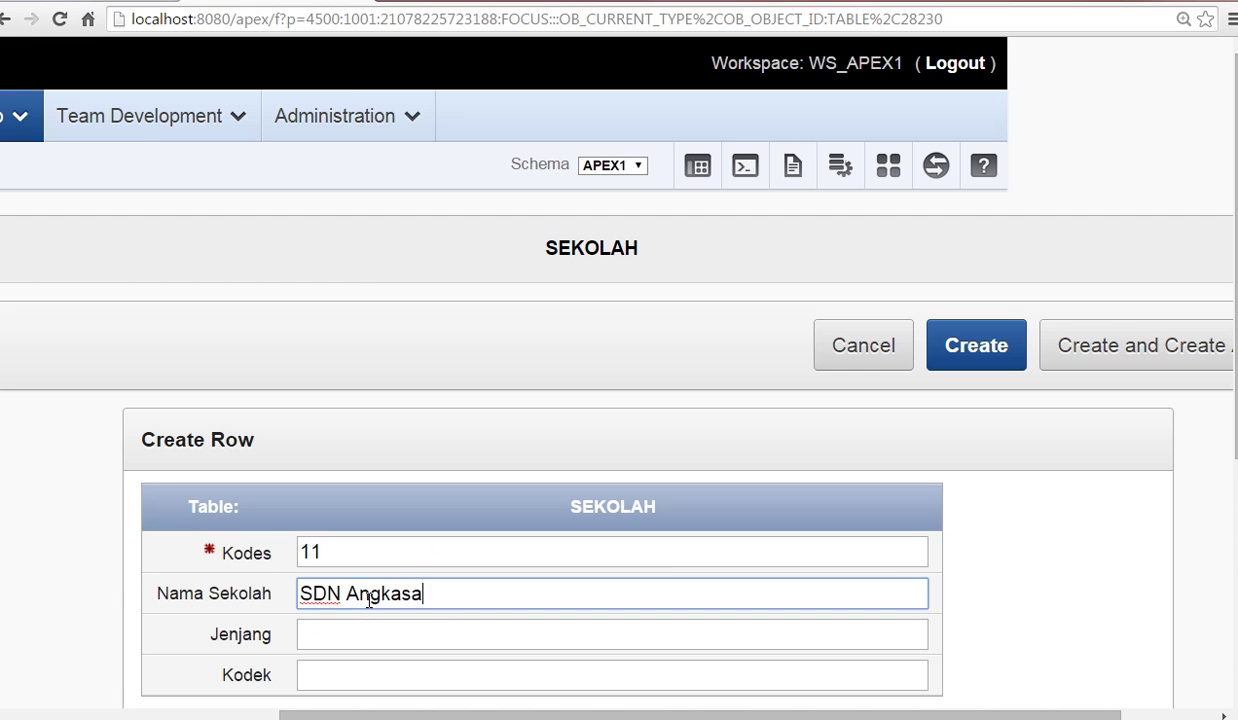
type(" 2")
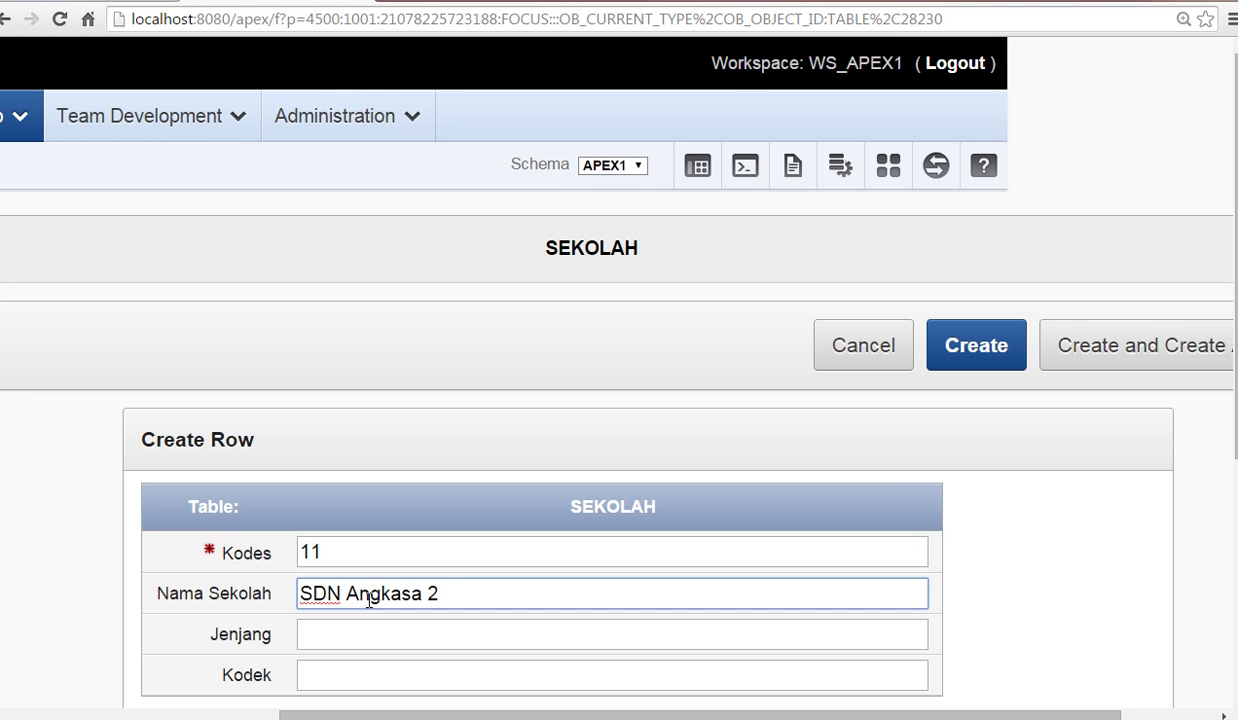
Set Jenjang to SD and Kodek to BDG for SDN Angkasa 2, and save the row, continuing with another new one.
key("Tab")
type("sD")
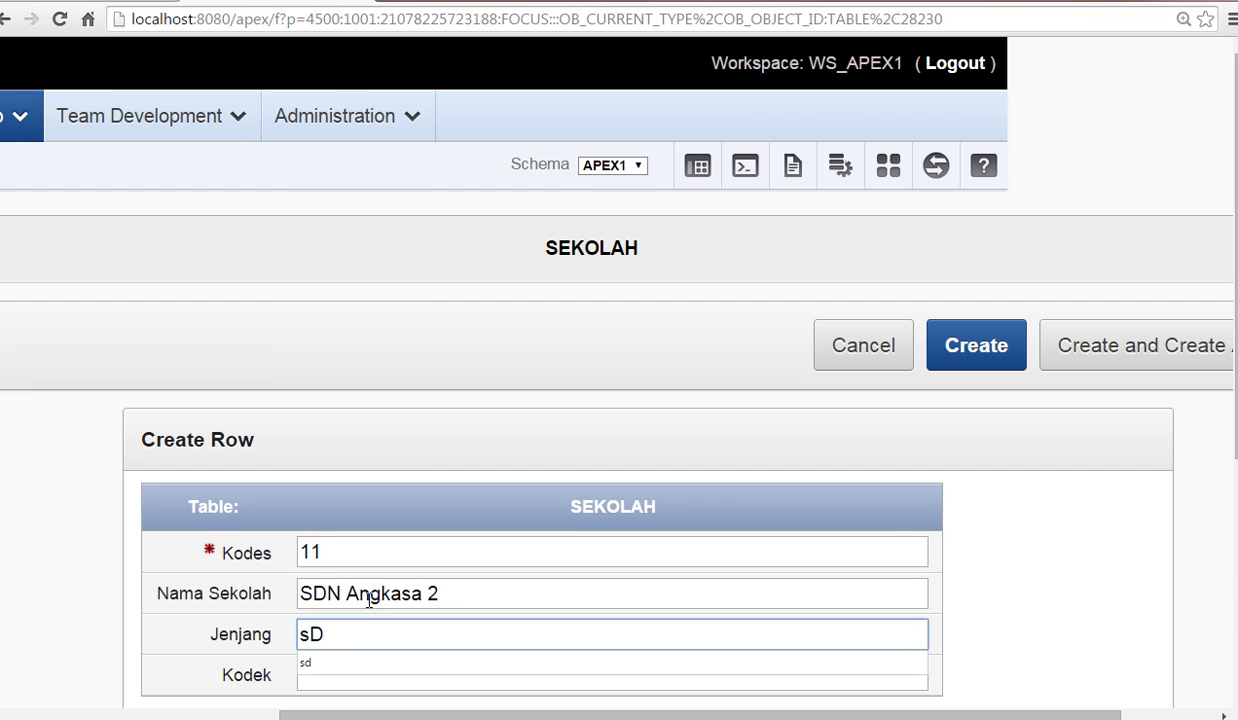
key("Tab")
type("BDG")
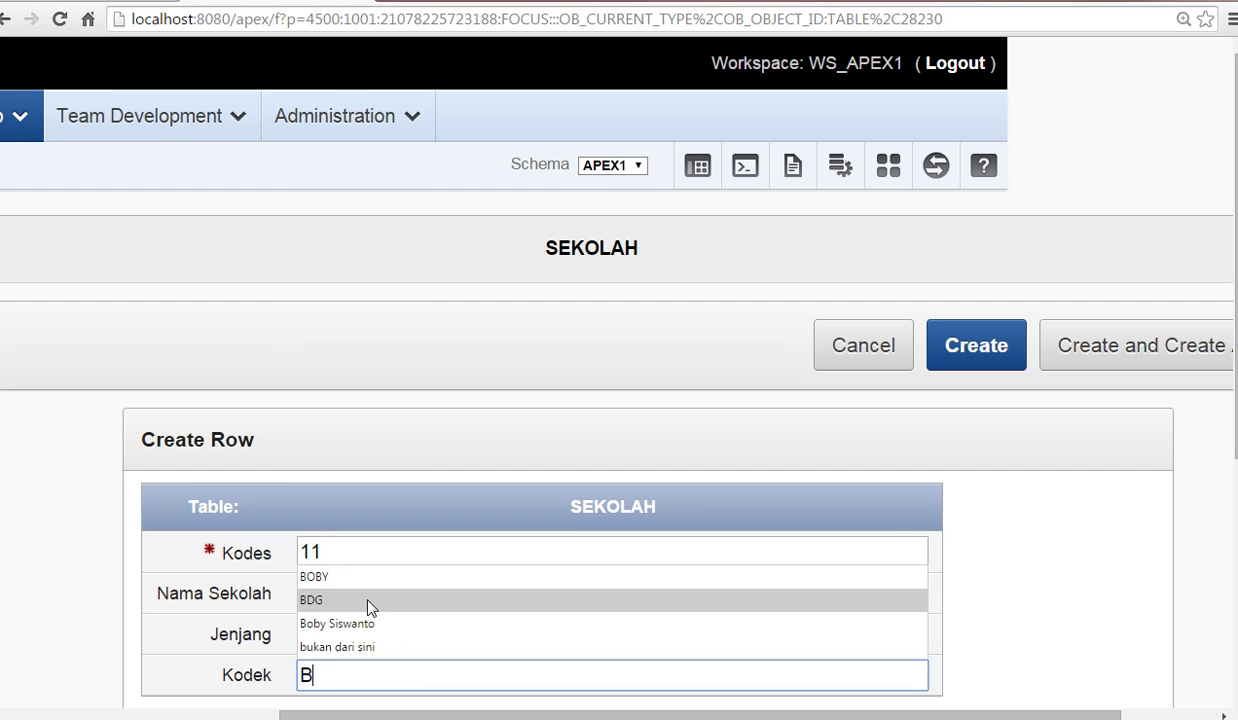
left_click(316, 636)
key("BackSpace")
type("SD")
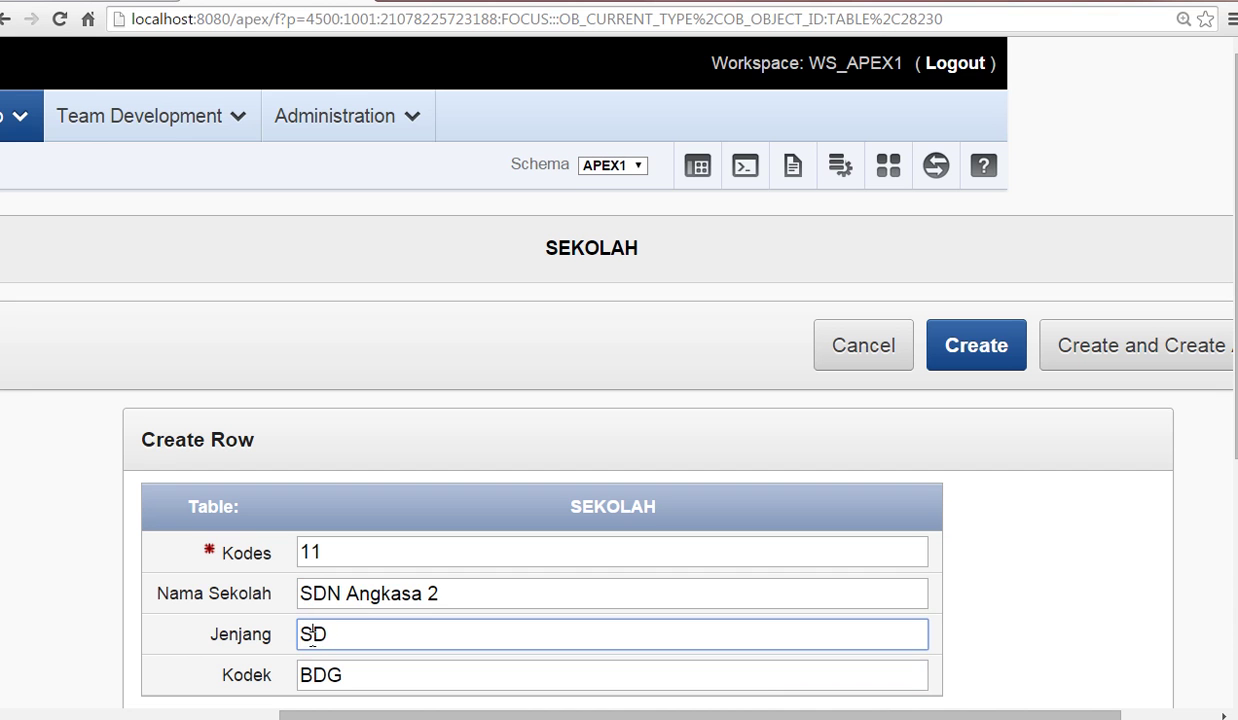
left_click(1150, 340)
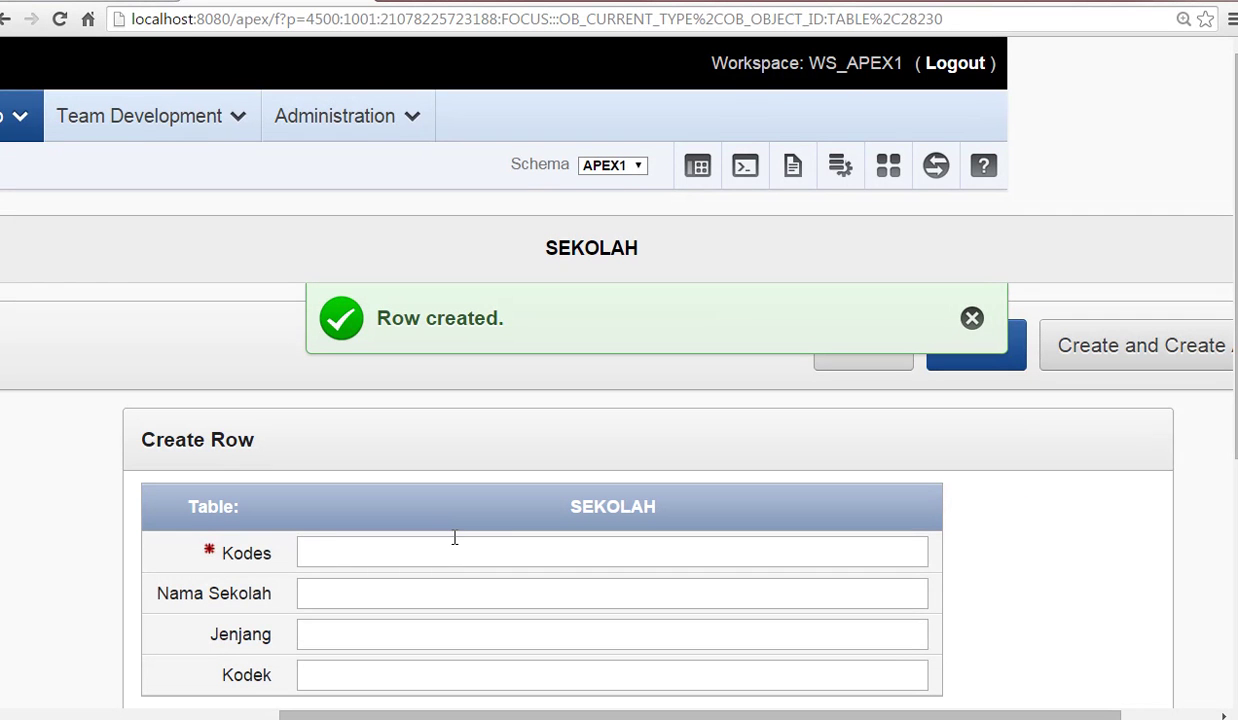
Enter 12 as Kodes and SDN Margahayu Raya as Nama Sekolah in the new SEKOLAH row.
left_click(453, 540)
type("12")
key("Tab")
type("SDN")
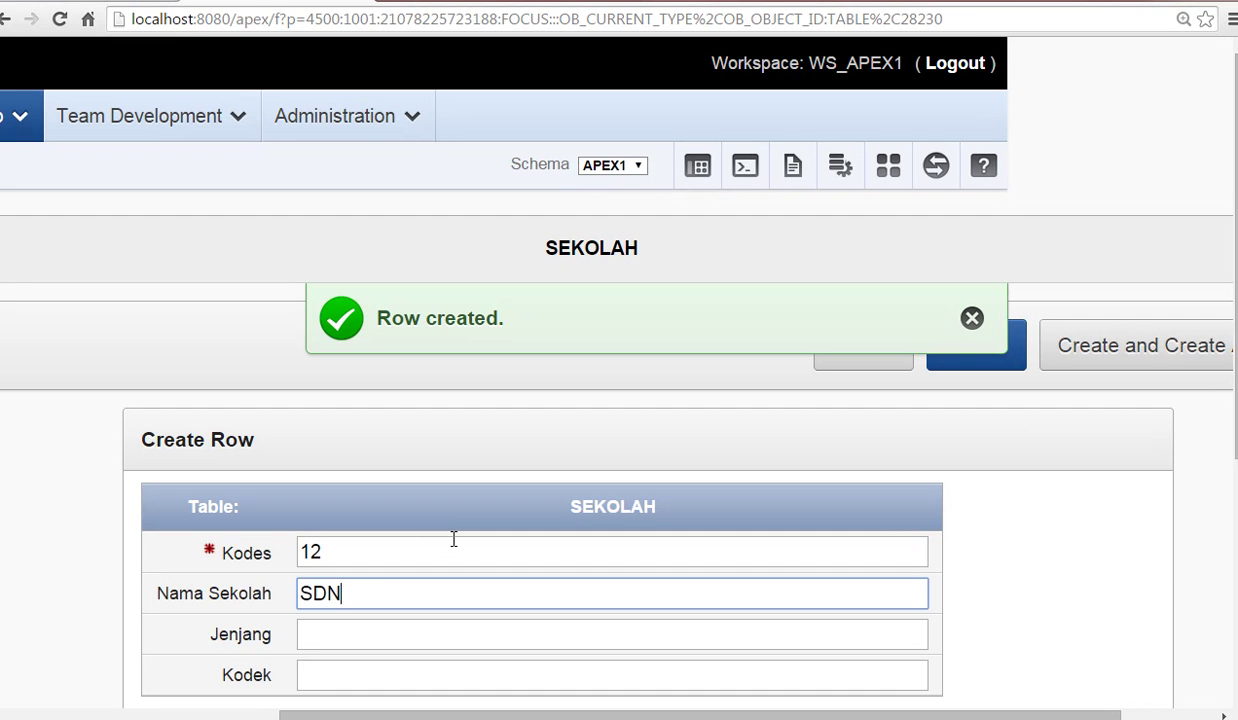
type(" Margahayu Raya")
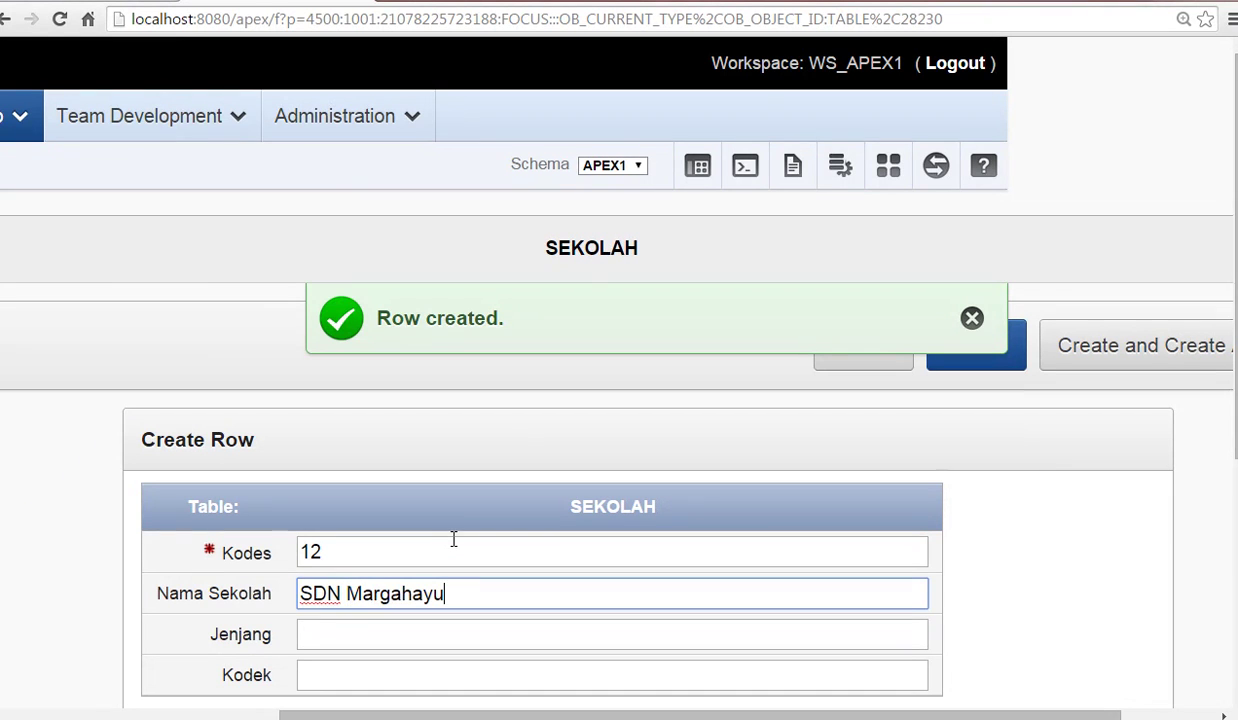
Set Jenjang to SD and Kodek to BDG for SDN Margahayu Raya, and save the row, continuing with another new one.
key("Tab")
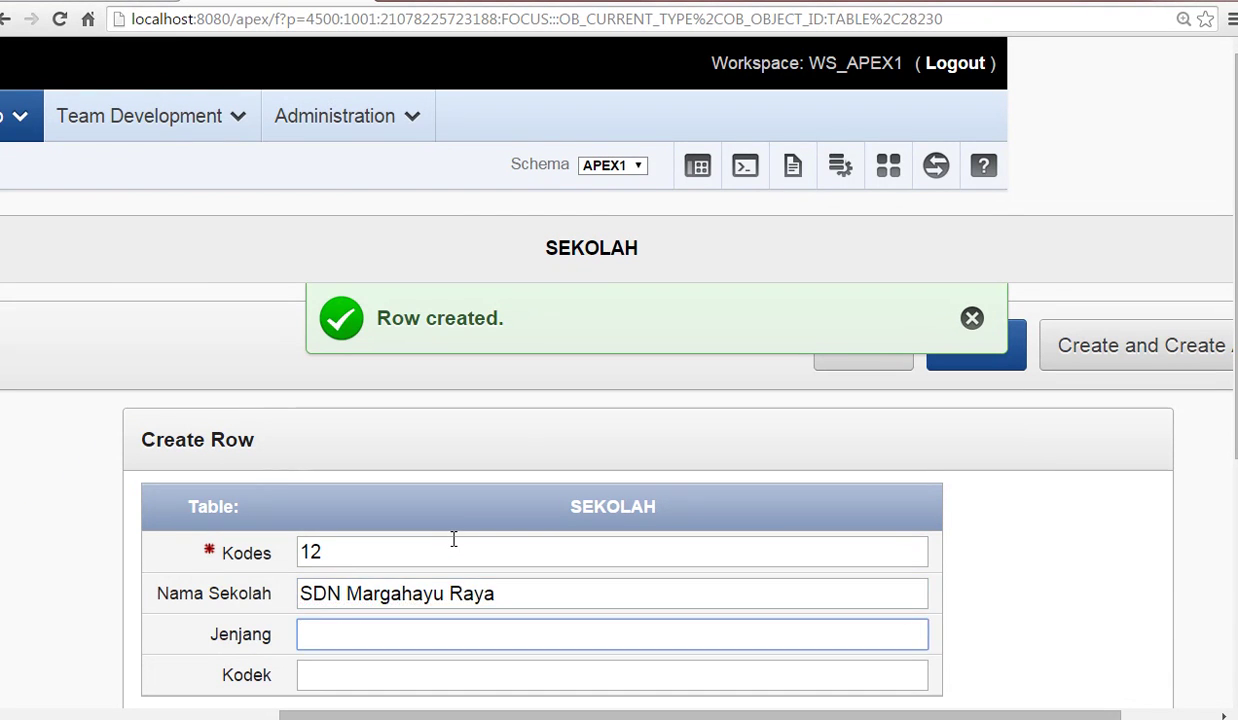
type("sD")
key("Tab")
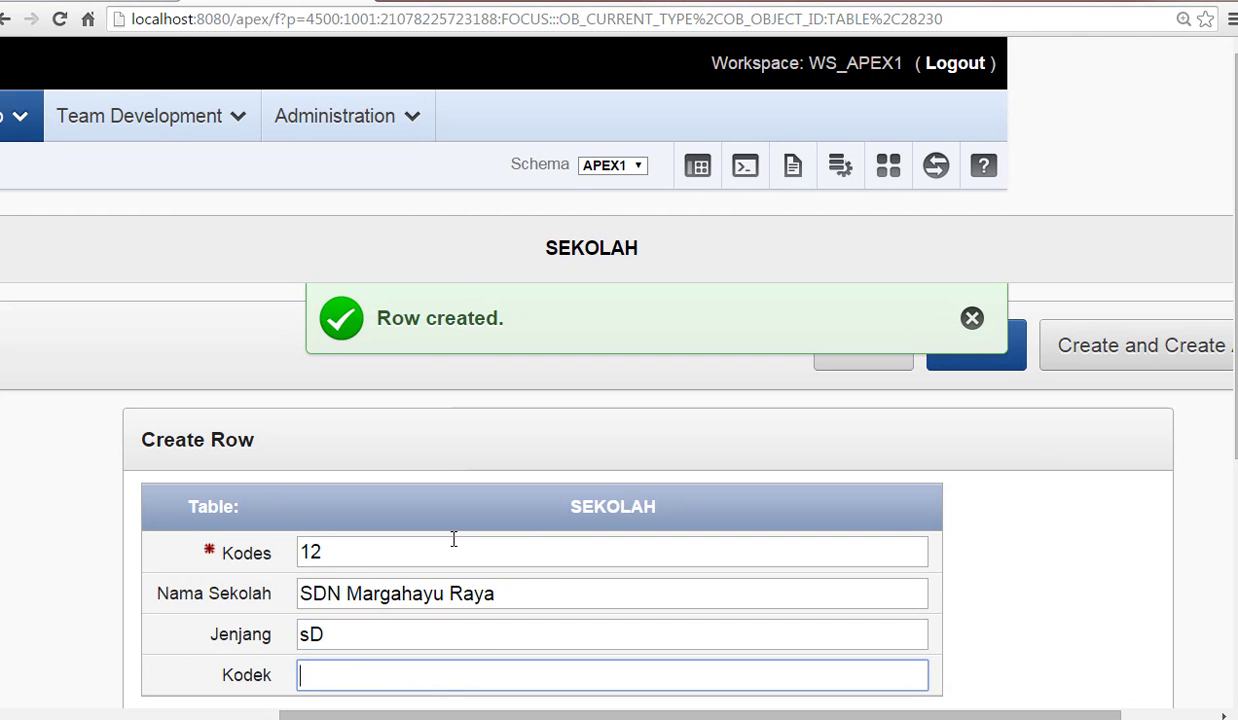
type("BDG")
left_click(305, 636)
type("S")
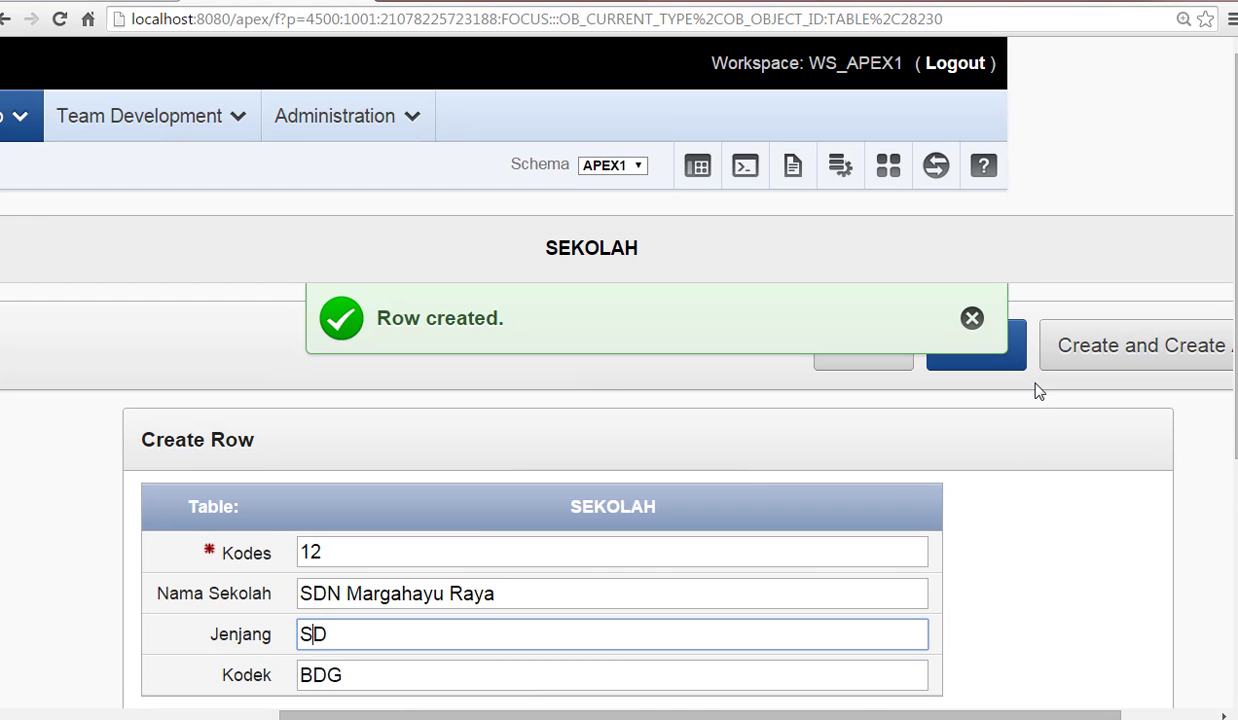
left_click(1130, 334)
Enter 13 as Kodes and SDN Bulungan 1 as Nama Sekolah in the new SEKOLAH row.
left_click(384, 557)
type("13")
left_click(461, 591)
type("SD bu")
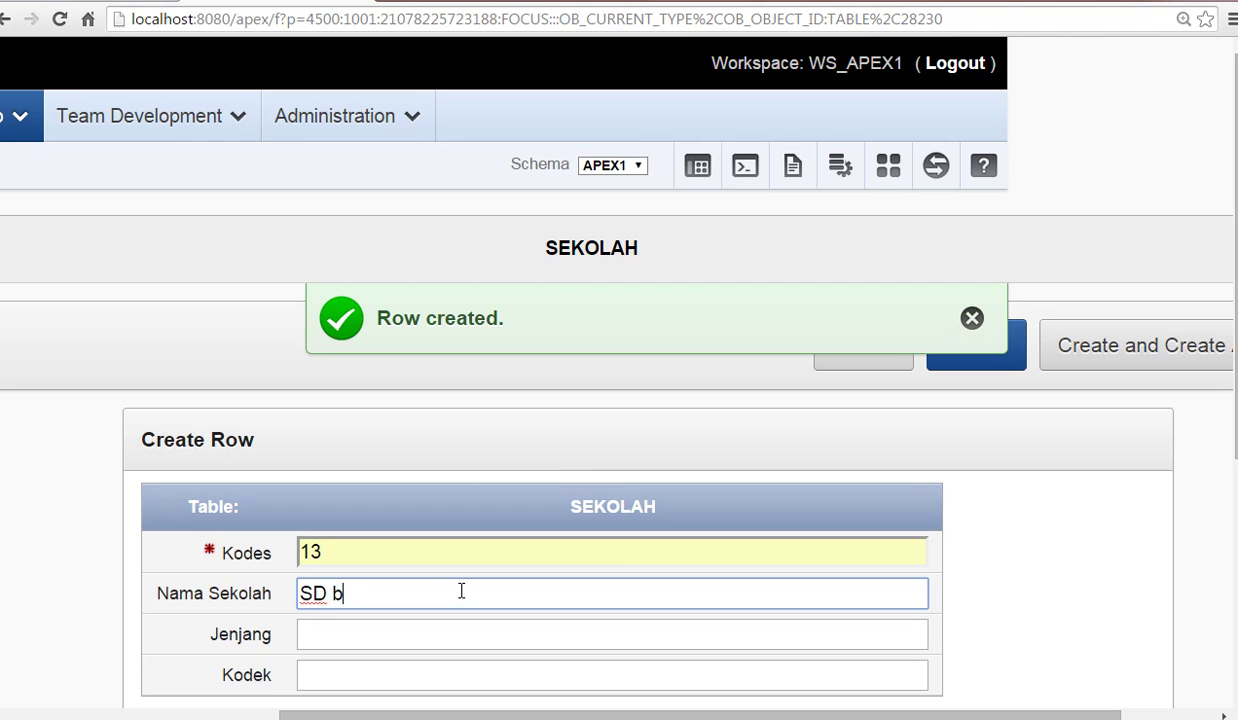
key("BackSpace")
key("BackSpace")
type("Buu")
key("BackSpace")
key("BackSpace")
key("BackSpace")
key("BackSpace")
type("N Bulungan 1")
key("Tab")
triple_click(461, 591)
scroll(463, 598, "down", 5)
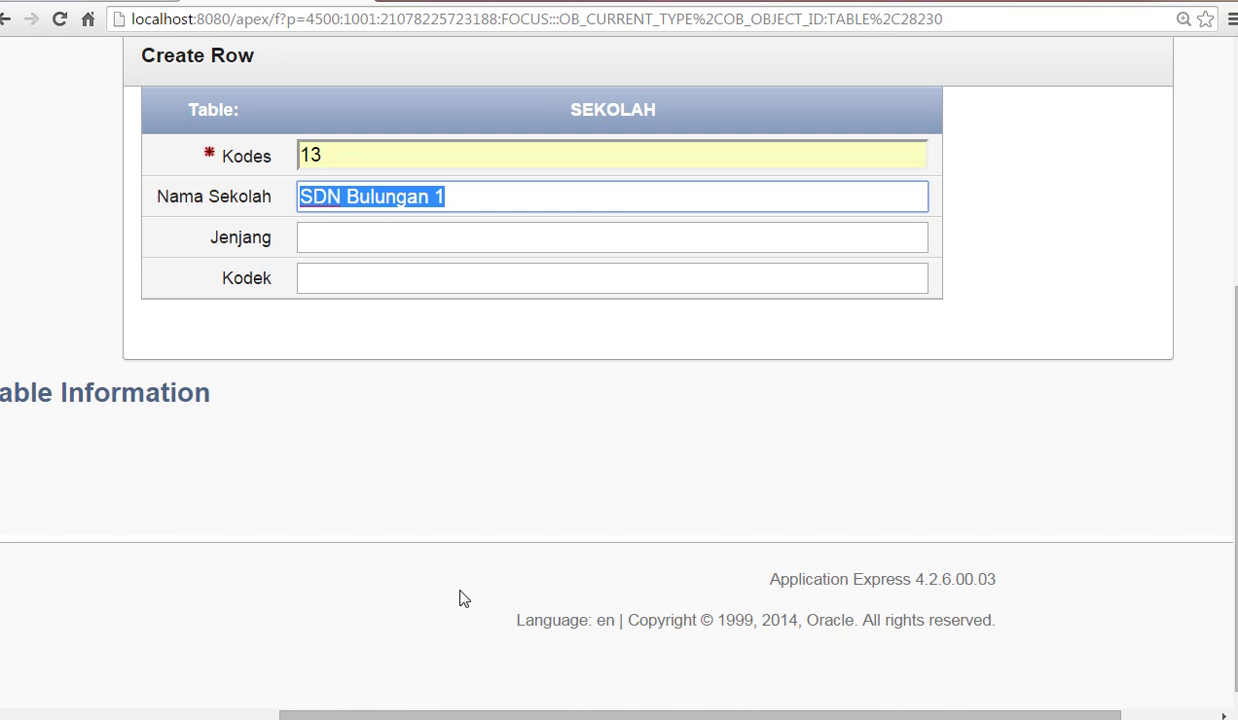
key("shift+Tab")
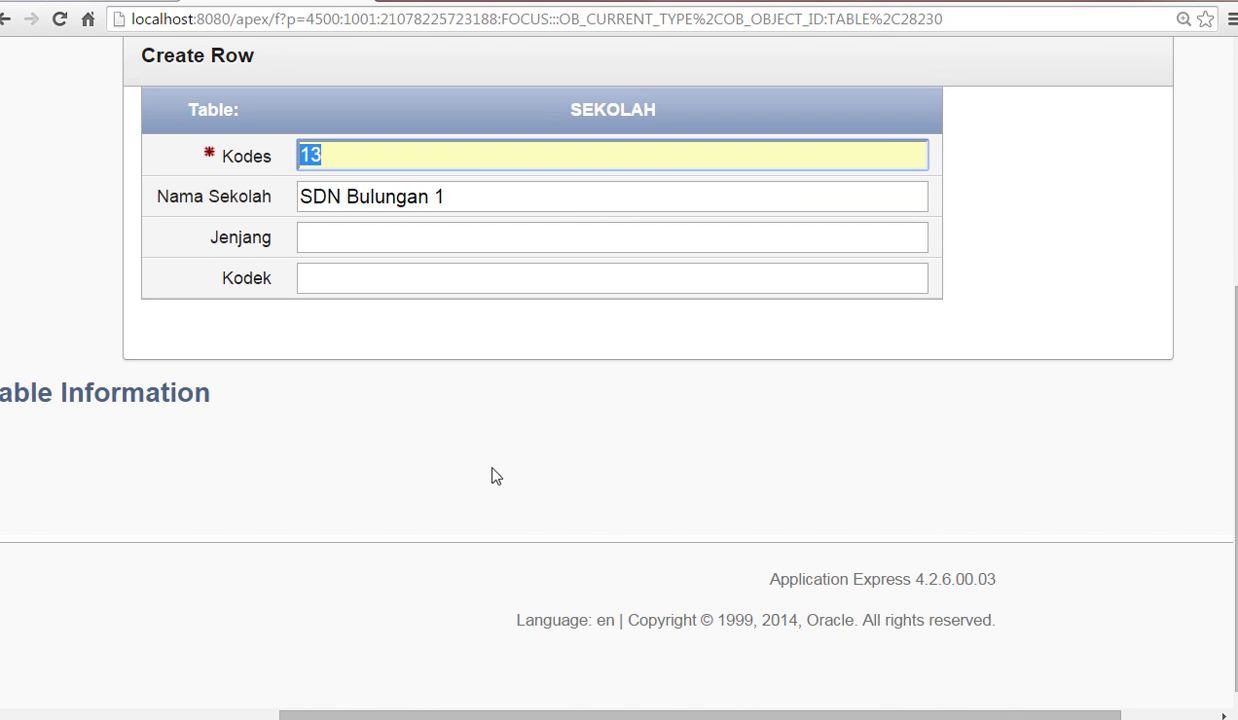
key("Return")
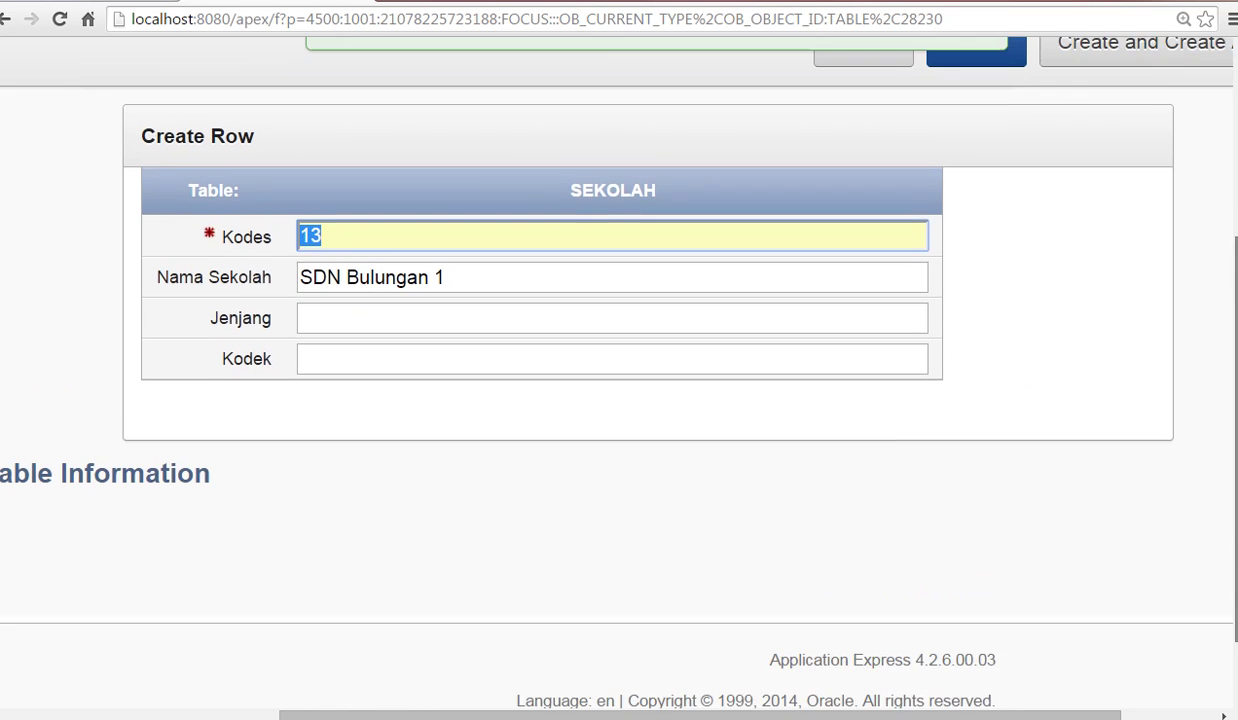
After consulting the reference PDF, set Jenjang to SD and Kodek to JKT for SDN Bulungan 1 and save it, continuing with another new row.
key("alt+Tab")
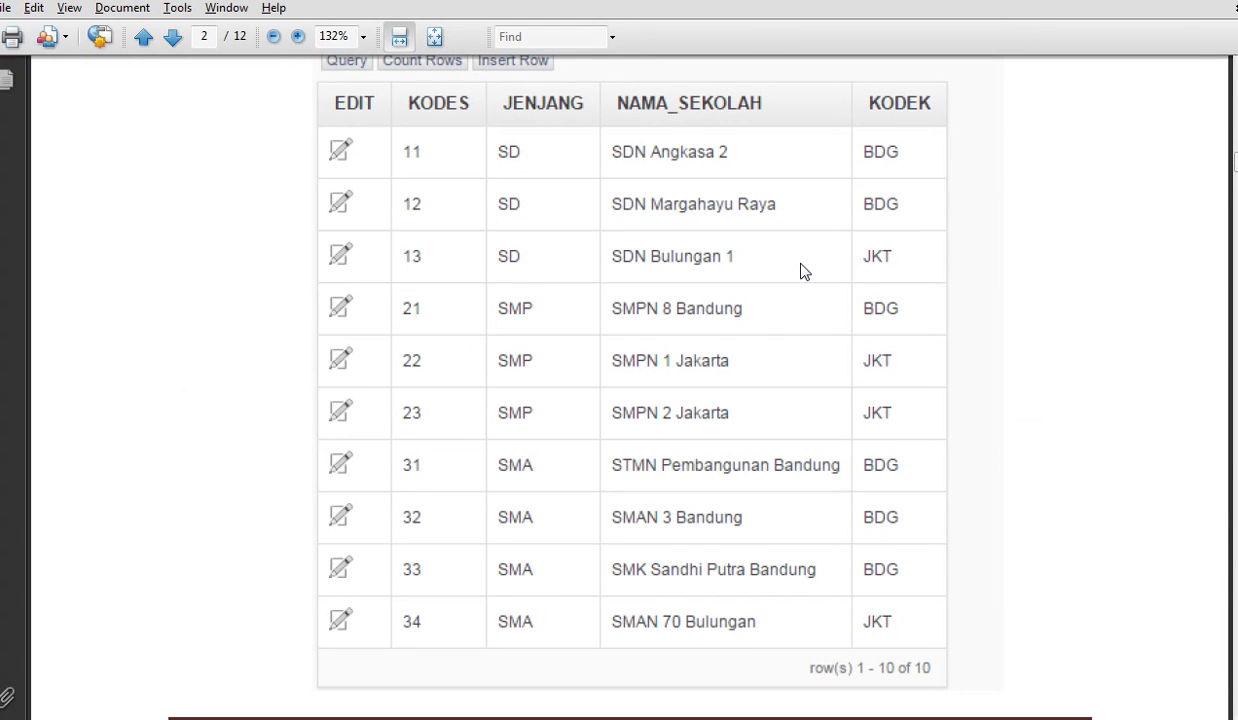
key("alt+Tab")
left_click(382, 357)
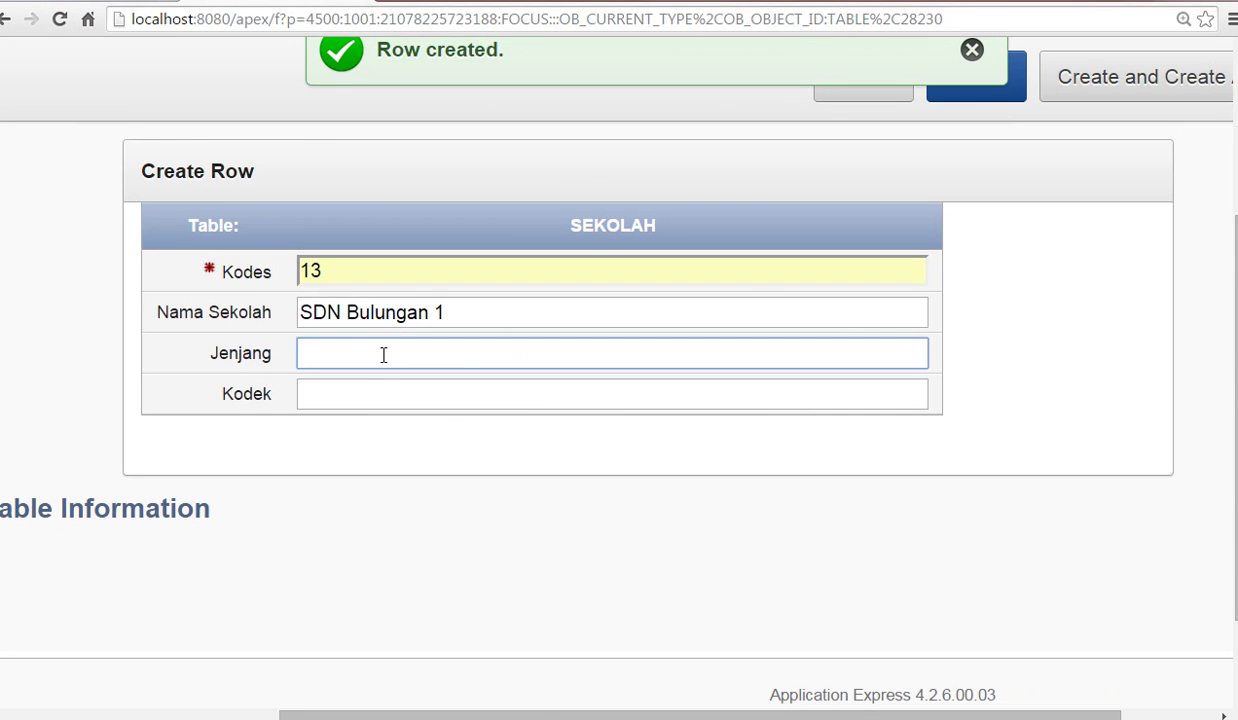
type("SD")
key("Tab")
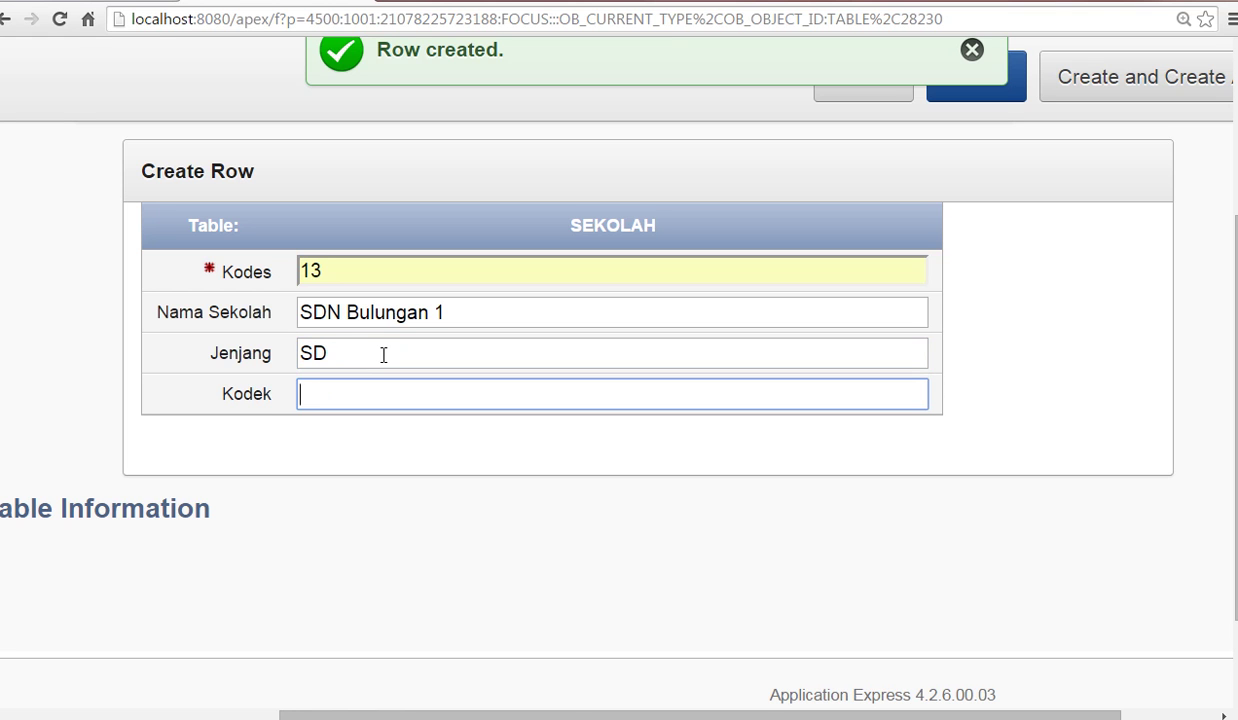
type("J")
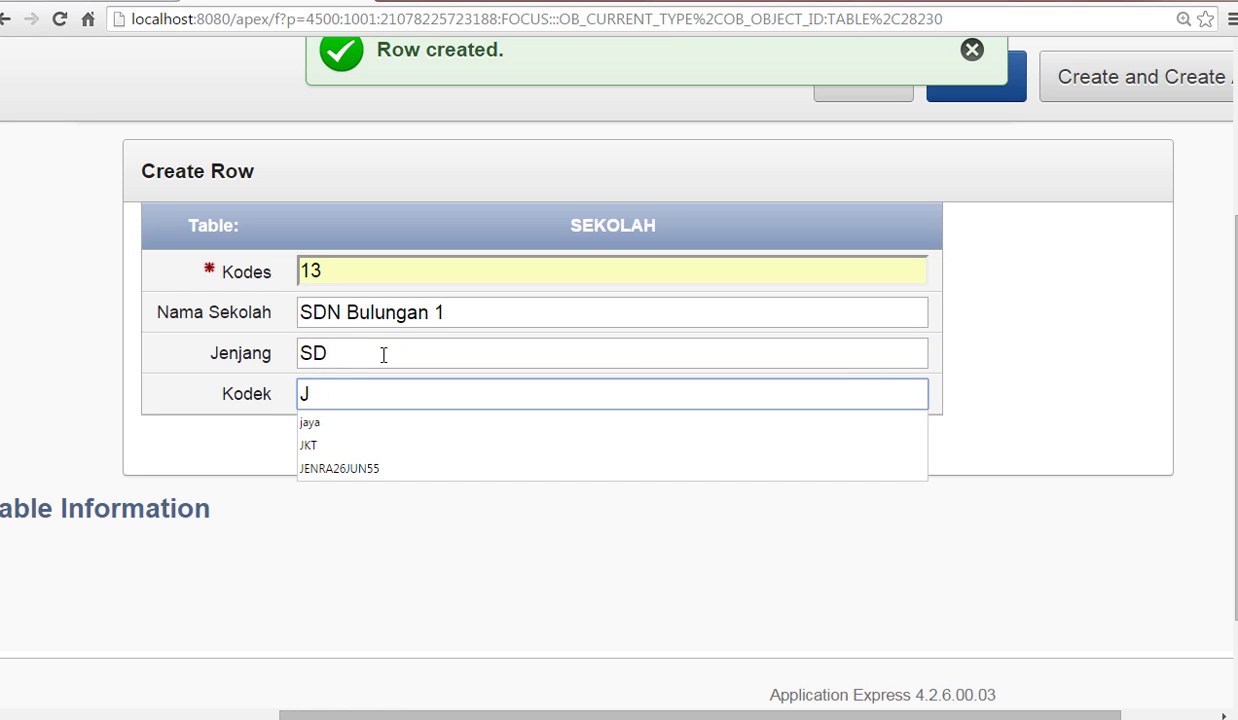
type("KT")
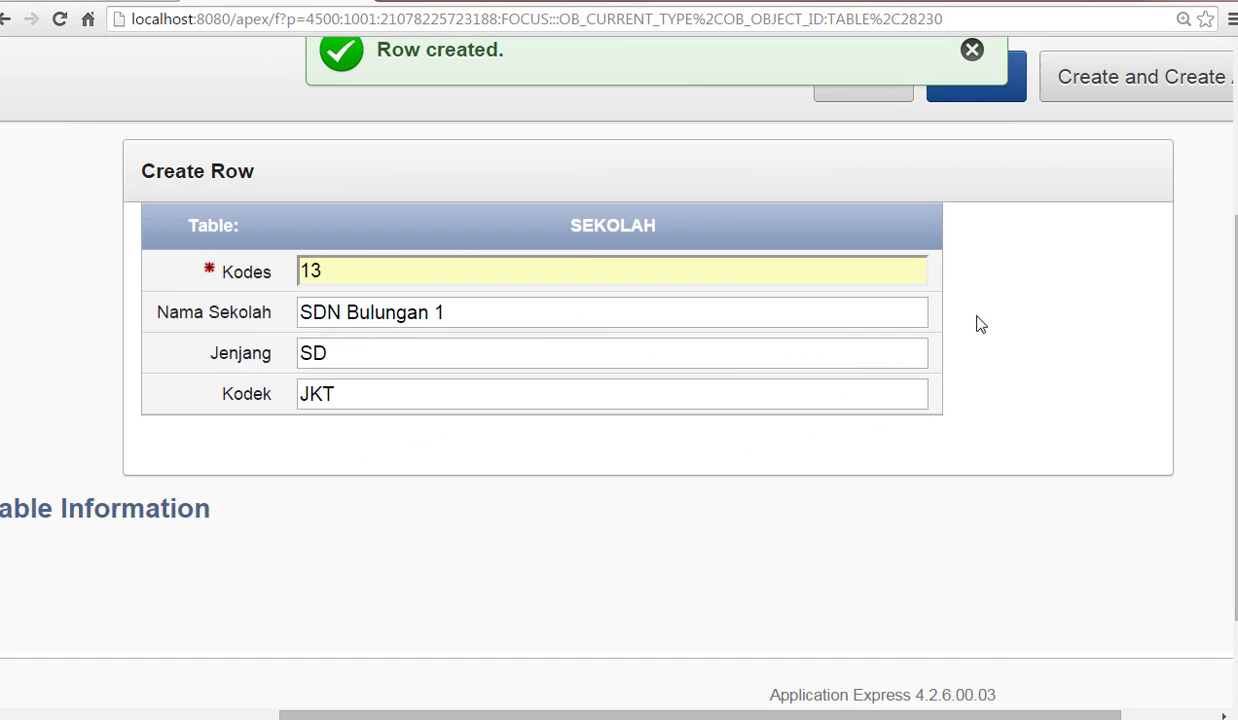
left_click(1145, 78)
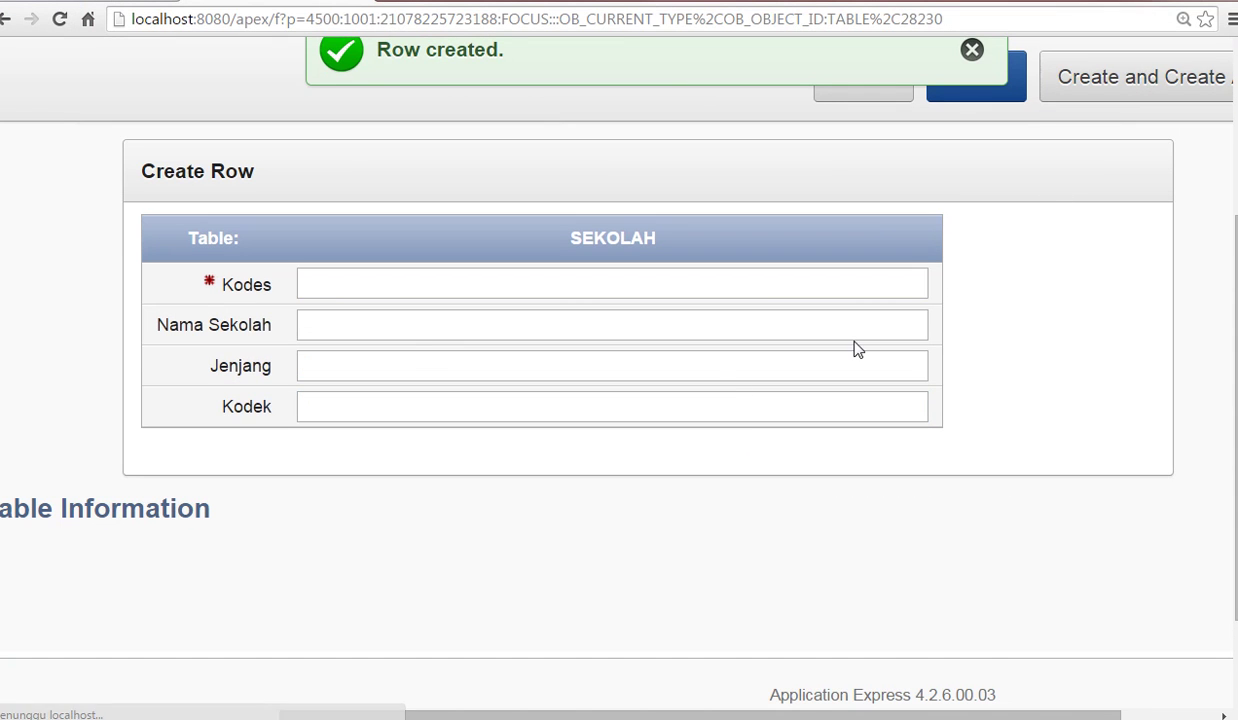
Enter 21 as Kodes and SMPN 8 Bandung as Nama Sekolah in the new SEKOLAH row.
left_click(409, 289)
type("21")
key("Tab")
type("SPM")
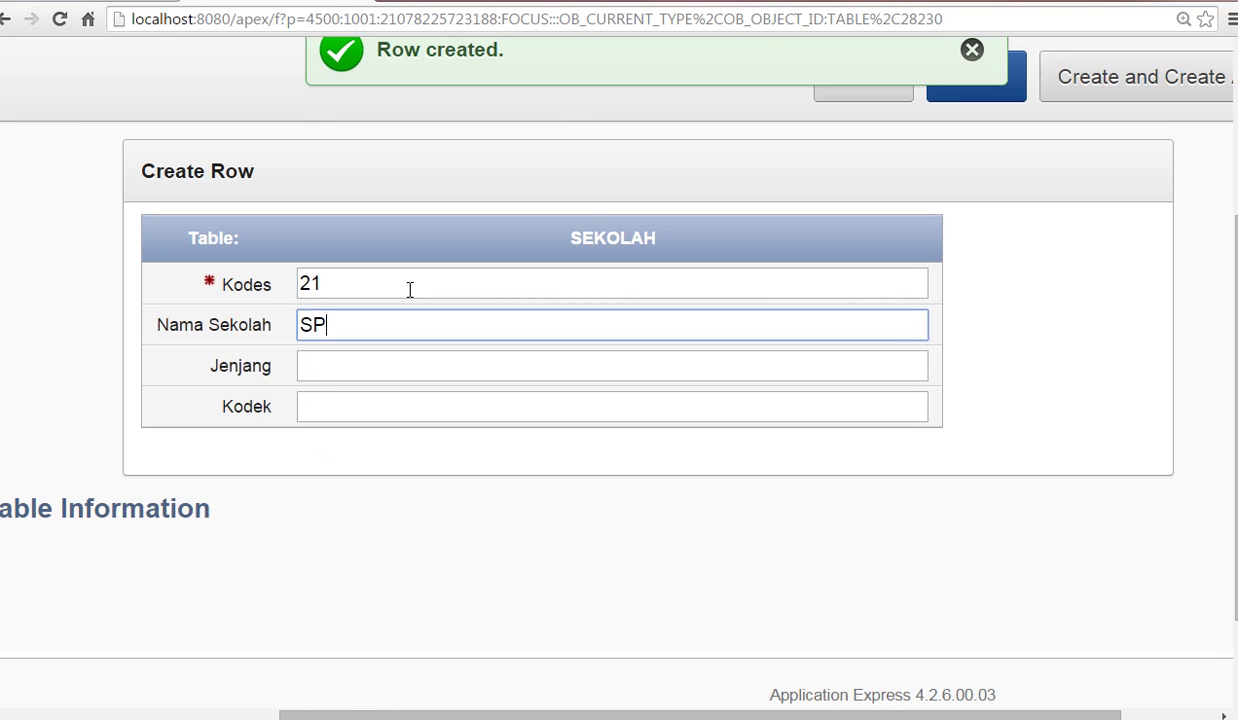
key("BackSpace")
key("BackSpace")
type("MPN 8 Bandung")
Set Jenjang to SMP and Kodek to BDG for SMPN 8 Bandung, and save the row, continuing with another new one.
key("Tab")
type("SMP")
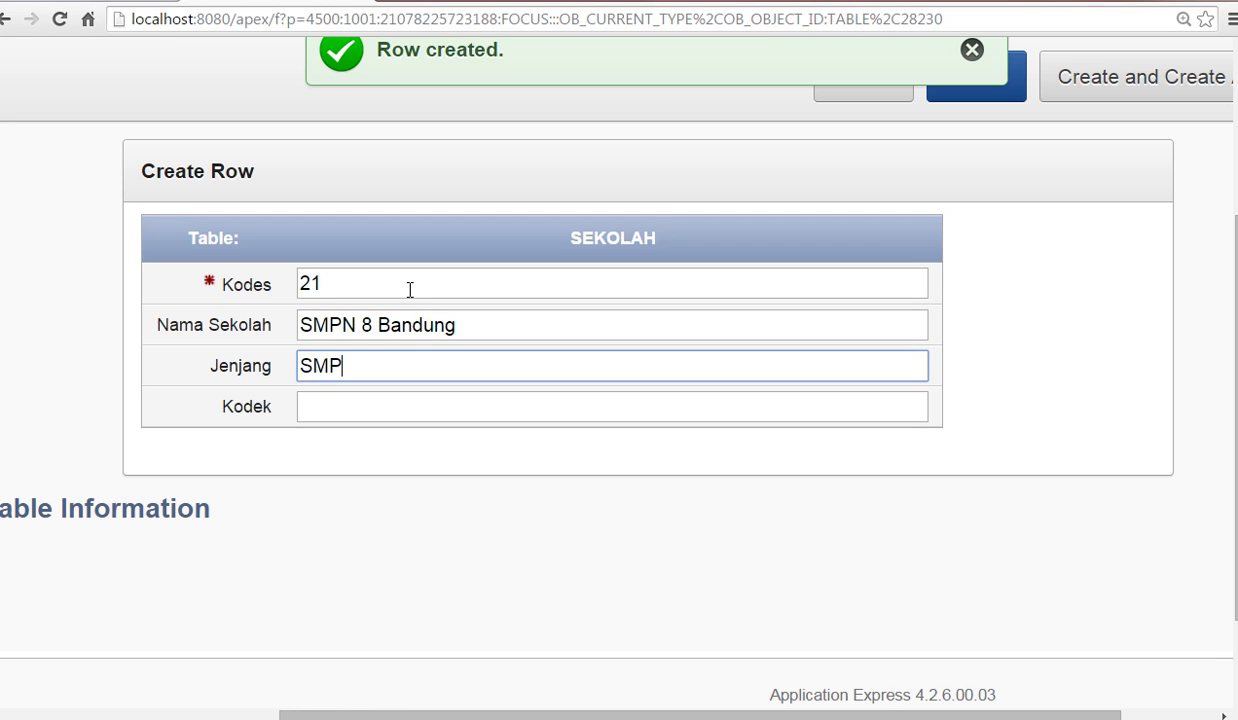
key("Tab")
type("BDG")
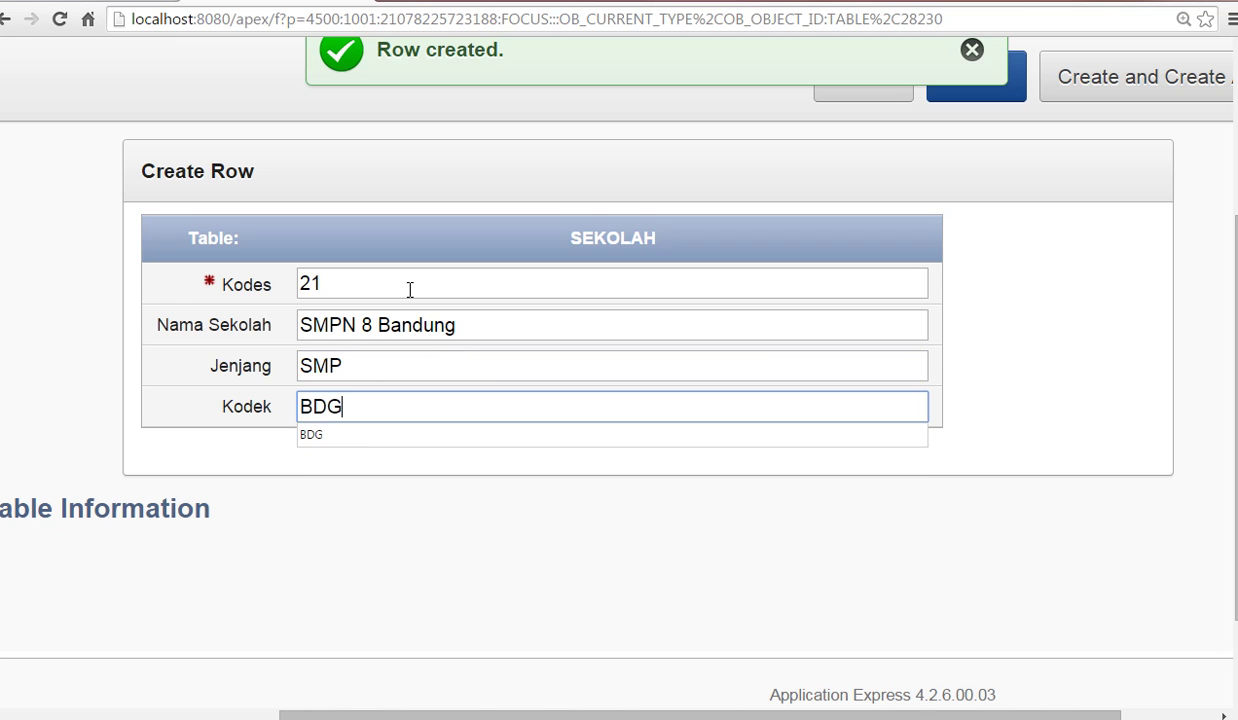
left_click(1137, 89)
Enter 22 as Kodes and SMPN 1 Jakarta as Nama Sekolah in the new SEKOLAH row.
left_click(518, 284)
type("22")
key("Tab")
type("SMPN 1 Jakarta")
Set Jenjang to SMP and, after checking the reference PDF, Kodek to JKT for SMPN 1 Jakarta, then save and continue with another row.
key("Tab")
type("SMP")
key("Tab")
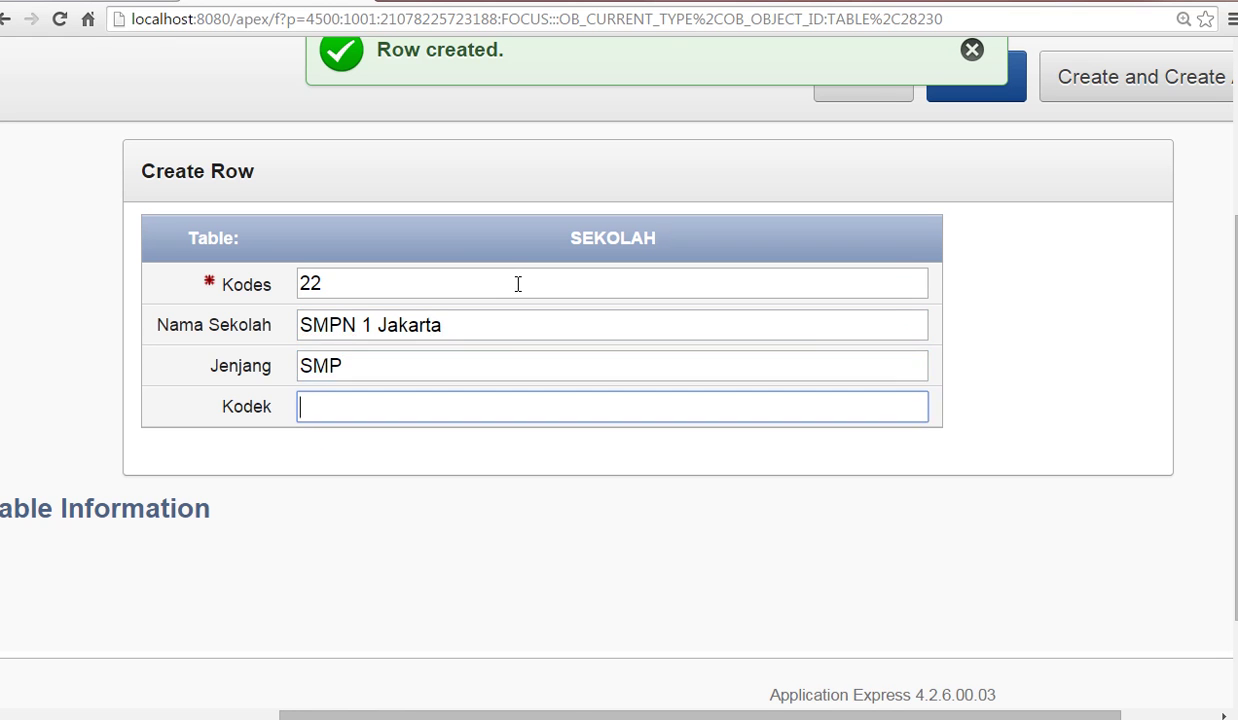
type("SMP")
key("BackSpace")
key("BackSpace")
key("BackSpace")
key("alt+Tab")
key("alt+Tab")
type("JKT")
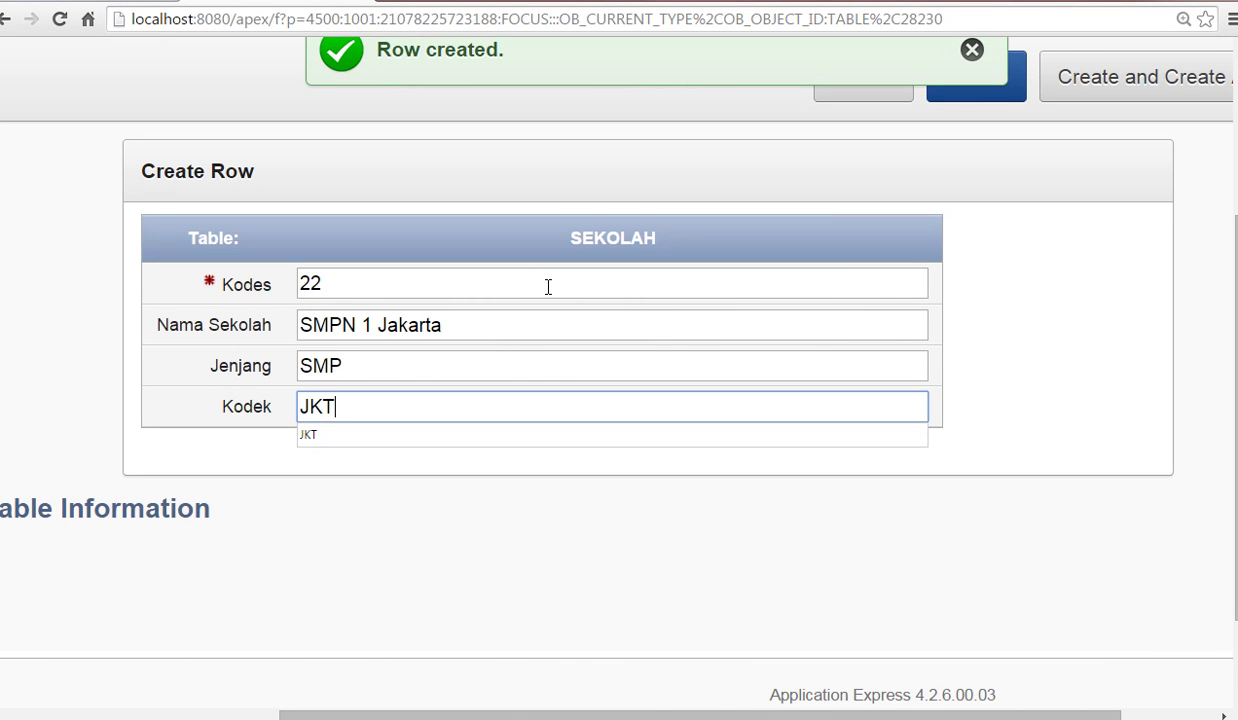
left_click(1127, 80)
Enter 23 as Kodes and, after checking the reference PDF, SMPN 2 Jakarta as Nama Sekolah in the new SEKOLAH row.
left_click(558, 282)
type("23")
key("Tab")
key("alt+Tab")
key("alt+Tab")
type("SMPN")
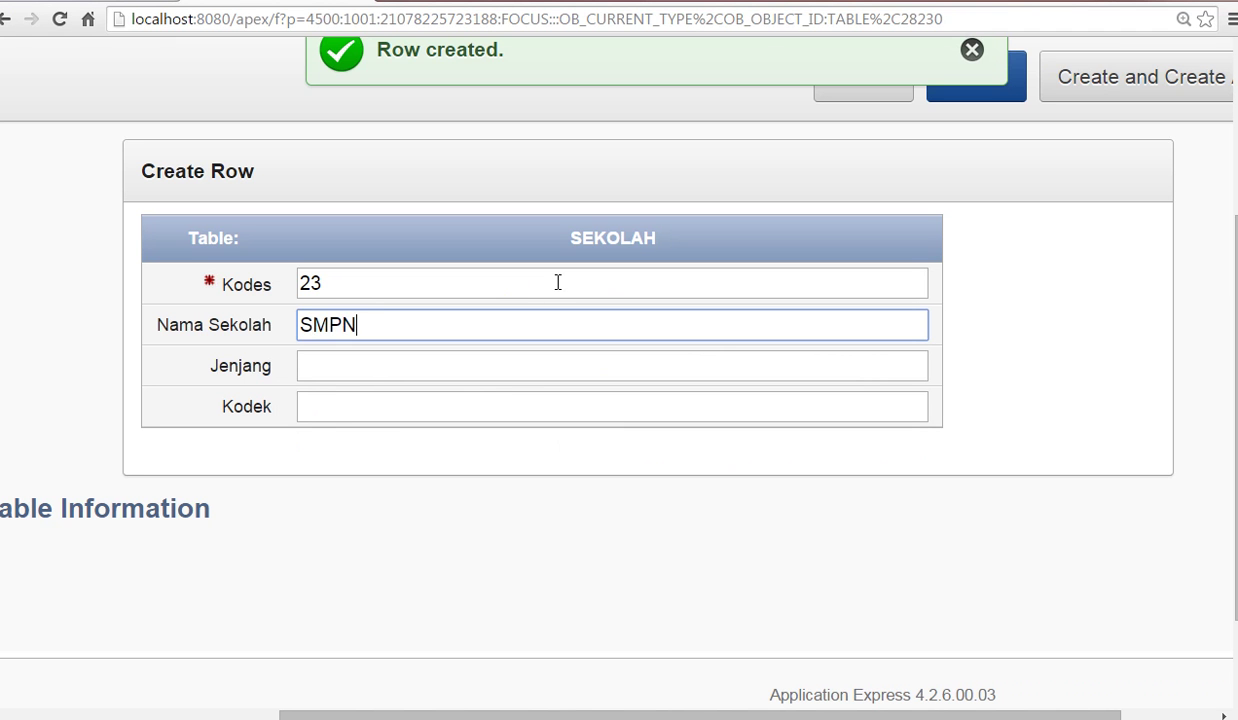
type(" 2 Jakarta")
Set Jenjang to SMP and Kodek to JKT for SMPN 2 Jakarta, and save the row, continuing with another new one.
key("Tab")
type("SMP")
key("Tab")
type("JKT")
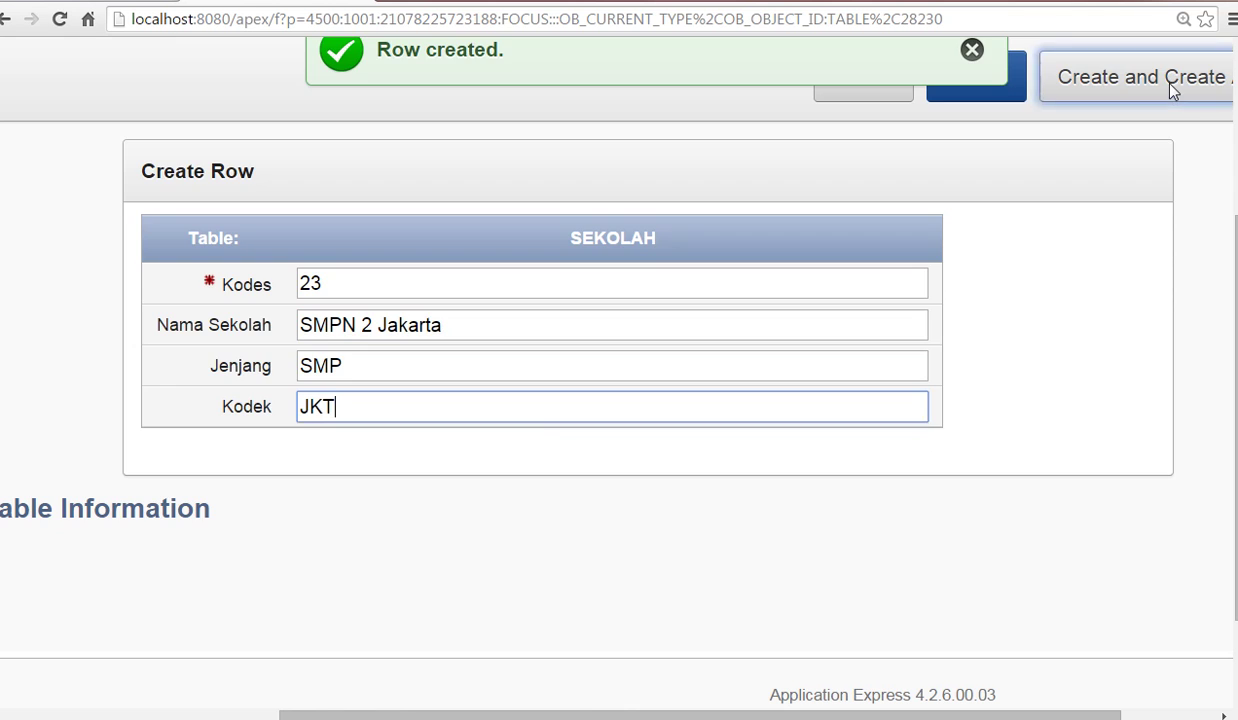
left_click(1165, 81)
Enter 31 as Kodes and STMN Pembangunan Bandung as Nama Sekolah in the new SEKOLAH row.
left_click(490, 283)
type("31")
key("Tab")
type("STMN Pembangunan Bandung")
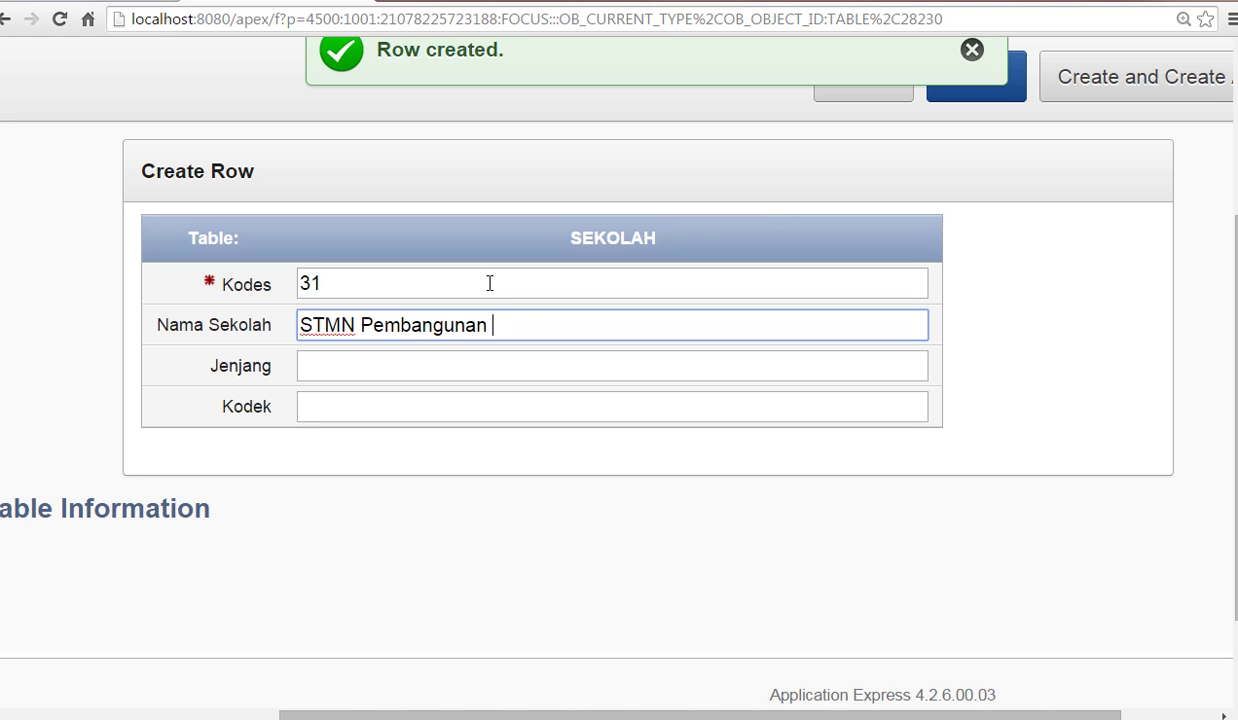
Set Jenjang to SMA and Kodek to BDG for STMN Pembangunan Bandung, and save the row, continuing with another new one.
key("Tab")
type("SMA")
key("Tab")
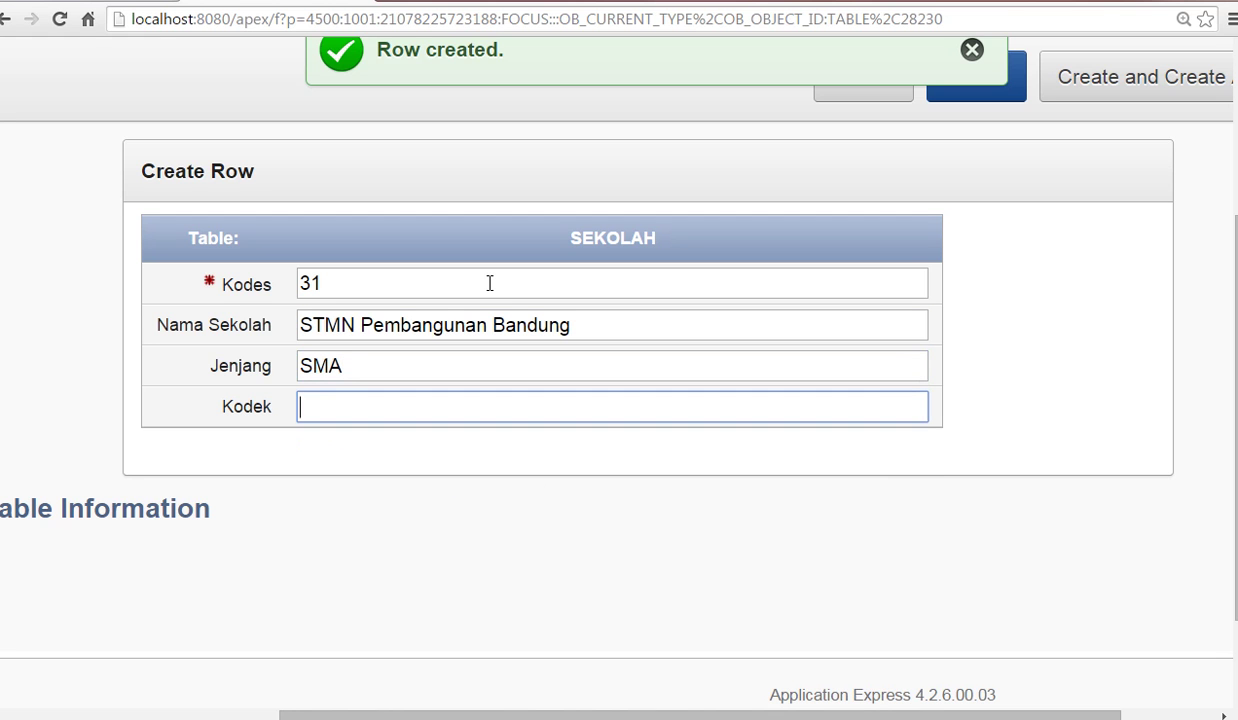
type("BDG")
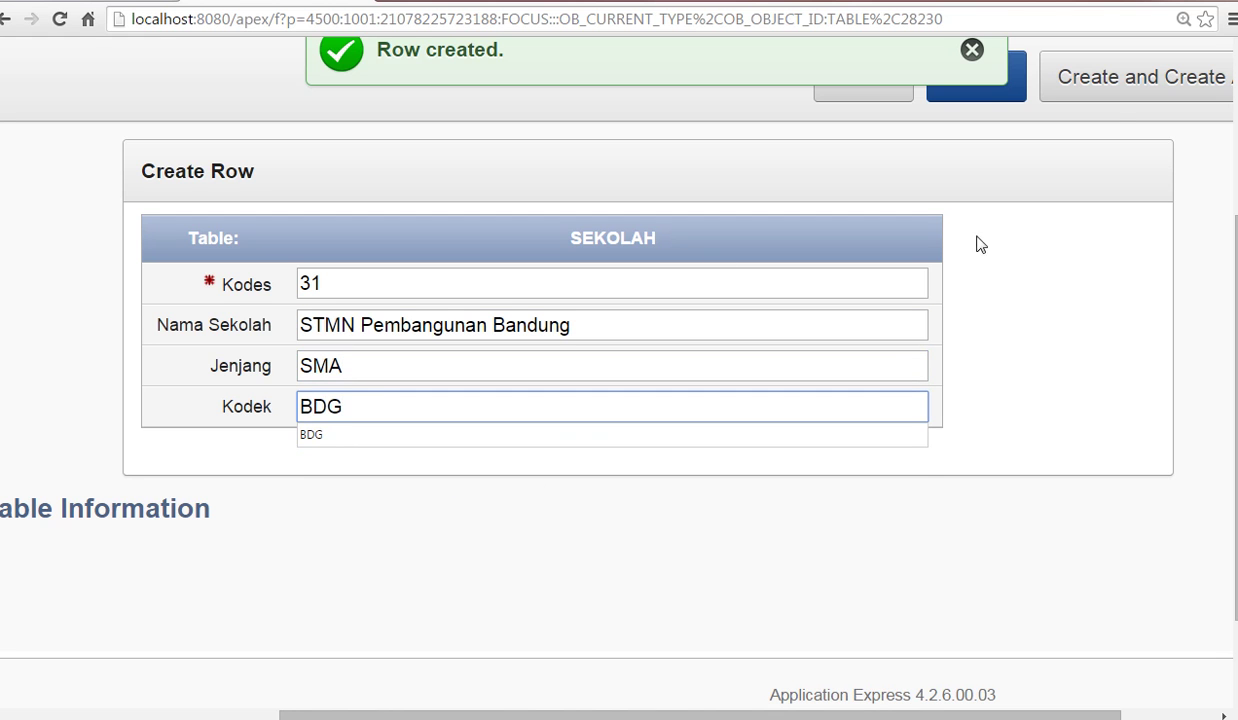
left_click(1136, 82)
Enter 32 as Kodes and SMAN 3 Bandung as Nama Sekolah in the new SEKOLAH row.
left_click(508, 274)
type("32")
key("Tab")
type("SMAN 3 Ba")
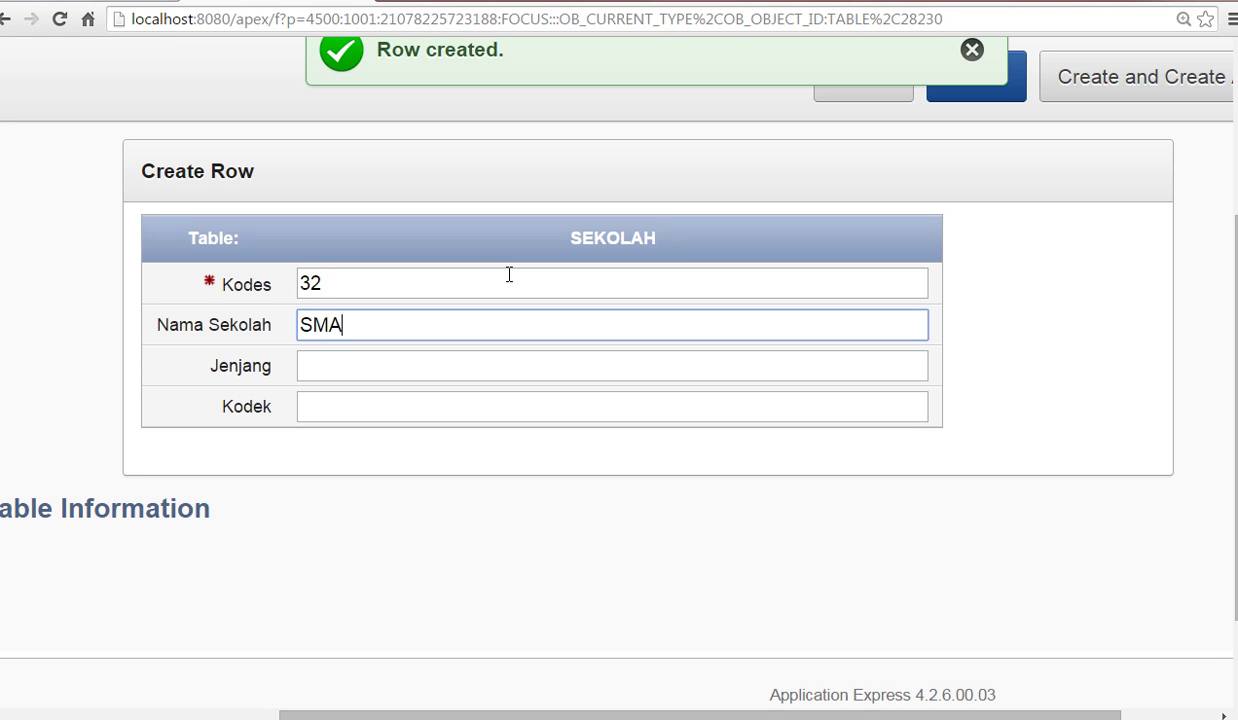
type("ndung")
Set Jenjang to SMA and Kodek to BDG for SMAN 3 Bandung, and save the row, continuing with another new one.
key("Tab")
type("SMA")
key("Tab")
type("BDG")
left_click(1119, 99)
Enter 33 as Kodes and SMK Sandhi Putra Bandung as Nama Sekolah in the new SEKOLAH row.
left_click(590, 279)
type("33")
key("Tab")
type("SMK Sand")
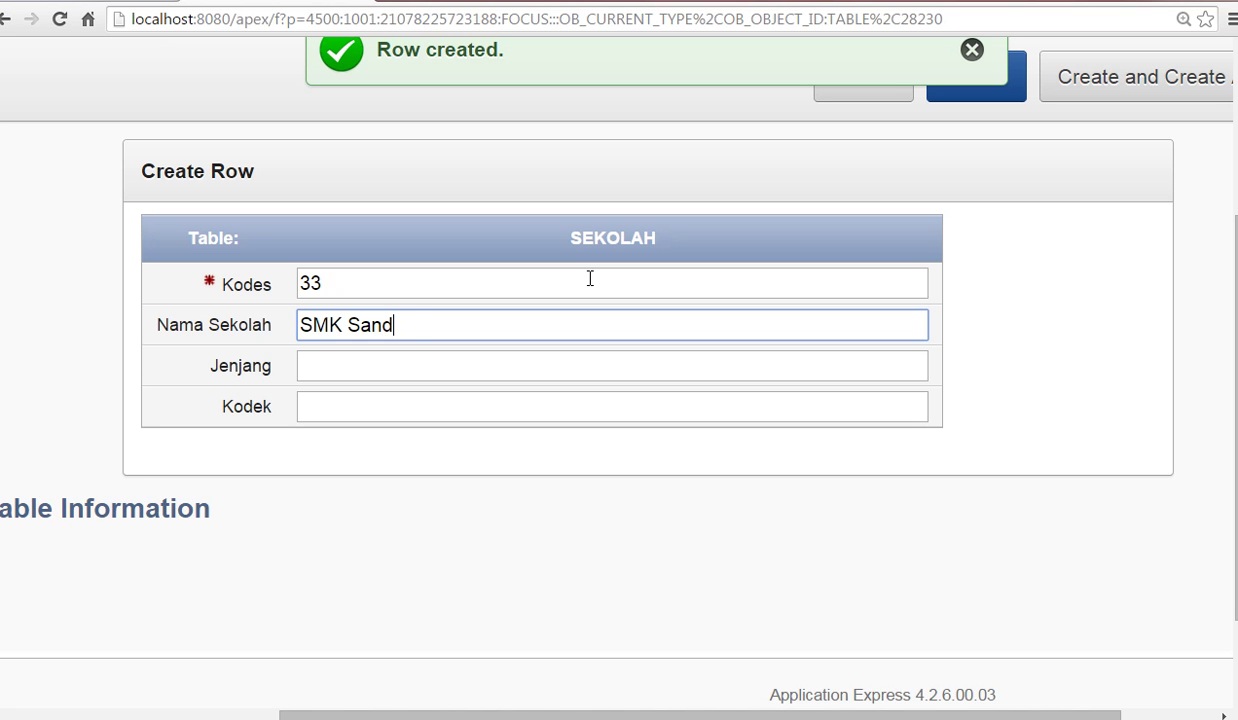
type("hi Putra Bandung")
Set Jenjang to SMA and Kodek to BDG for SMK Sandhi Putra Bandung, and save the row, continuing with another new one.
key("Tab")
type("SMA")
key("Tab")
type("BDG")
left_click(1133, 80)
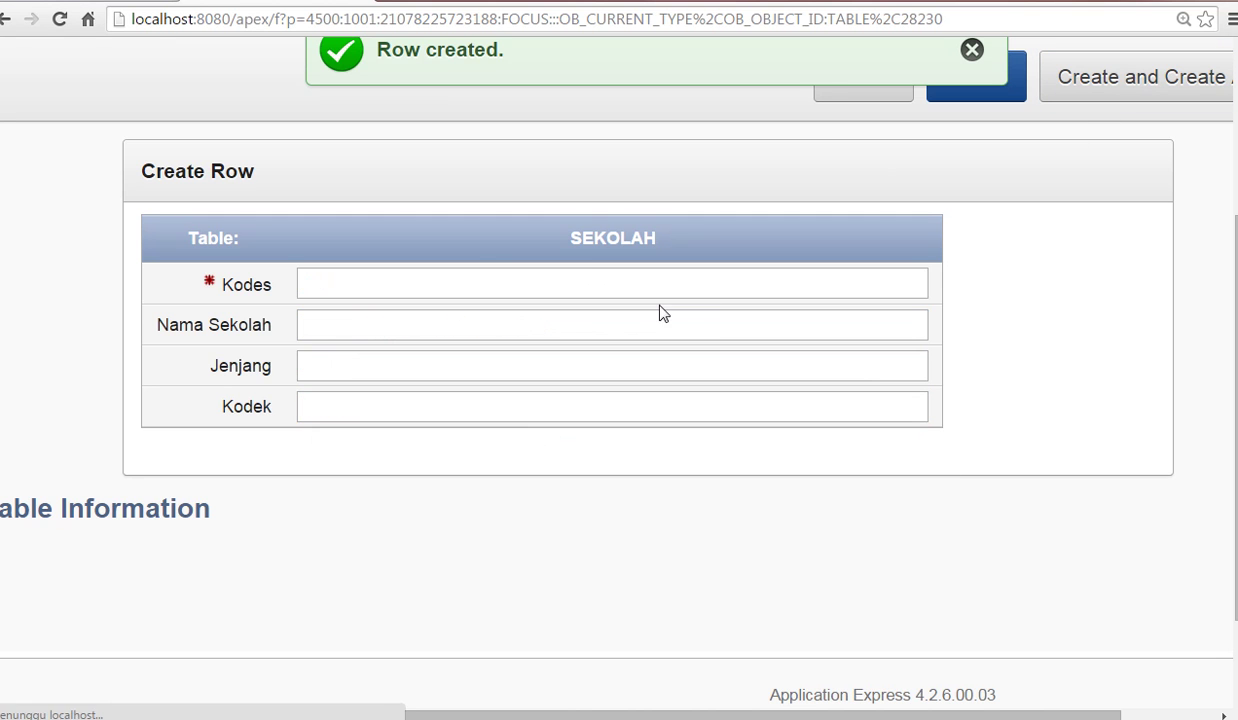
Enter 34 as Kodes and SMAN 70 Bulungan as Nama Sekolah in the new SEKOLAH row.
left_click(482, 275)
type("34")
key("Tab")
type("M")
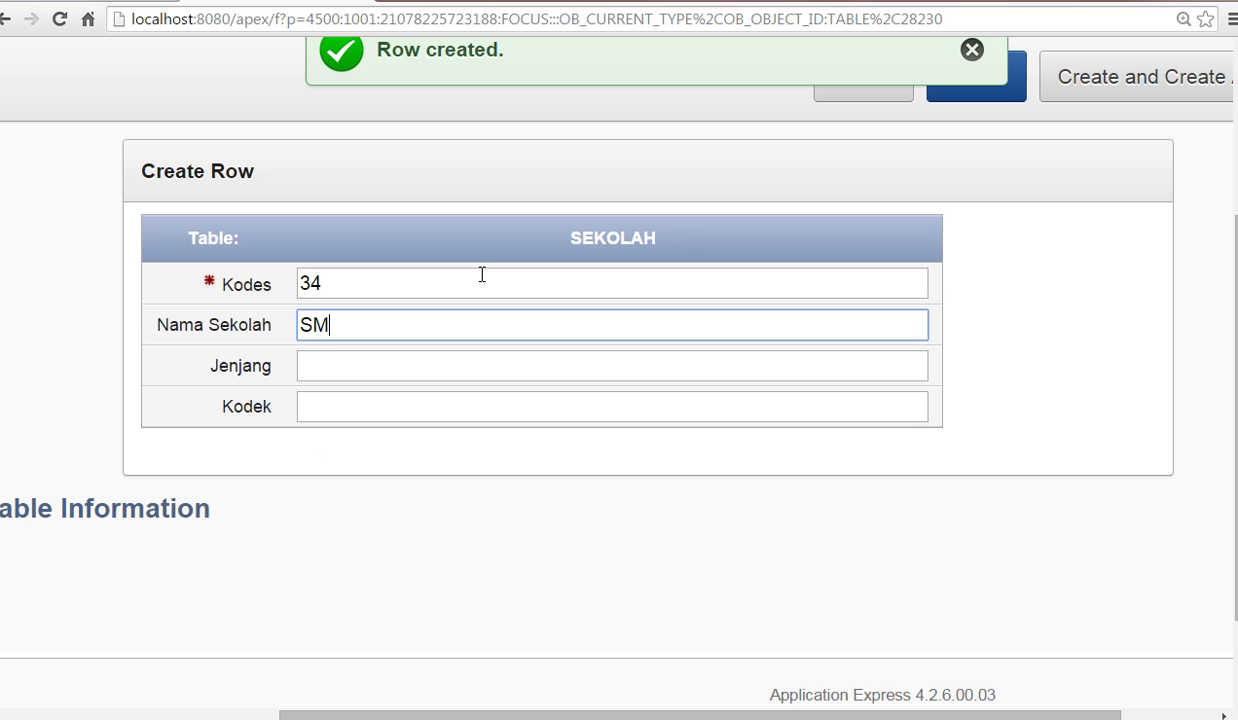
type("AN 70 Buu")
key("BackSpace")
type("lungan")
key("Tab")
key("shift+Tab")
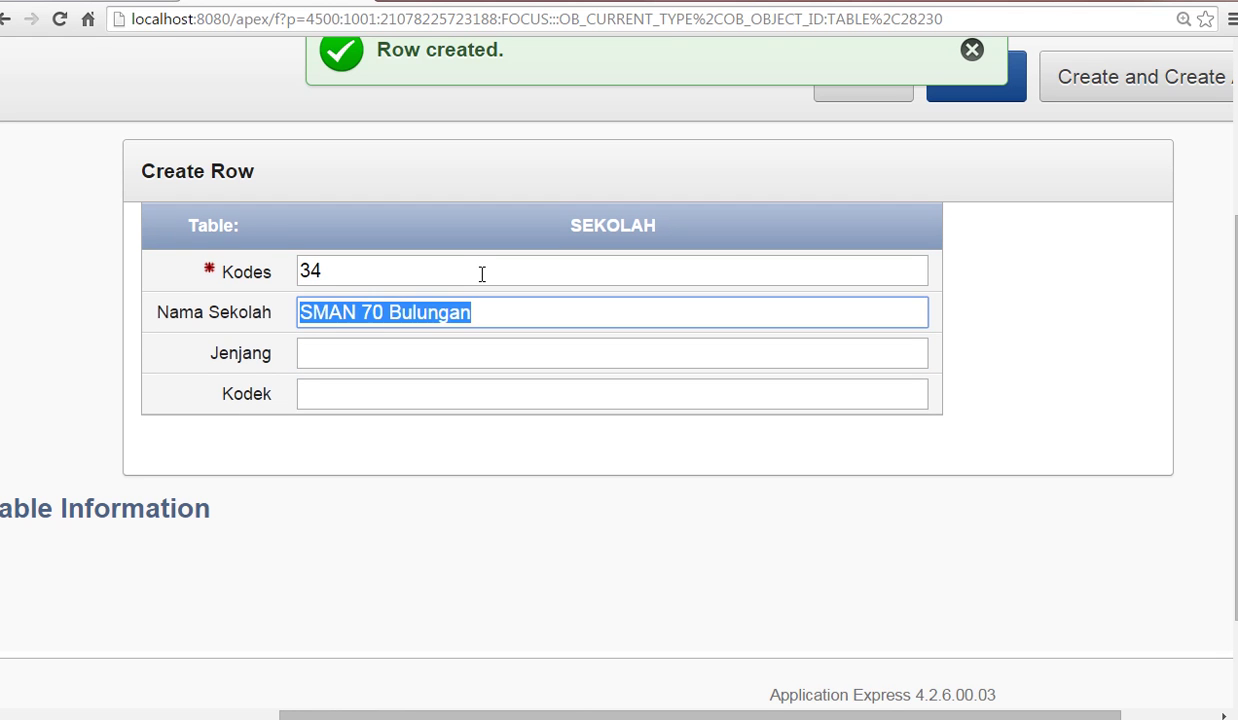
key("End")
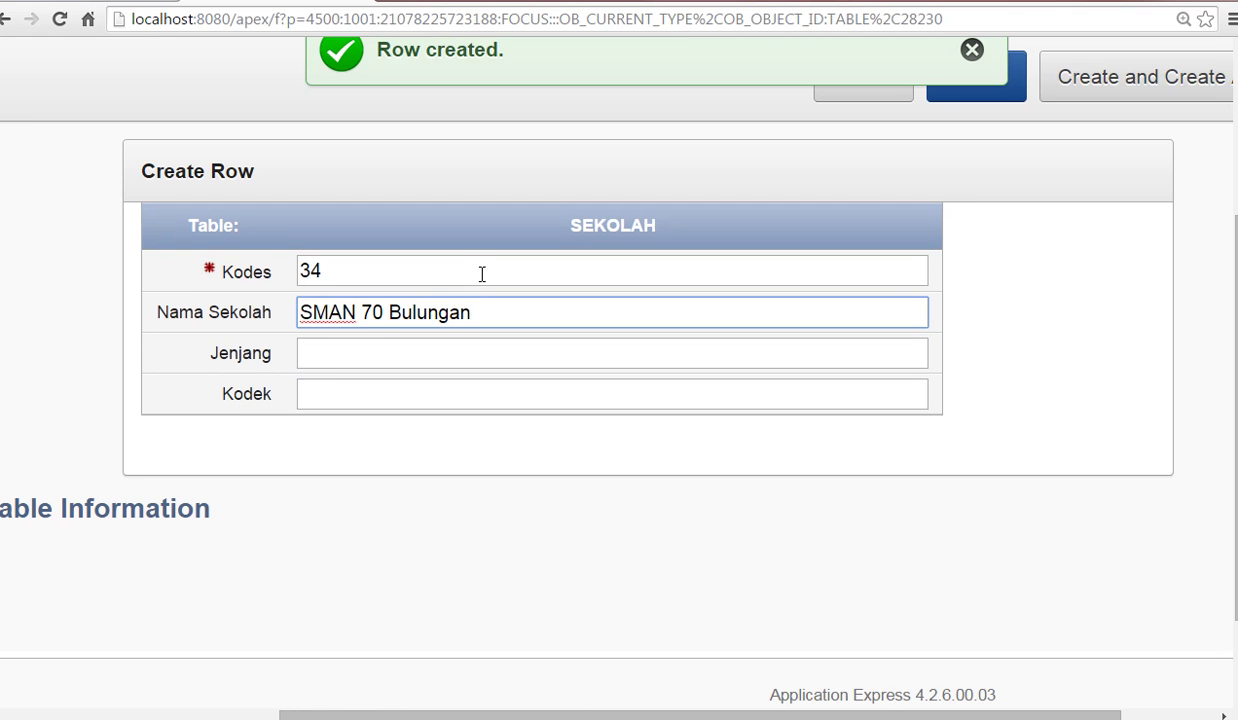
Set Jenjang to SMA and Kodek to JKT for SMAN 70 Bulungan, and save it as the last row.
key("Tab")
type("SMA")
key("Tab")
type("JKT")
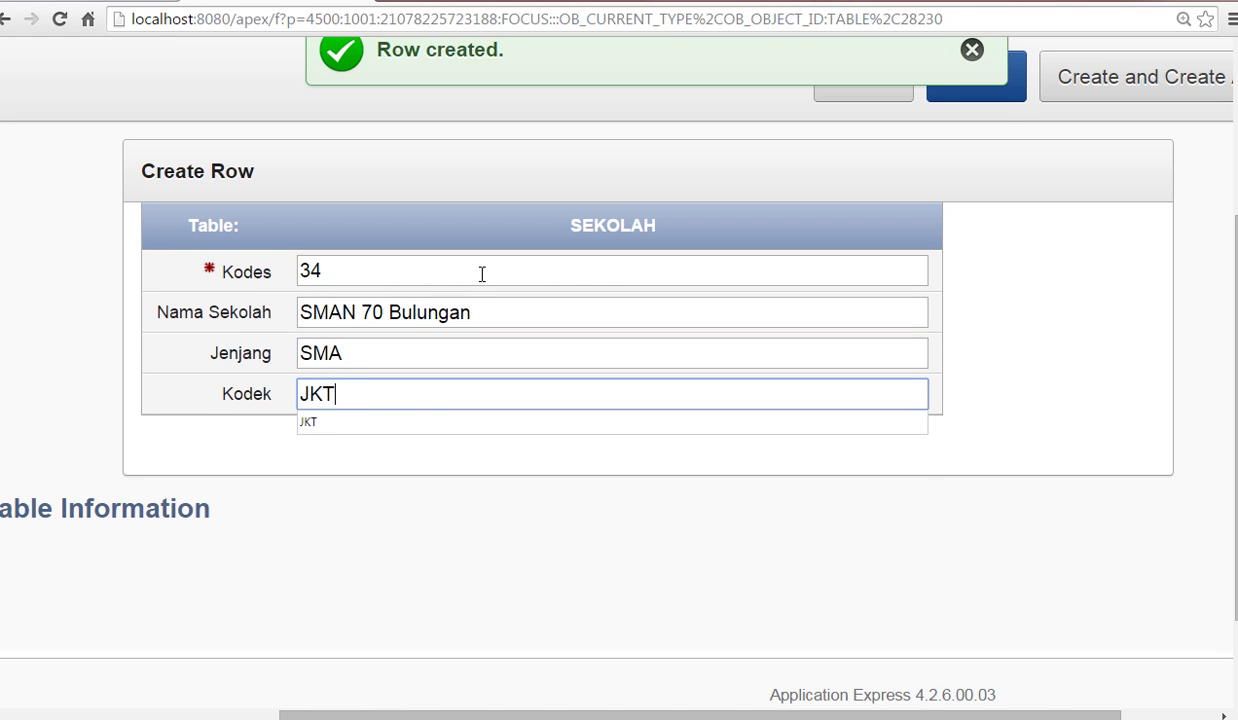
left_click(1007, 105)
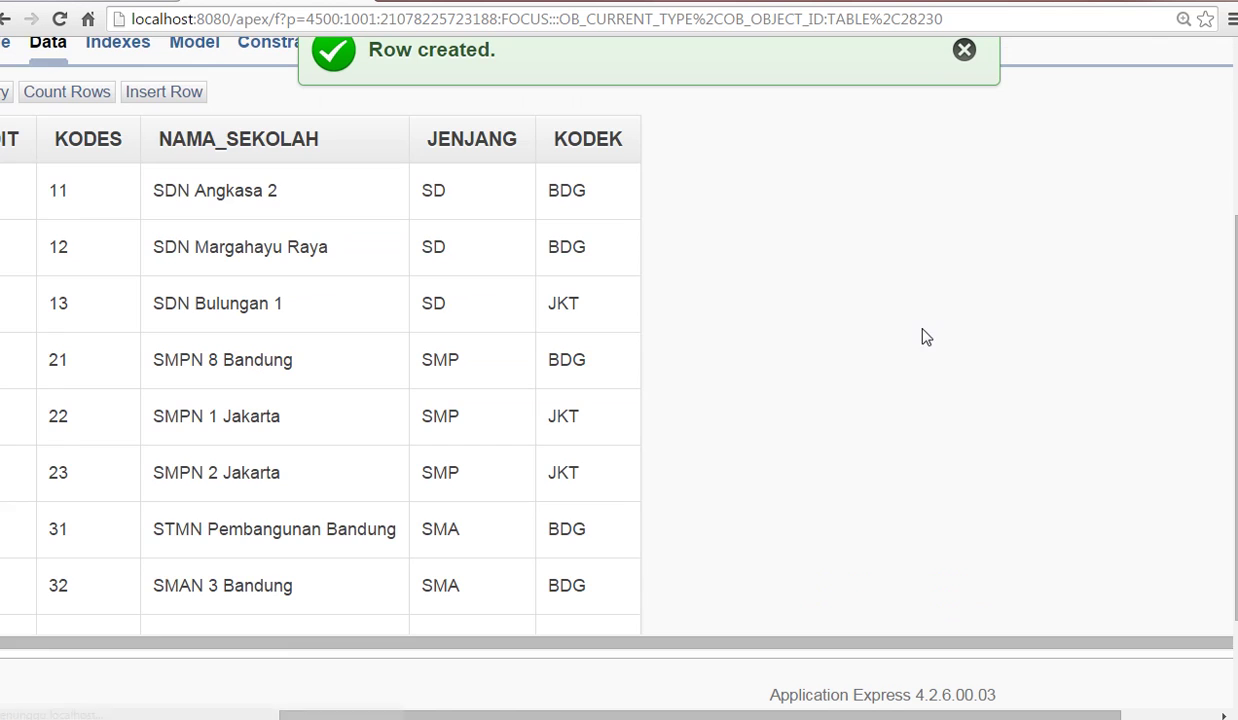
Compare the SEKOLAH table's rows with the reference PDF and read on to its instructions for the classic report page.
left_click_drag(636, 710, 450, 710)
scroll(862, 440, "down", 3)
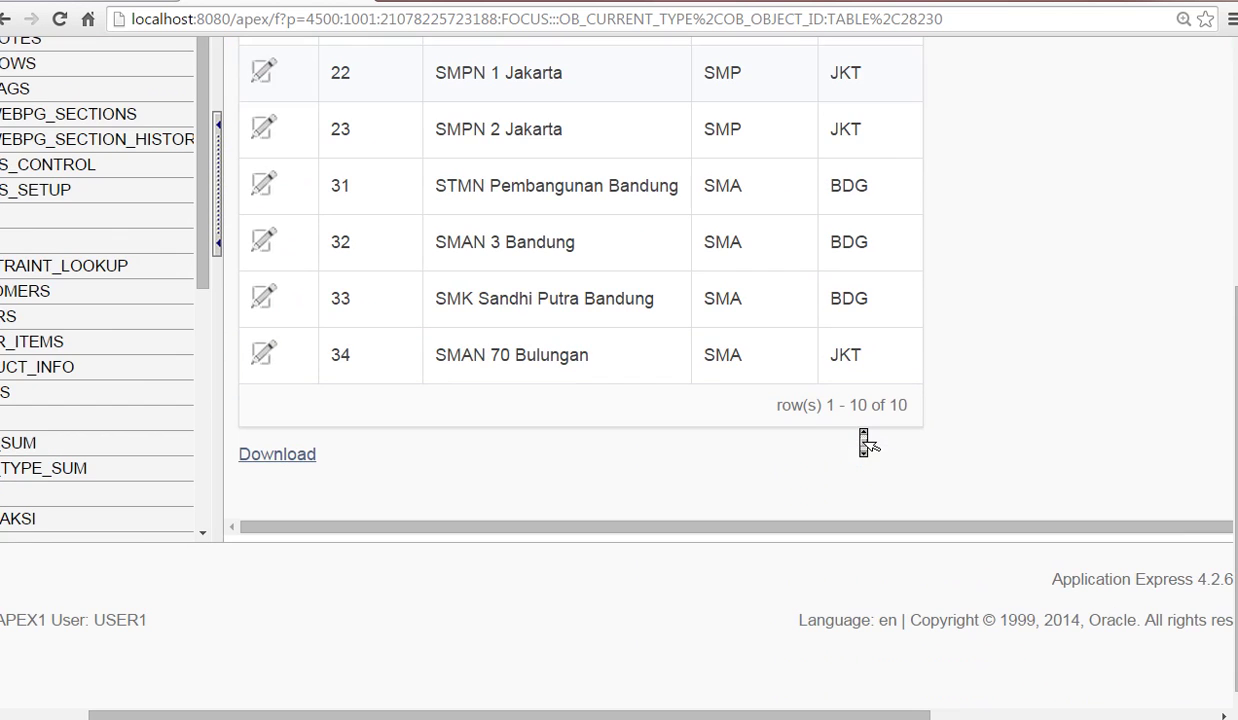
scroll(978, 406, "up", 5)
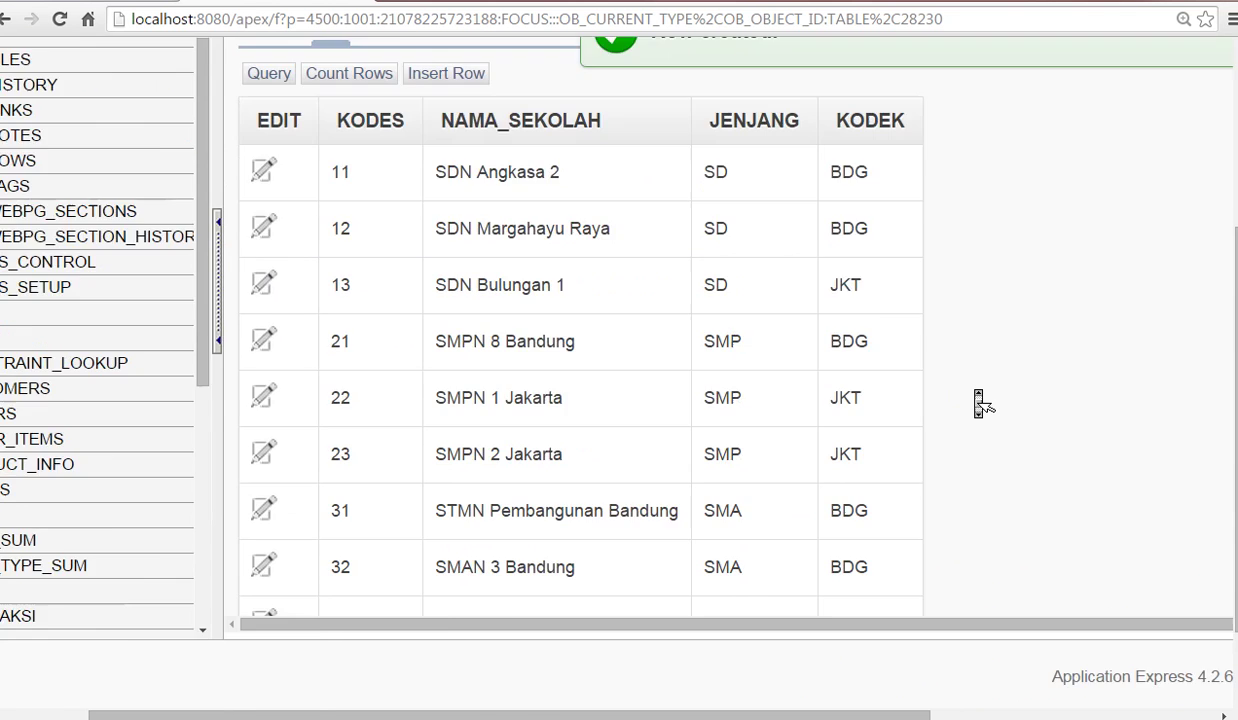
key("alt+Tab")
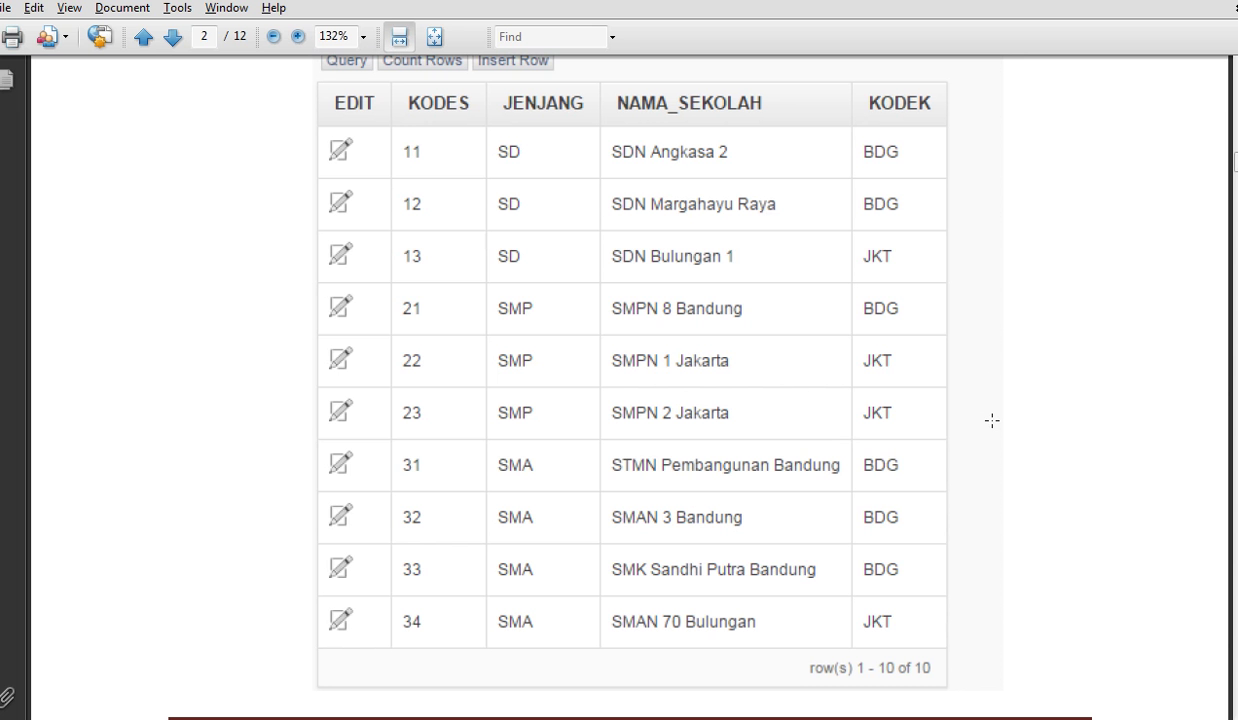
scroll(992, 416, "up", 5)
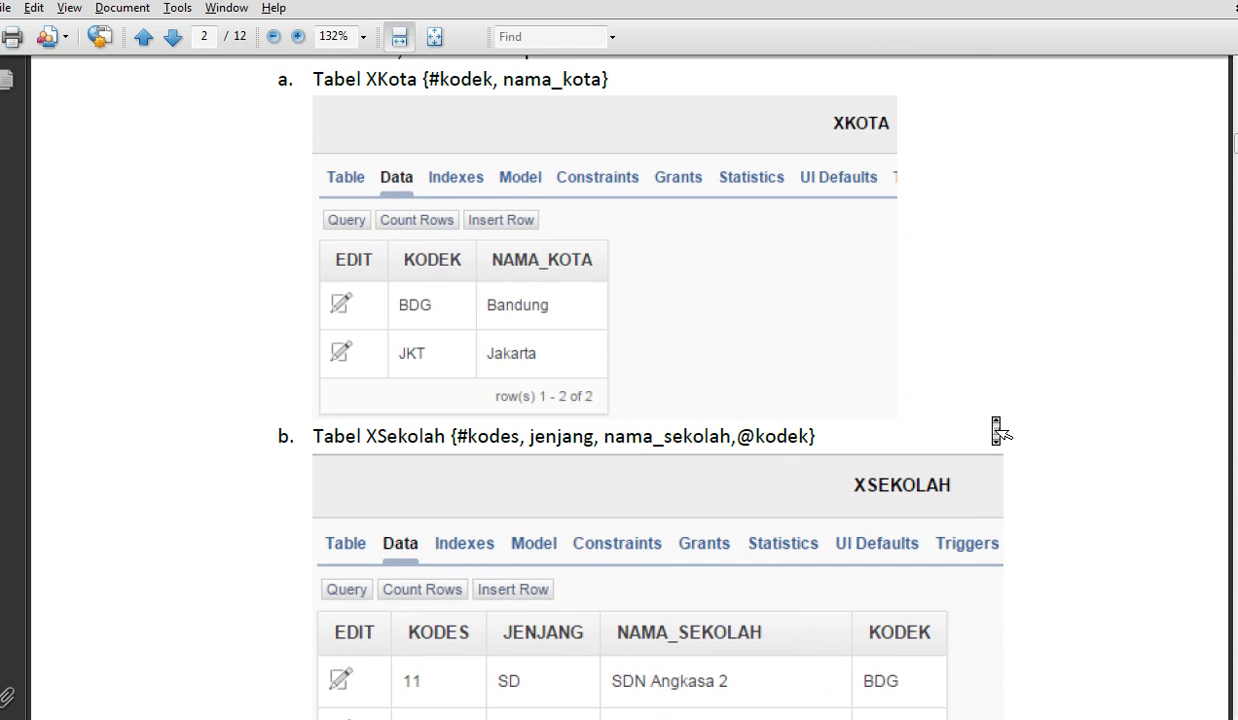
scroll(998, 430, "down", 10)
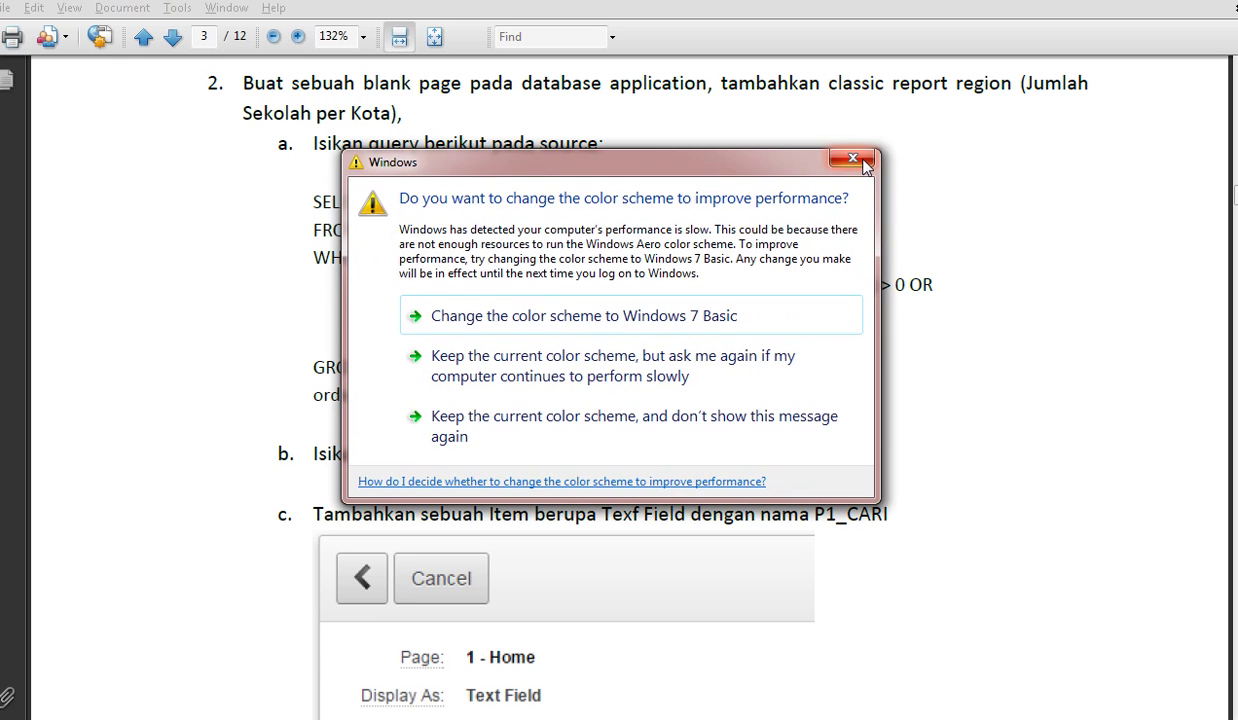
Dismiss the Windows color scheme prompt and copy the full SELECT query for the Jumlah Sekolah per Kota report from the reference PDF.
left_click(853, 159)
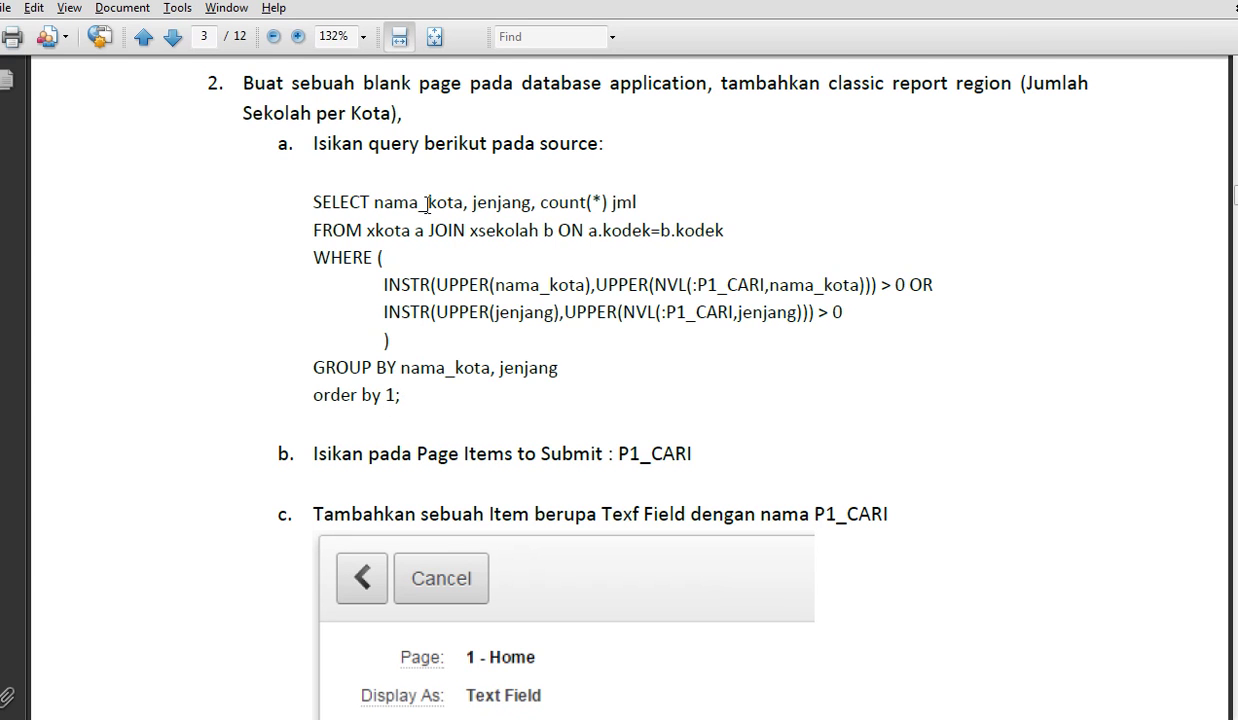
left_click_drag(309, 200, 401, 395)
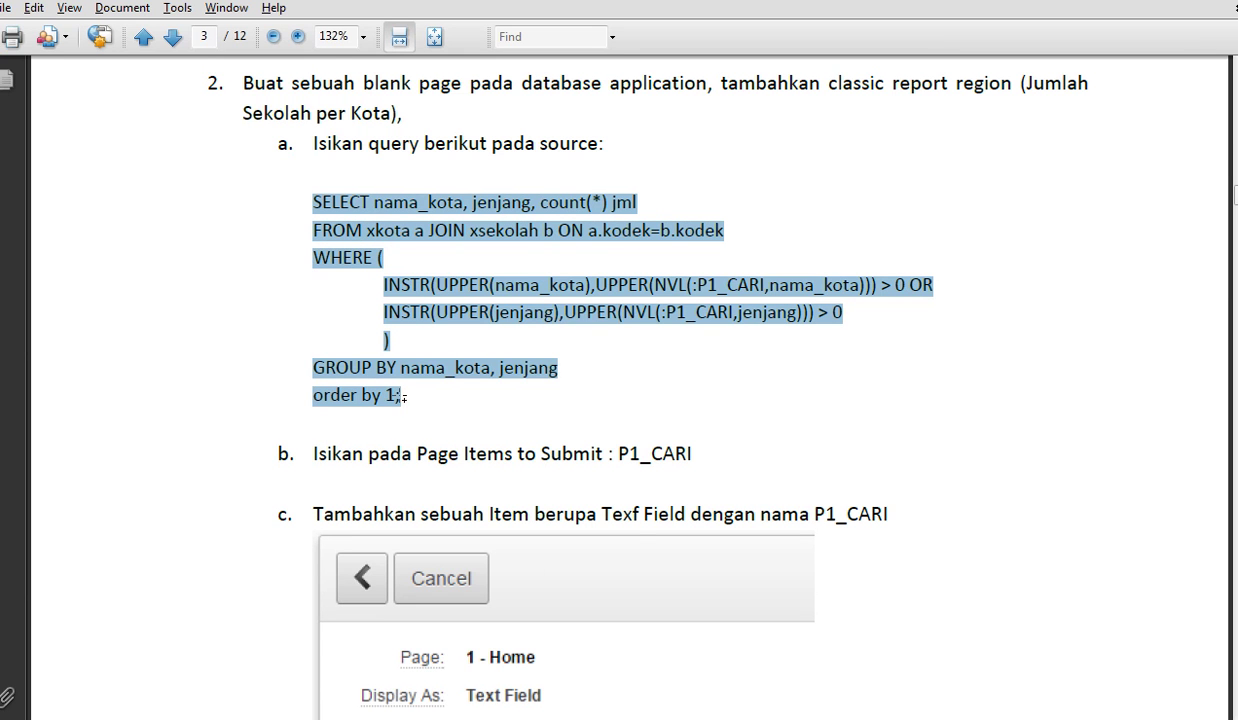
right_click(427, 315)
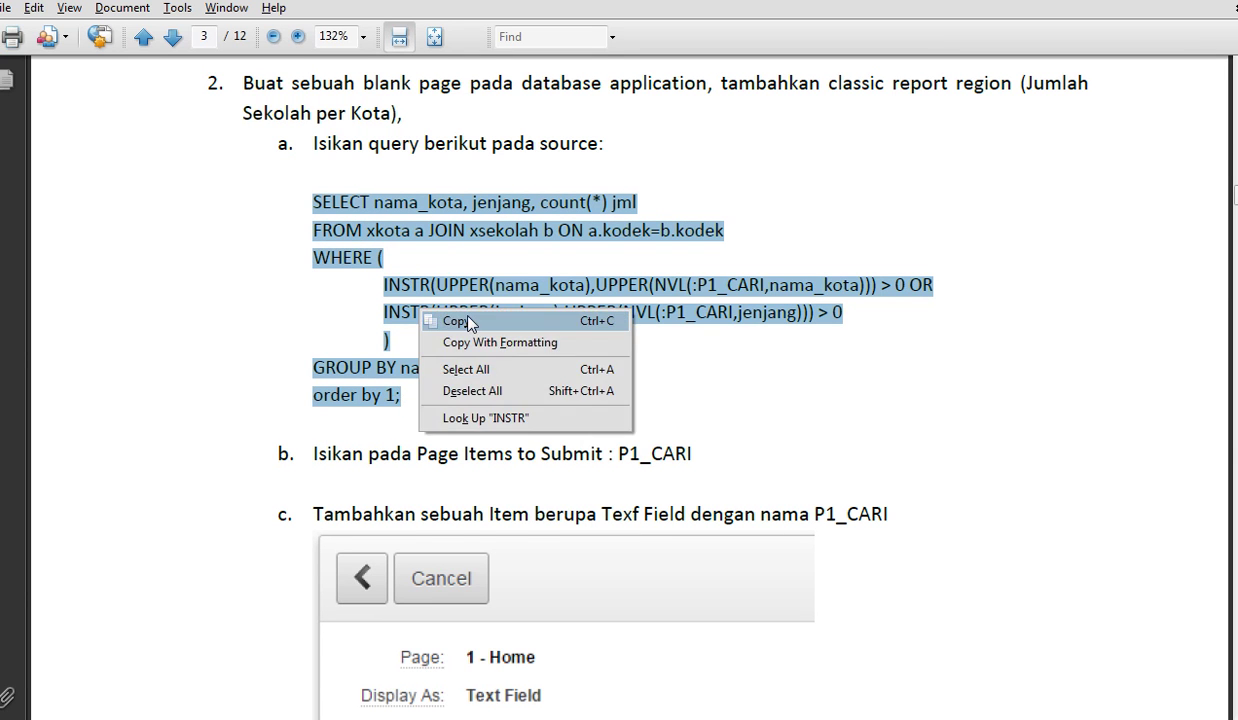
left_click(452, 305)
Switch back to Oracle APEX and start creating a new database application in Application Builder.
key("alt+Tab")
left_click(172, 63)
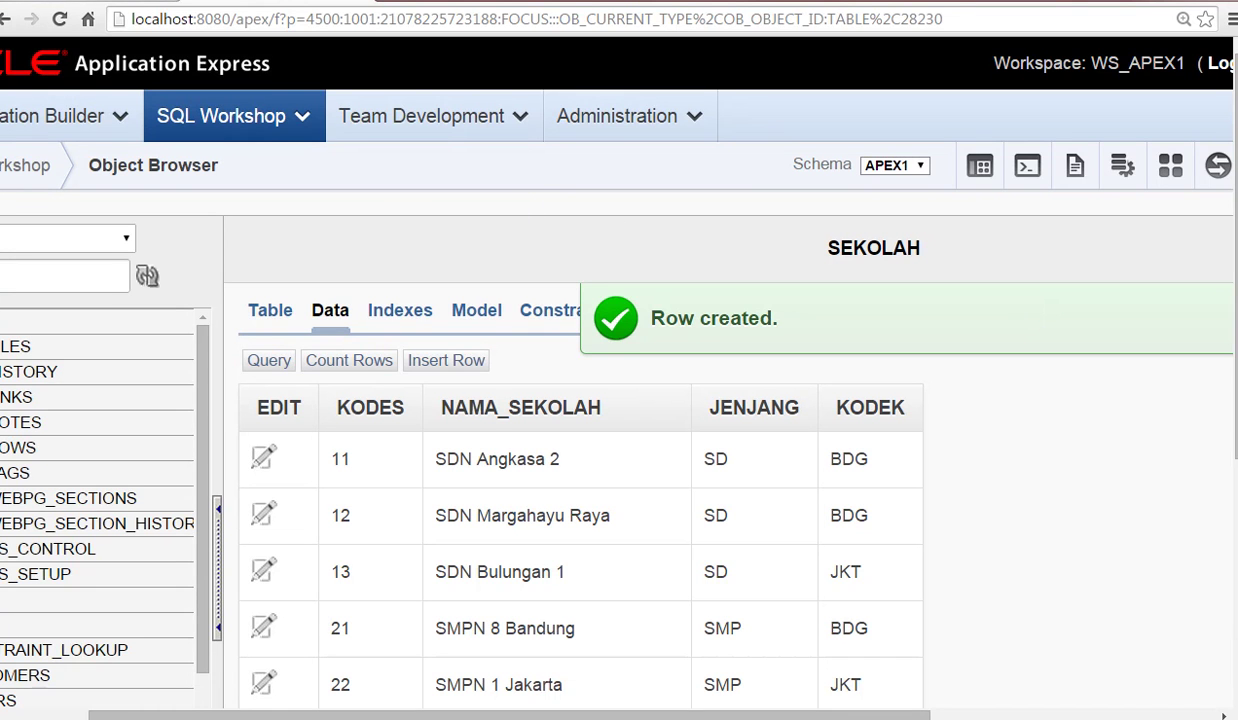
left_click(180, 285)
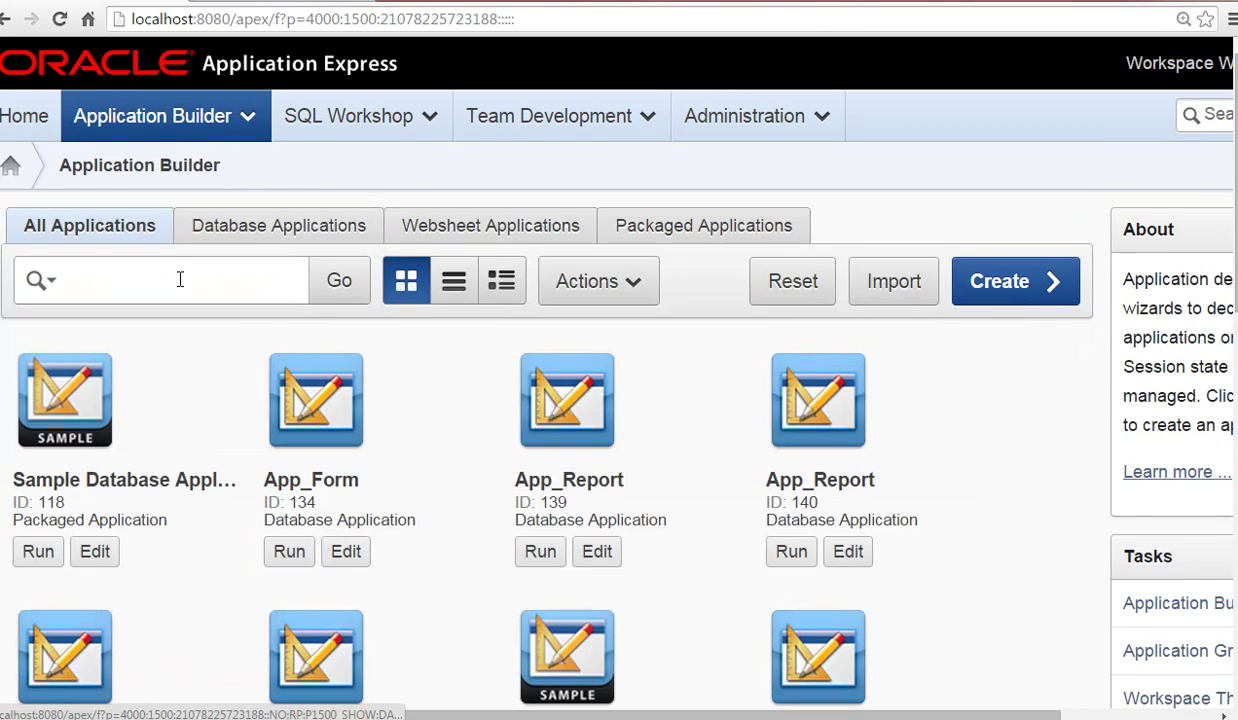
left_click(1019, 296)
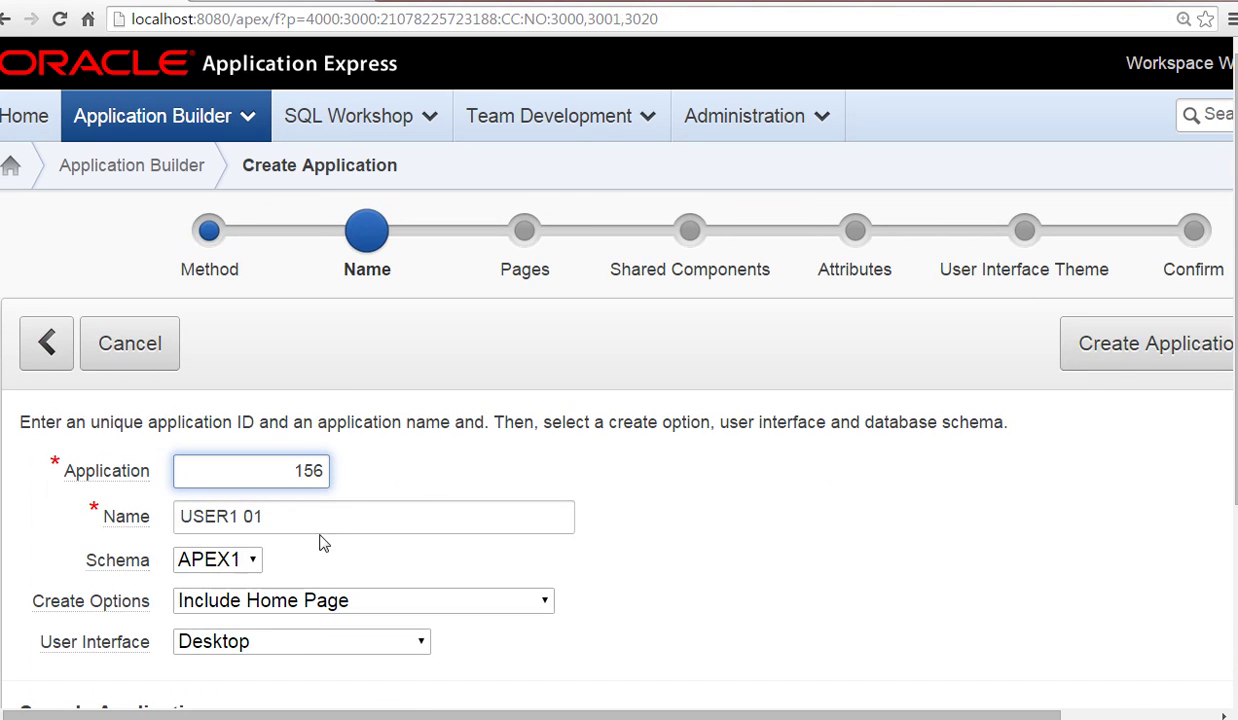
Name the new application App_Sekolah, keeping the included home page, and proceed to its page definitions.
left_click(90, 513)
type("App")
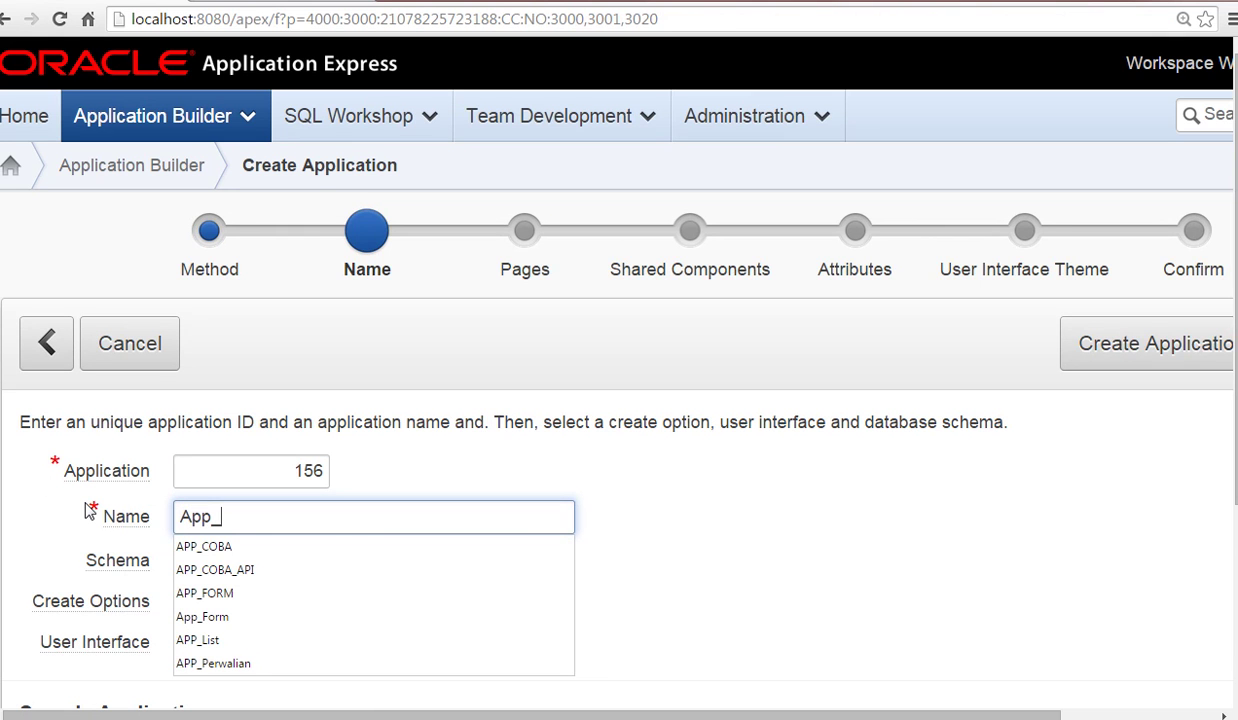
type("_Se")
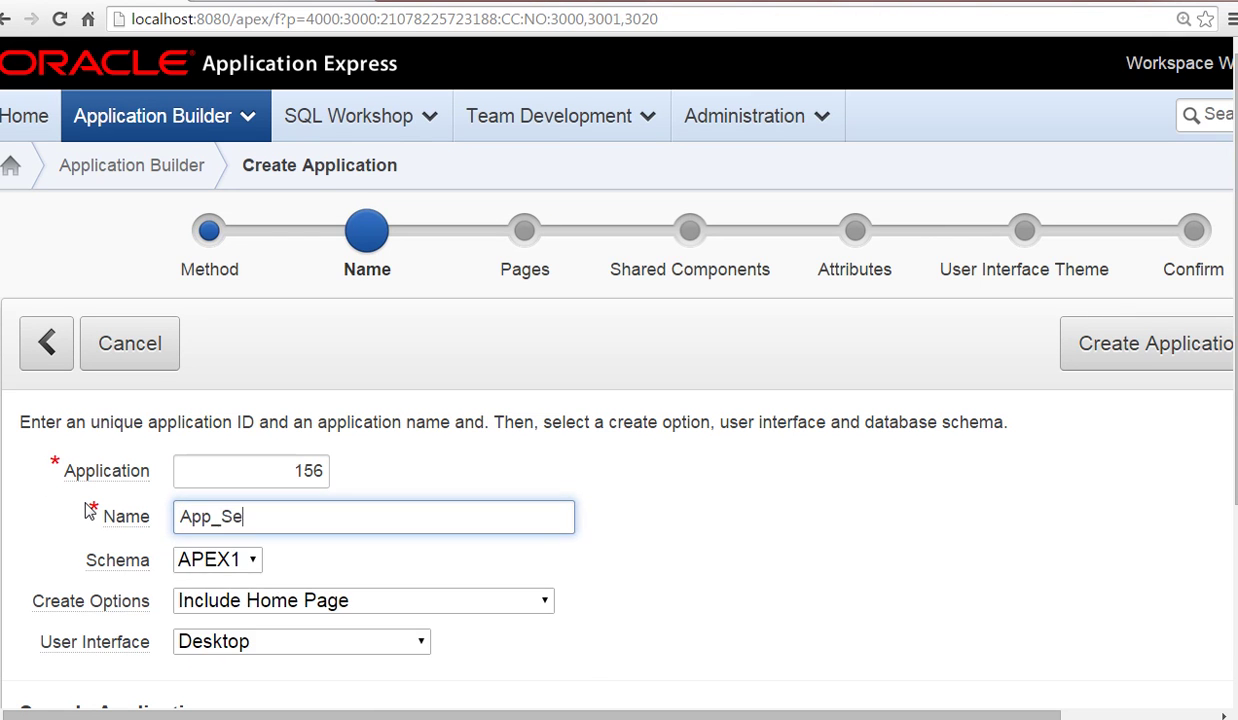
type("kolah")
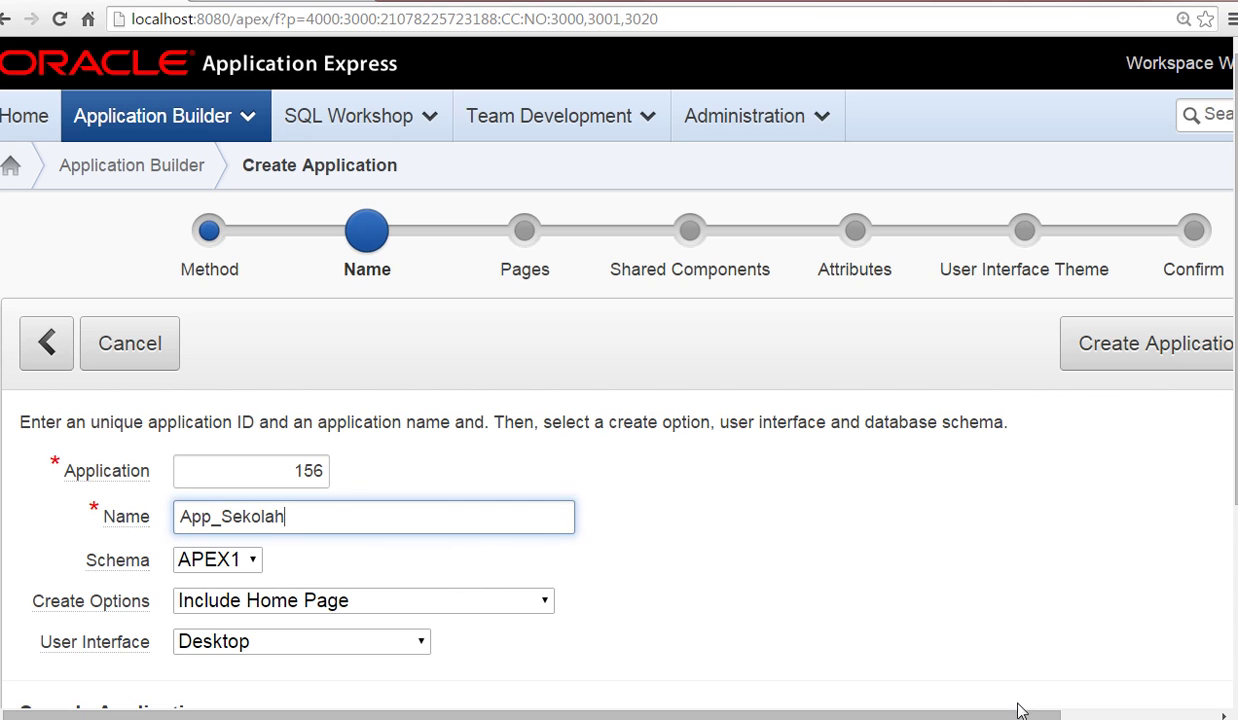
left_click_drag(1018, 714, 1147, 690)
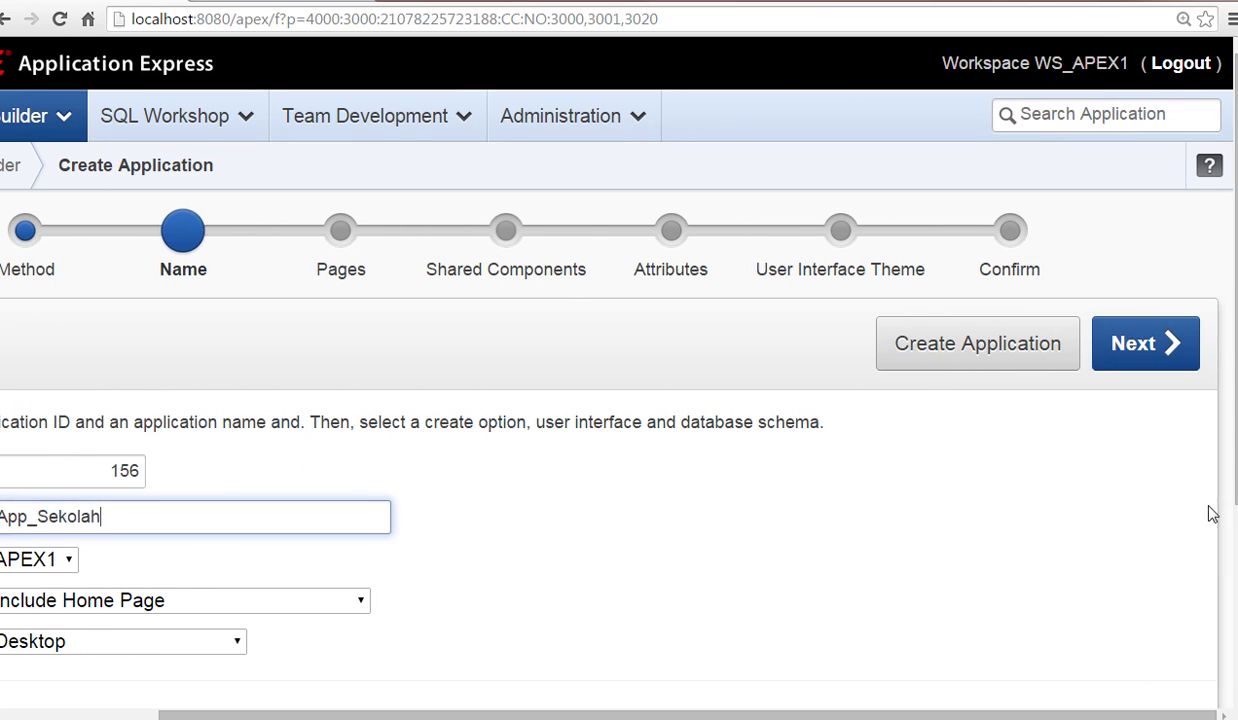
left_click(1177, 365)
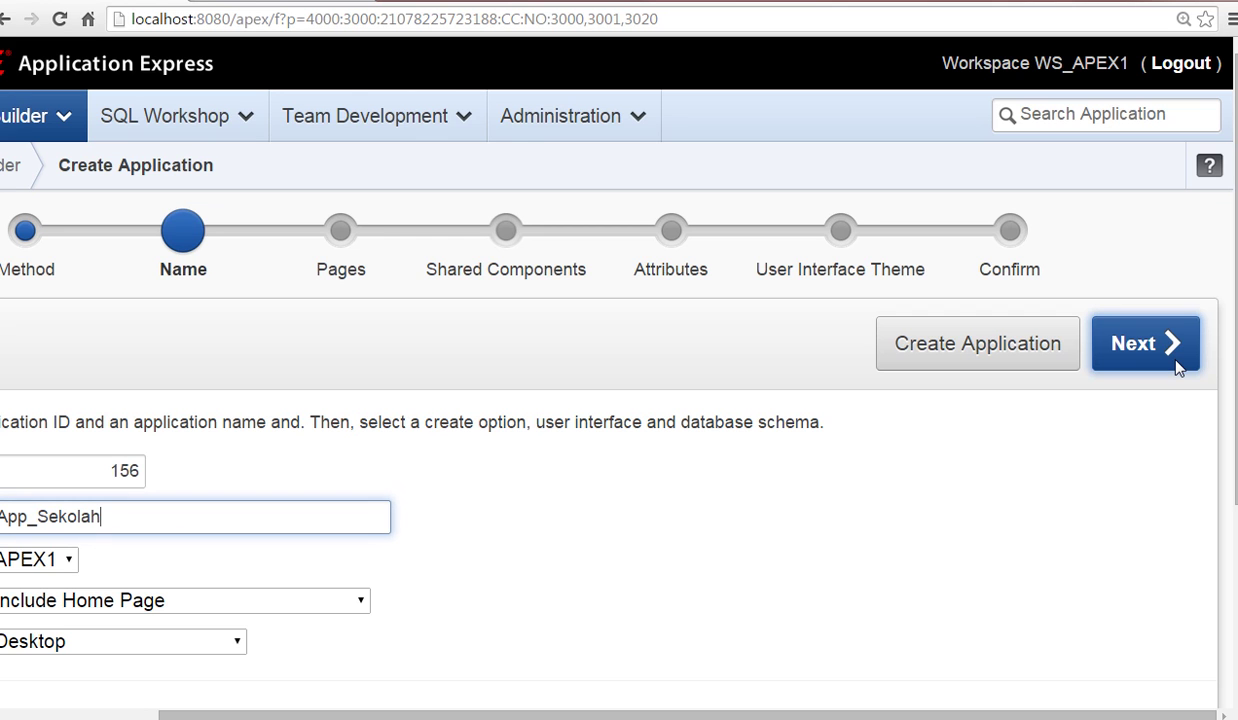
left_click(1177, 365)
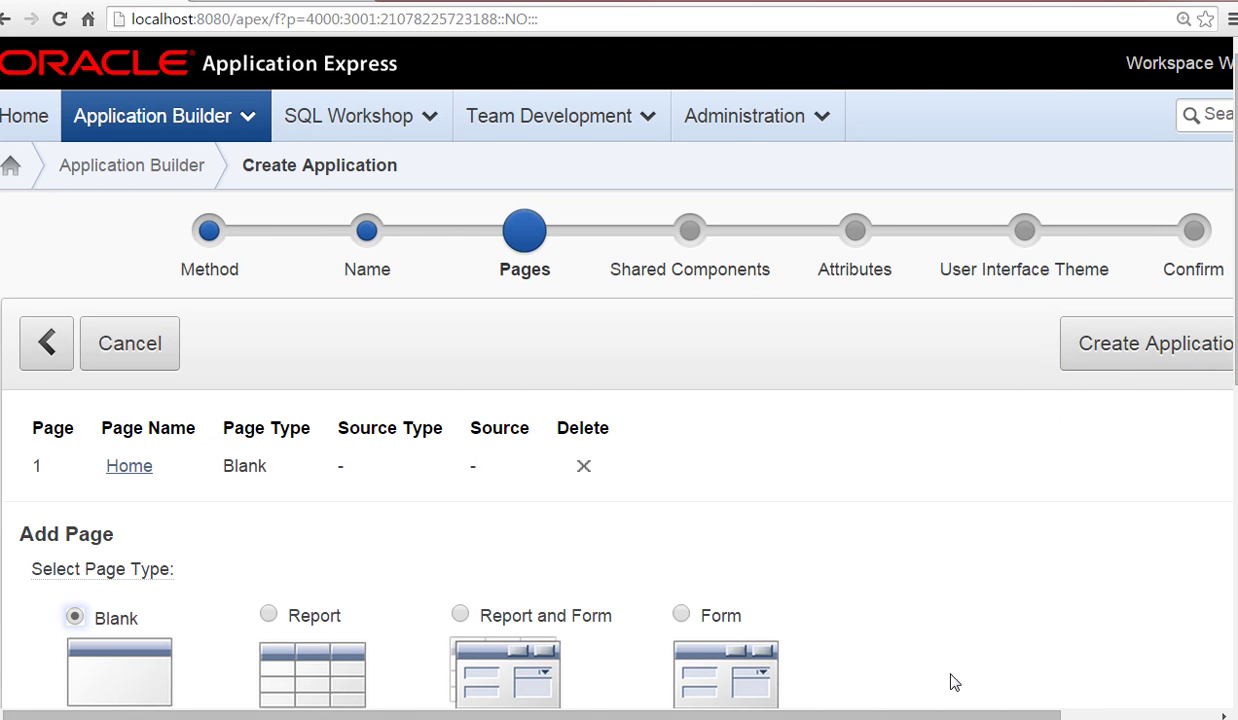
After checking the reference PDF, keep only the blank Home page and proceed to the application attributes without copying shared components.
key("alt+Tab")
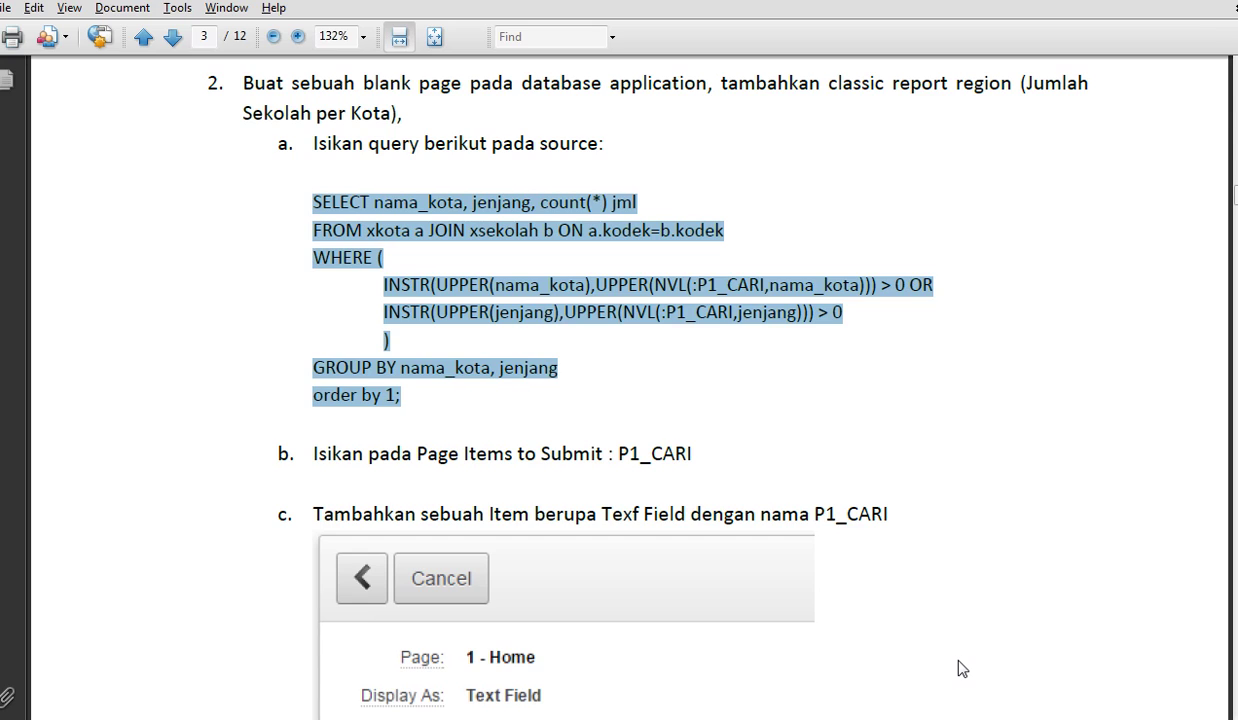
key("alt+Tab")
left_click_drag(897, 714, 1015, 714)
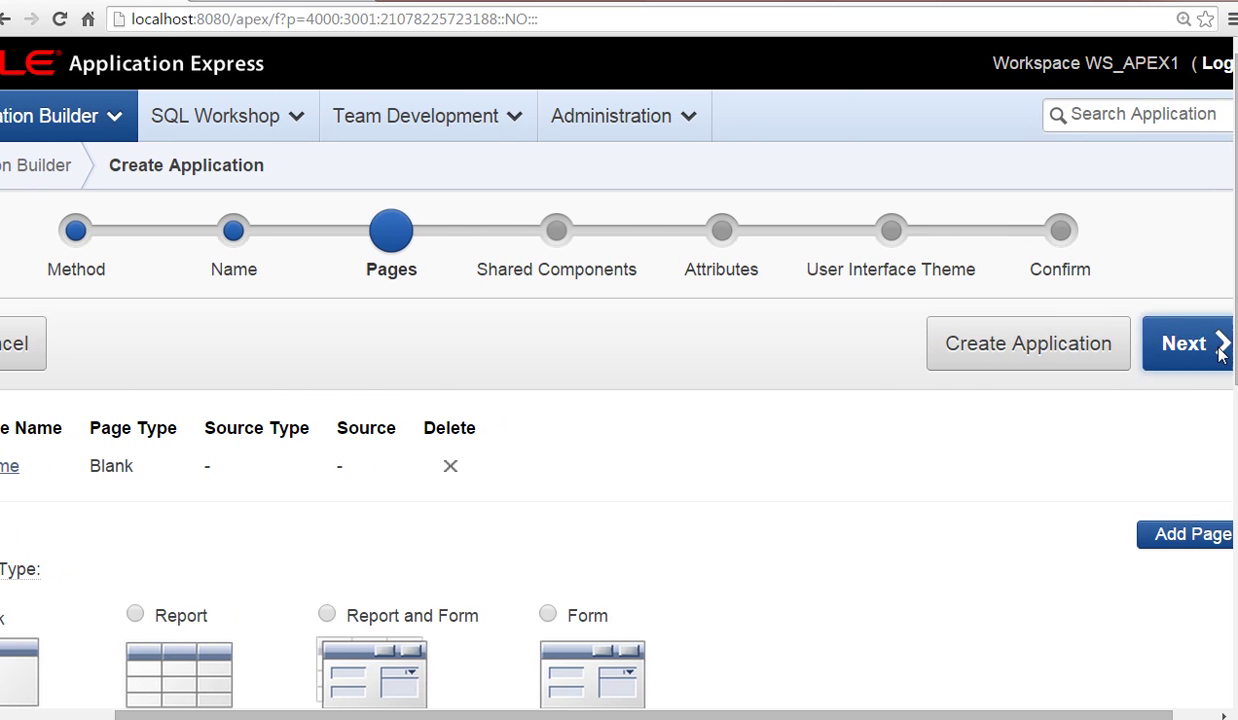
left_click(1228, 350)
scroll(779, 524, "down", 2)
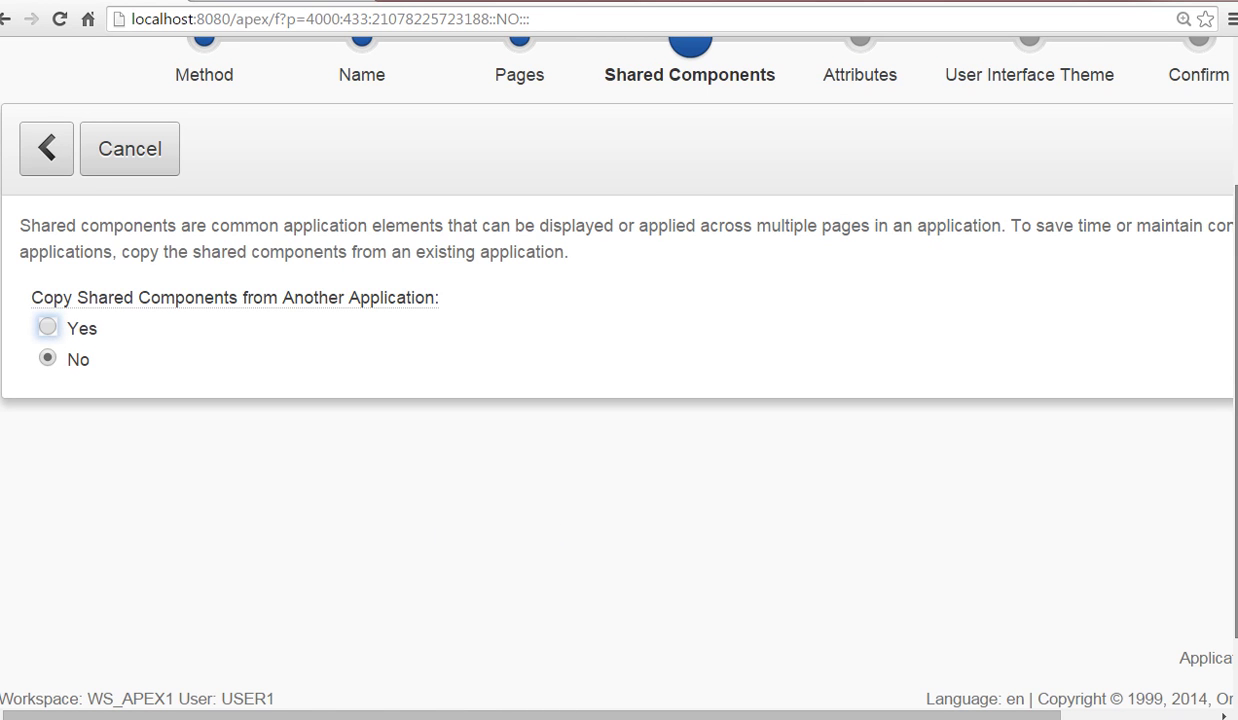
scroll(1133, 409, "up", 2)
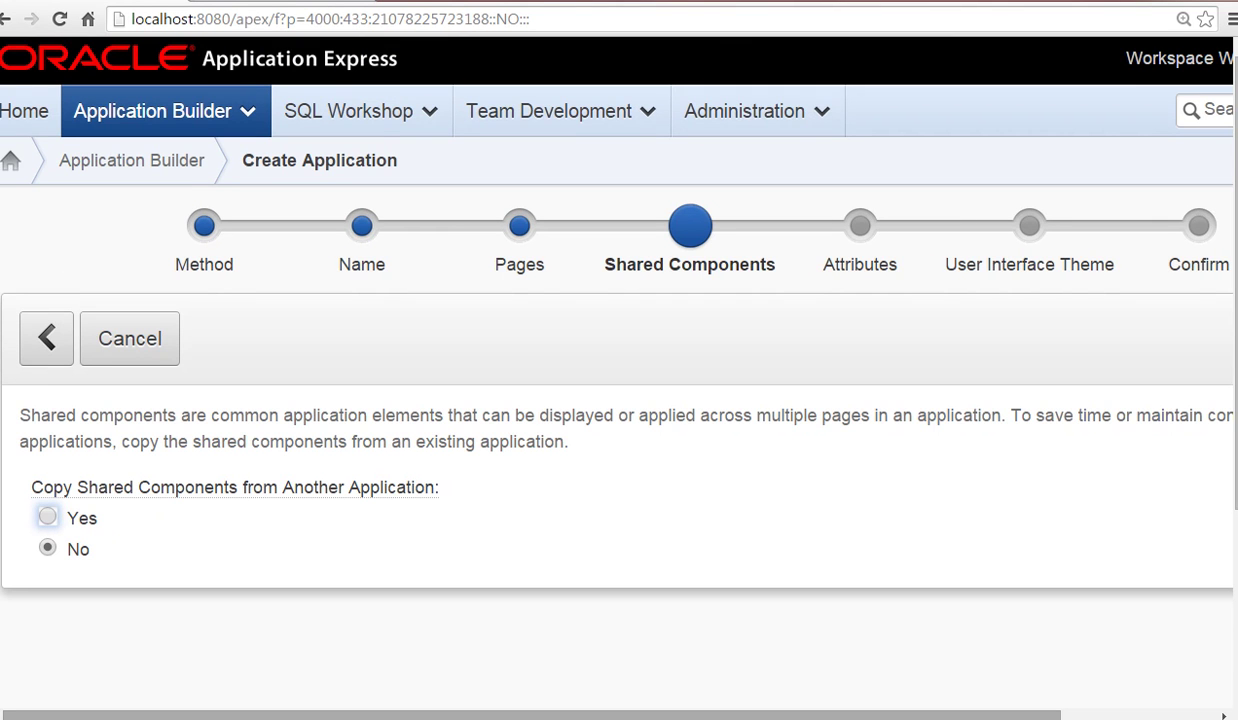
scroll(600, 400, "right", 4)
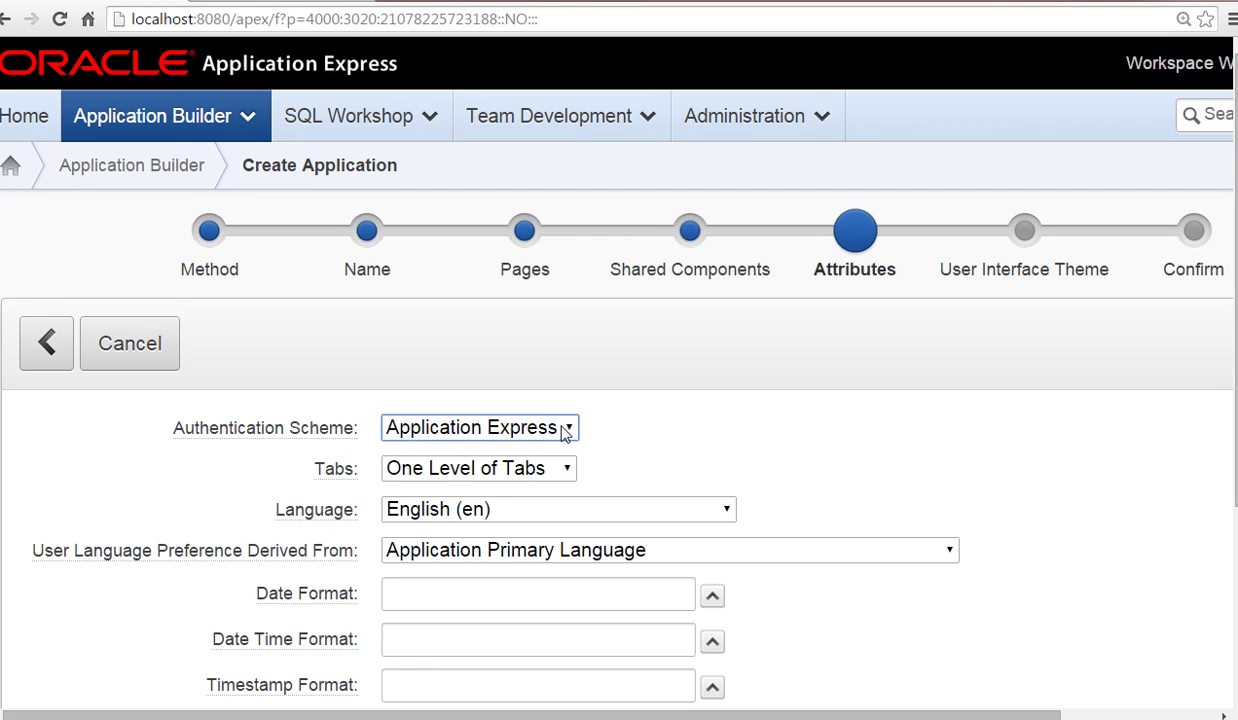
Set the application's authentication scheme to No Authentication and proceed to the user interface theme selection.
left_click(565, 430)
left_click(553, 497)
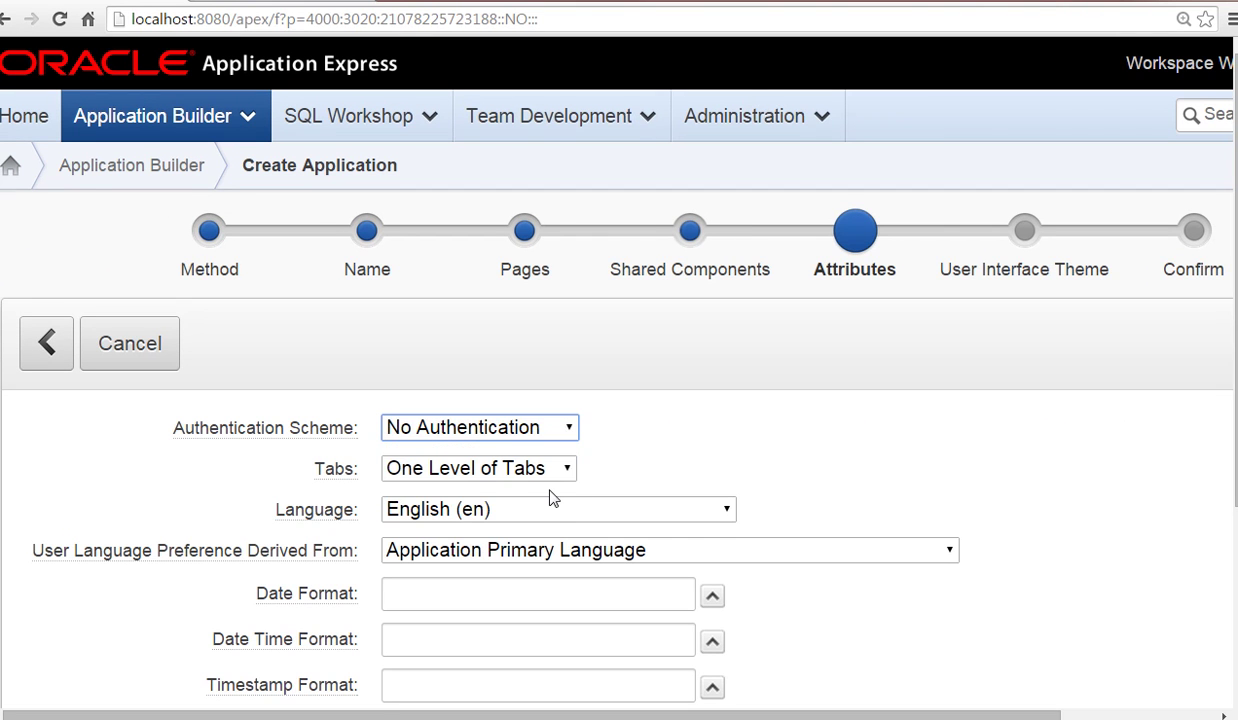
left_click_drag(920, 714, 1075, 685)
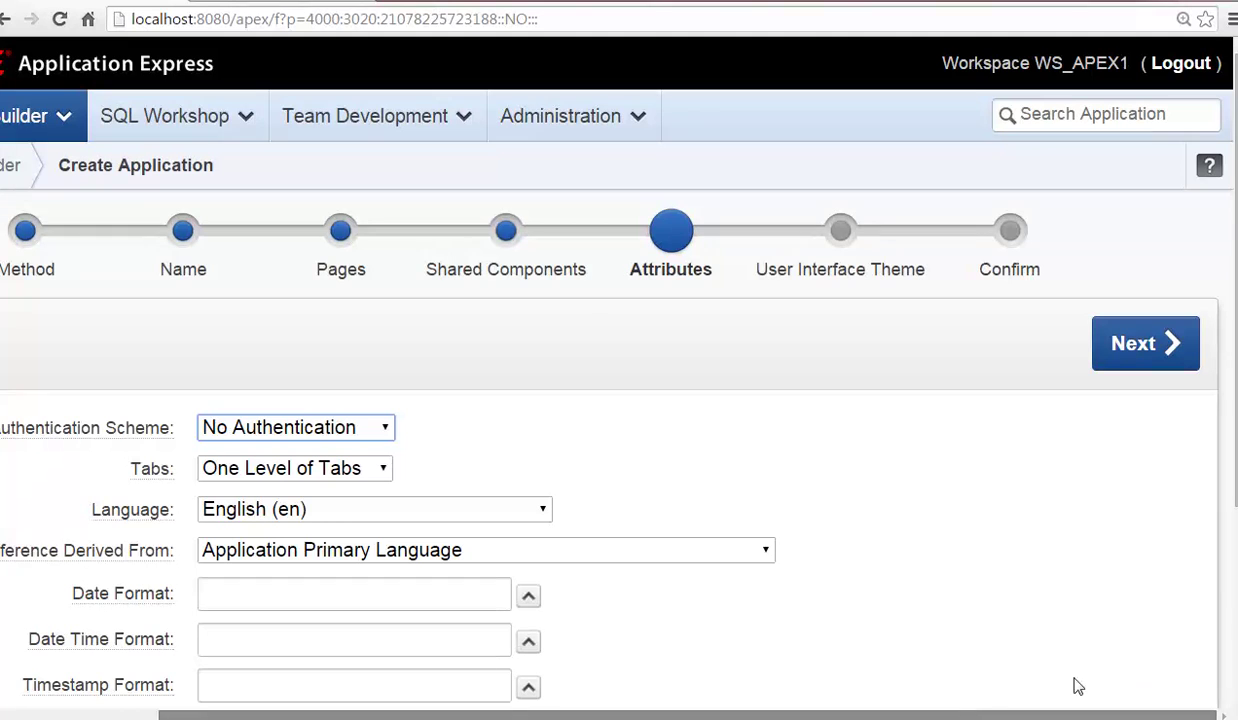
left_click(1170, 361)
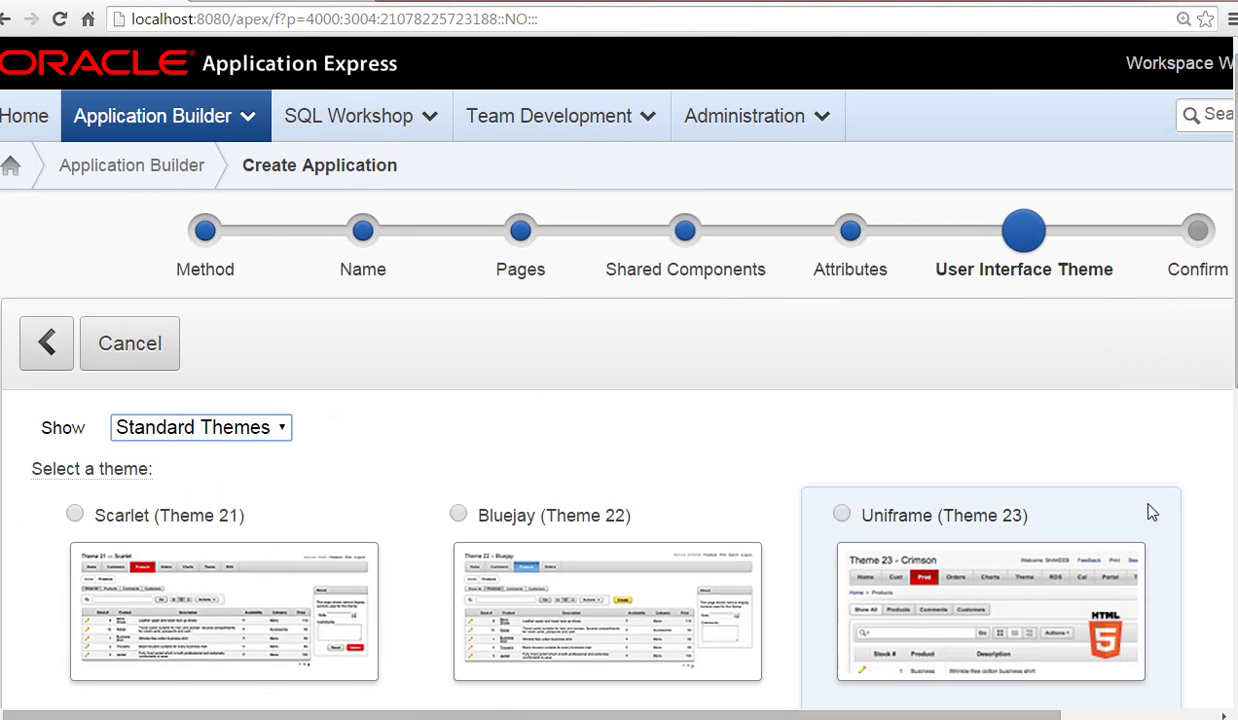
Keep the Productivity Applications (Theme 26) theme, proceed to the confirmation, and create the App_Sekolah application.
left_click_drag(1234, 360, 1234, 570)
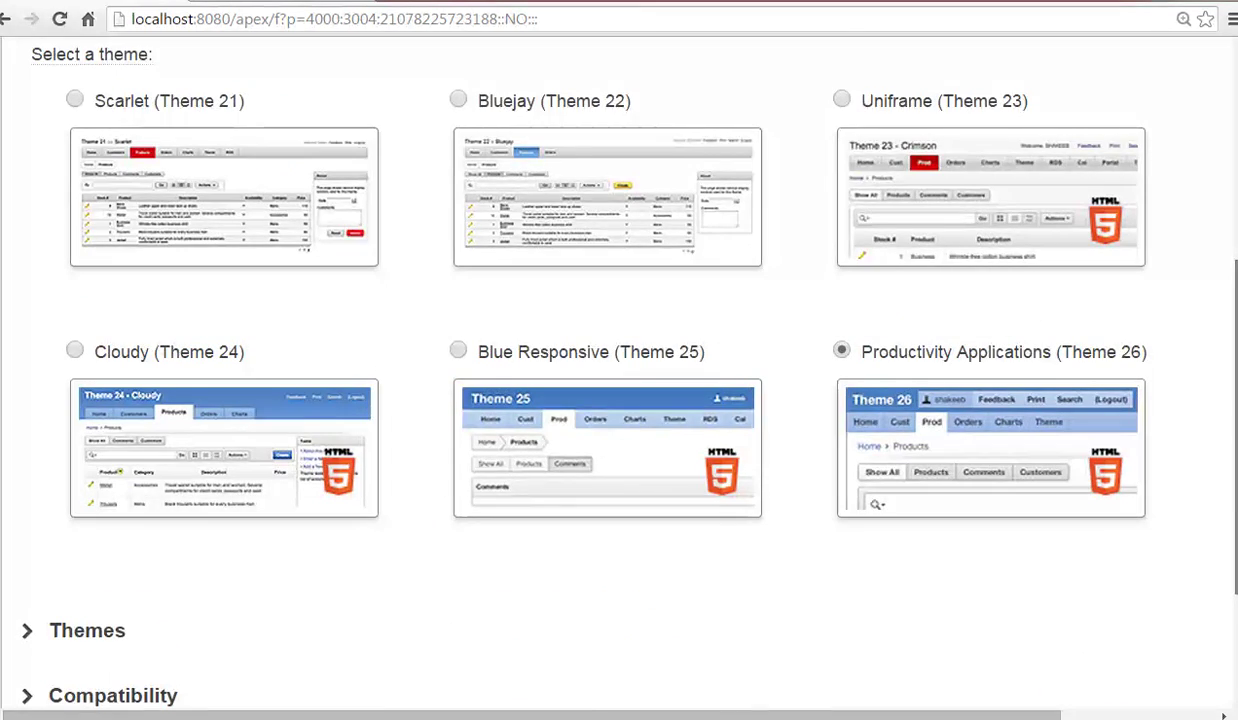
scroll(930, 665, "up", 3)
scroll(1078, 683, "right", 1)
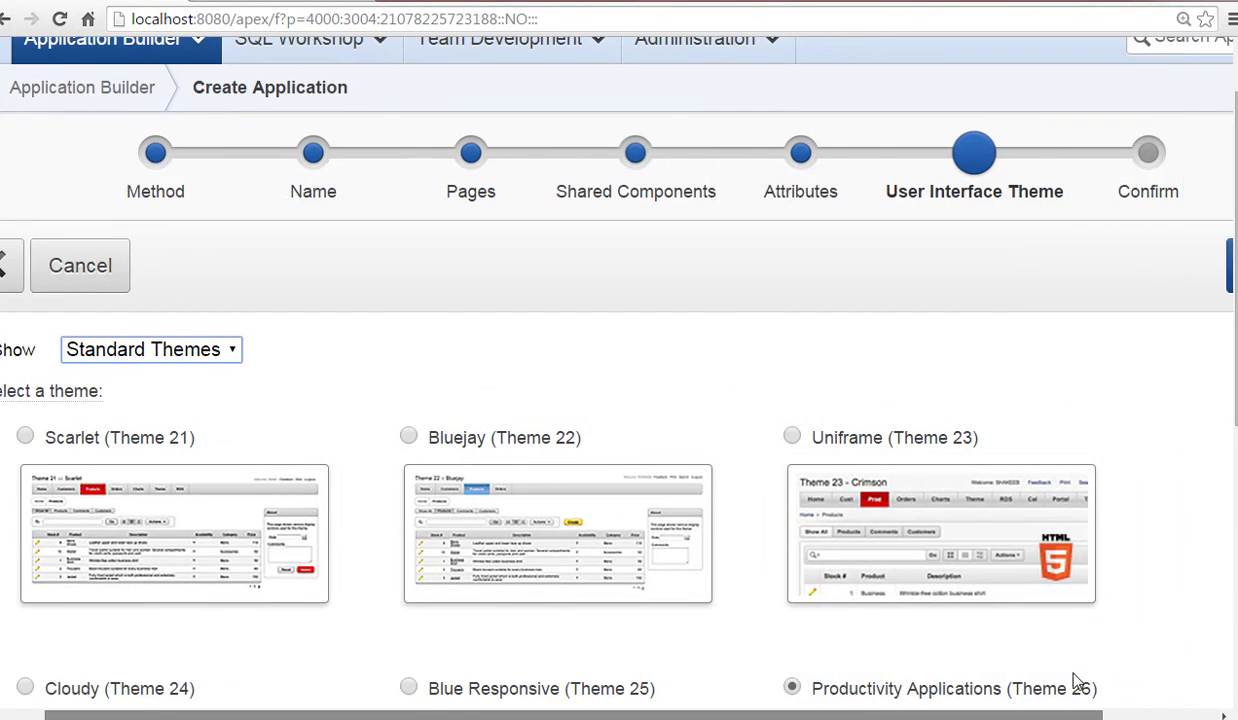
scroll(1078, 683, "right", 3)
left_click(1126, 272)
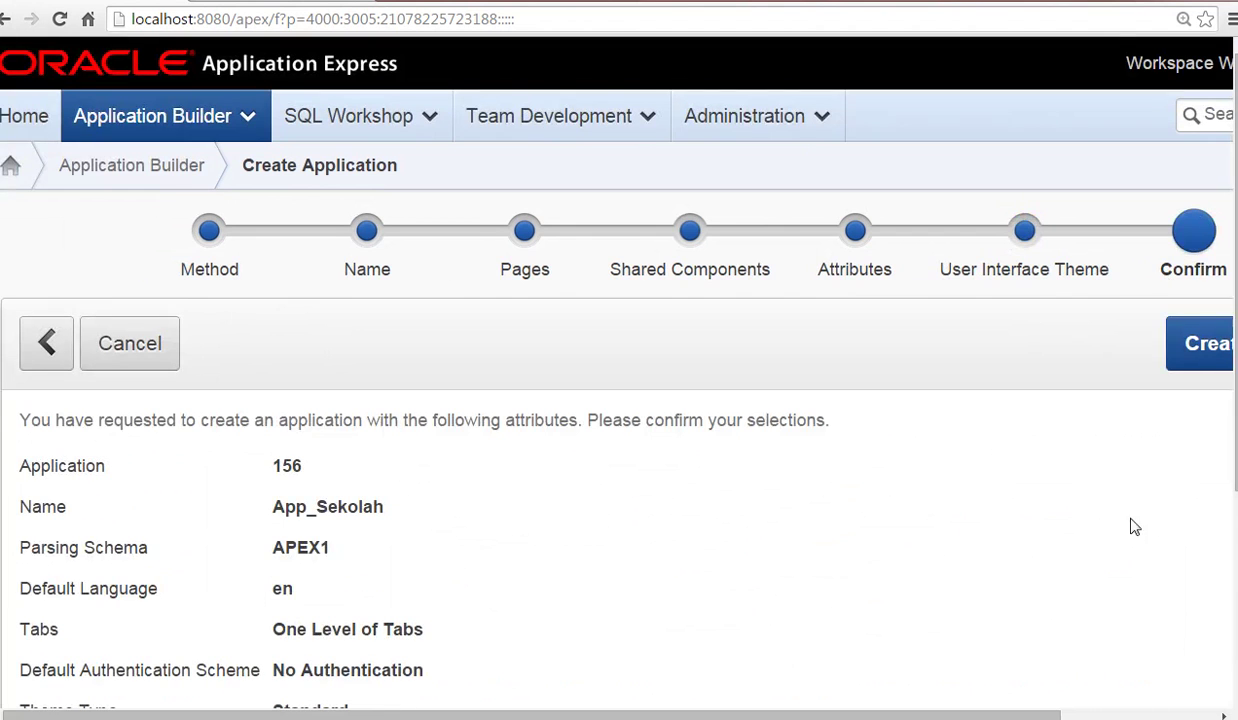
scroll(1090, 400, "right", 3)
left_click(1127, 371)
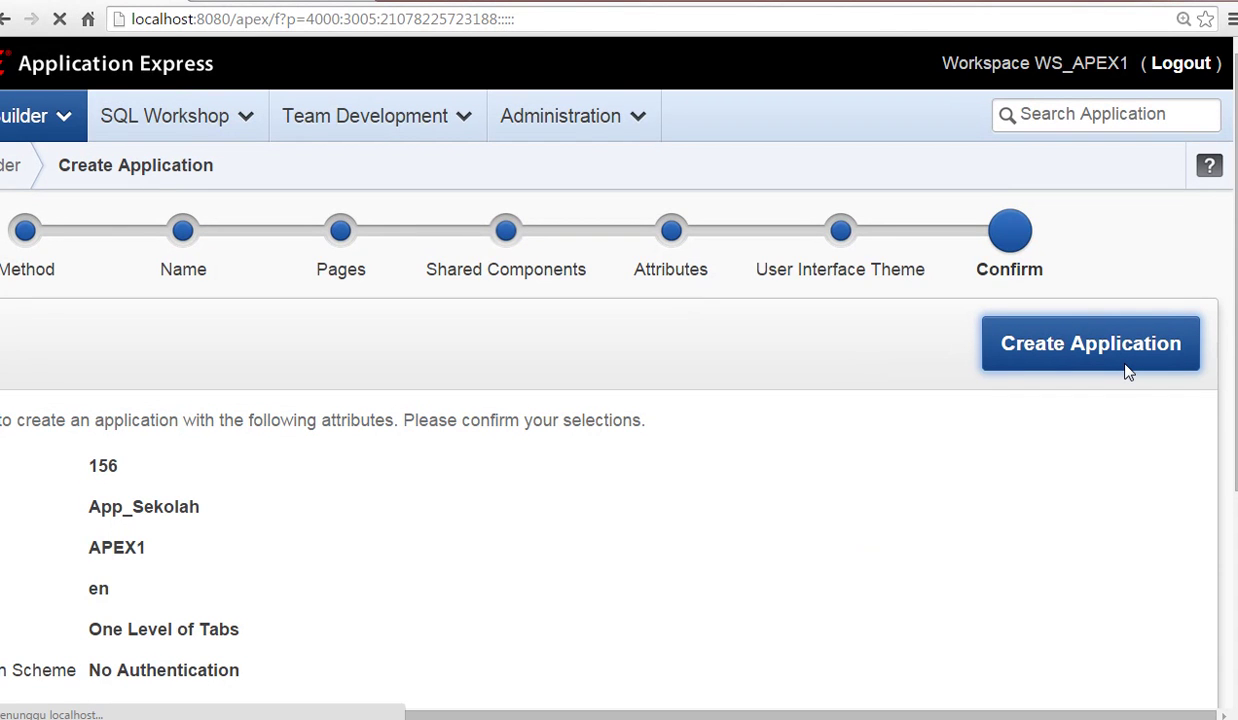
scroll(1127, 378, "down", 3)
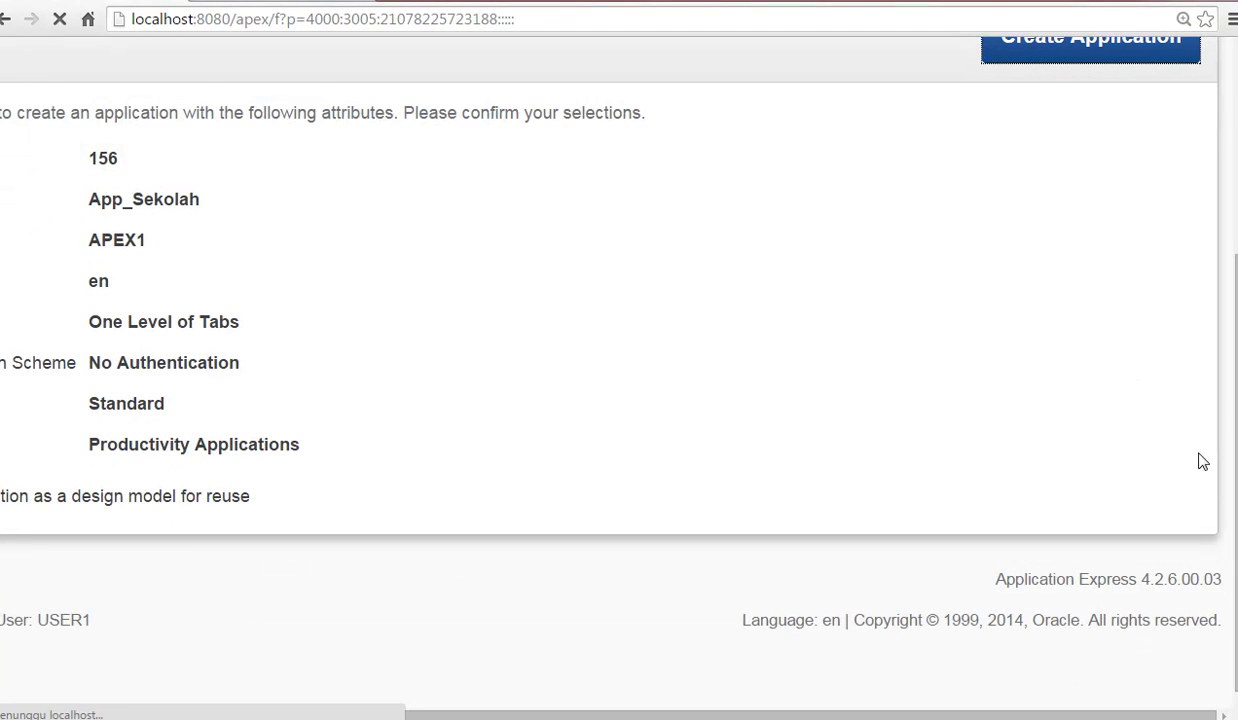
scroll(1000, 400, "up", 3)
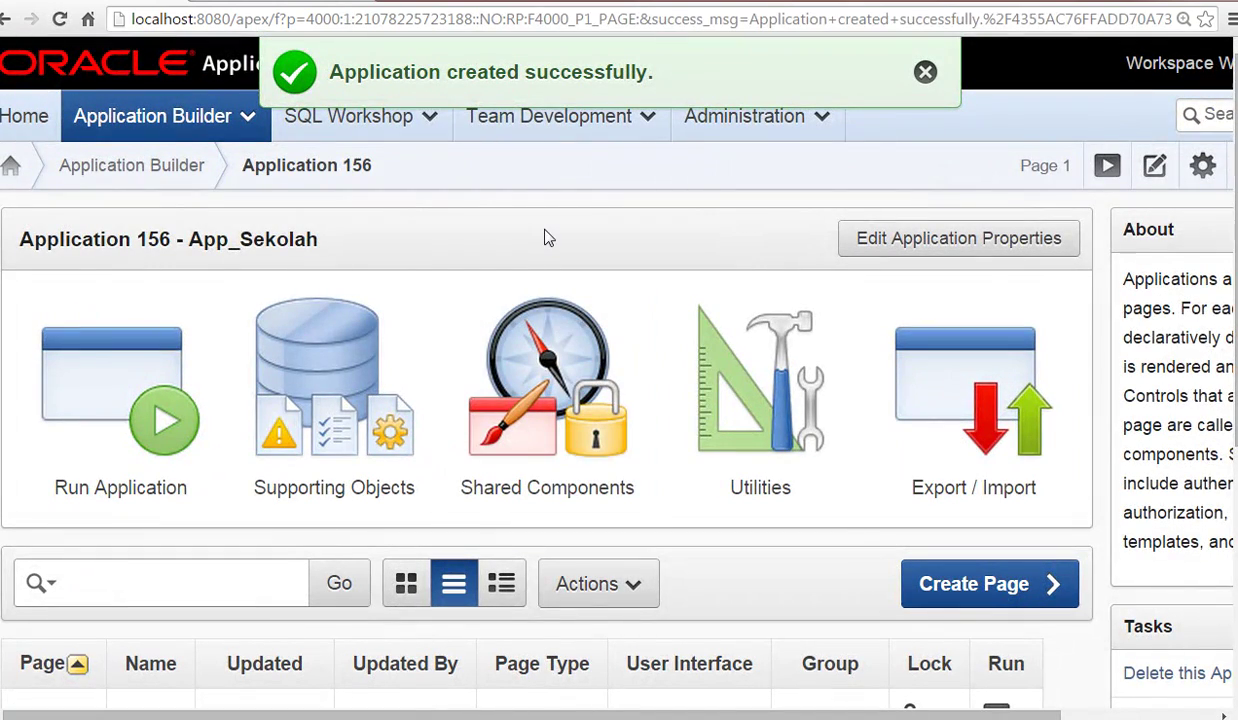
Run App_Sekolah, open page 1 for editing from its home page, and check the region instructions in the reference PDF.
left_click(150, 385)
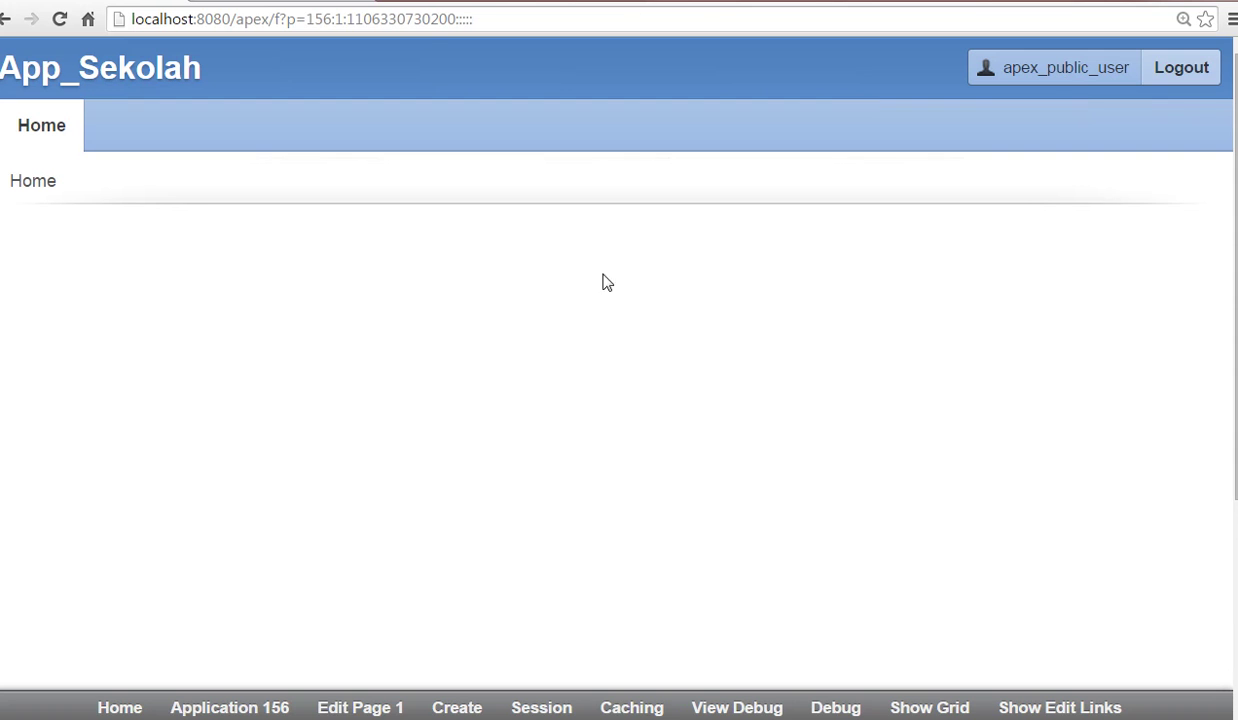
left_click(345, 706)
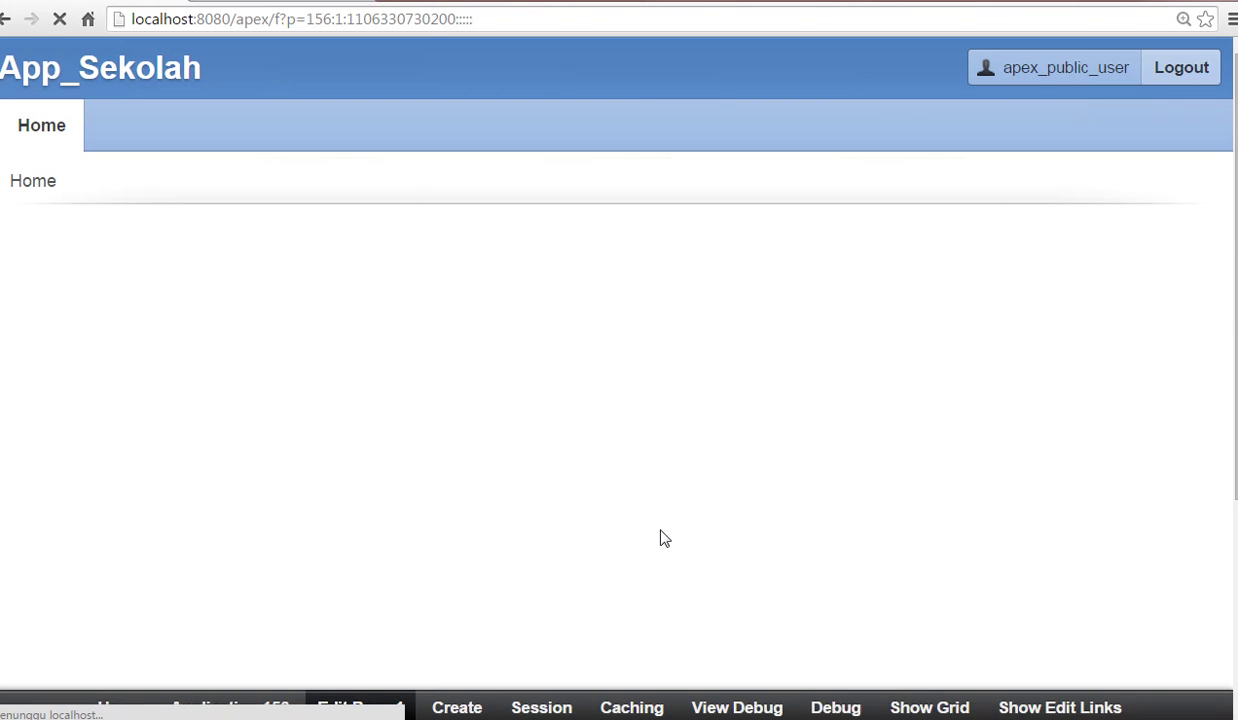
key("alt+Tab")
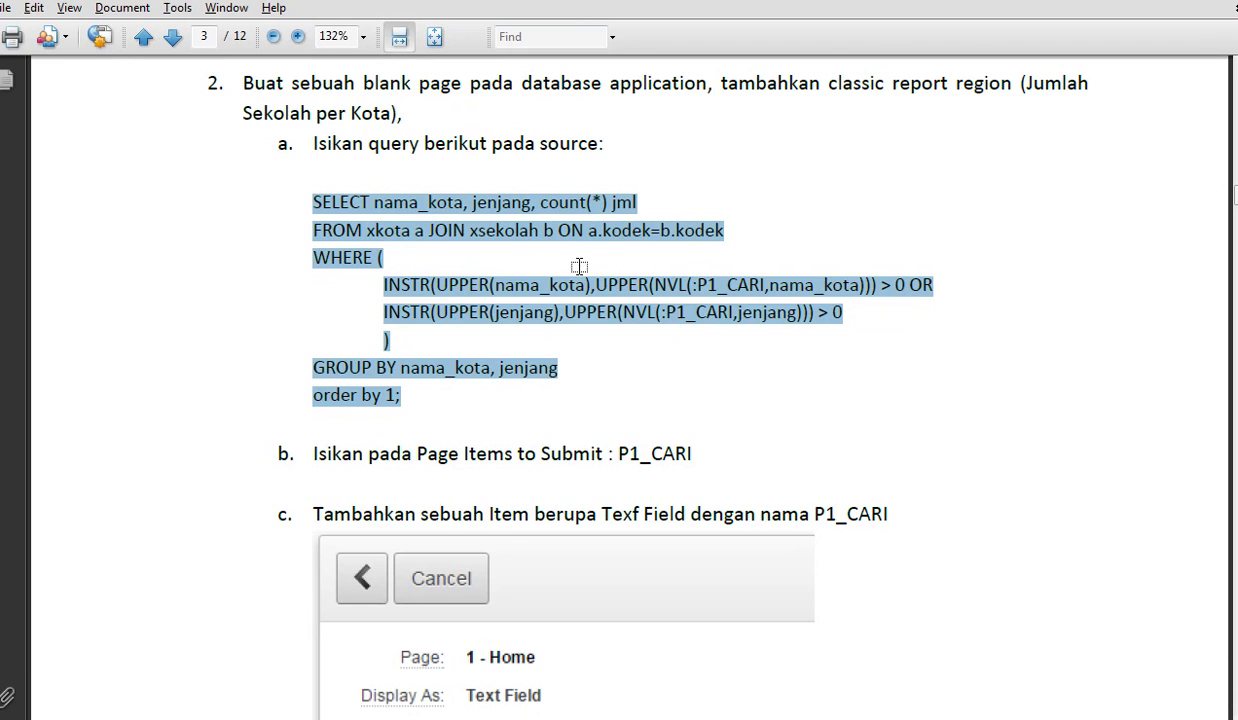
key("alt+Tab")
Start adding a new region to page 1 as a report of the Classic Report type.
middle_click(535, 566)
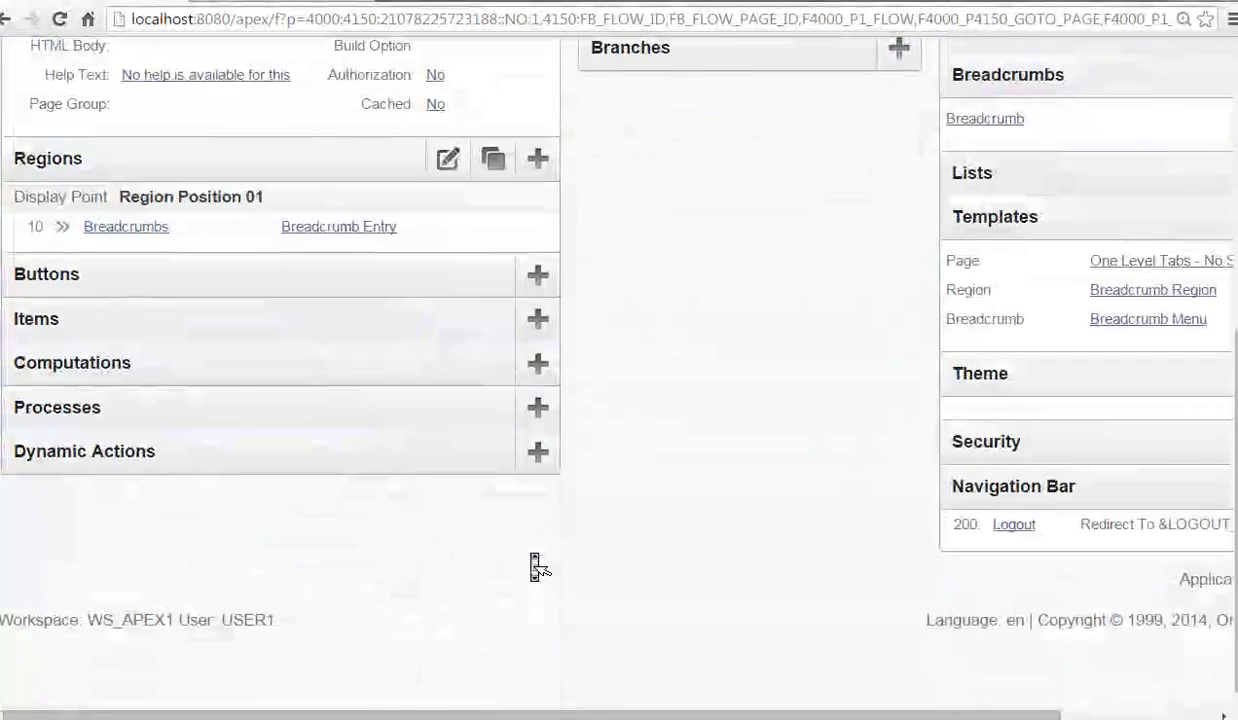
left_click(538, 257)
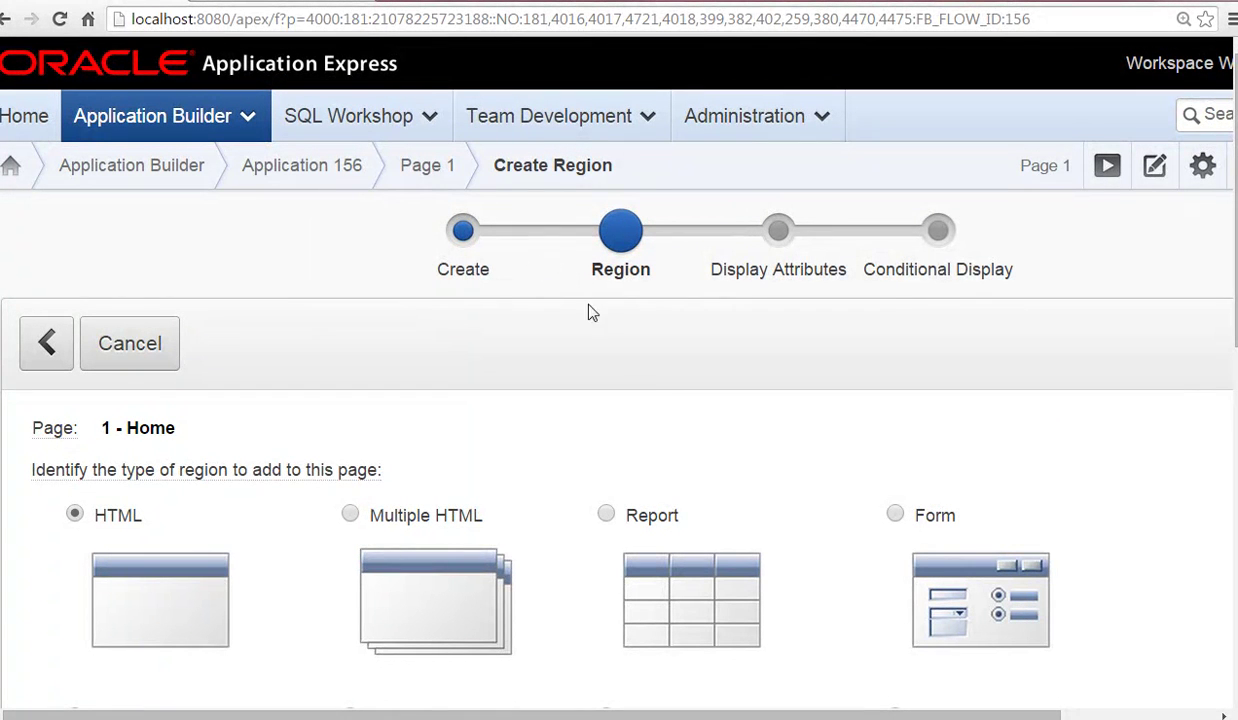
left_click(707, 600)
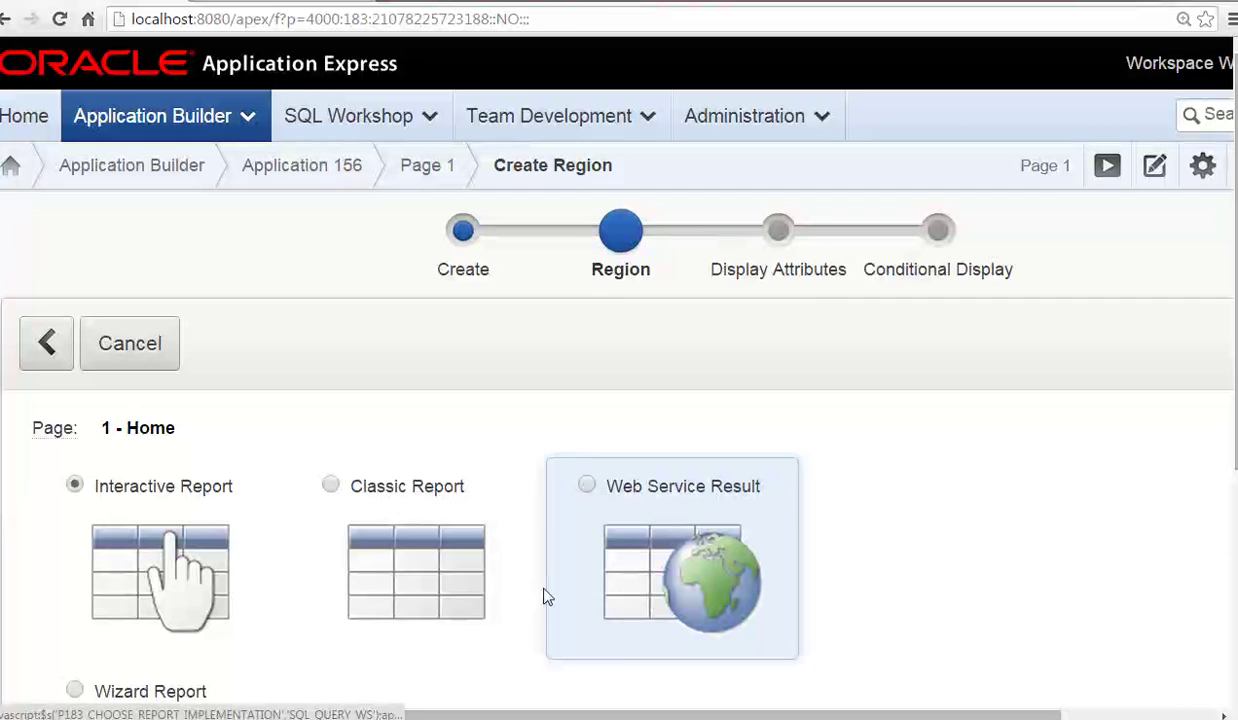
left_click(412, 600)
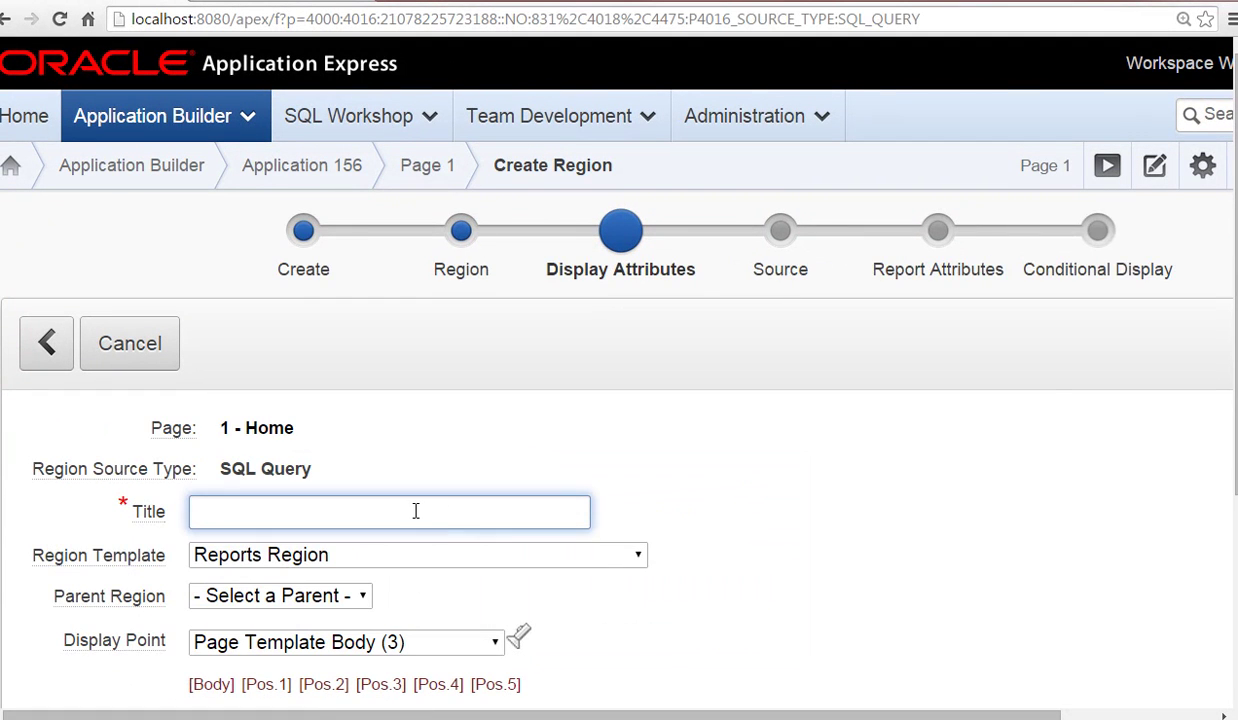
After consulting the reference PDF, title the region Kota dan Sekolah and proceed to its source definition.
key("alt+Tab")
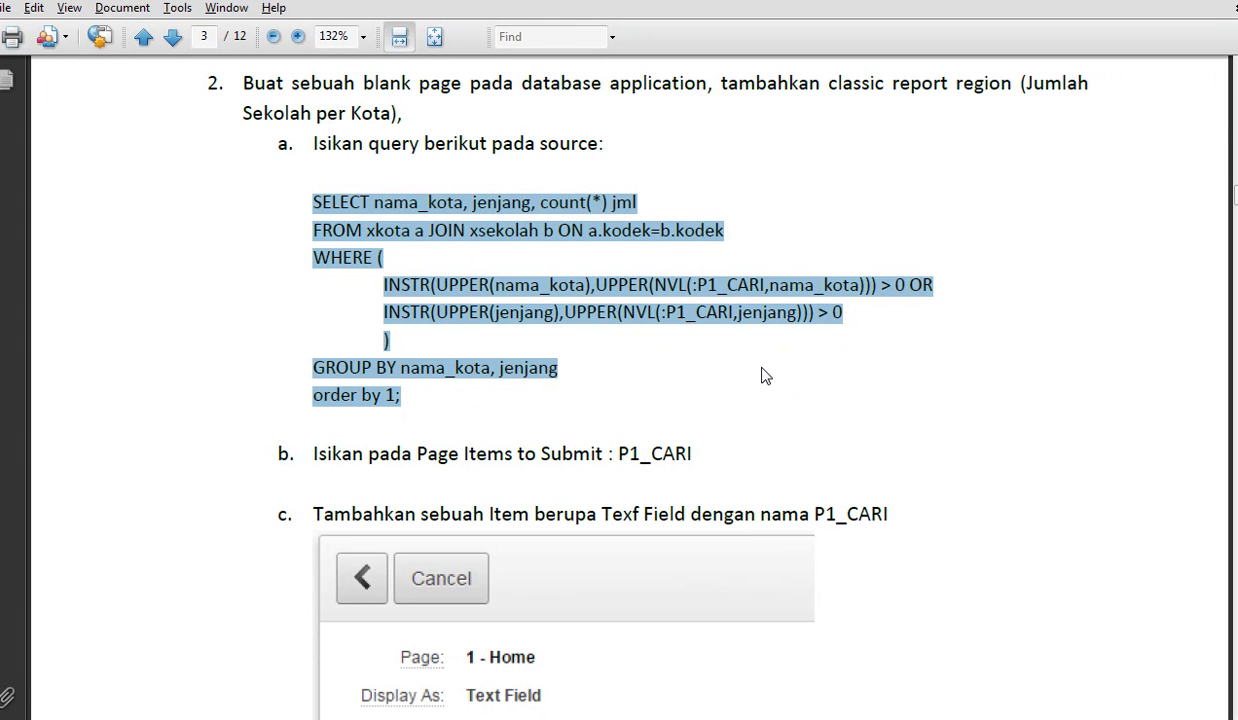
key("alt+Tab")
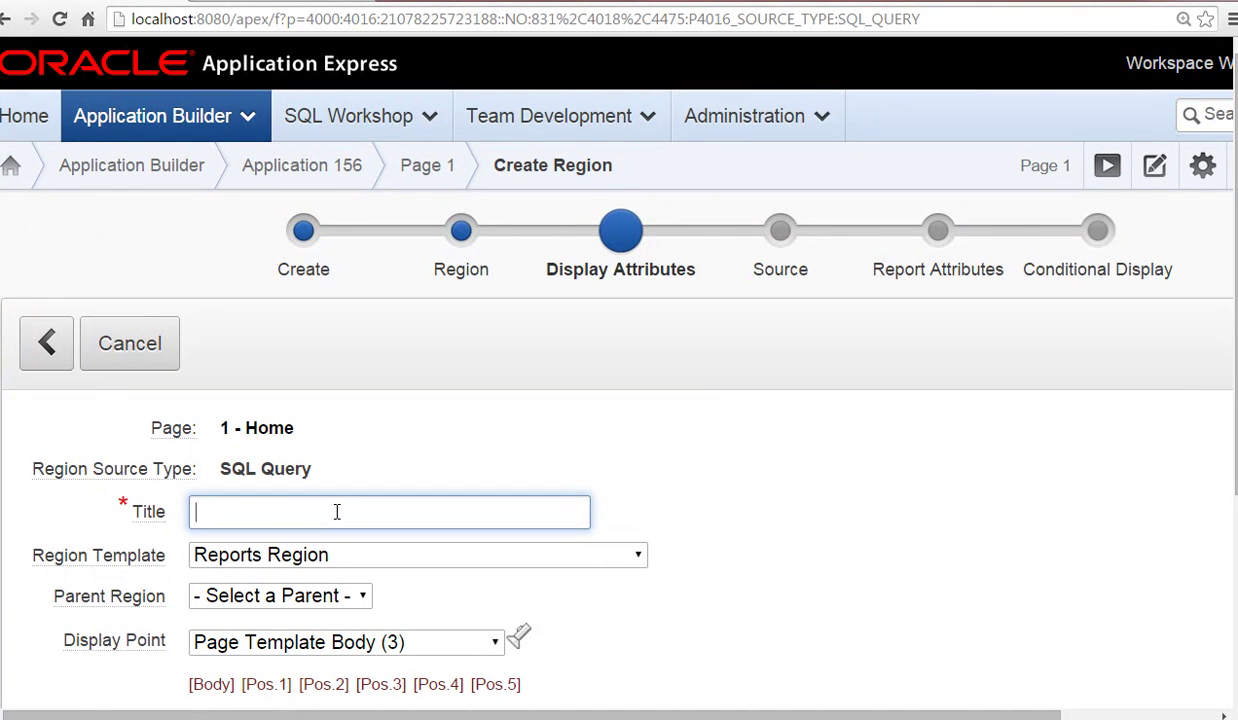
type("Kot")
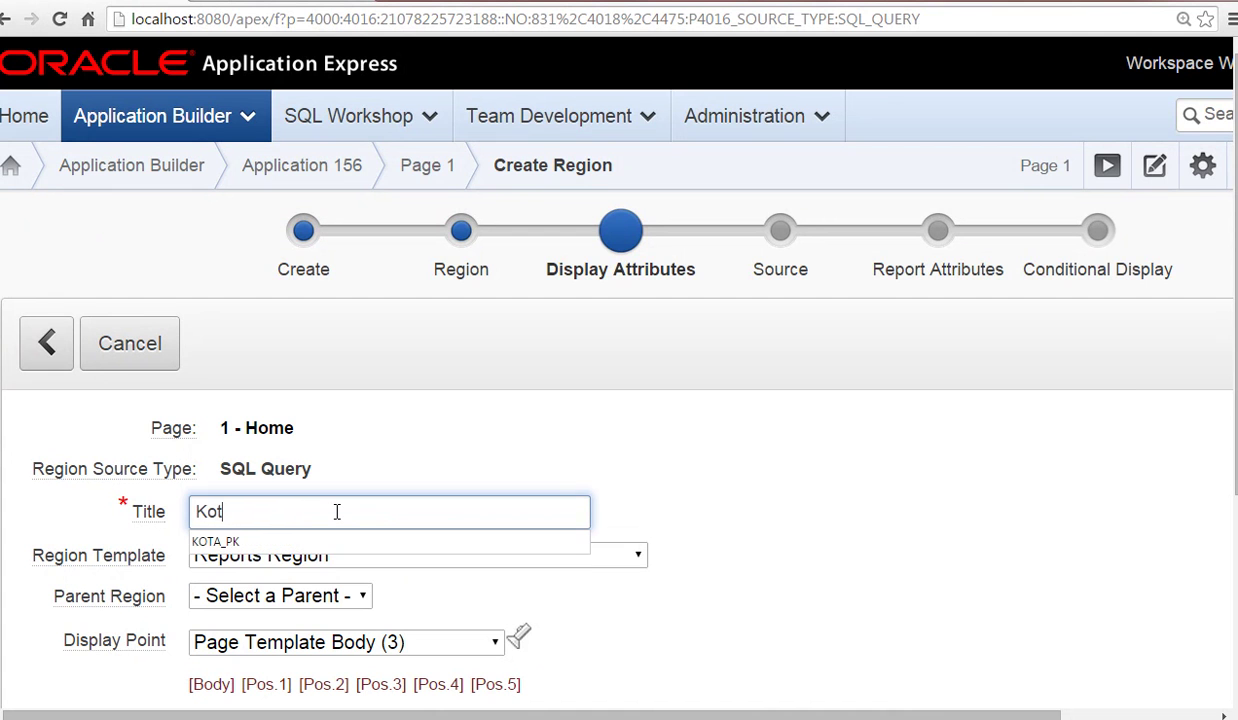
type("a")
key("alt+Tab")
key("alt+Tab")
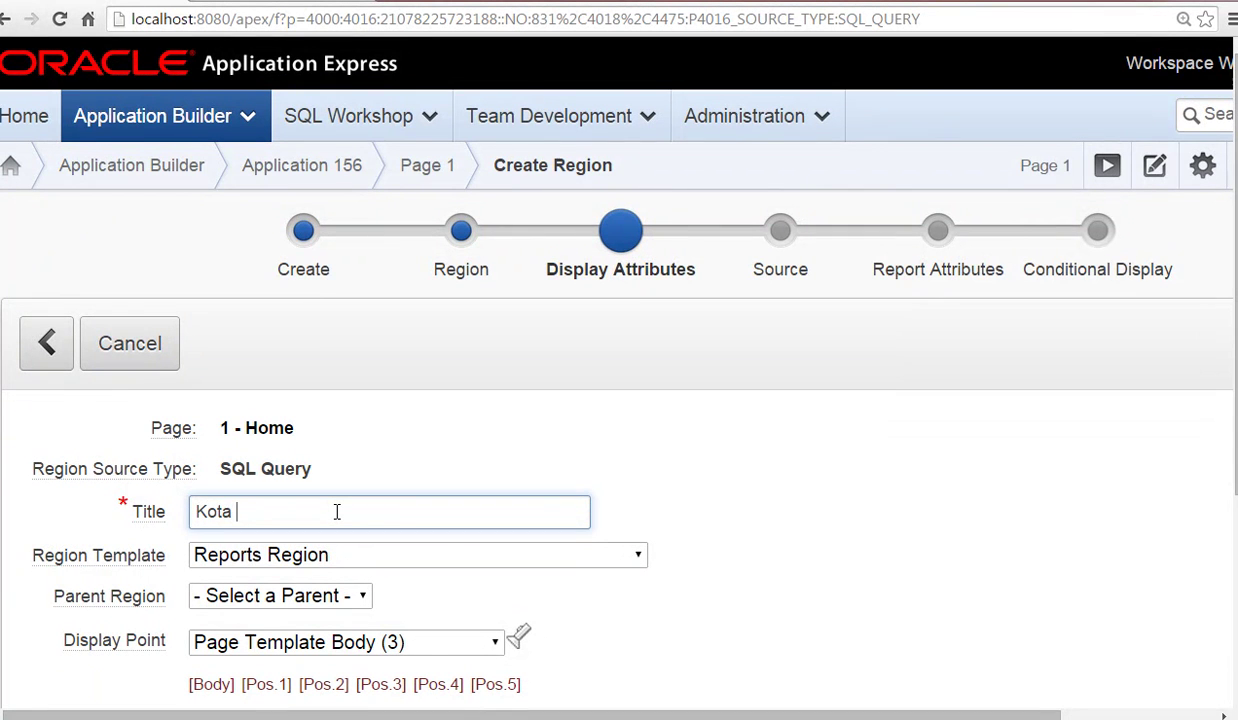
type("dan Sekolah")
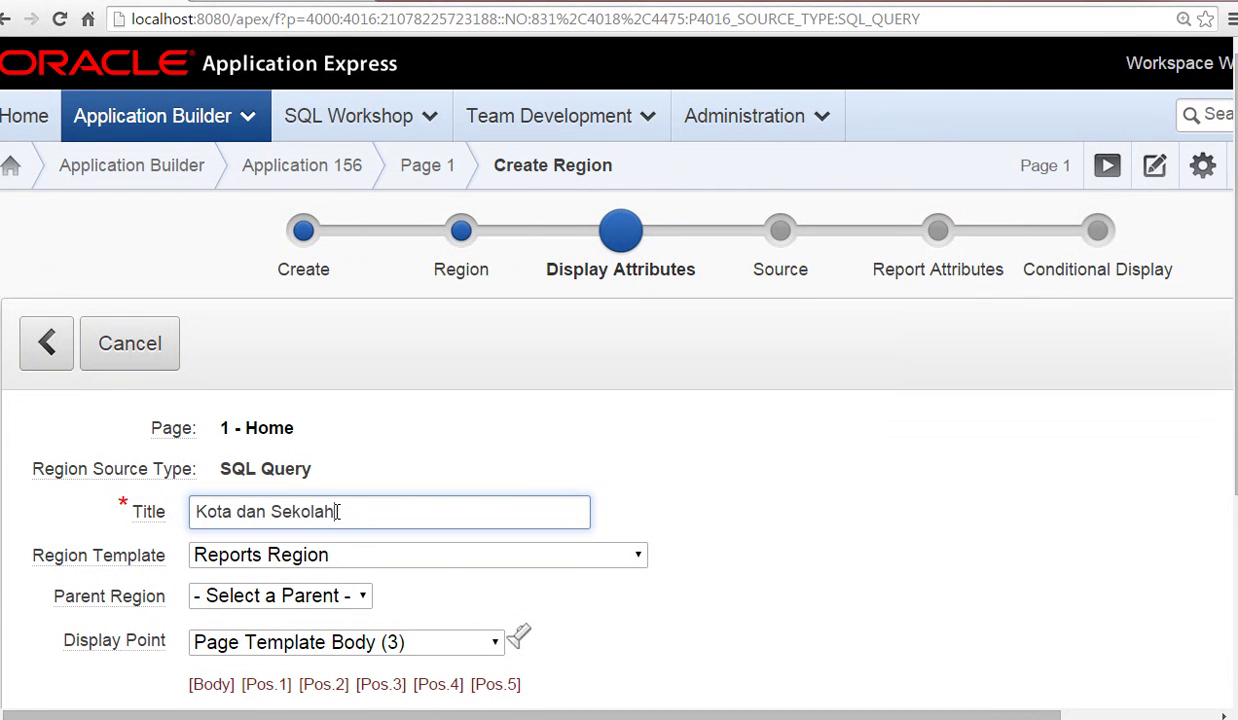
left_click_drag(707, 713, 865, 705)
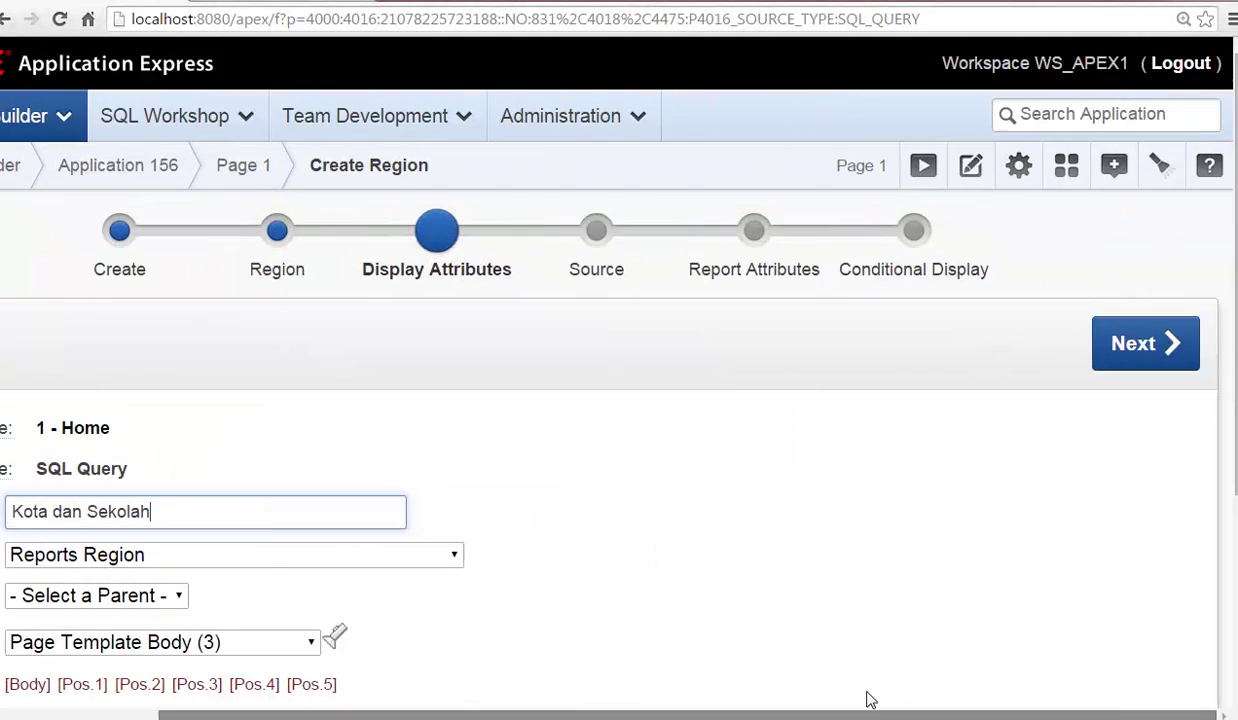
left_click(1122, 333)
Enter the PDF's school-count query on xkota and xsekolah as the source, set Page Items to Submit to P1_CARI, and try to proceed.
left_click(469, 522)
type("SELECT nama_kota, jenjang, count(*) jml FROM xkota a JOIN xsekolah b ON a.kodek=b.kodek WHERE ( INSTR(UPPER(nama_kota),UPPER(NVL(:P1_CARI,nama_kota))) > 0 OR INSTR(UPPER(jenjang),UPPER(NVL(:P1_CARI,jenjang))) > 0 ) GROUP BY nama_kota, jenjang order by 1;")
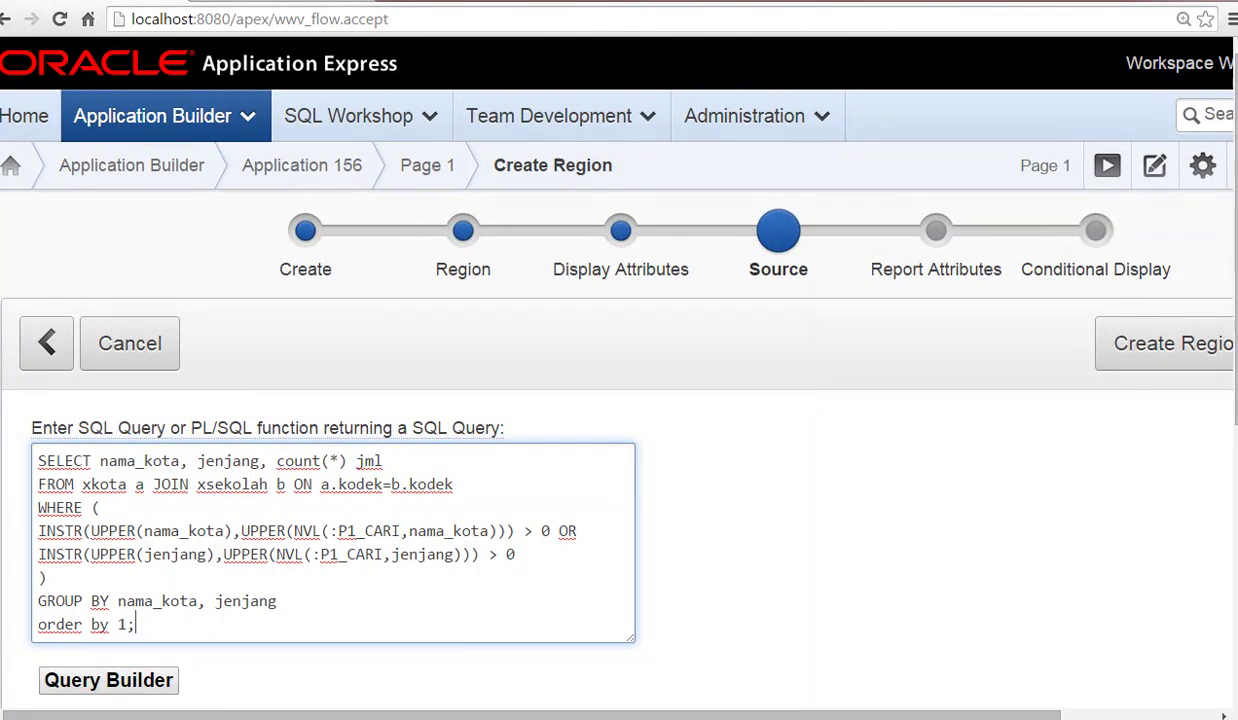
scroll(676, 422, "down", 1)
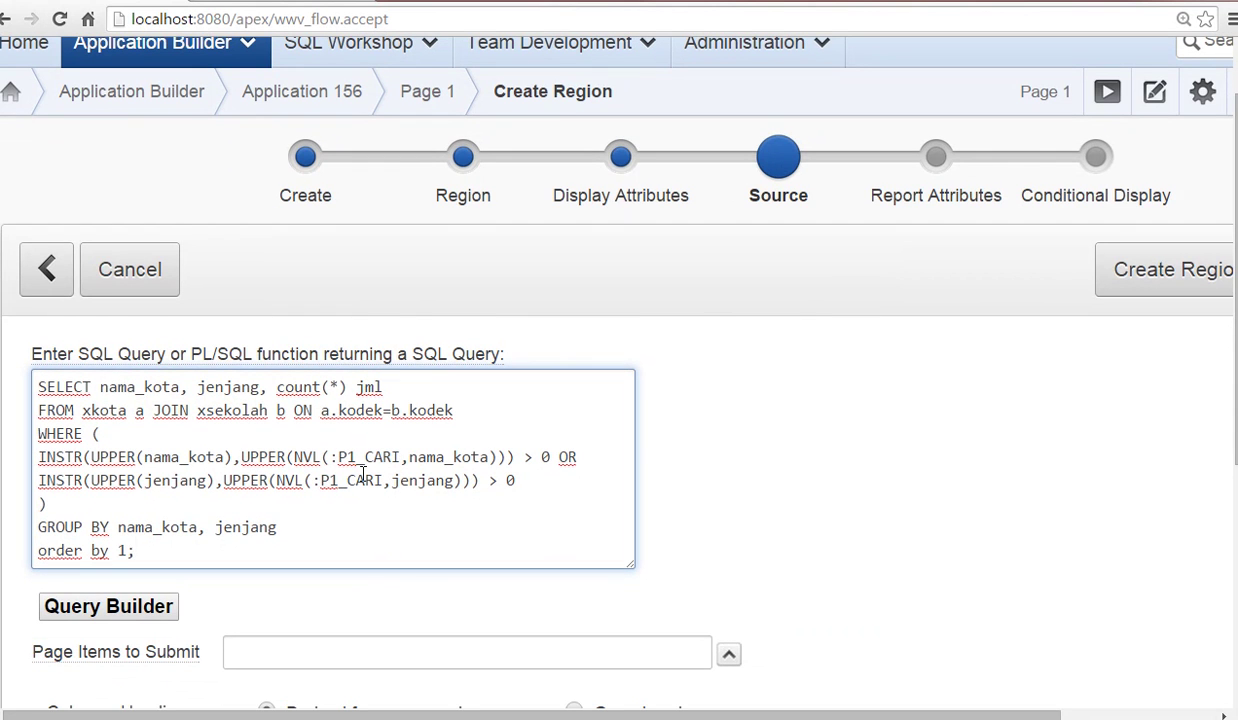
left_click(362, 652)
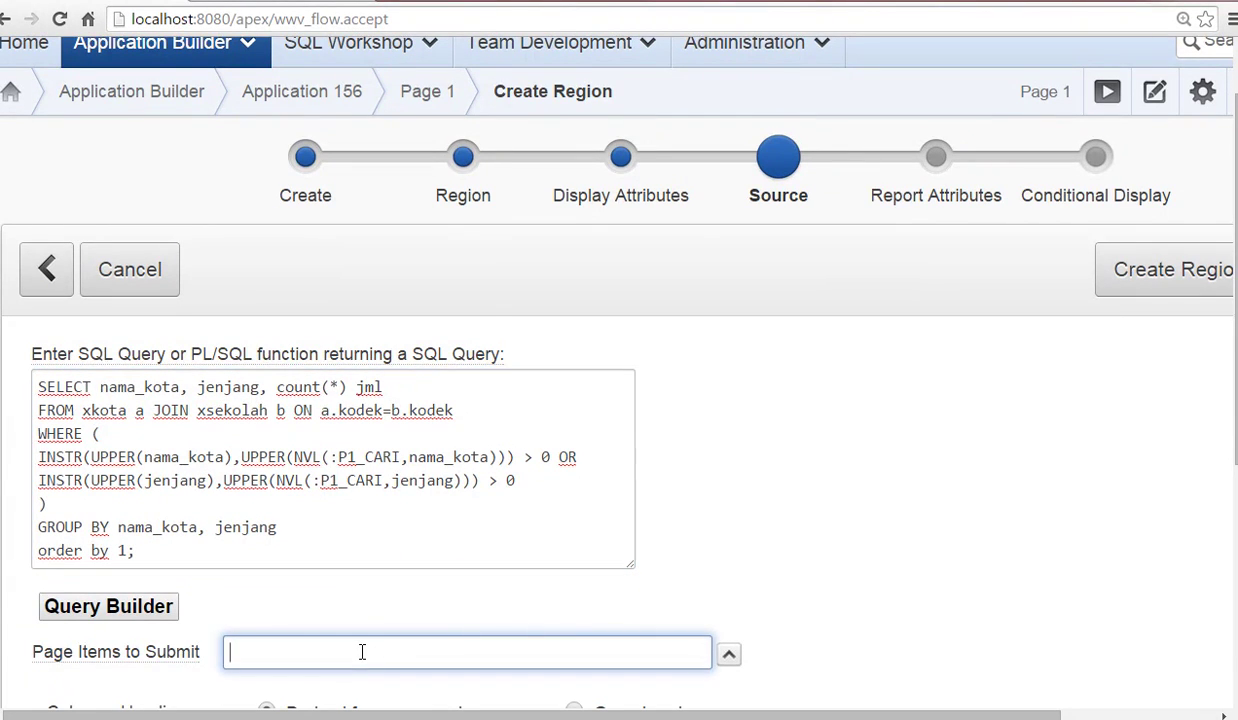
type("P1")
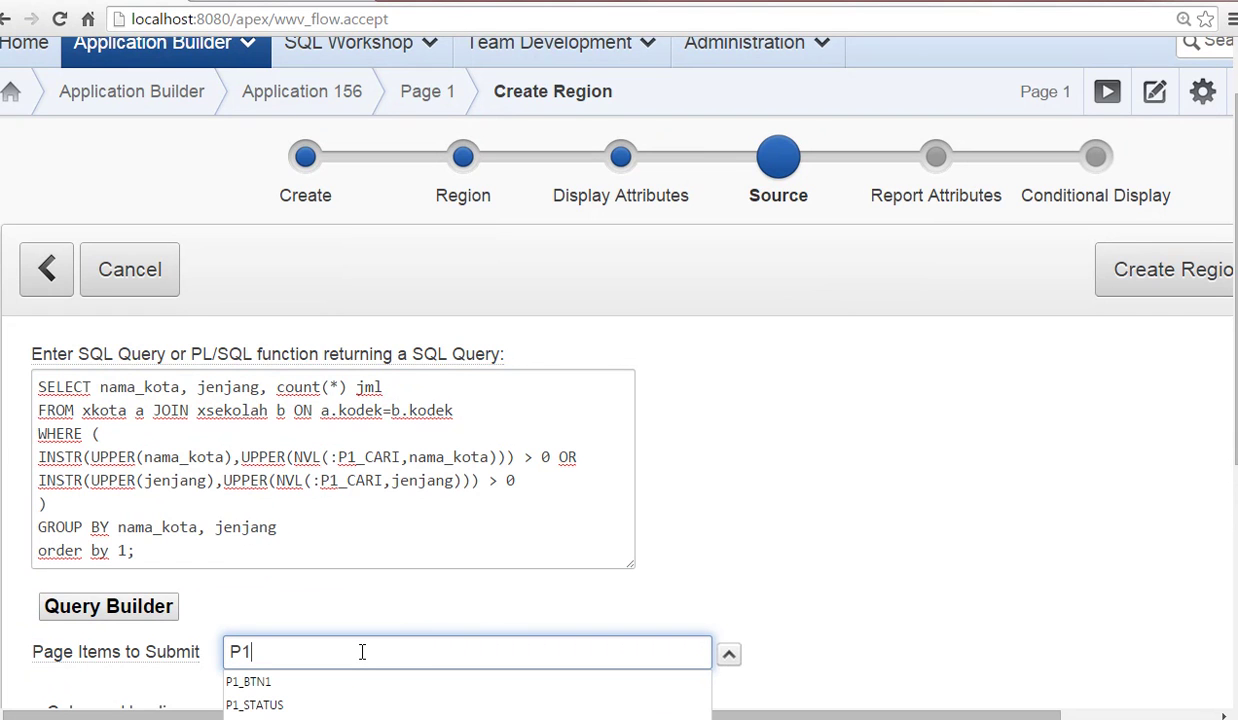
type("_CARI")
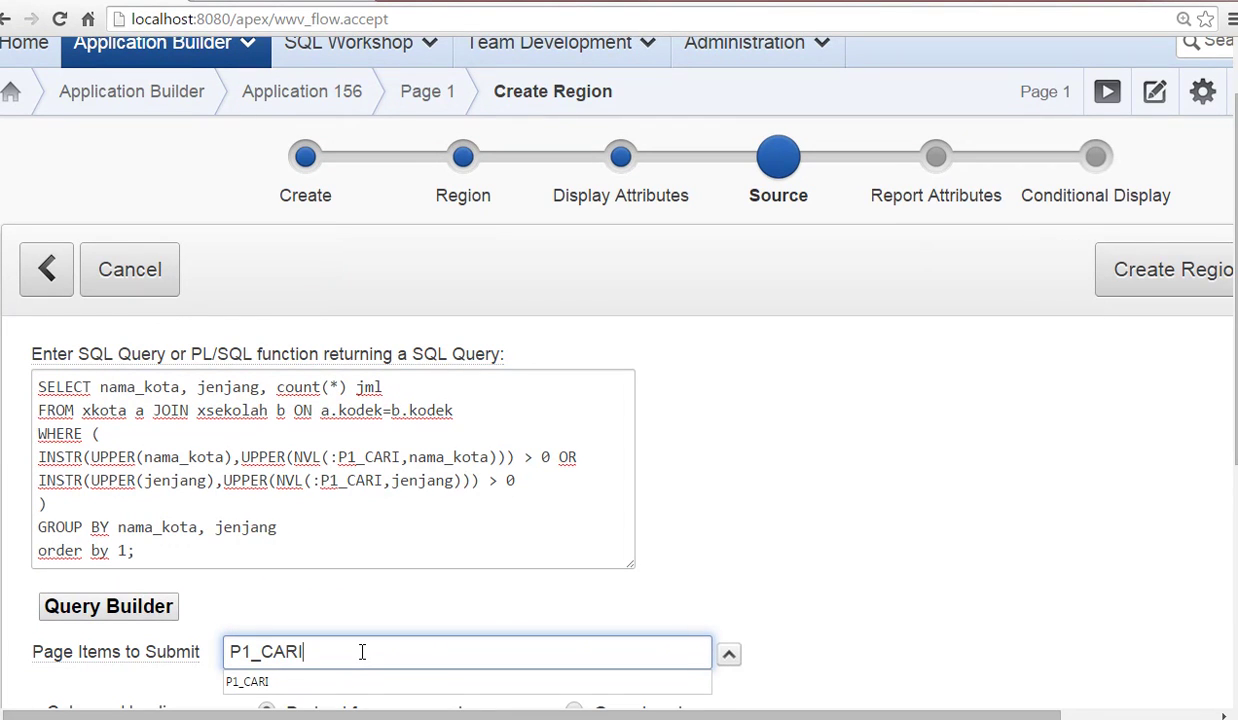
scroll(865, 709, "right", 3)
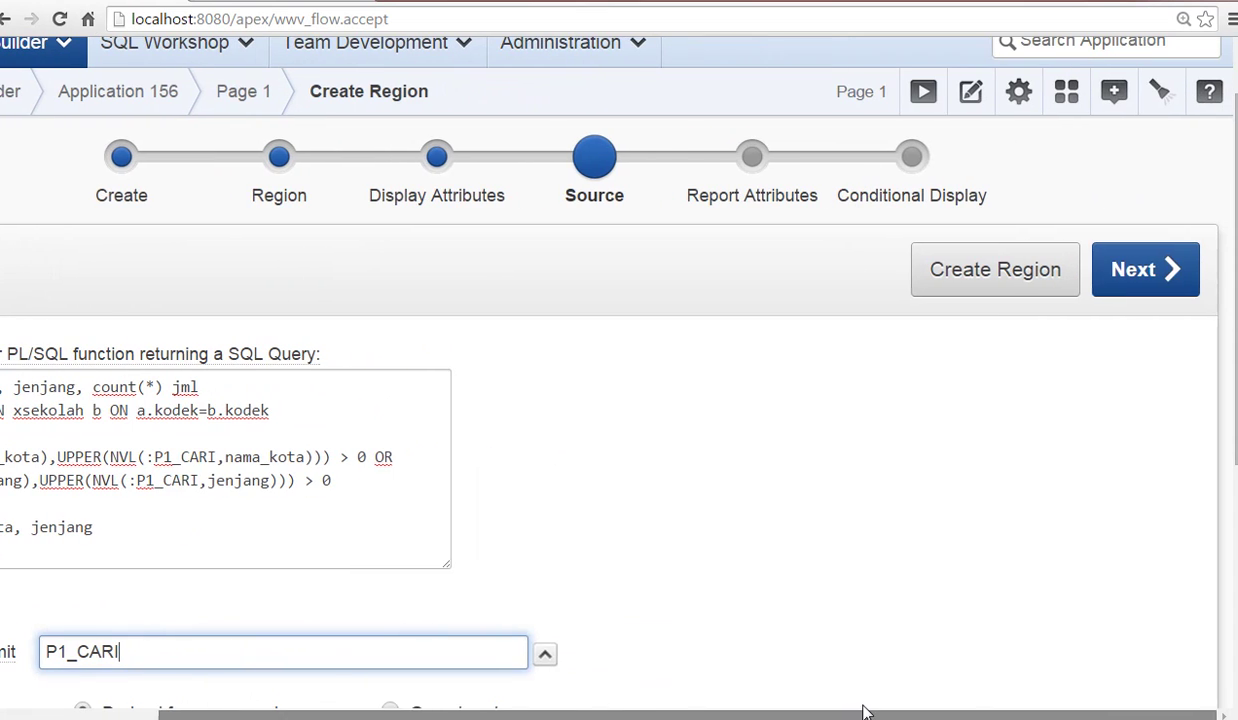
left_click(1093, 281)
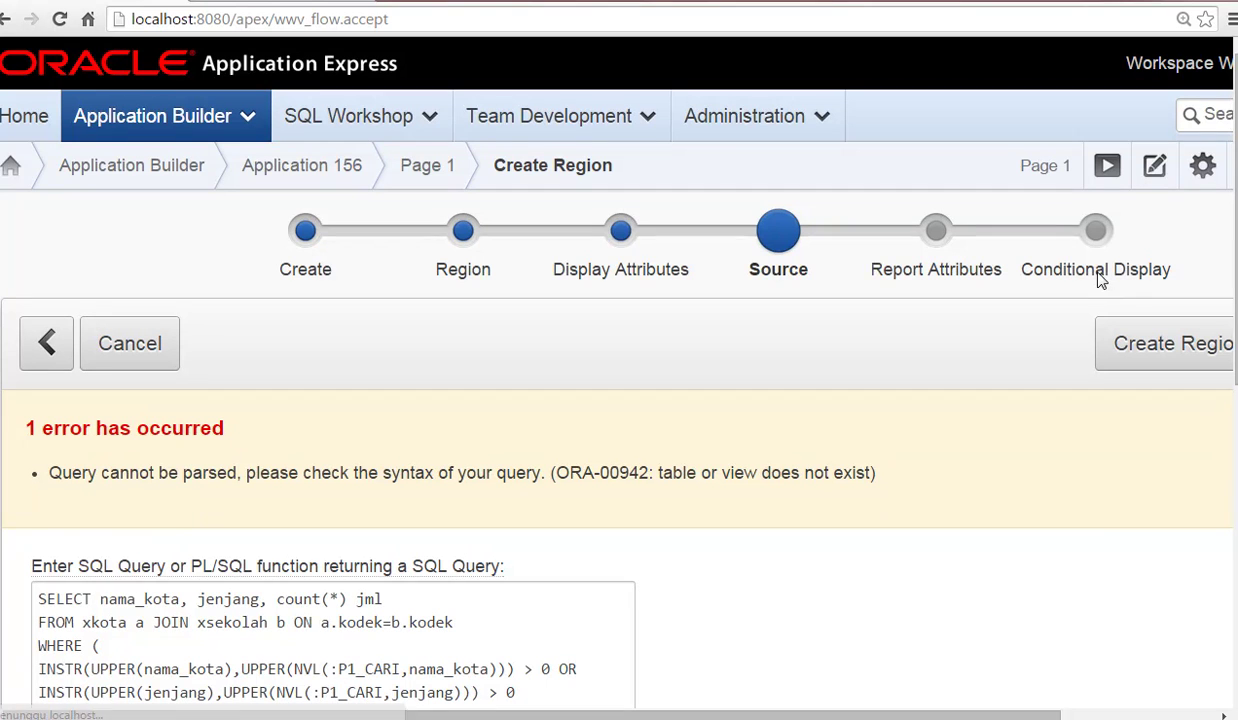
Change the query's table names to kota and sekolah and proceed to the report attributes.
scroll(1083, 483, "down", 3)
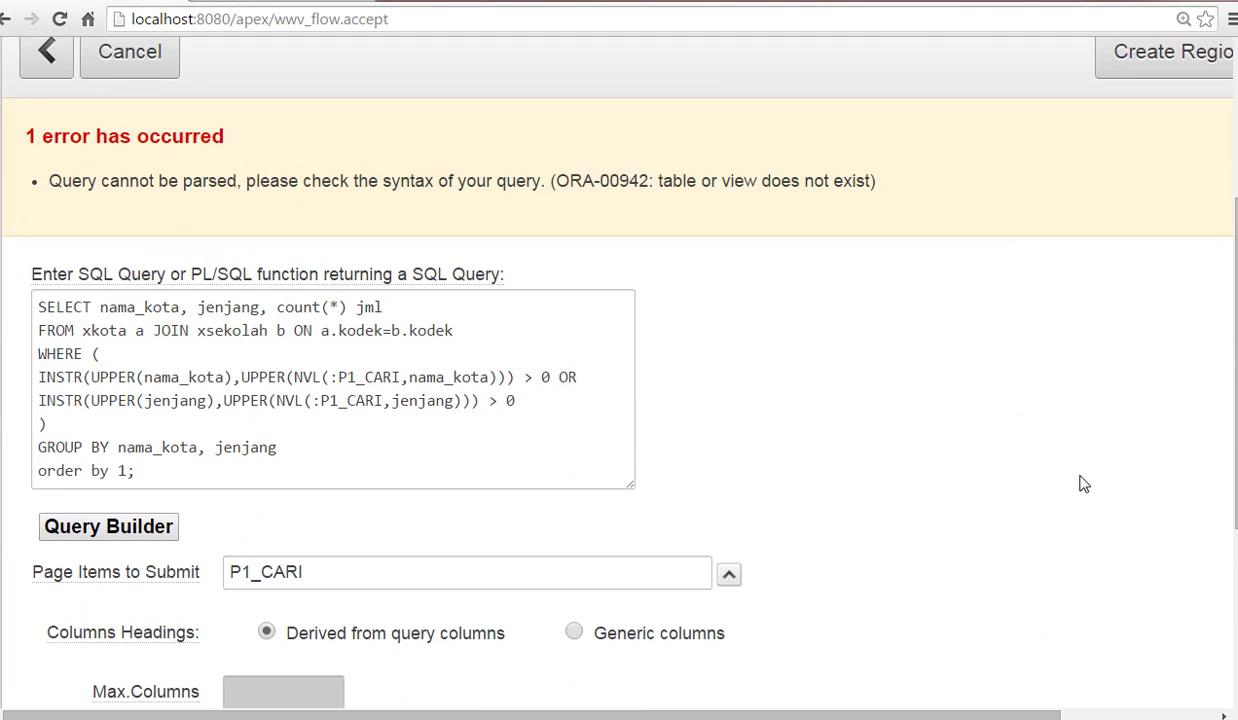
left_click(90, 334)
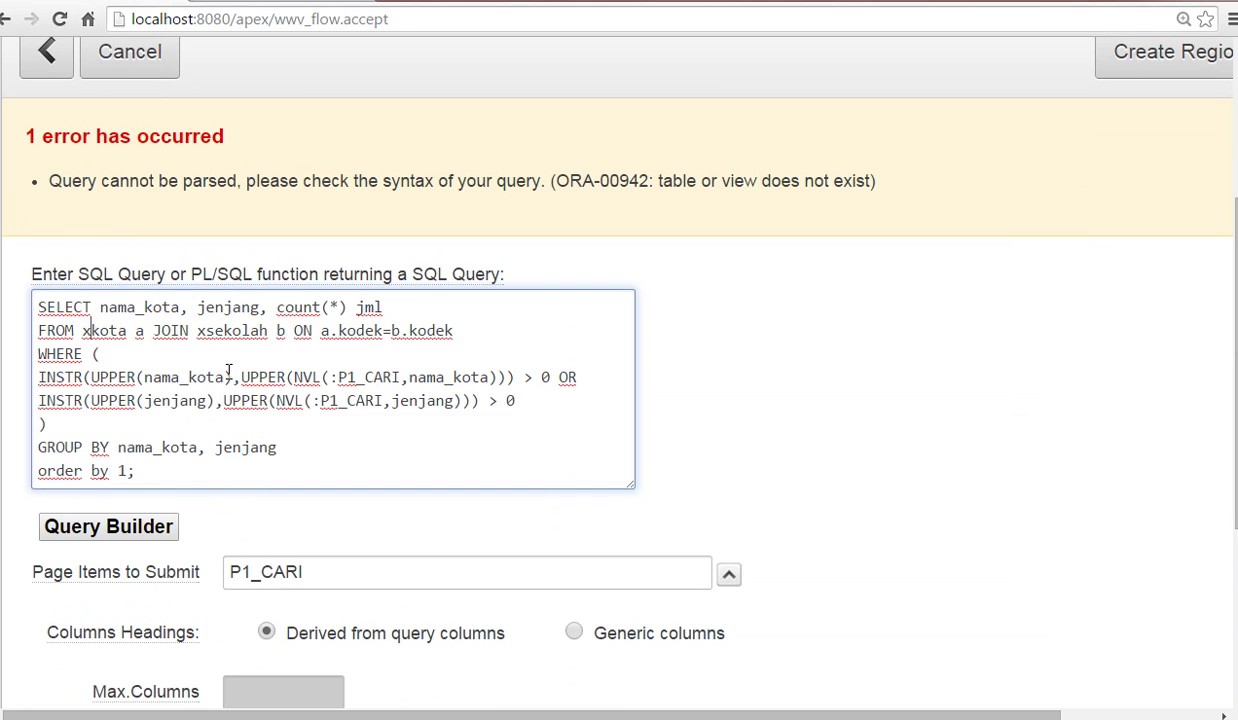
key("BackSpace")
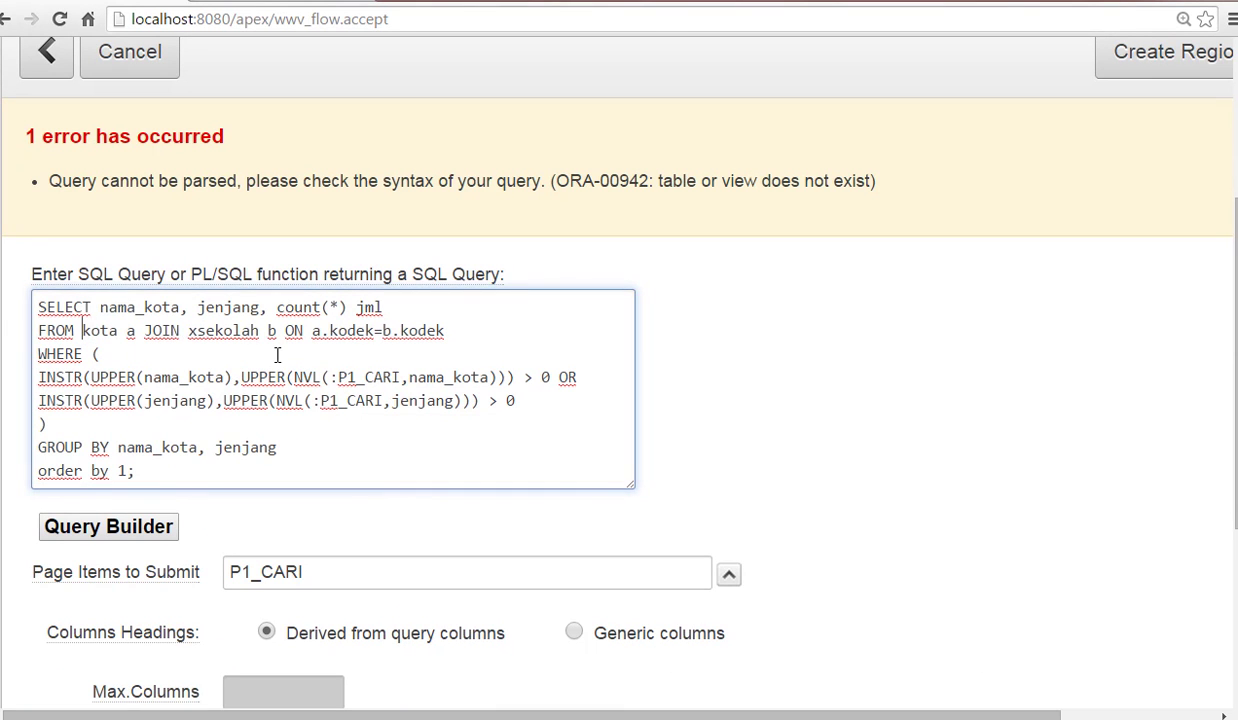
left_click(199, 333)
key("BackSpace")
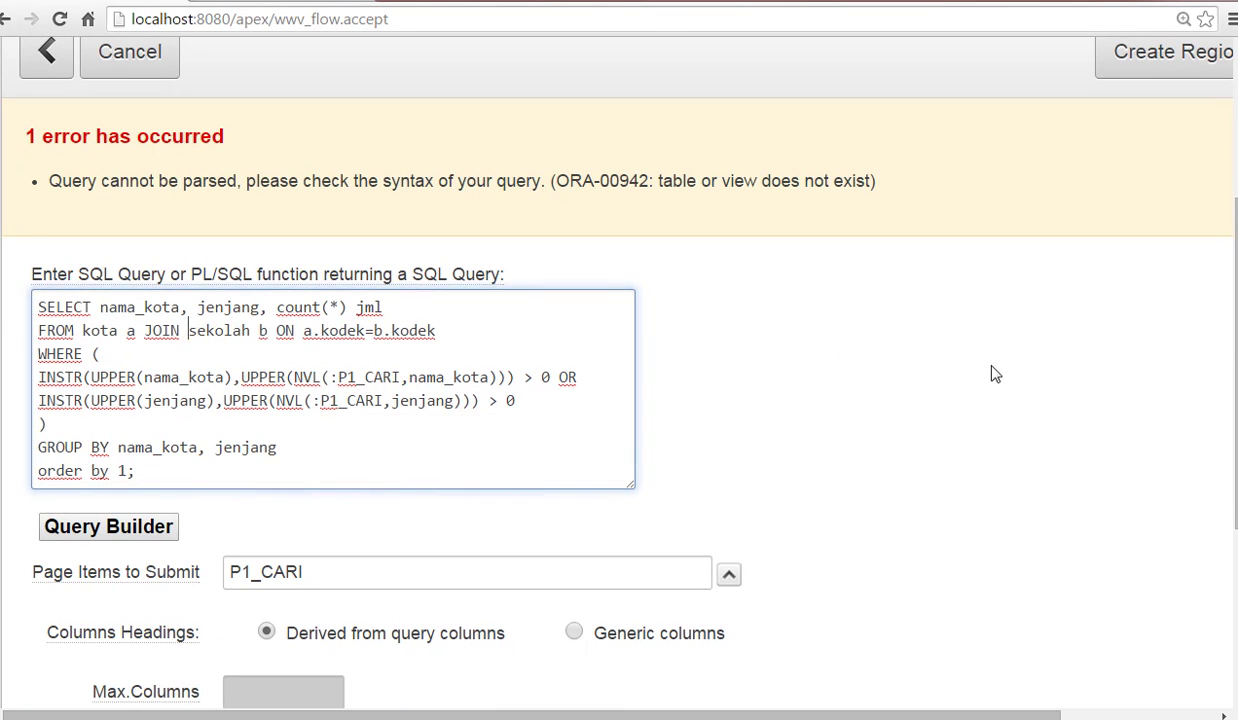
scroll(995, 374, "up", 2)
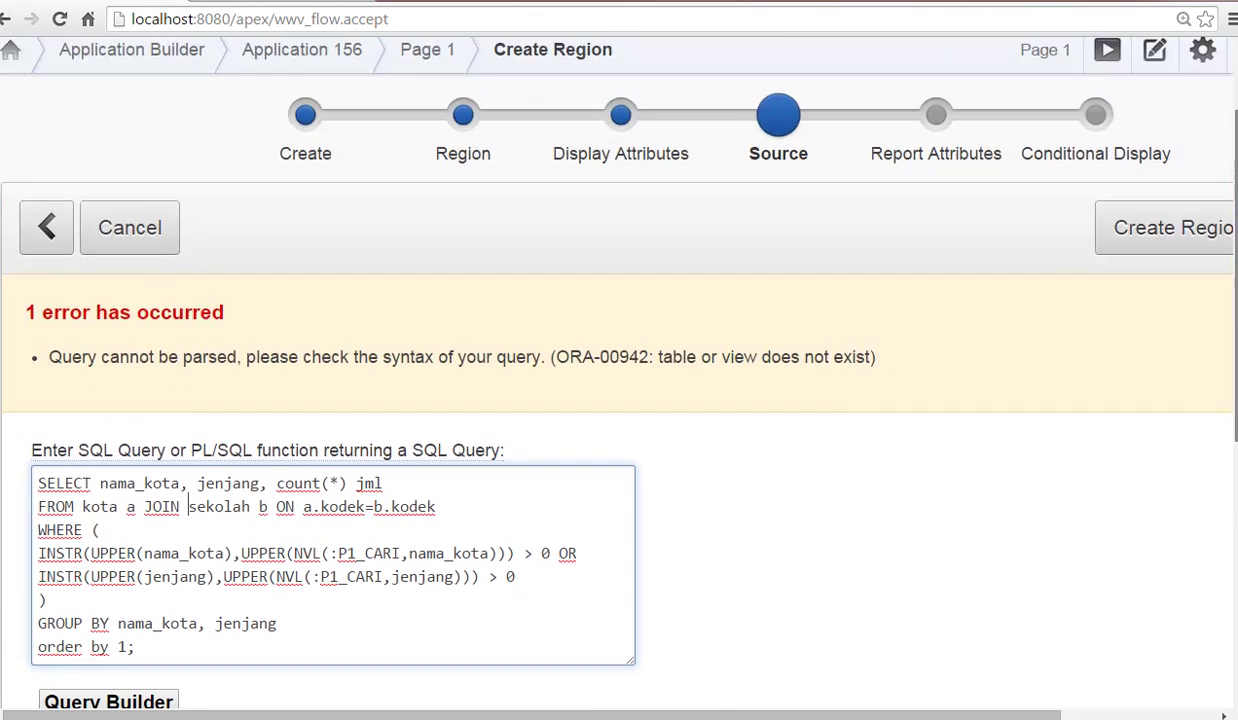
scroll(1045, 688, "right", 3)
left_click(1150, 268)
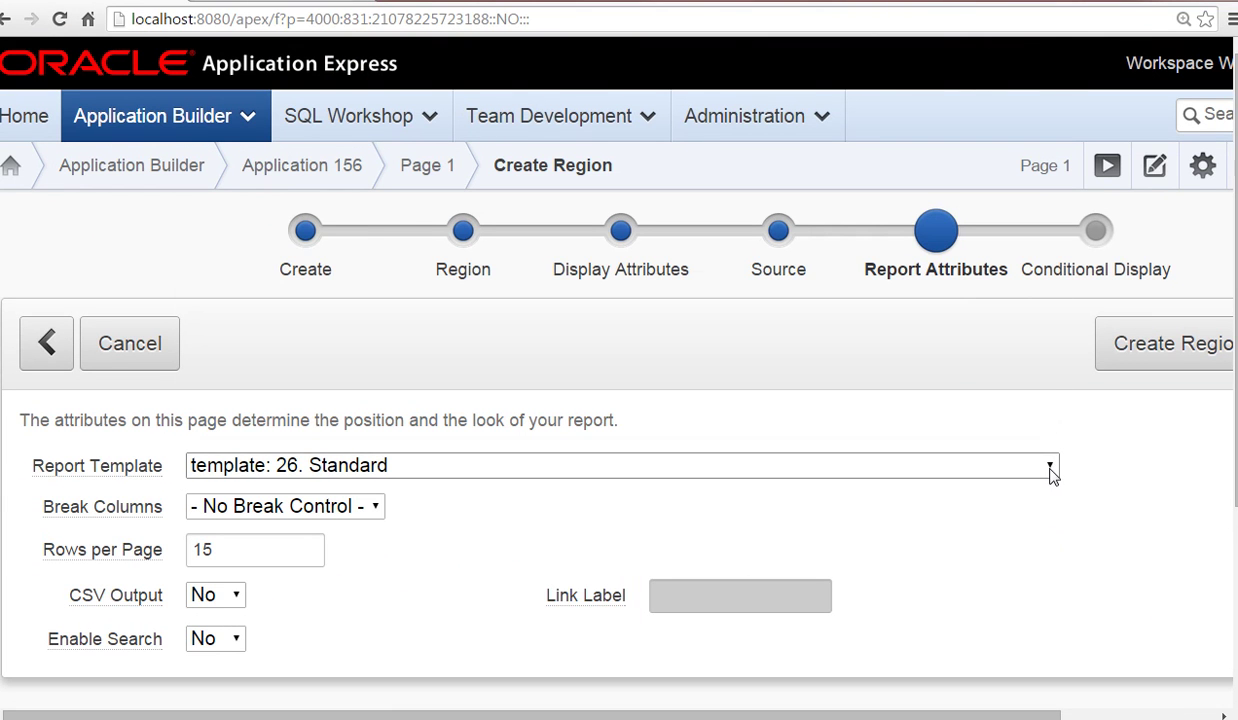
Review the reference PDF's instructions for the P1_CARI item, break formatting and column attributes, and return to the region wizard.
key("alt+Tab")
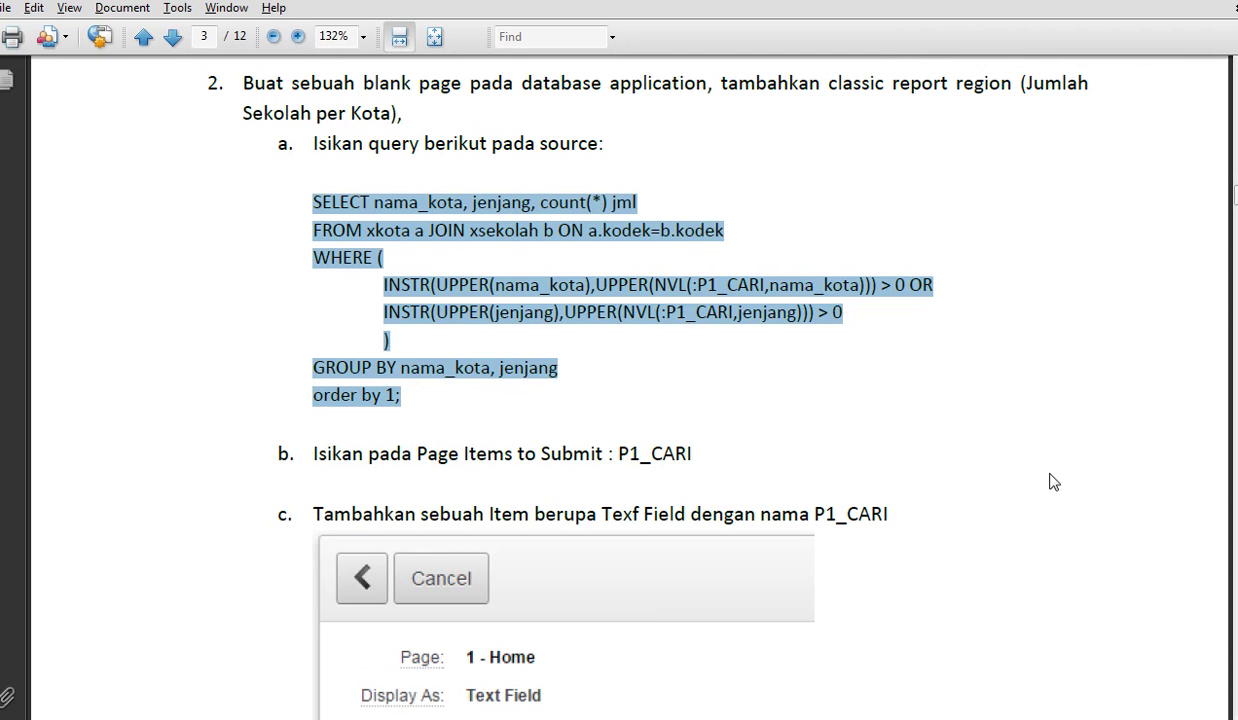
scroll(1053, 481, "down", 10)
scroll(1053, 487, "down", 20)
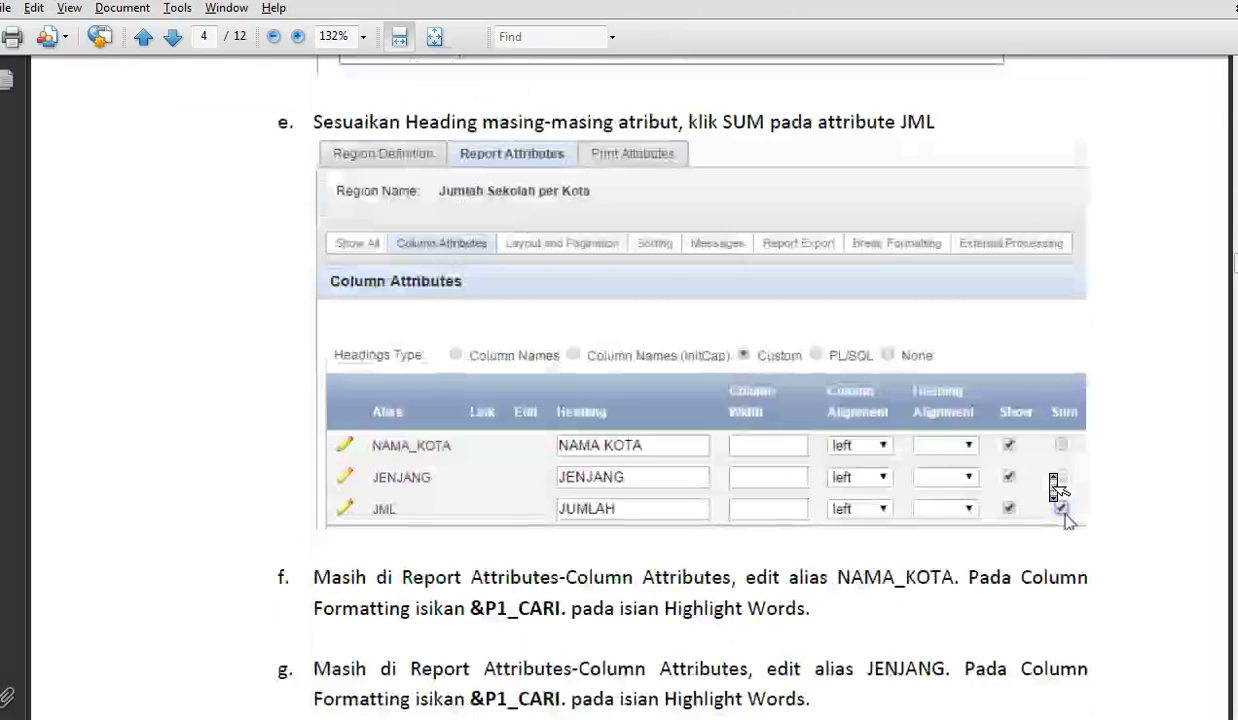
scroll(1053, 487, "down", 17)
scroll(1053, 487, "up", 6)
scroll(1053, 487, "up", 20)
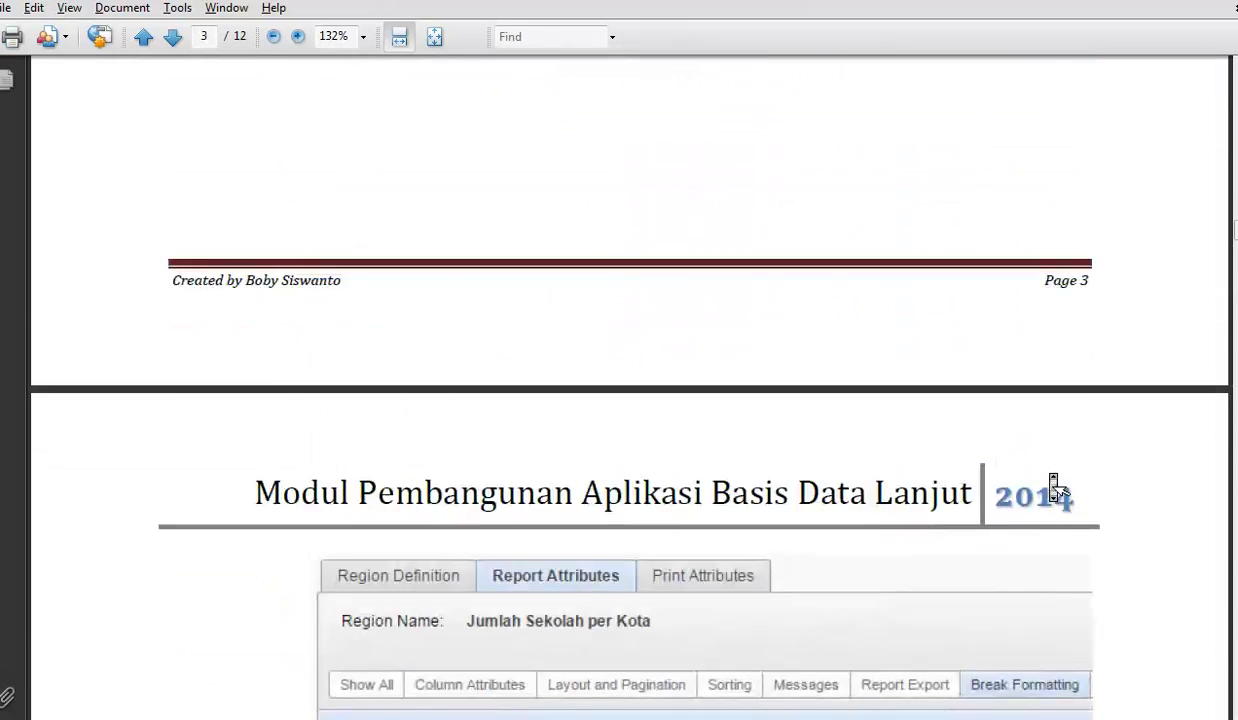
scroll(1055, 487, "up", 10)
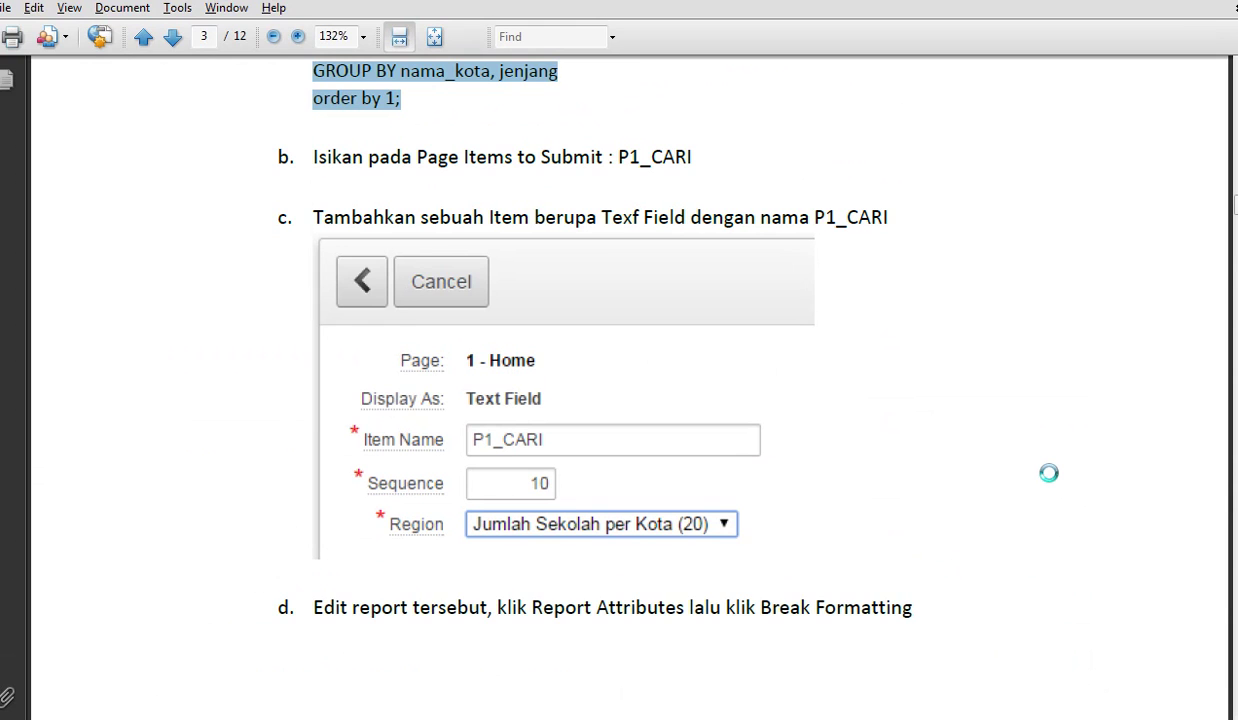
key("alt+Tab")
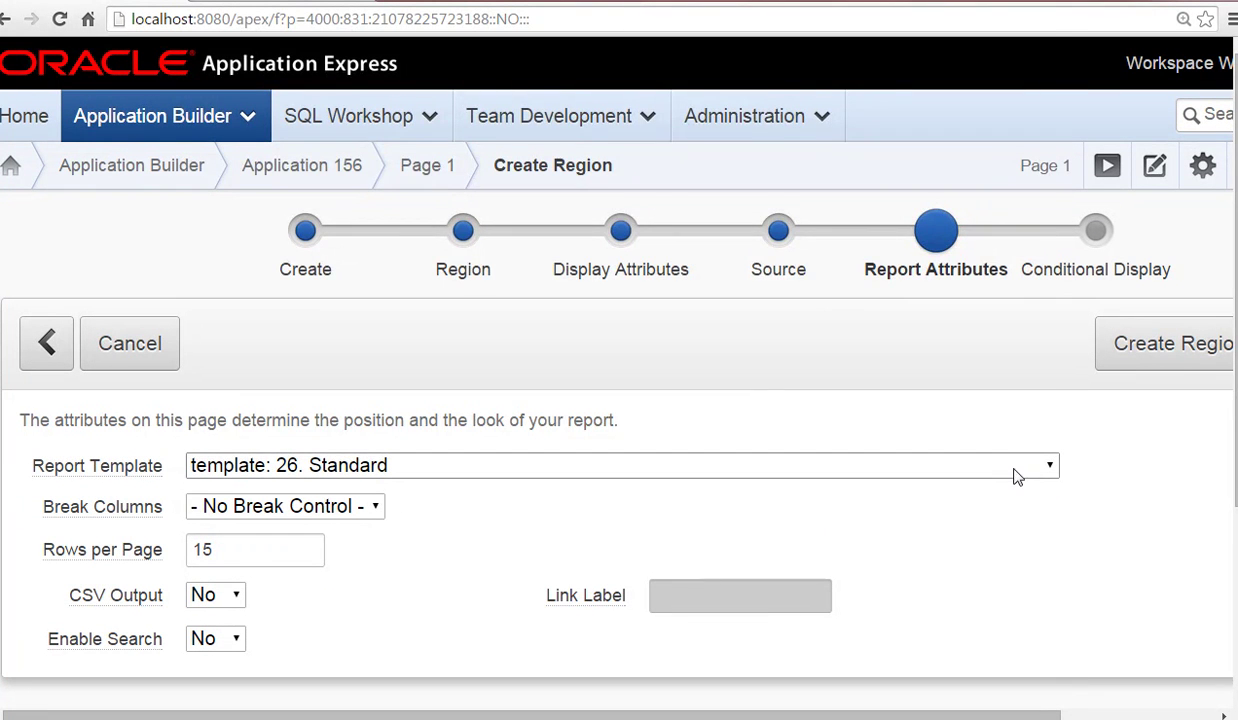
Set the report template to default: Look 3 and create the Kota dan Sekolah region without a display condition.
left_click(1015, 470)
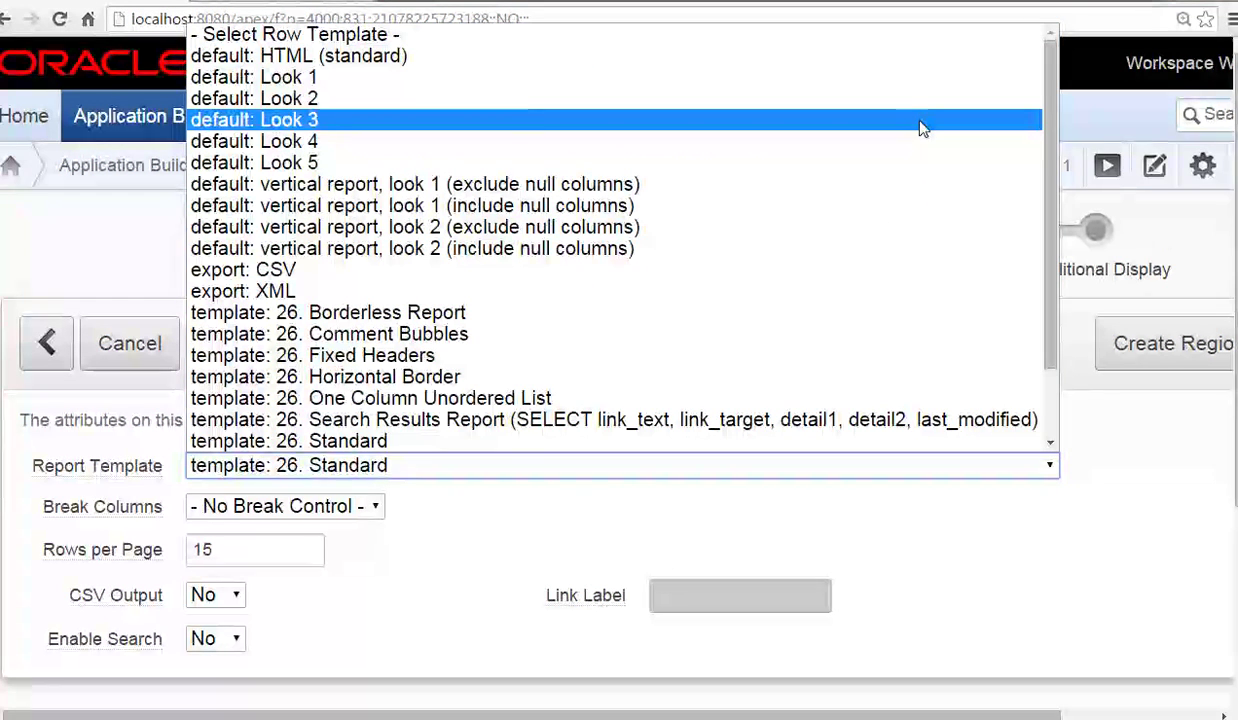
left_click(922, 124)
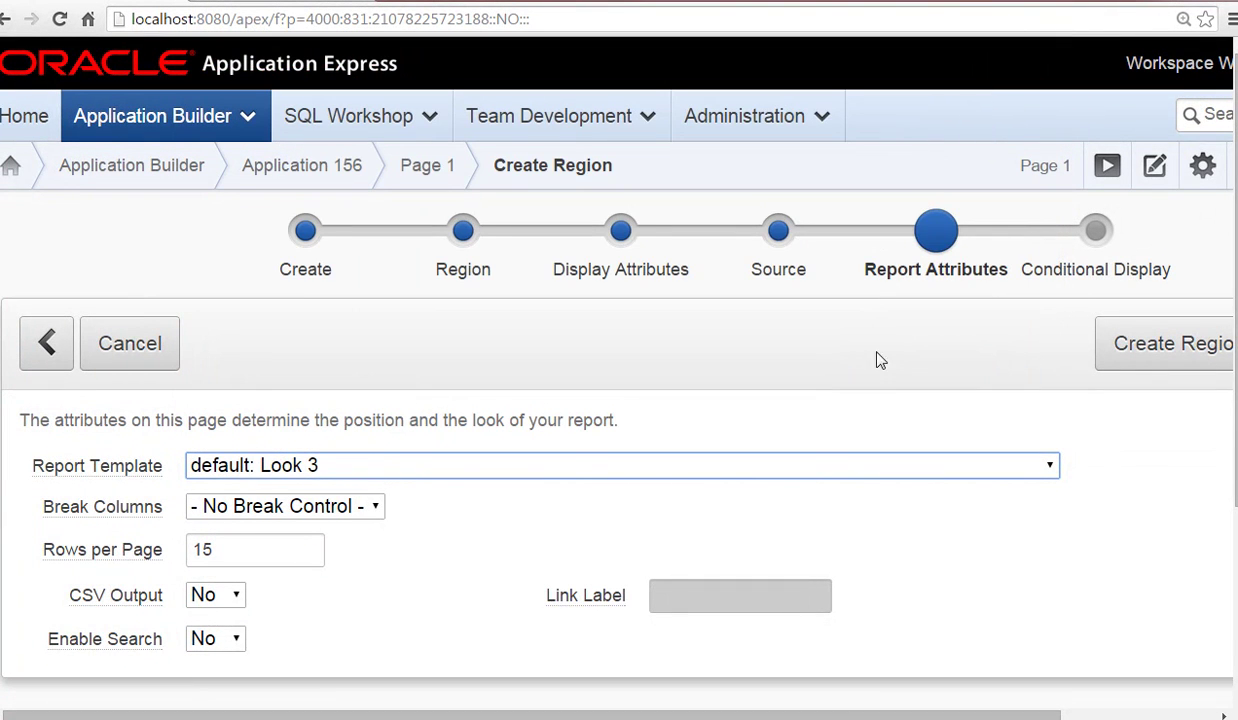
left_click_drag(860, 716, 1003, 716)
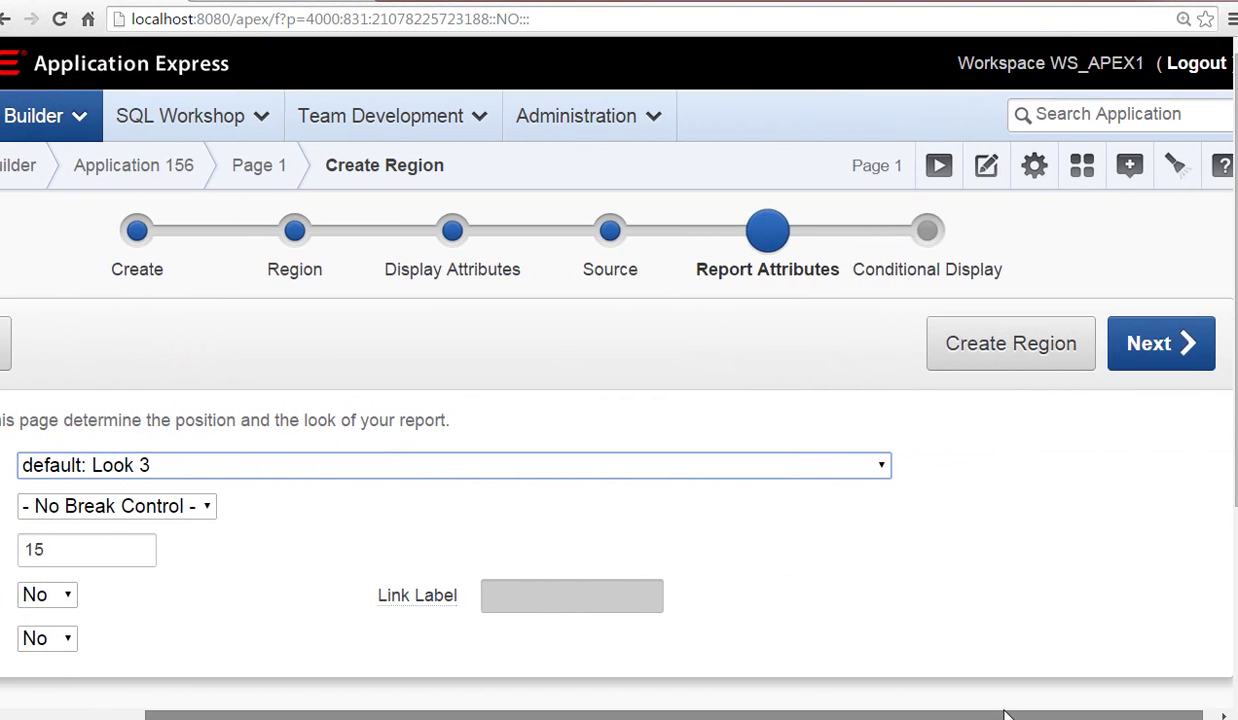
left_click(1155, 345)
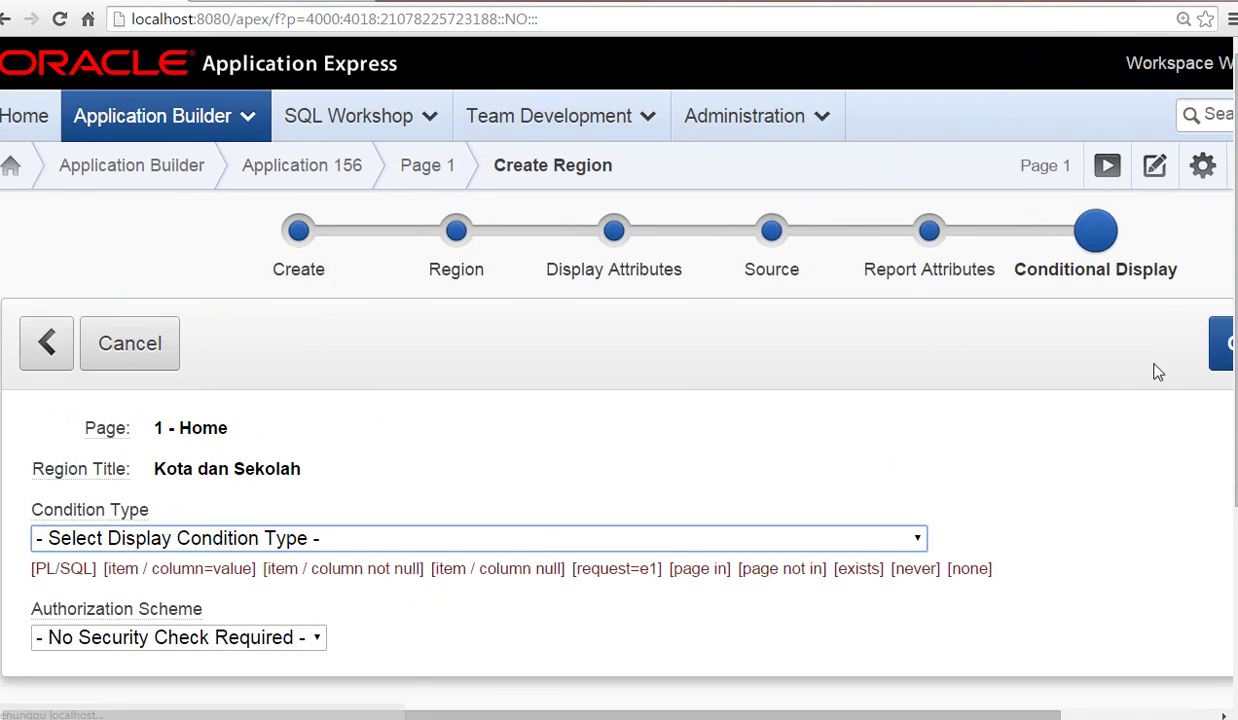
scroll(1155, 505, "right", 3)
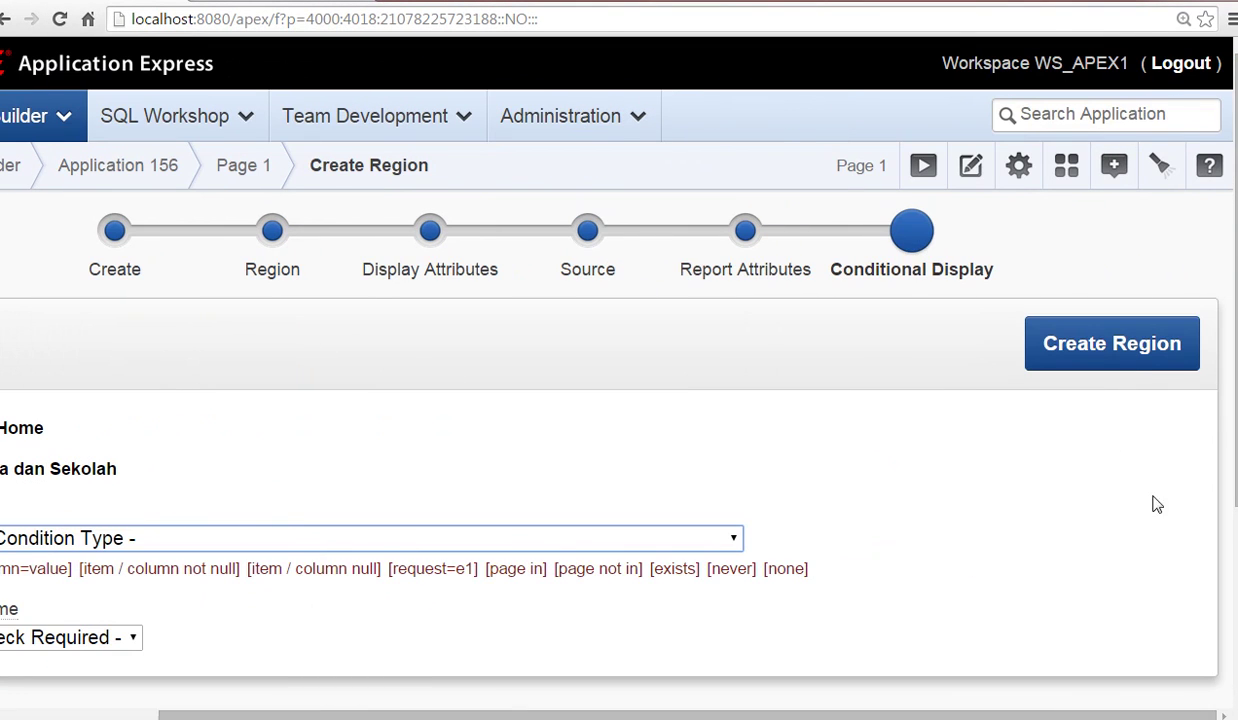
left_click(1128, 355)
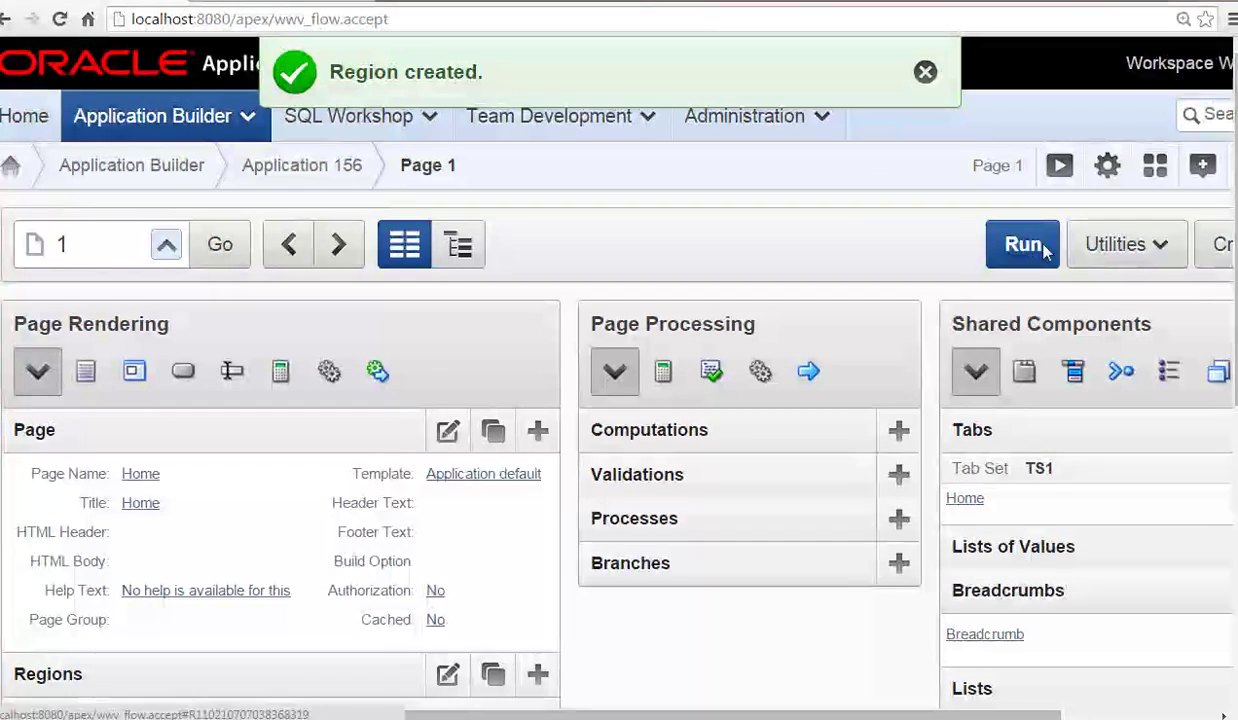
Run page 1 to view the report and check the reference PDF for the instructions that follow the region's creation.
left_click(1037, 248)
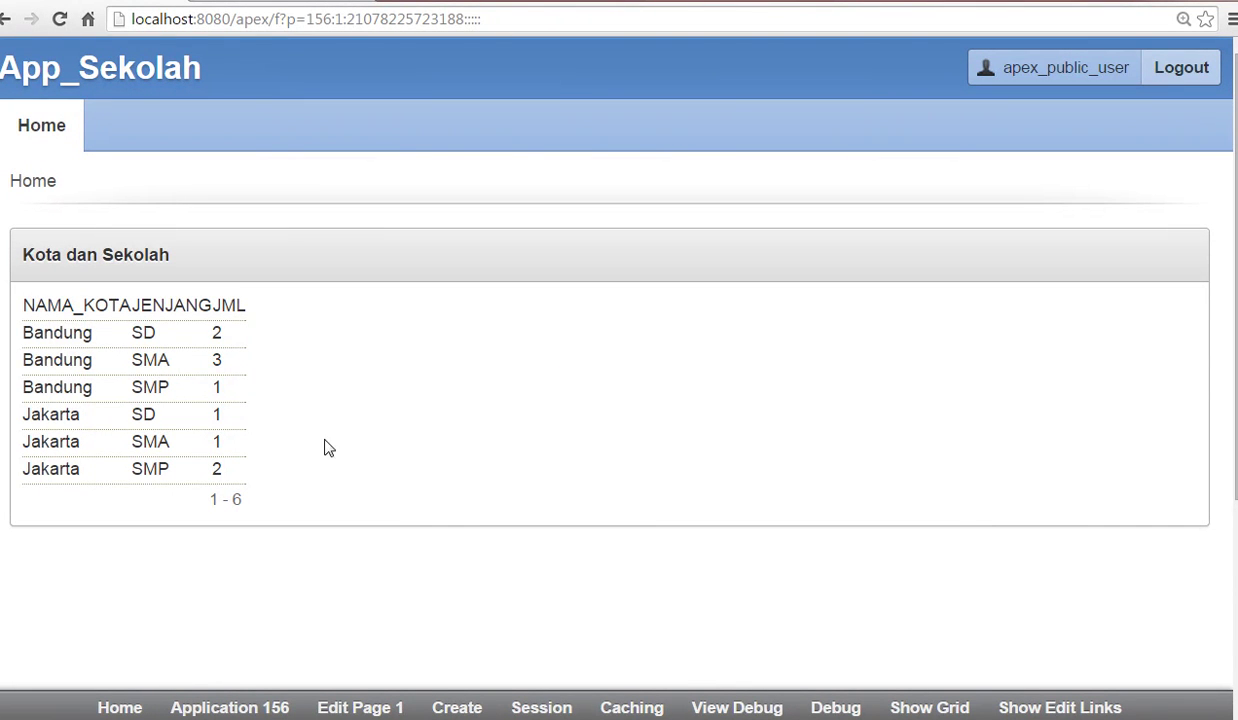
key("alt+Tab")
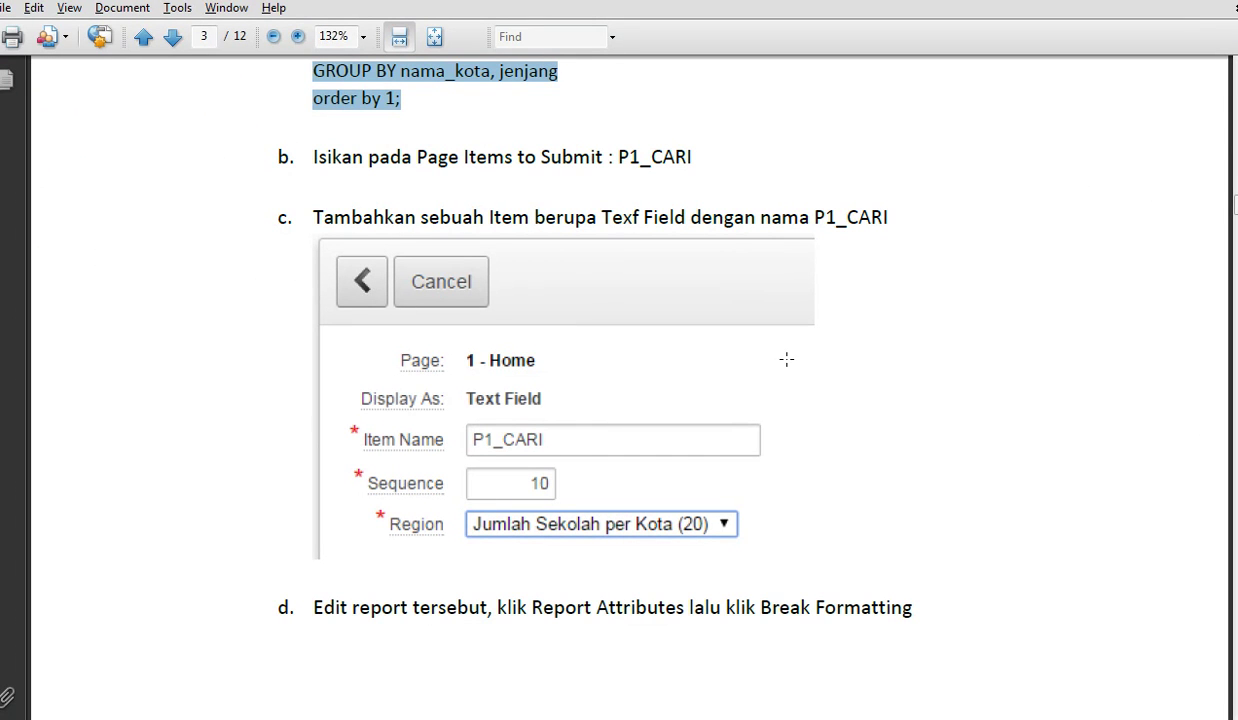
scroll(787, 359, "down", 10)
scroll(790, 373, "up", 10)
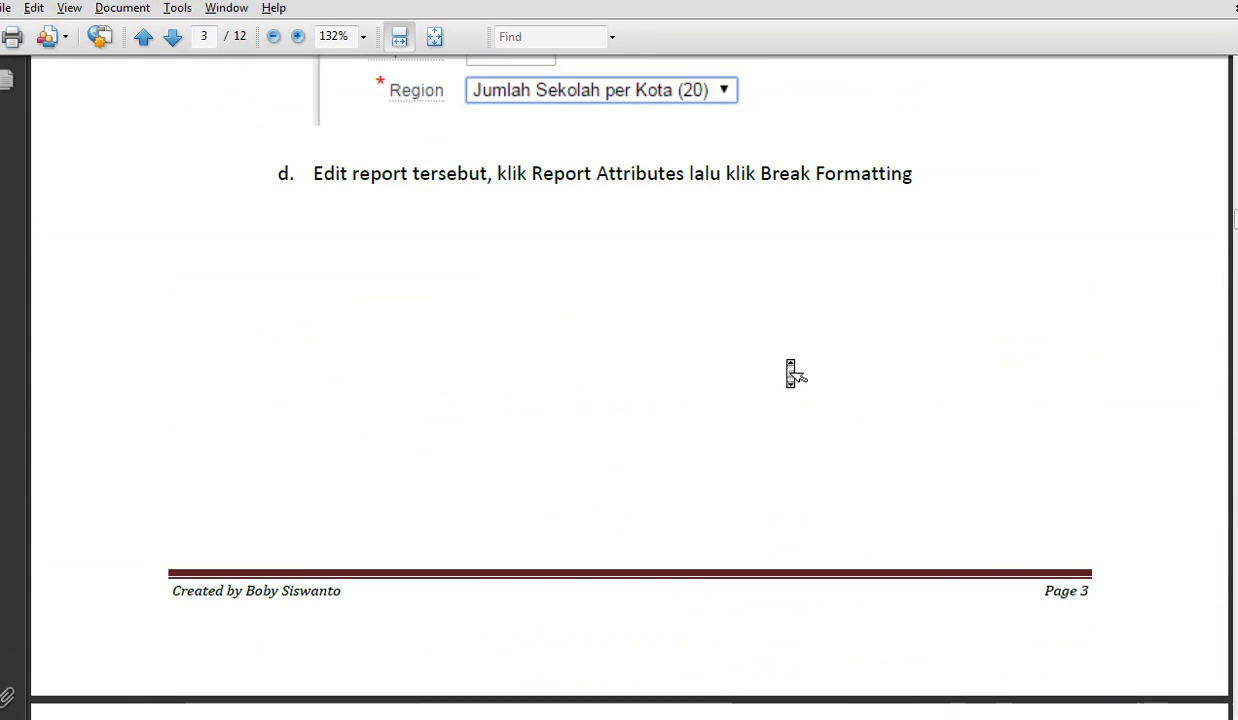
scroll(790, 373, "down", 1)
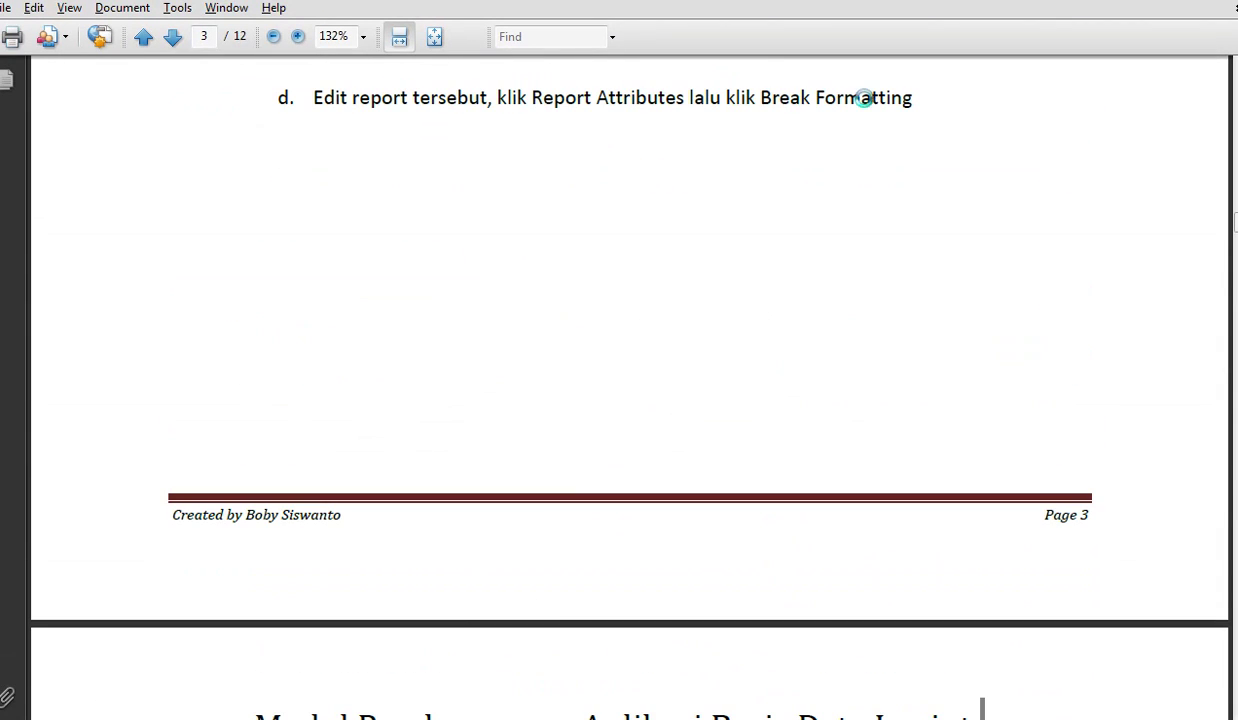
scroll(918, 143, "down", 1)
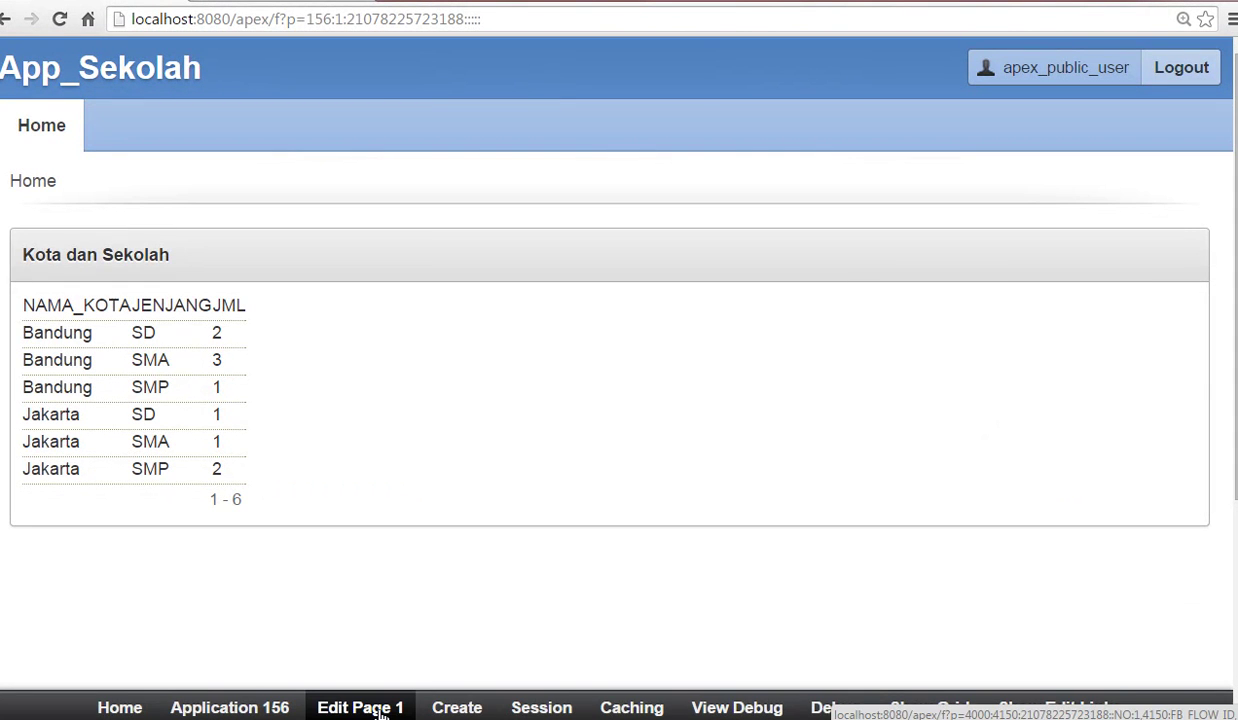
Return to editing page 1 and start creating a new page item of the Text Field type.
left_click(379, 708)
scroll(672, 638, "down", 5)
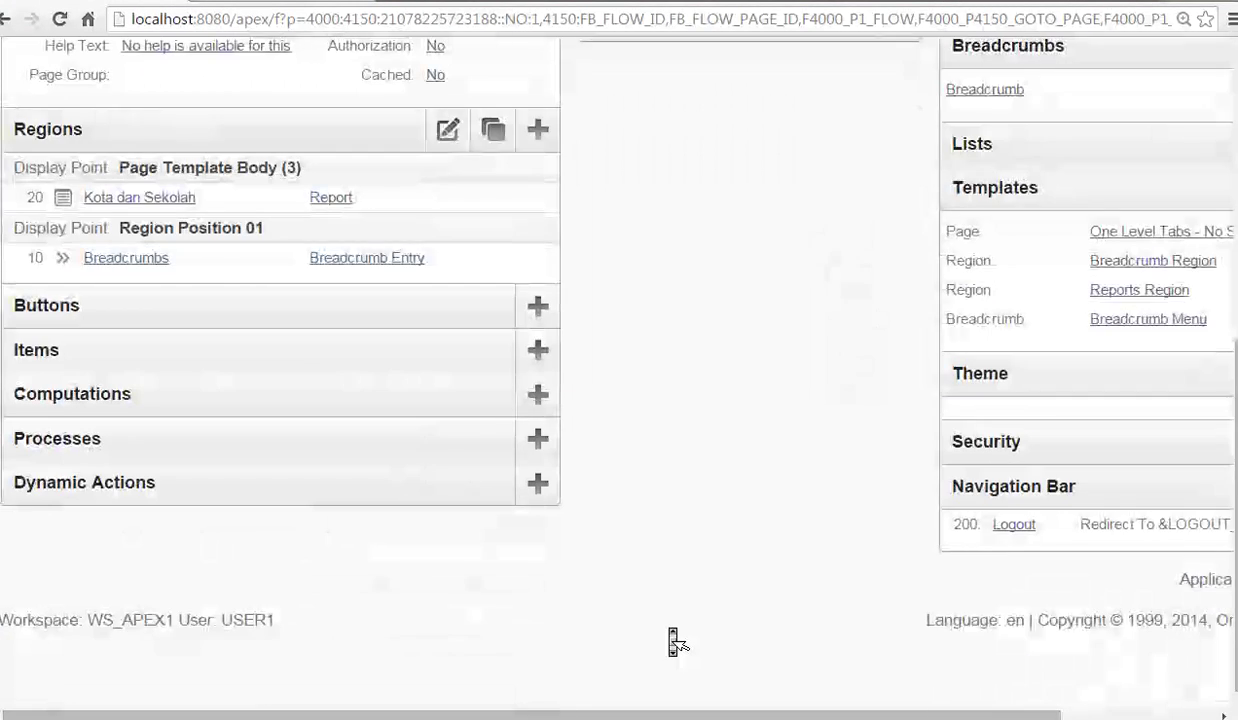
left_click(538, 354)
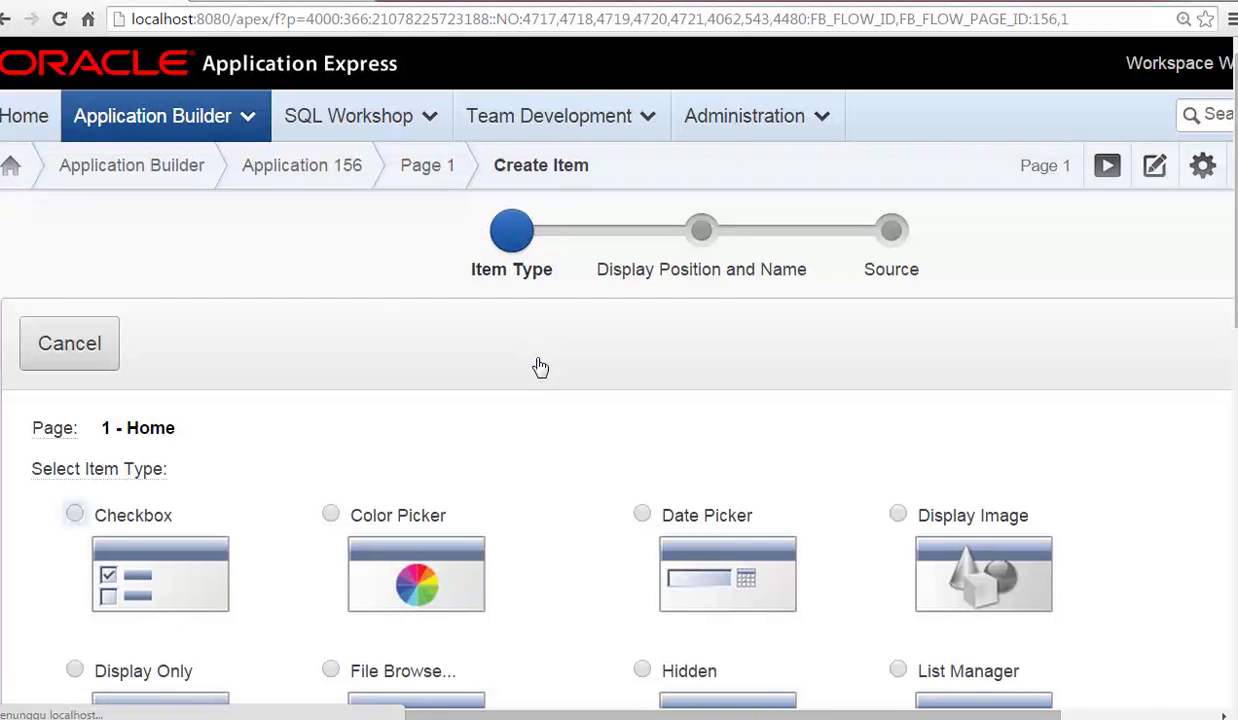
scroll(627, 450, "down", 9)
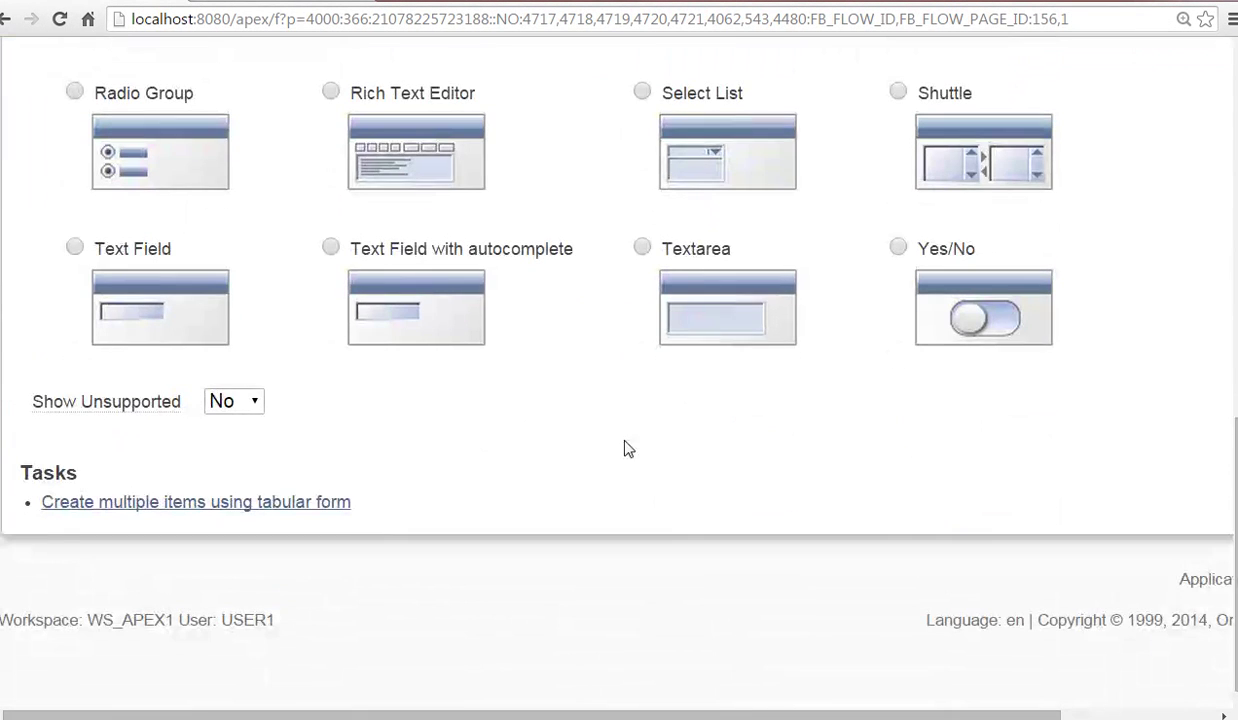
left_click(148, 290)
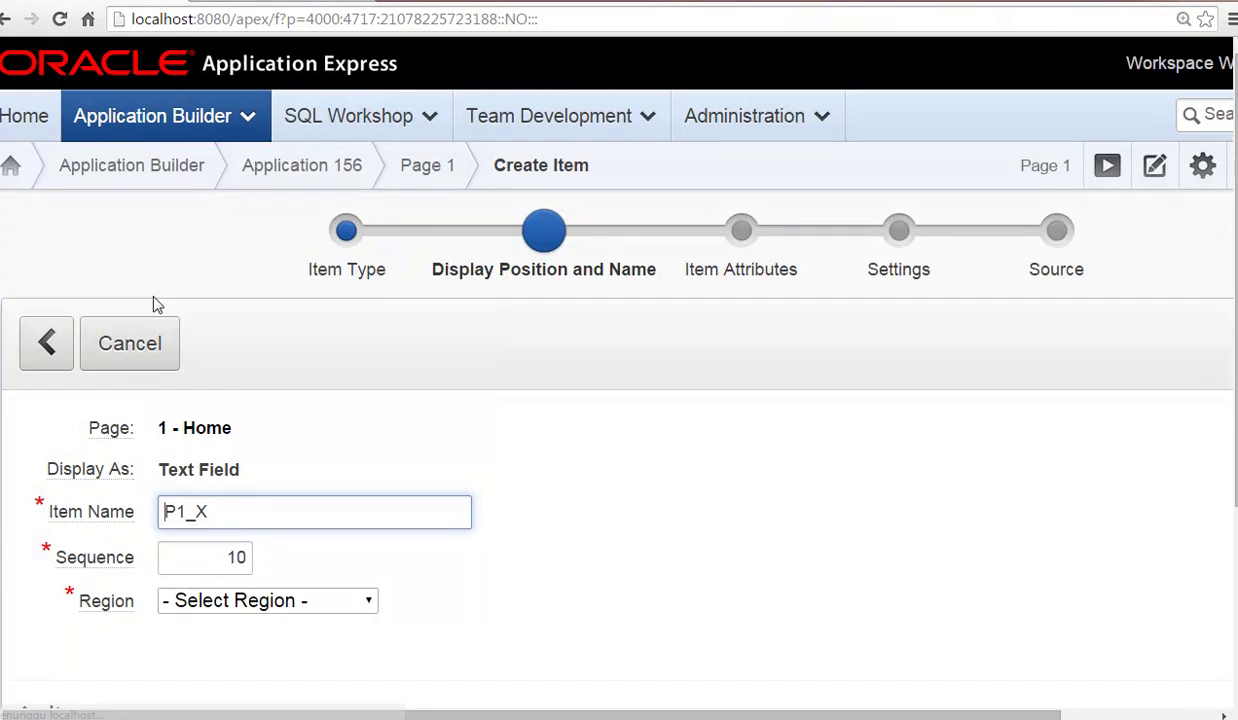
Name the item P1_CARI, assign it to the Kota dan Sekolah (20) region, and proceed to the item attributes.
left_click(282, 505)
key("BackSpace")
type("CARI")
left_click(318, 599)
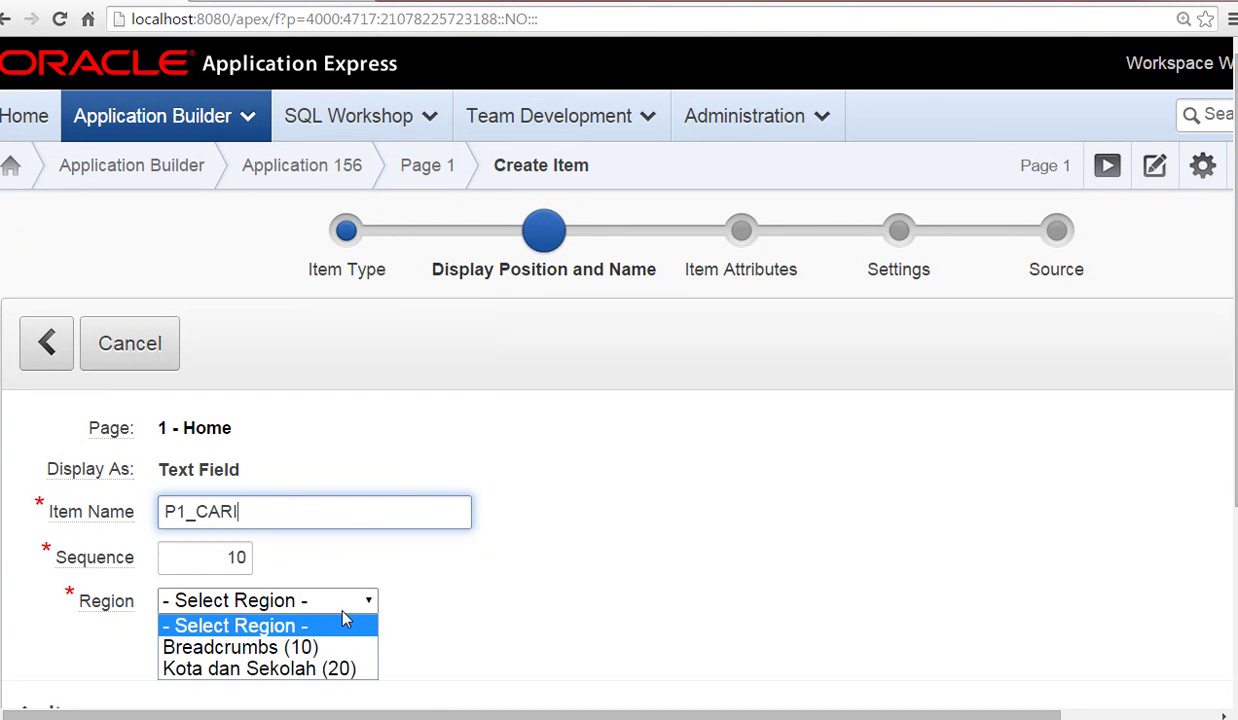
left_click(340, 670)
left_click_drag(577, 712, 737, 707)
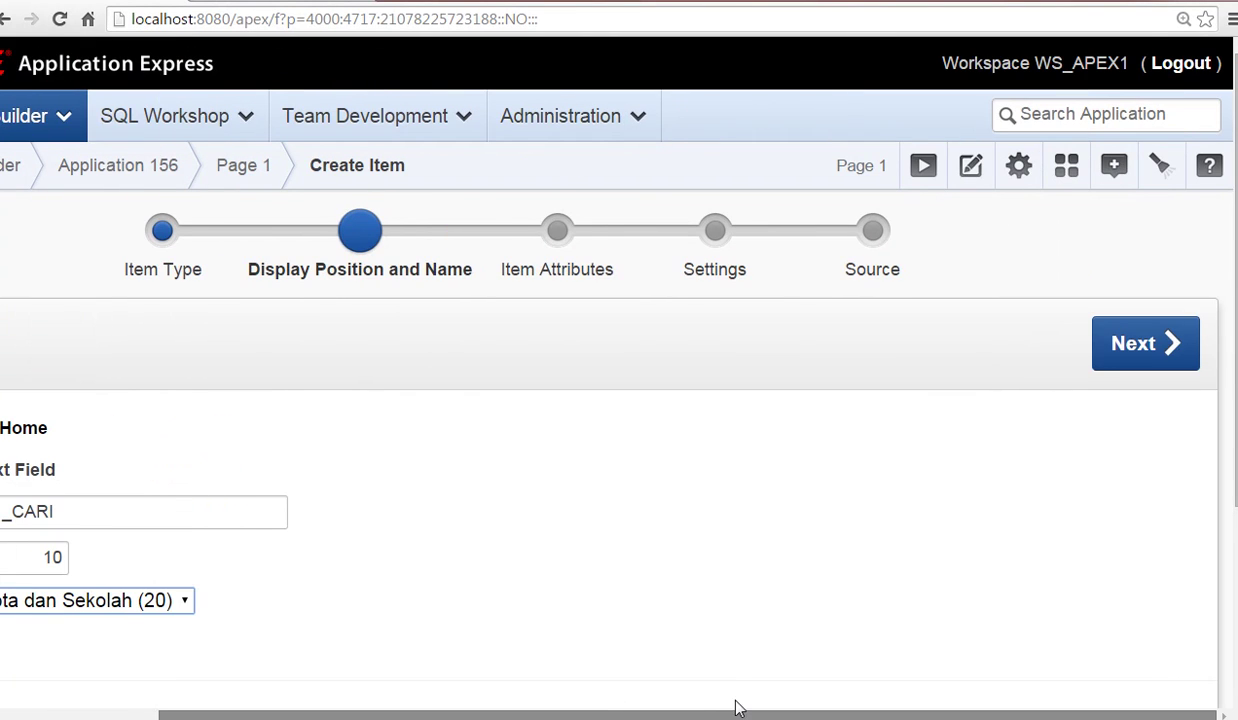
left_click(1158, 346)
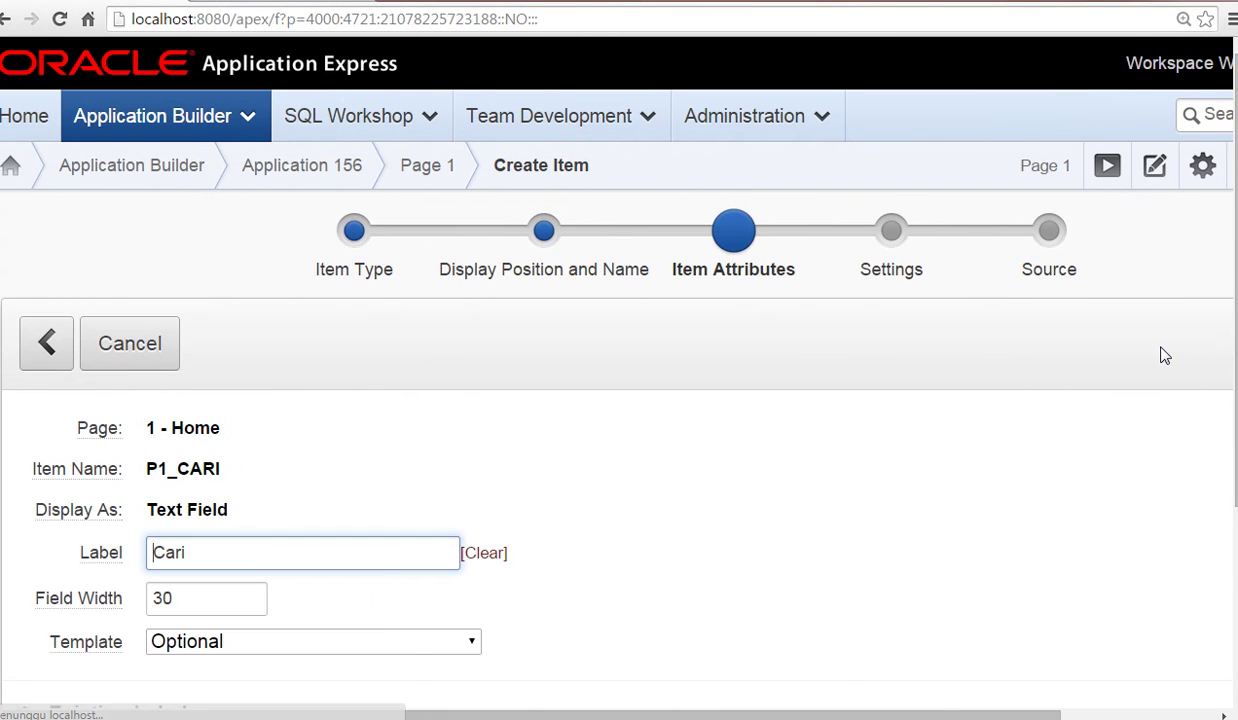
Accept the default item attributes, settings and source, and create the P1_CARI item.
left_click(1078, 716)
left_click(1160, 346)
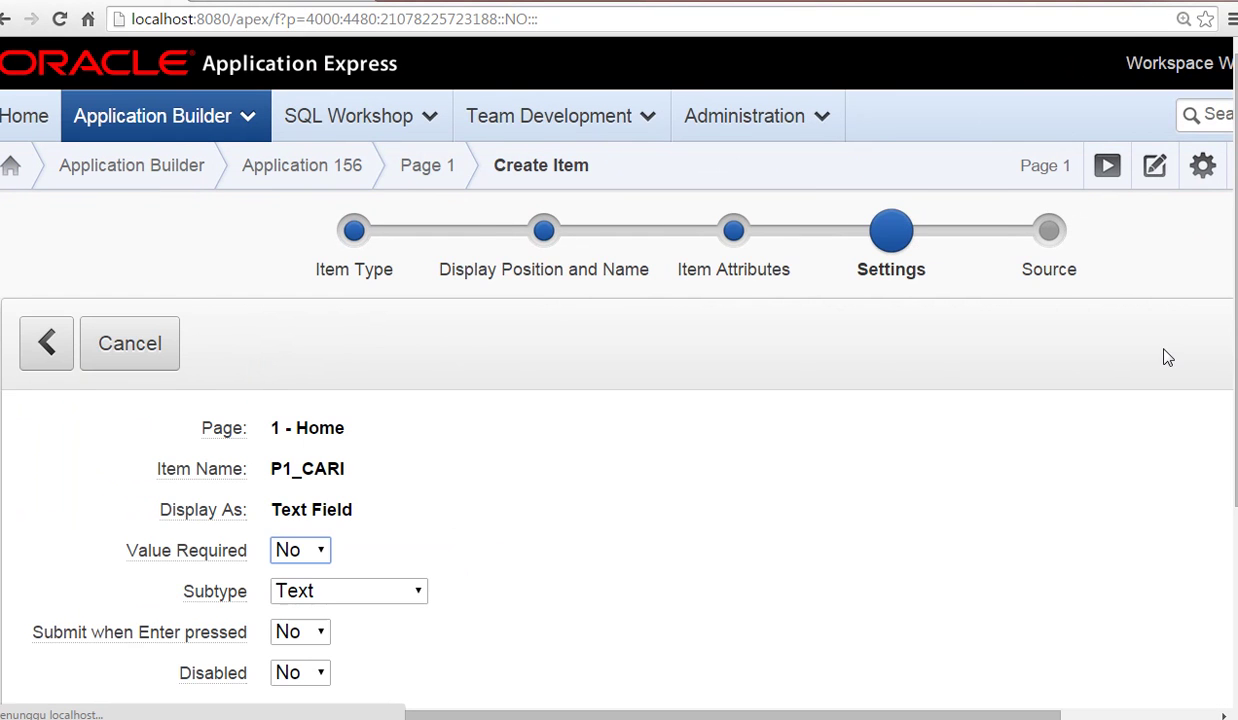
scroll(1119, 409, "right", 2)
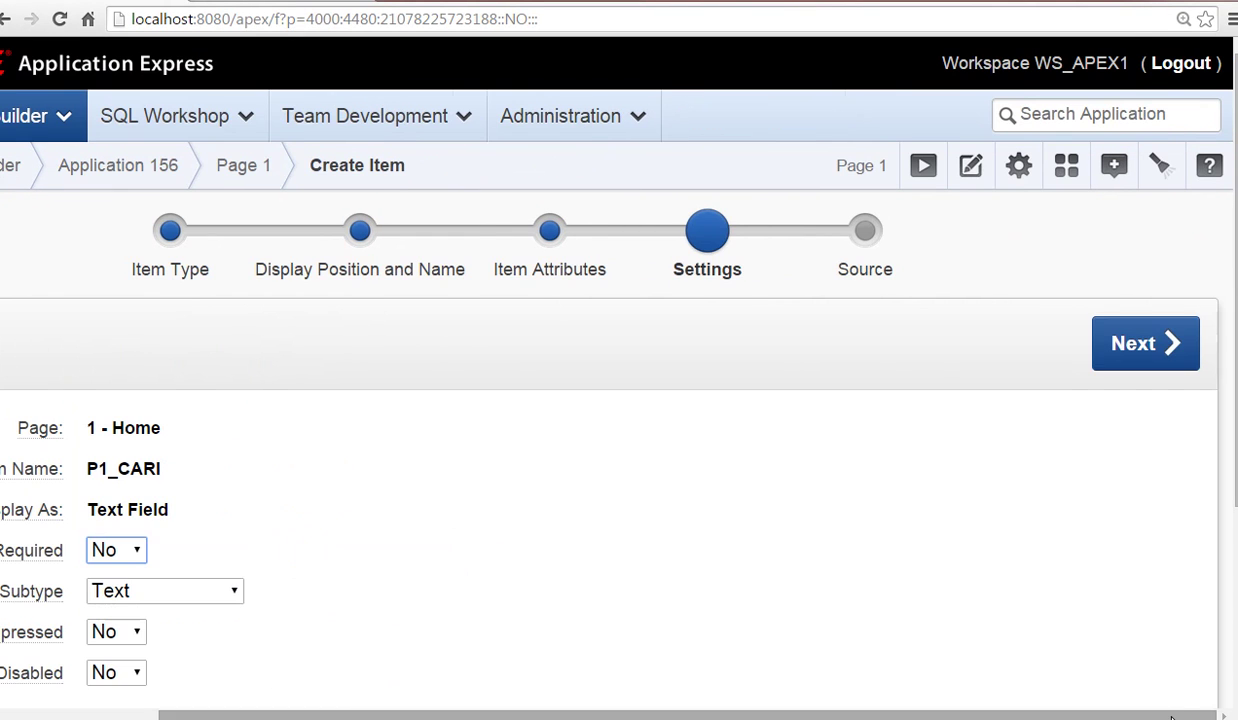
left_click(1188, 362)
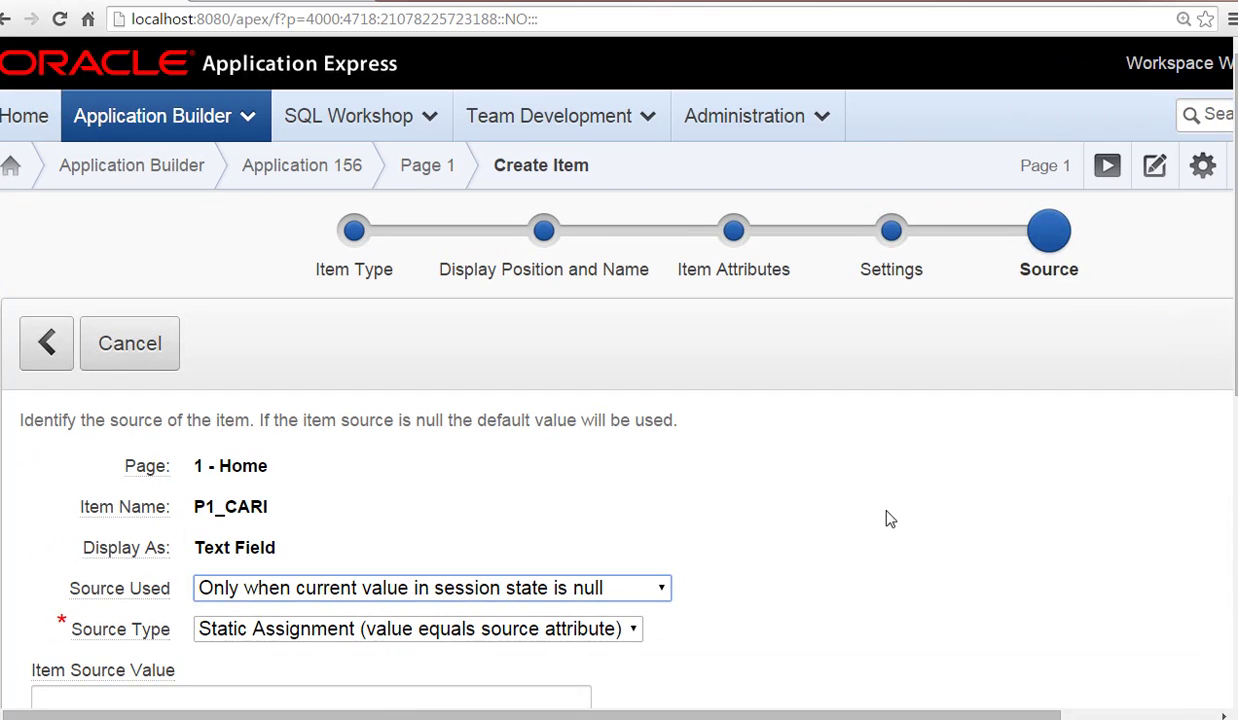
left_click(1165, 716)
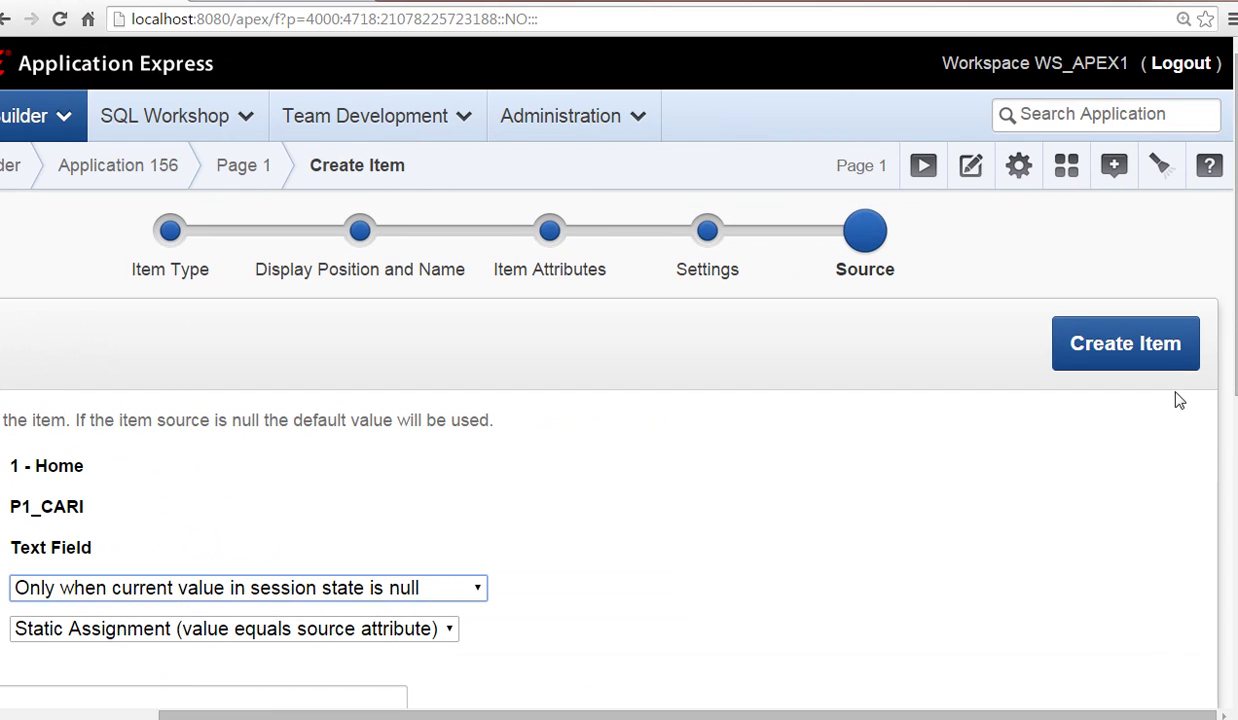
left_click(1168, 357)
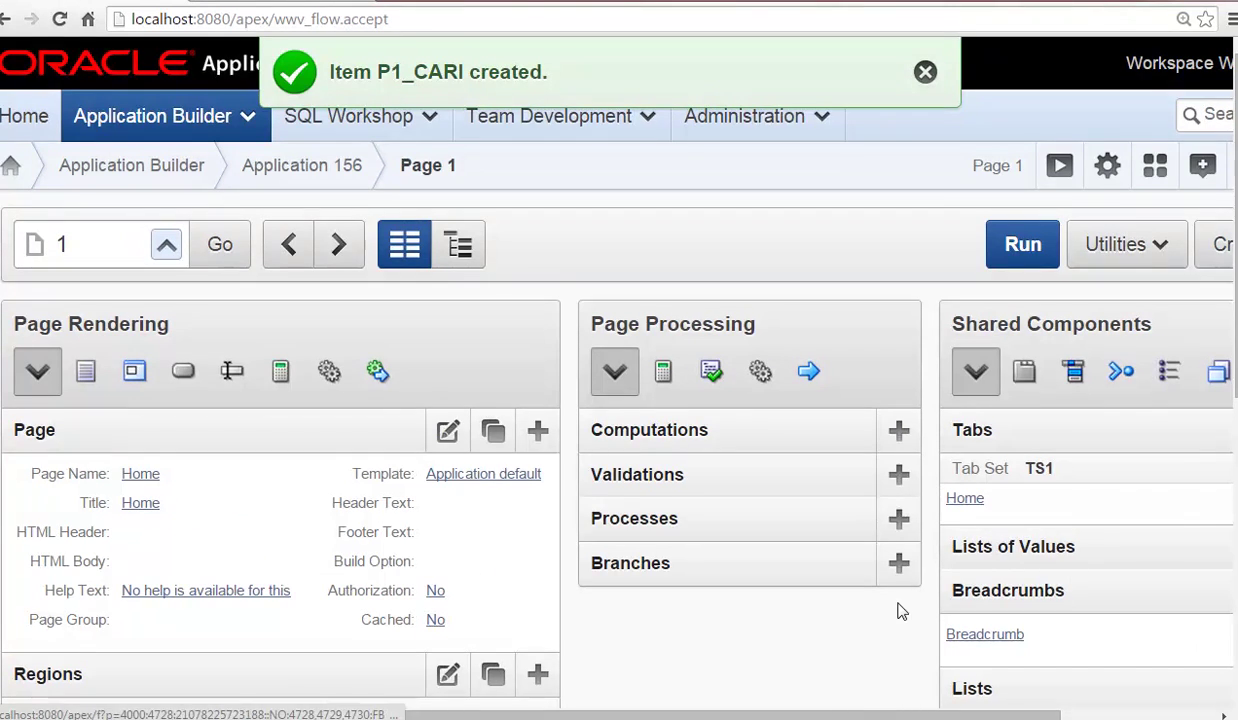
Consult the reference PDF's Break Formatting instructions and run page 1 to view the report with its Cari field.
scroll(900, 618, "down", 3)
key("alt+Tab")
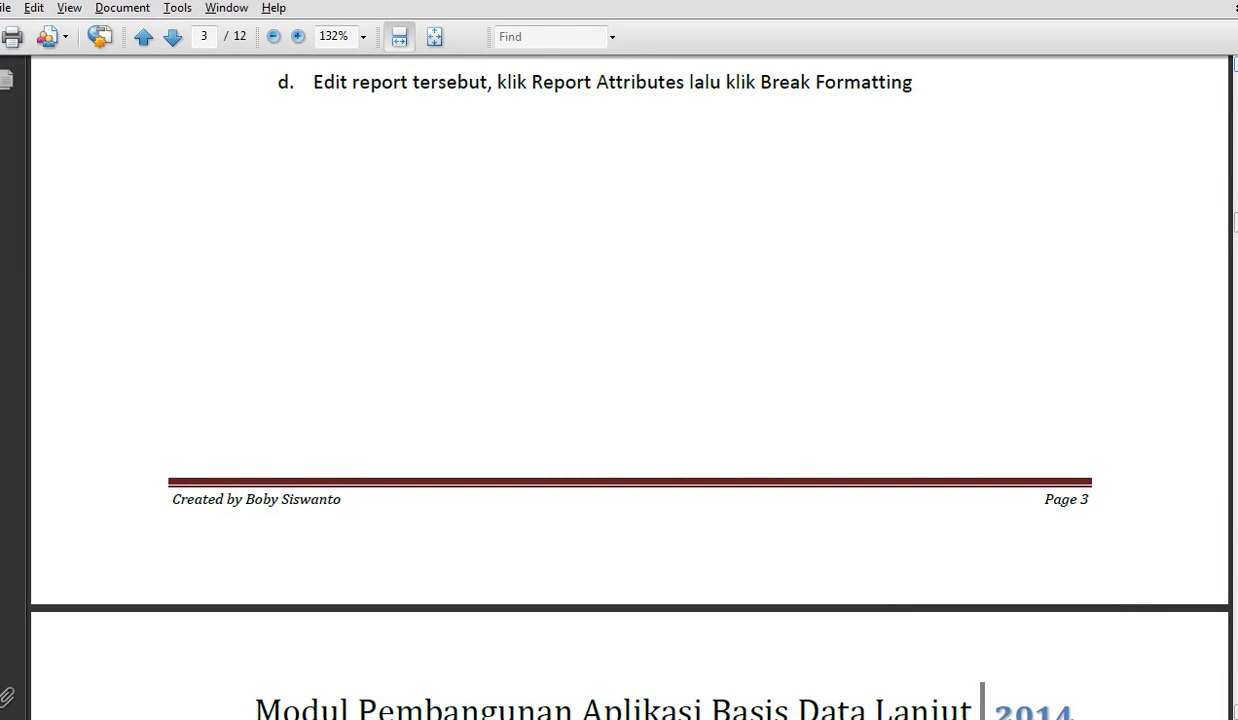
scroll(630, 400, "up", 4)
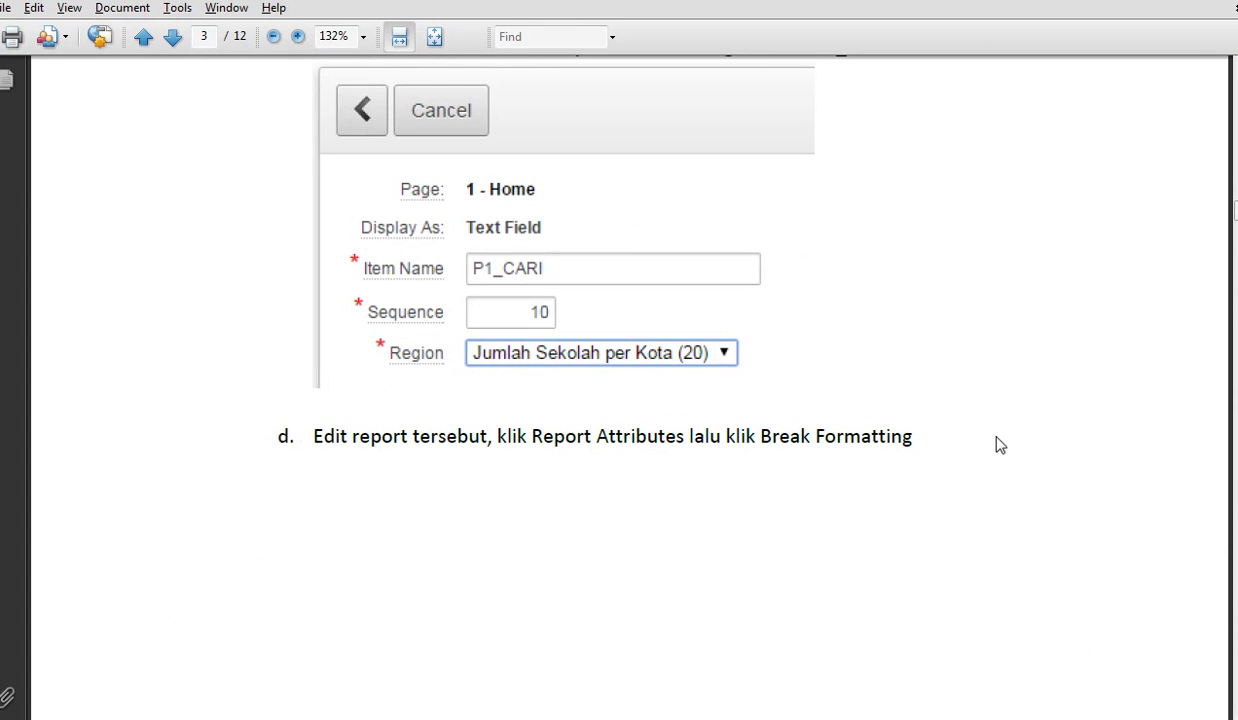
scroll(630, 400, "down", 6)
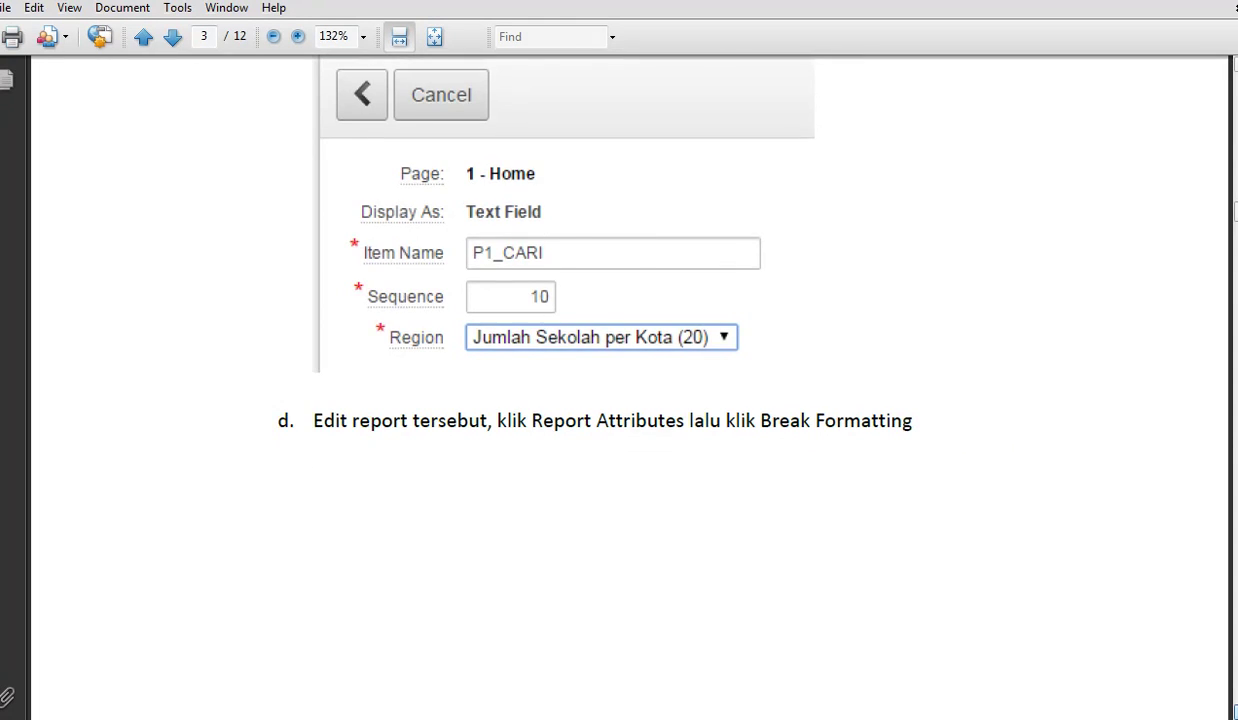
scroll(630, 400, "down", 4)
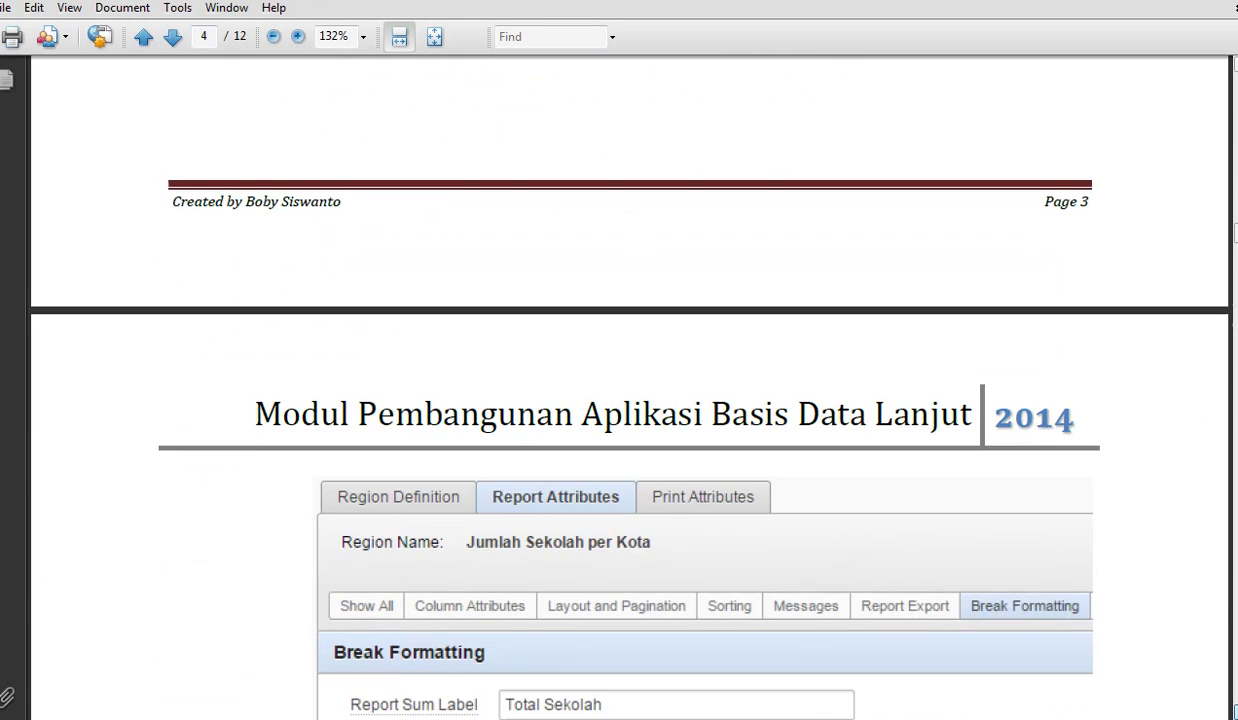
scroll(630, 400, "down", 1)
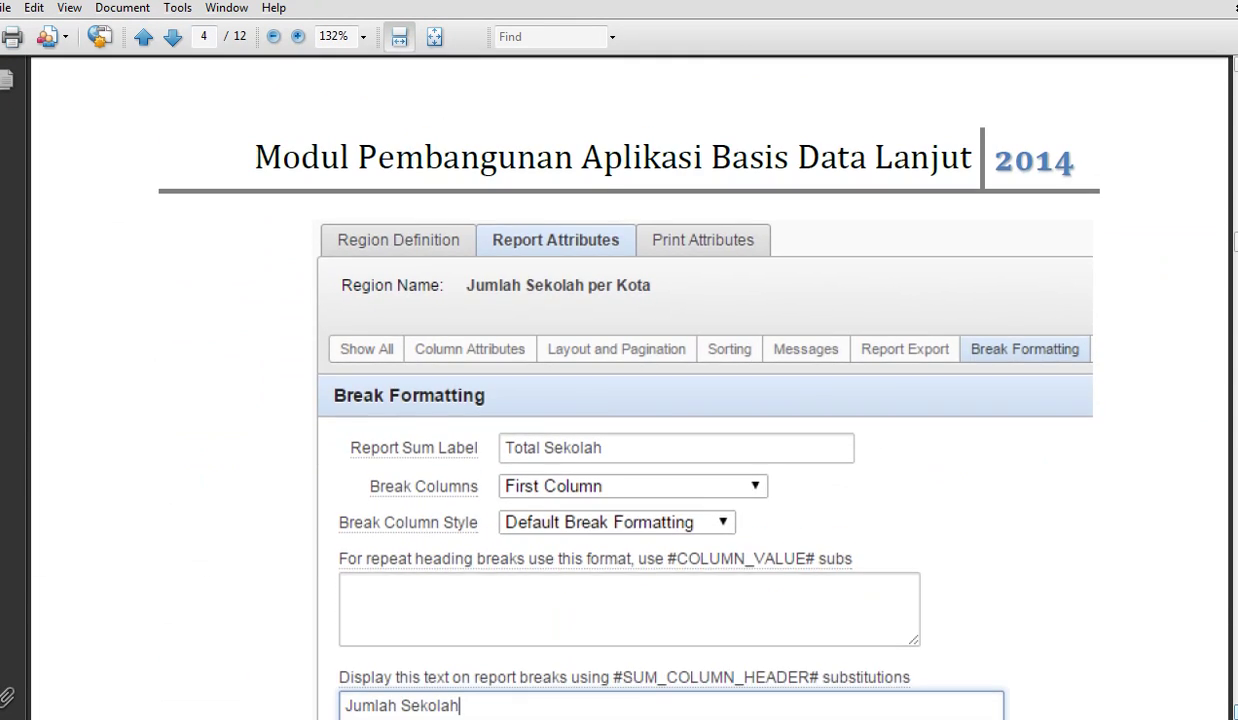
scroll(630, 400, "down", 1)
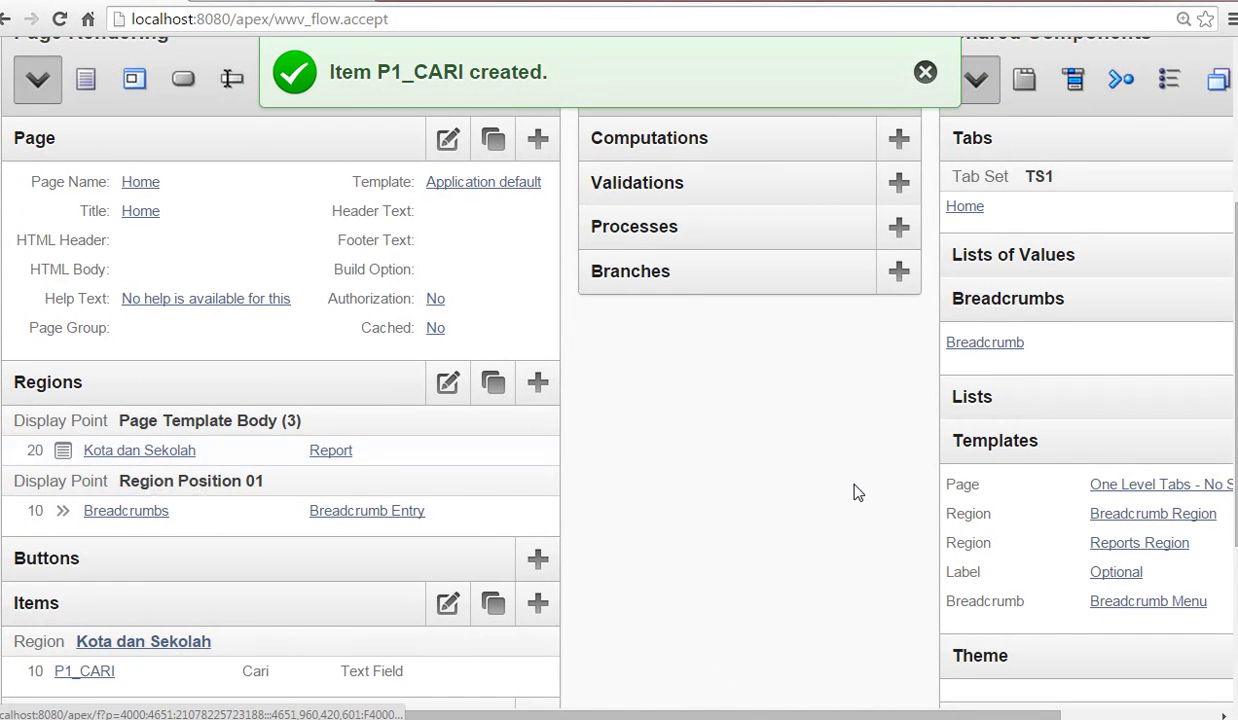
scroll(779, 491, "up", 3)
left_click(1022, 248)
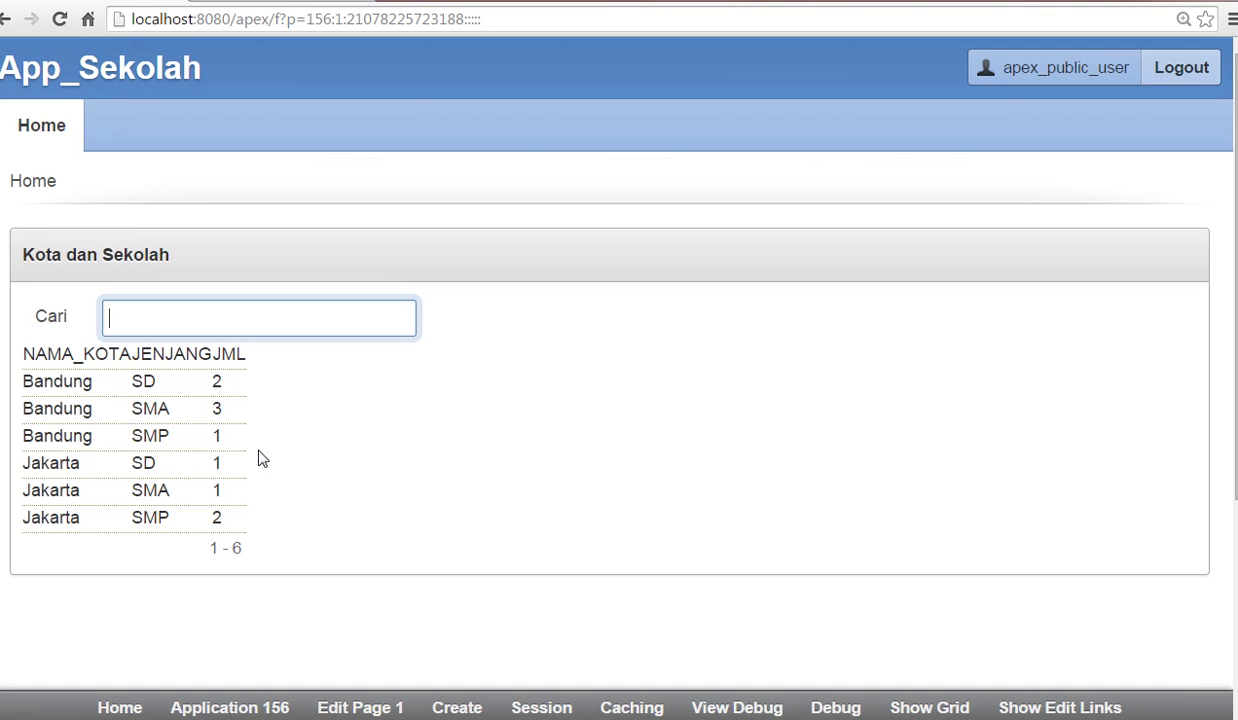
Return to editing page 1 and open the Break Formatting report attributes of the Kota dan Sekolah region.
left_click(377, 707)
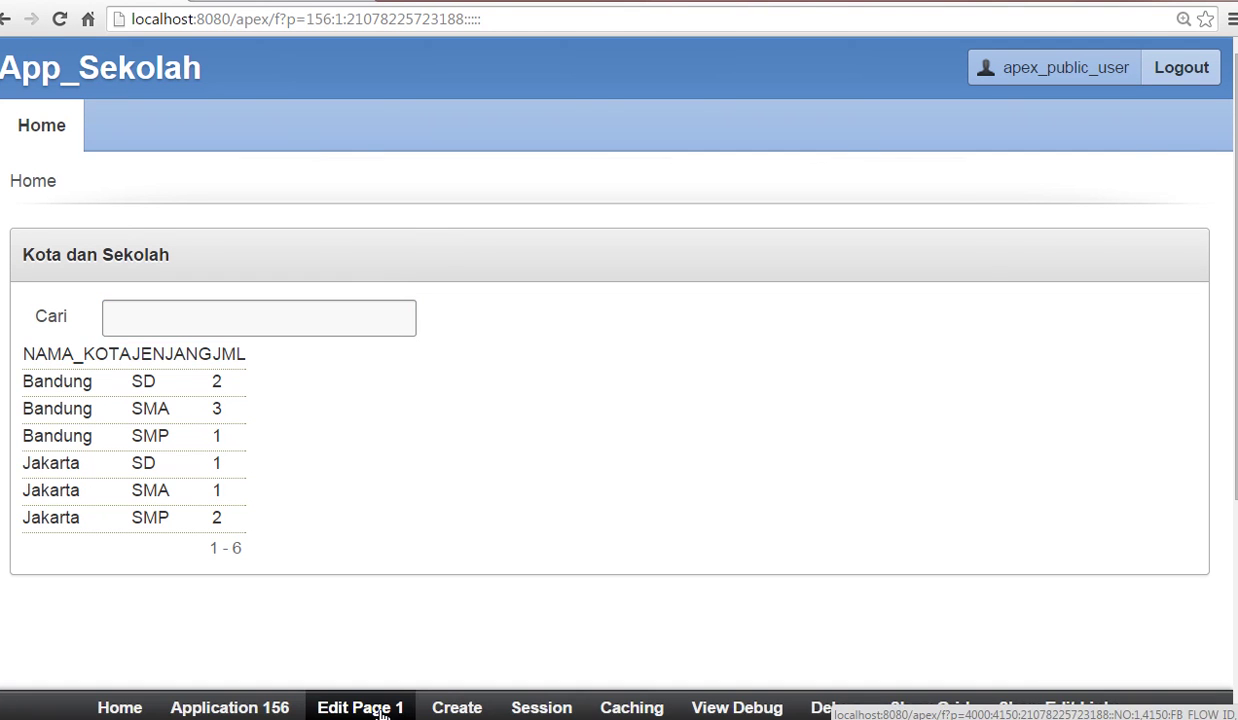
middle_click(652, 491)
scroll(652, 491, "down", 5)
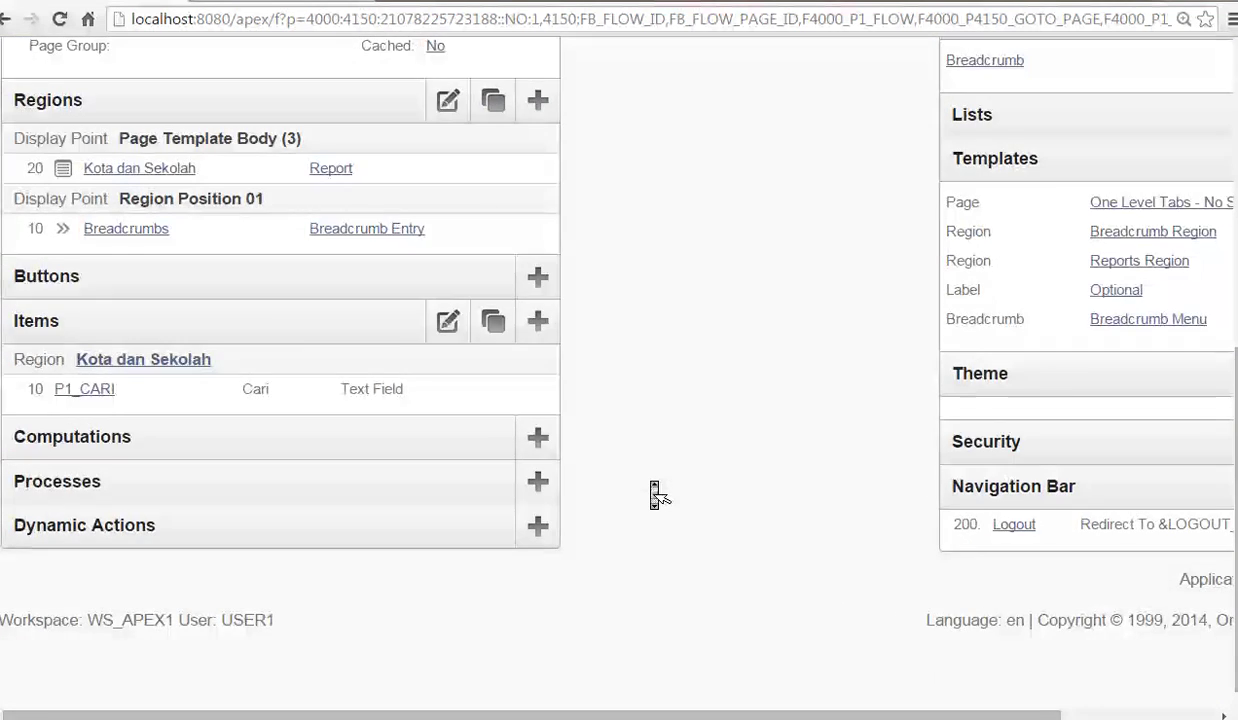
scroll(655, 495, "up", 1)
left_click(655, 495)
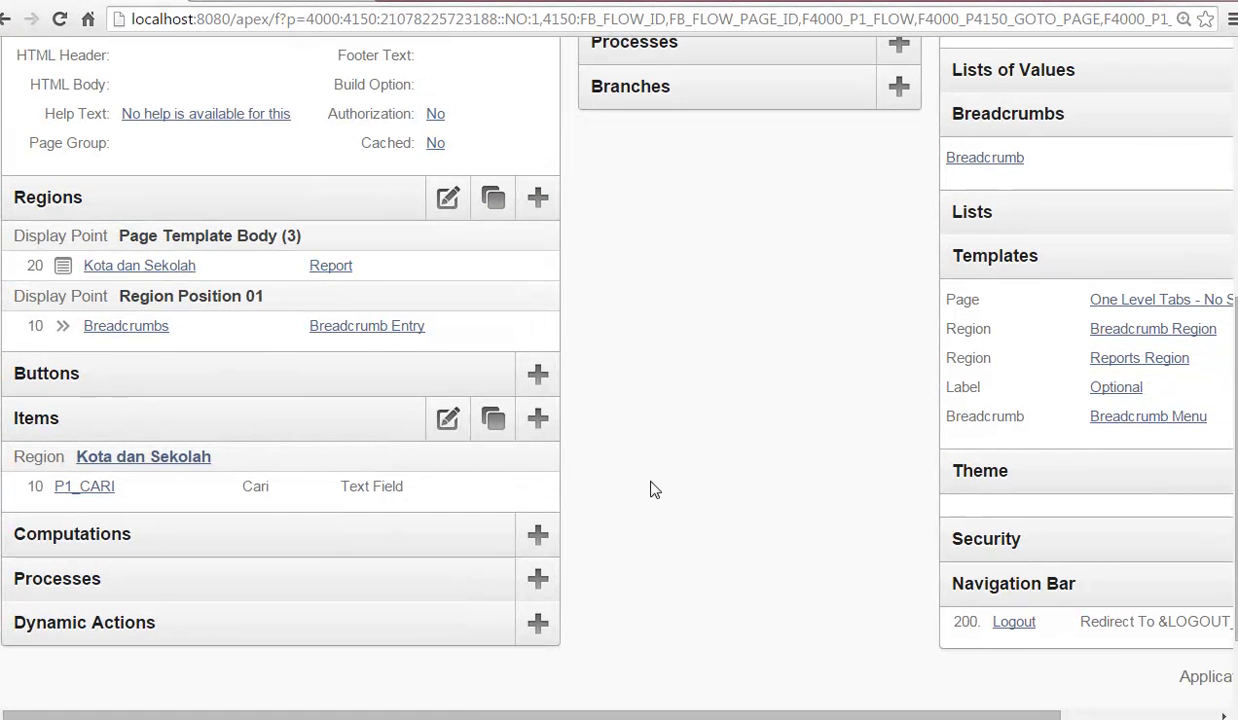
left_click(127, 266)
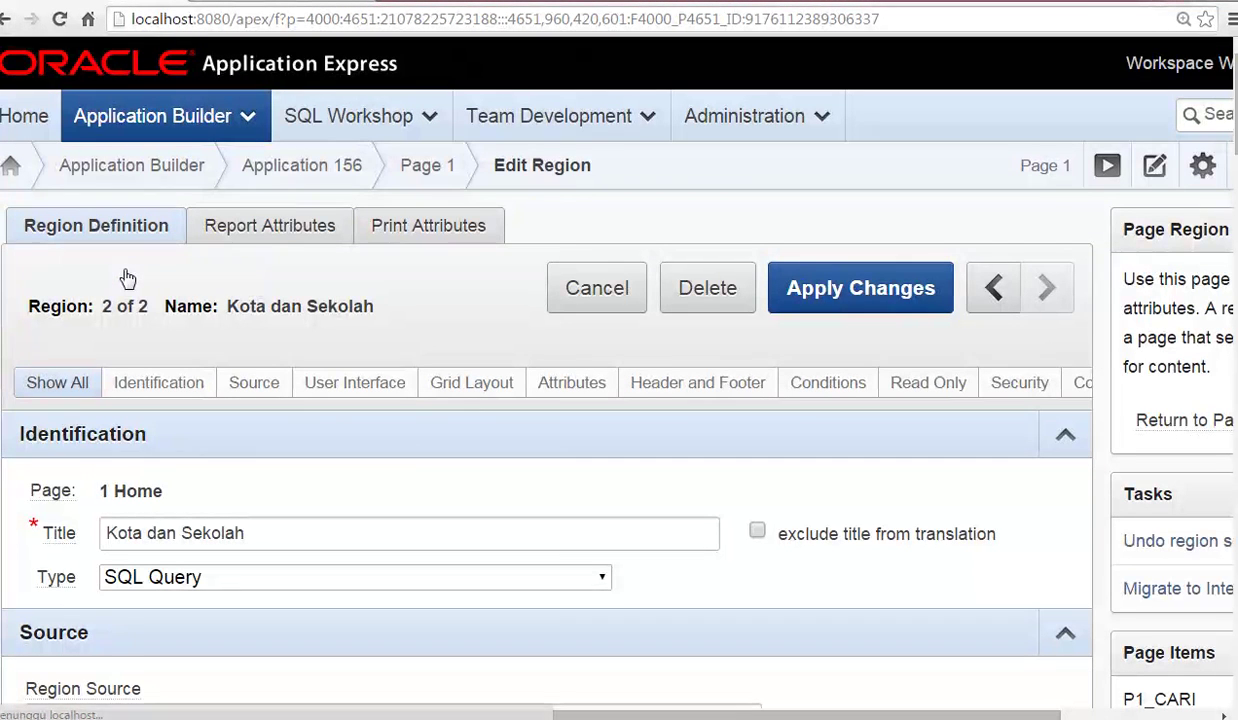
left_click(281, 235)
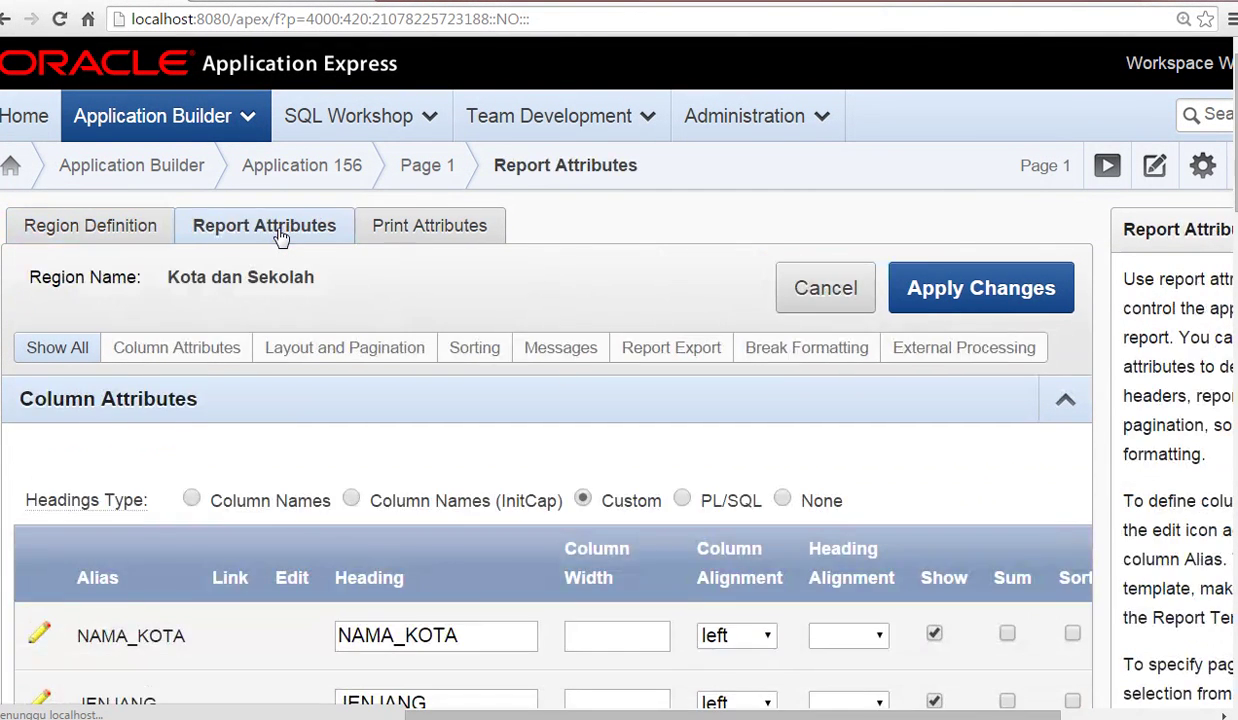
left_click(798, 356)
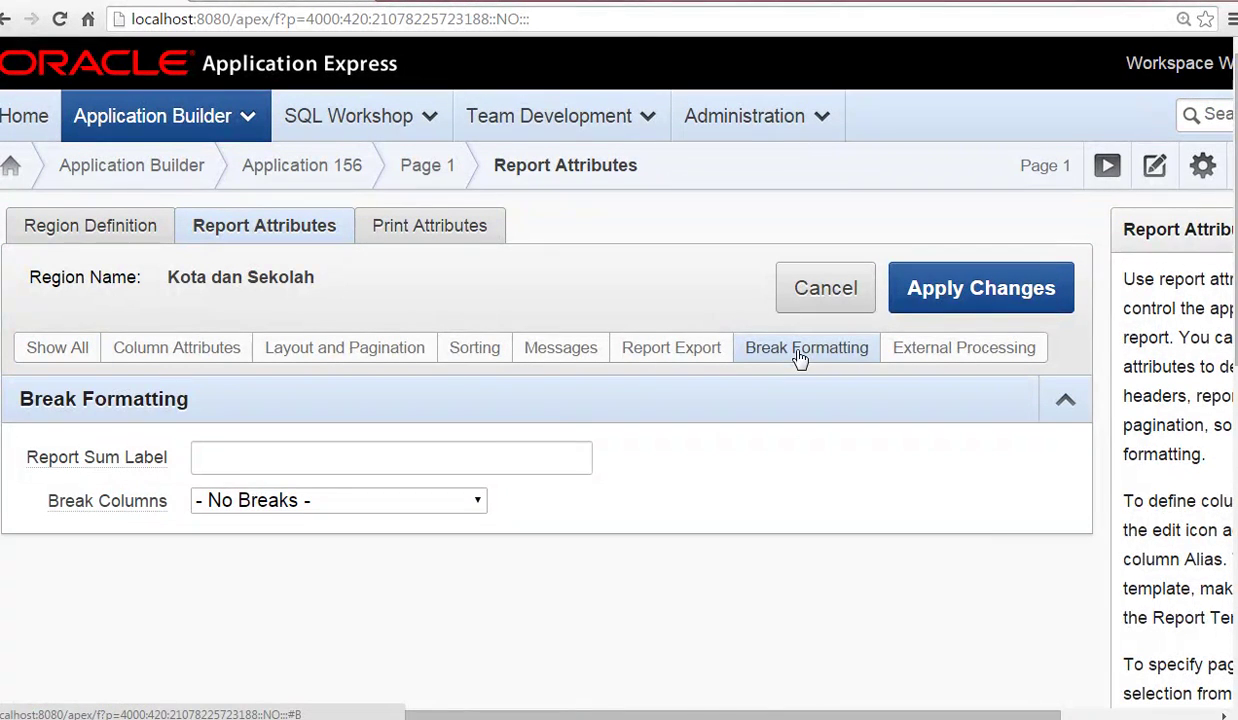
Set the Report Sum Label to Total Sekolah, following the reference PDF, and set Break Columns to First Column.
left_click(410, 458)
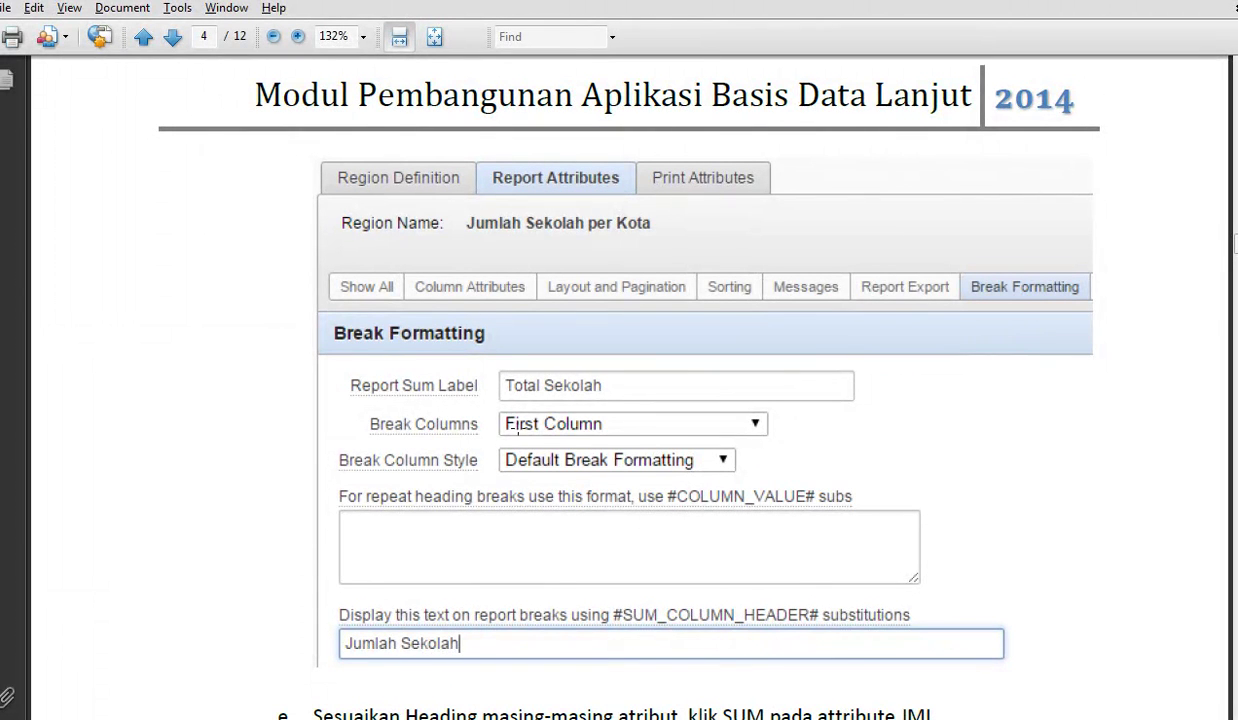
key("alt+Tab")
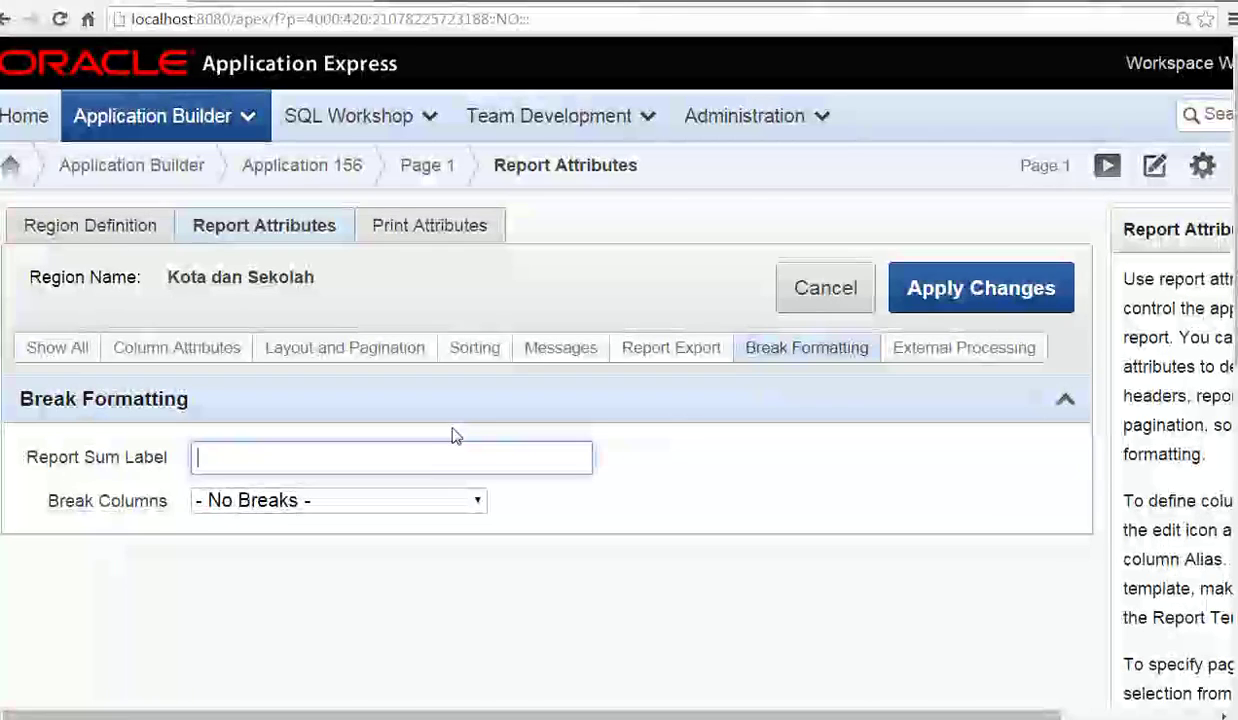
type("Total Sekolah")
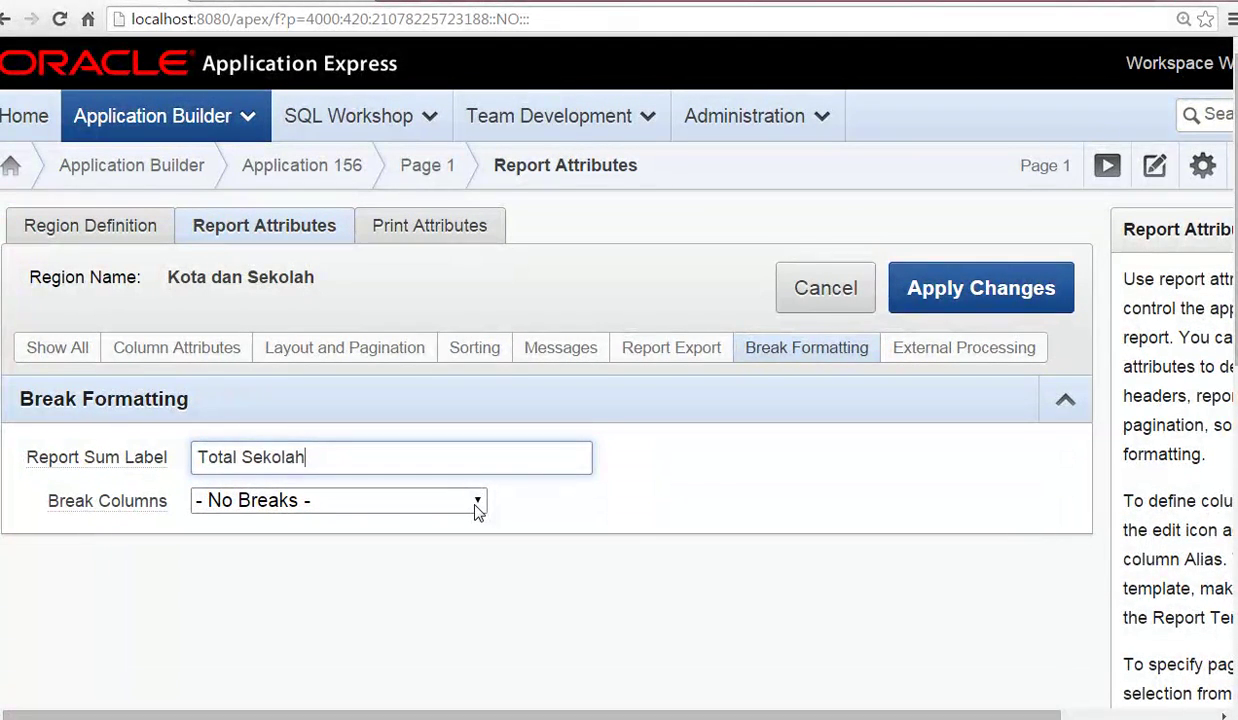
left_click(477, 506)
left_click(467, 549)
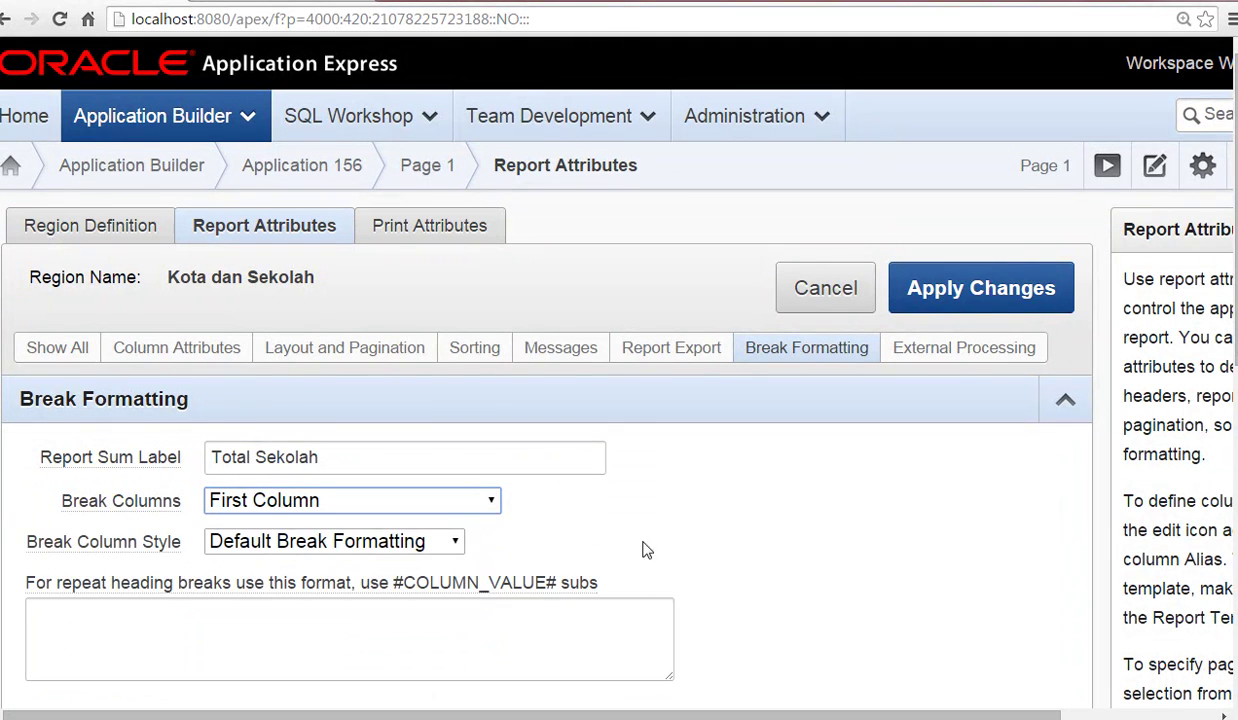
Check the reference PDF and enter Jumlah Sekolah as the text displayed on report breaks.
scroll(658, 548, "down", 3)
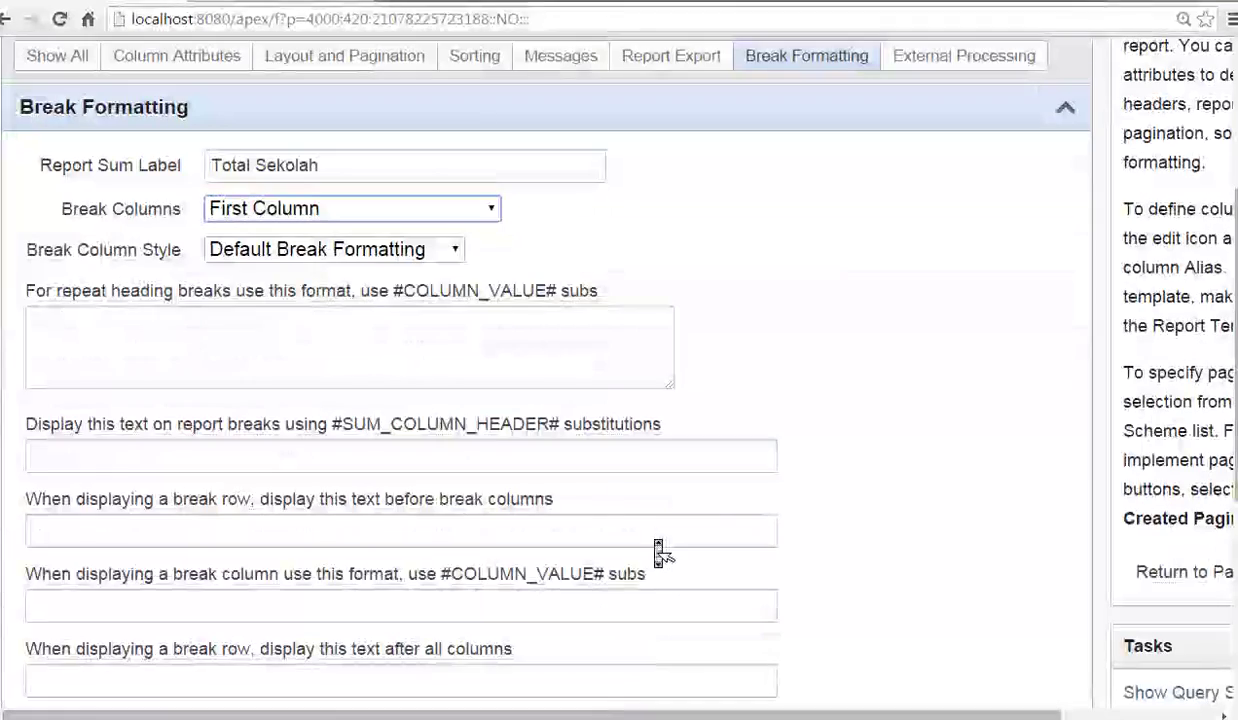
key("alt+Tab")
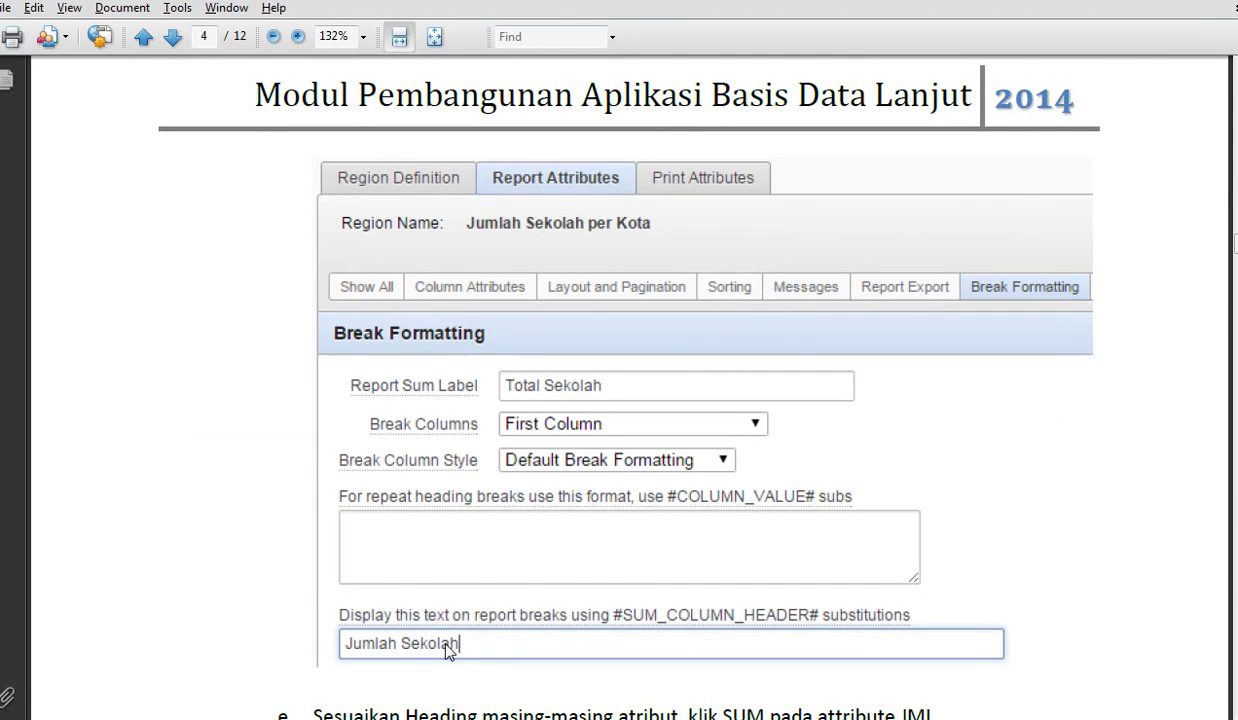
key("alt+Tab")
left_click(376, 462)
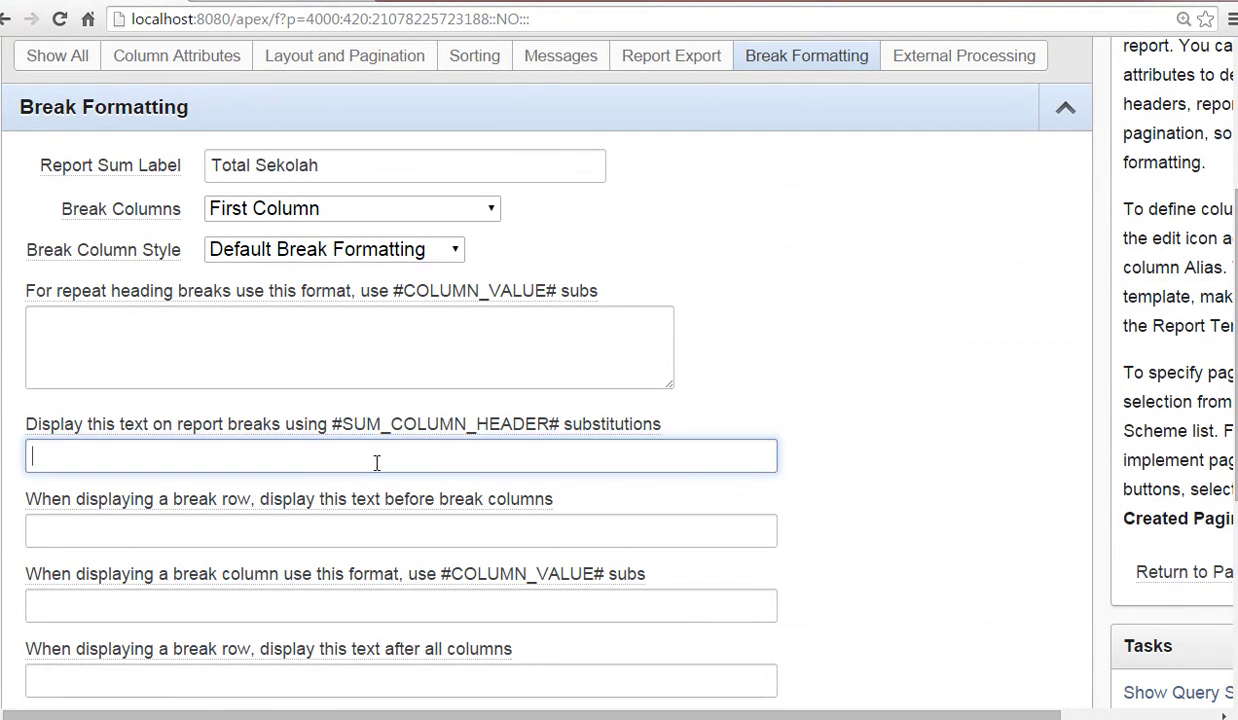
type("Jumlah Sekolah")
Consult the reference PDF's column heading instructions and change the NAMA_KOTA column's heading to NAMA KOTA.
key("alt+Tab")
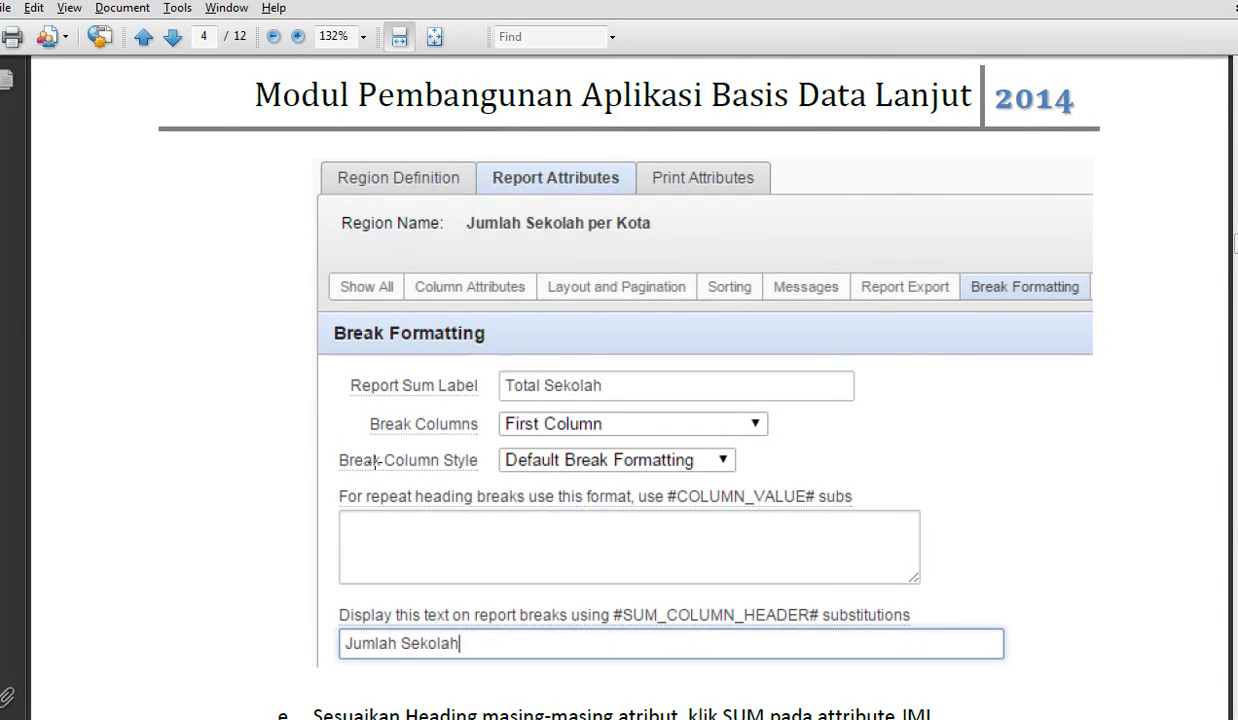
scroll(377, 465, "down", 5)
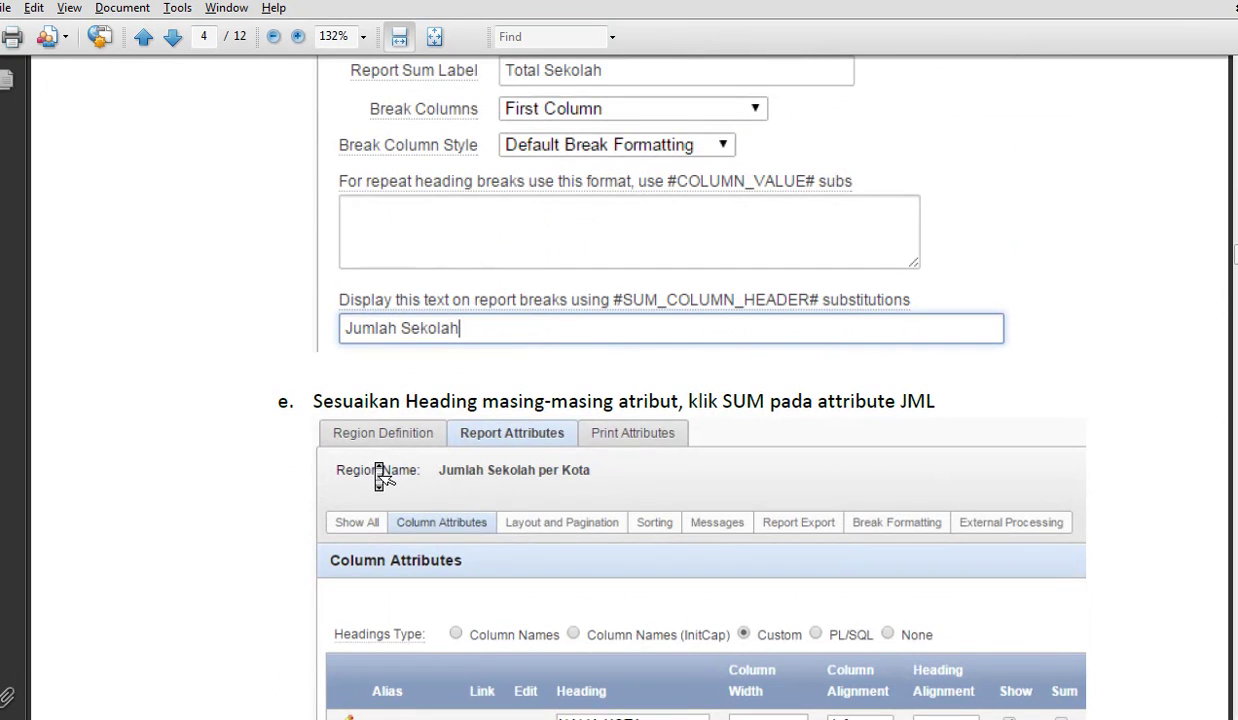
scroll(787, 420, "down", 1)
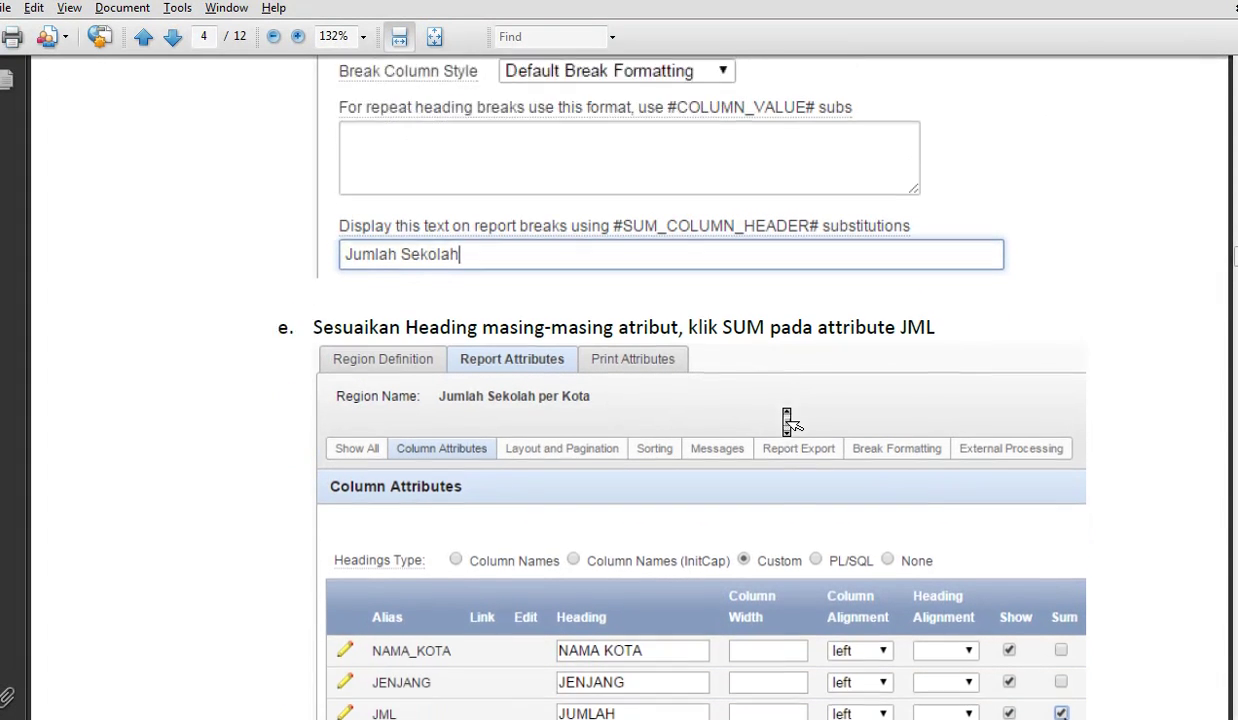
scroll(787, 420, "down", 1)
scroll(787, 420, "down", 1)
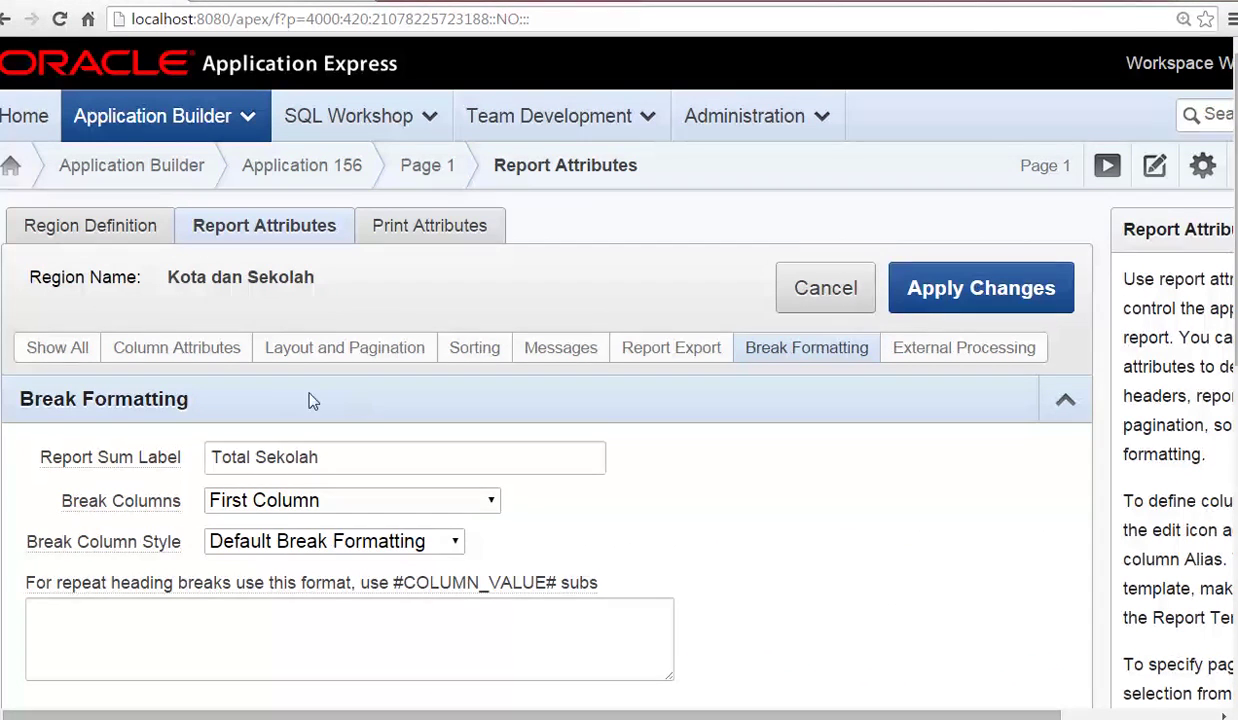
left_click(208, 360)
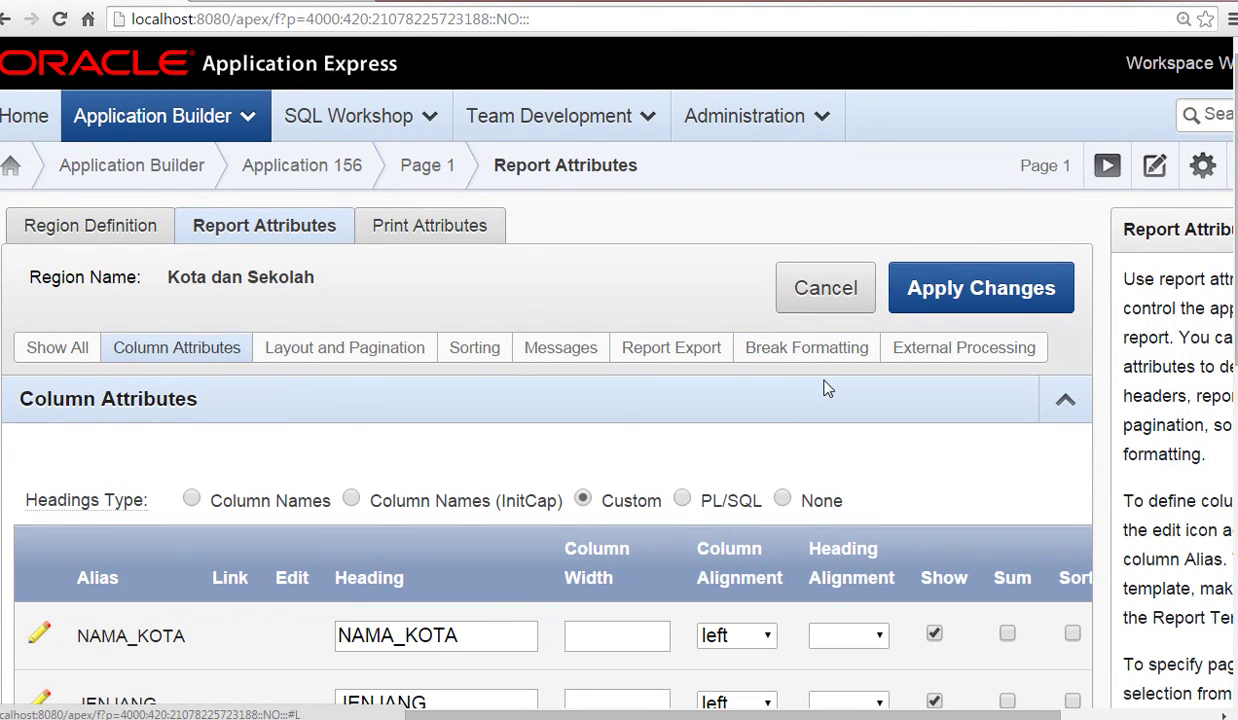
scroll(800, 372, "down", 3)
left_click(387, 340)
key("BackSpace")
Set the JML column's heading to JUMLAH and enable Sum for that column.
left_click_drag(385, 477, 323, 479)
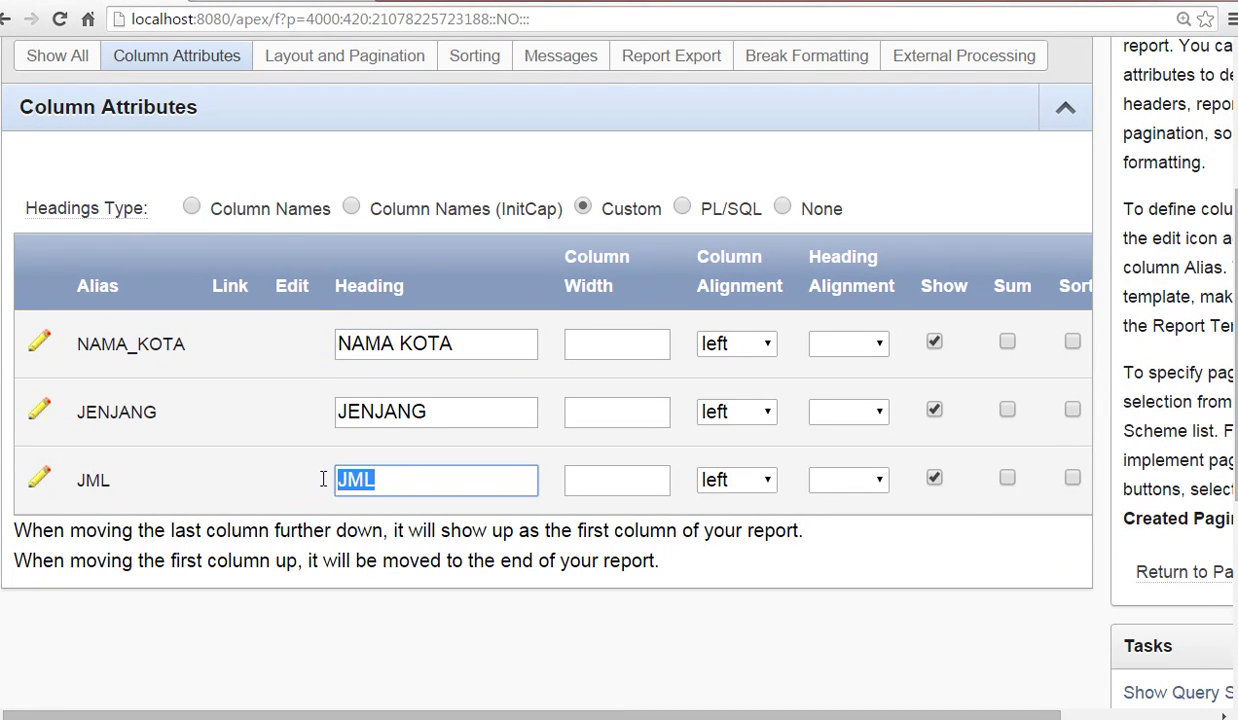
type("Ju")
key("BackSpace")
type("UMLAH")
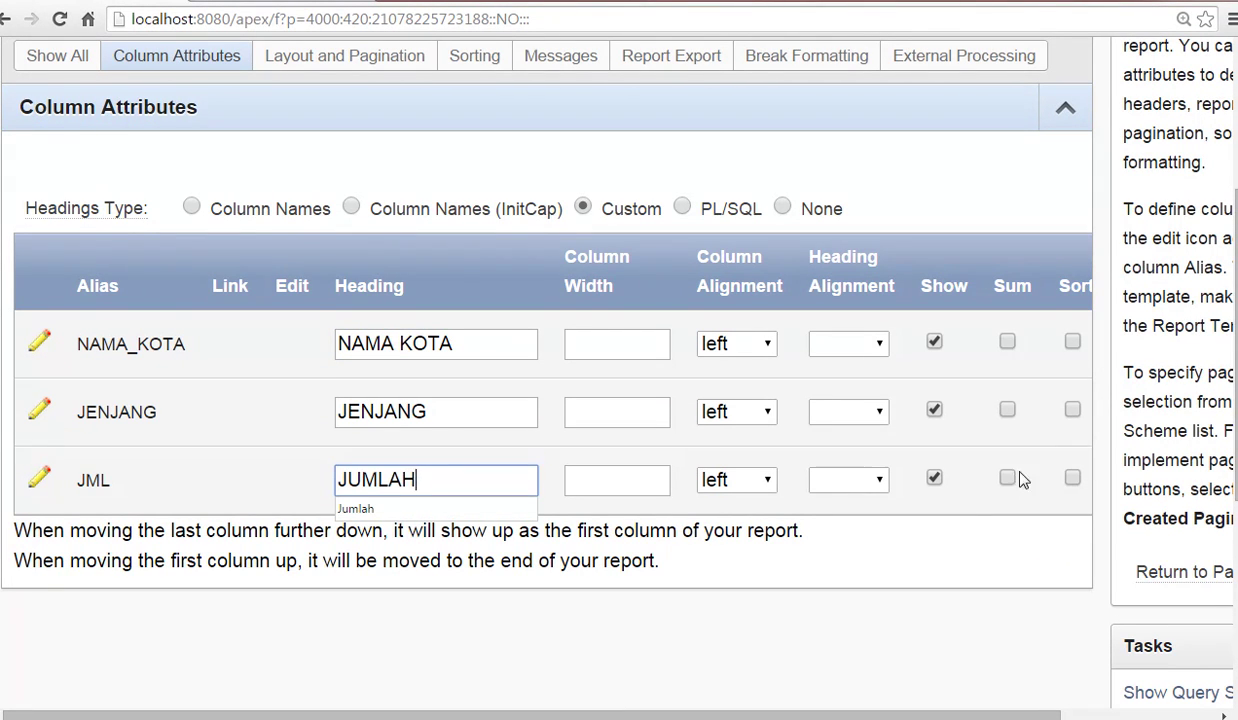
left_click(1007, 478)
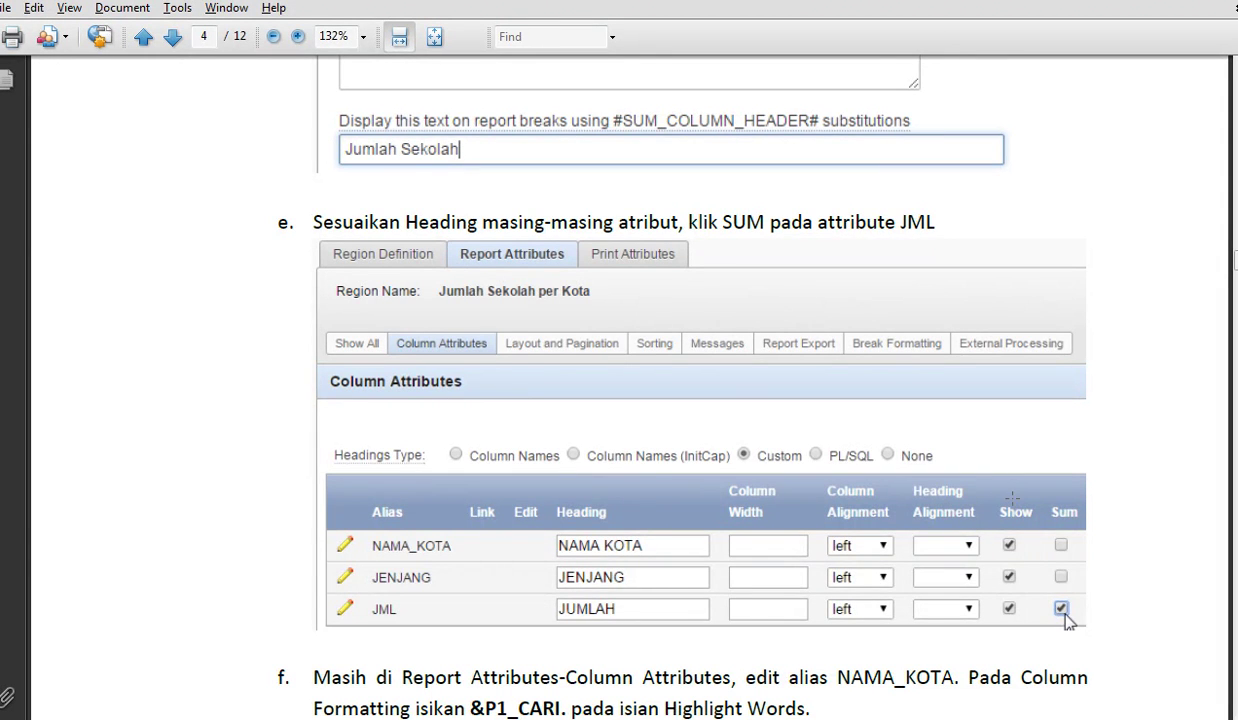
Read the PDF's Highlight Words instructions and open the Column Formatting settings of the NAMA_KOTA column.
scroll(1012, 497, "down", 5)
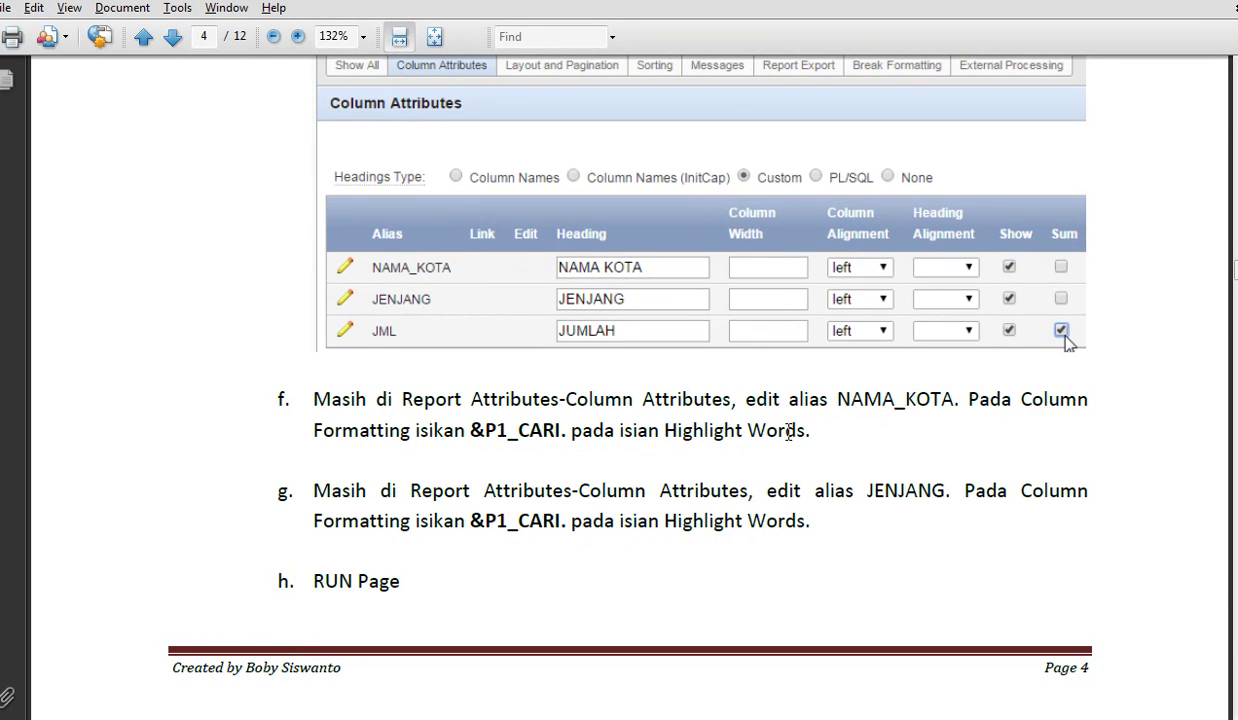
key("alt+Tab")
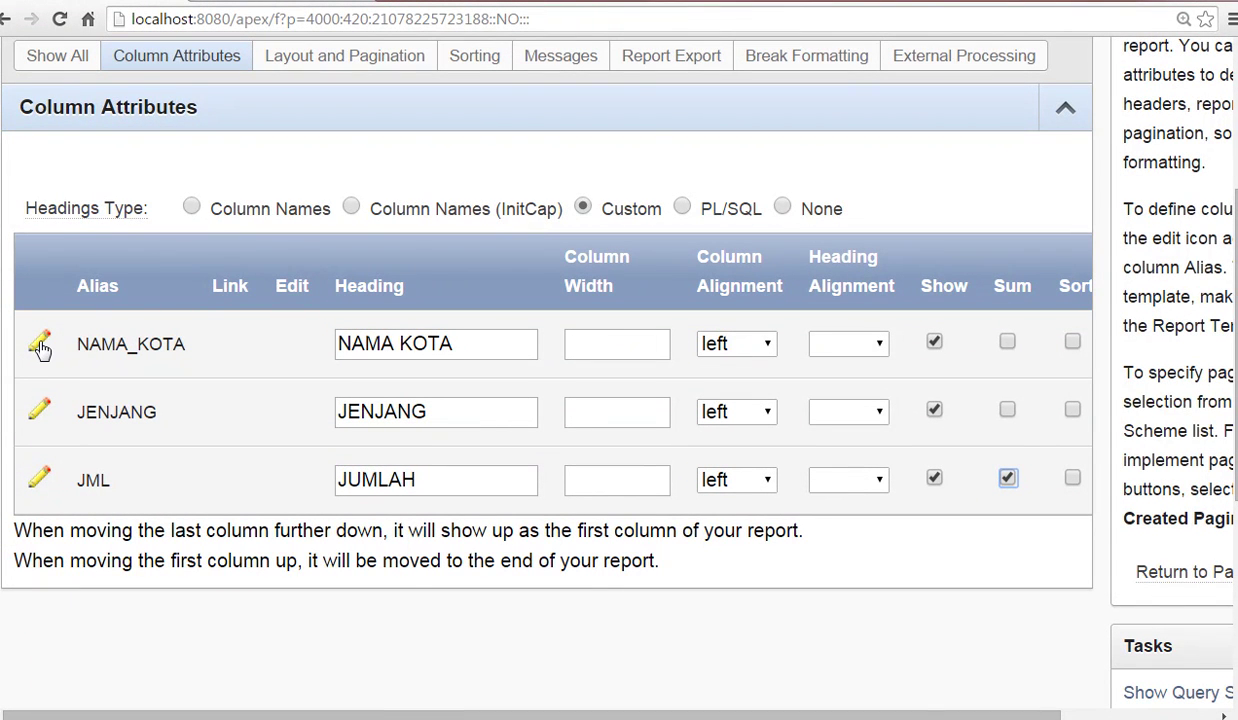
key("alt+Tab")
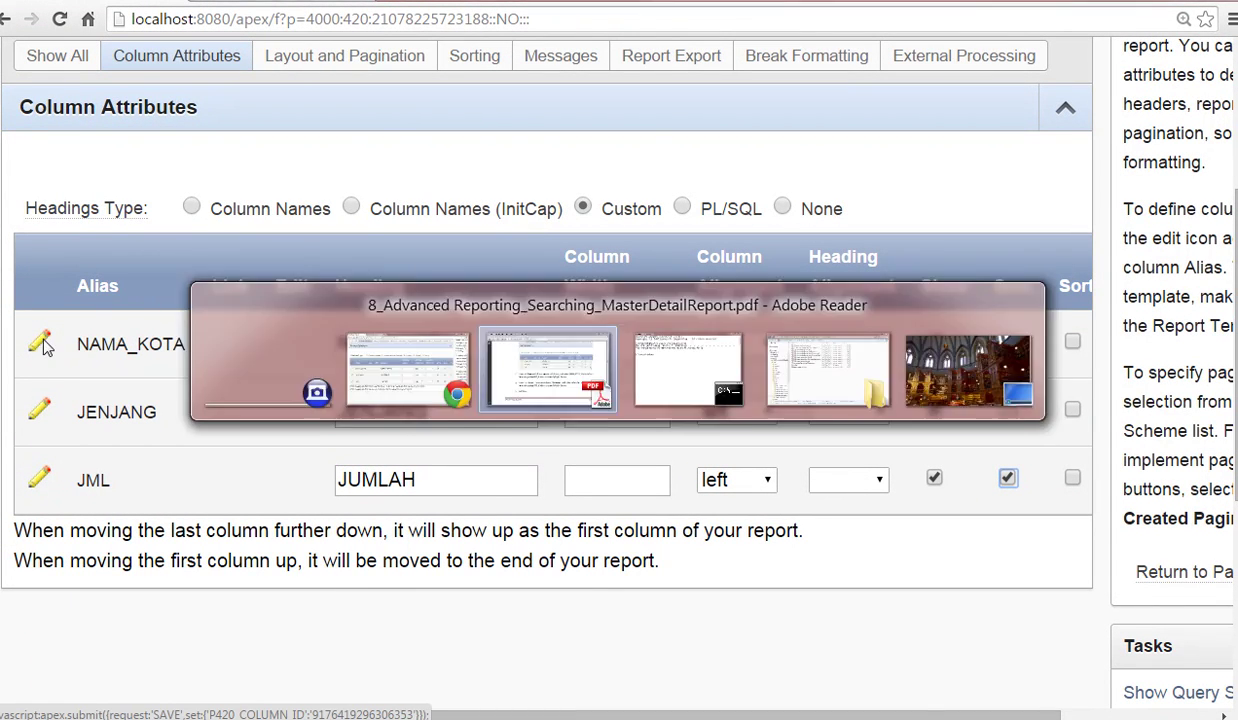
key("alt+Tab")
left_click(40, 345)
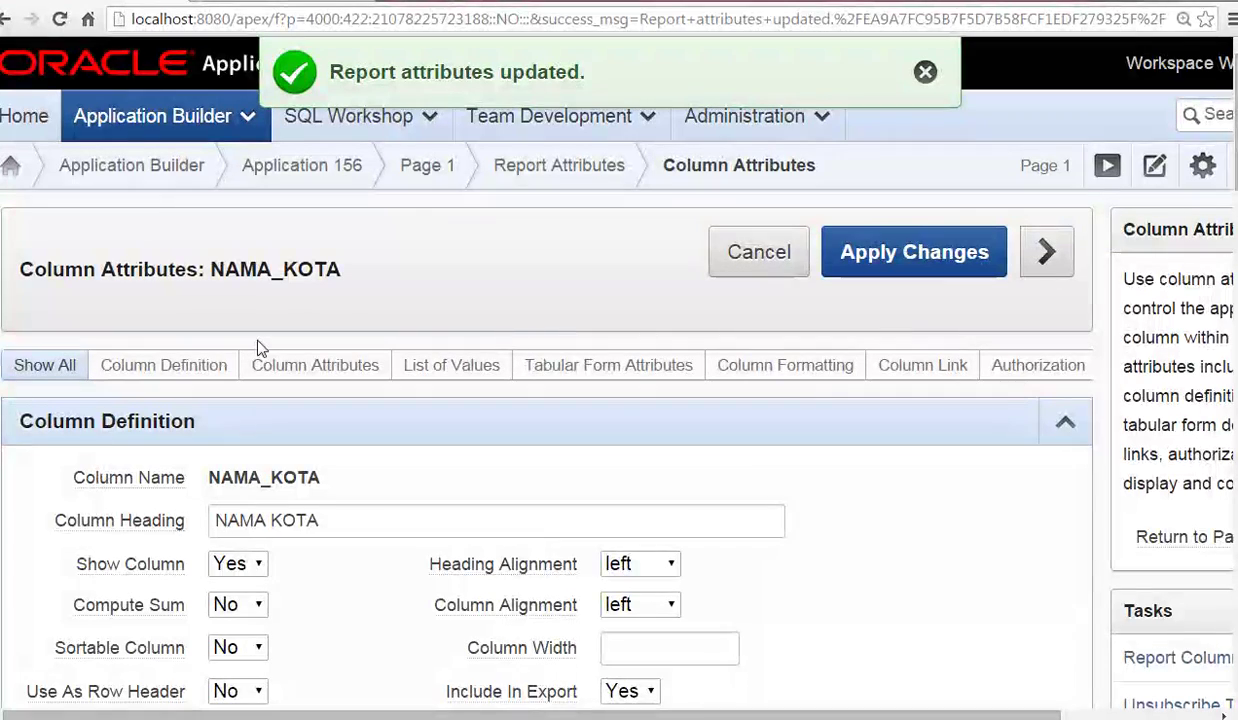
left_click(770, 362)
Recheck the PDF's highlight instructions and look through the NAMA_KOTA column's Column Attributes for the matching setting.
key("alt+Tab")
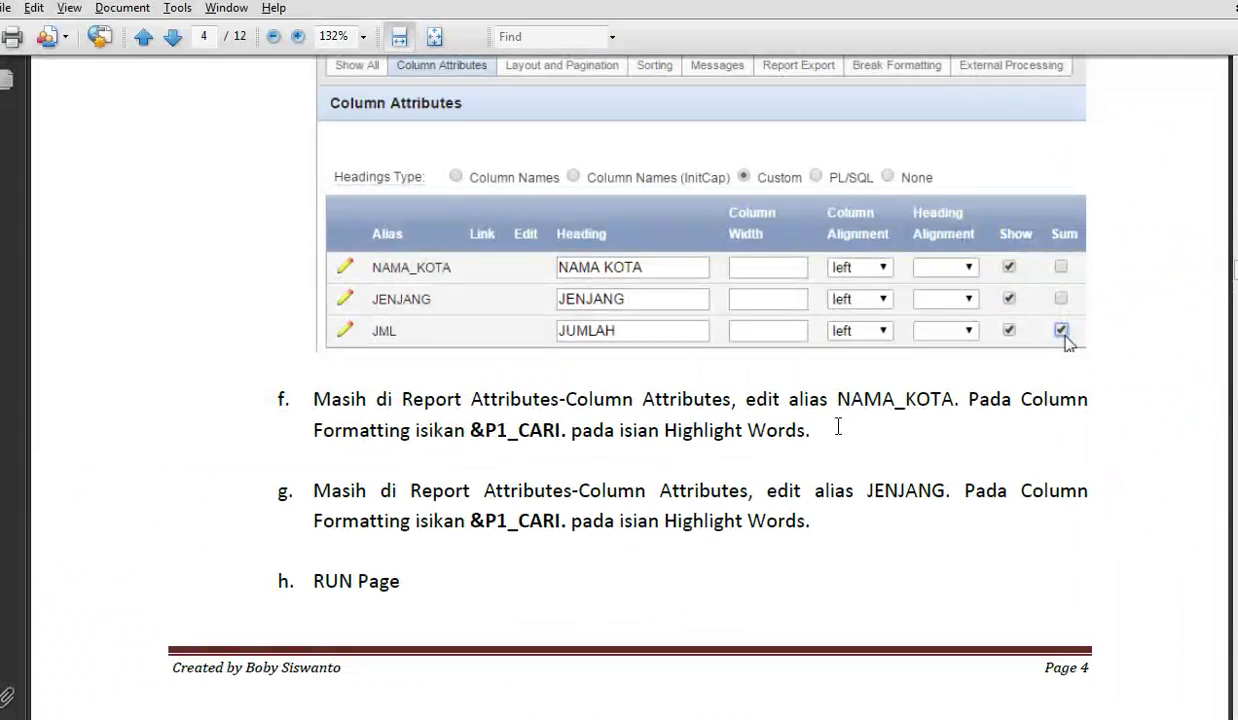
key("alt+Tab")
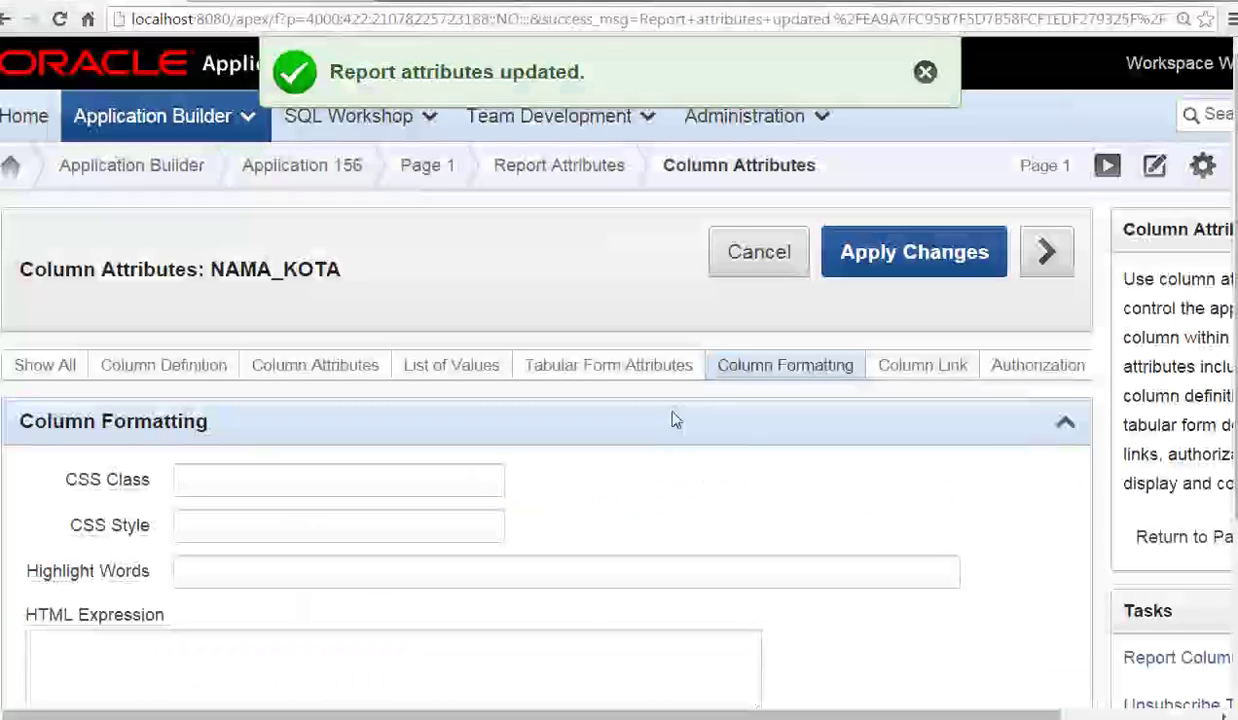
left_click(304, 362)
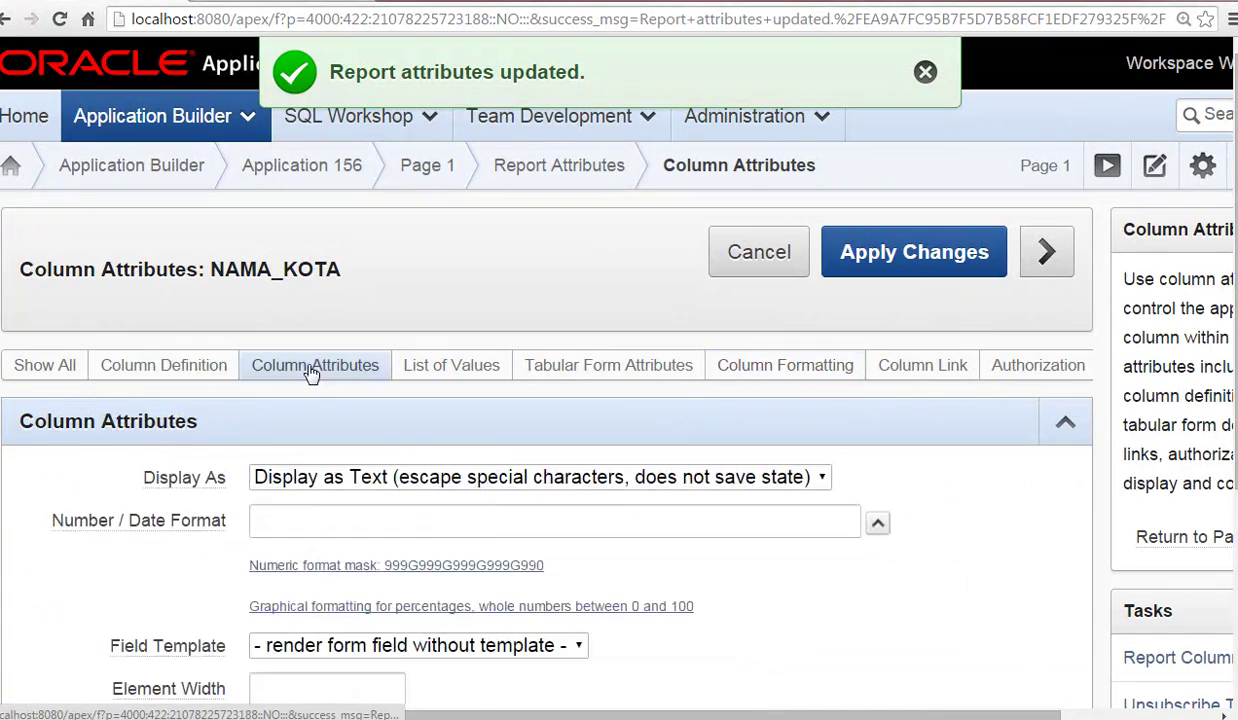
scroll(958, 498, "down", 2)
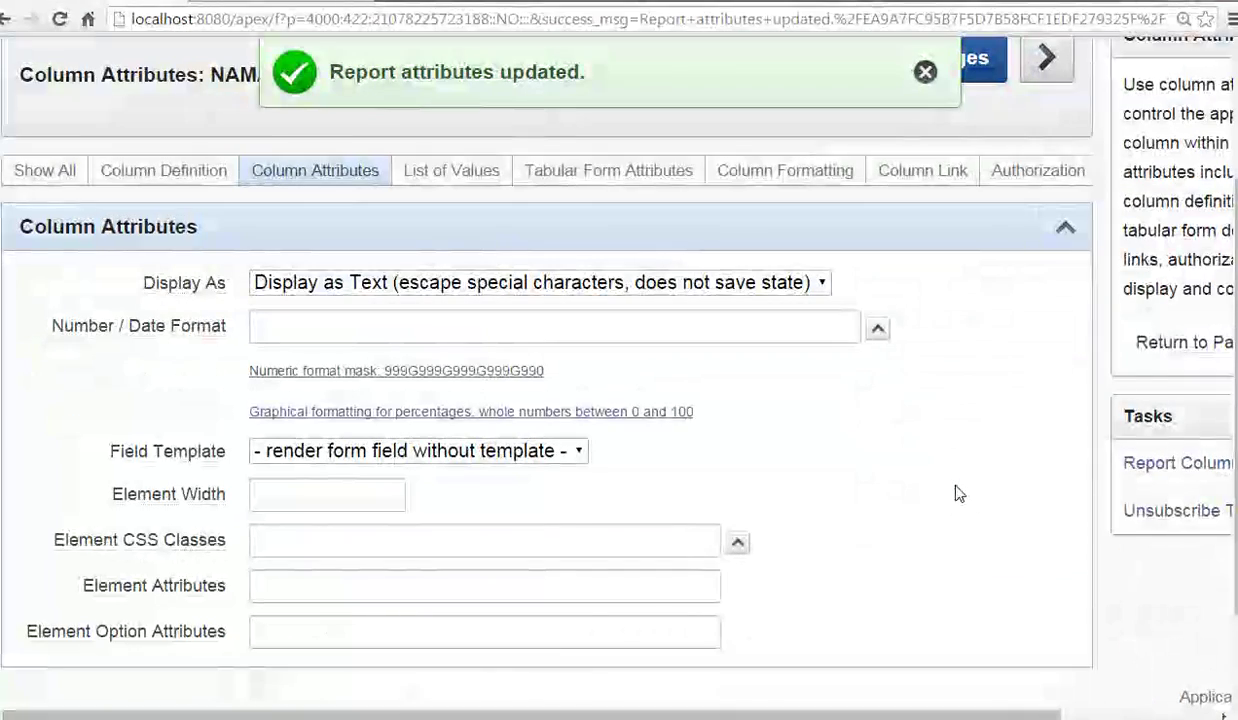
key("alt+Tab")
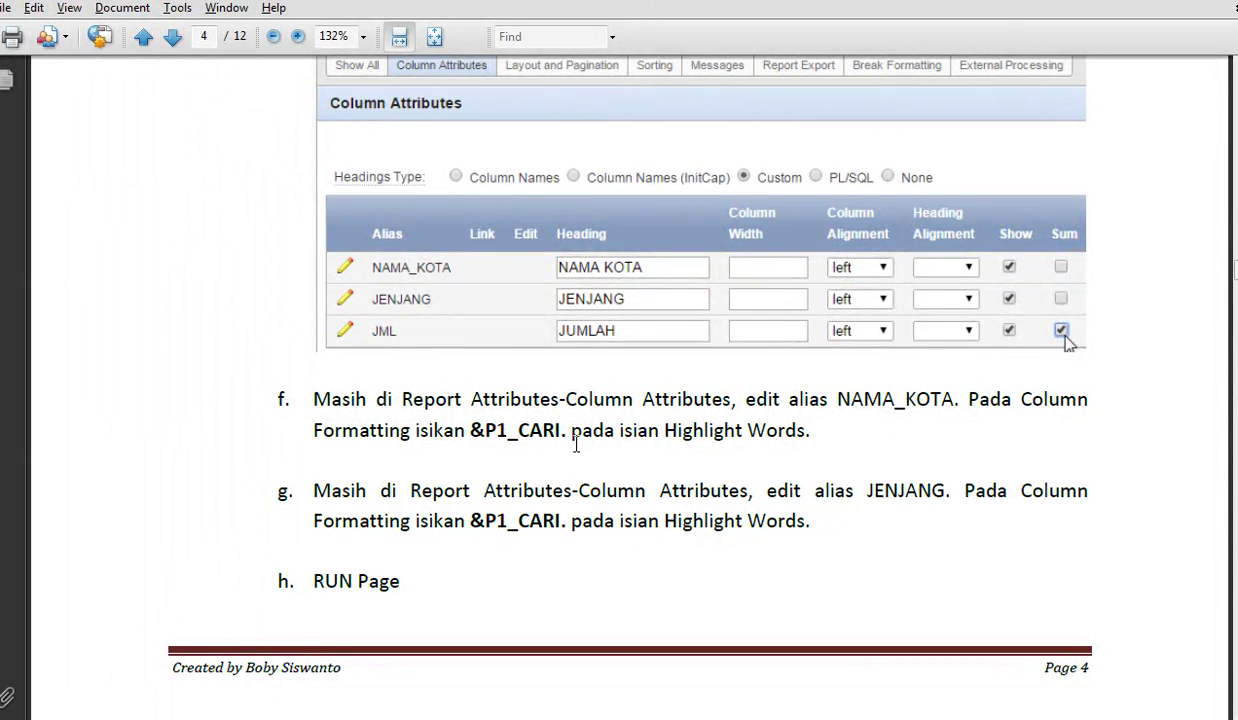
key("alt+Tab")
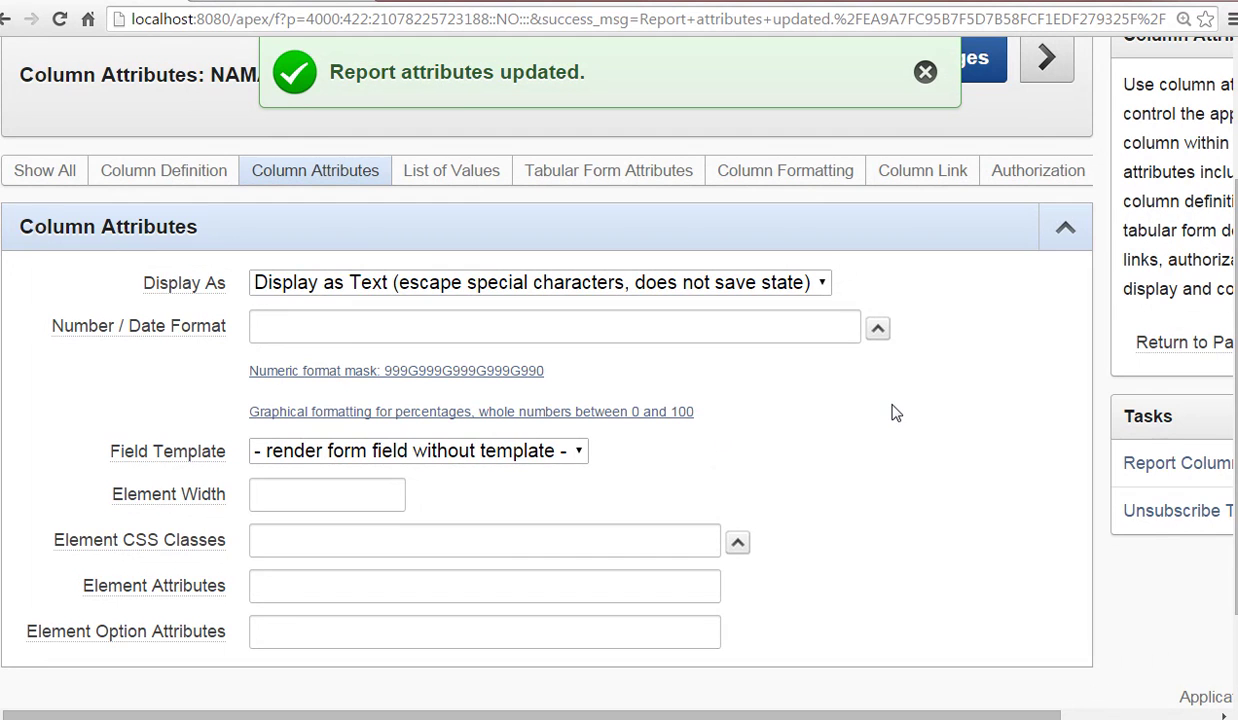
scroll(893, 414, "down", 1)
scroll(880, 410, "up", 2)
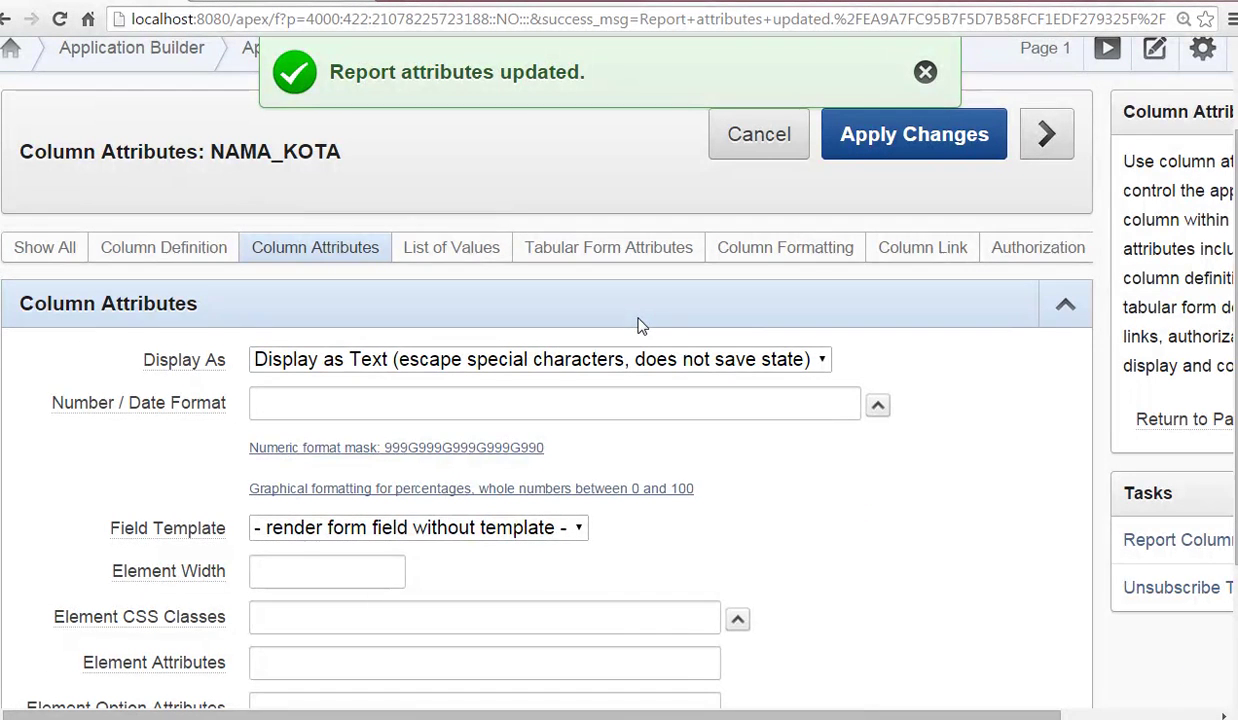
Set Highlight Words to &P1_CARI. in the NAMA_KOTA column's formatting and apply the changes.
left_click(795, 253)
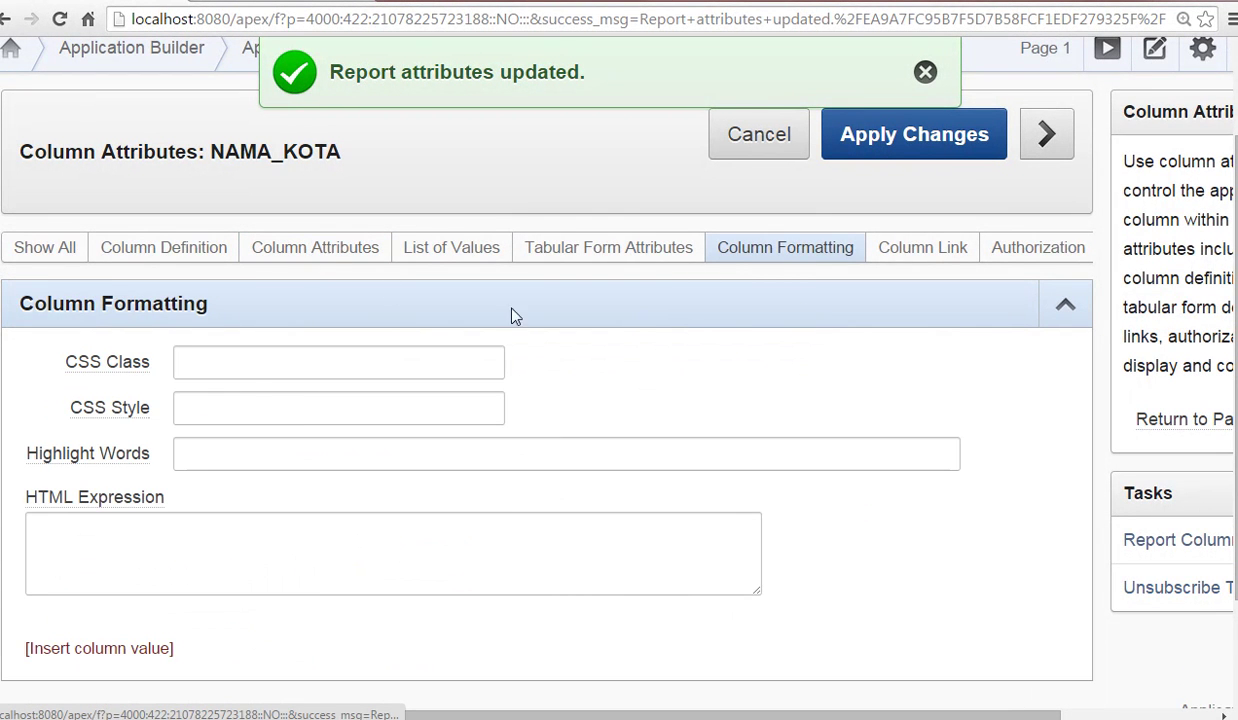
left_click(285, 449)
type("&P1_CARI.")
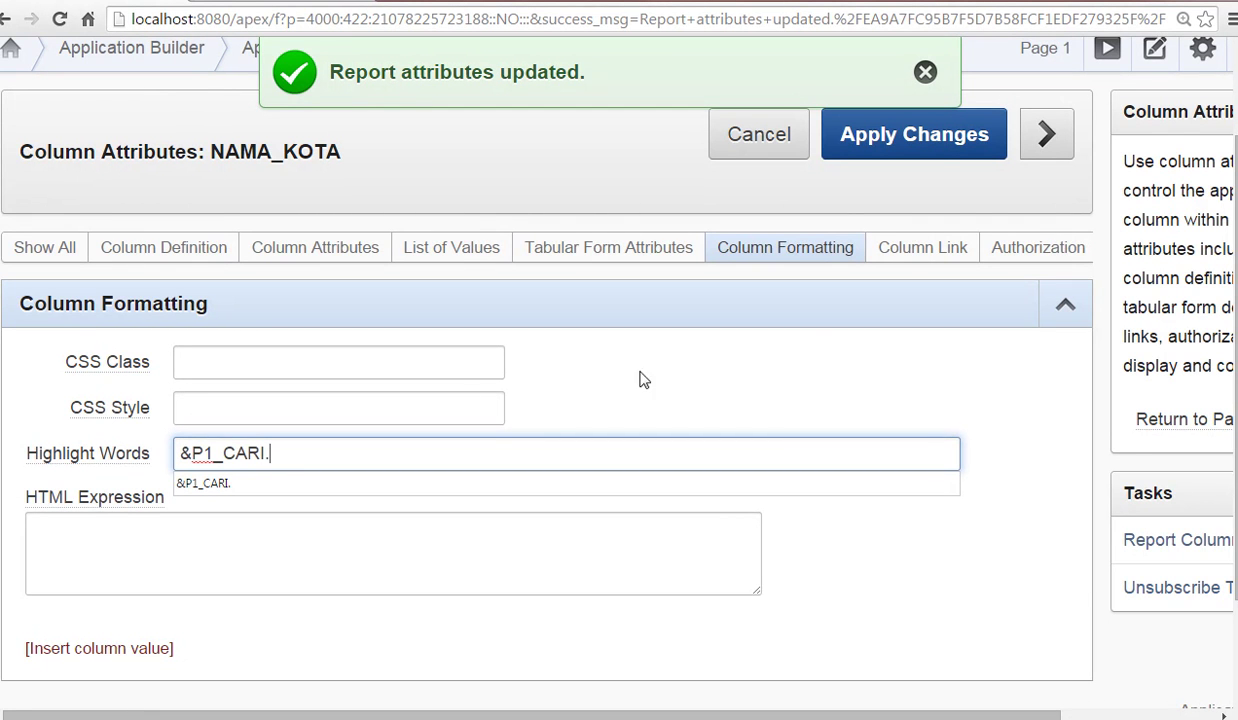
left_click(941, 156)
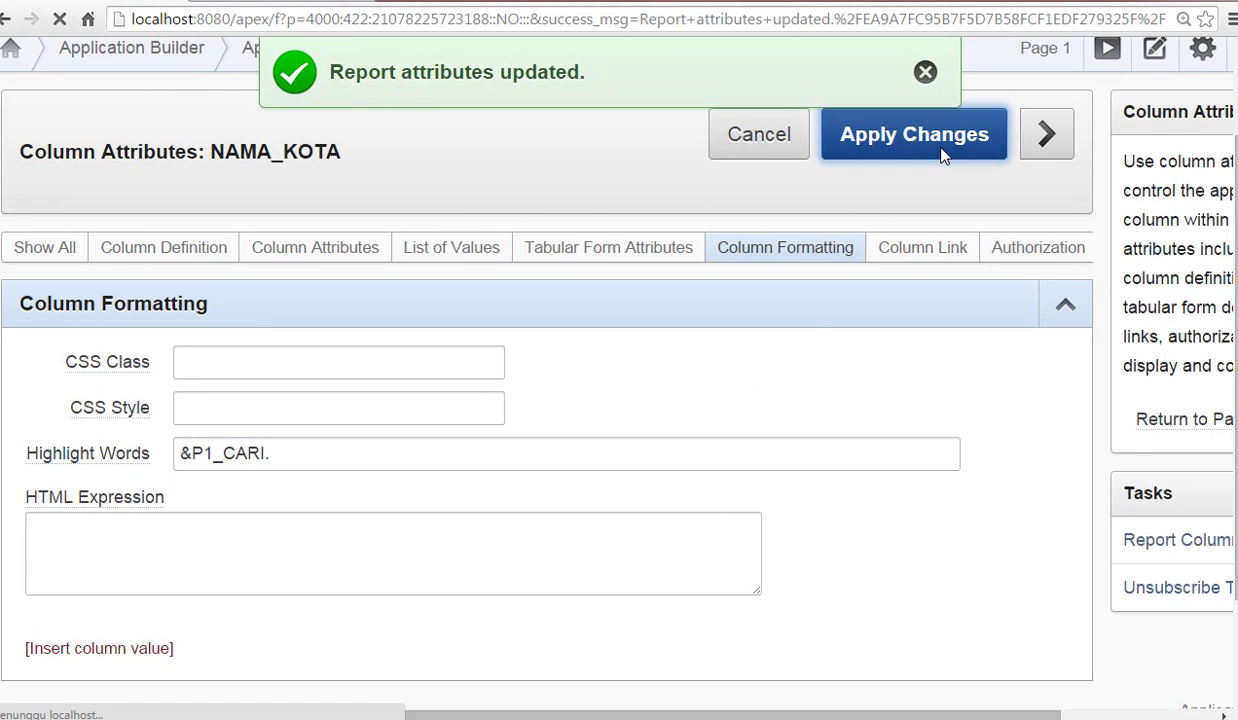
Set Highlight Words to &P1_CARI. in the JENJANG column's formatting and apply both the column and report attribute changes.
scroll(665, 385, "down", 3)
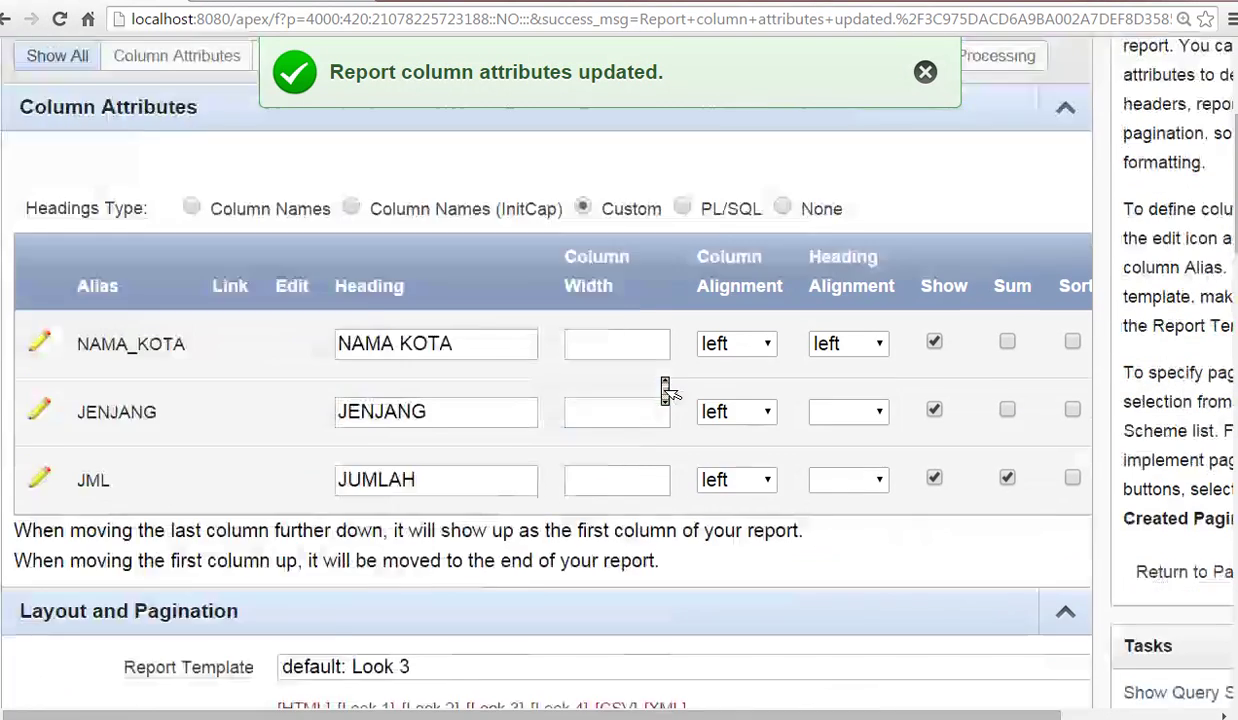
scroll(665, 390, "down", 1)
left_click(40, 310)
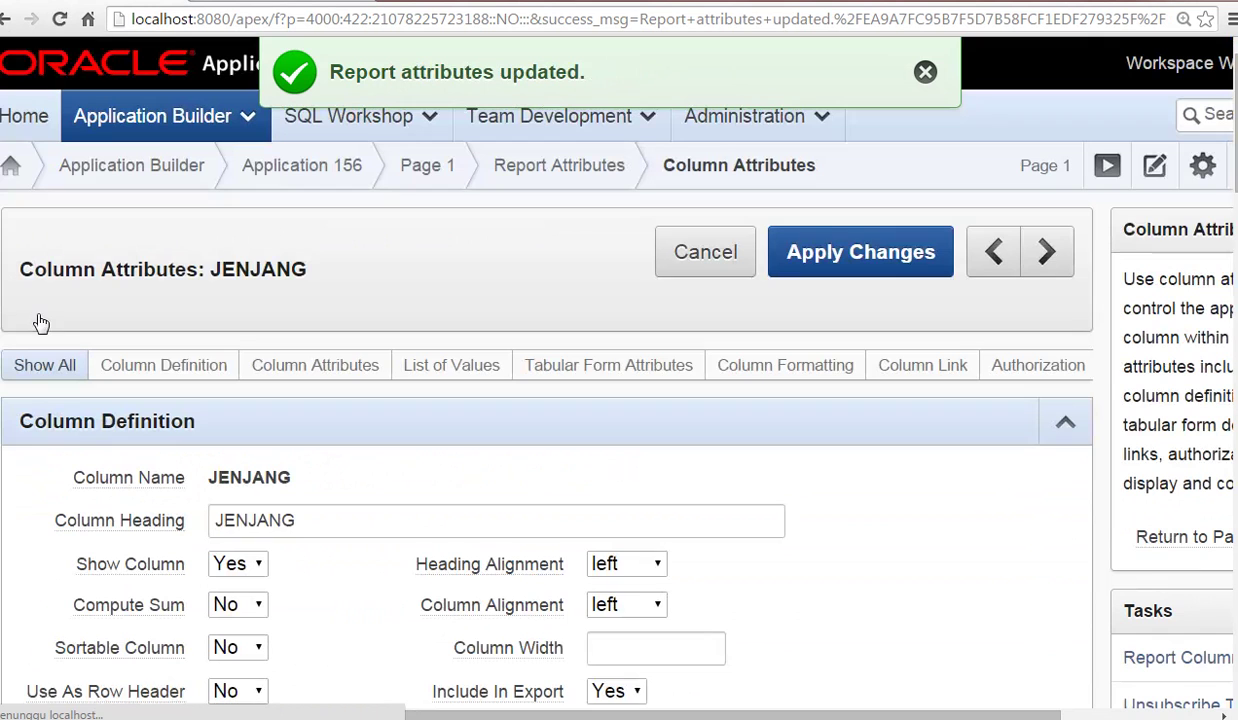
left_click(818, 370)
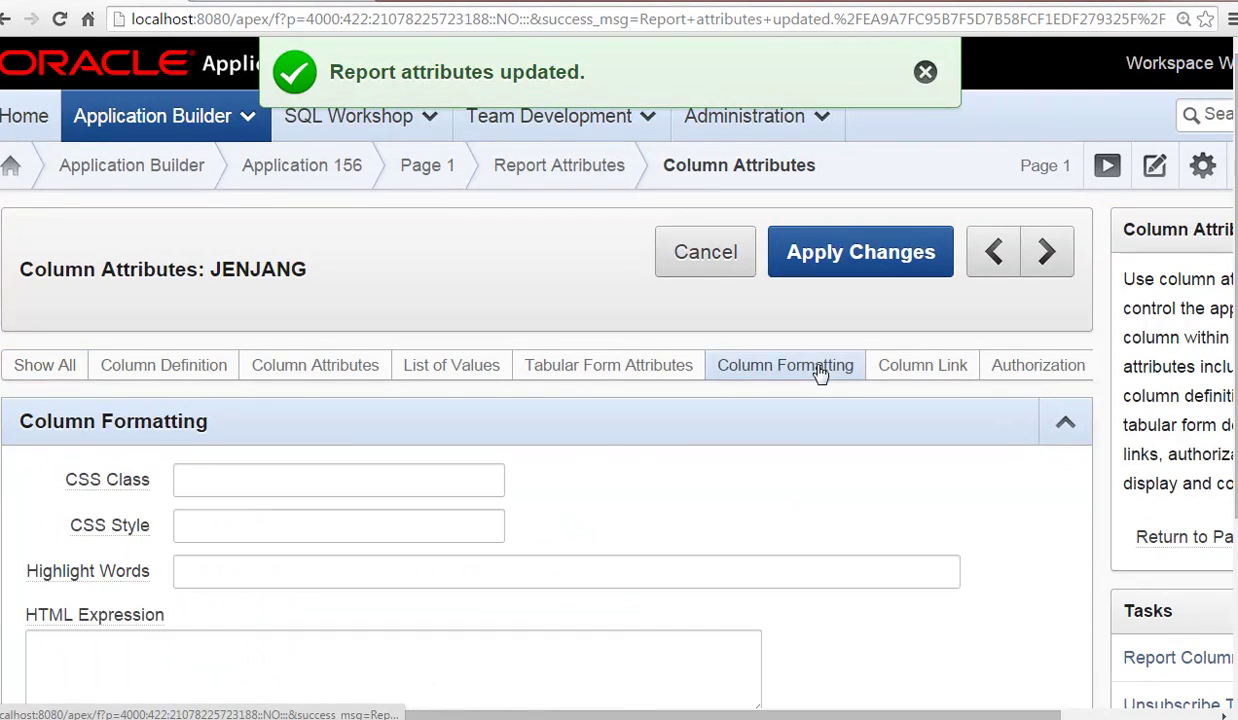
left_click(260, 570)
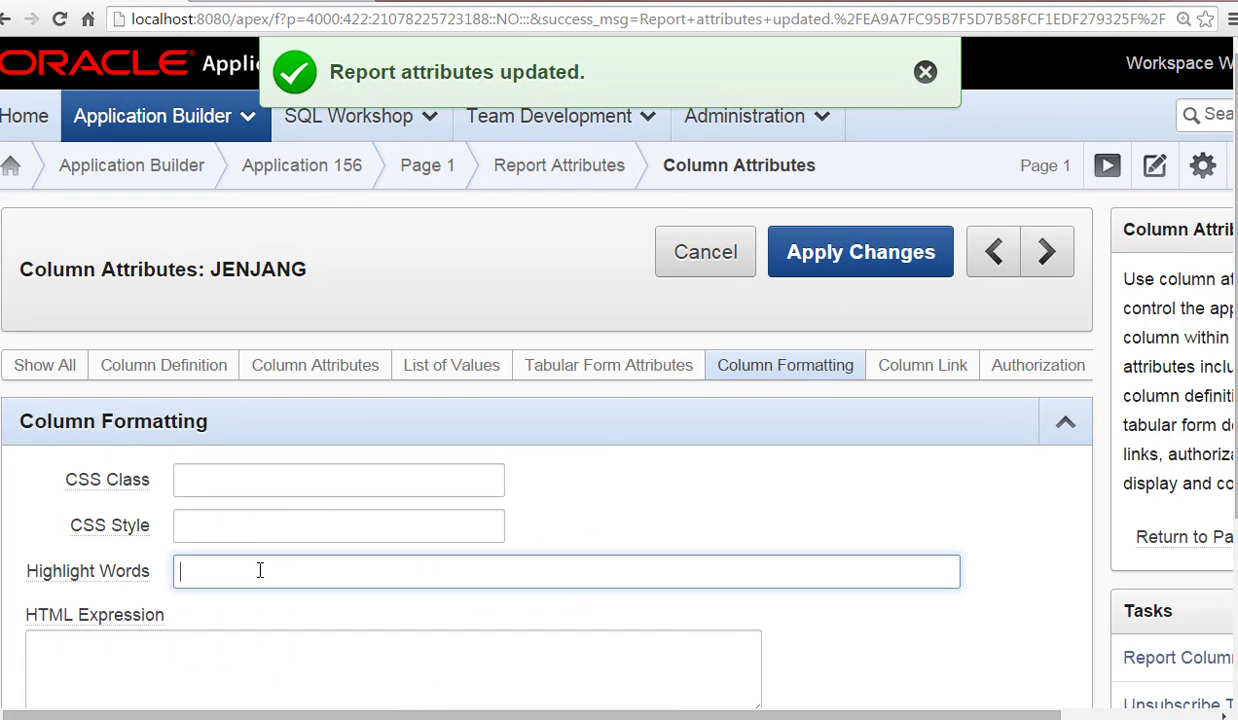
type("&P")
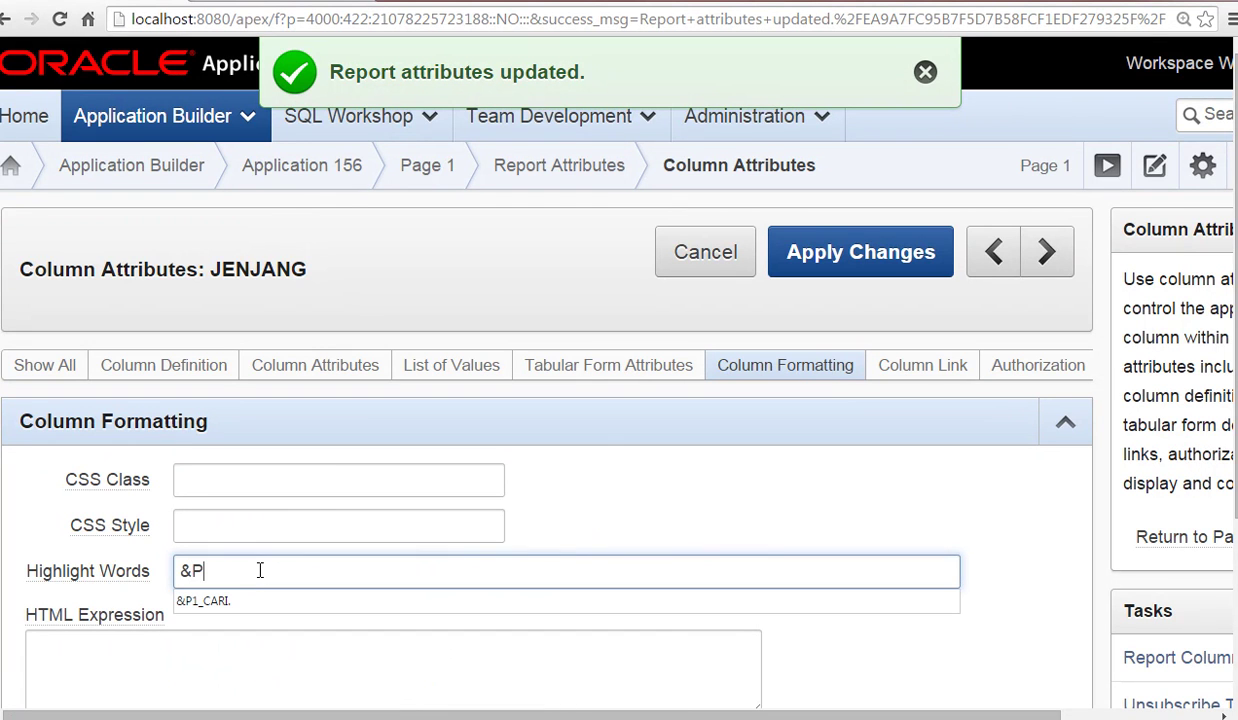
type("1_CARI.")
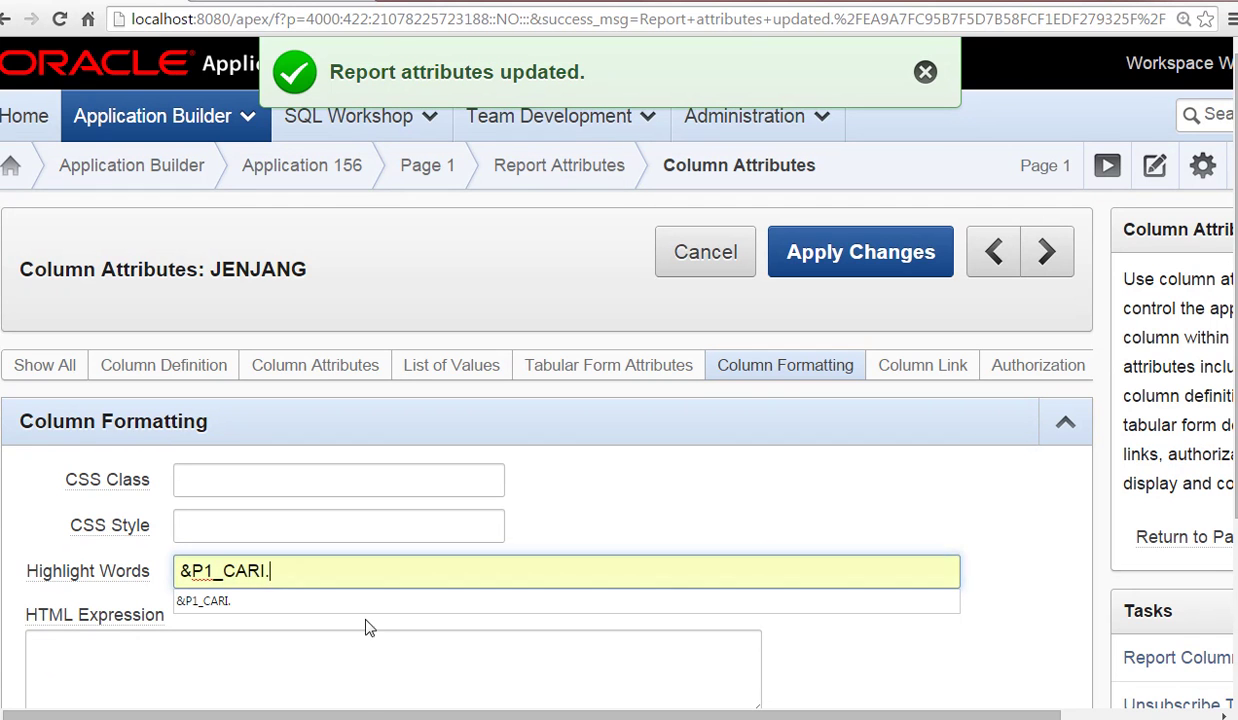
left_click(225, 601)
left_click(864, 250)
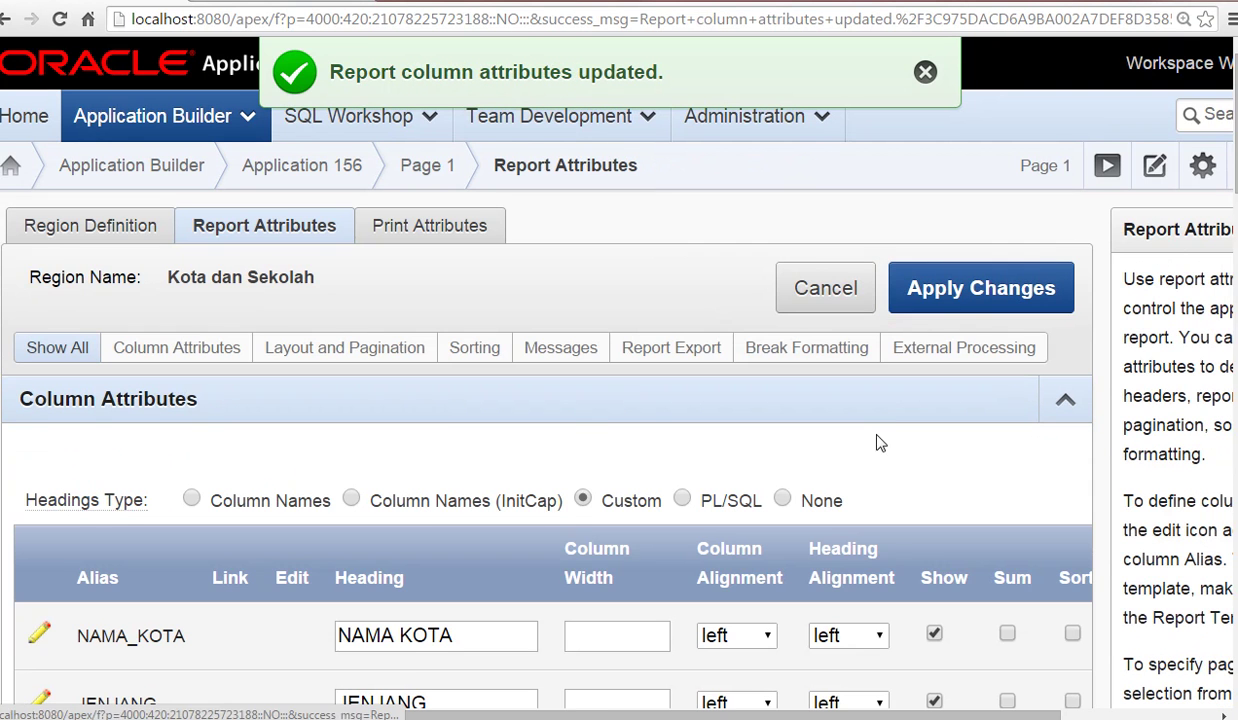
left_click(947, 286)
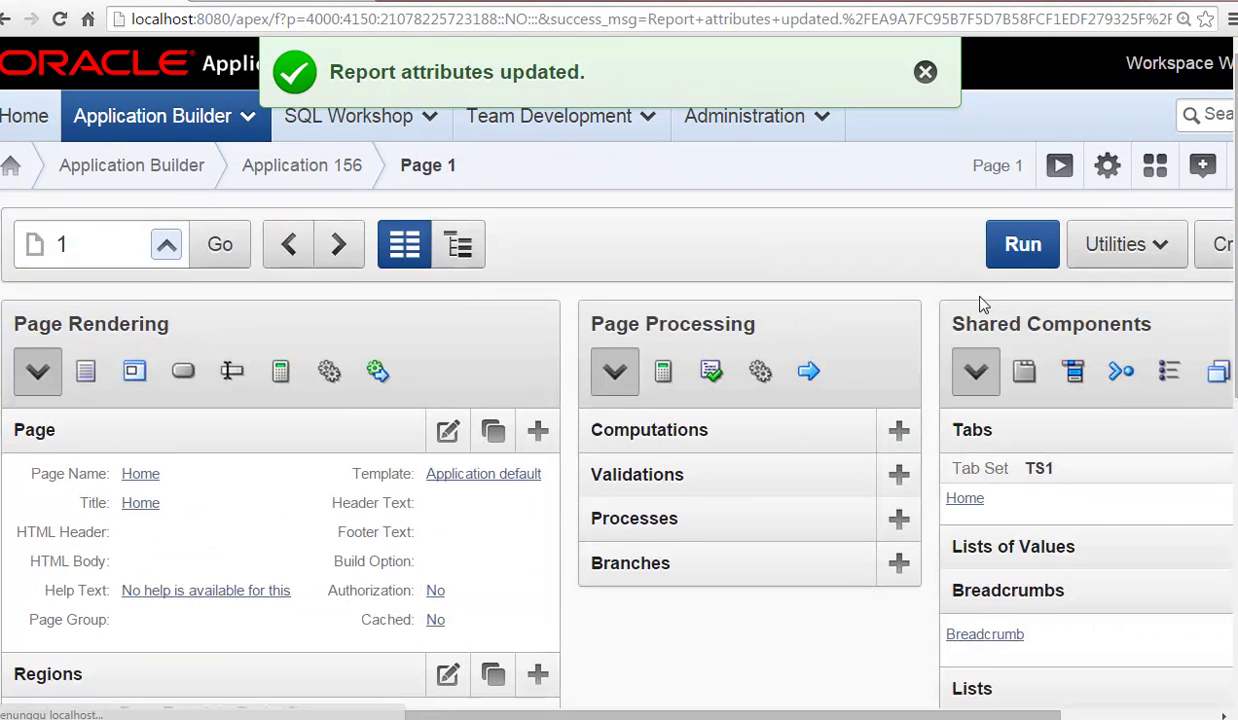
Run the Home page, try "sd" in the Cari field, and clear the field again.
left_click(1020, 250)
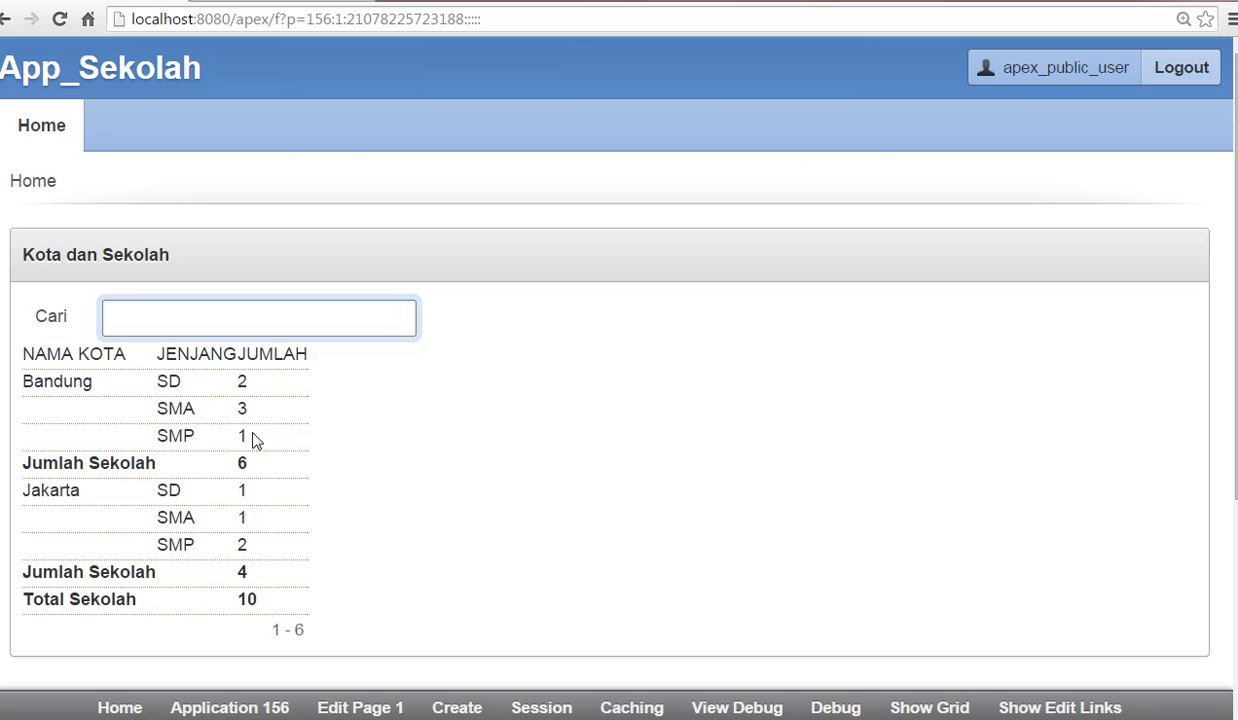
type("sd")
key("BackSpace")
key("BackSpace")
Switch to the PDF and read the instructions for adding JavaScript to the page through Page Rendering.
key("alt+Tab")
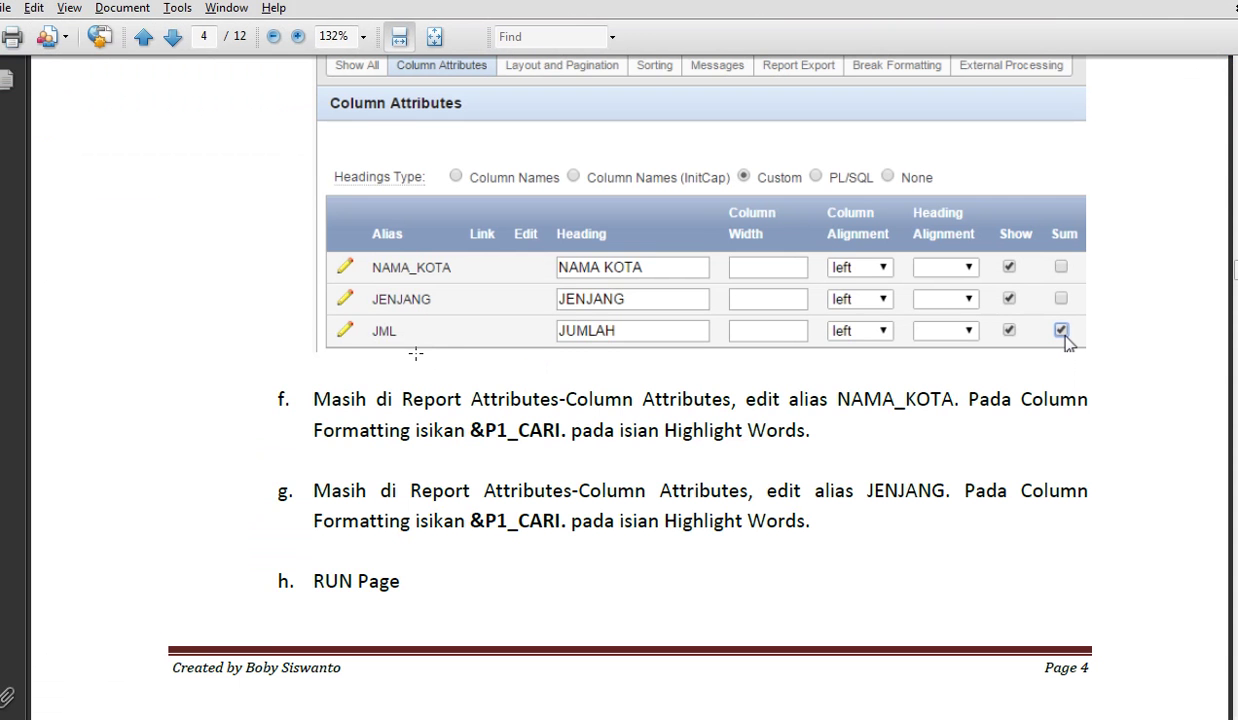
scroll(795, 350, "down", 3)
scroll(795, 350, "down", 12)
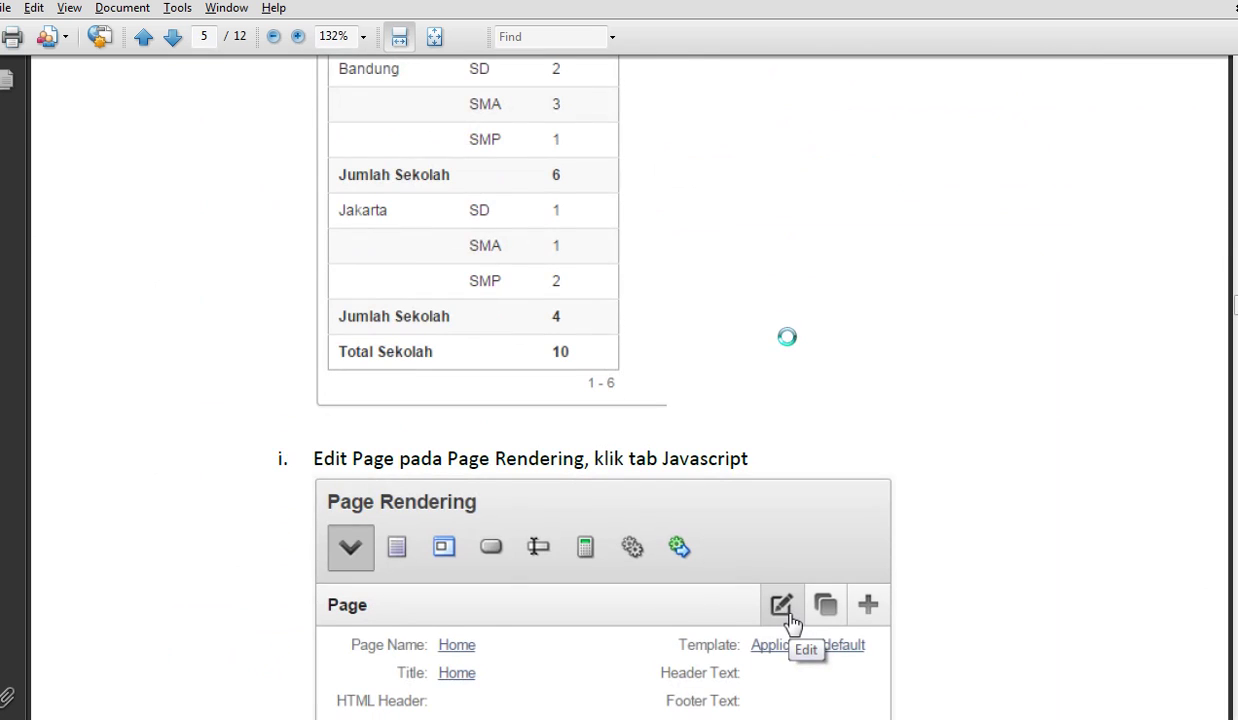
scroll(790, 345, "down", 5)
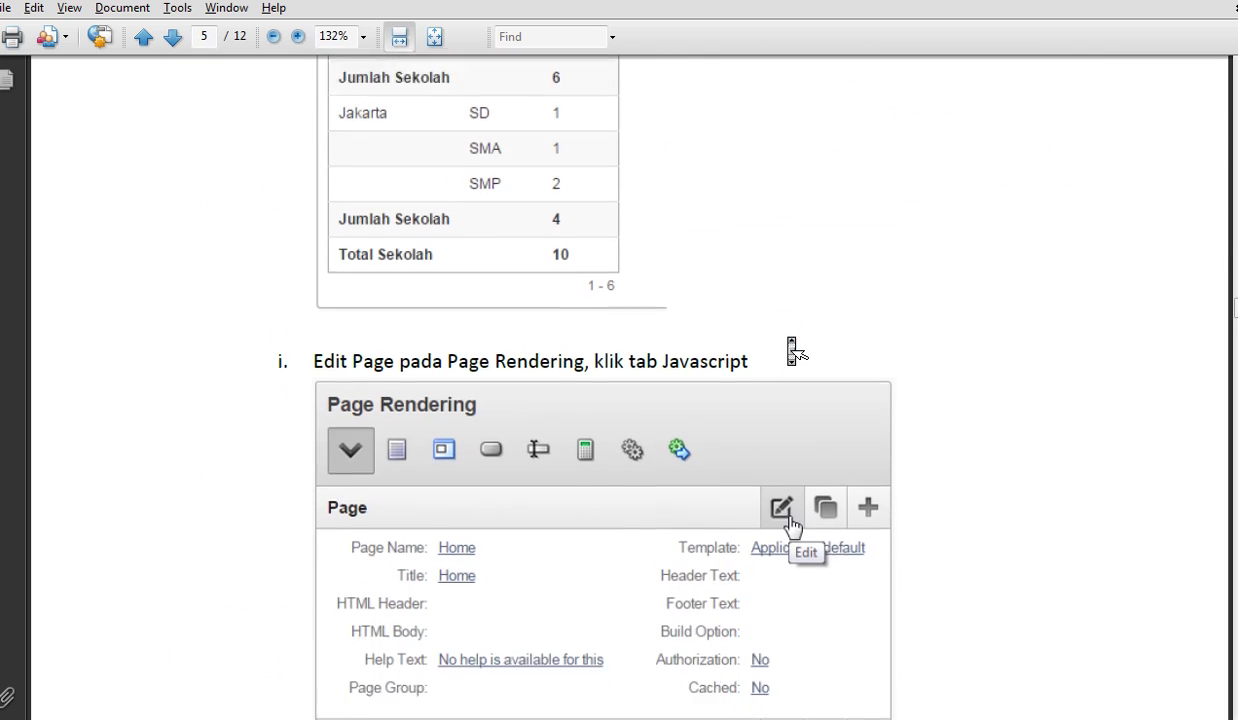
scroll(795, 350, "down", 2)
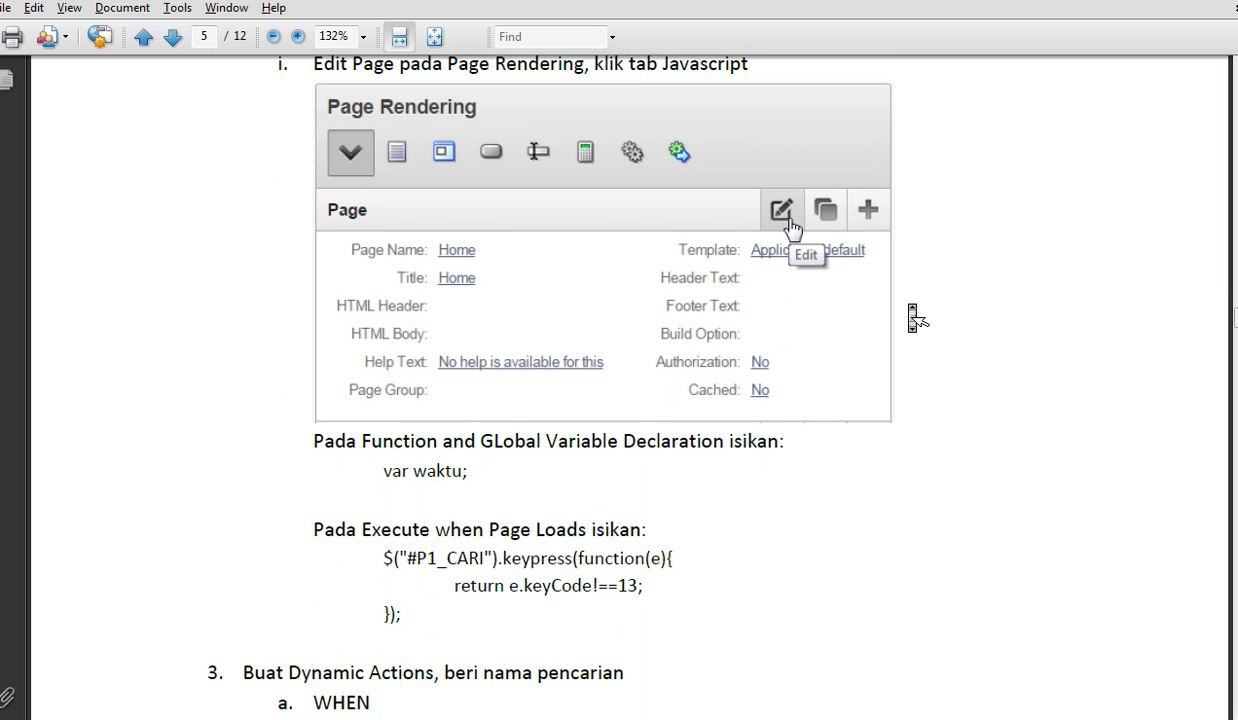
scroll(912, 309, "down", 2)
scroll(915, 318, "up", 4)
scroll(918, 318, "down", 4)
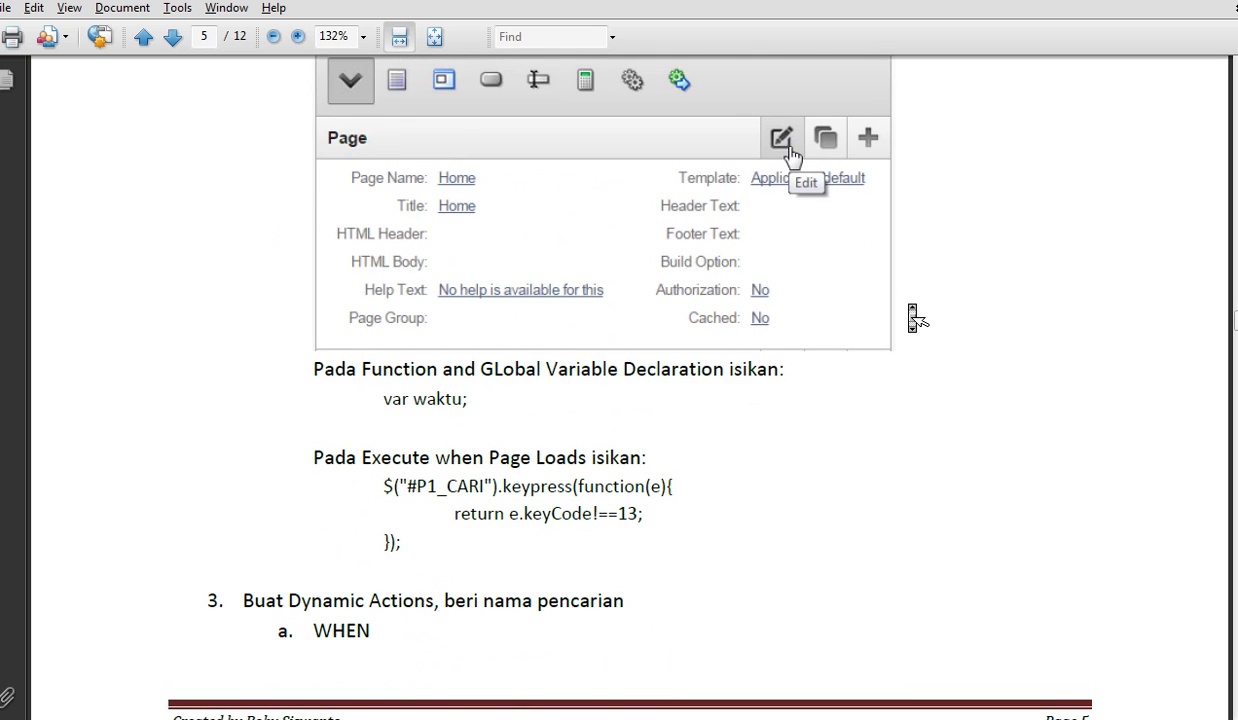
scroll(917, 318, "up", 1)
scroll(913, 318, "up", 1)
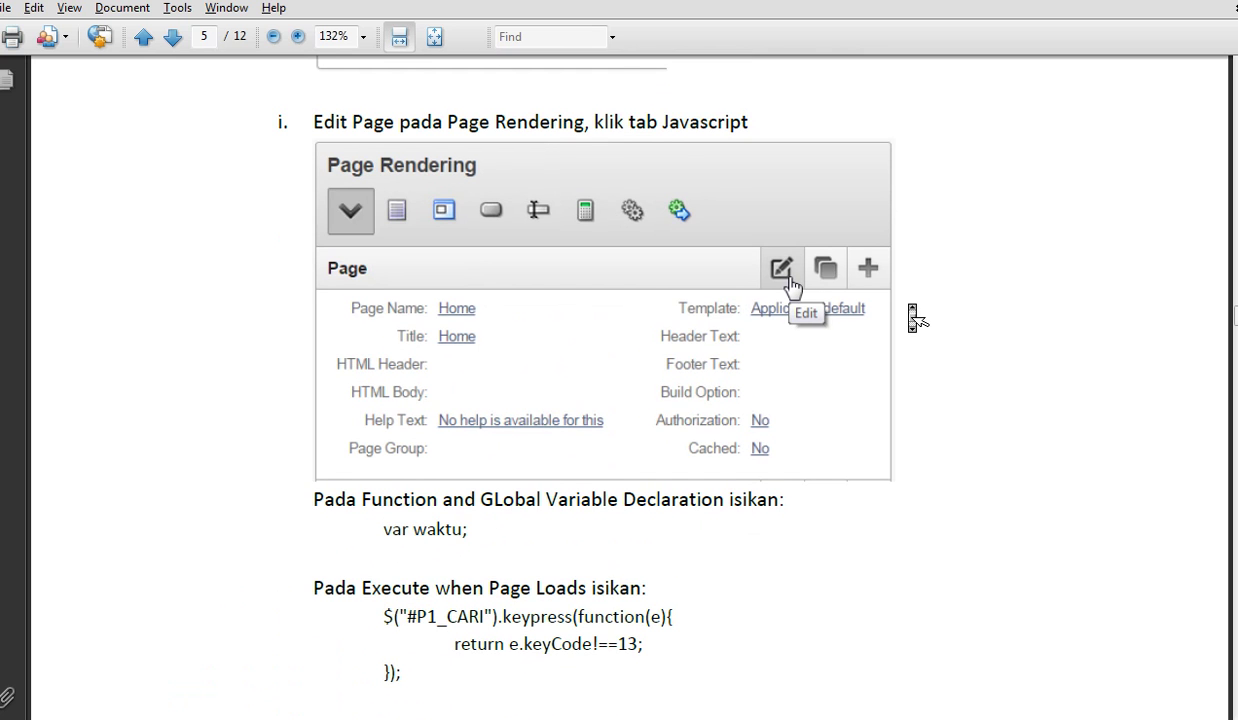
Return to the browser and open Page 1's attributes for editing at the JavaScript section.
key("alt+Tab")
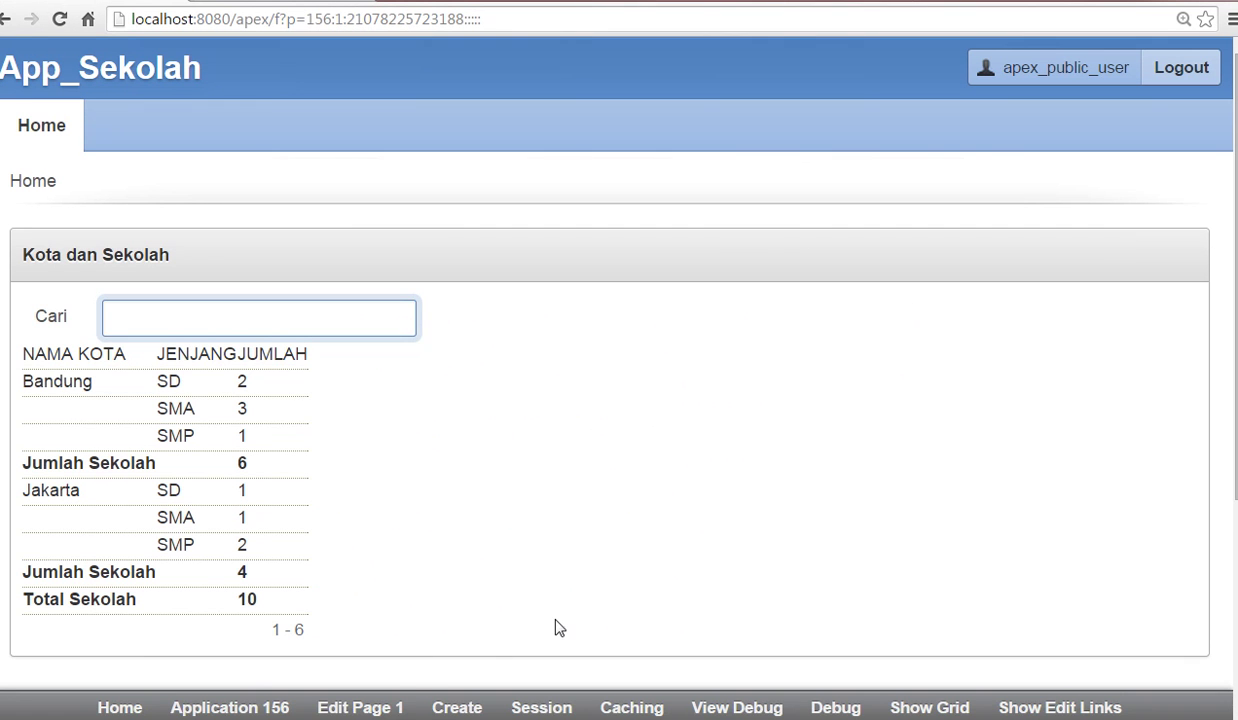
left_click(350, 708)
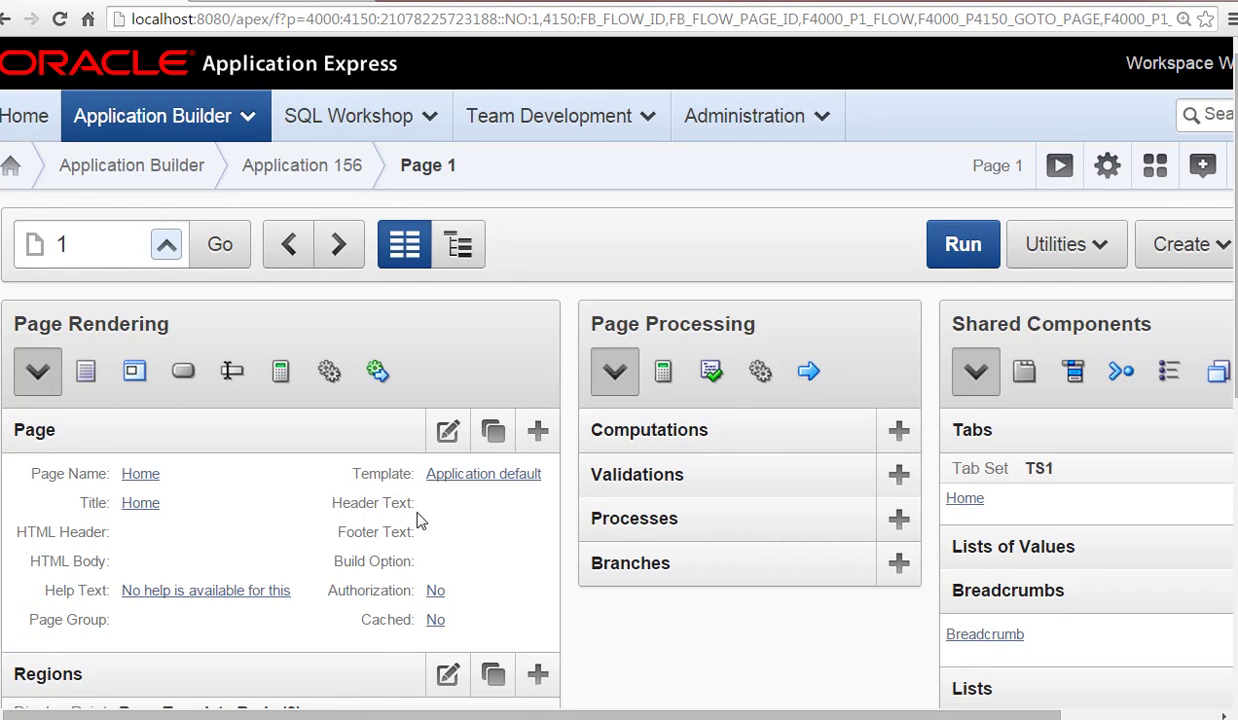
left_click(448, 433)
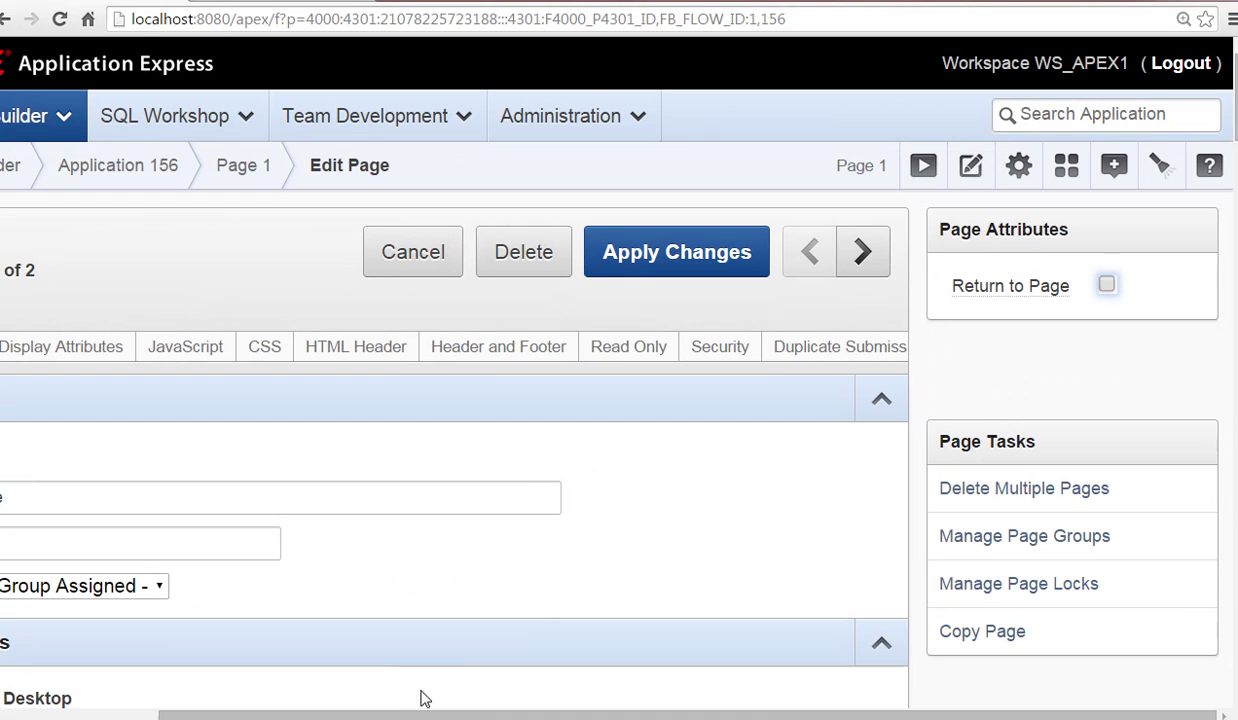
left_click(204, 346)
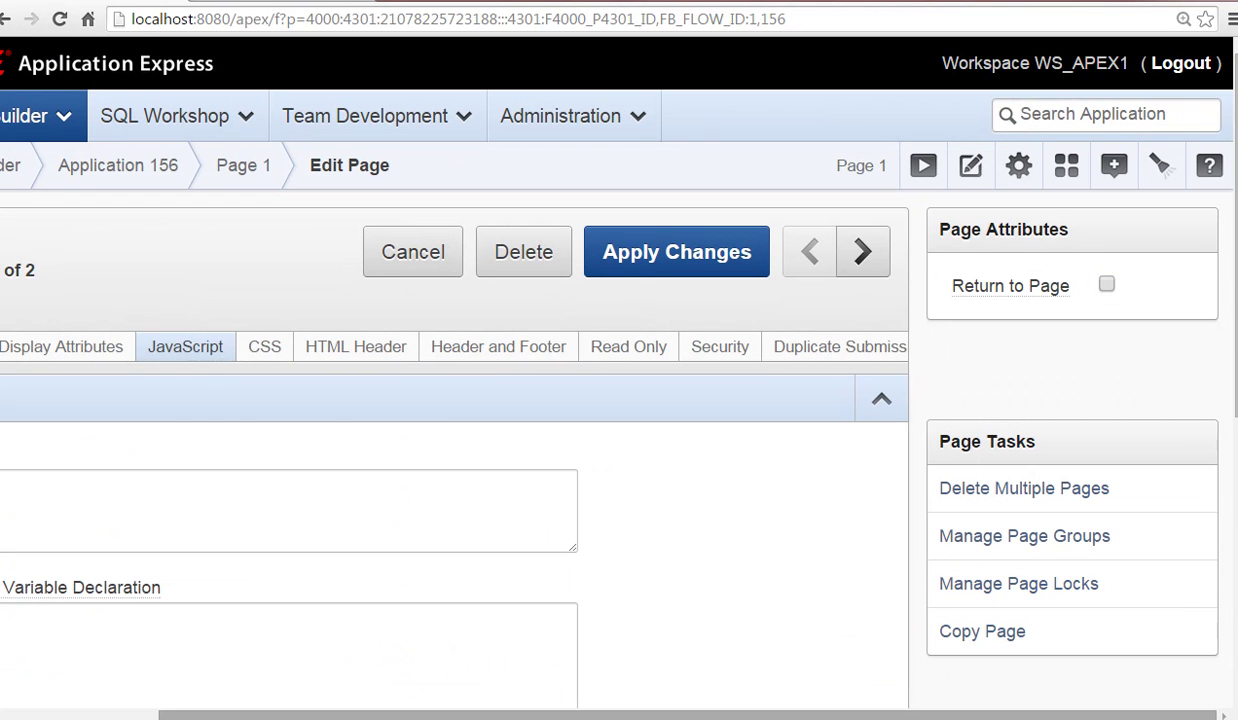
left_click_drag(340, 714, 185, 713)
scroll(655, 542, "down", 4)
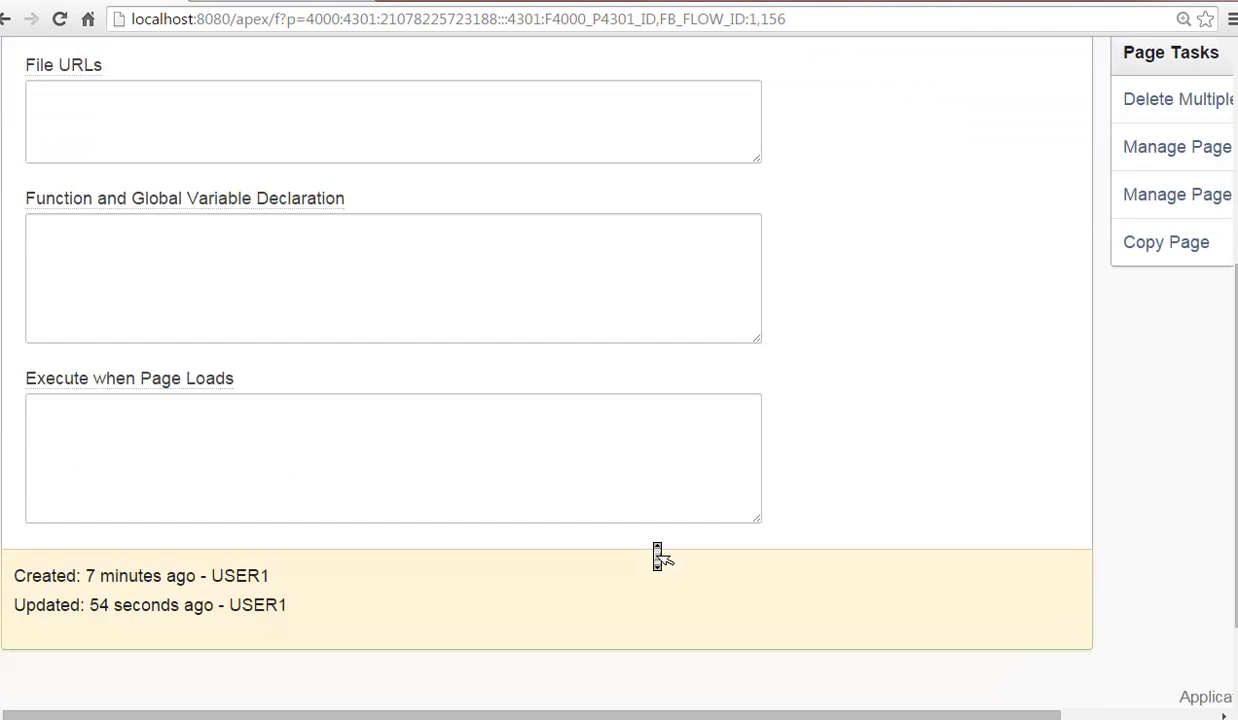
scroll(657, 555, "up", 1)
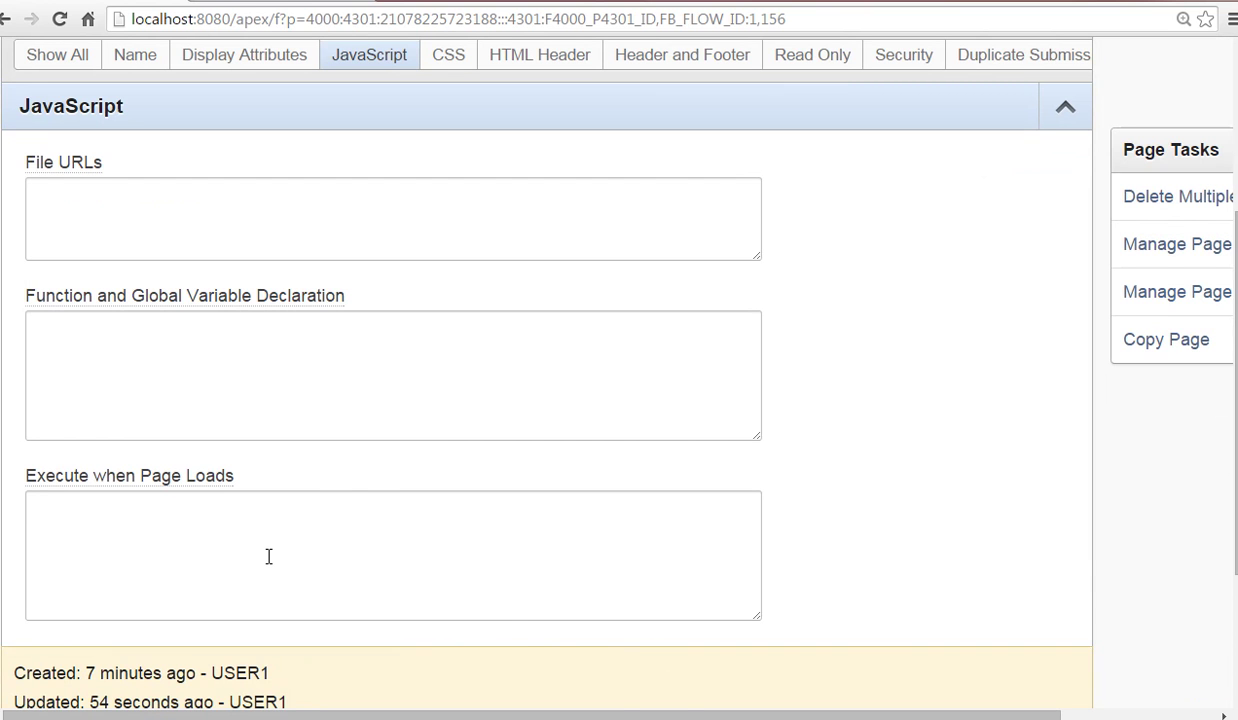
Check the variable declaration in the PDF and enter "var waktu;" under Function and Global Variable Declaration.
key("alt+Tab")
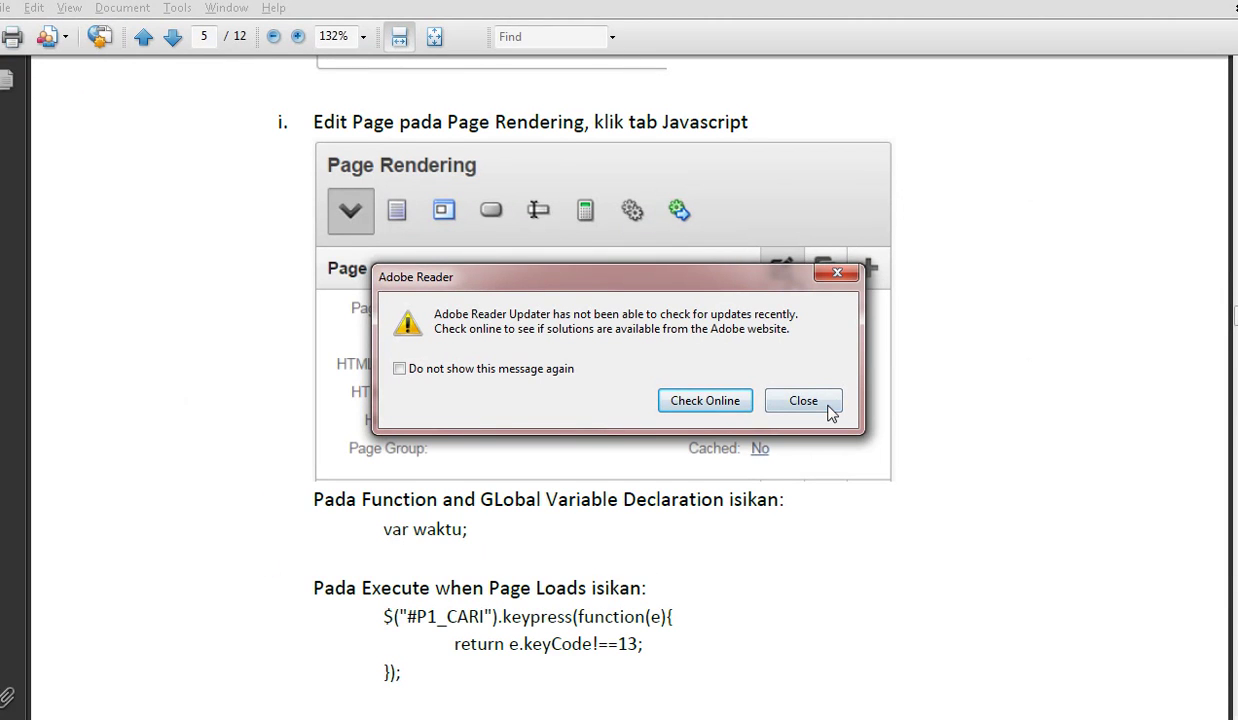
left_click(827, 412)
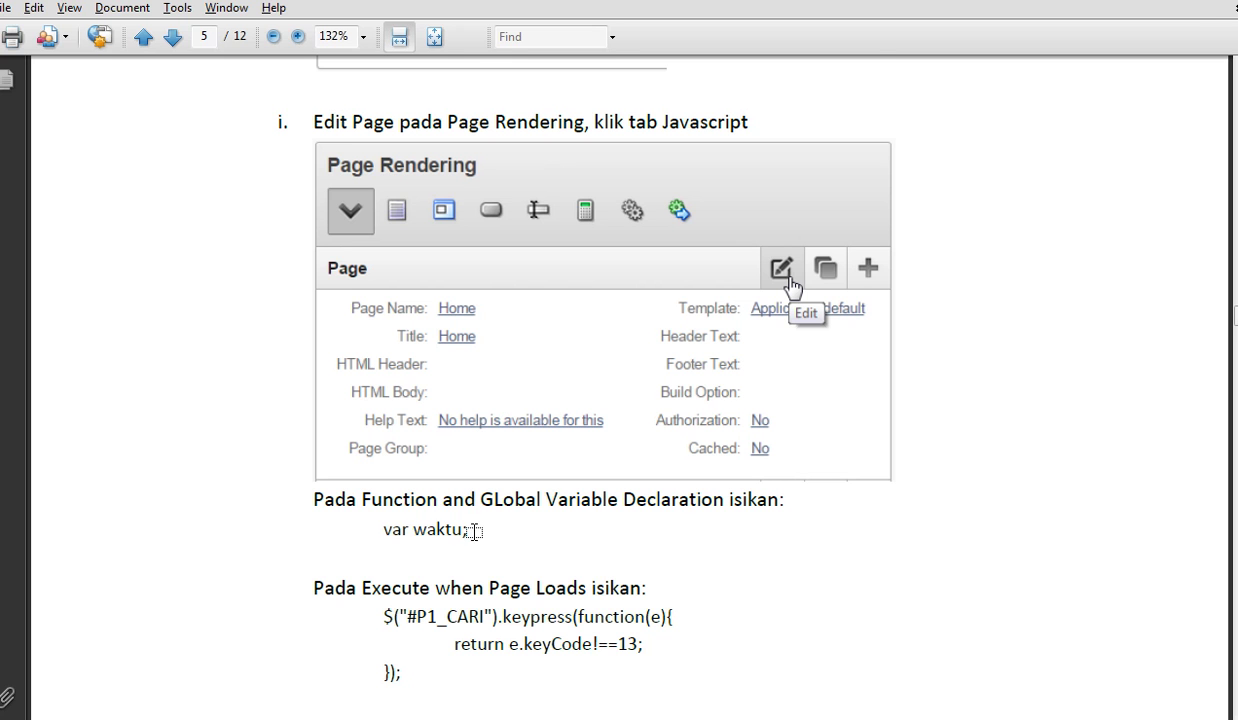
key("alt+Tab")
left_click(246, 368)
type("var waktu;")
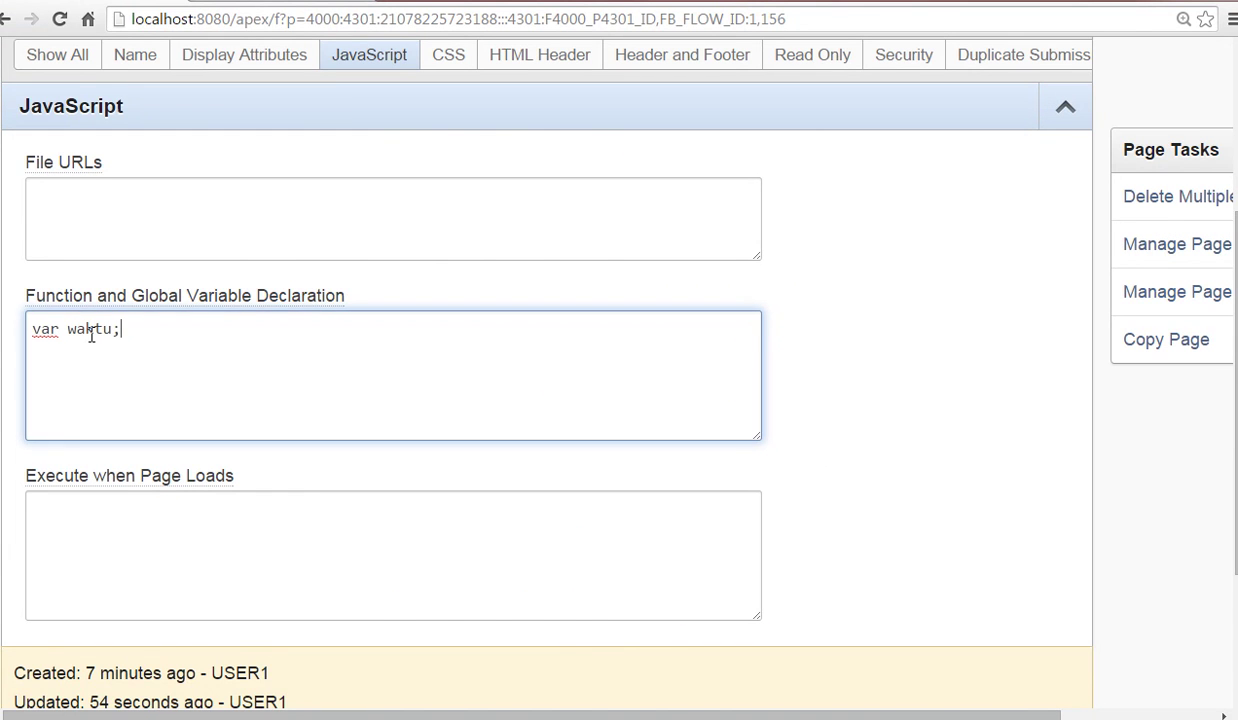
Copy the $("#P1_CARI").keypress function returning e.keyCode!==13 from the PDF into Execute when Page Loads.
key("alt+Tab")
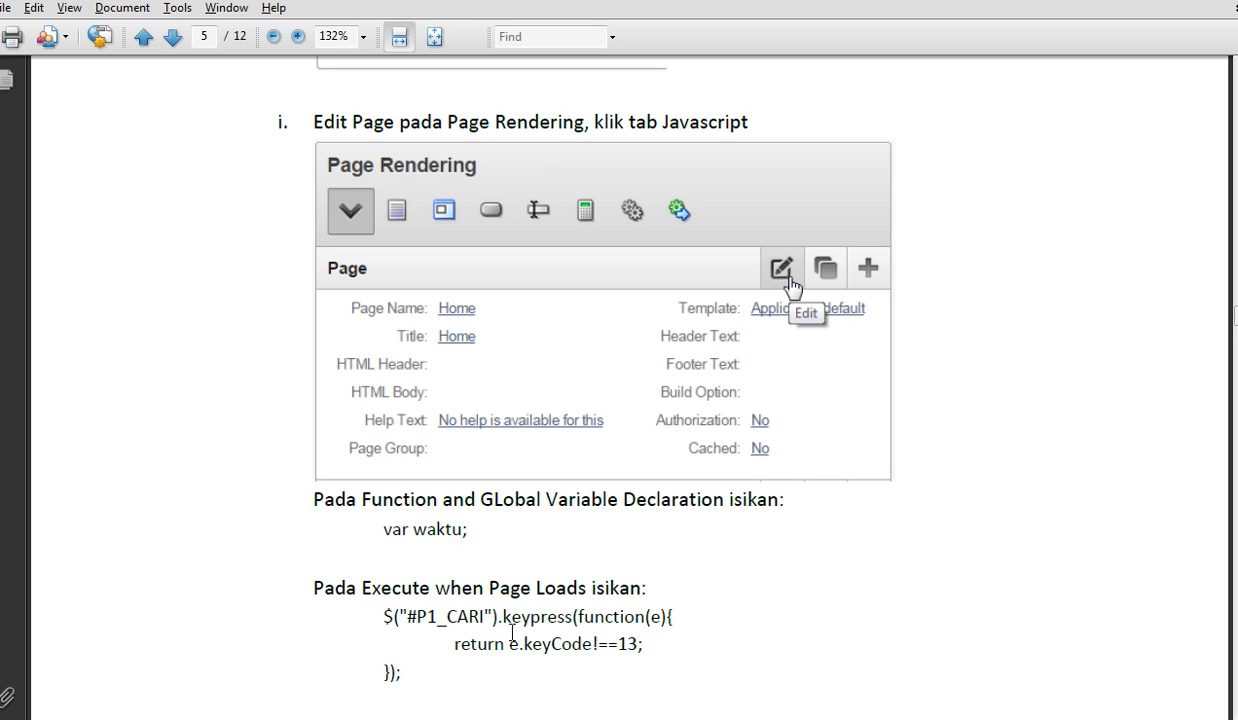
left_click_drag(379, 612, 413, 670)
key("ctrl+c")
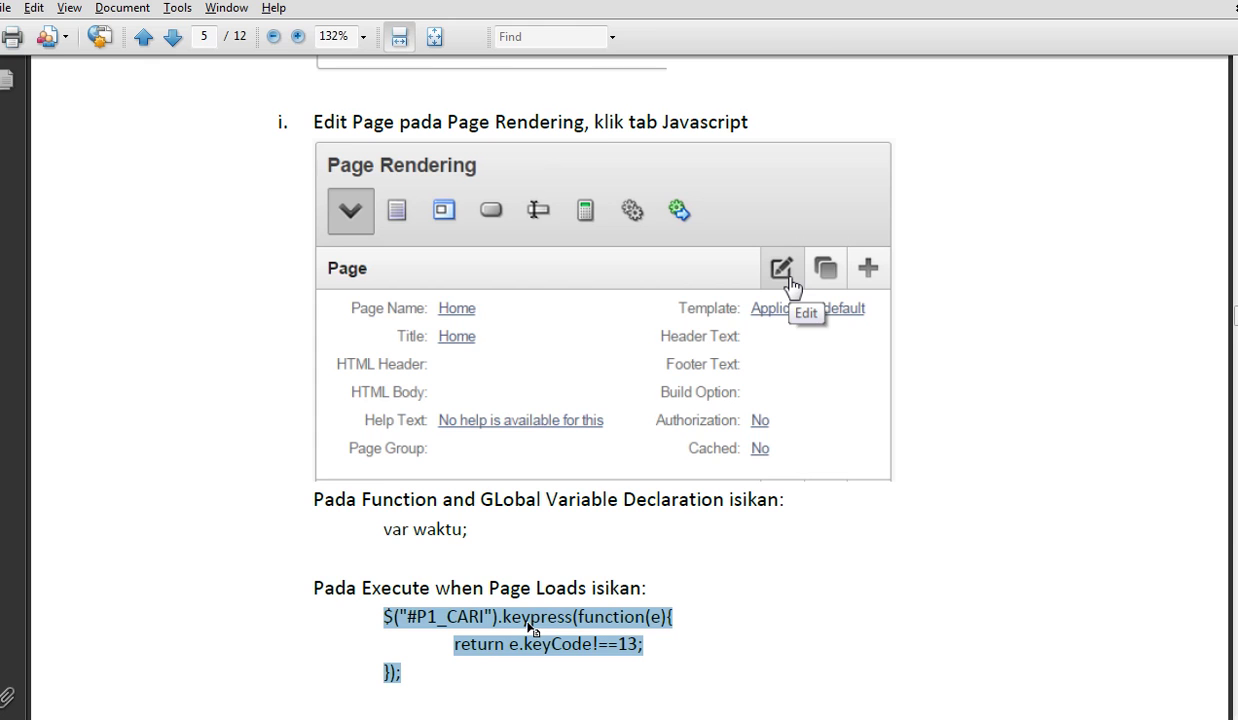
key("alt+Tab")
left_click(305, 517)
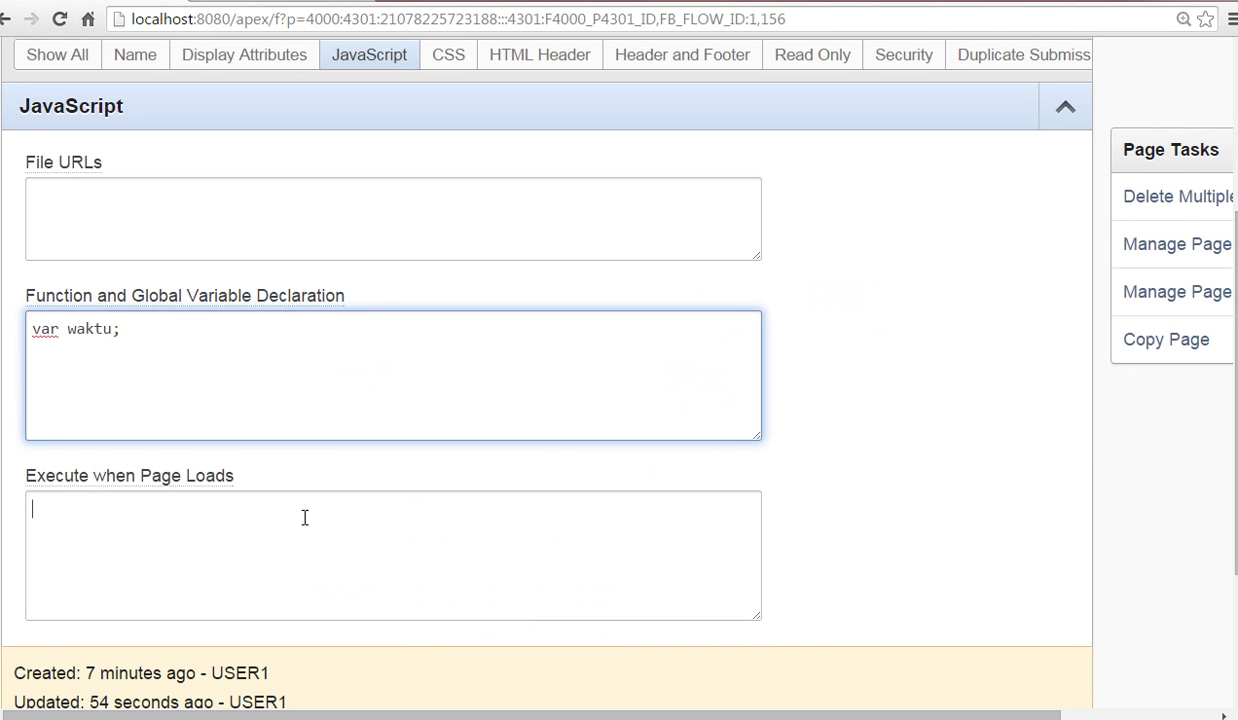
key("alt+Tab")
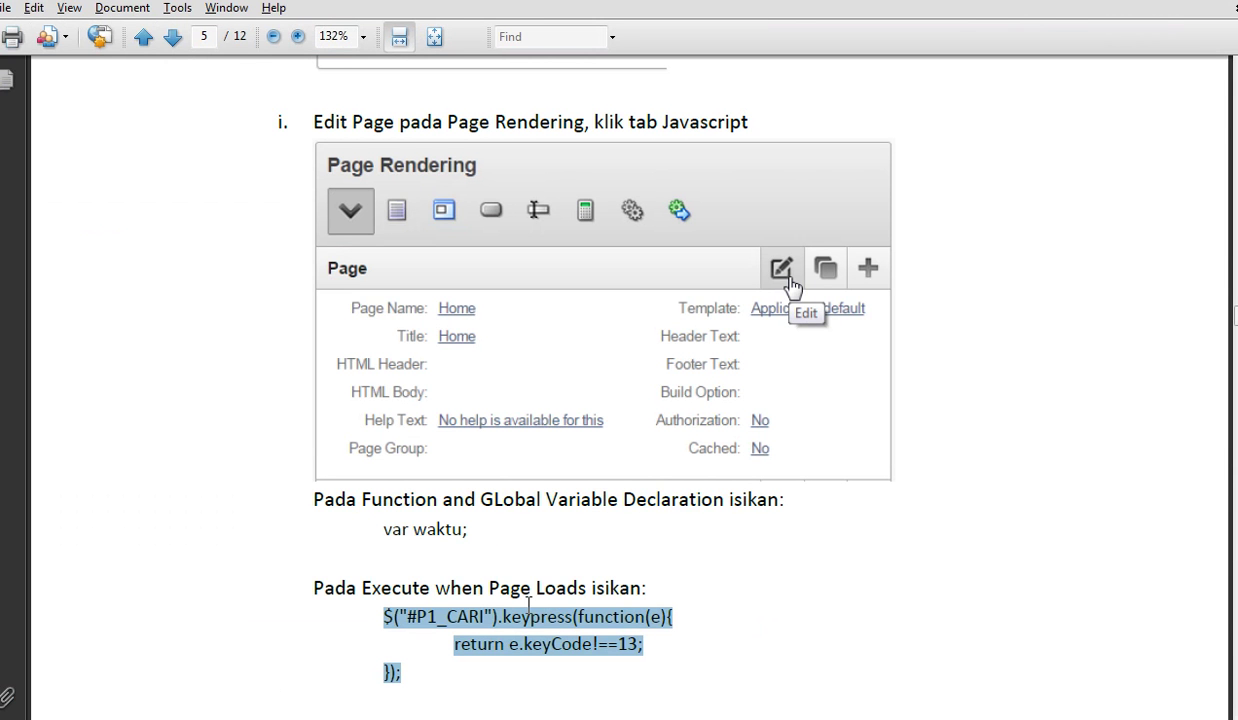
key("alt+Tab")
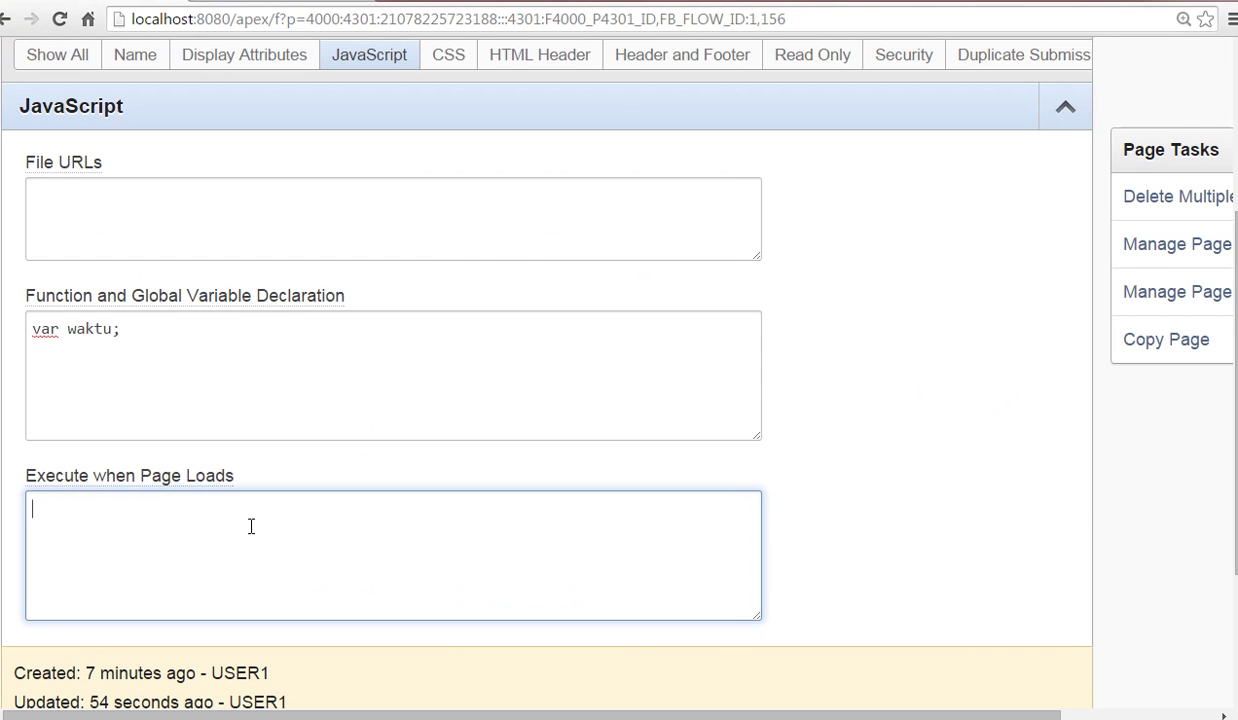
right_click(251, 526)
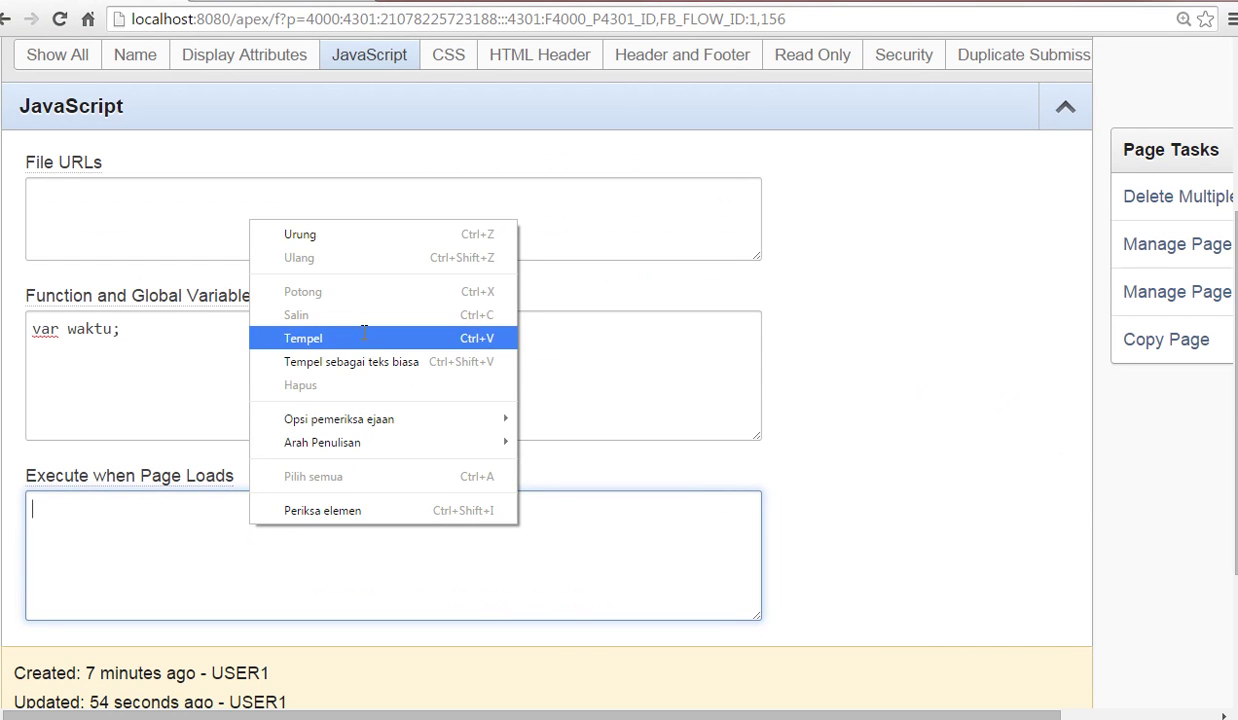
left_click(352, 320)
Check the PDF's next instructions on creating the pencarian dynamic action.
key("alt+Tab")
scroll(897, 544, "down", 3)
scroll(897, 544, "down", 6)
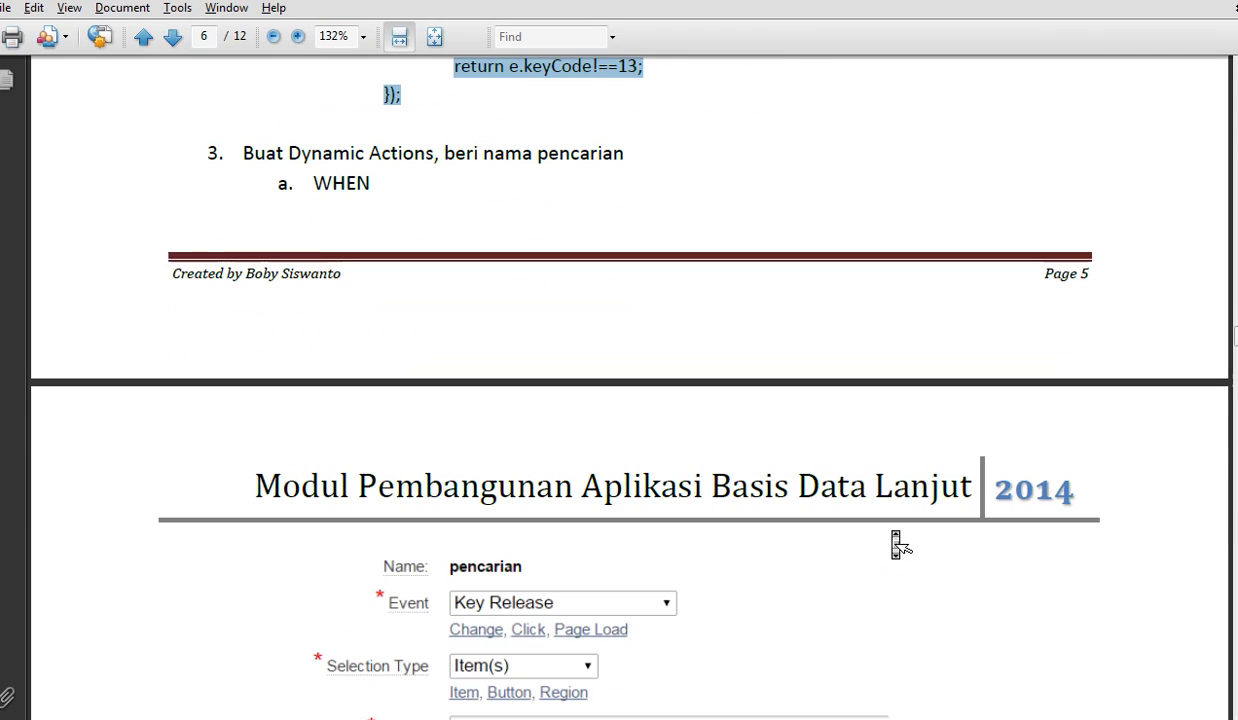
scroll(897, 544, "down", 1)
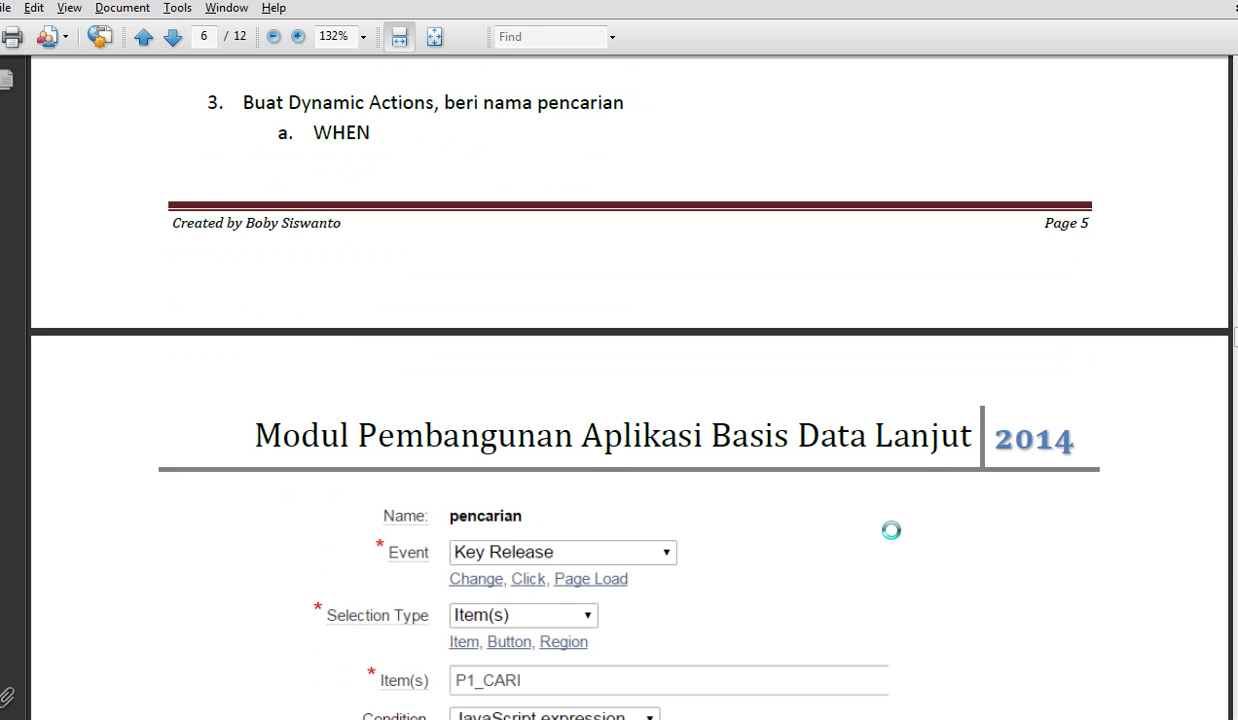
Return to Page 1's attributes in the browser and apply the JavaScript changes.
key("alt+Tab")
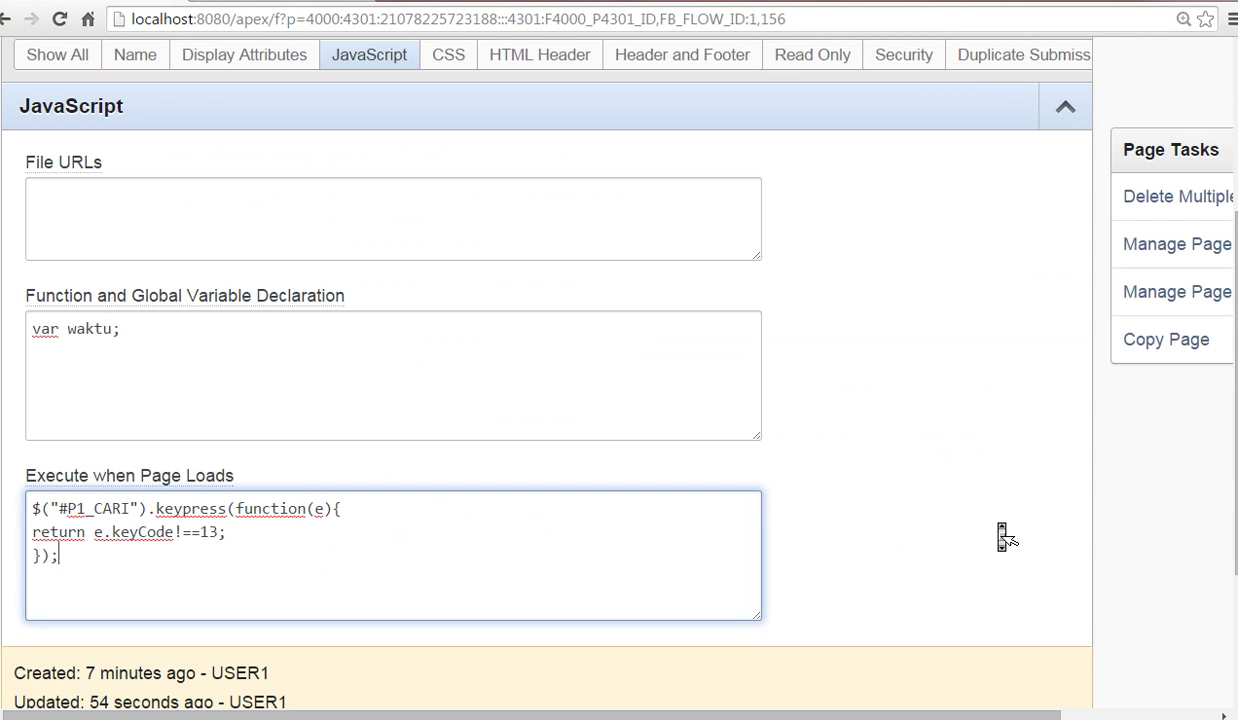
scroll(1002, 532, "up", 2)
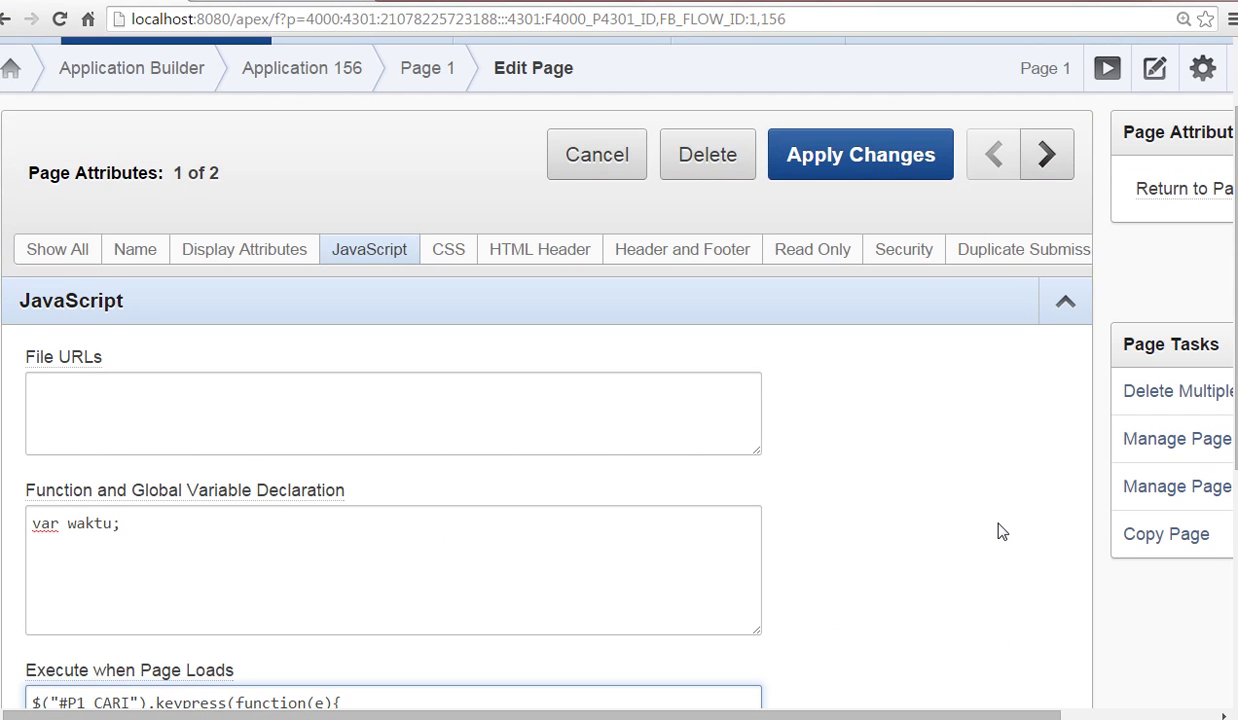
left_click(870, 158)
scroll(920, 376, "down", 5)
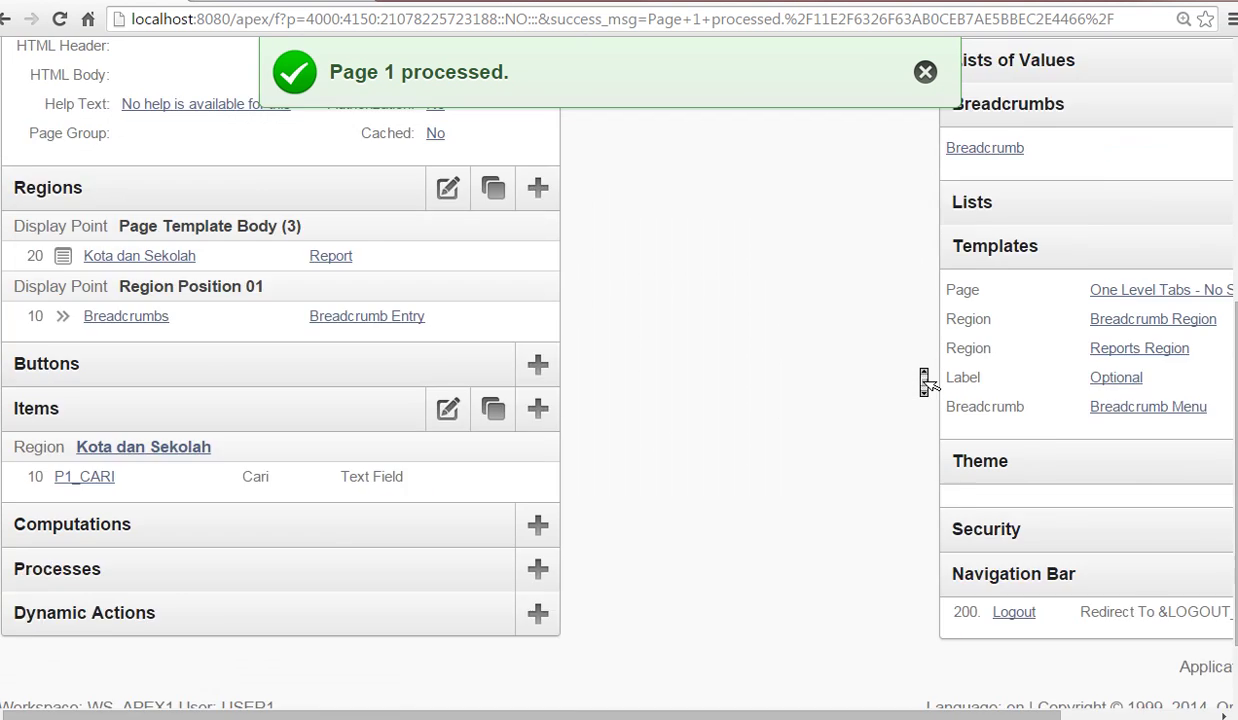
Create a dynamic action named Pencarian on Page 1 with sequence 10 and proceed to its When settings.
left_click(541, 528)
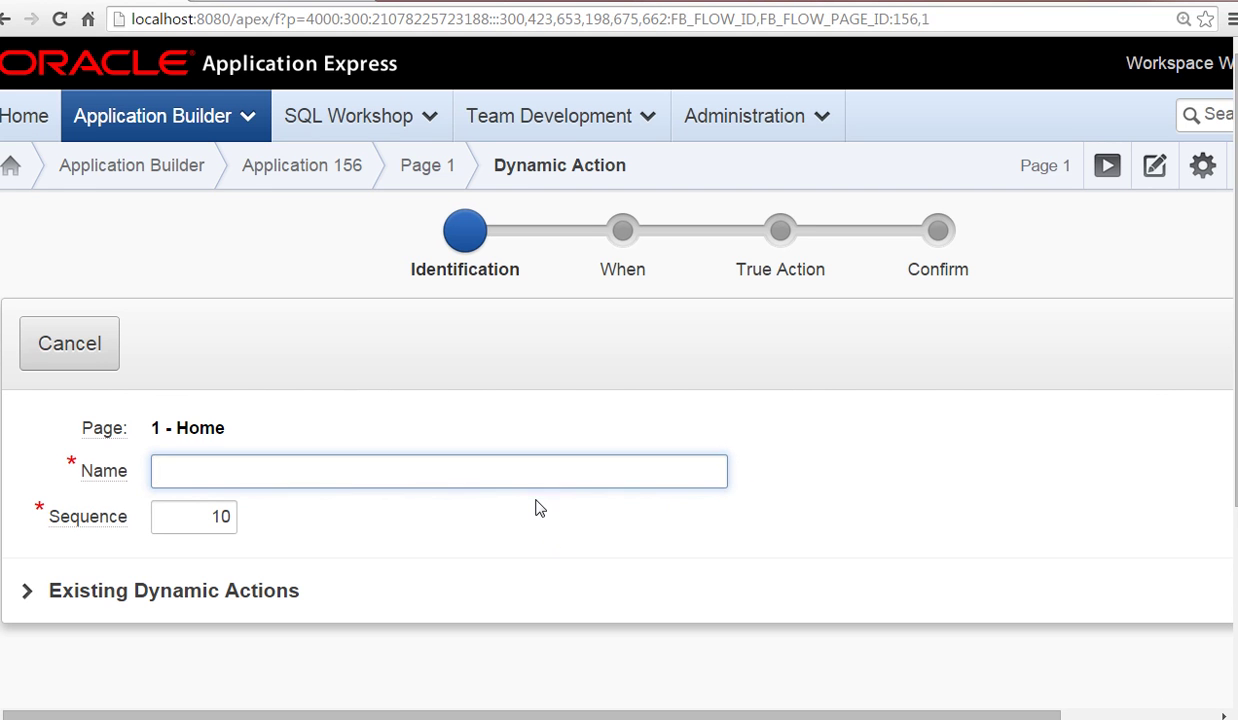
type("Pencarian")
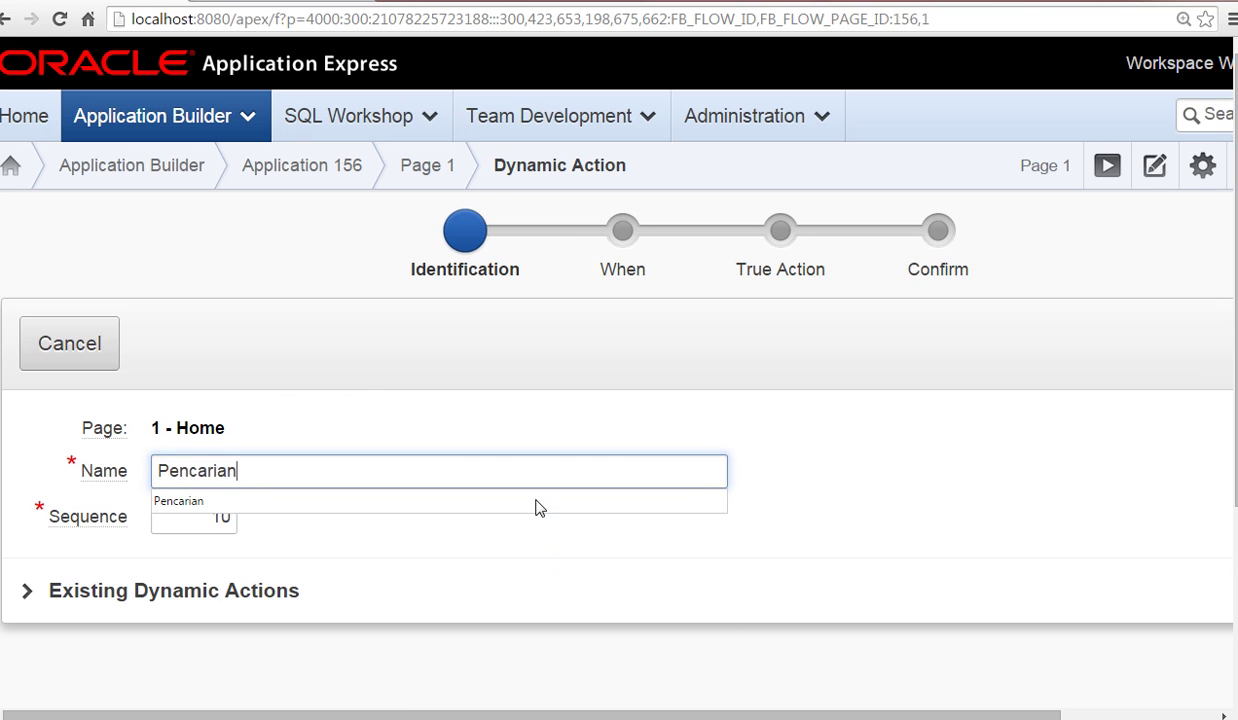
left_click(578, 550)
left_click_drag(625, 714, 785, 714)
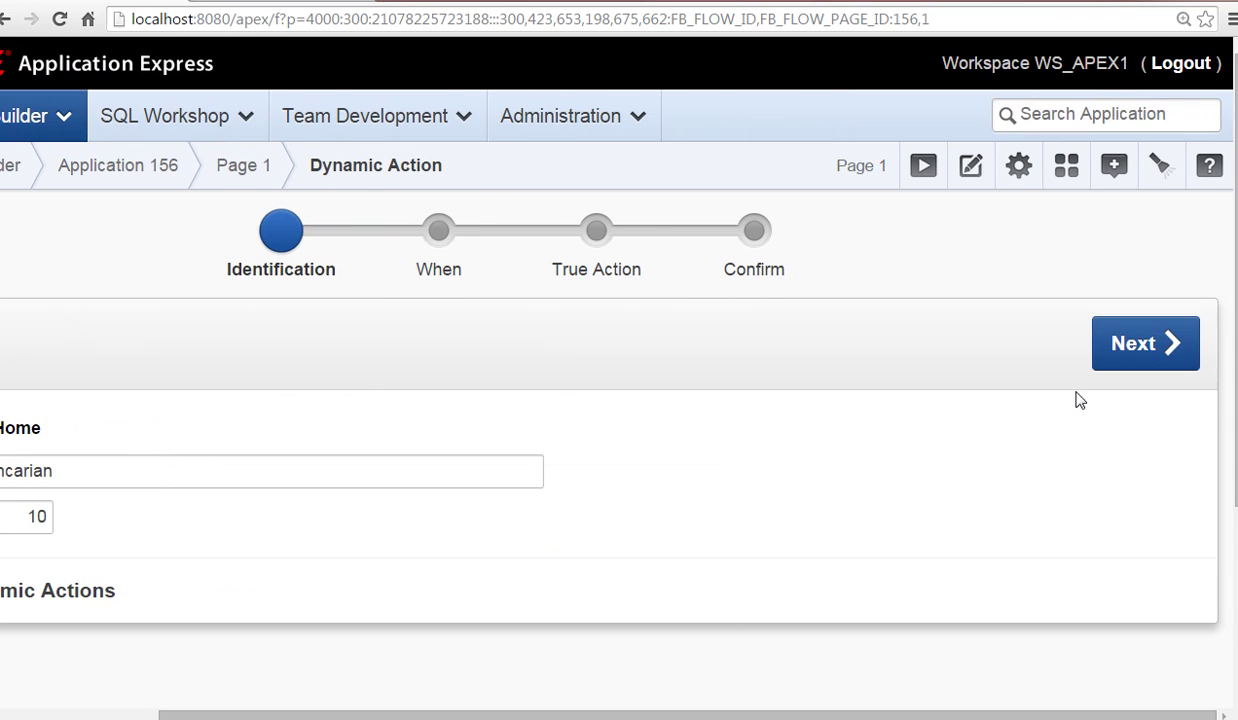
left_click(1141, 343)
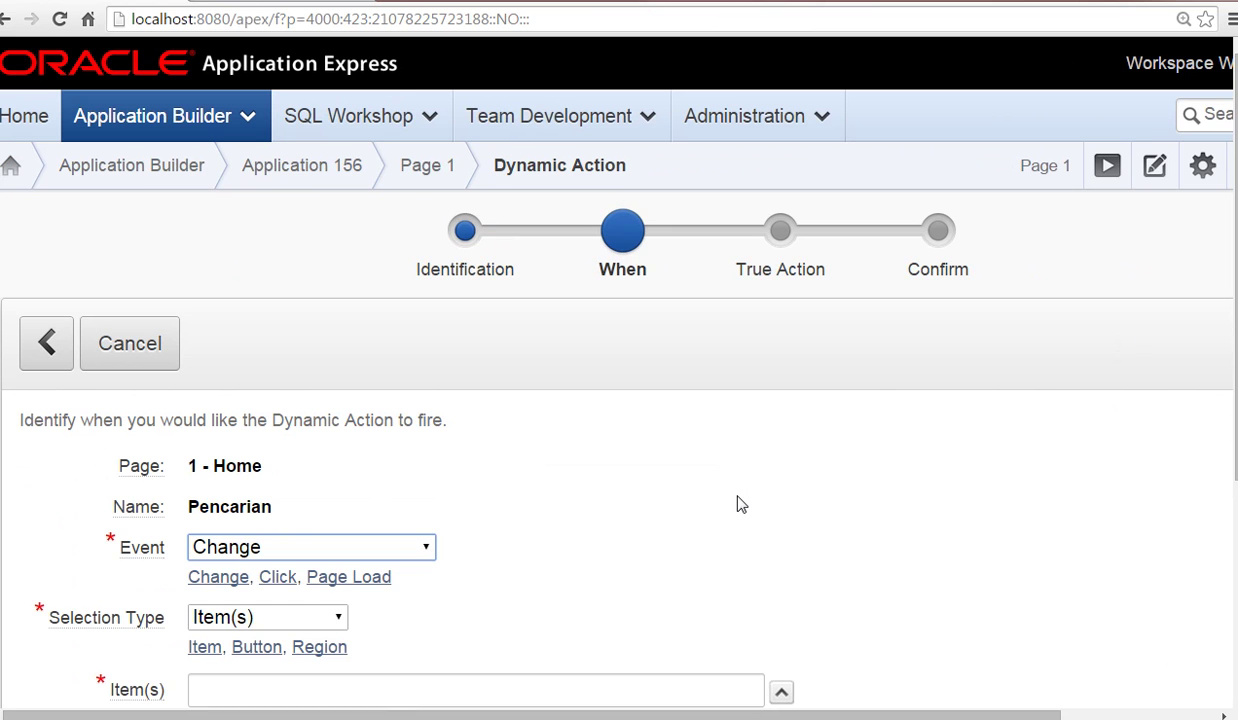
Make the dynamic action fire on Key Release of item P1_CARI, with a JavaScript expression as its condition.
left_click(427, 547)
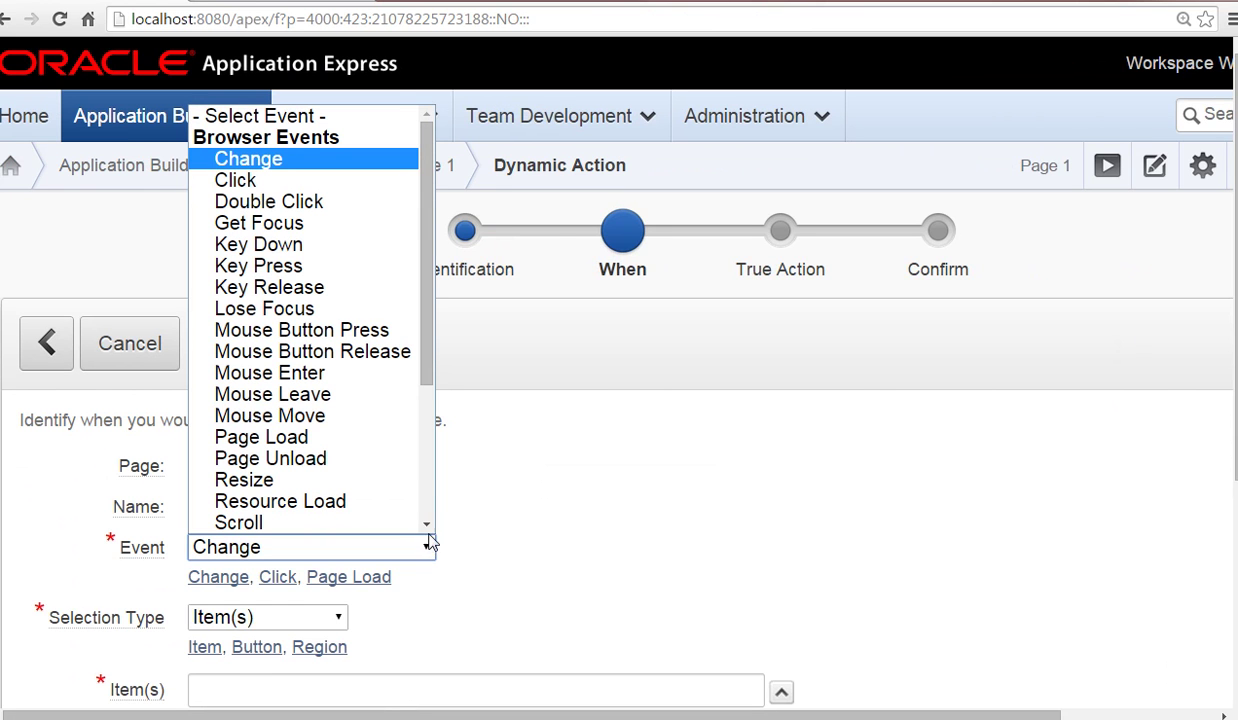
left_click_drag(428, 353, 439, 287)
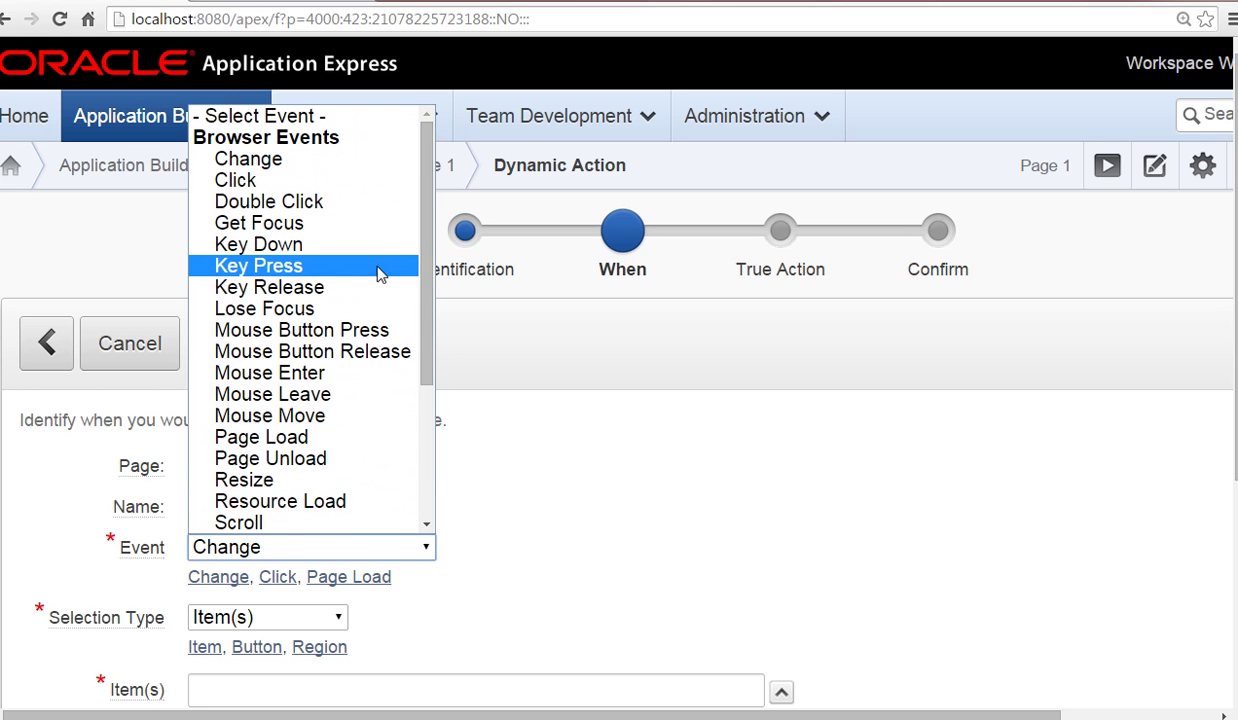
left_click(356, 288)
scroll(675, 554, "down", 3)
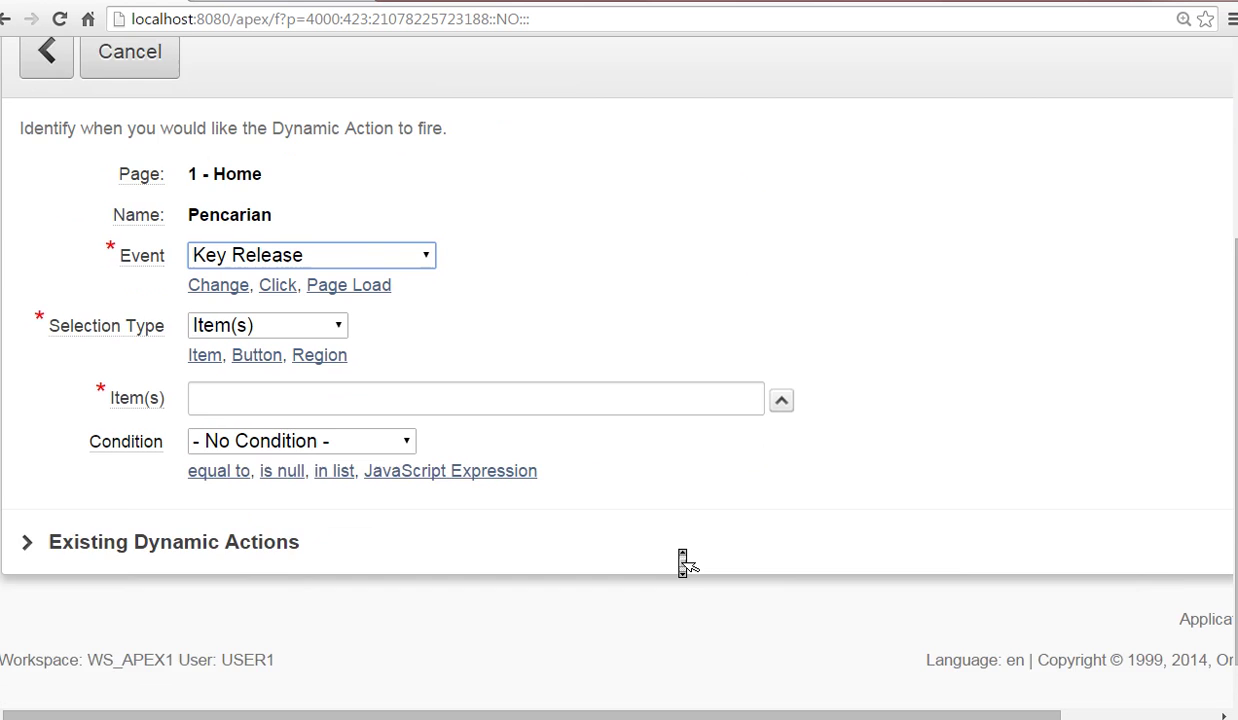
left_click(781, 362)
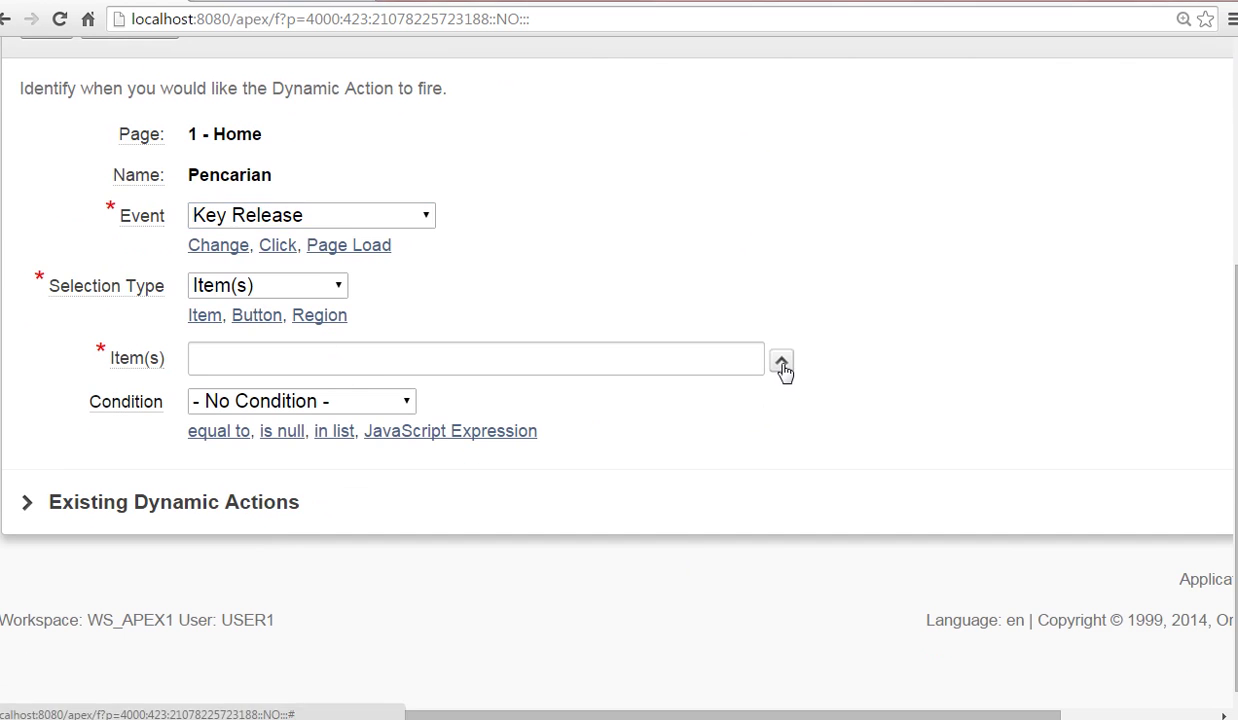
left_click(89, 146)
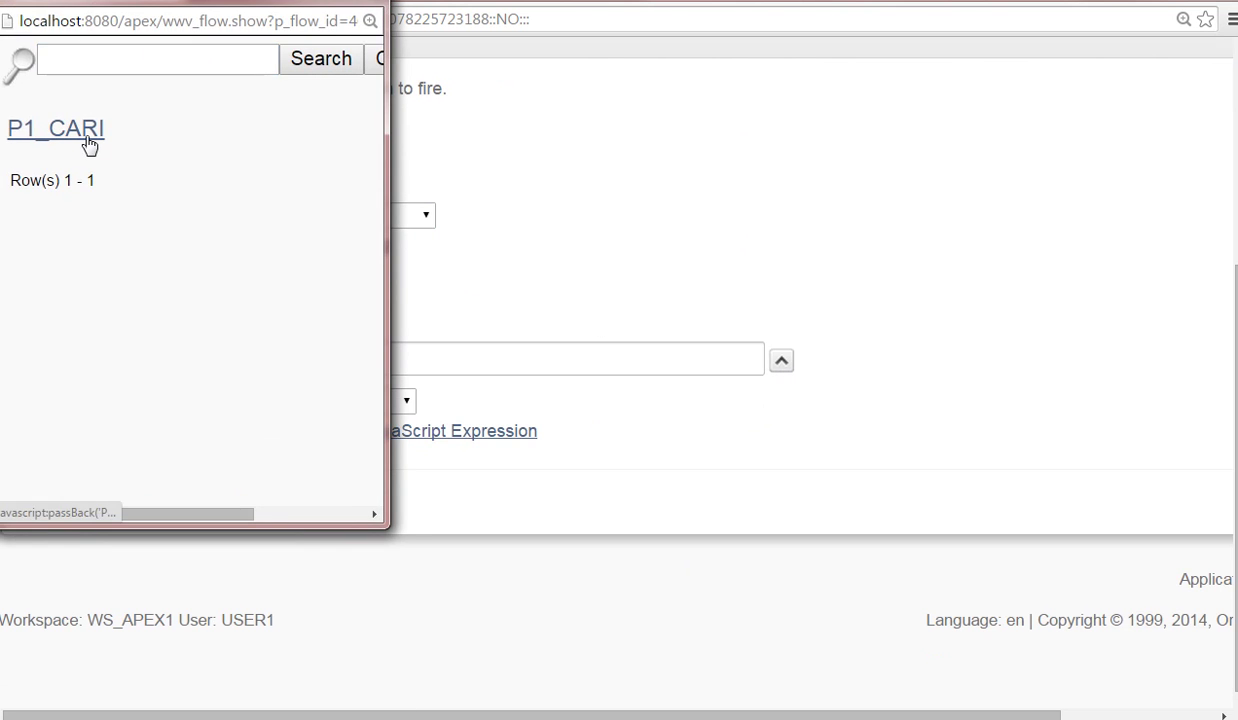
left_click(405, 403)
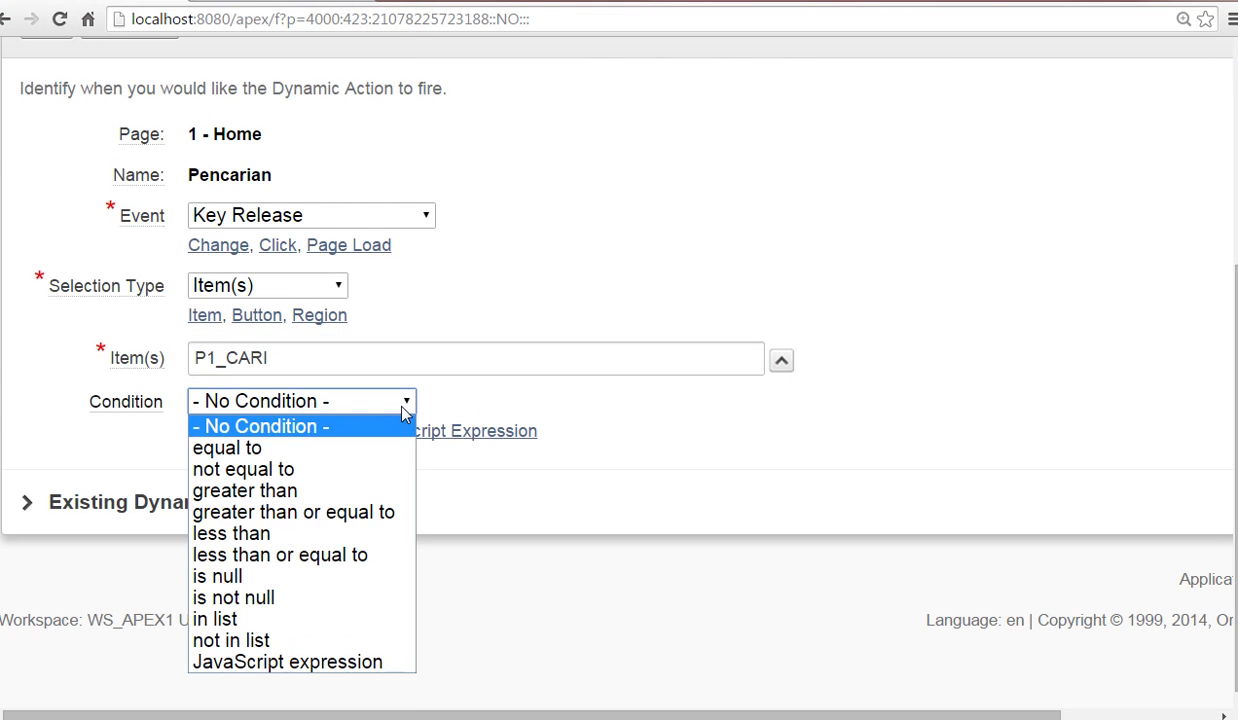
left_click(385, 662)
Switch to the PDF module and copy the condition expression this.browserEvent.keyCode!==13 from the WHEN section.
key("alt+Tab")
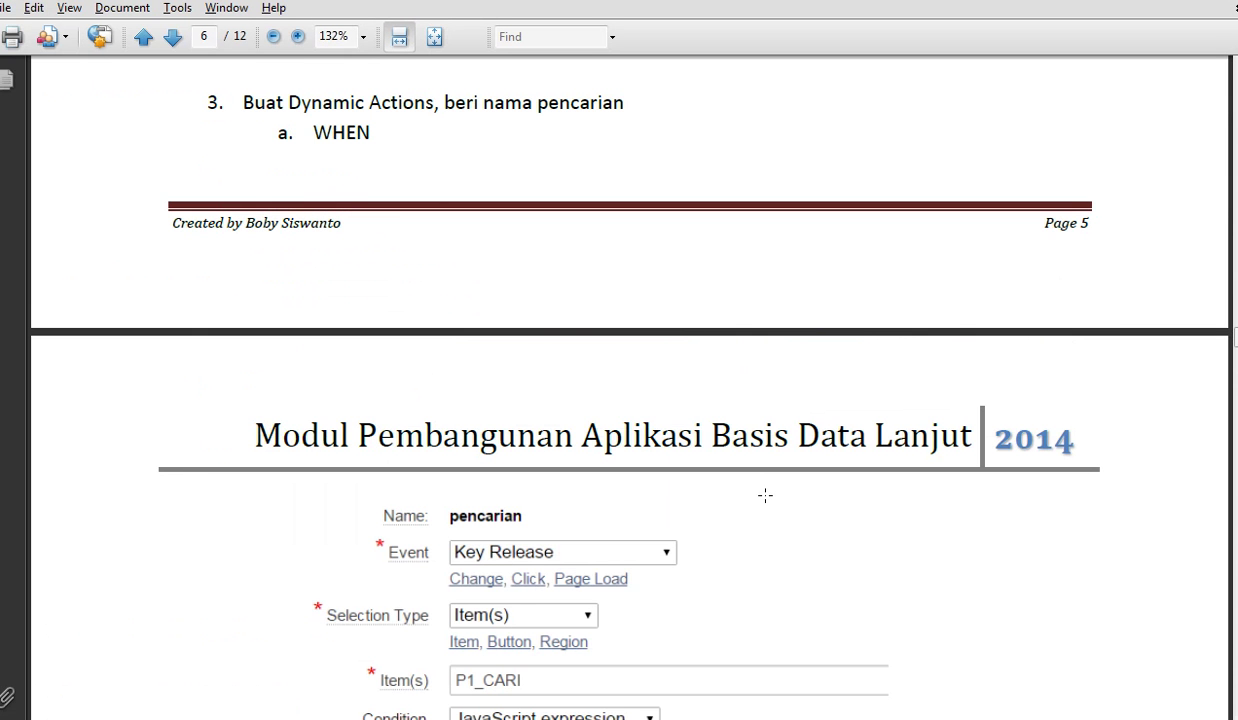
scroll(765, 504, "down", 6)
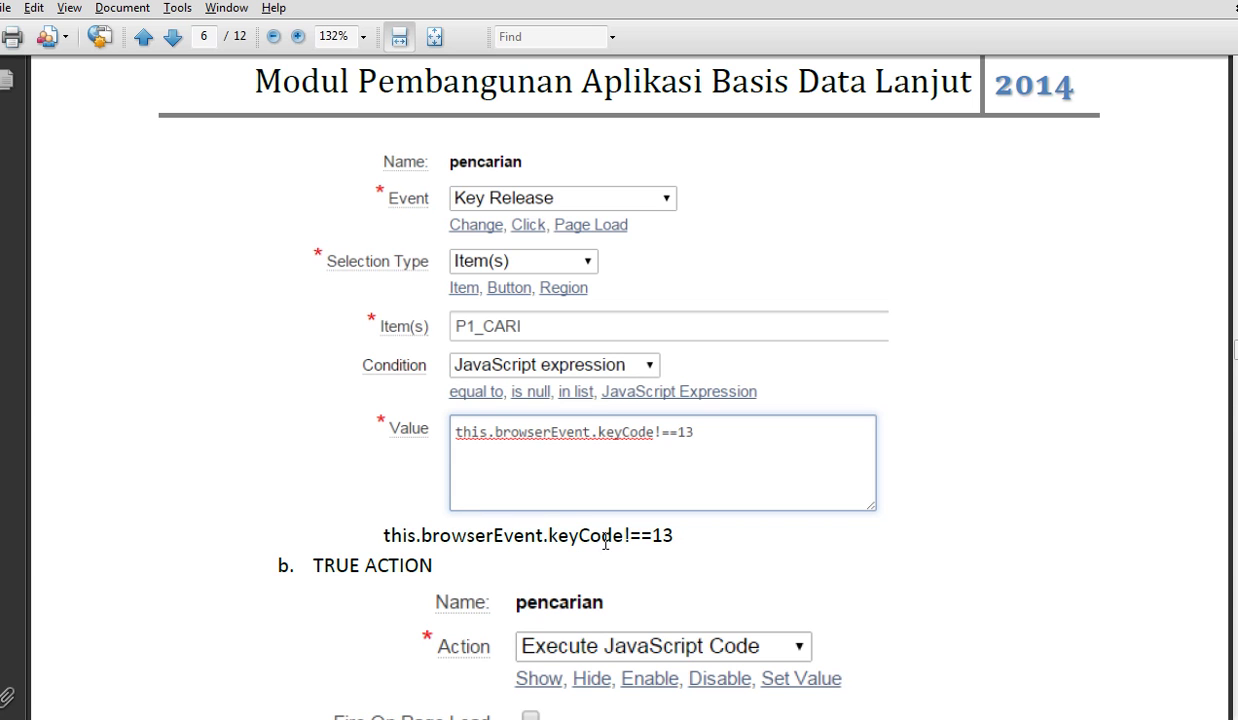
left_click_drag(676, 537, 382, 540)
right_click(410, 543)
left_click(449, 552)
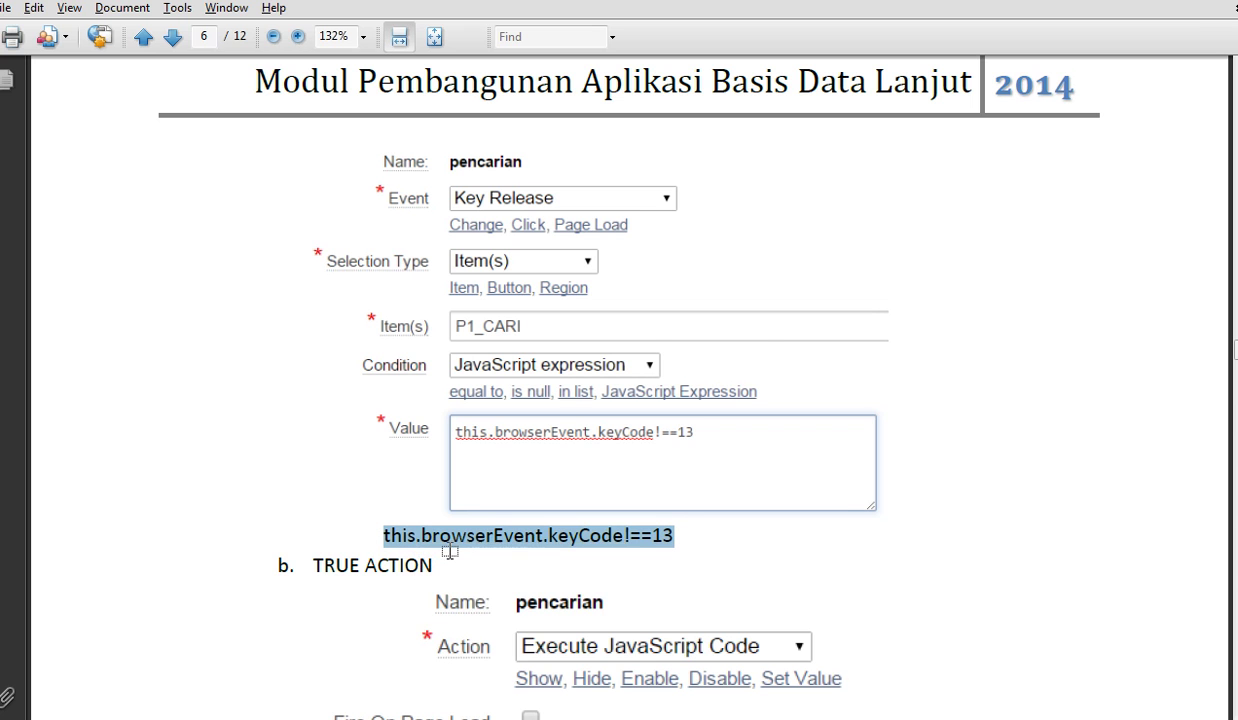
Switch to the APEX wizard, paste this.browserEvent.keyCode!==13 as the condition value, and proceed to the True Action stage.
key("alt+Tab")
right_click(350, 519)
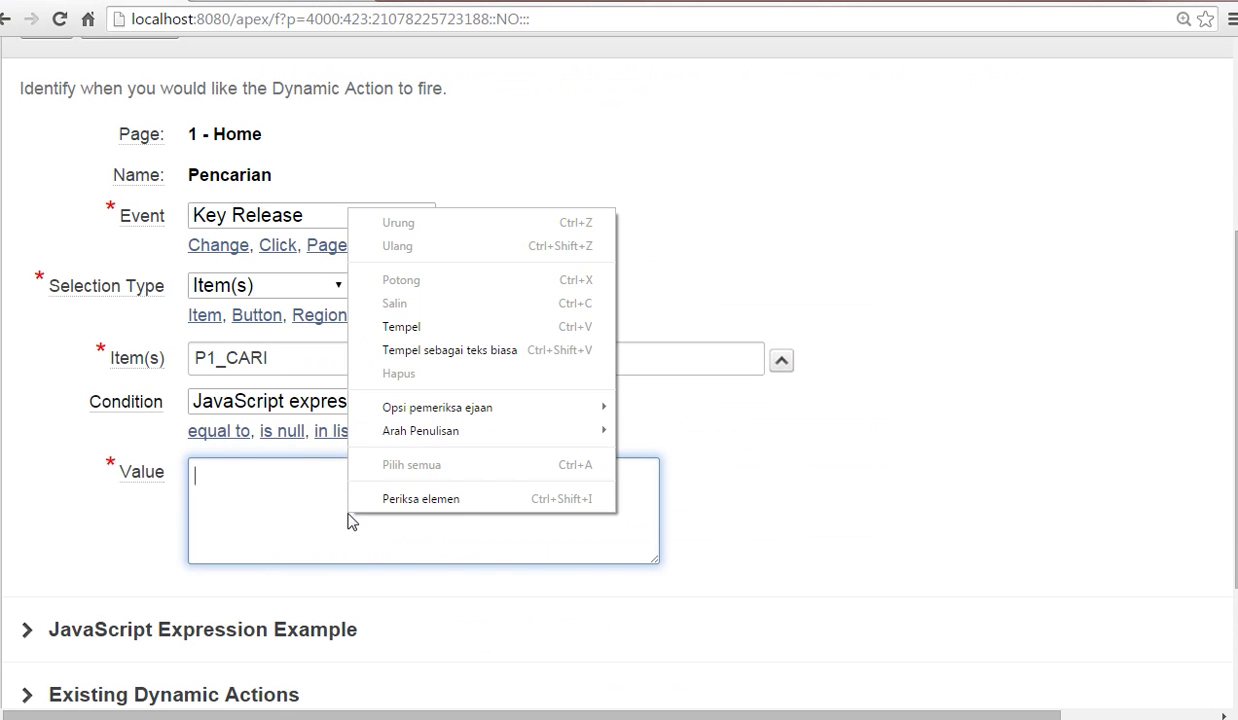
left_click(432, 325)
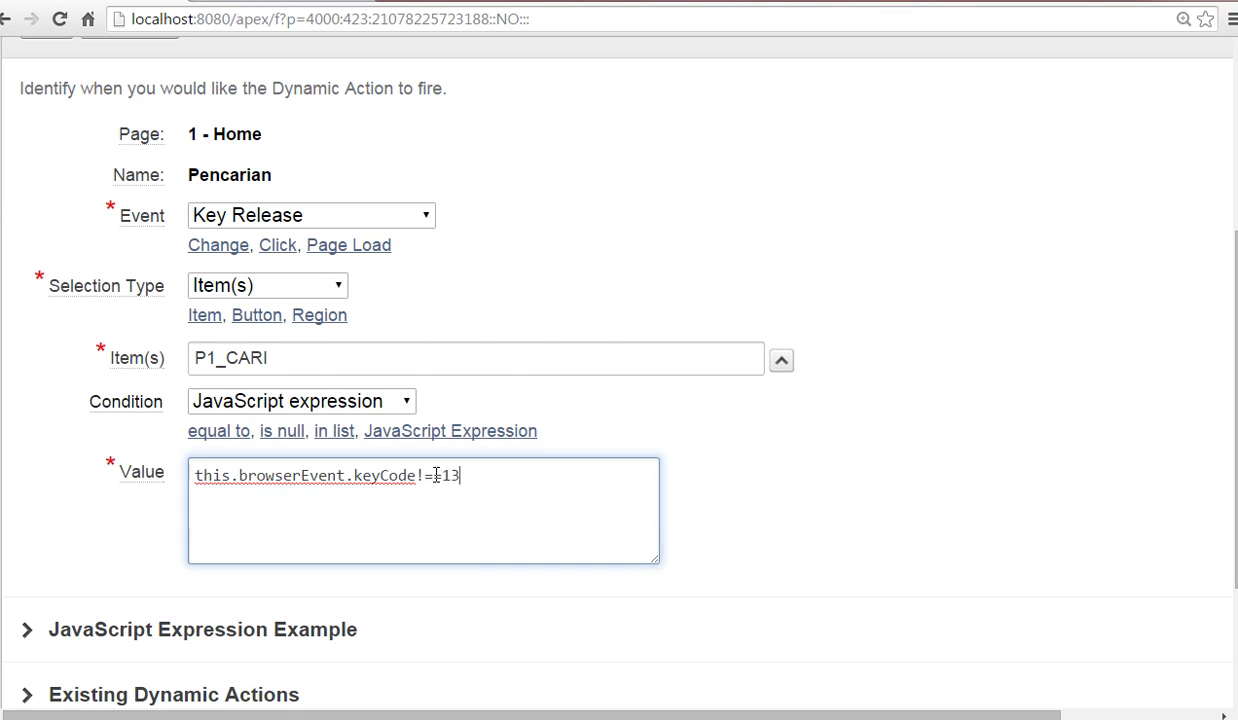
scroll(968, 556, "up", 2)
scroll(966, 557, "up", 2)
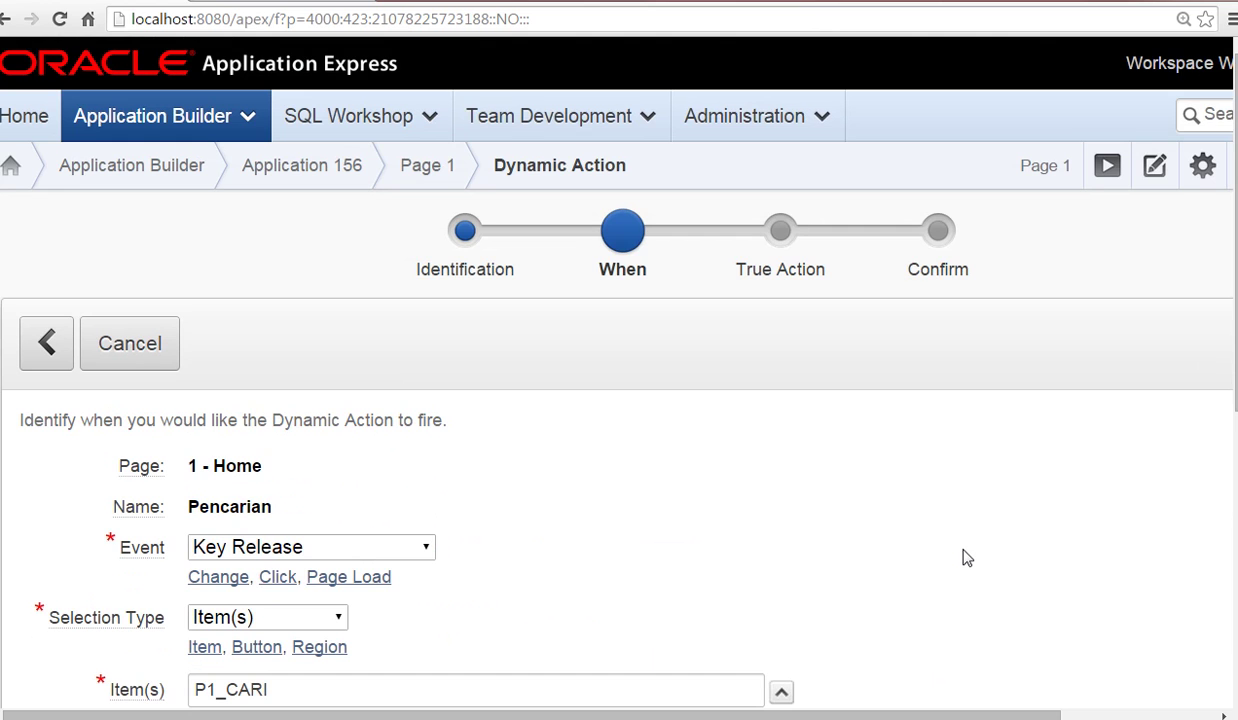
scroll(961, 557, "right", 3)
left_click(1172, 360)
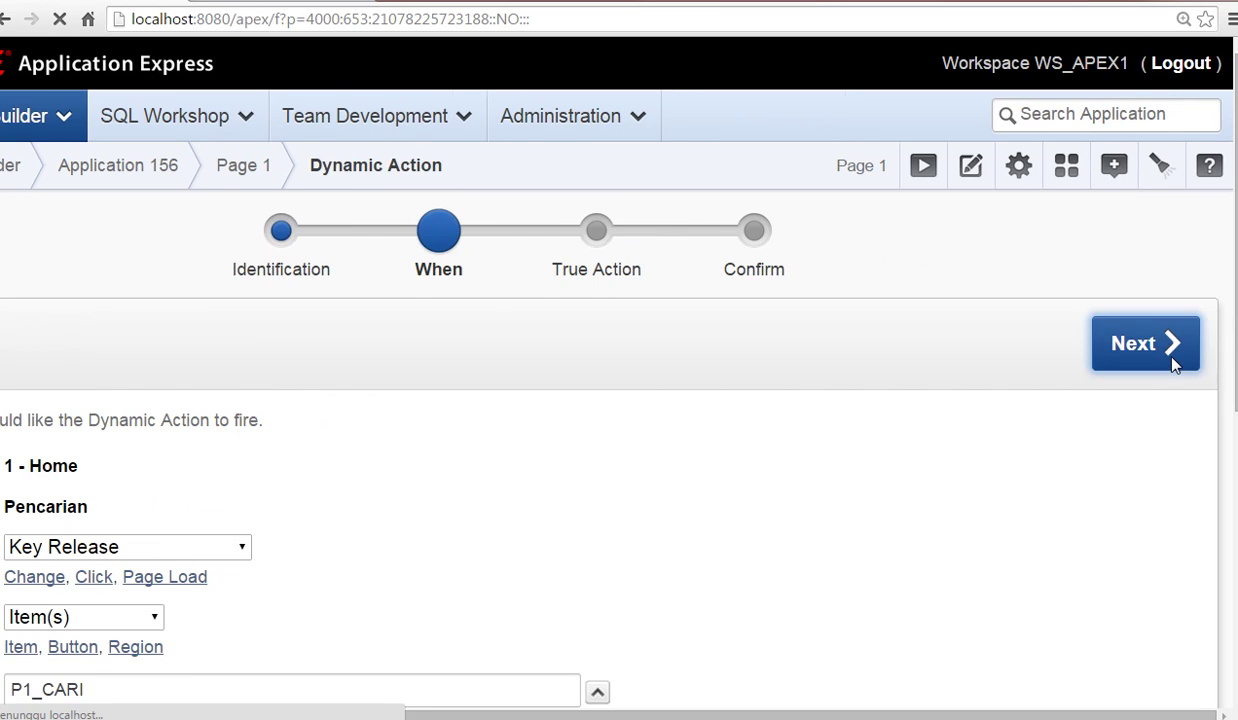
Copy the TRUE ACTION JavaScript code beginning with var a=$(this.affectedElements); out of the PDF module and return to APEX.
scroll(716, 594, "down", 1)
scroll(720, 600, "down", 1)
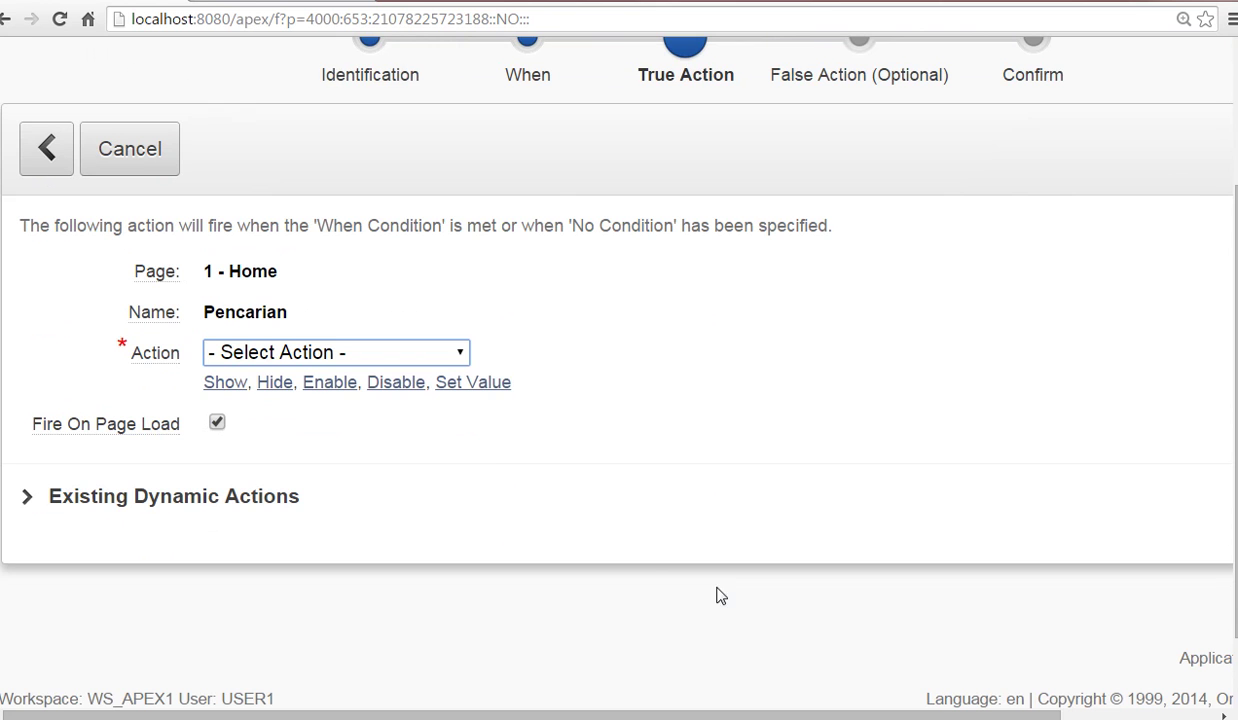
key("alt+Tab")
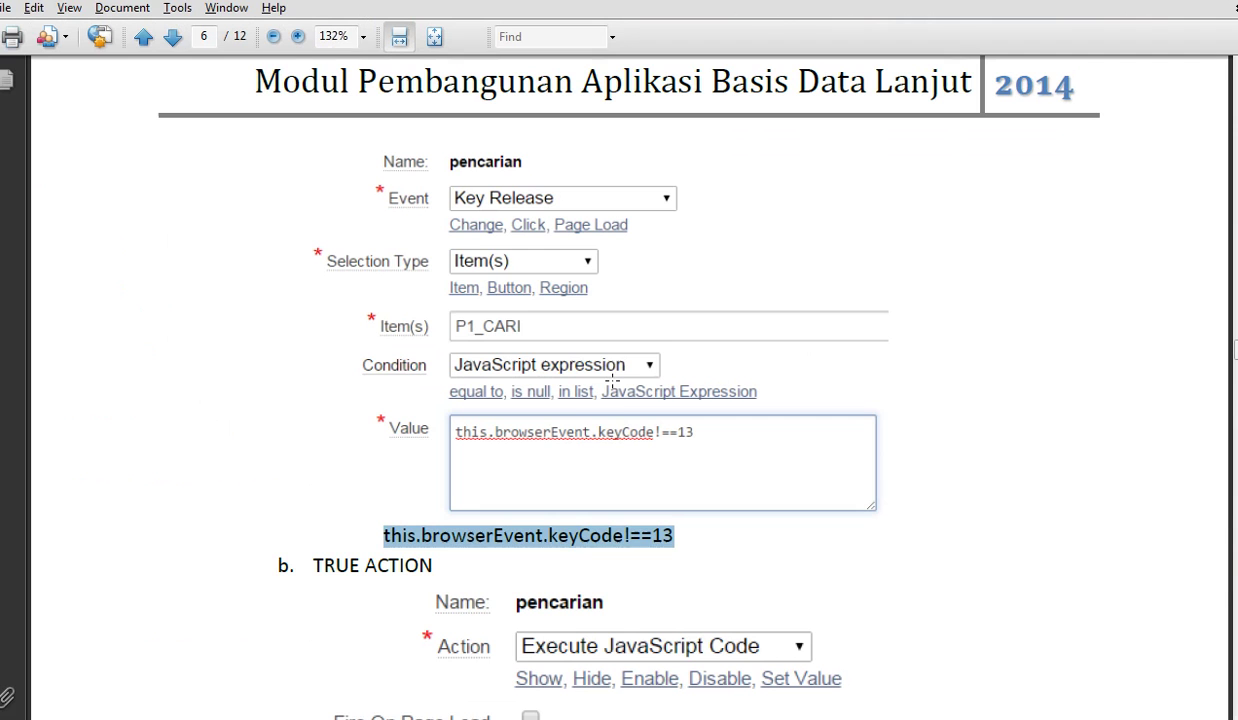
scroll(612, 392, "down", 10)
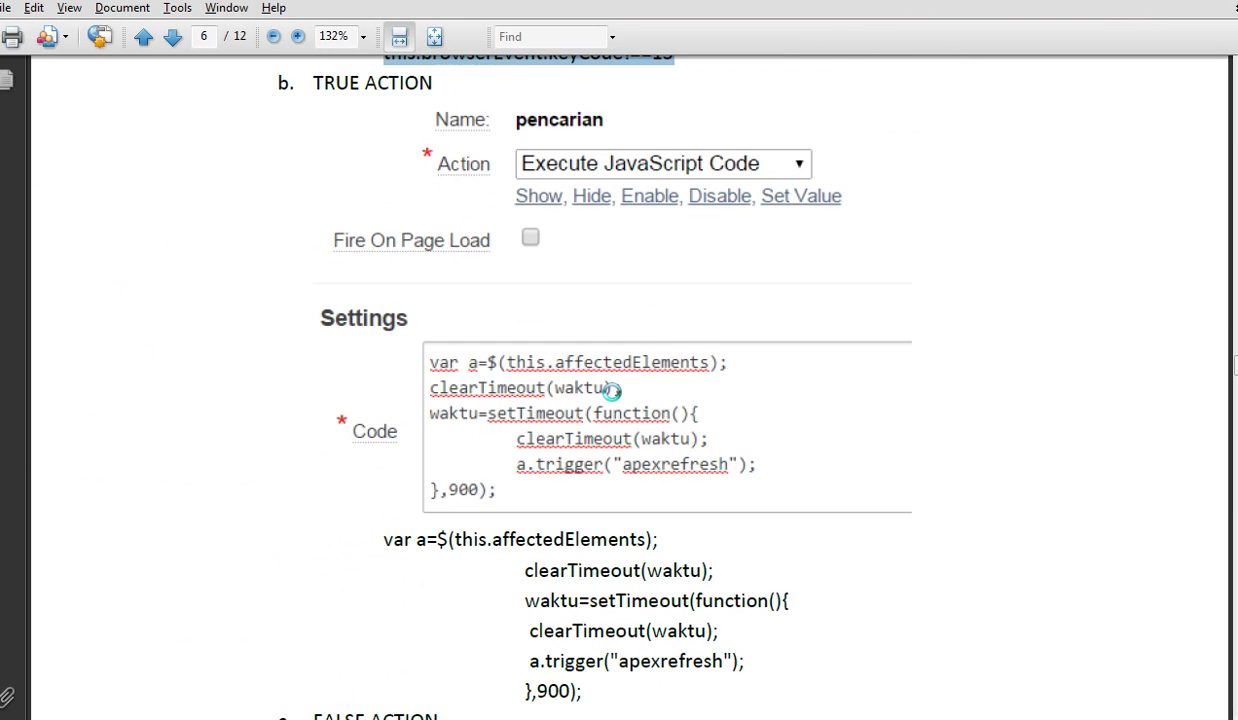
scroll(612, 392, "down", 2)
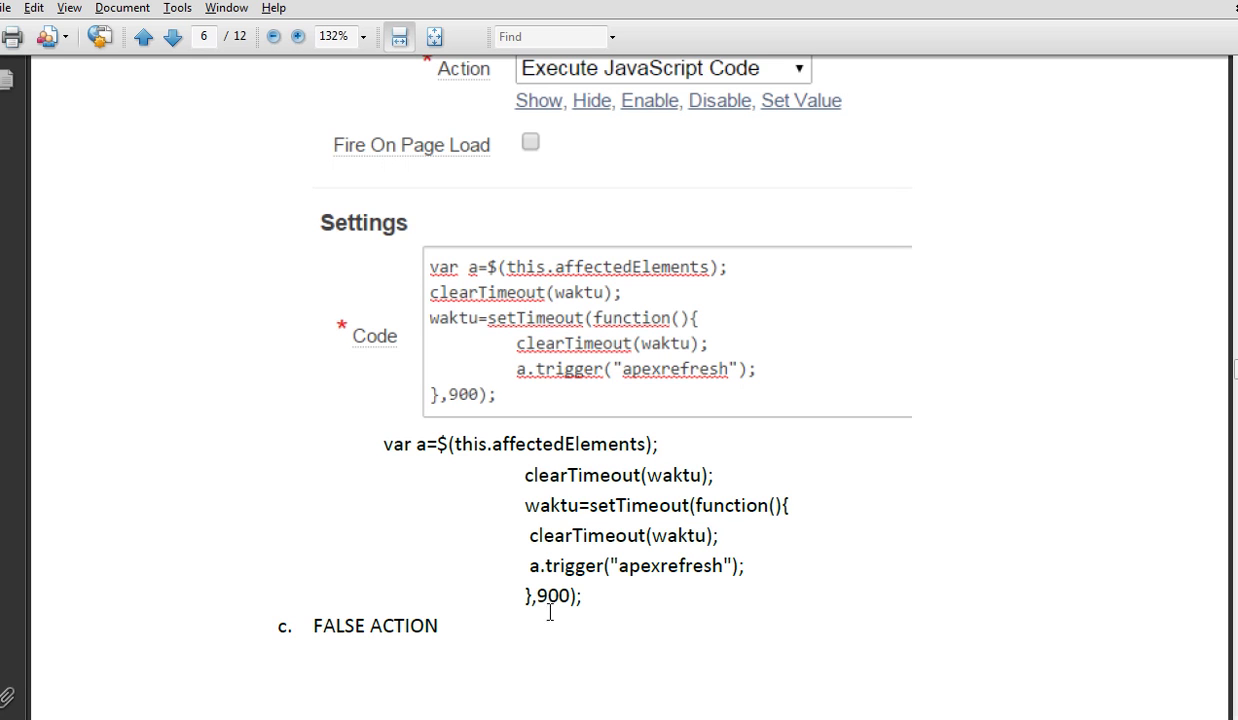
left_click_drag(384, 443, 594, 589)
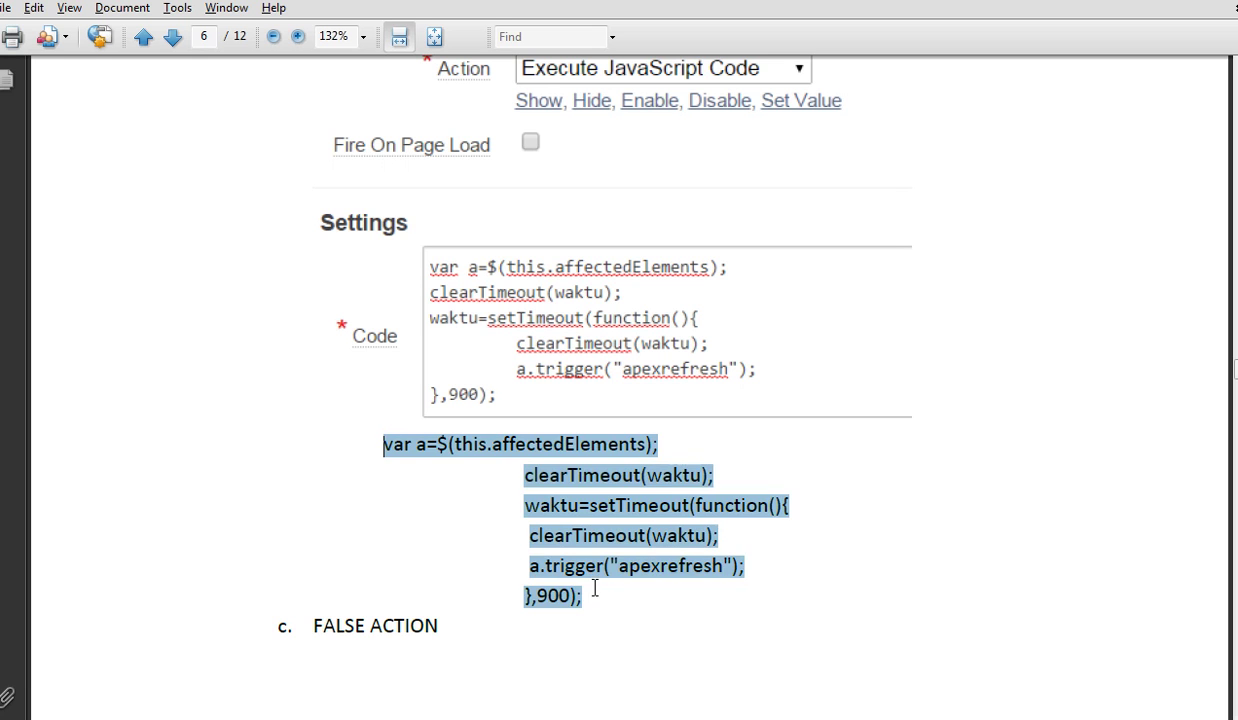
right_click(573, 533)
left_click(619, 543)
key("alt+Tab")
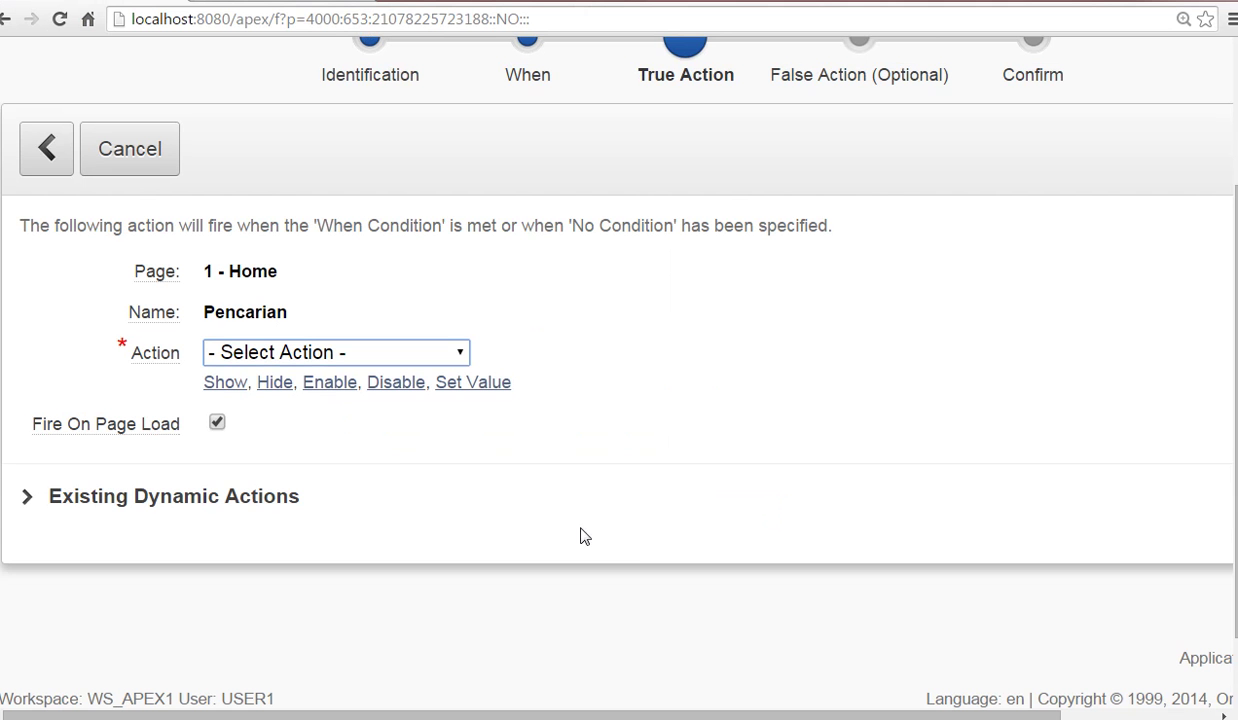
Clear Fire On Page Load and set the true action to Execute JavaScript Code.
left_click(217, 423)
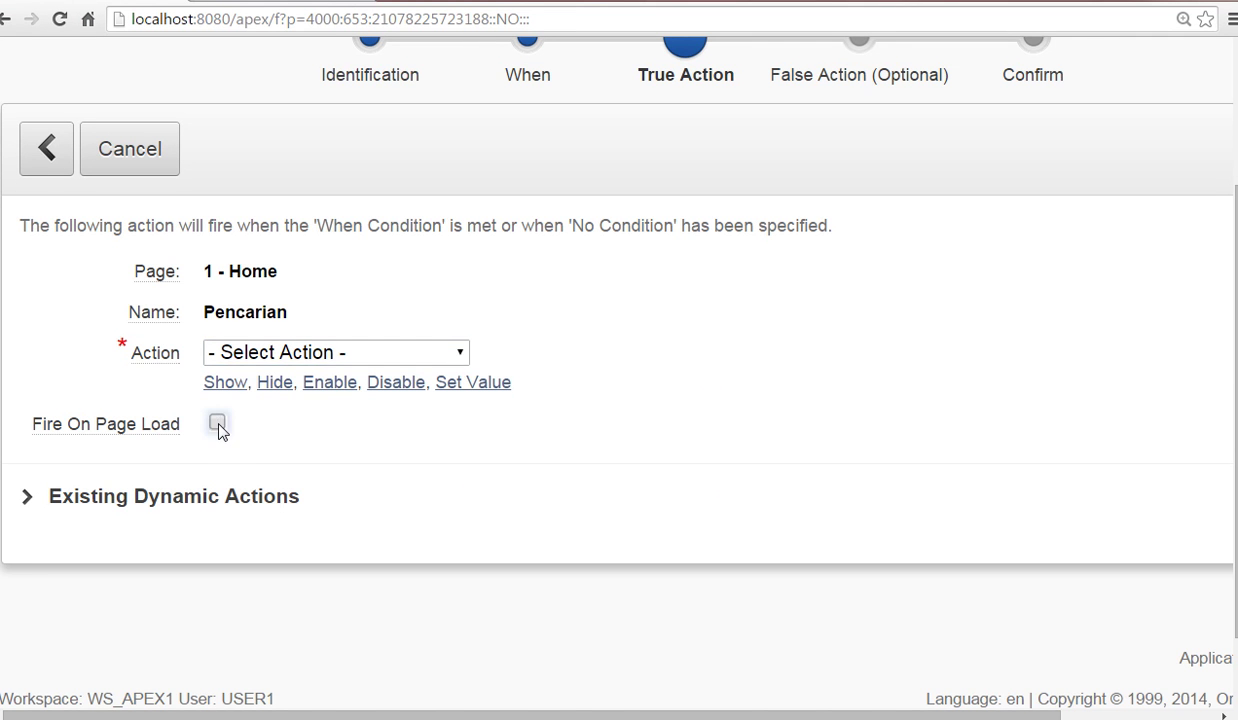
left_click(462, 353)
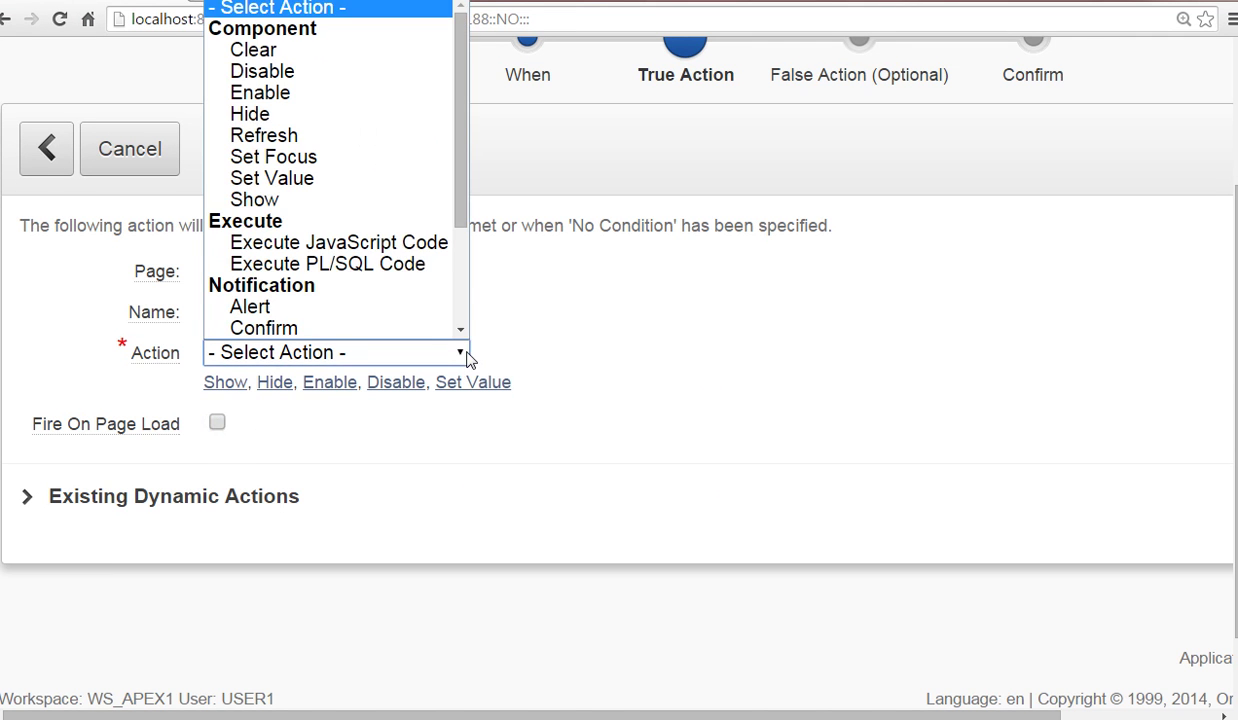
left_click(398, 243)
Paste the copied JavaScript as the true action's code and continue to the False Action stage.
right_click(345, 556)
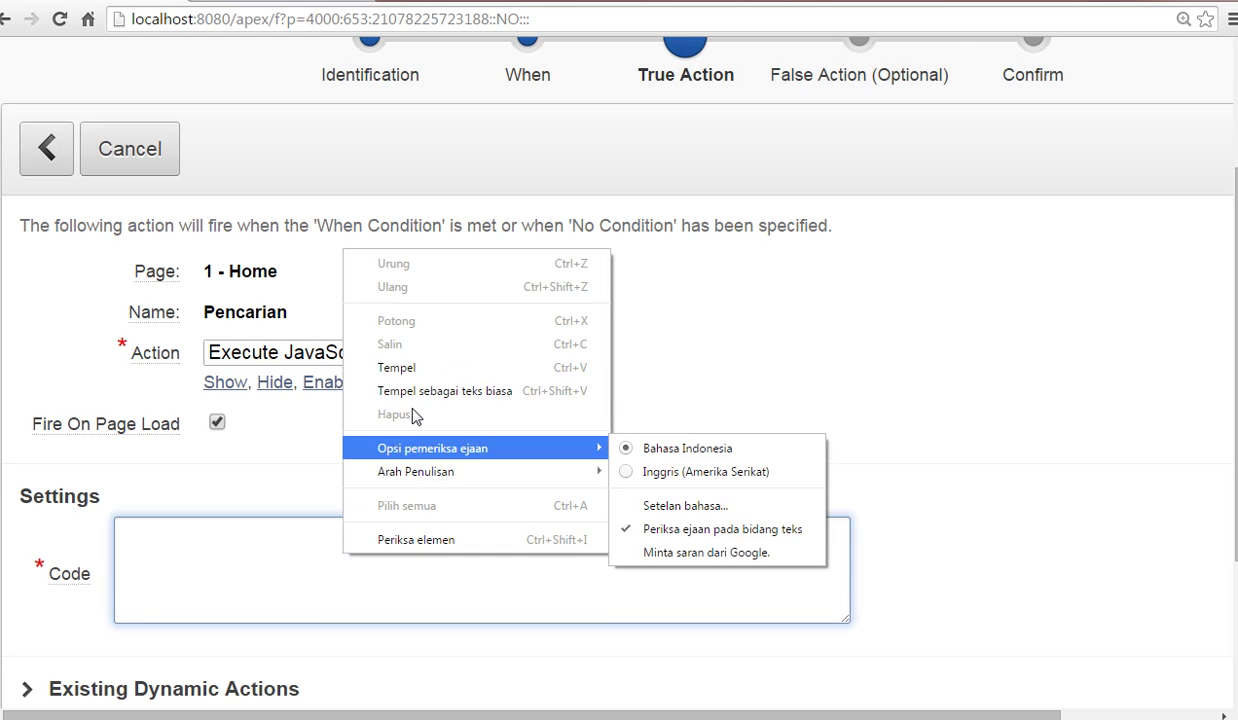
left_click(396, 367)
left_click_drag(810, 715, 945, 715)
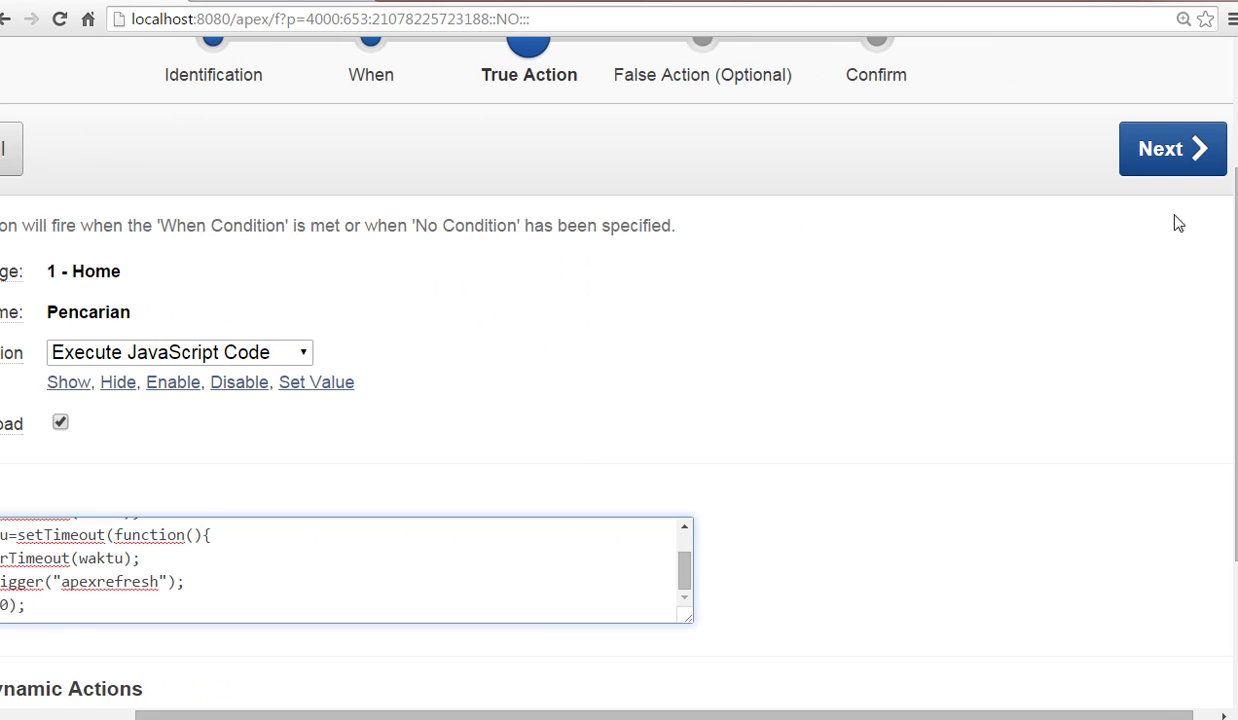
left_click(1188, 152)
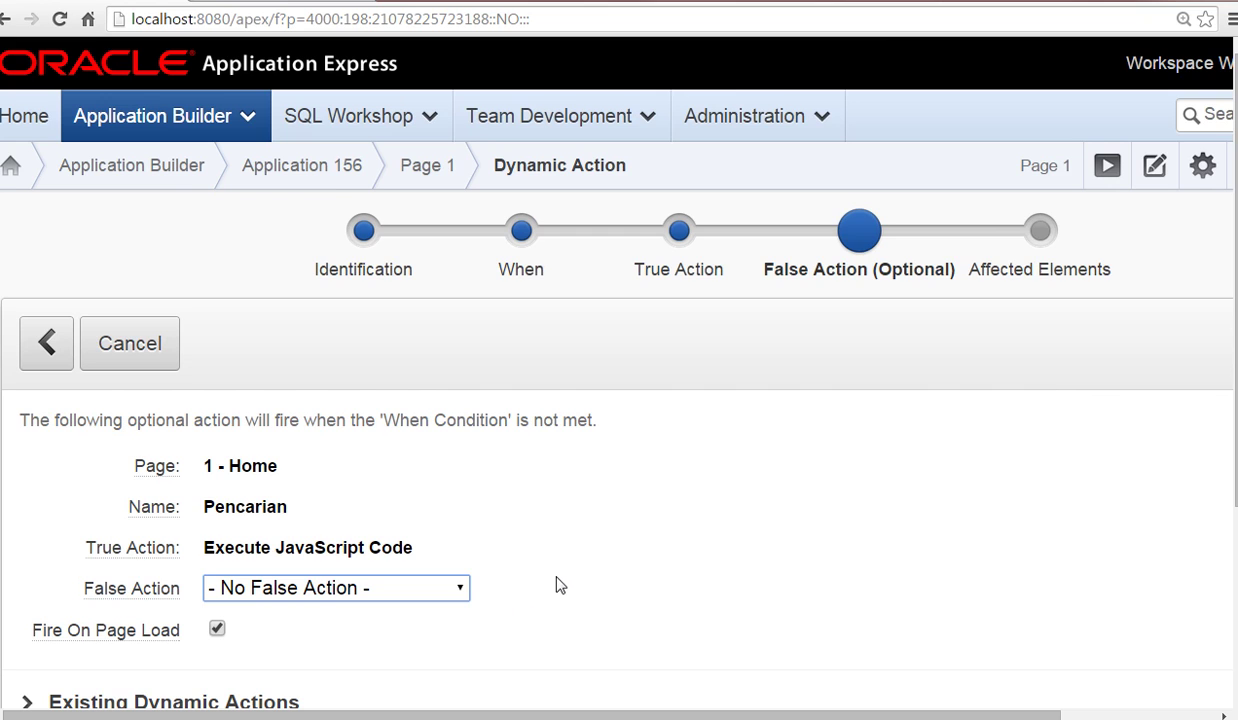
Review the False Action settings in the PDF module, return to APEX, and dismiss the Windows color scheme prompt.
key("alt+Tab")
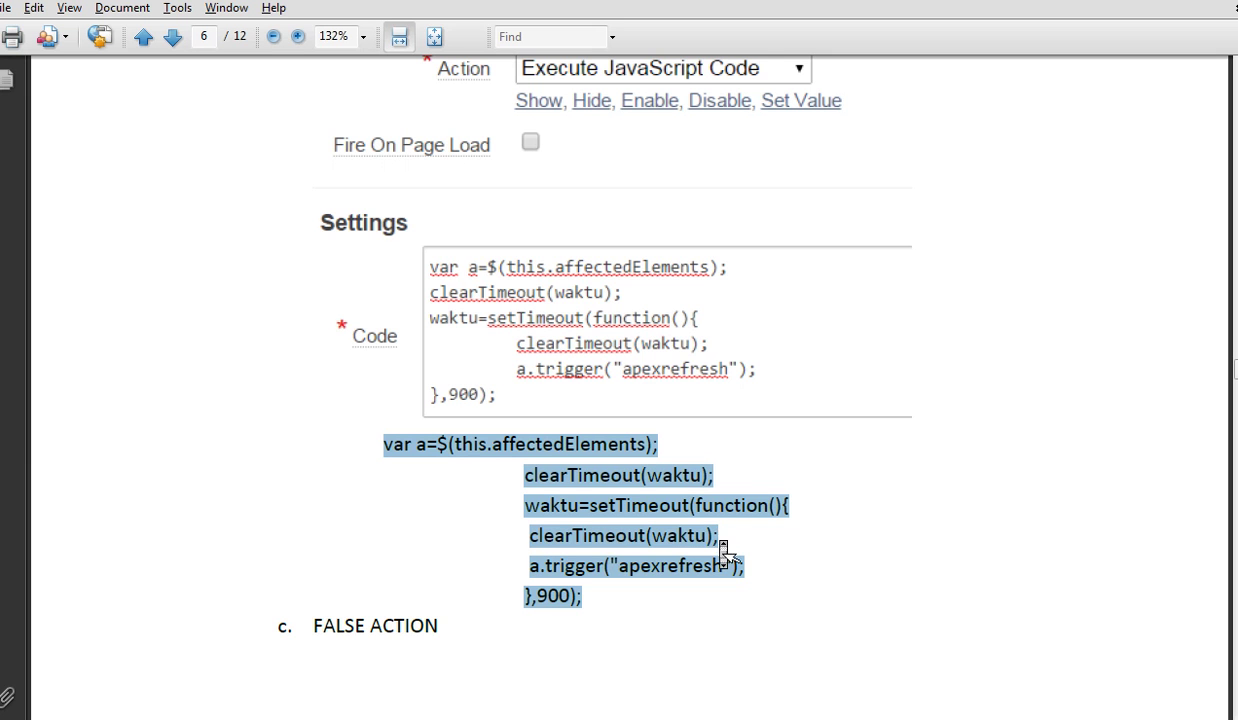
scroll(722, 550, "down", 10)
scroll(727, 556, "down", 4)
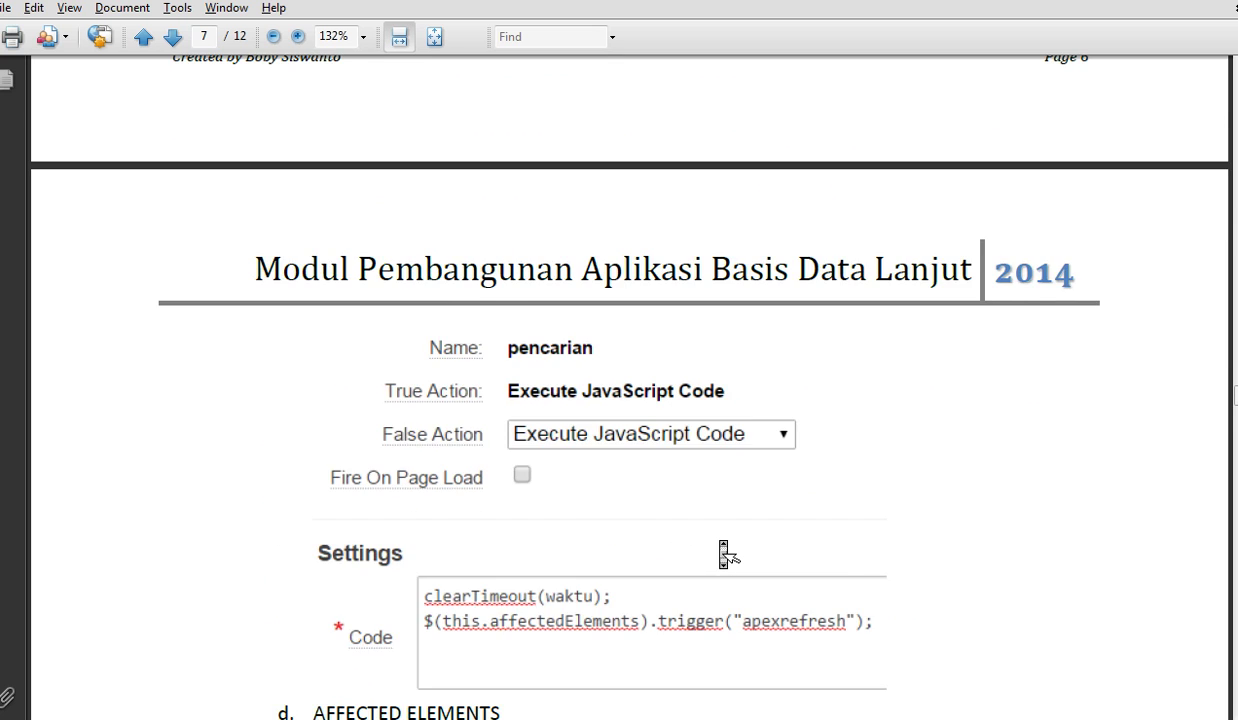
scroll(727, 556, "down", 3)
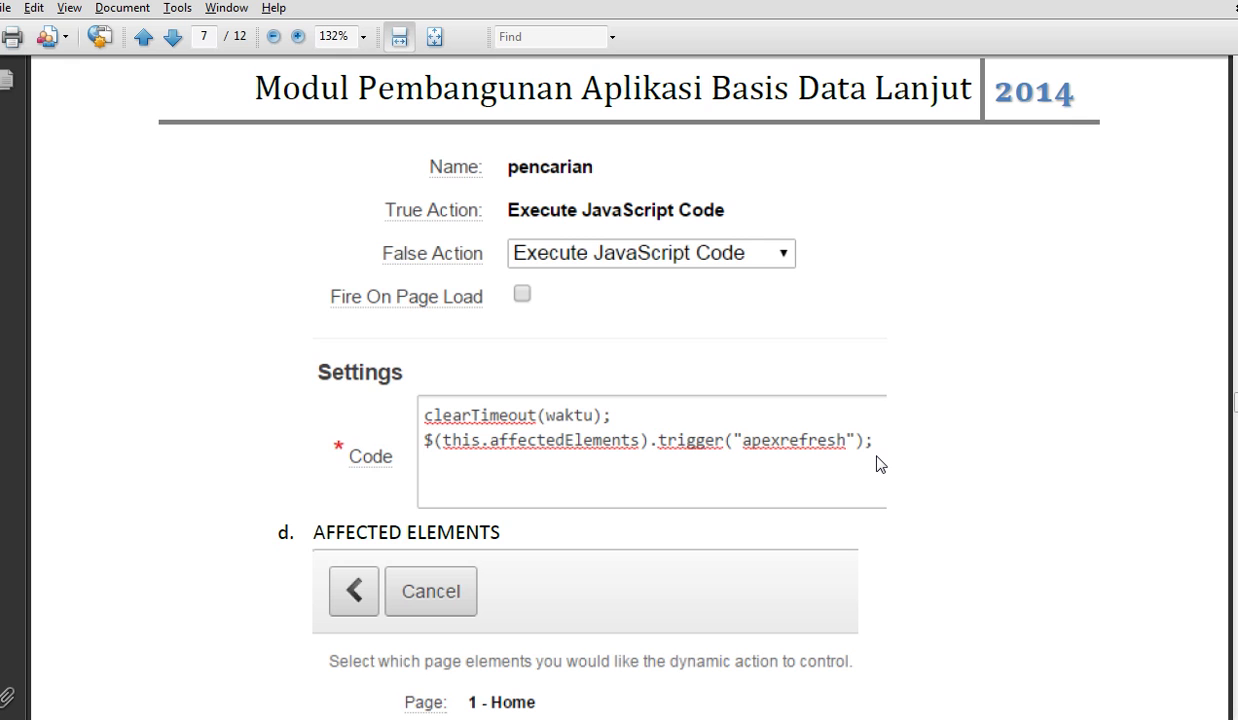
key("alt+Tab")
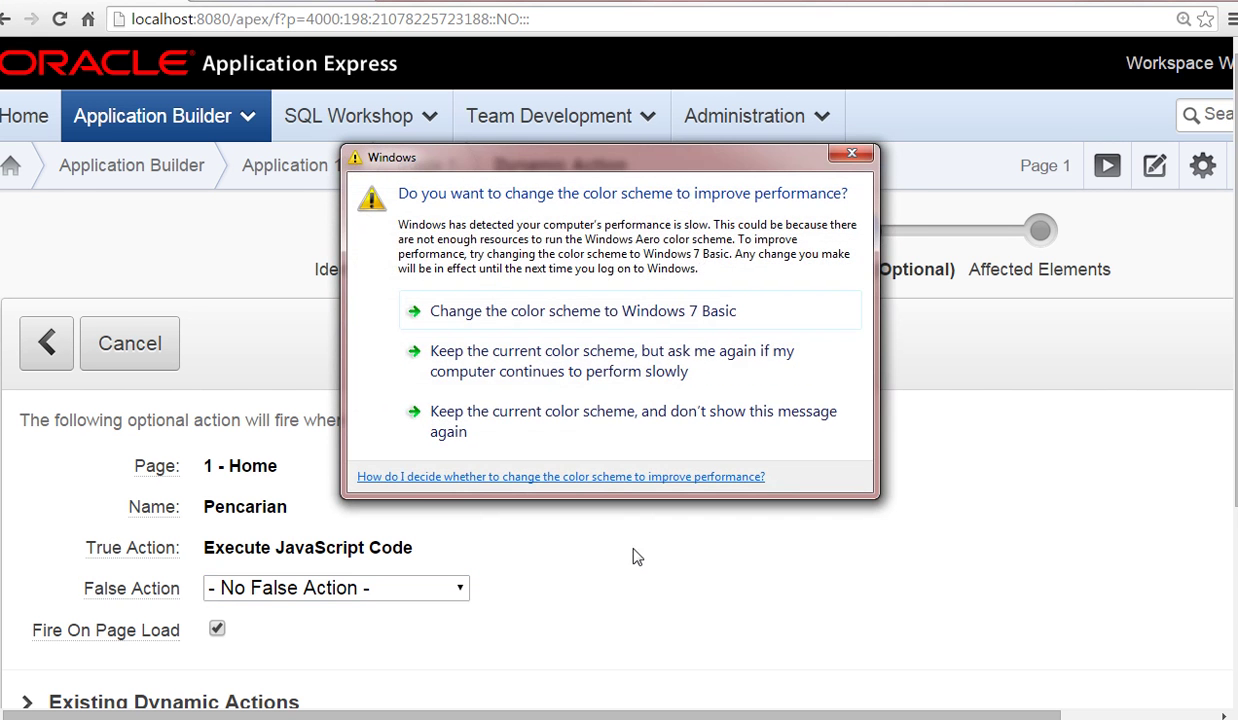
left_click(851, 153)
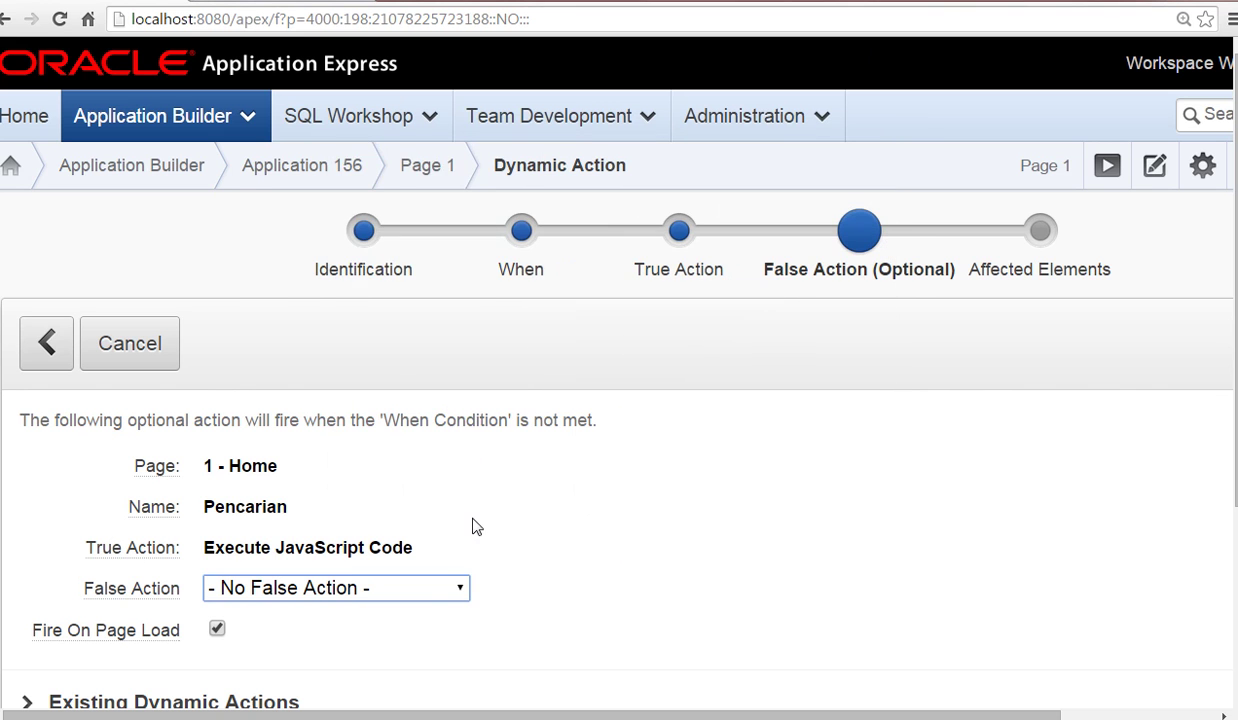
Set the false action to Execute JavaScript Code with Fire On Page Load disabled.
left_click(455, 592)
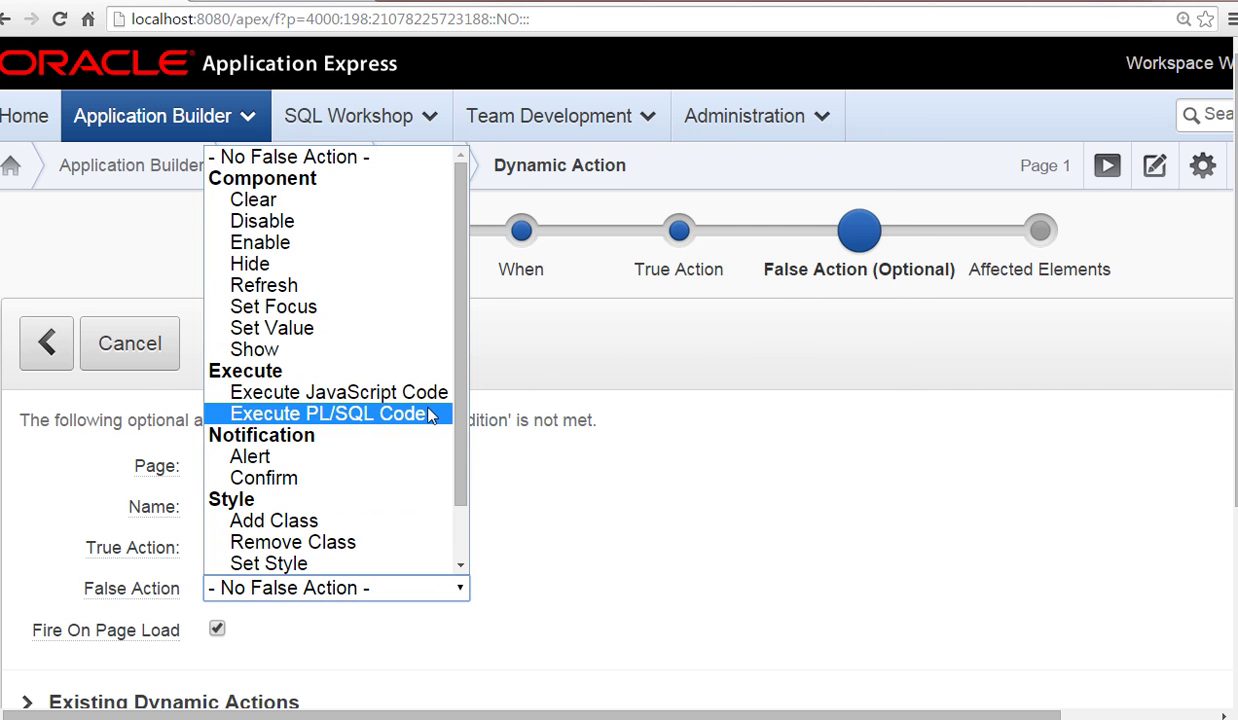
left_click(426, 412)
left_click(438, 590)
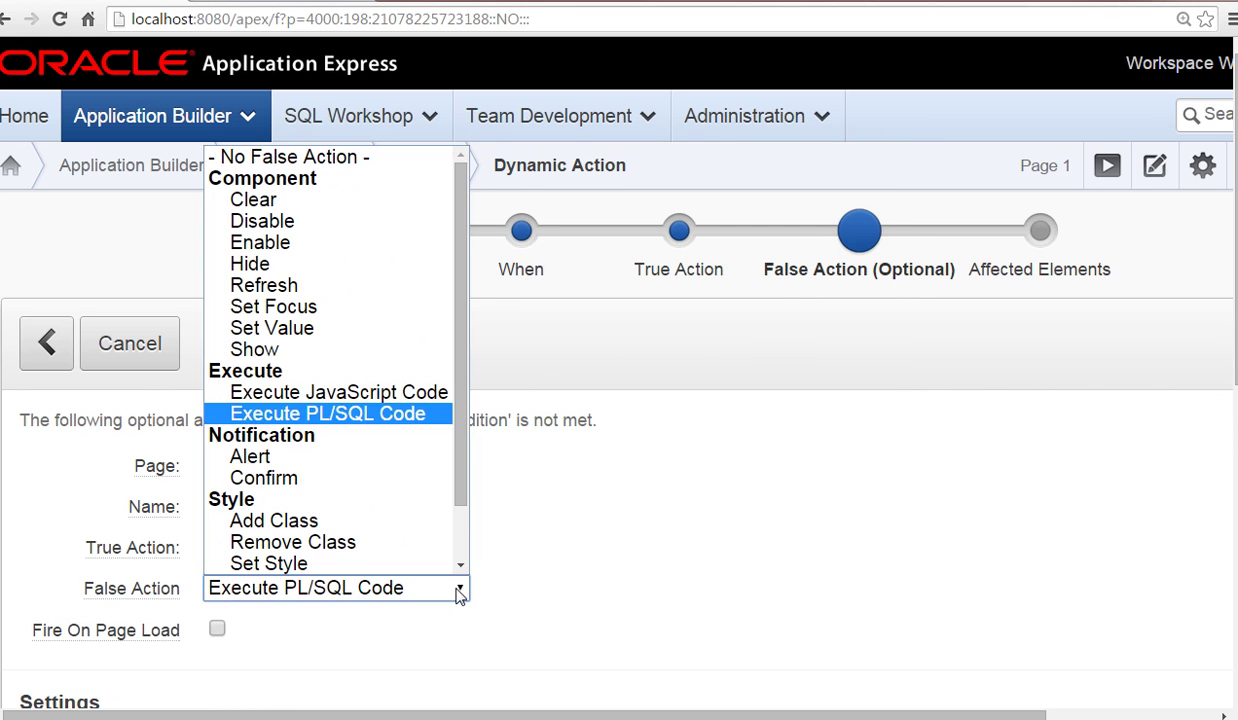
left_click(432, 390)
left_click(218, 629)
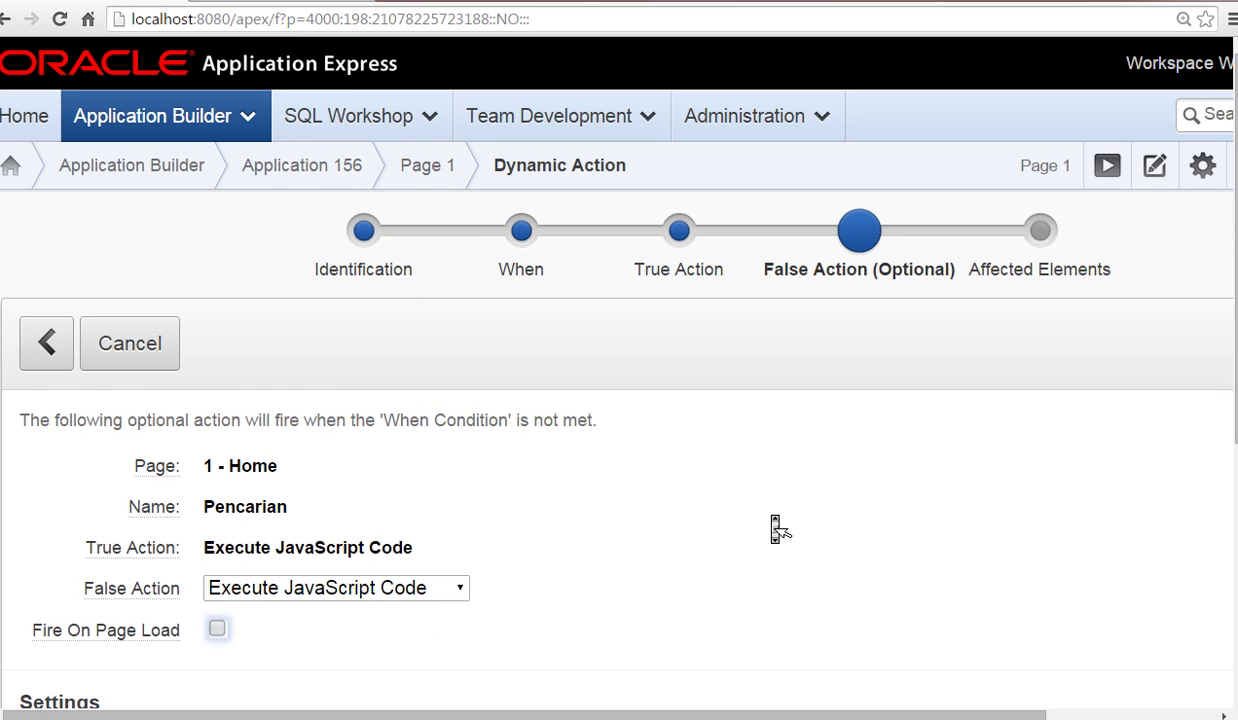
Enter clearTimeout(); as the first line of the false action's code, following the PDF module.
scroll(776, 528, "down", 5)
left_click(386, 353)
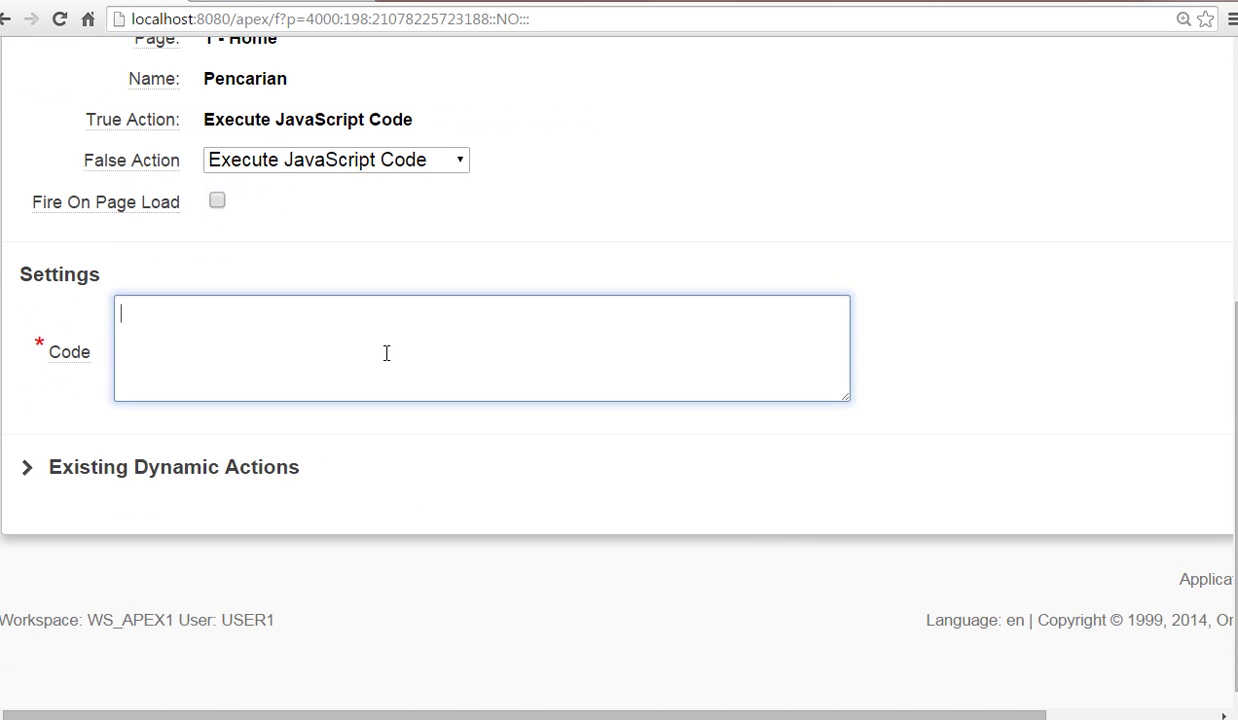
key("alt+Tab")
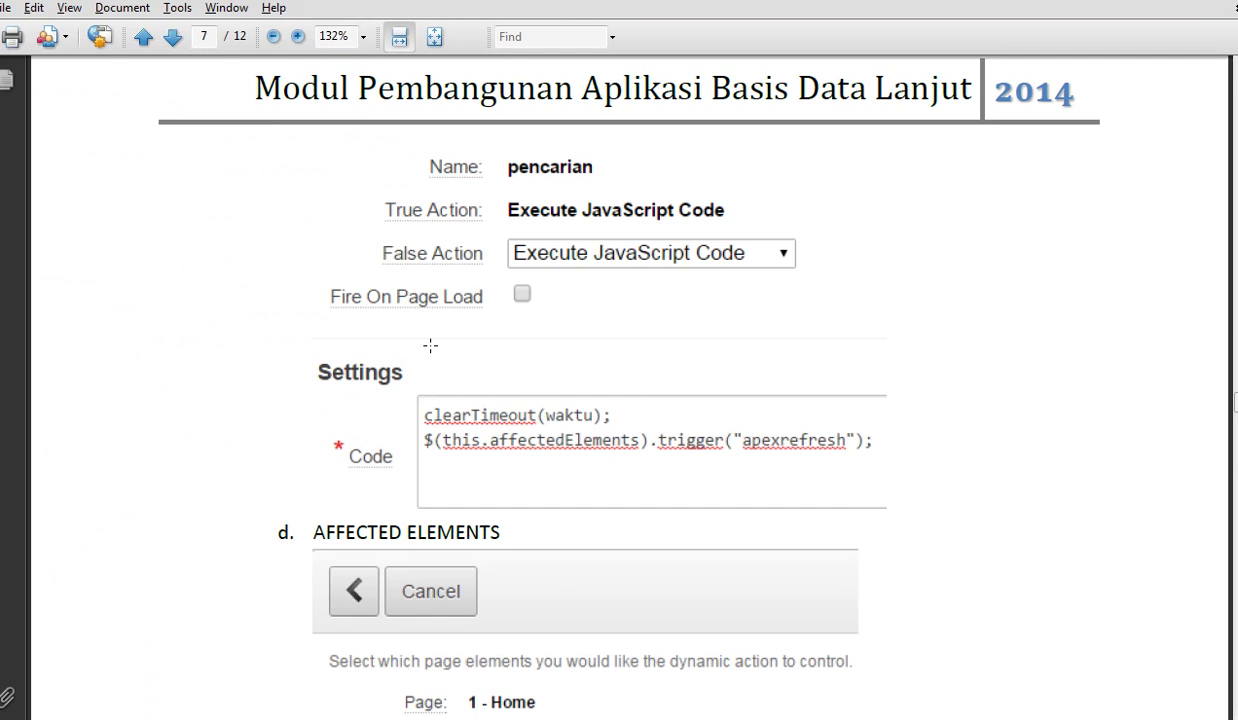
key("alt+Tab")
type("clre")
key("BackSpace")
key("BackSpace")
type("ear")
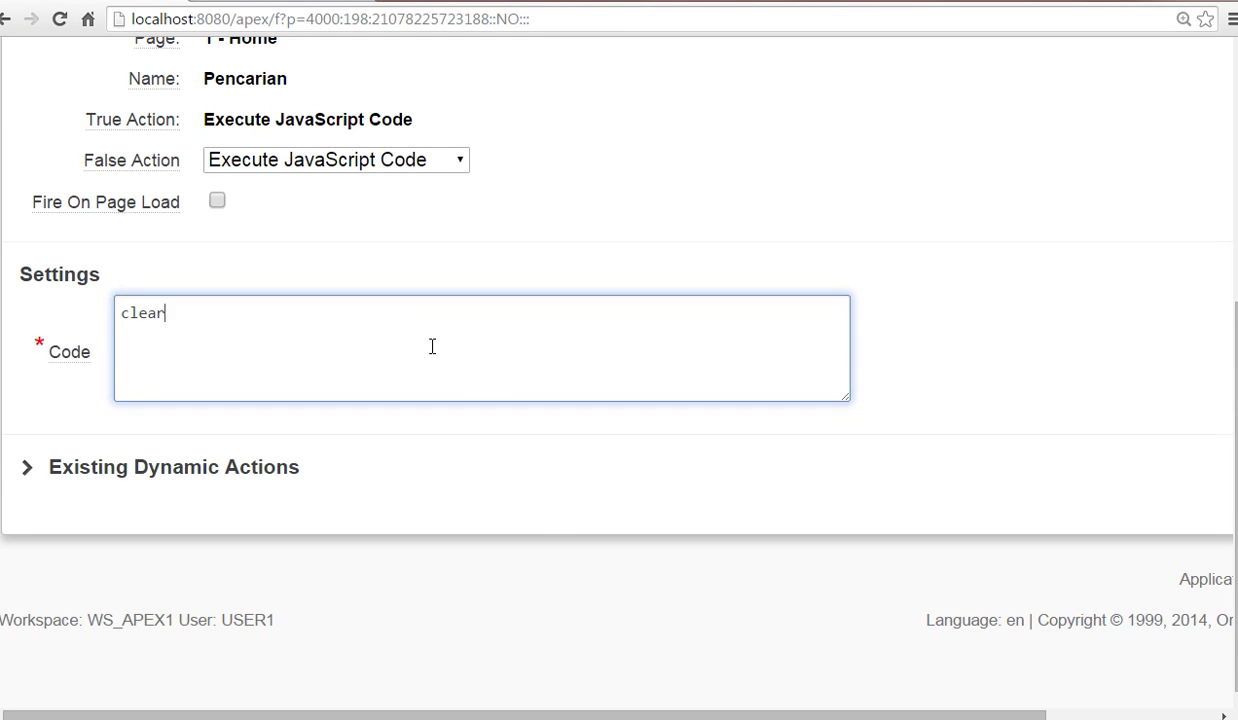
type("Timeout();")
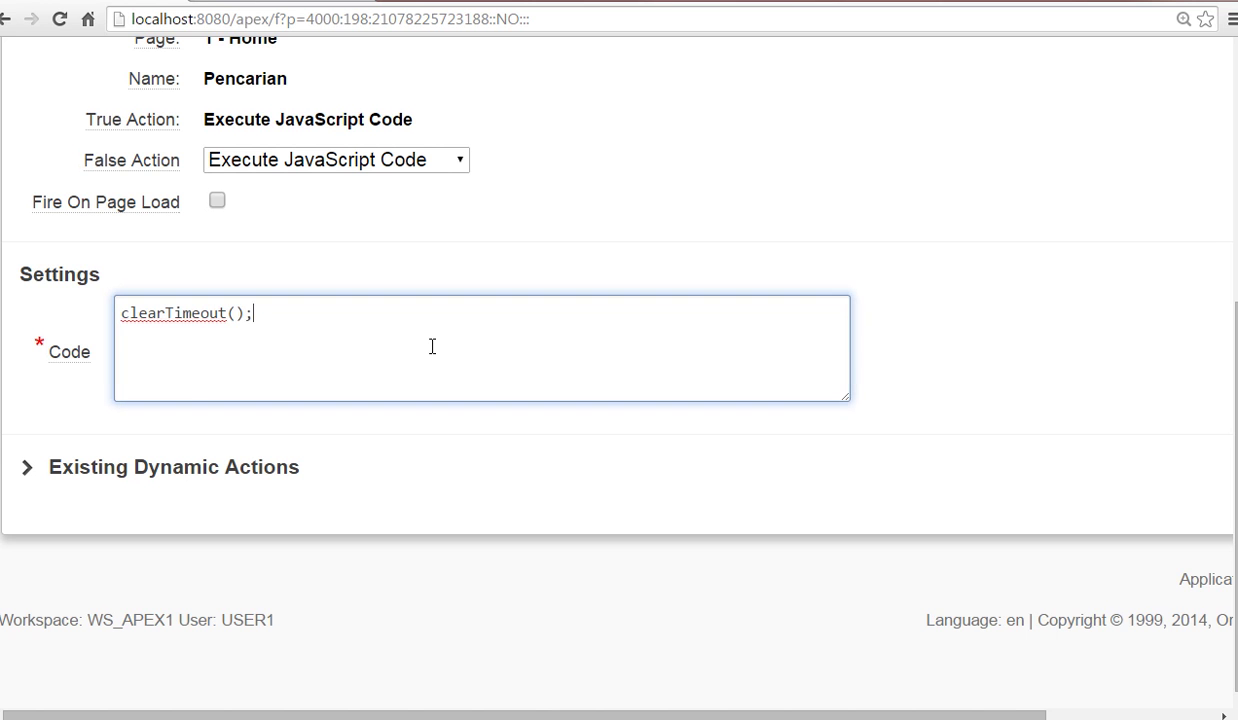
Add waktu as the argument of clearTimeout and start a new line after the statement.
key("alt+Tab")
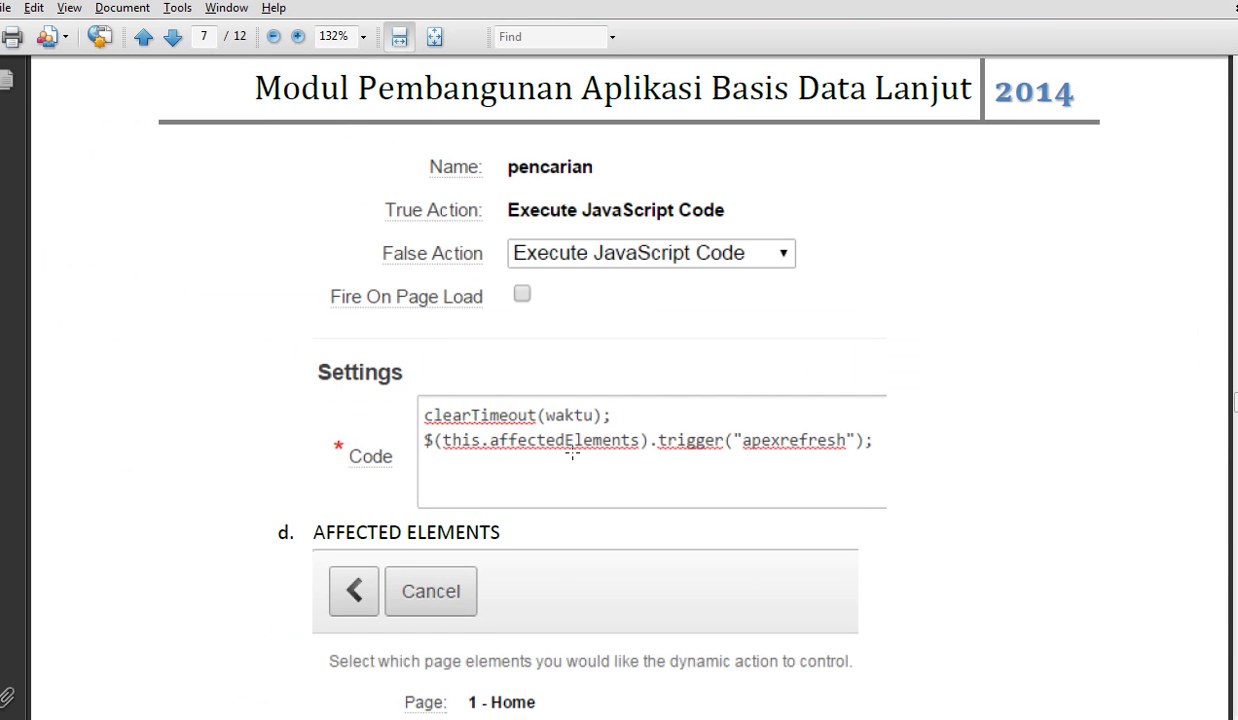
key("alt+Tab")
type("waktu")
key("End")
type("\\")
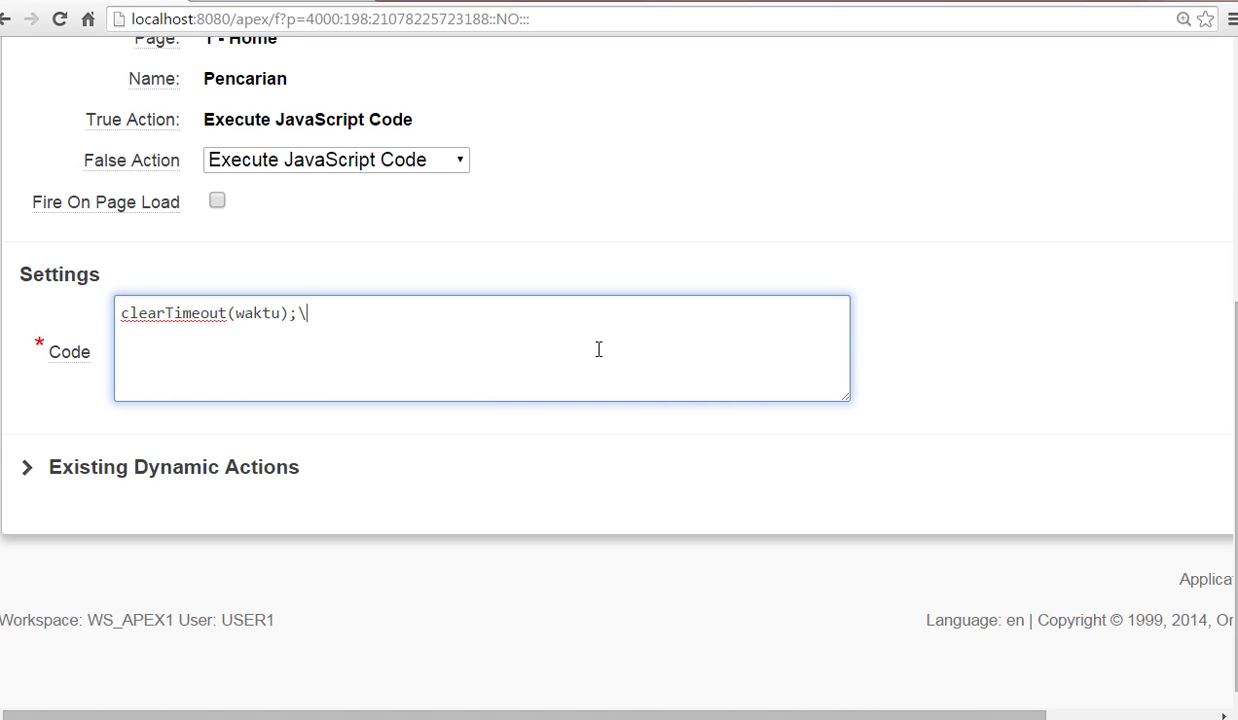
key("BackSpace")
key("Return")
Write $(this.affectedElements) on the second line of the false action's code, following the PDF module.
key("alt+Tab")
key("alt+Tab")
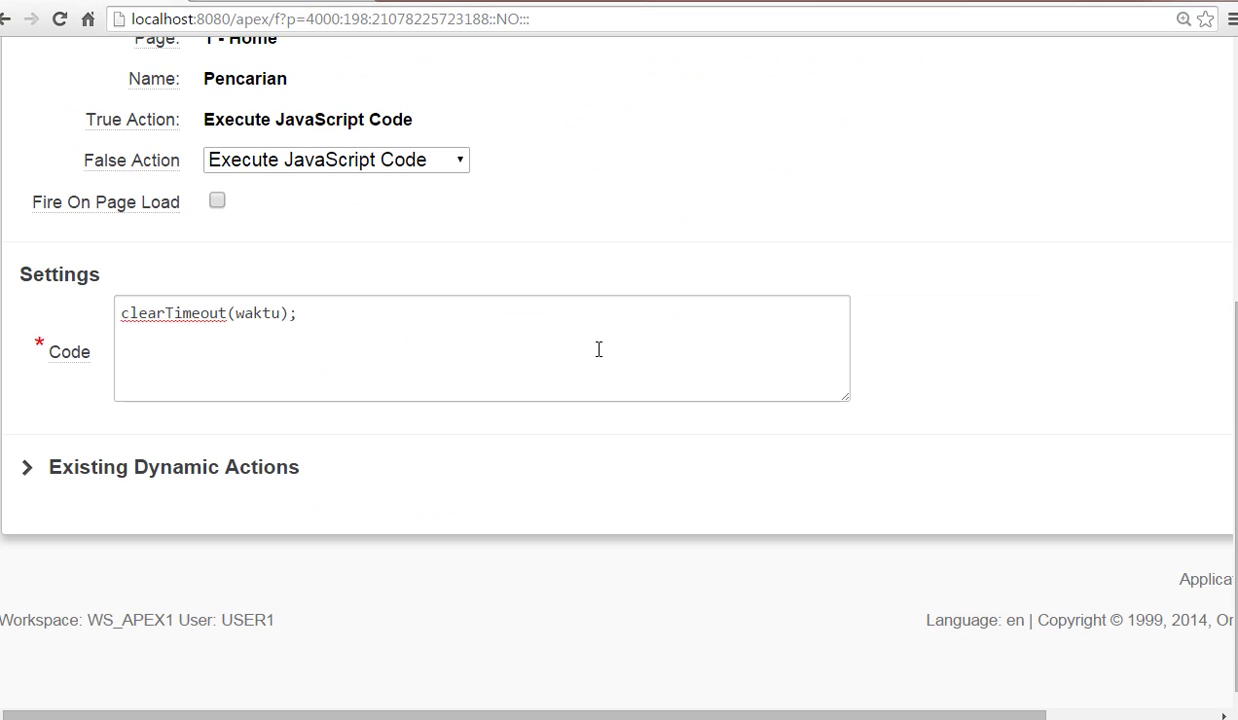
type("$()")
type("this.ef")
type("fe")
key("BackSpace")
key("BackSpace")
key("BackSpace")
key("BackSpace")
type("affectedElements")
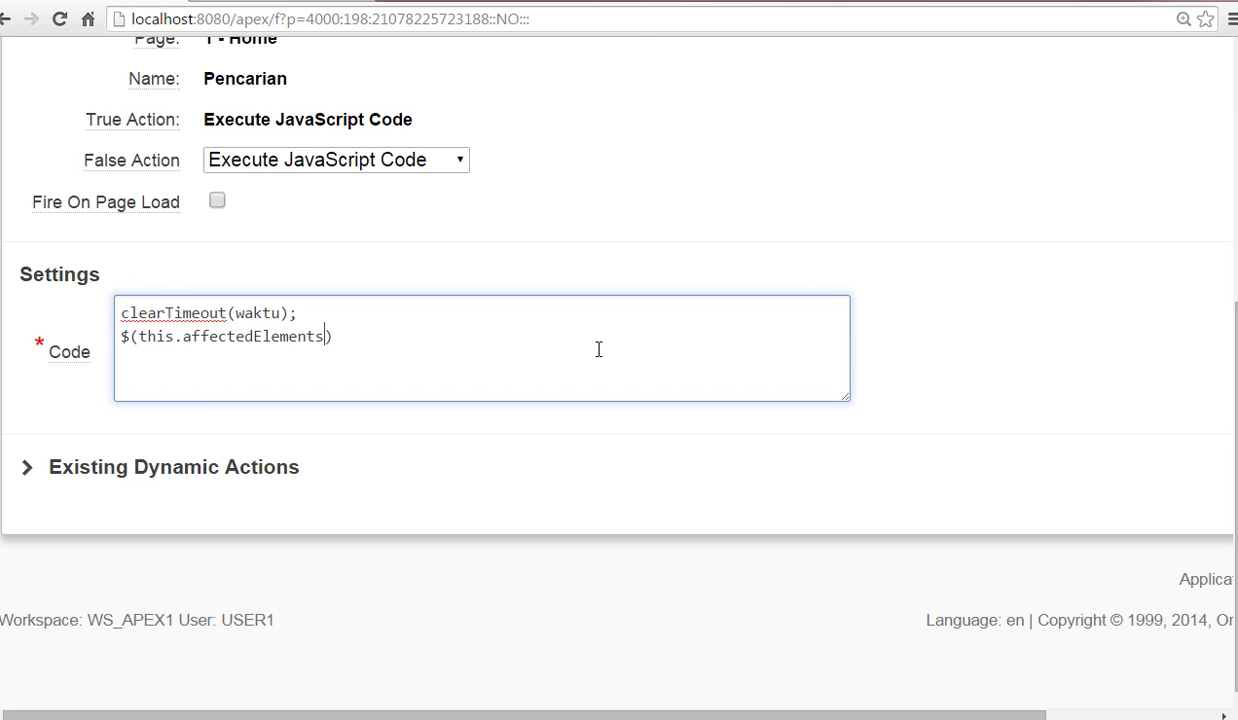
Complete the second code line by appending .trigger("apexrefresh"); as given in the PDF module.
key("alt+Tab")
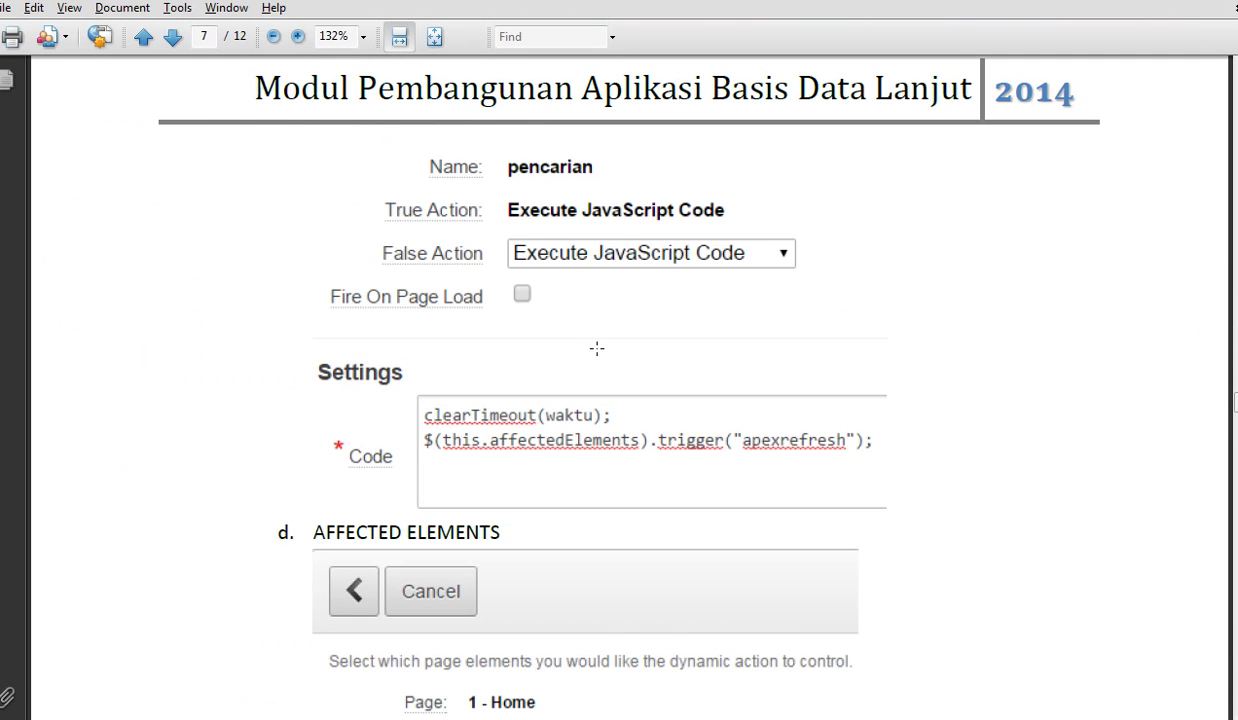
key("alt+Tab")
type(".trigger();")
key("Left")
key("Left")
type("\"\"")
key("Left")
type("apexrefresh")
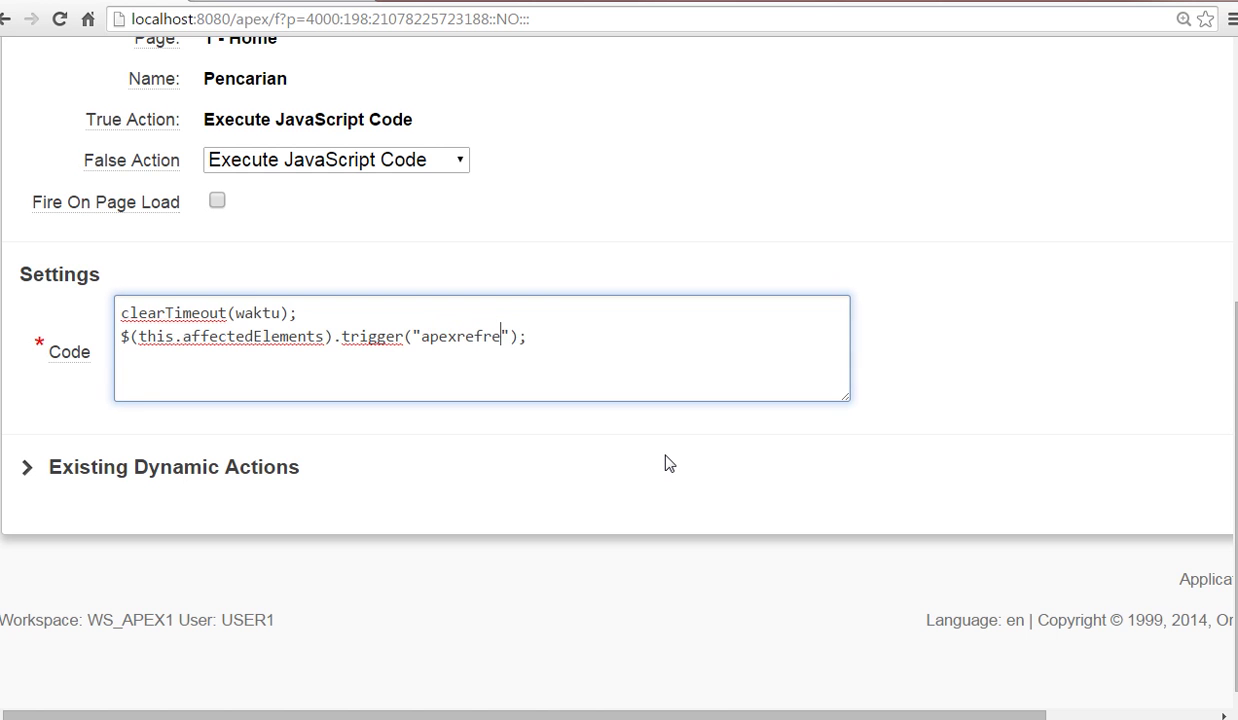
Switch to the PDF module and look up the Affected Elements settings for the dynamic action.
key("alt+Tab")
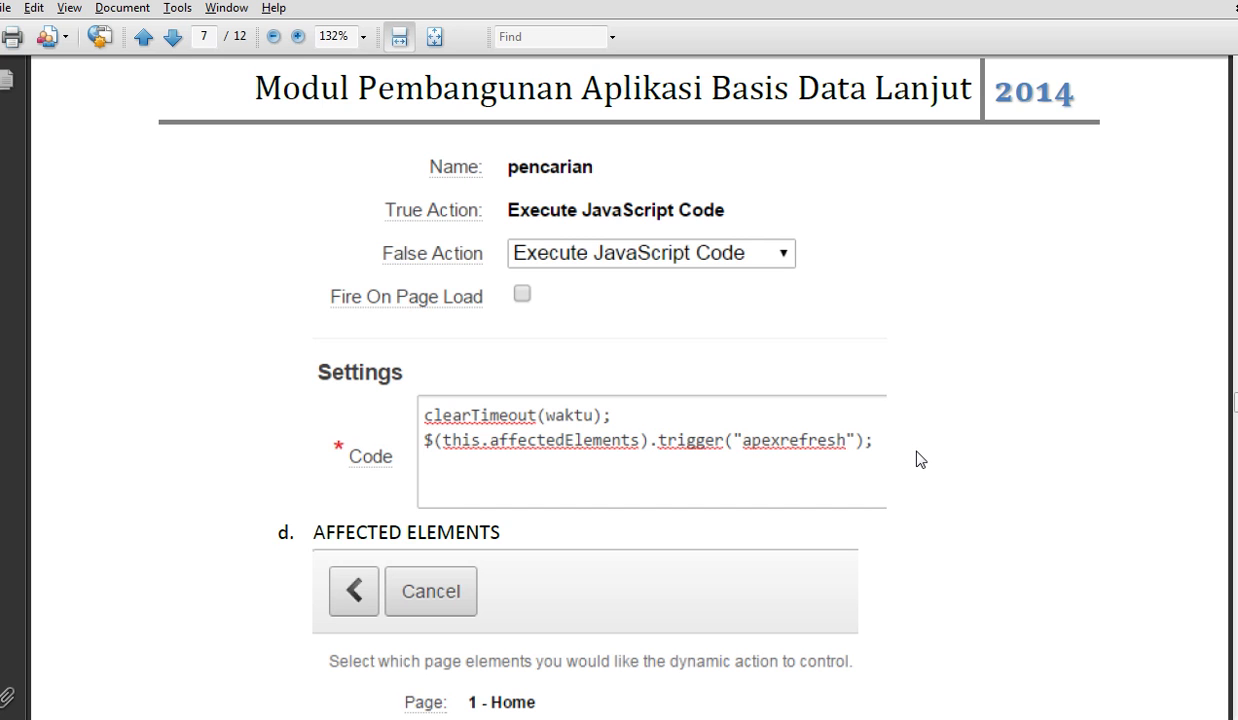
scroll(922, 465, "down", 5)
scroll(922, 465, "down", 4)
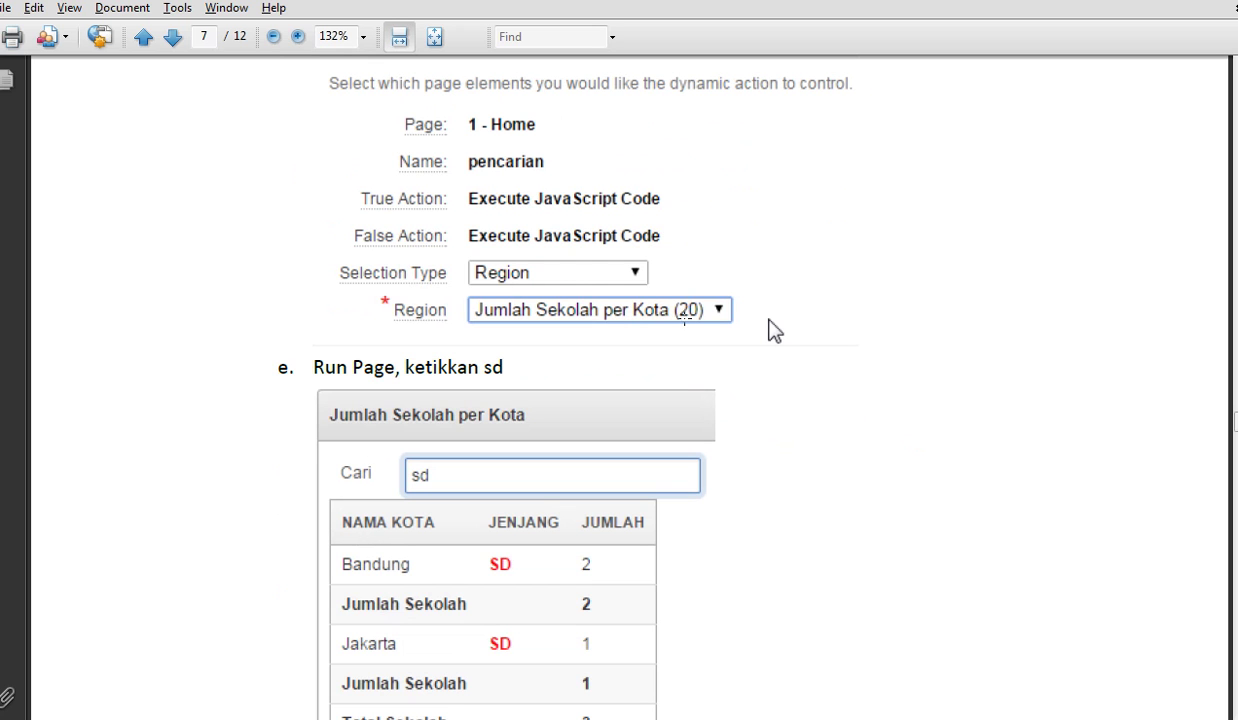
Switch back to Oracle APEX and advance the Pencarian dynamic action wizard to the Affected Elements stage.
scroll(779, 372, "down", 1)
key("alt+Tab")
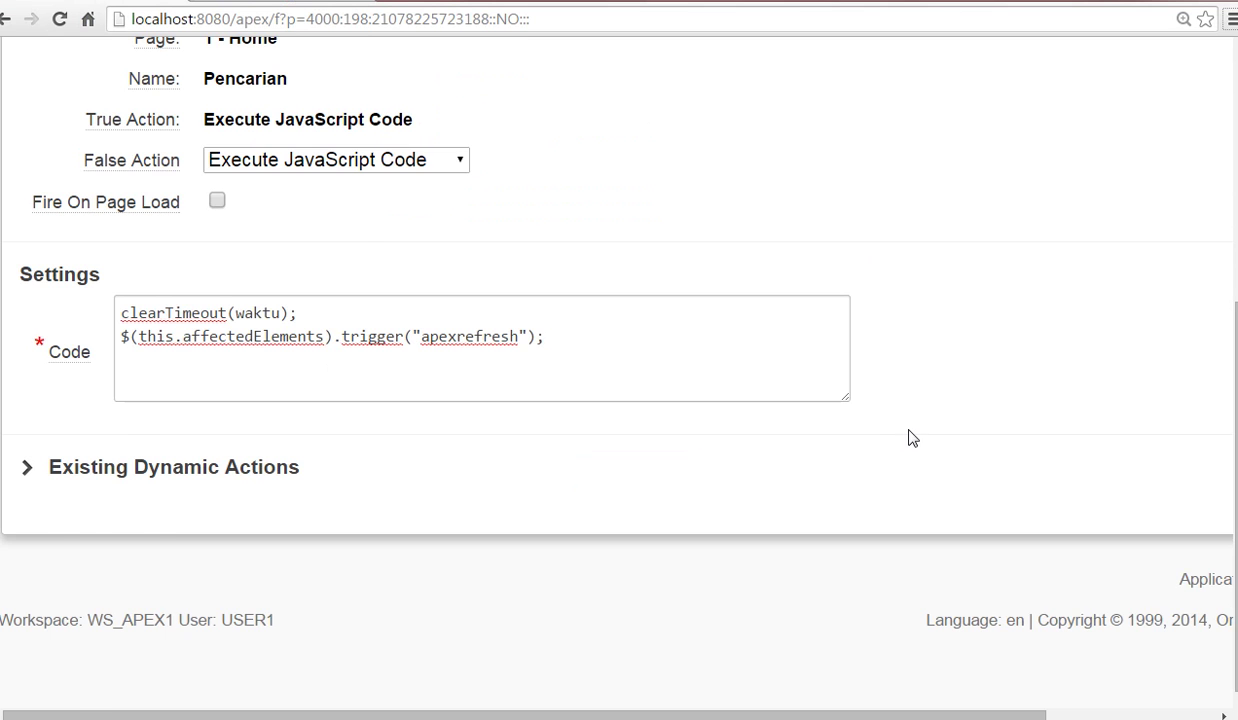
scroll(906, 437, "up", 4)
scroll(1033, 699, "right", 3)
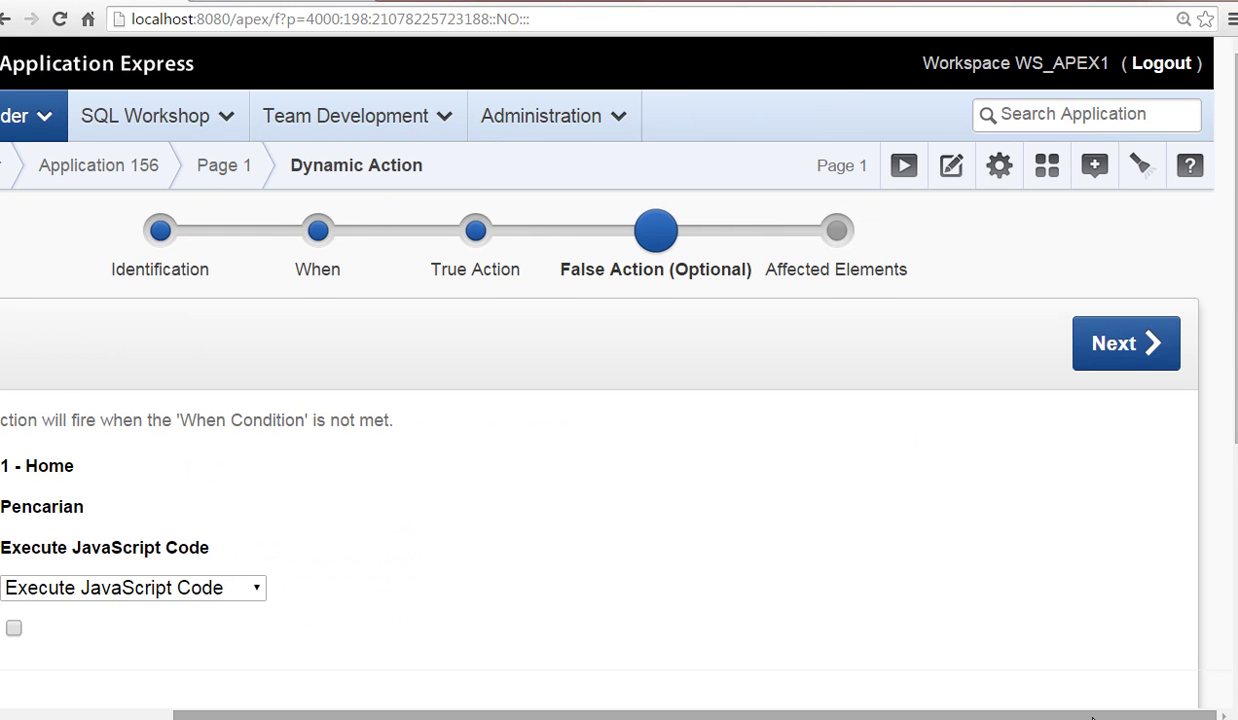
left_click(1137, 368)
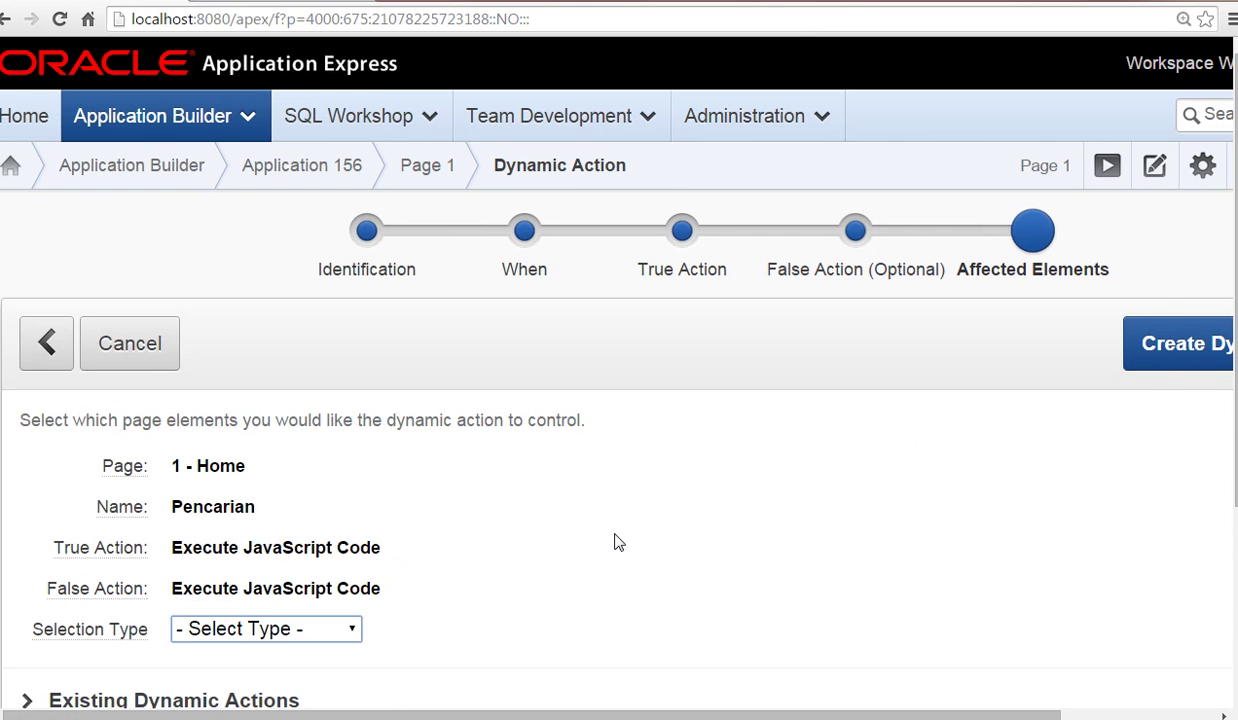
Set the affected elements to the region Kota dan Sekolah (20) and create the Pencarian dynamic action.
scroll(618, 545, "down", 1)
scroll(618, 548, "down", 2)
left_click(343, 357)
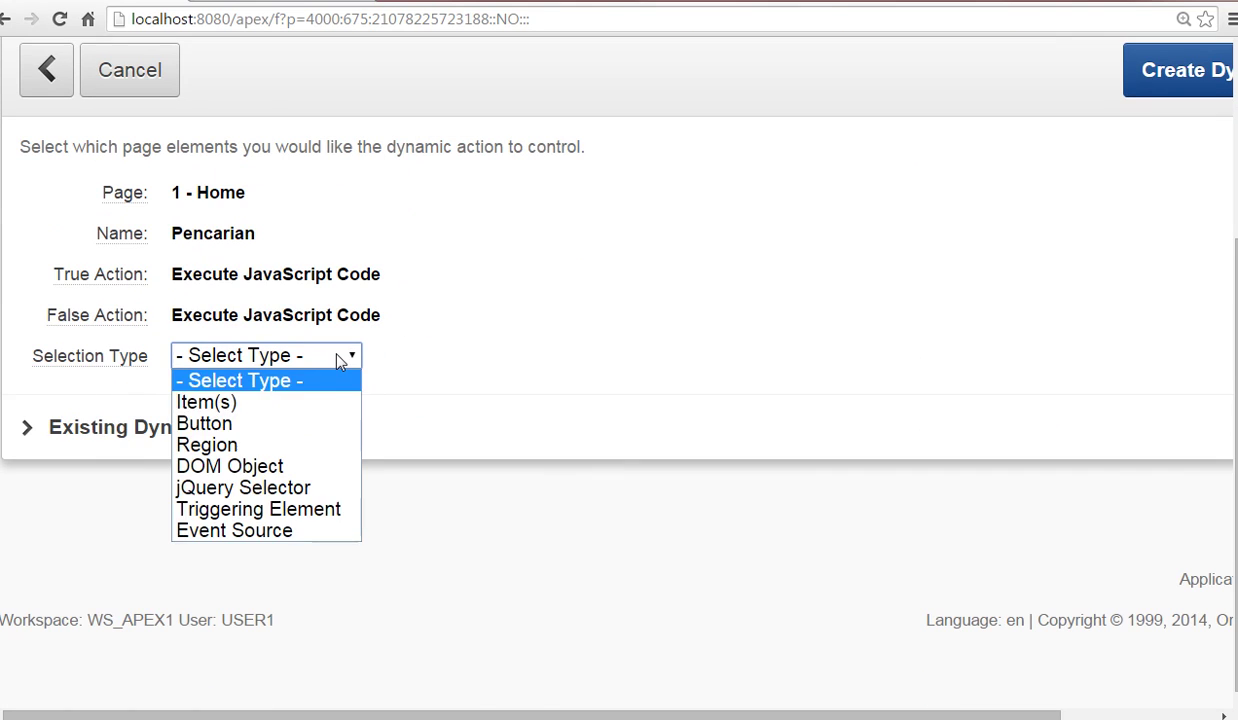
left_click(330, 445)
left_click(324, 396)
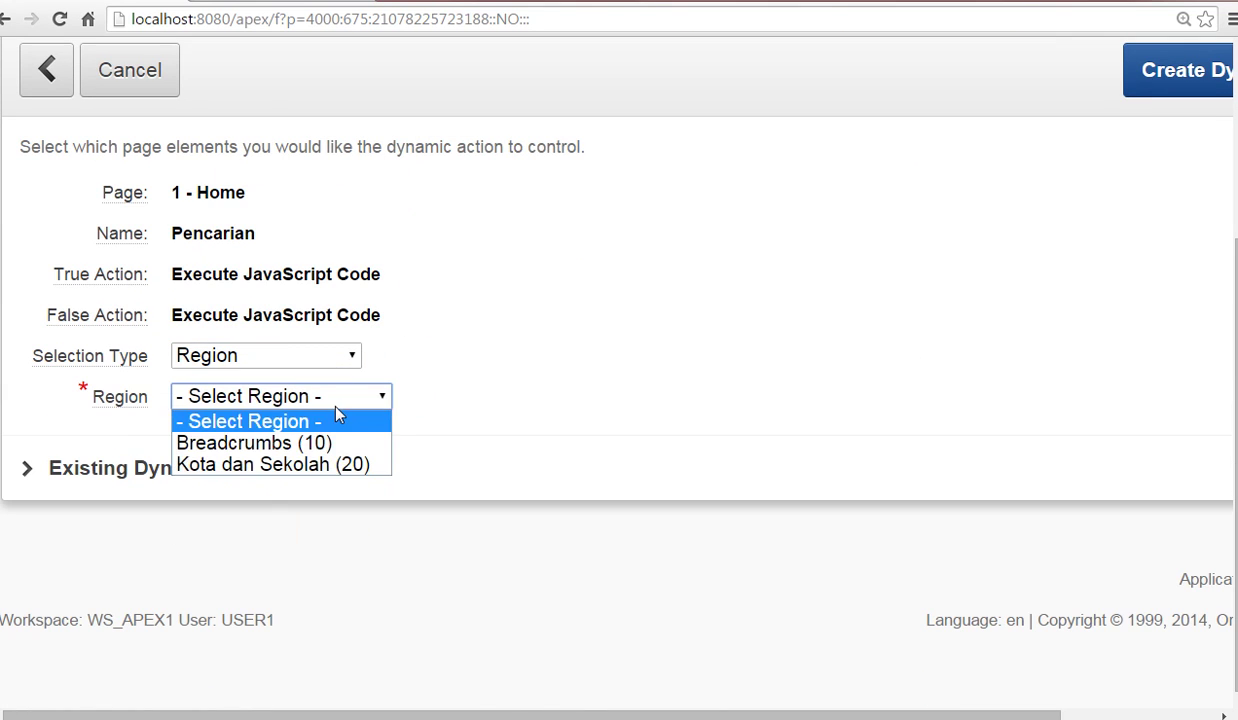
left_click(341, 465)
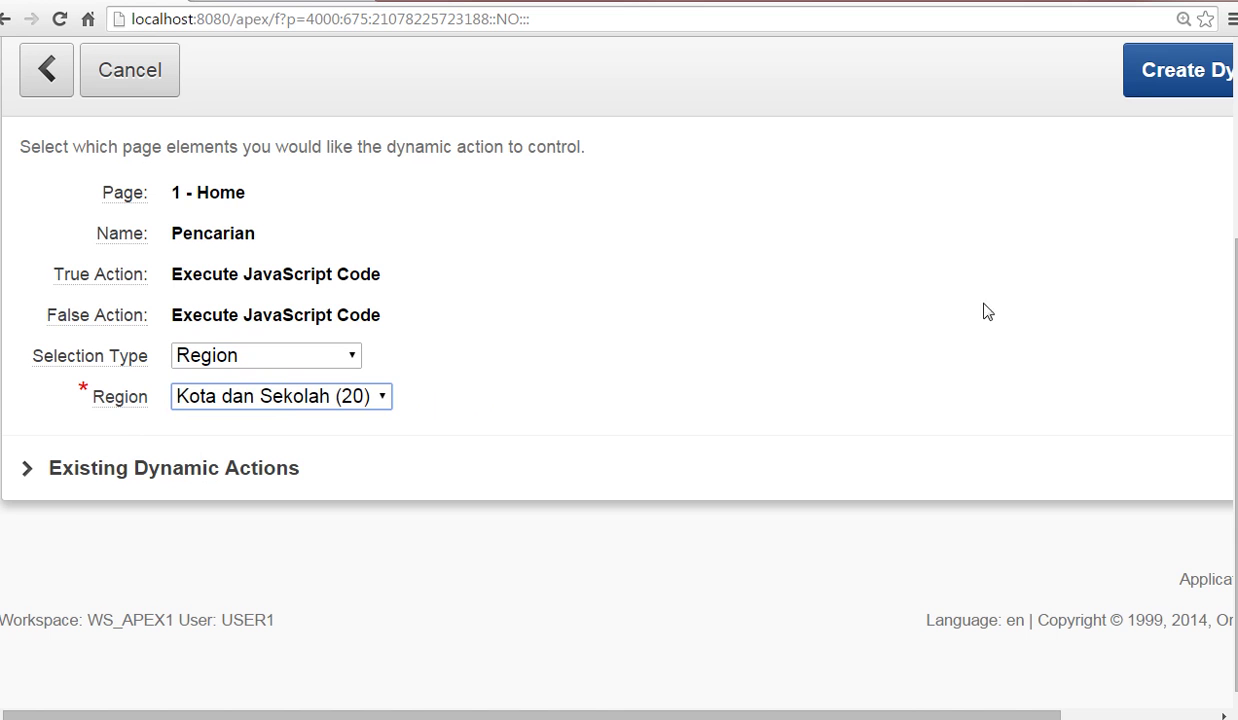
left_click(1195, 86)
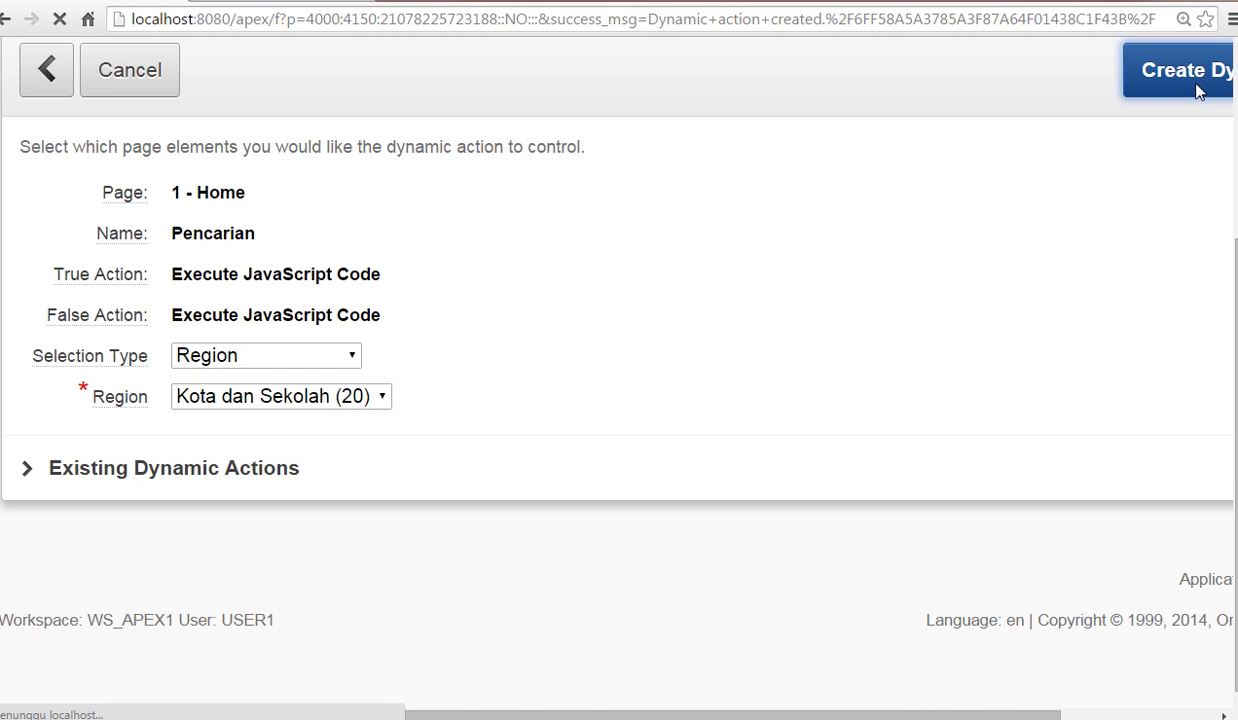
Run page 1, test the Cari field by searching for sd, and clear the search text.
left_click(992, 245)
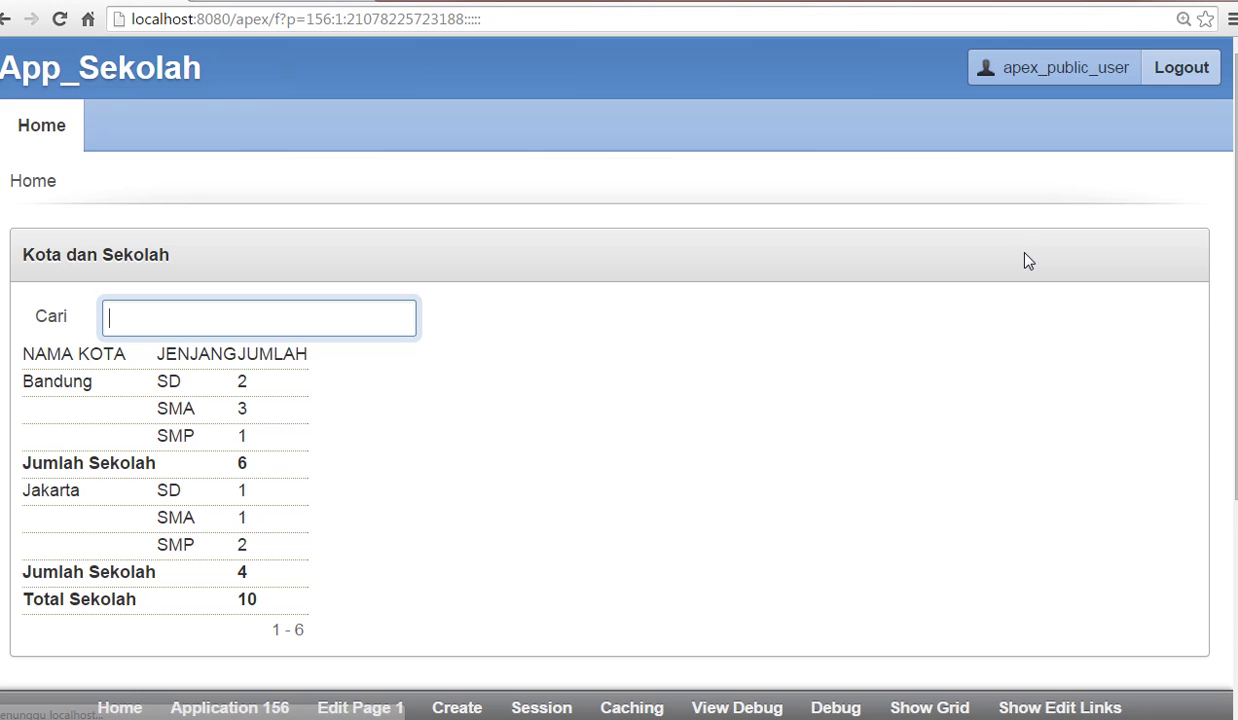
type("sd")
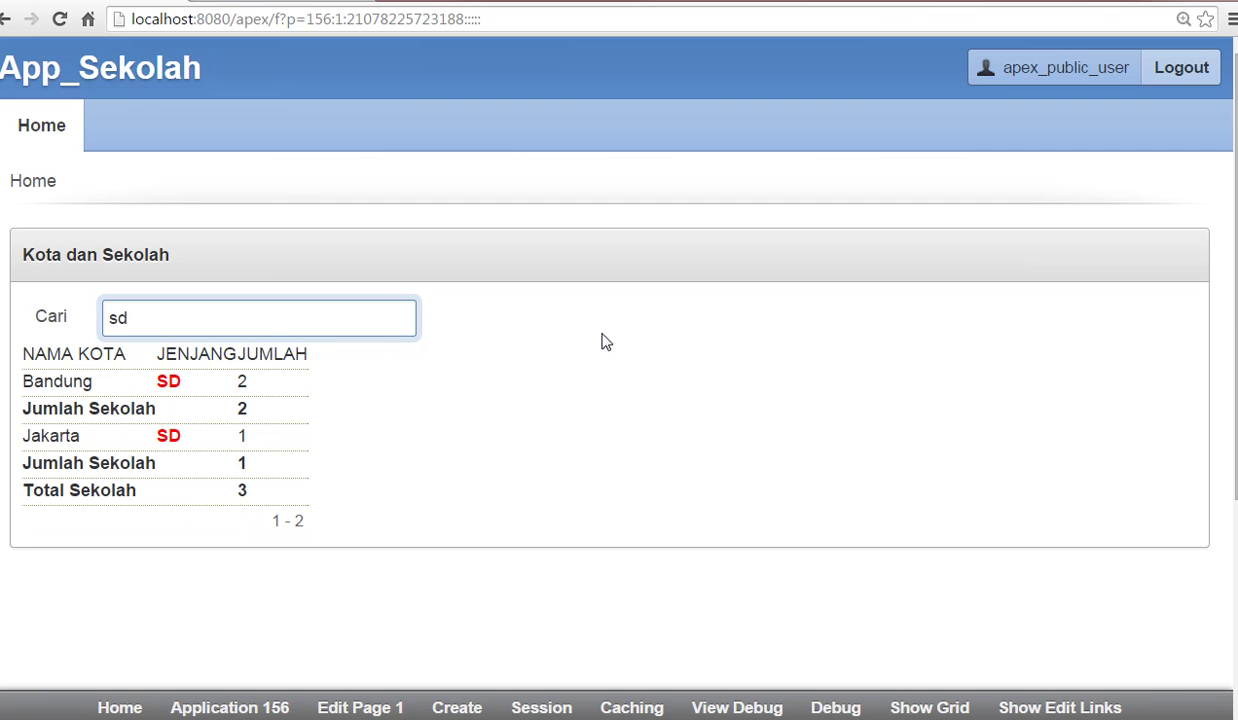
key("BackSpace")
key("BackSpace")
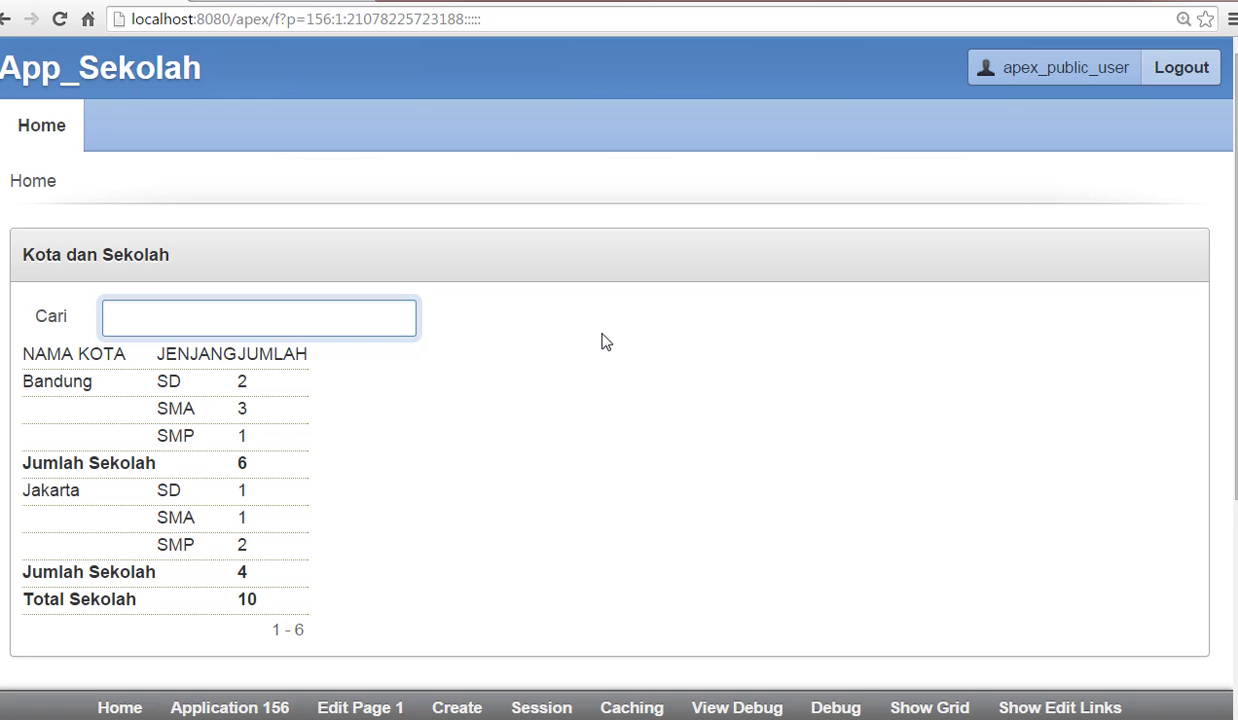
Test the report search with ban, and replace that search text with sma.
type("ban")
key("BackSpace")
key("BackSpace")
key("BackSpace")
type("sma")
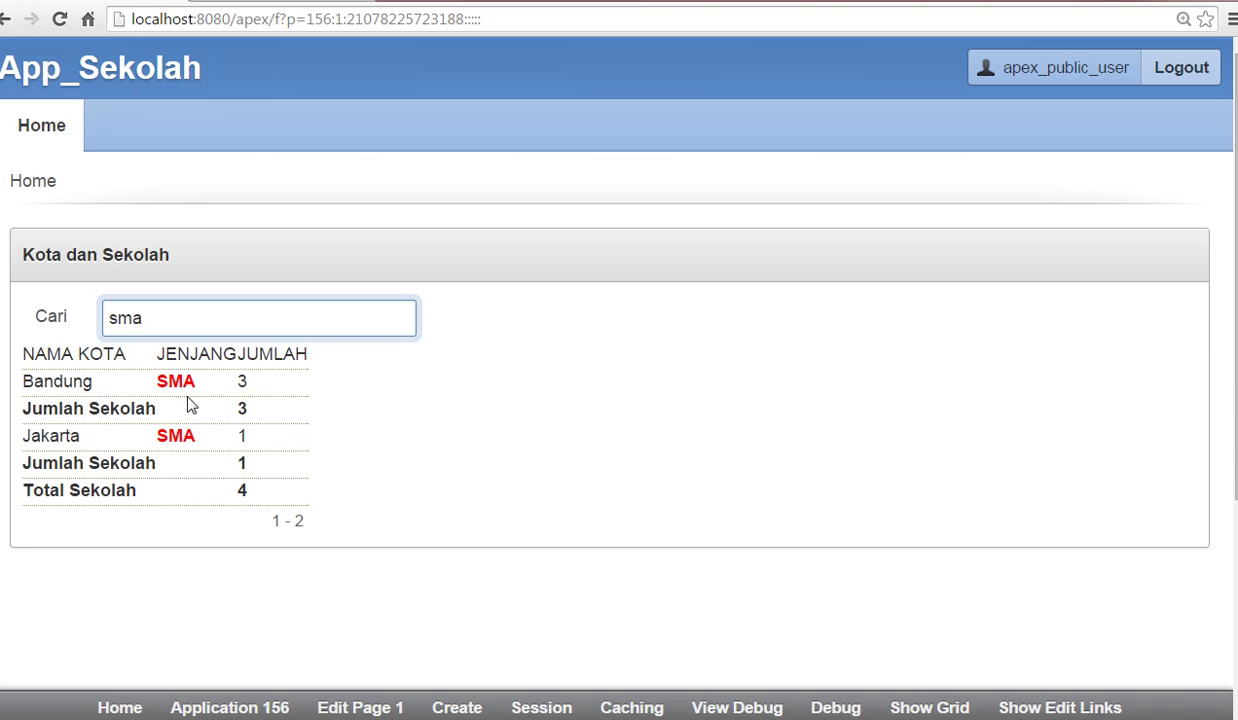
Shorten the Cari search text to s to test a single-letter match, and empty the field.
key("BackSpace")
key("BackSpace")
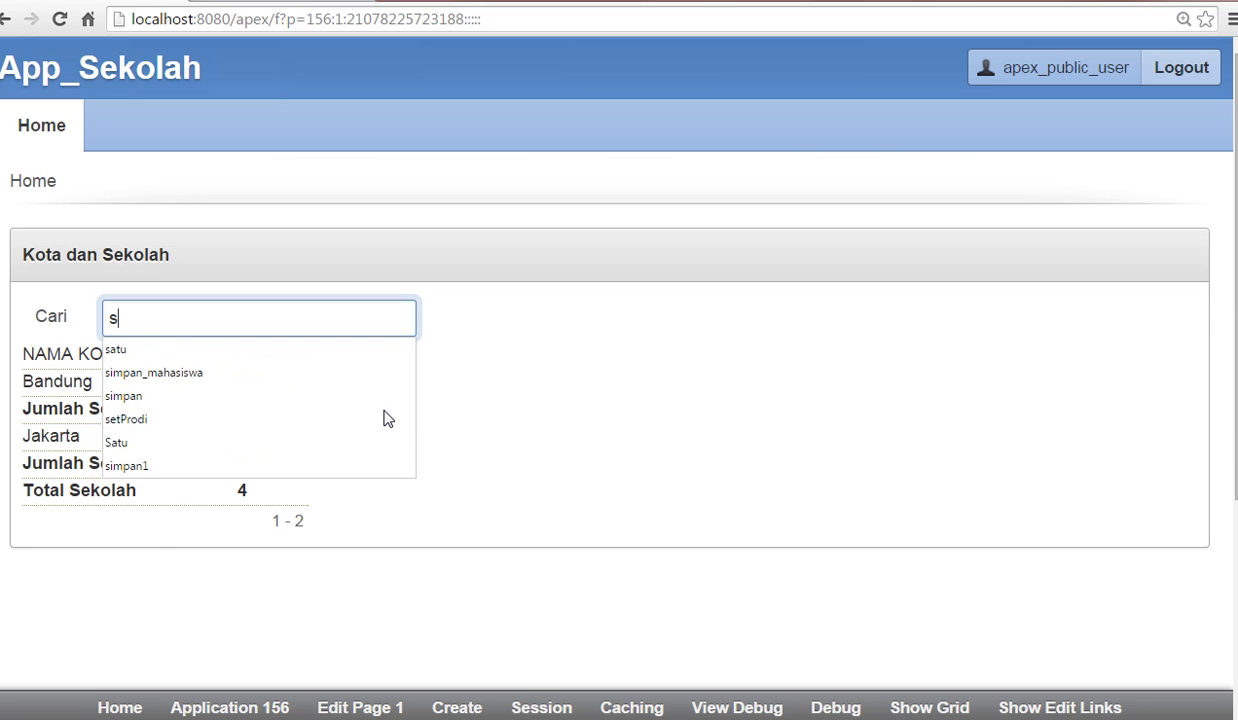
left_click(663, 419)
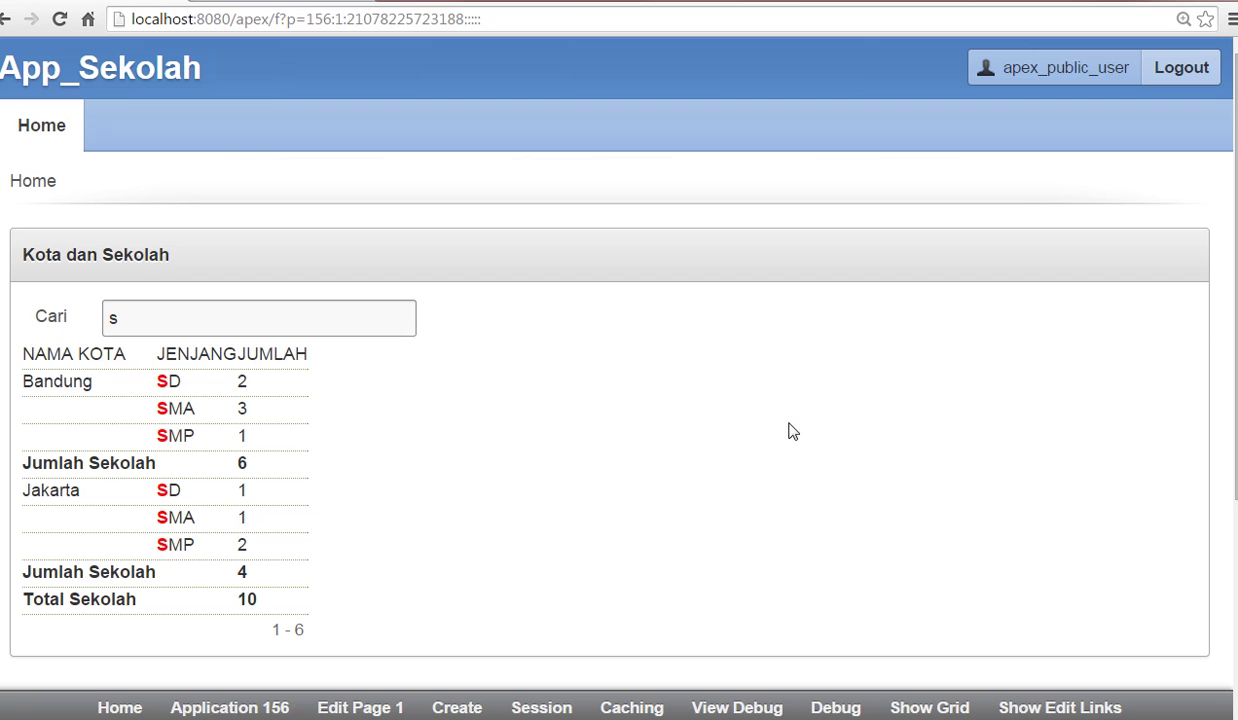
left_click(408, 325)
key("BackSpace")
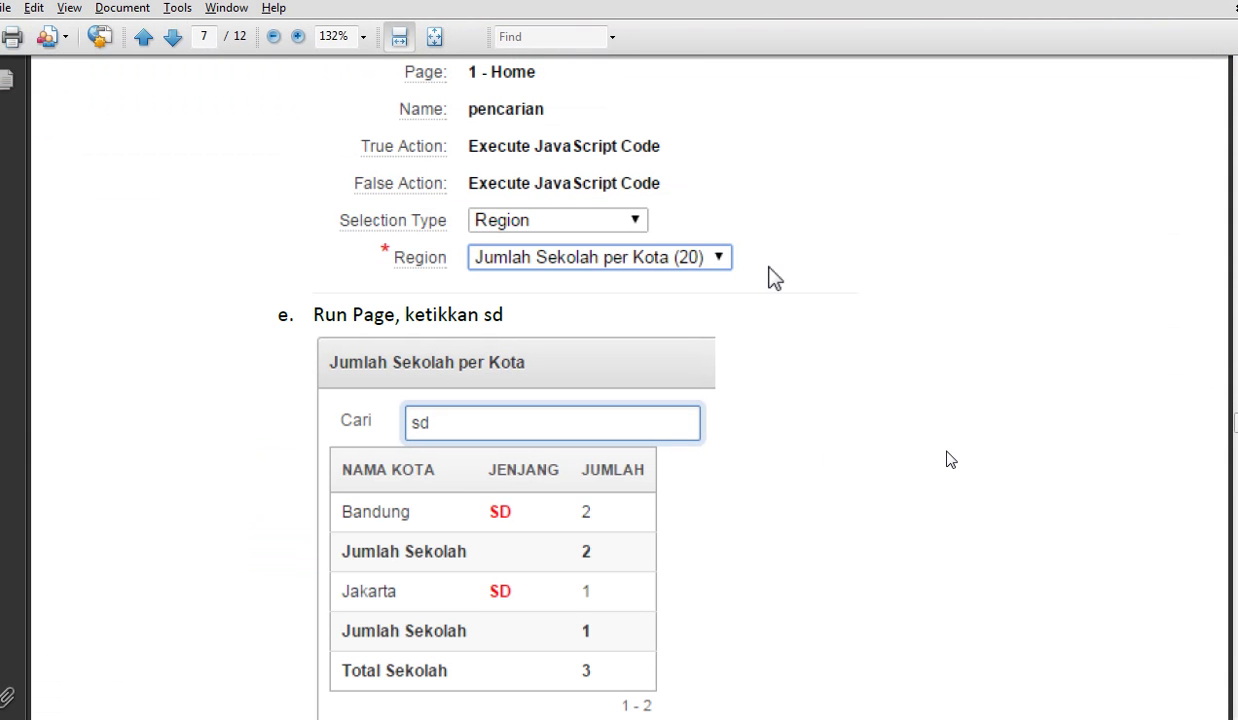
Read step 4 of the PDF module for the classic report region's title, template, source query and page items to submit.
scroll(950, 459, "down", 10)
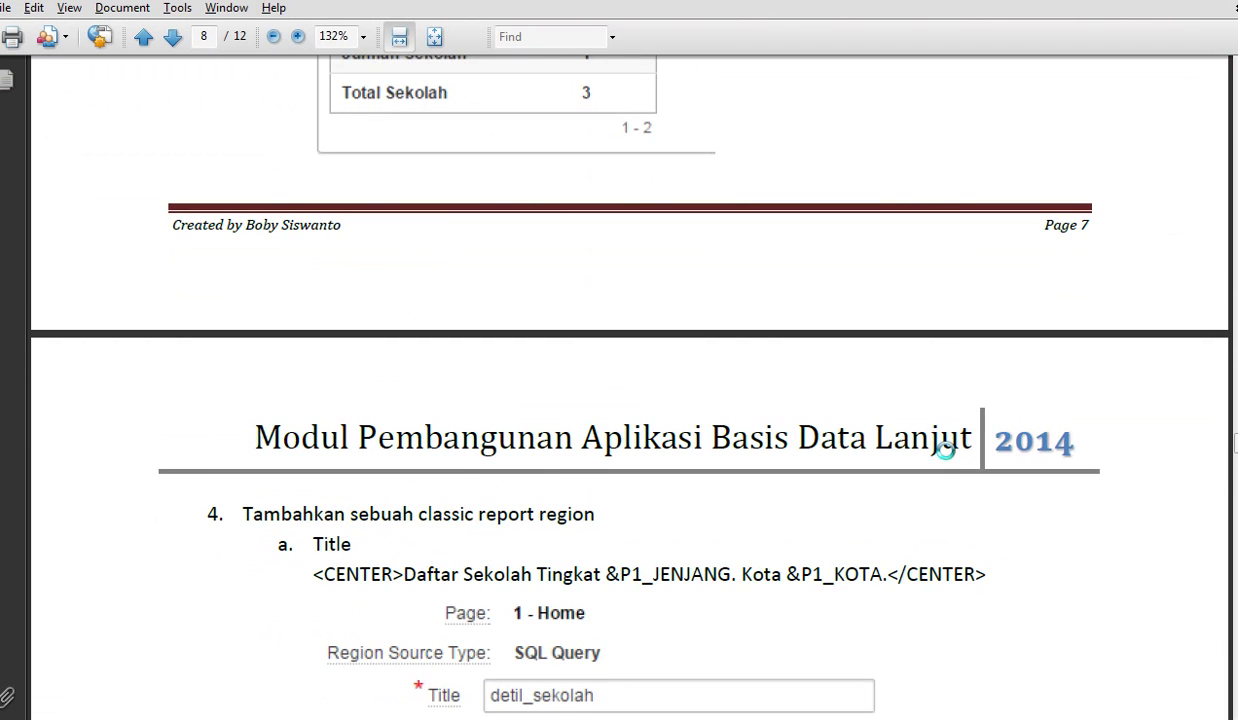
scroll(945, 452, "down", 3)
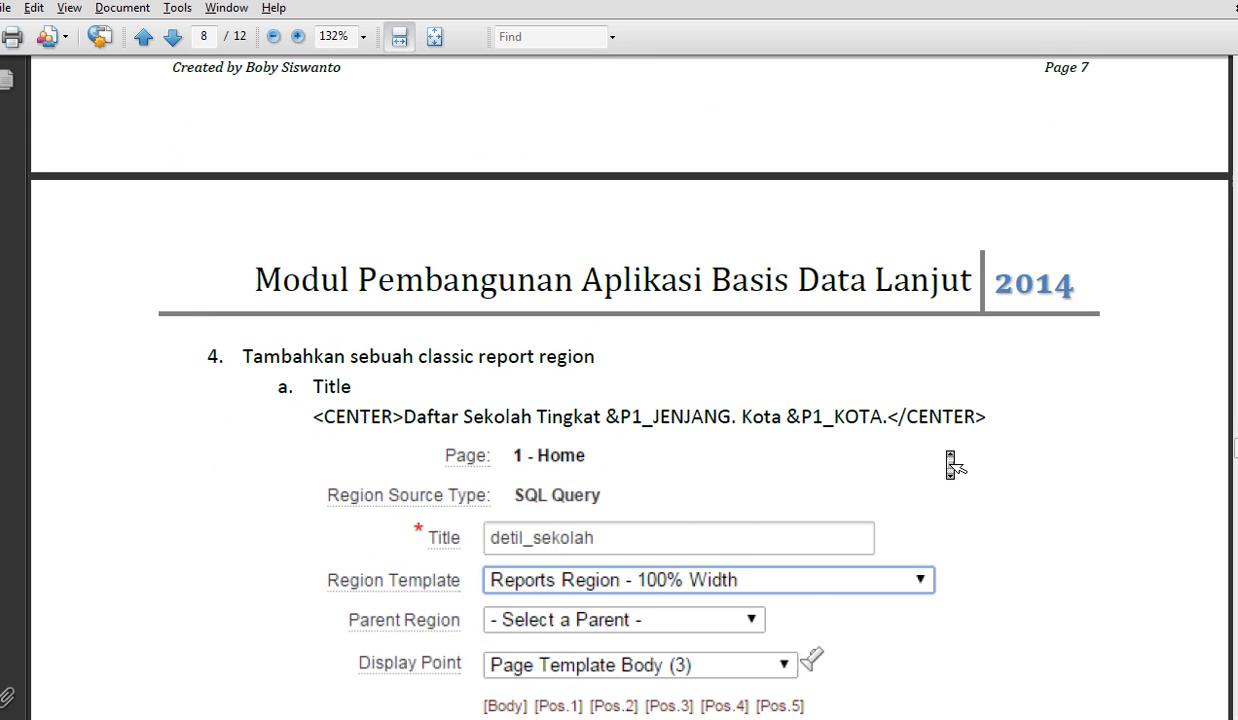
scroll(955, 465, "down", 1)
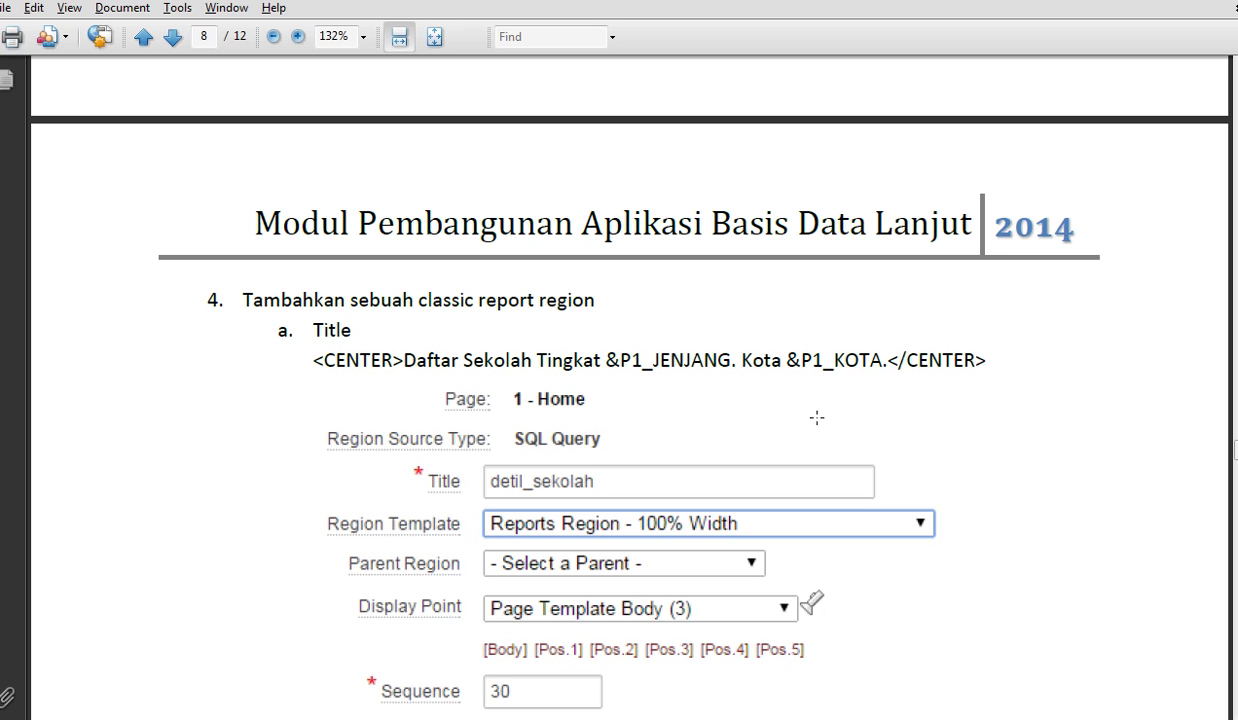
scroll(819, 425, "down", 4)
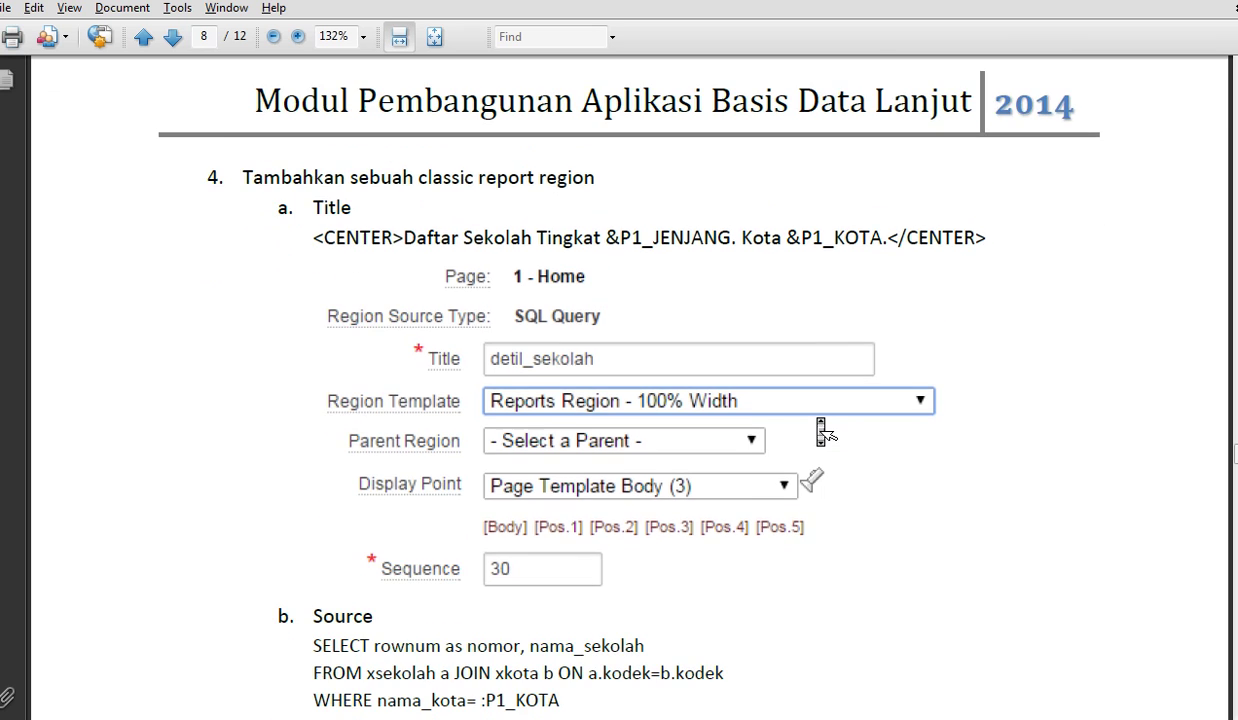
scroll(819, 425, "down", 1)
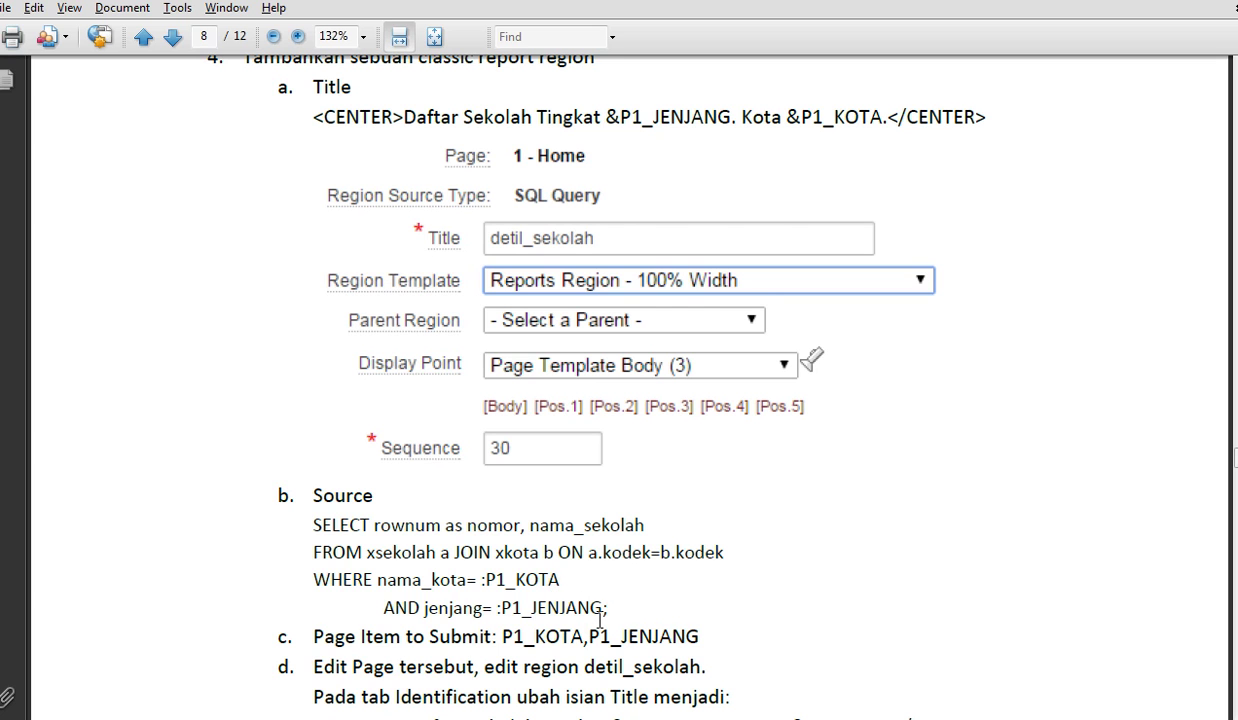
scroll(600, 618, "down", 1)
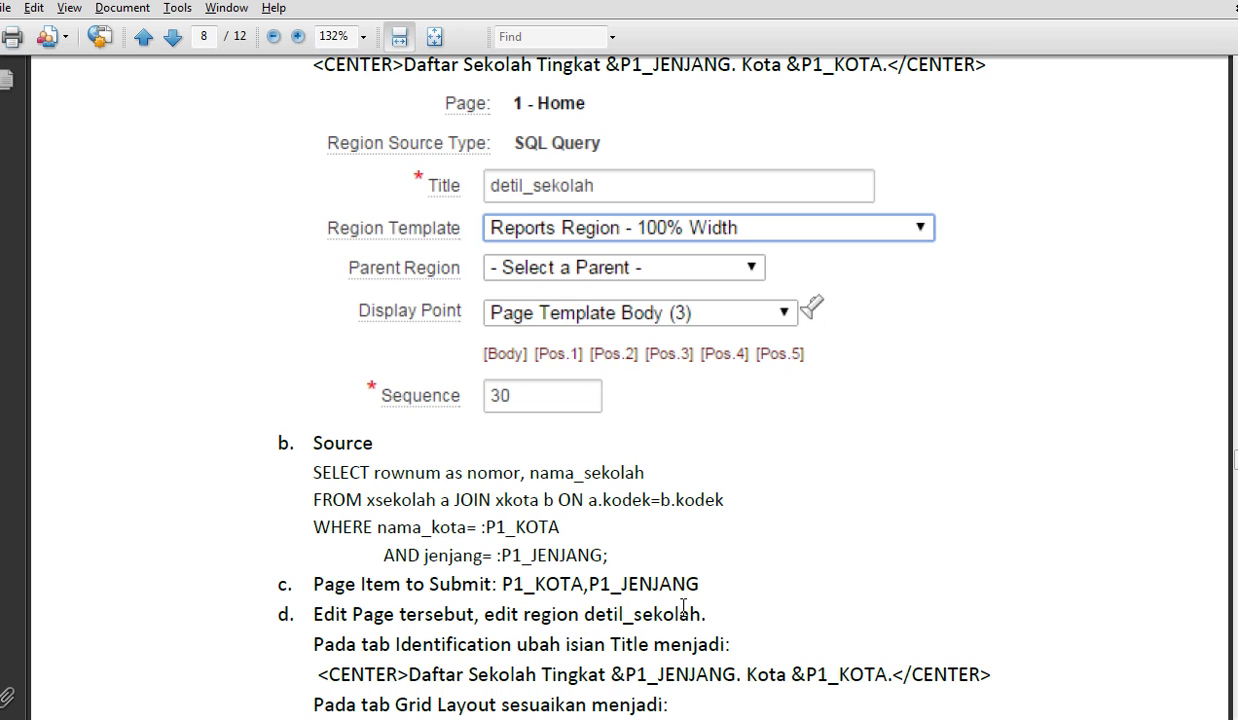
scroll(690, 620, "up", 2)
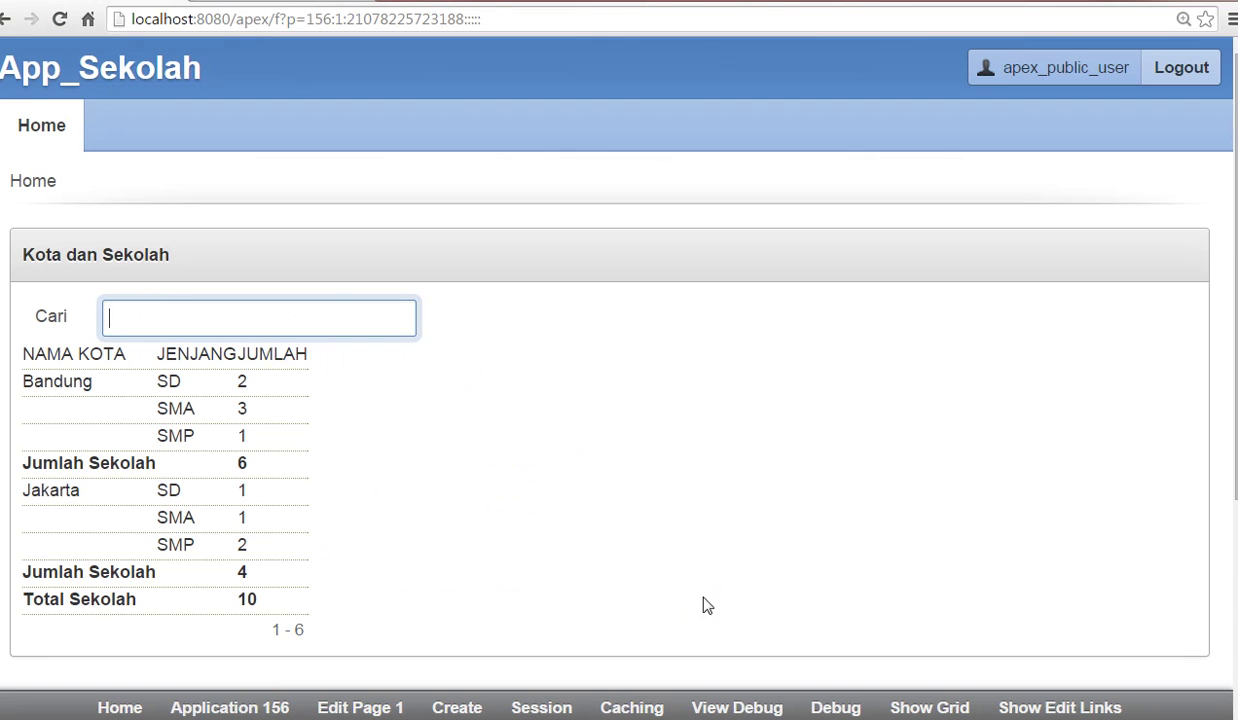
Open page 1 for editing in Oracle APEX and start a new classic report region based on an SQL query.
left_click(378, 707)
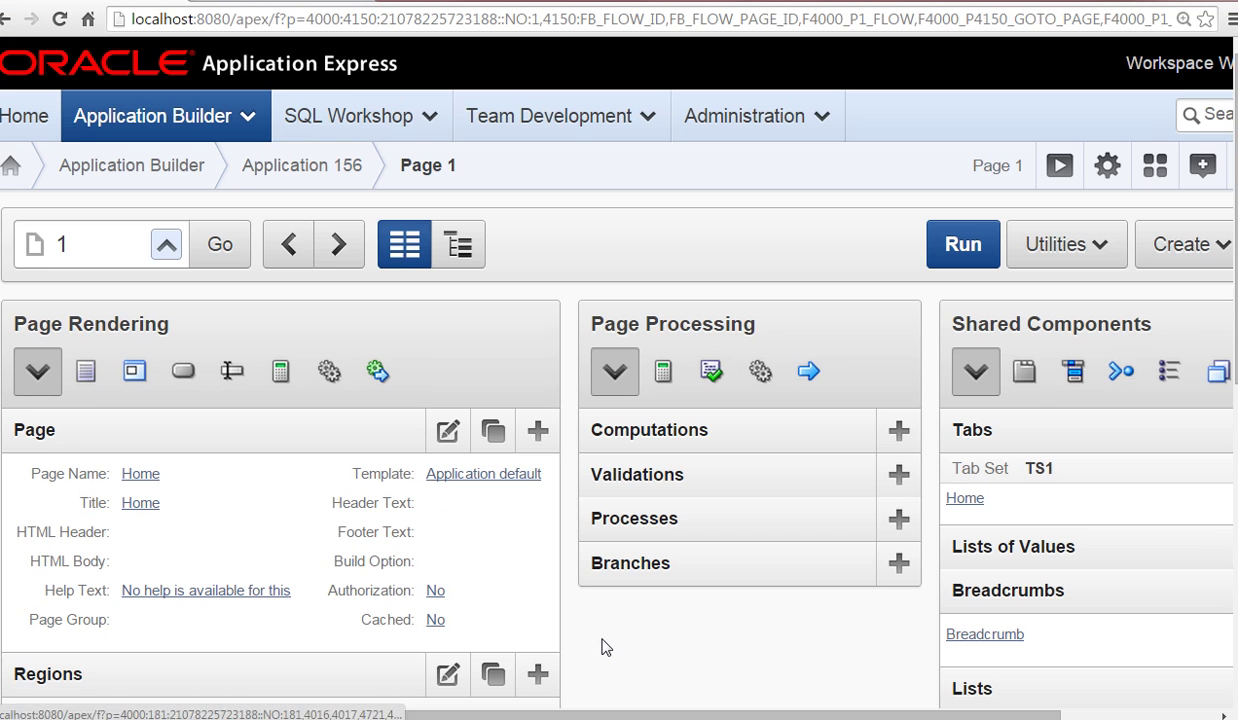
scroll(604, 650, "down", 2)
scroll(610, 652, "down", 6)
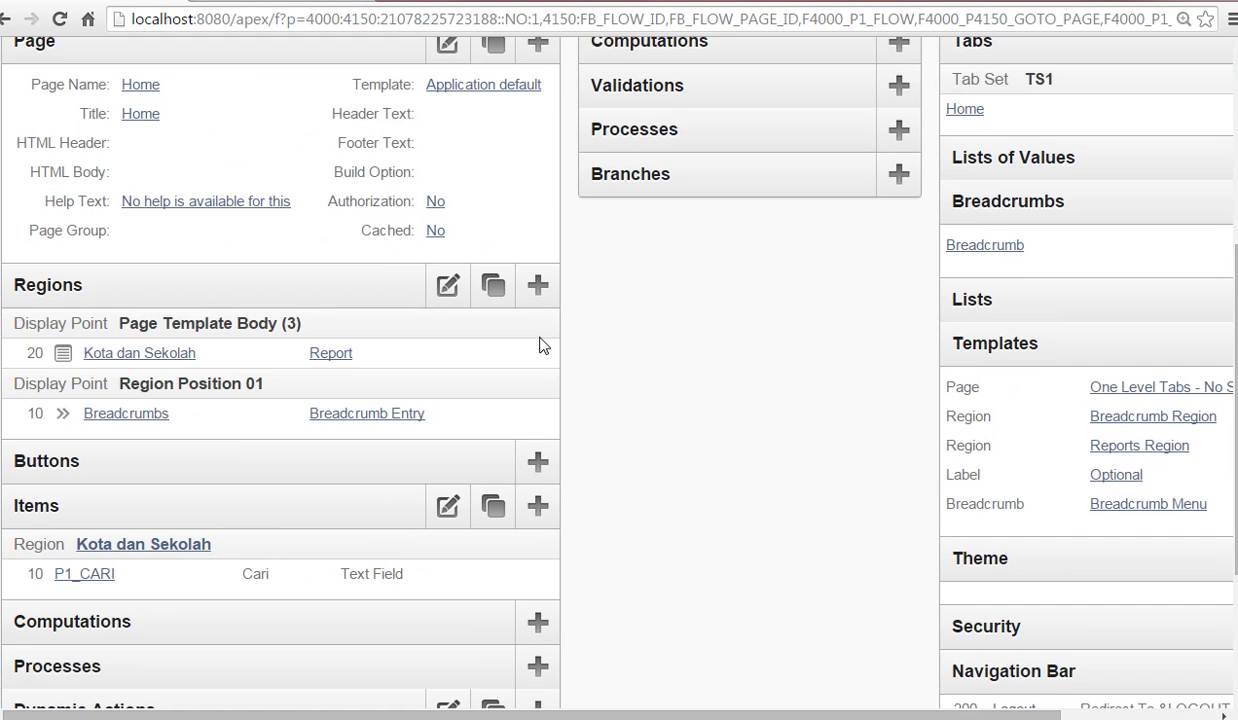
left_click(539, 296)
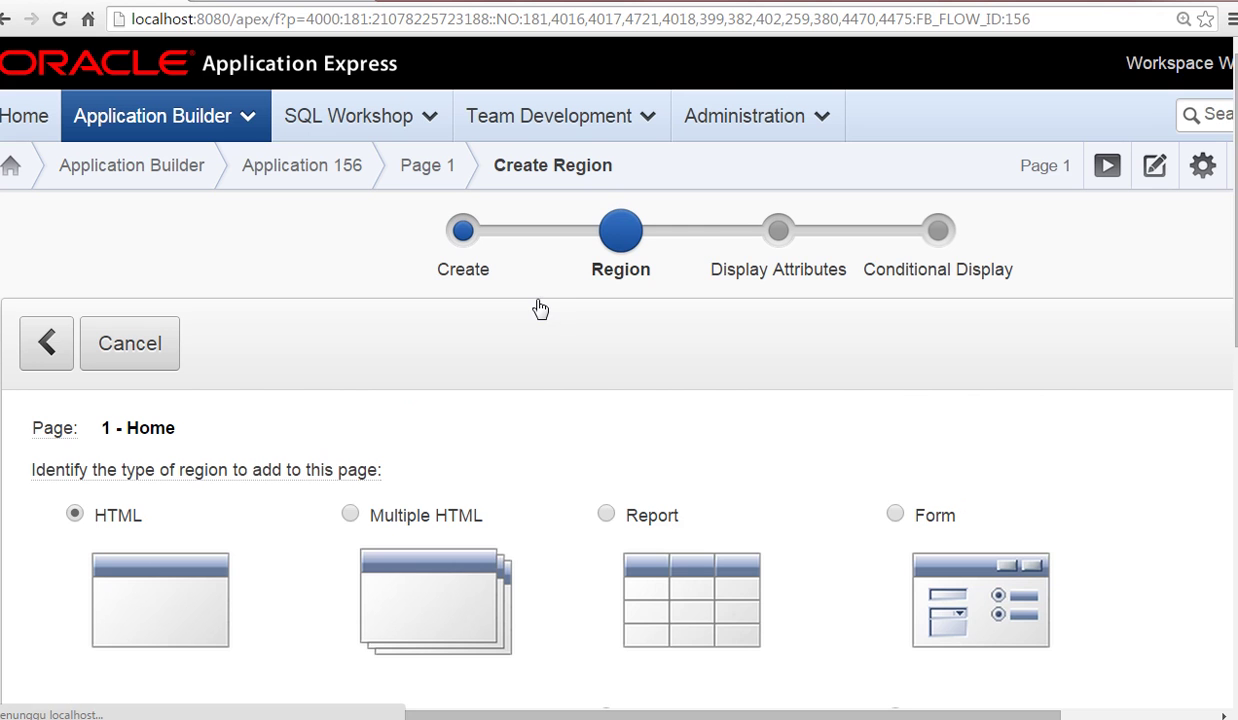
left_click(722, 604)
left_click(466, 558)
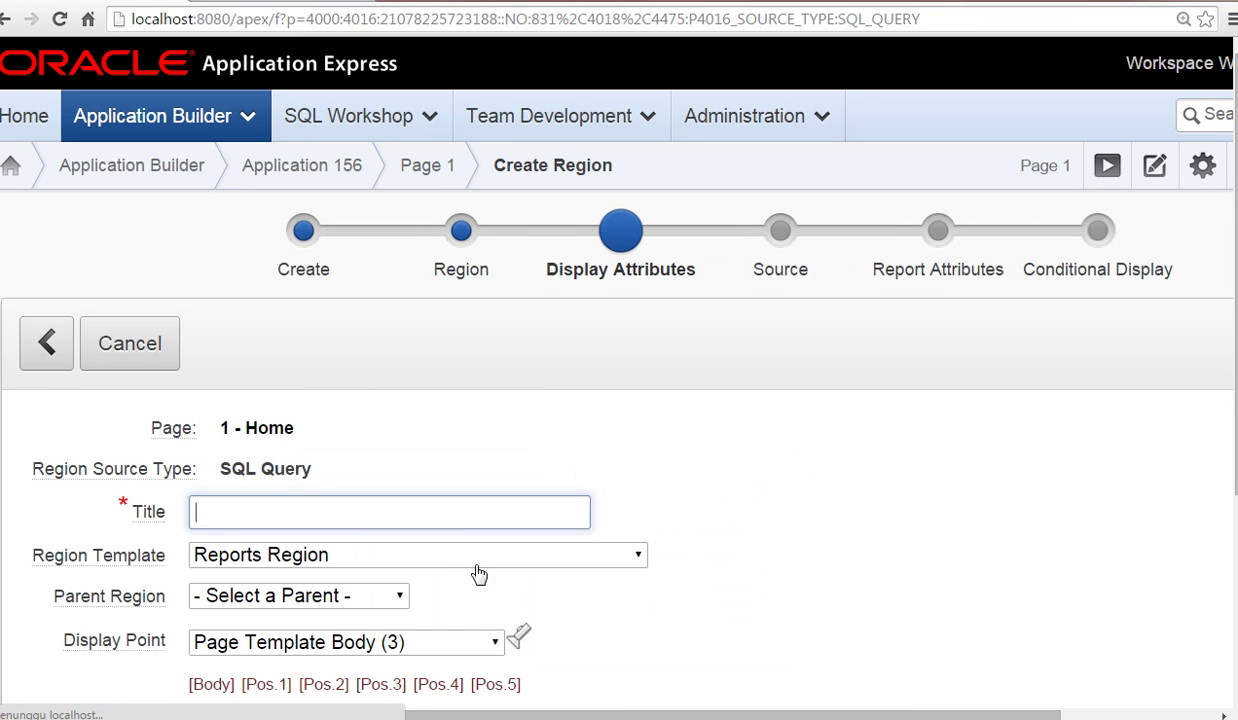
Title the new report region detil sekolah and continue to the Source stage.
left_click(400, 507)
type("detil sekolah")
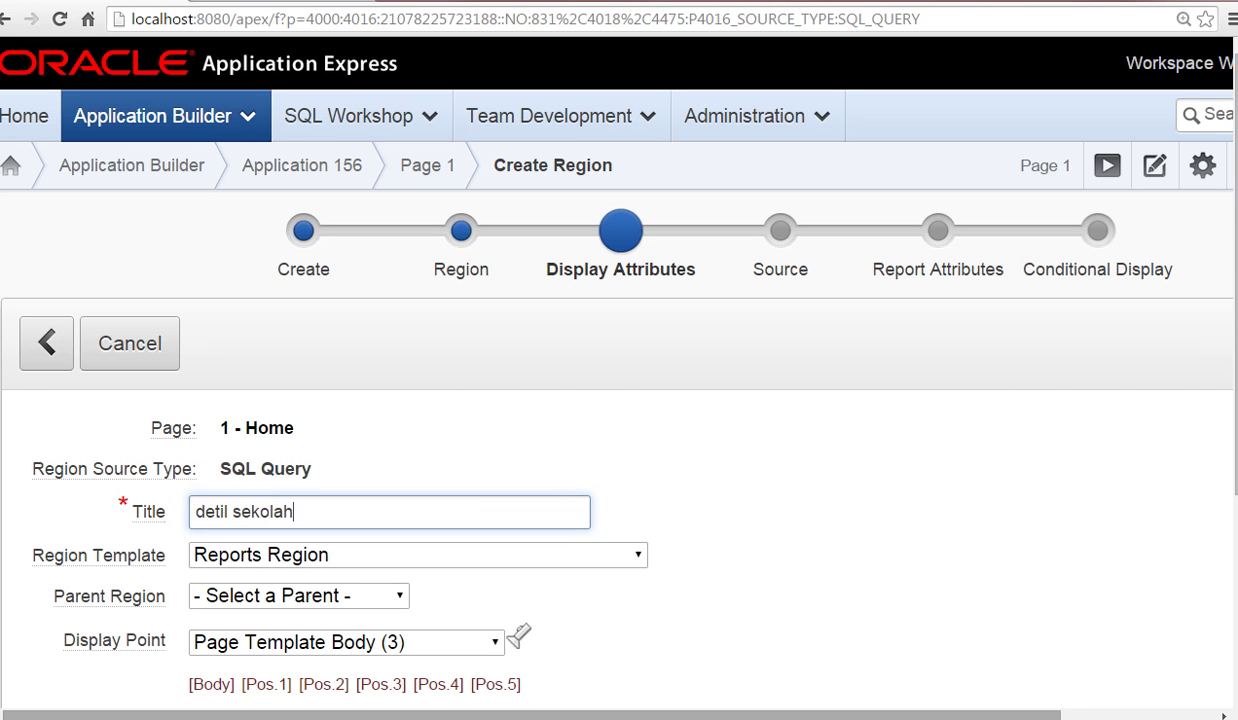
scroll(986, 703, "right", 3)
left_click(1172, 344)
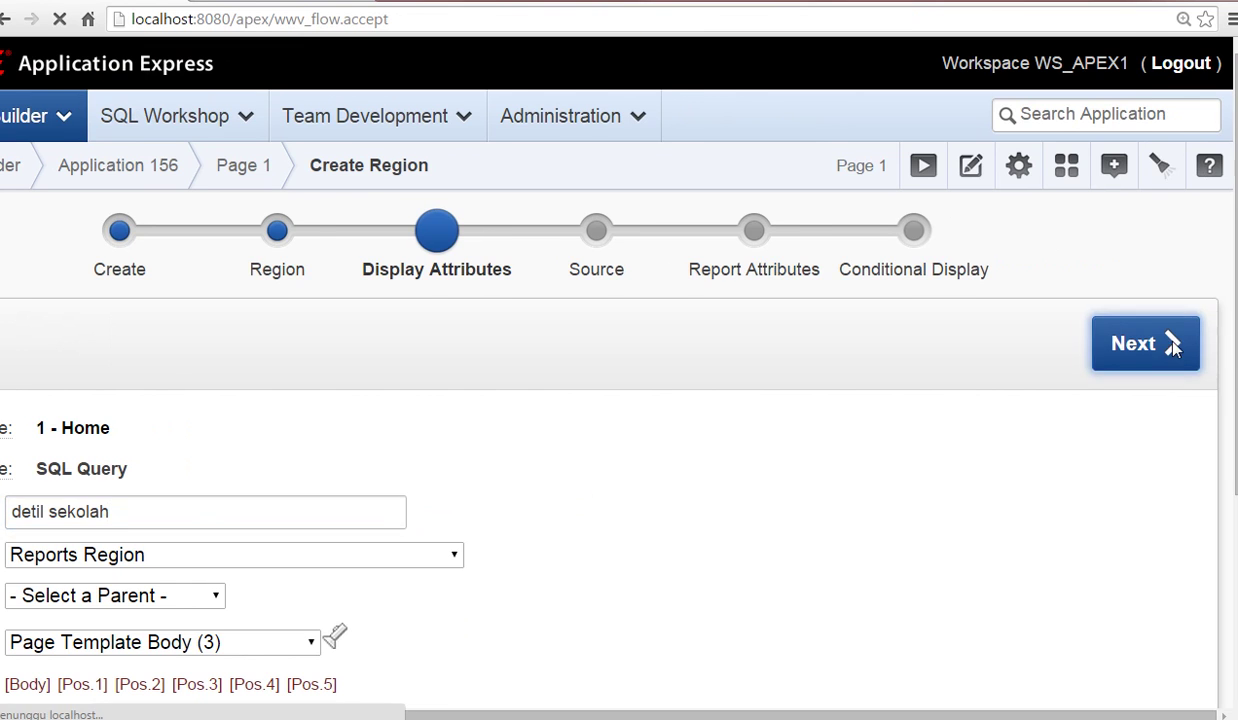
Check the region template in the PDF module, go back to set it to Reports Region - 100% Width, and return to the Source stage.
key("alt+Tab")
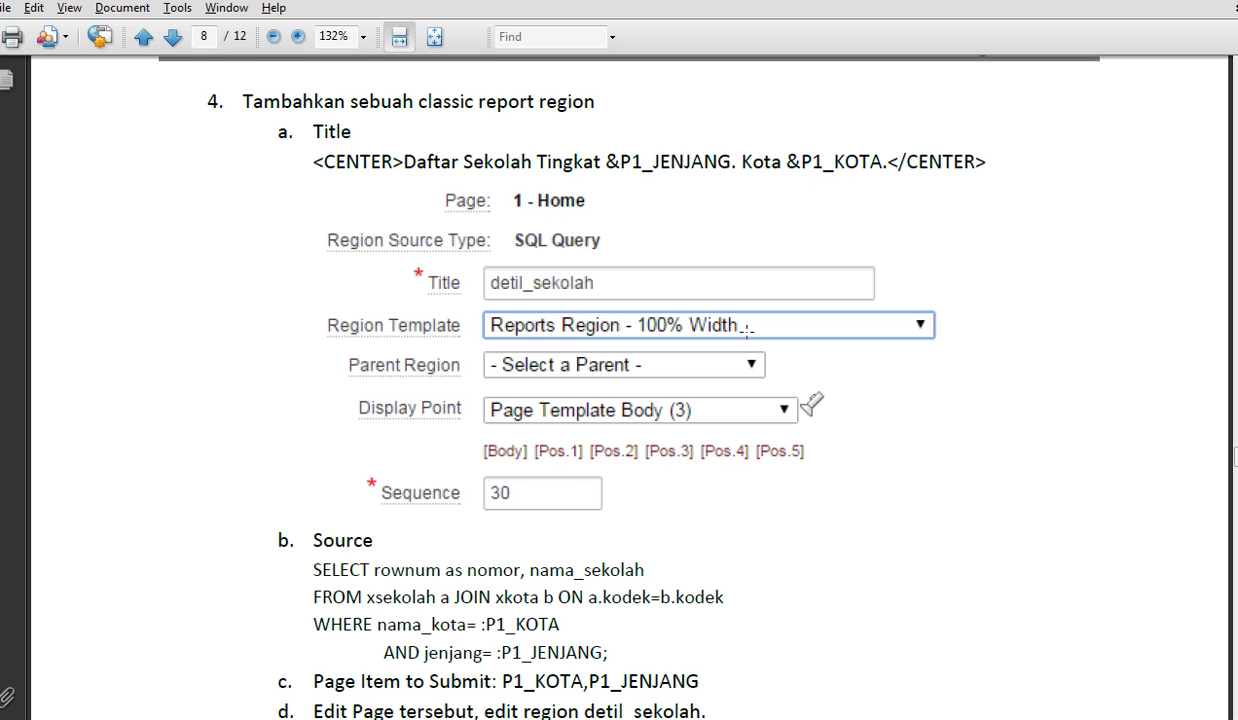
key("alt+Tab")
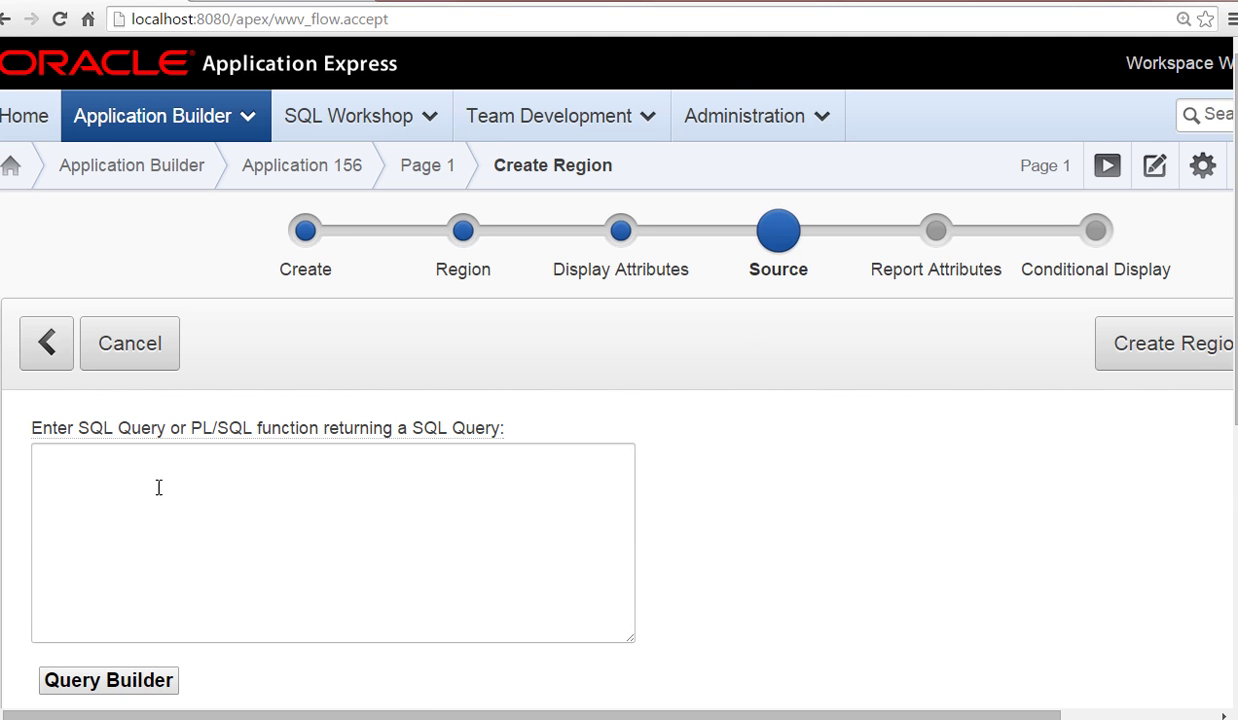
left_click(45, 345)
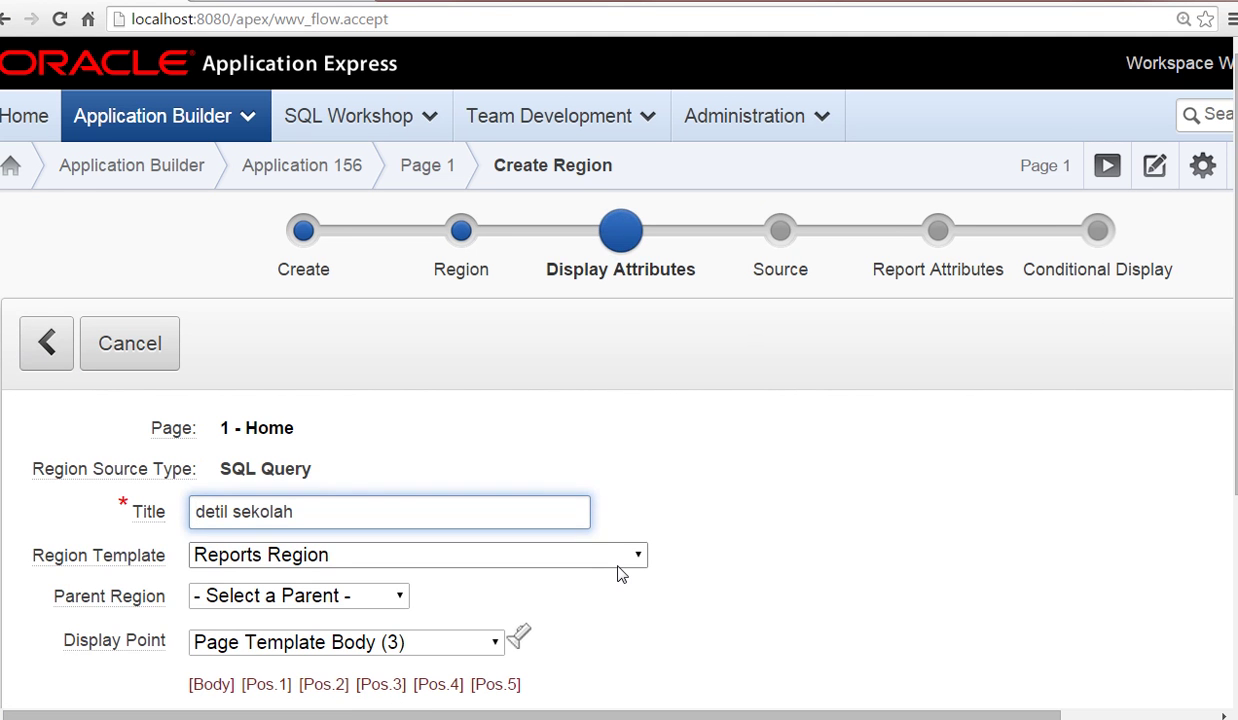
left_click(620, 563)
left_click_drag(633, 423, 645, 487)
left_click(519, 425)
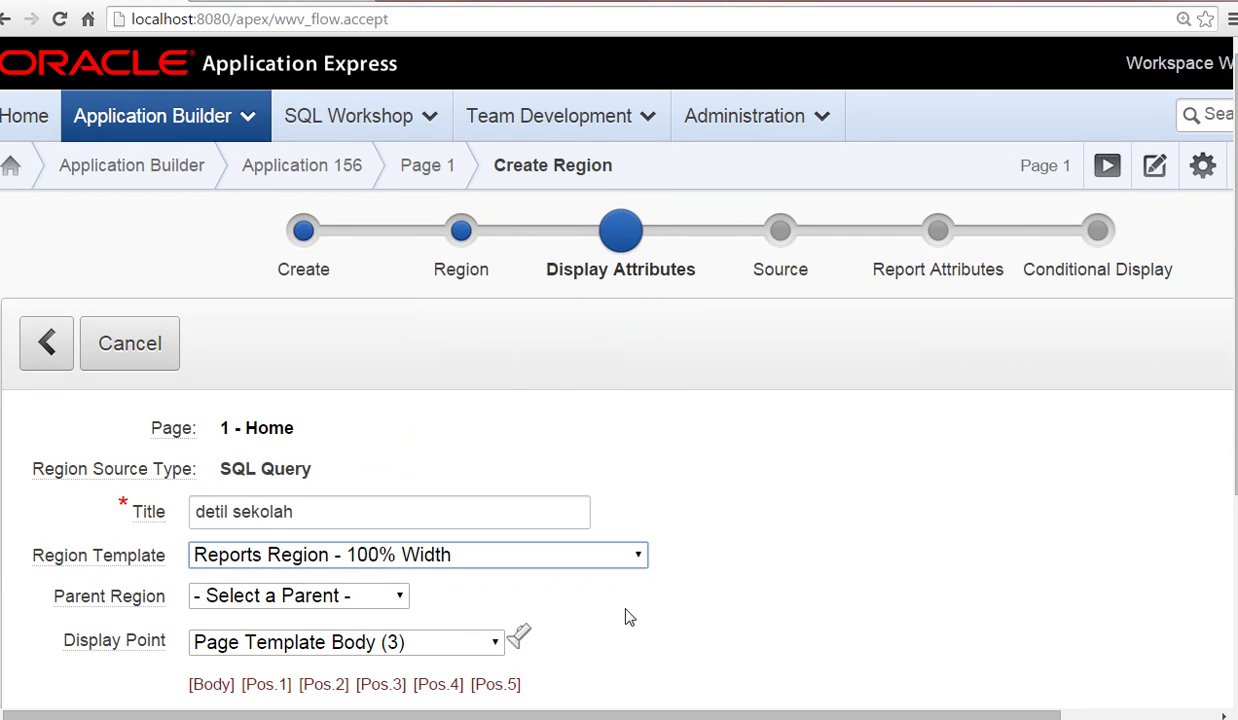
left_click_drag(733, 717, 912, 716)
left_click(1131, 358)
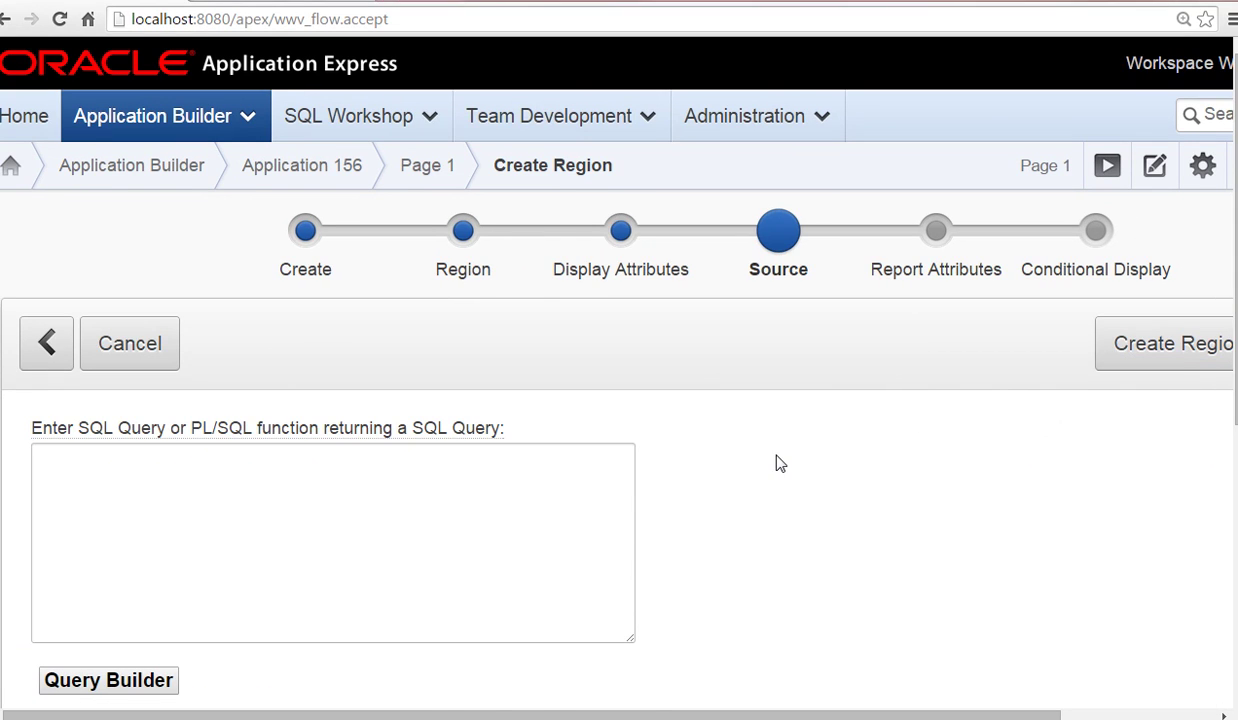
Copy the SELECT query from the Source section of step 4 in the PDF module and return to Oracle APEX.
key("alt+Tab")
scroll(776, 455, "down", 1)
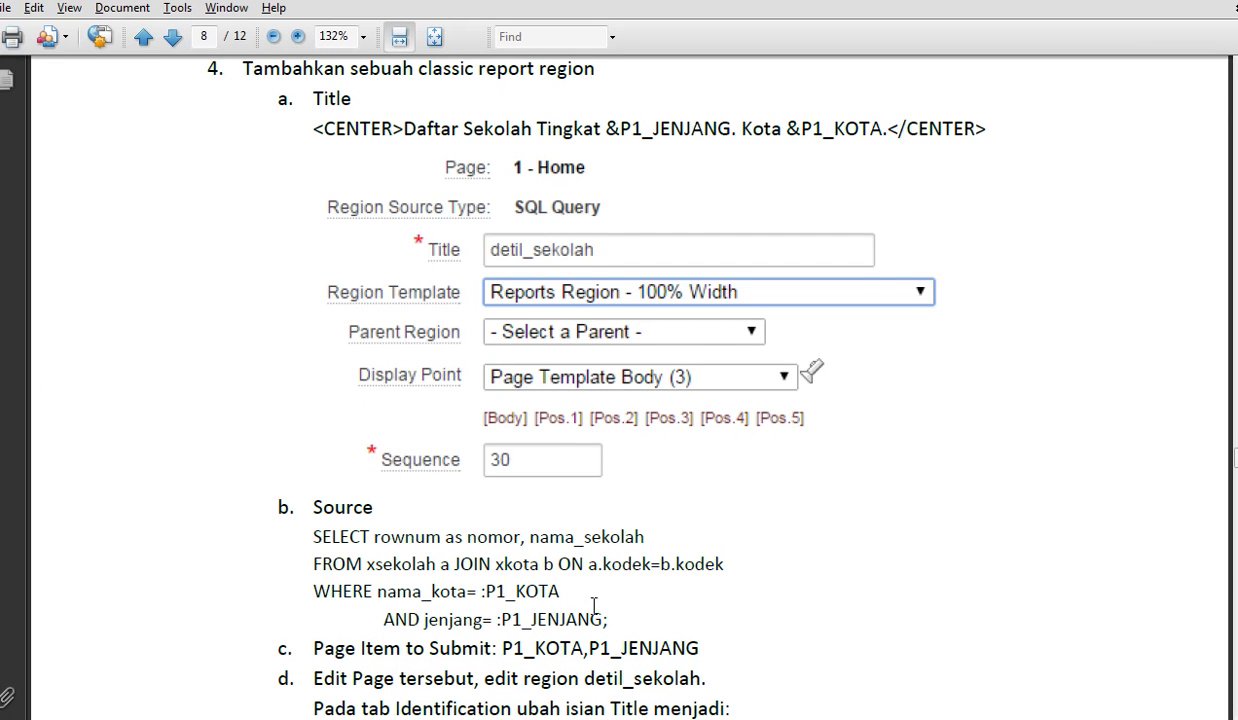
left_click_drag(618, 617, 318, 530)
right_click(378, 541)
left_click(440, 552)
key("alt+Tab")
Paste the copied query as the region's SQL source and change the table name xsekolah to sekolah.
left_click(375, 527)
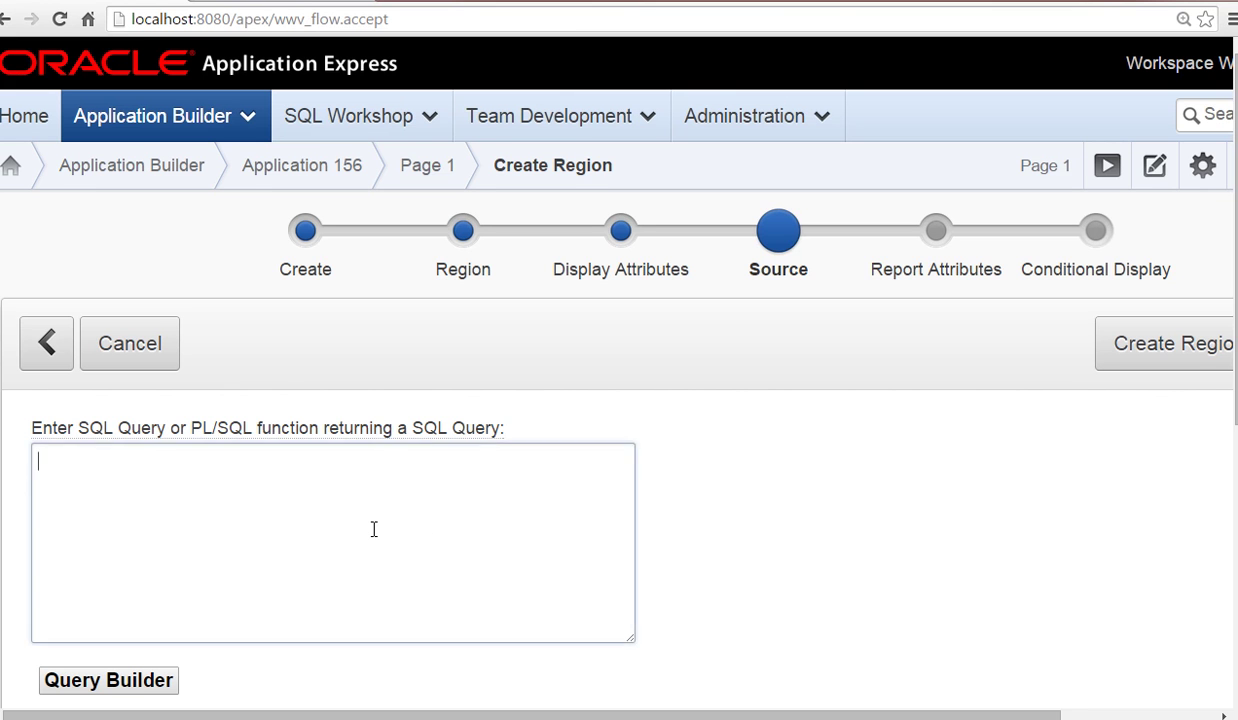
right_click(373, 530)
left_click(475, 343)
left_click(89, 484)
key("BackSpace")
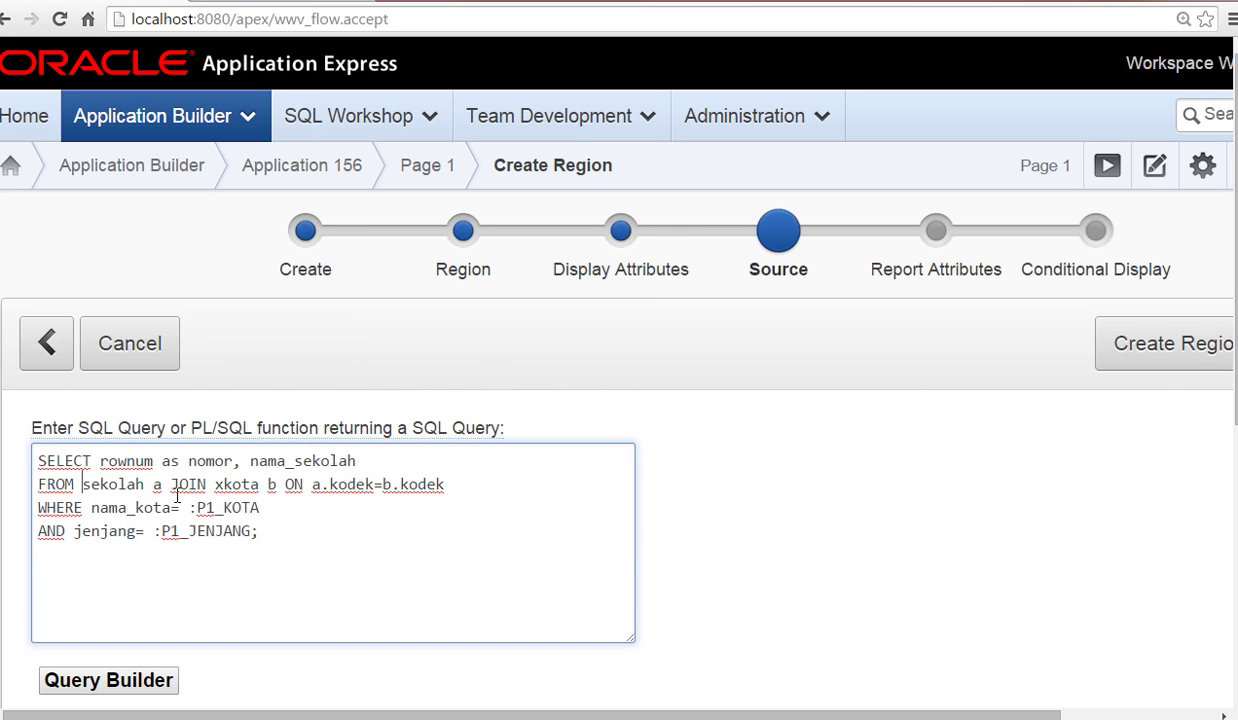
Change the joined table xkota to kota in the query and set Page Items to Submit to P1_KOTA,P1_JENJANG.
left_click(223, 486)
key("BackSpace")
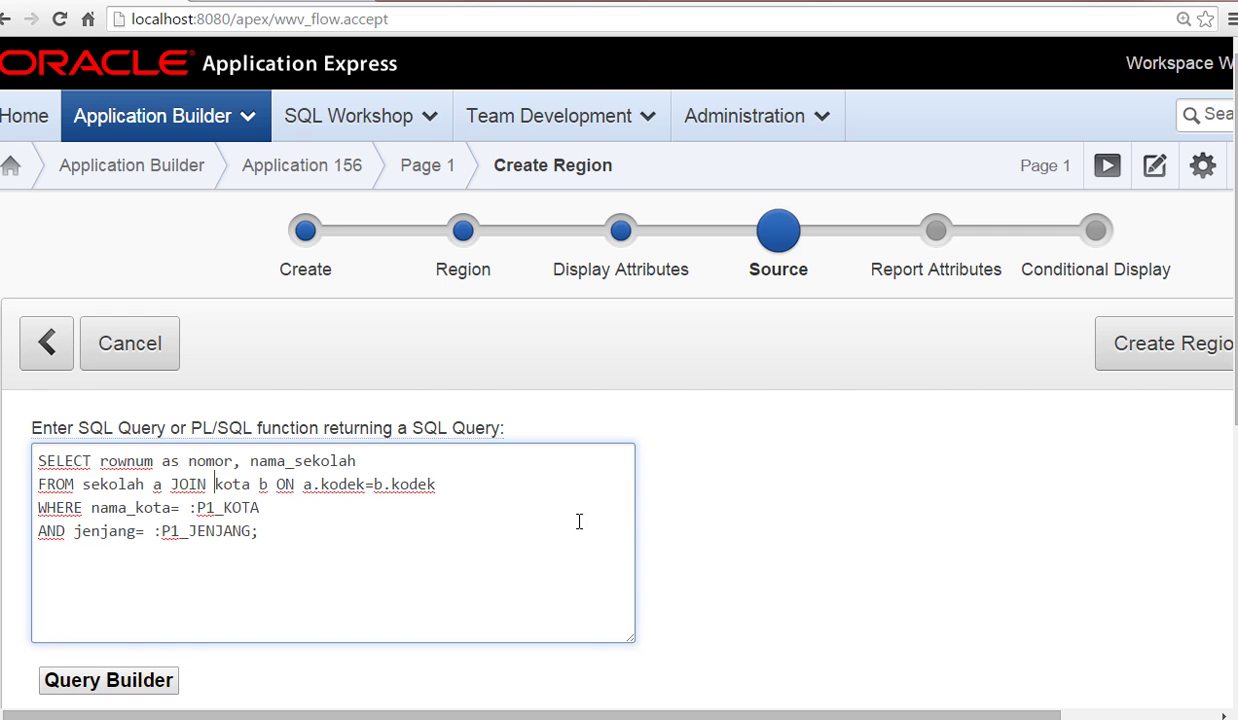
scroll(579, 521, "down", 4)
scroll(580, 539, "up", 1)
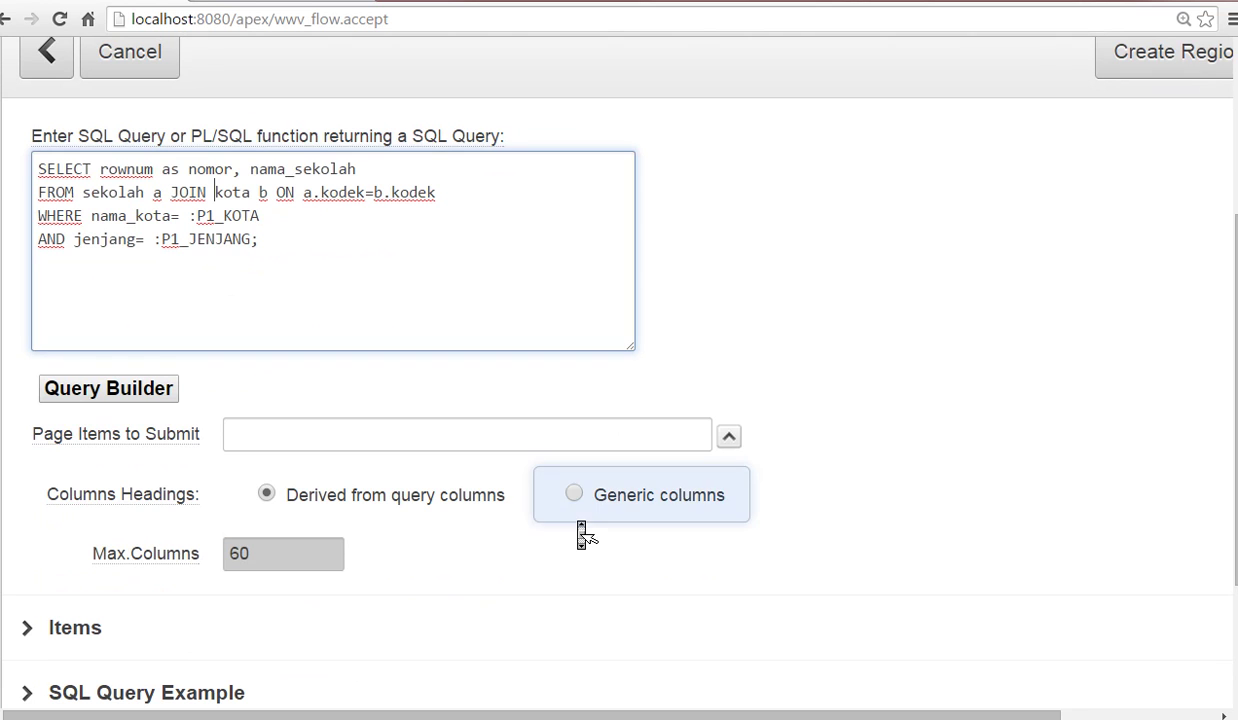
left_click(335, 431)
type("P")
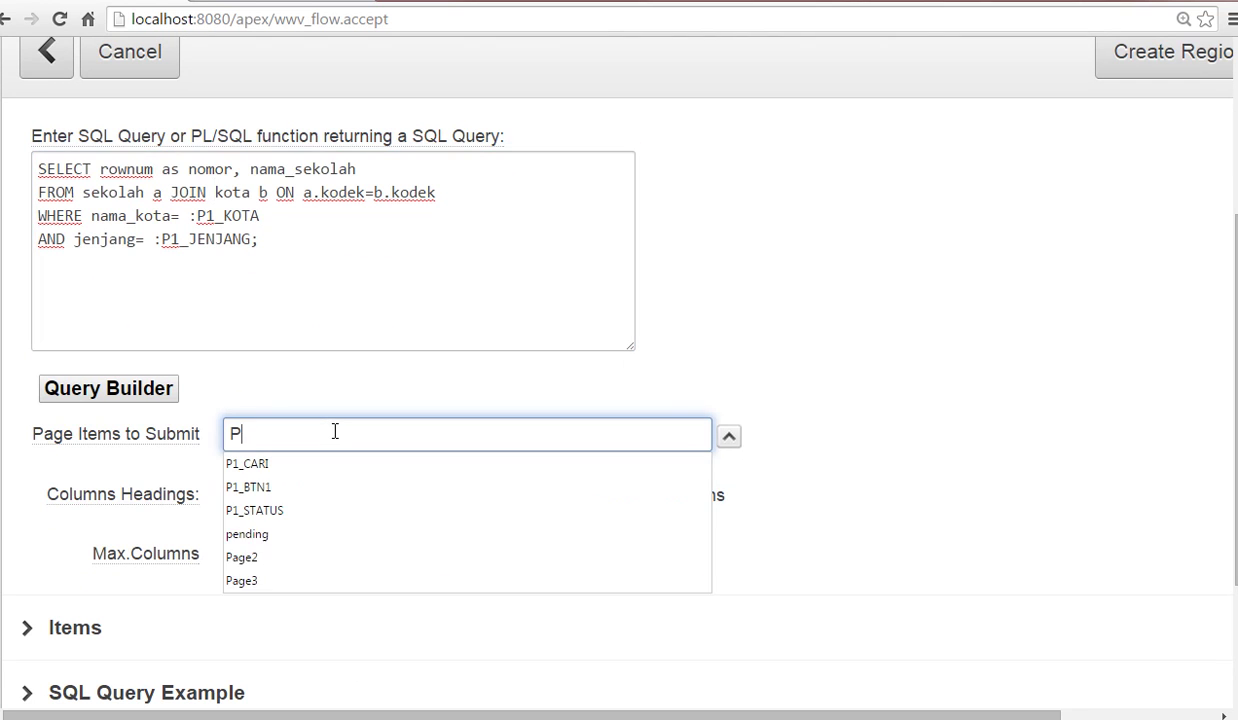
type("1_KOTA,P1_JENJANG")
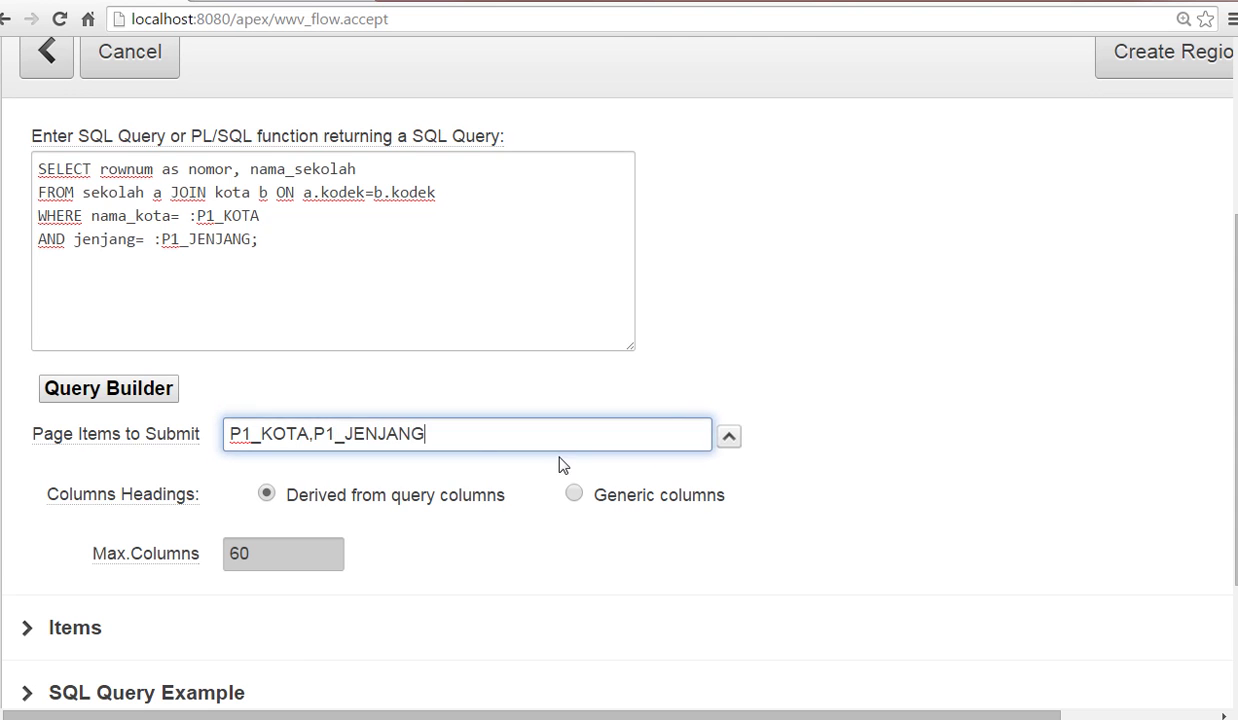
Continue to Report Attributes, choose a report template, and create the detil sekolah region.
scroll(796, 461, "up", 3)
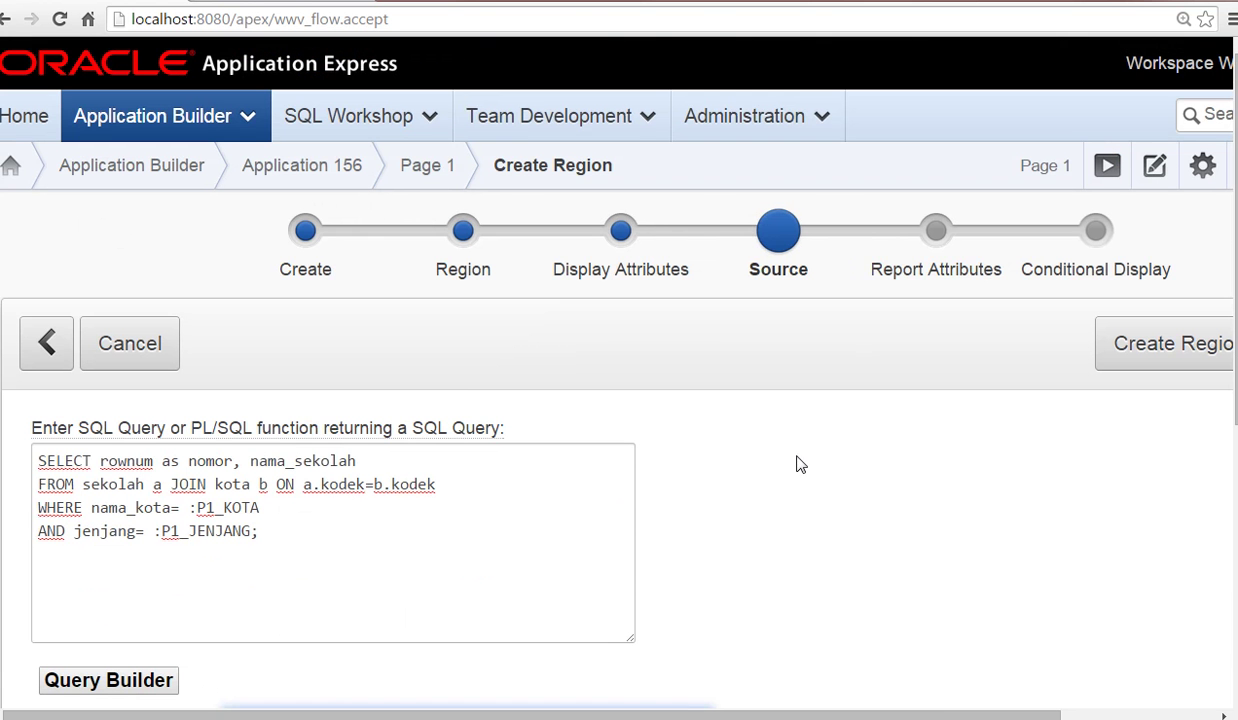
left_click_drag(941, 716, 1020, 716)
left_click(1213, 350)
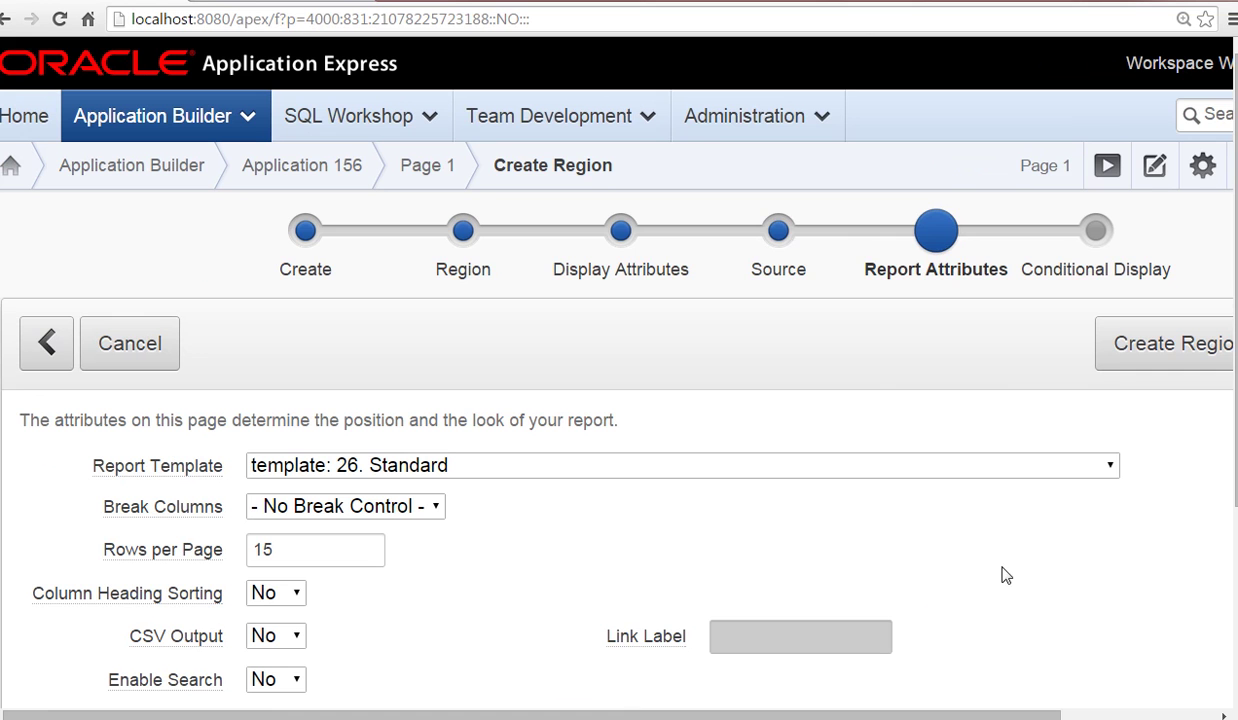
left_click(1108, 467)
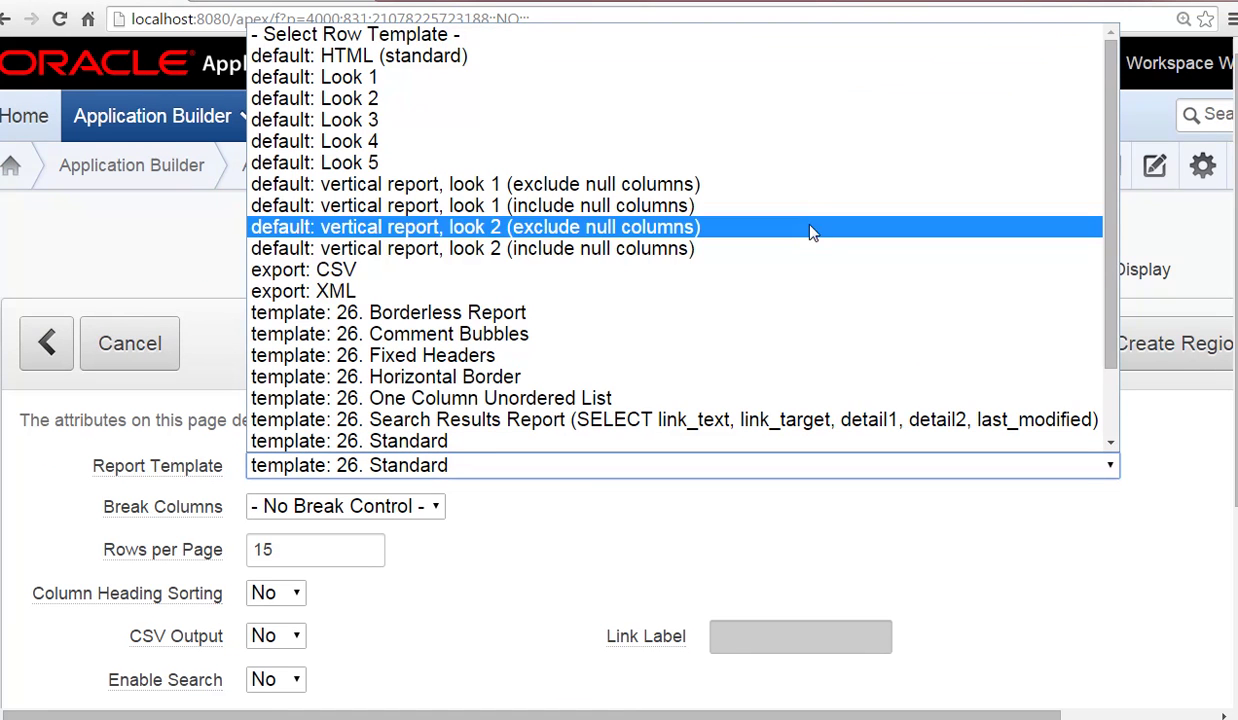
left_click(784, 130)
left_click_drag(850, 716, 1007, 716)
left_click(1119, 346)
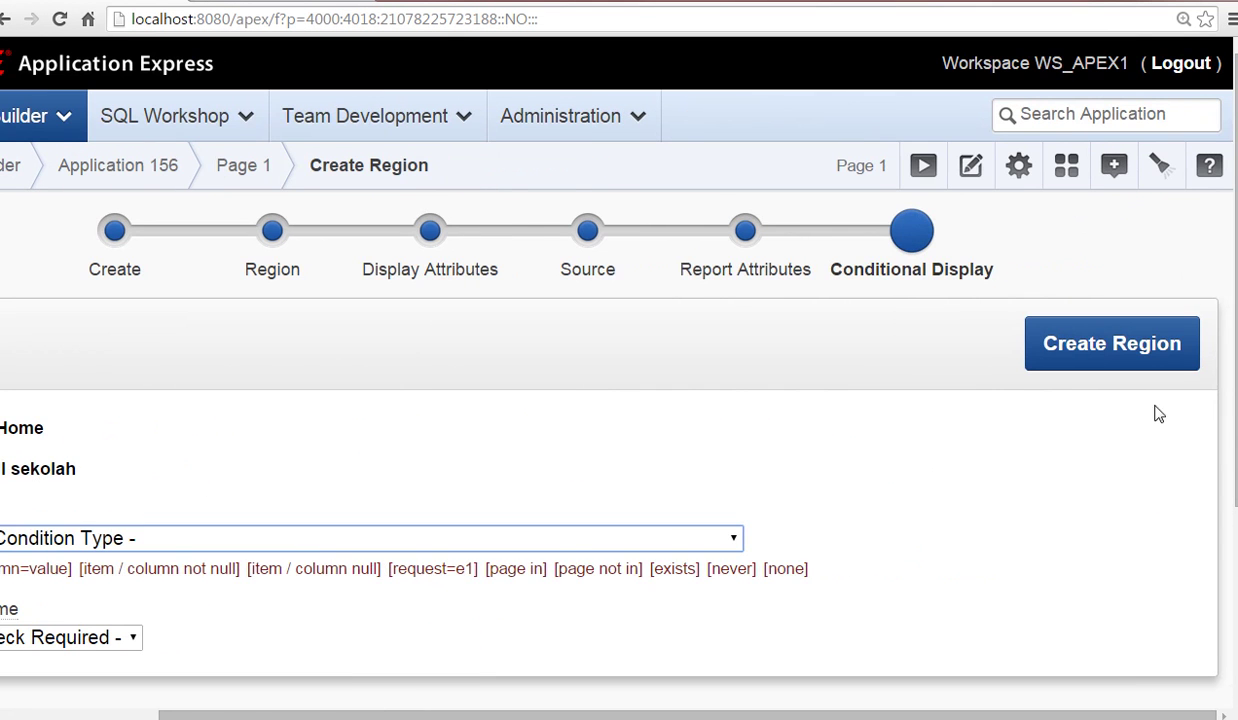
left_click(1140, 353)
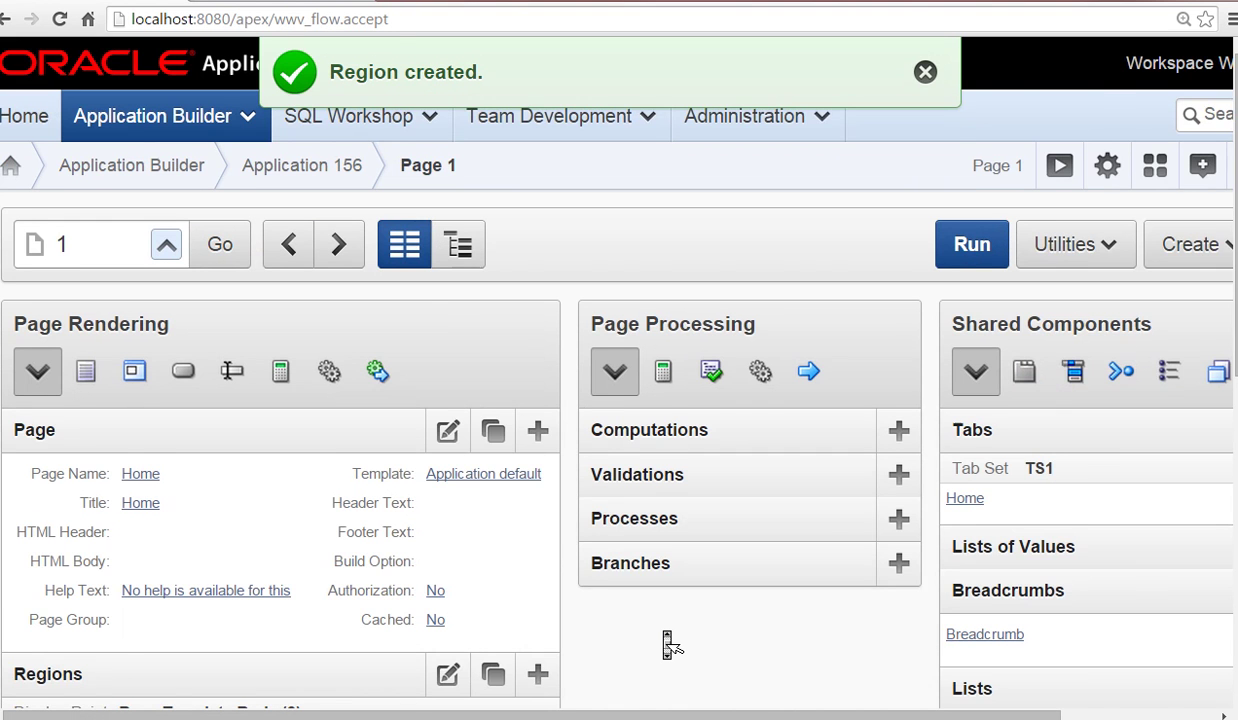
Run page 1 and examine the detil sekolah region below the Kota dan Sekolah report.
scroll(668, 645, "down", 1)
scroll(668, 645, "up", 1)
left_click(967, 248)
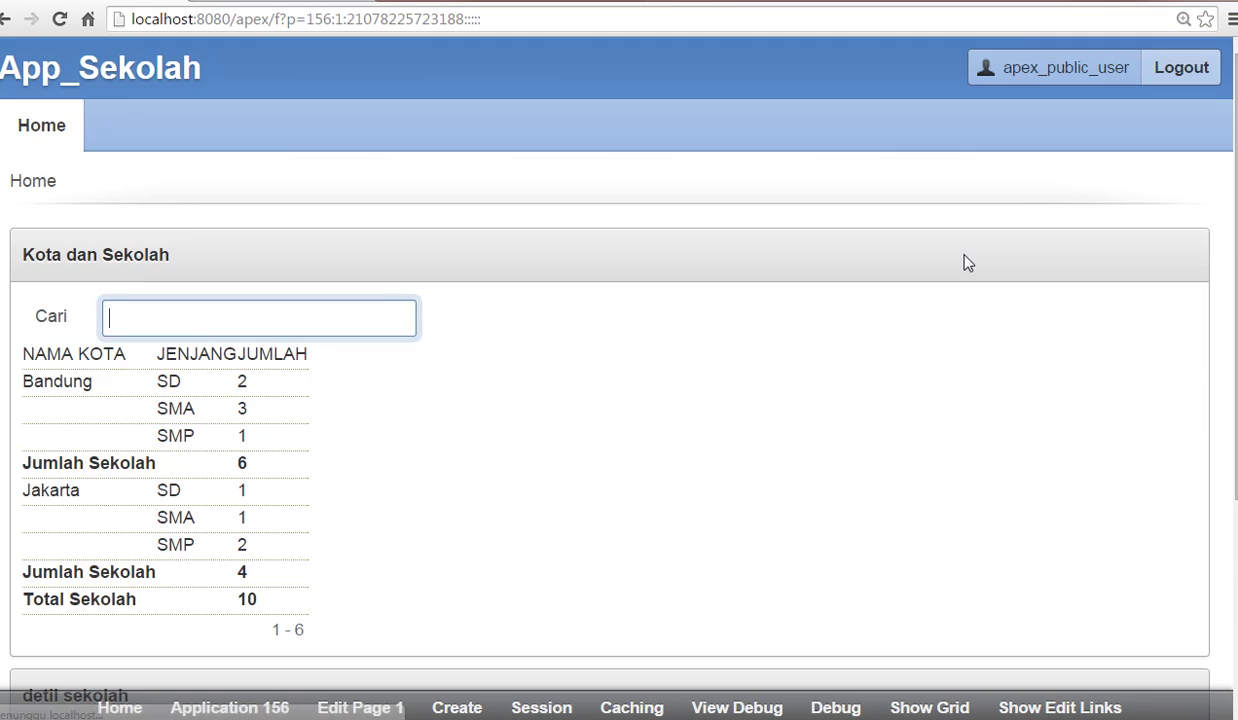
scroll(967, 262, "down", 3)
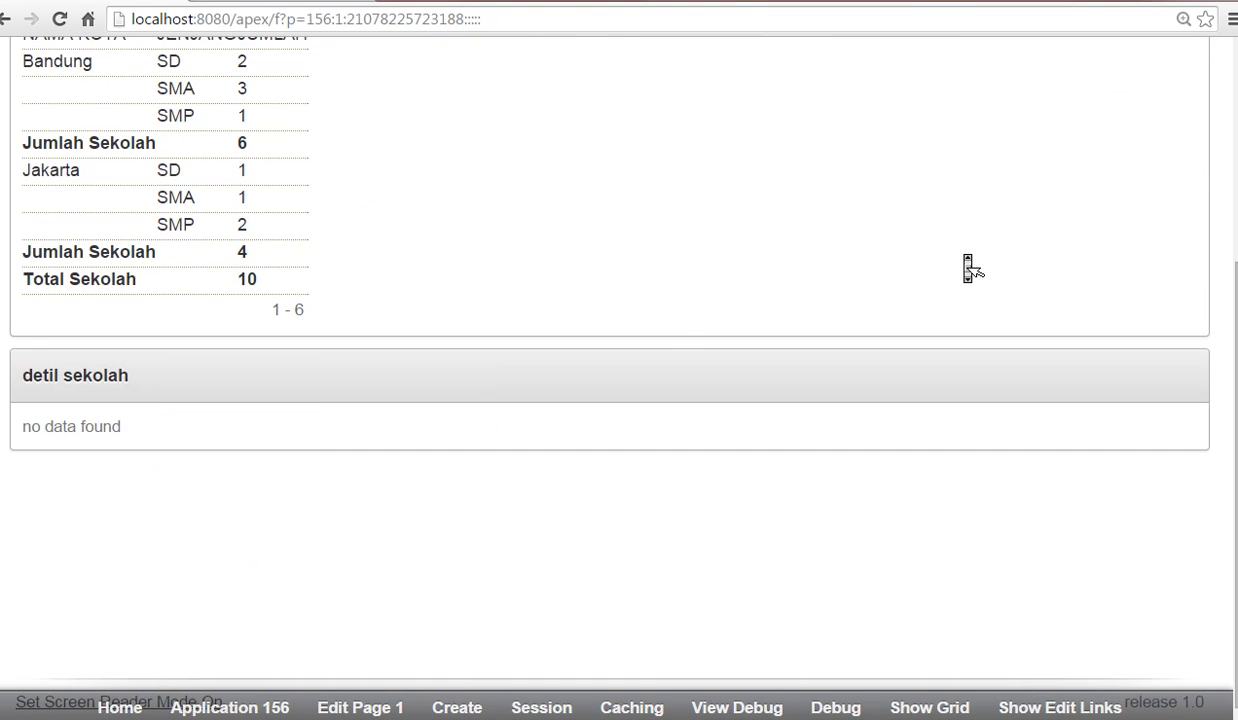
scroll(968, 265, "up", 3)
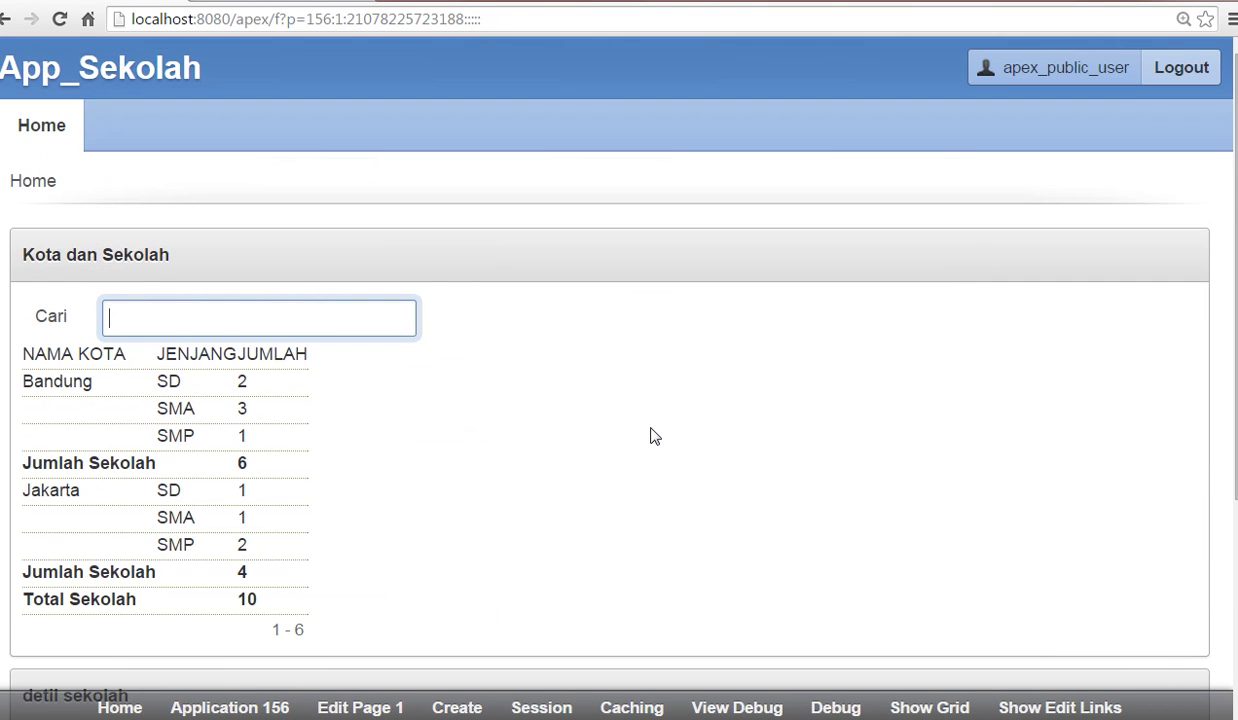
Copy the <CENTER> title text for the detil_sekolah region from step 4d of the PDF module and return to the running page.
key("alt+Tab")
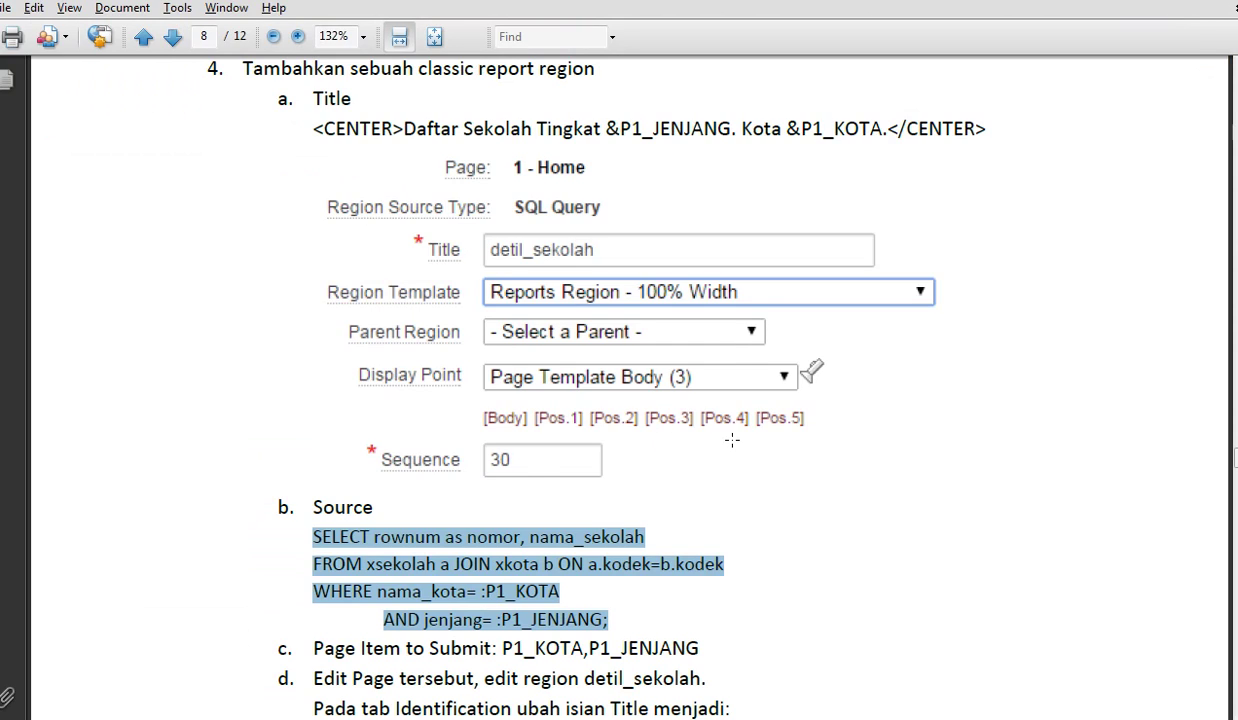
key("alt+Tab")
key("alt+Tab")
scroll(738, 468, "down", 5)
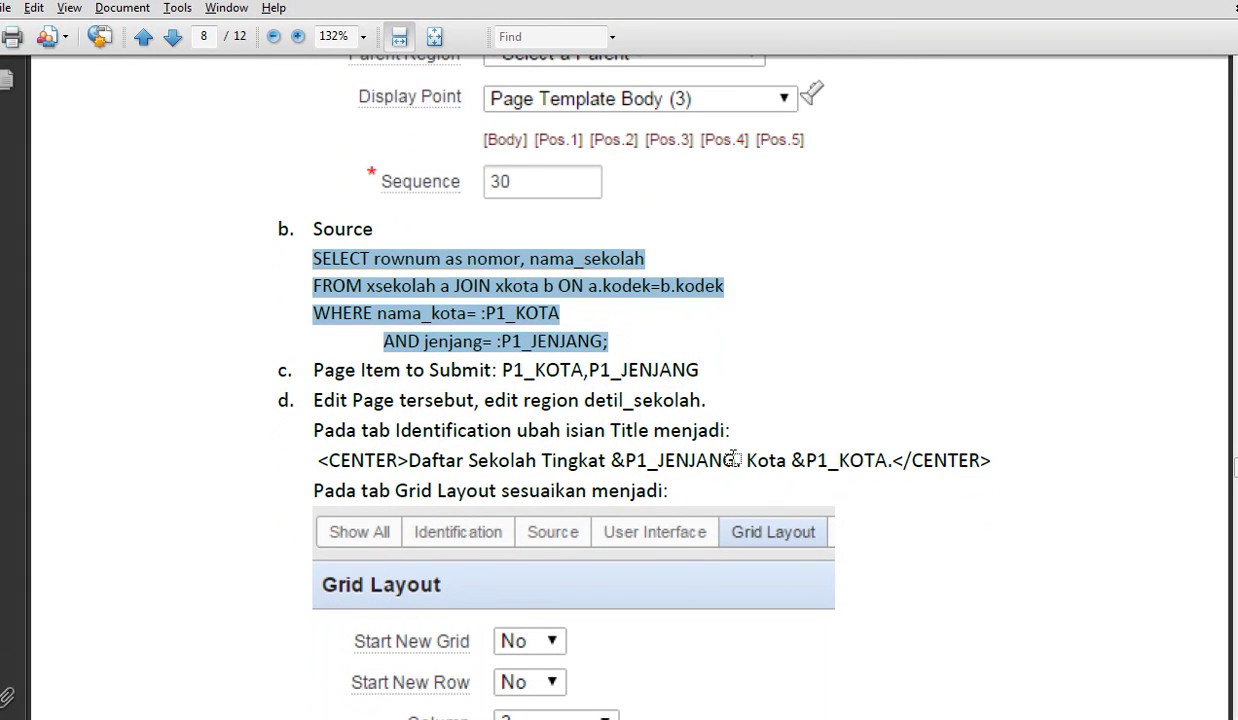
left_click(975, 553)
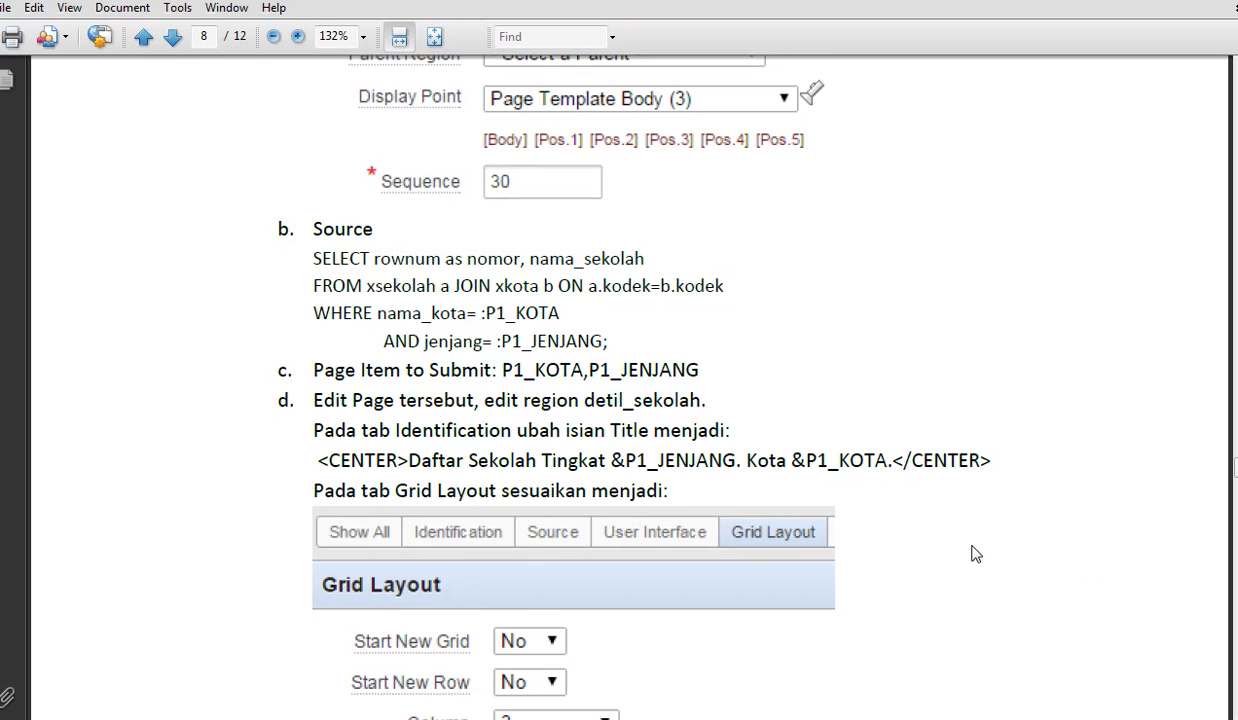
scroll(975, 553, "down", 3)
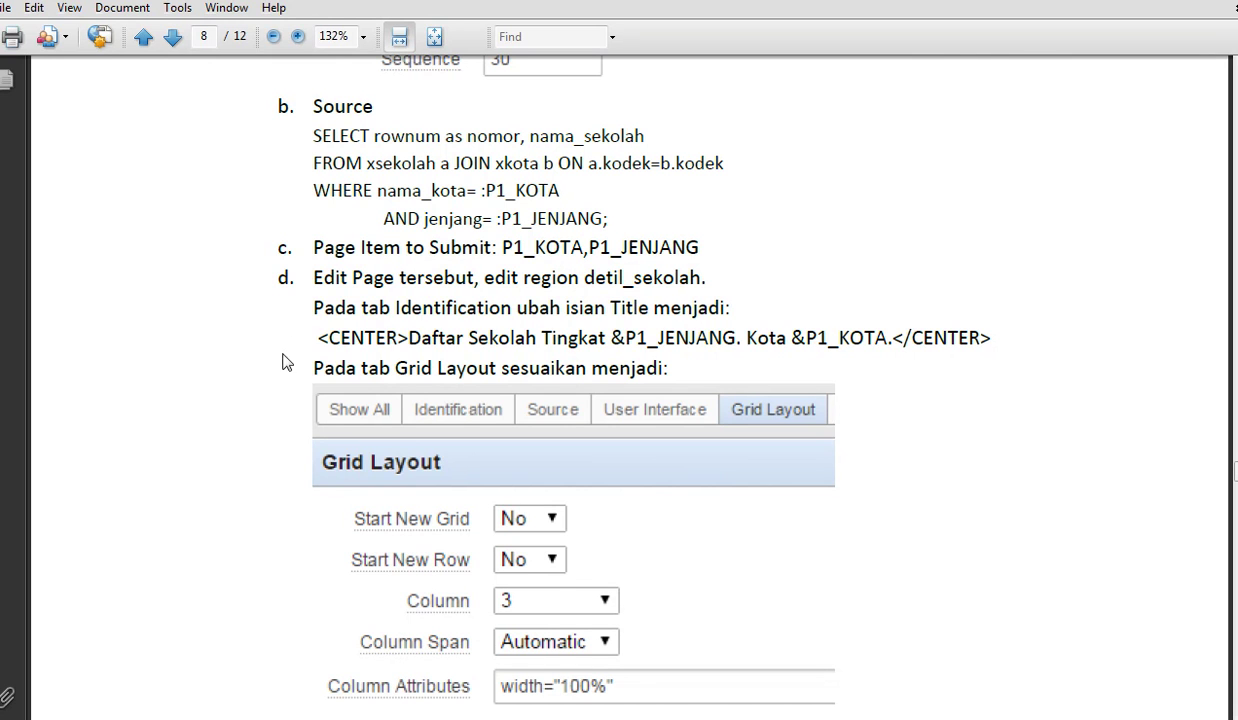
left_click_drag(311, 337, 995, 336)
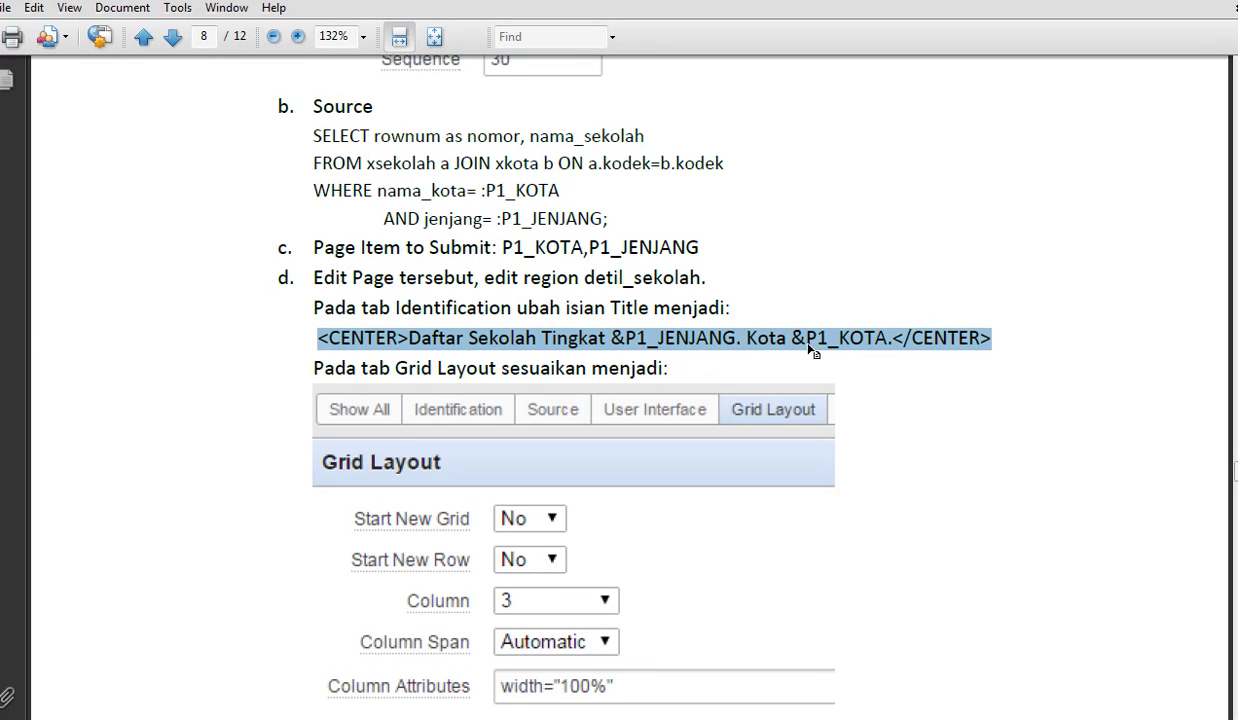
right_click(897, 342)
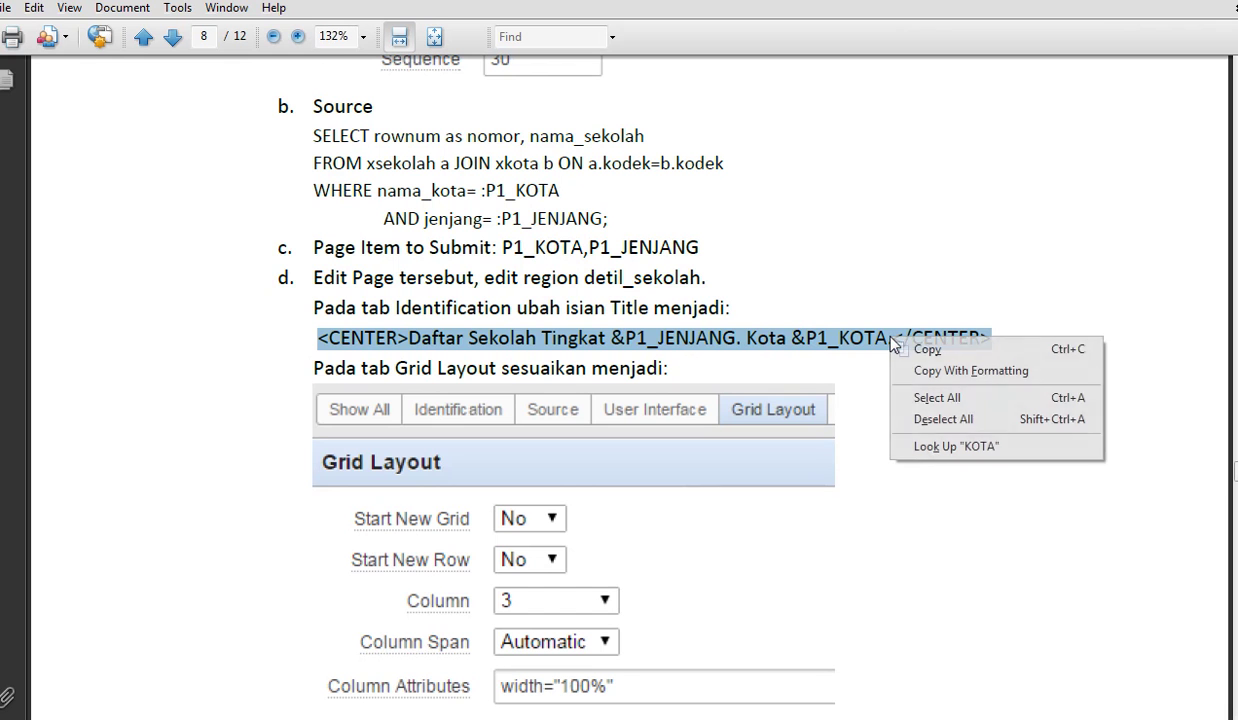
left_click(906, 347)
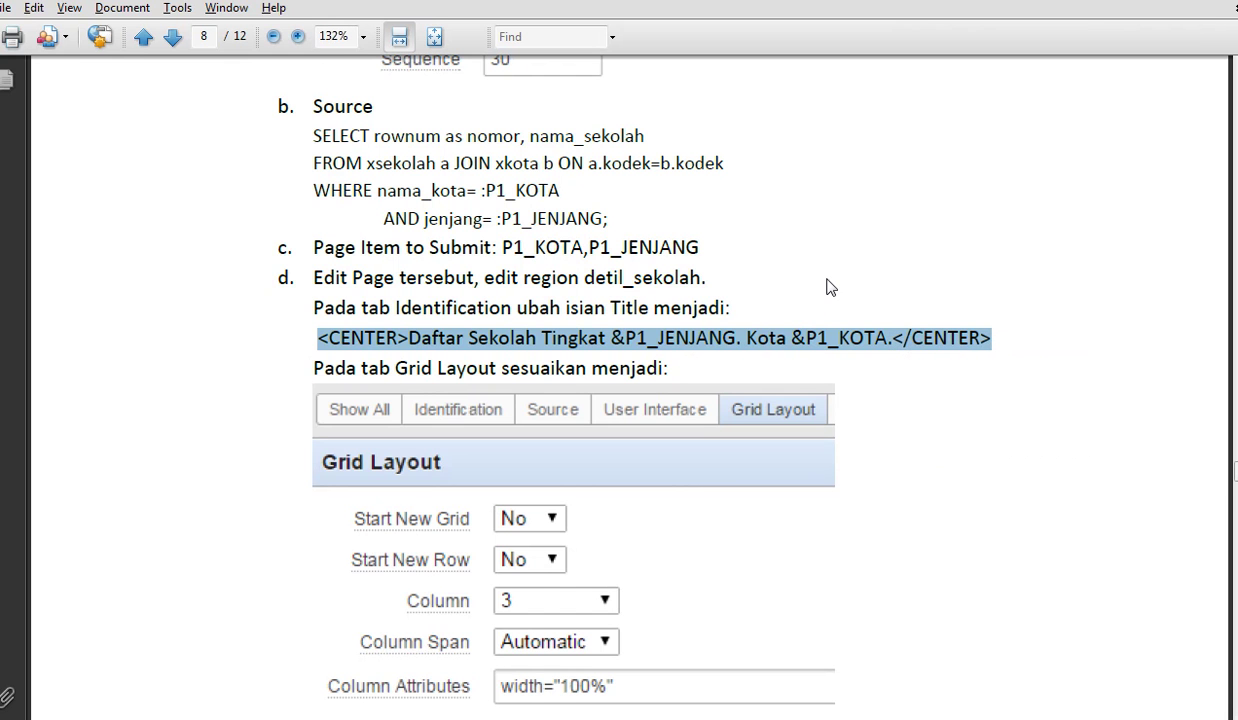
key("alt+Tab")
Open the detil sekolah region of page 1 for editing and set its title to <CENTER>Daftar Sekolah Tingkat &P1_JENJANG. Kota &P1_KOTA.</CENTER>.
left_click(362, 710)
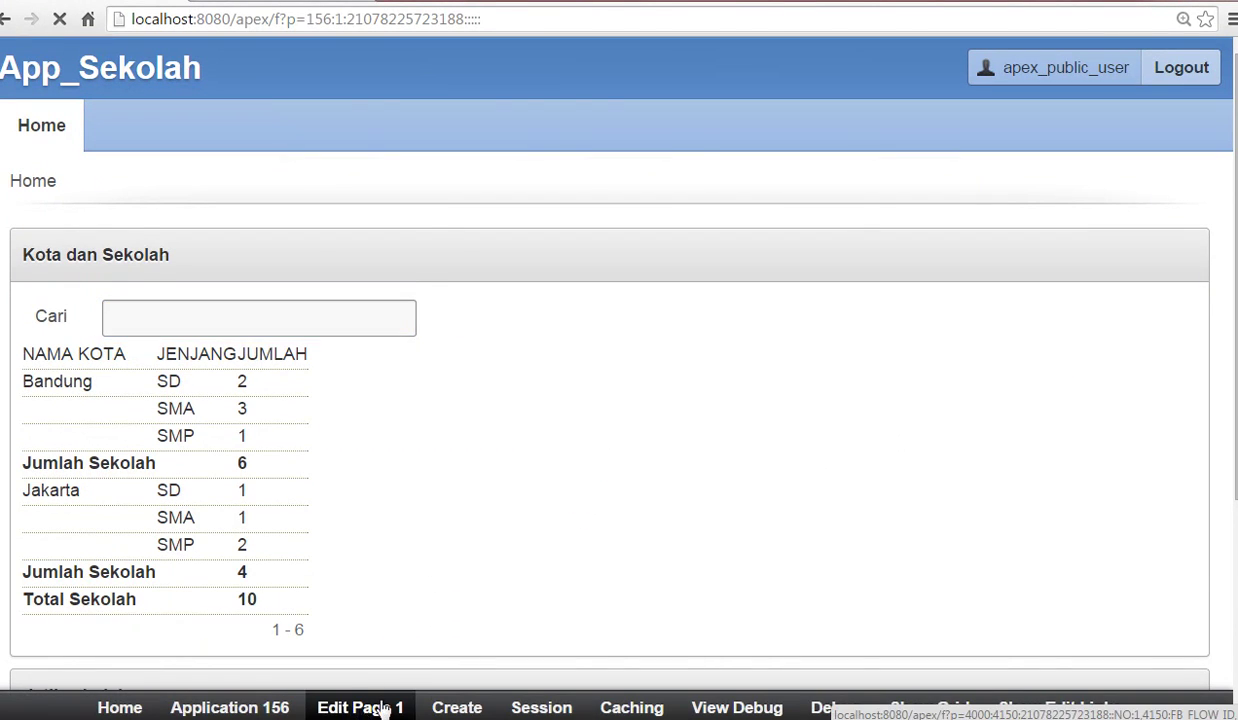
scroll(740, 486, "down", 6)
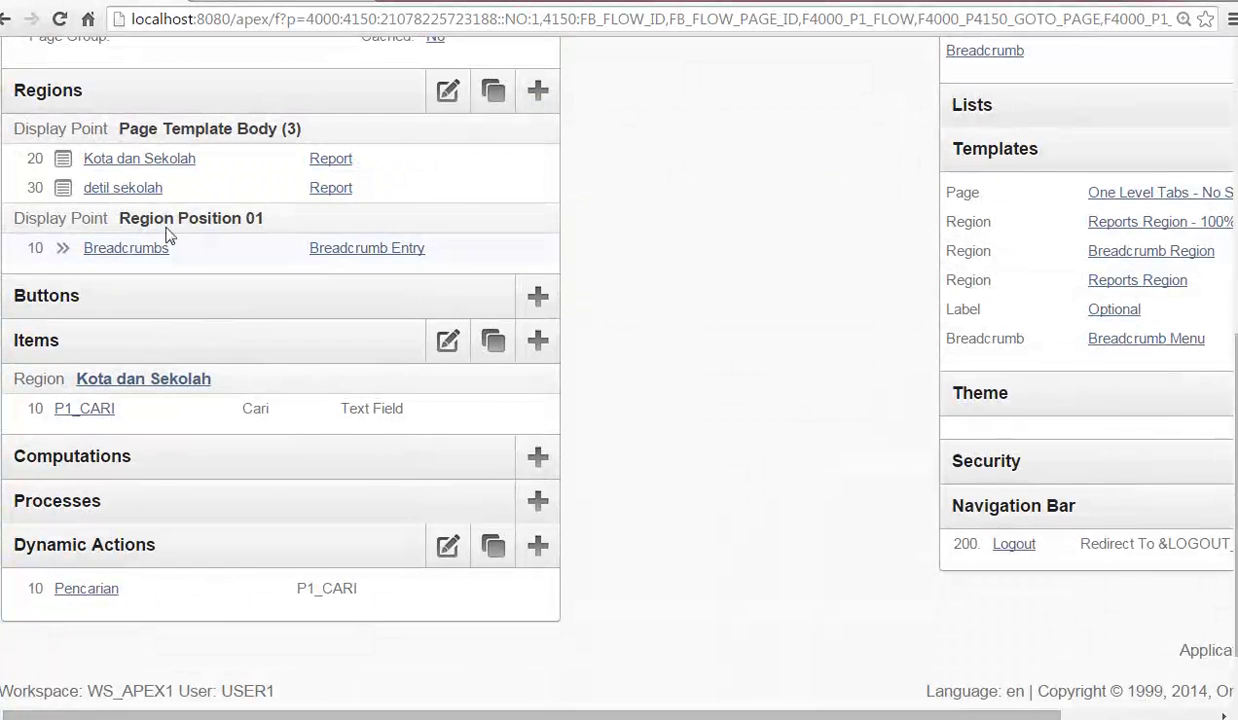
left_click(137, 190)
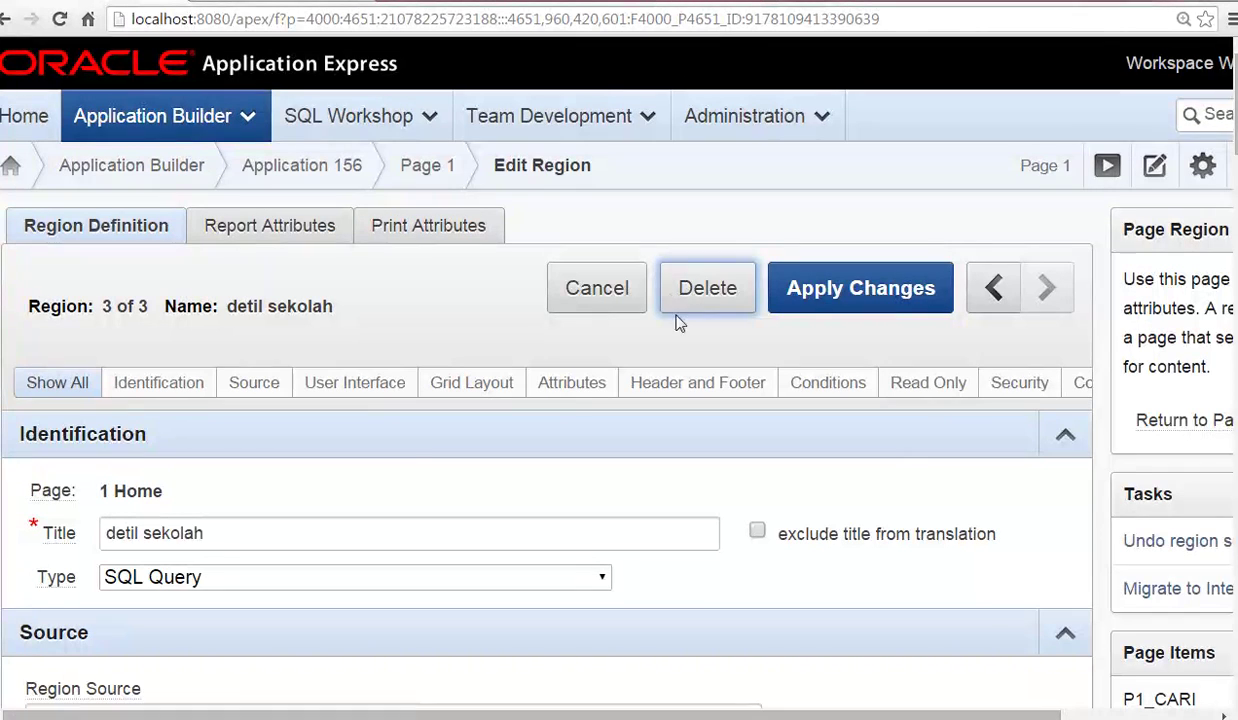
left_click(82, 537)
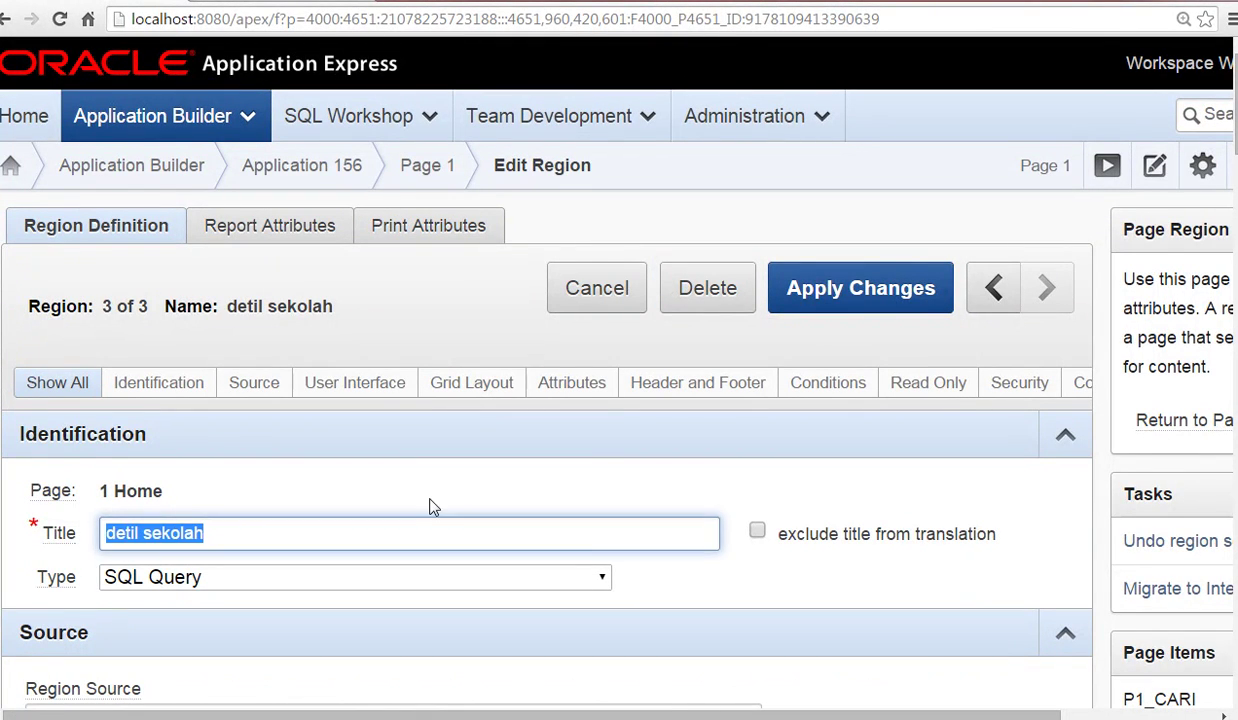
key("ctrl+v")
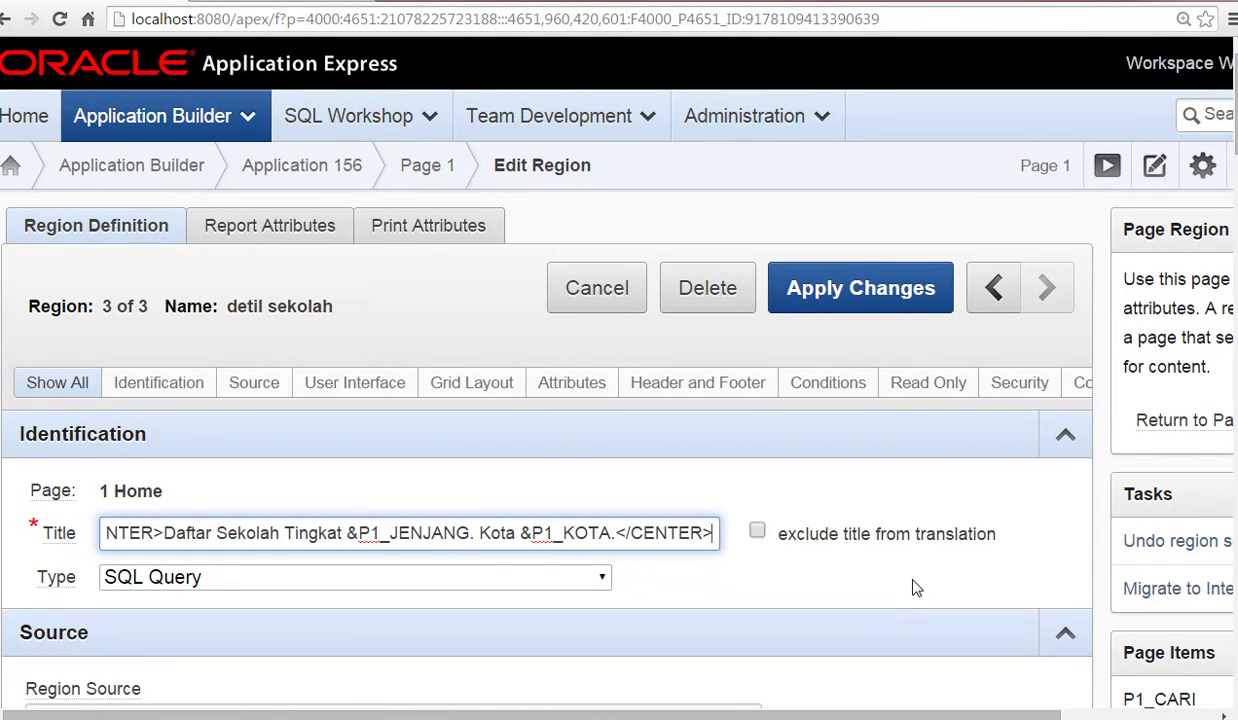
In the region's grid layout, set Start New Row to No and Column to 3.
left_click(478, 384)
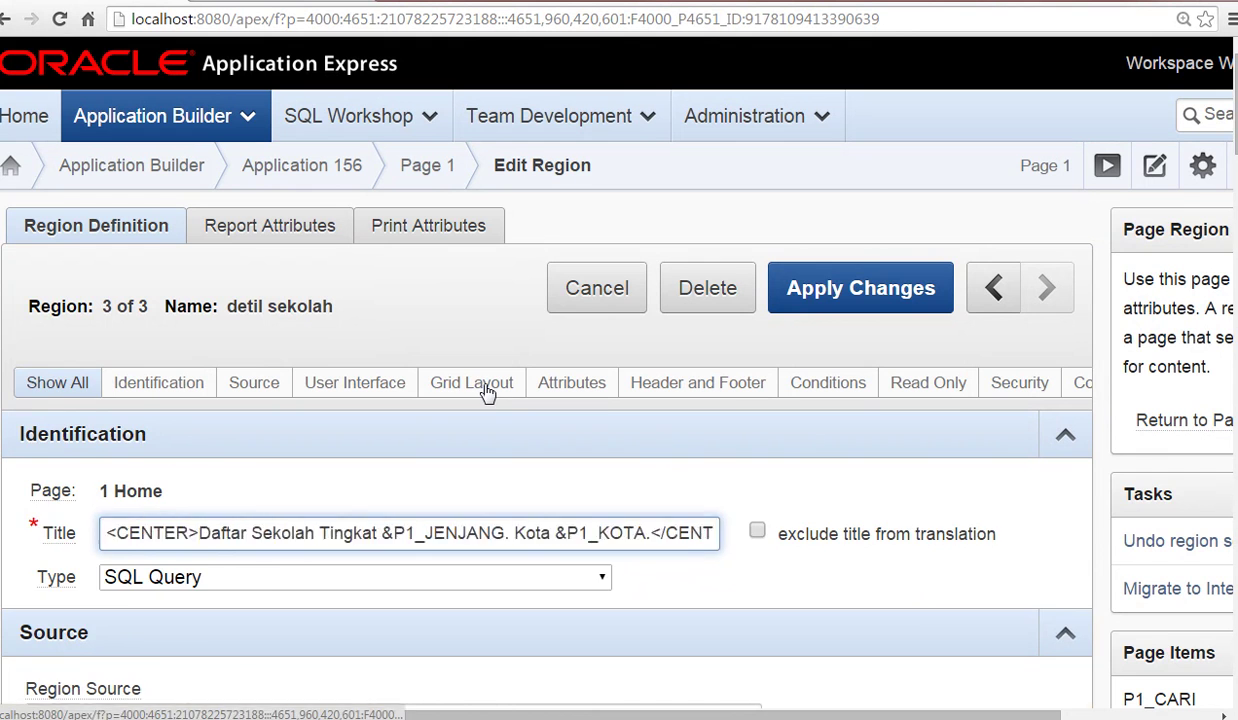
left_click(238, 531)
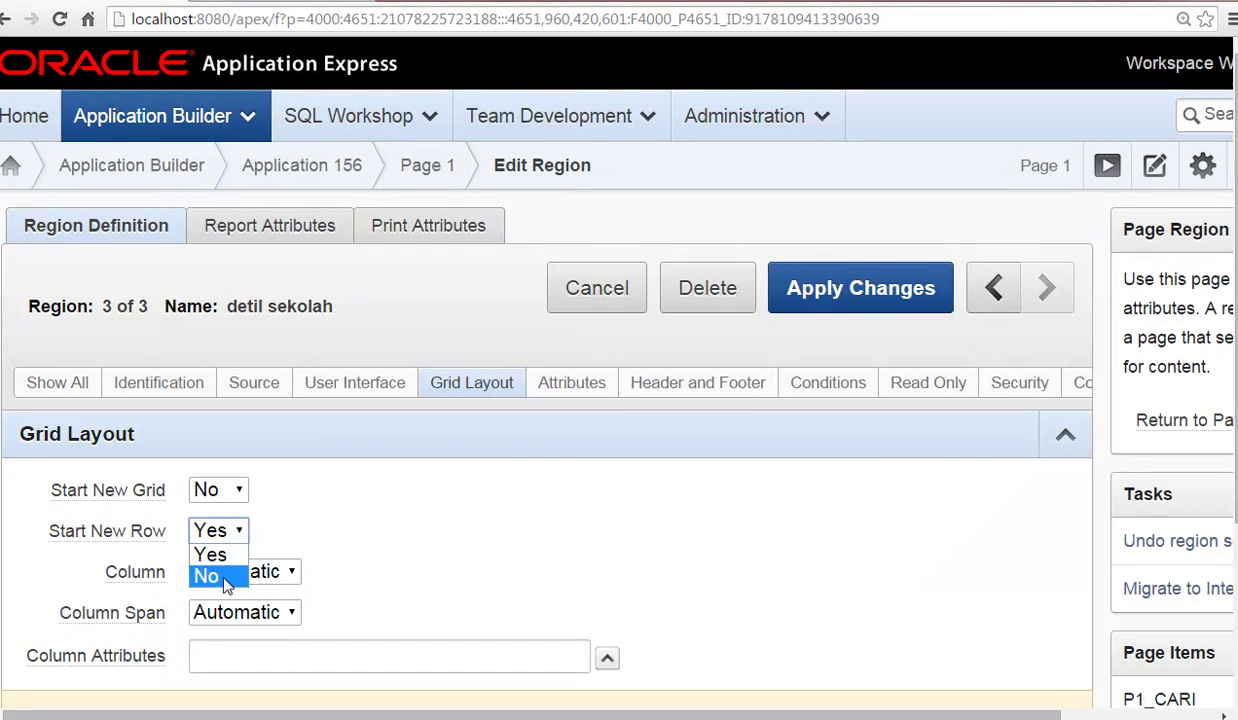
left_click(216, 558)
left_click(293, 575)
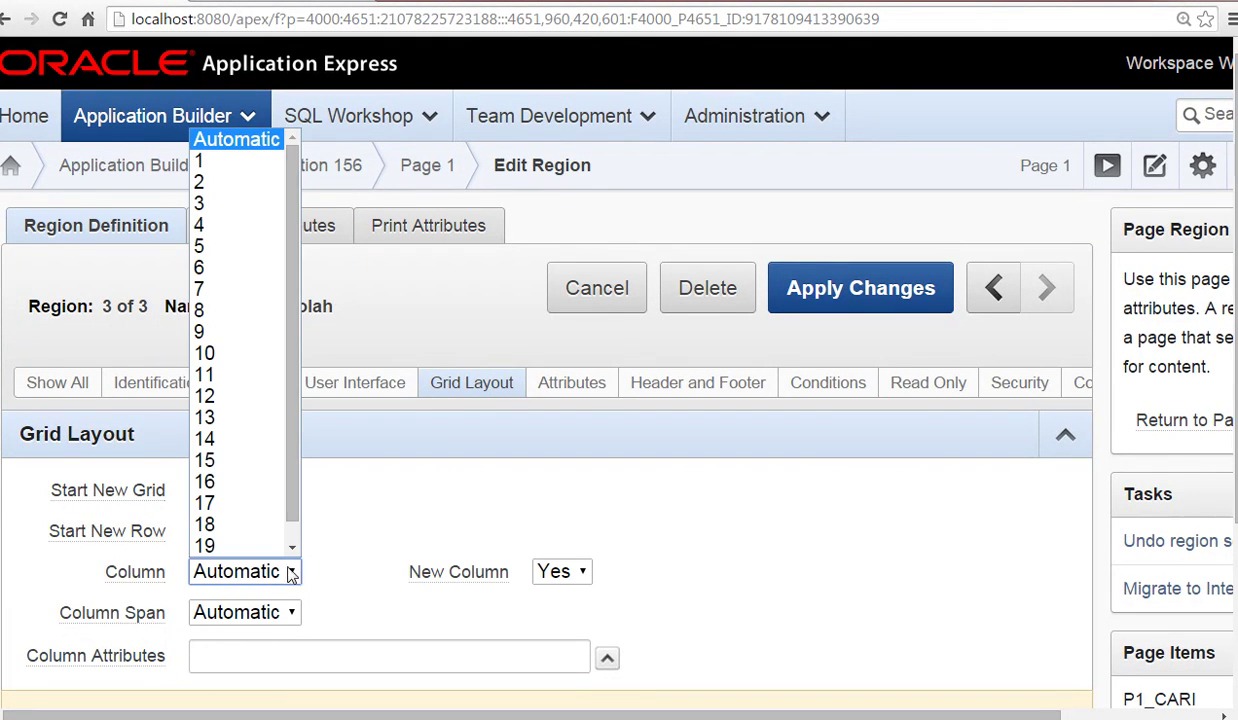
left_click(224, 200)
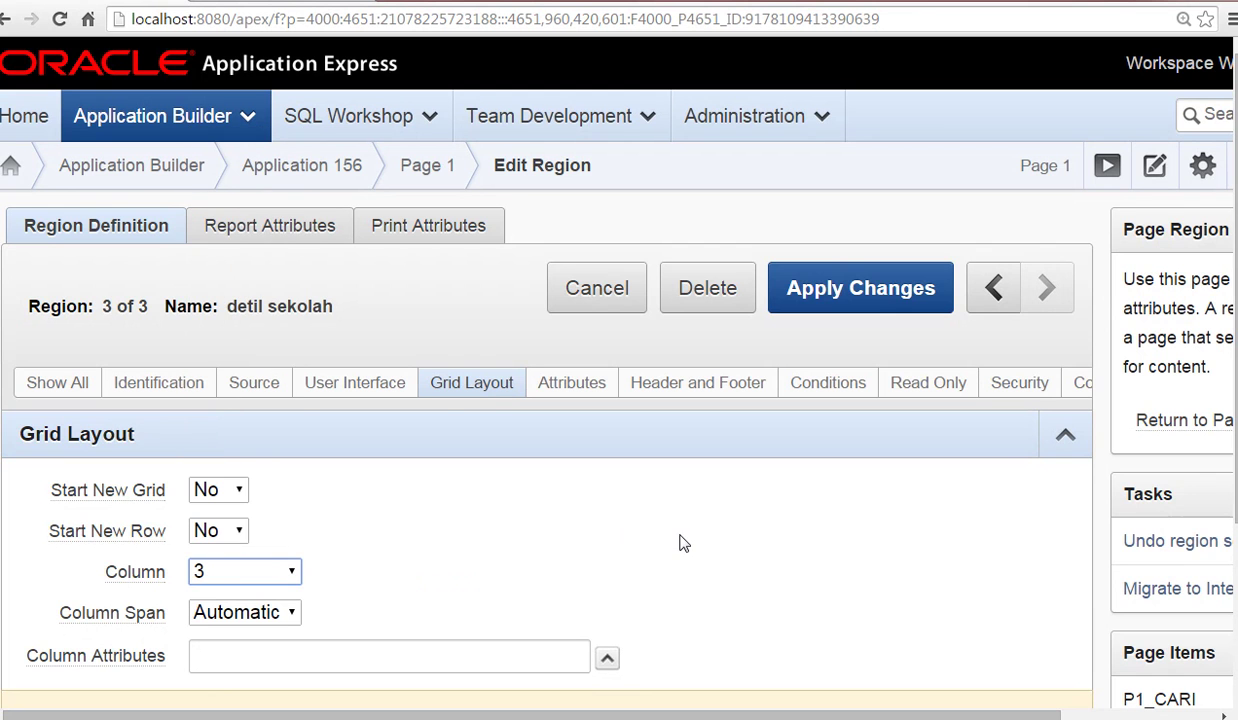
Check the remaining grid layout settings in the PDF module and set the region's Column Attributes to WIDTH="100%".
key("alt+Tab")
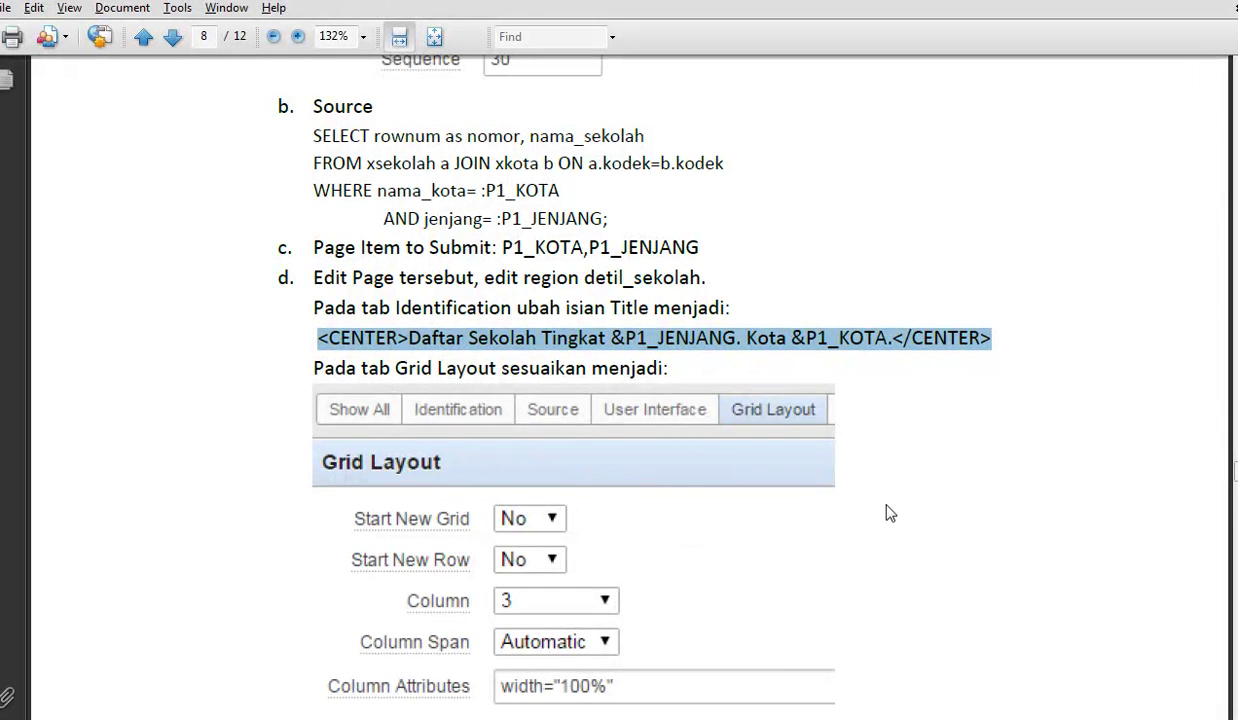
scroll(889, 521, "down", 5)
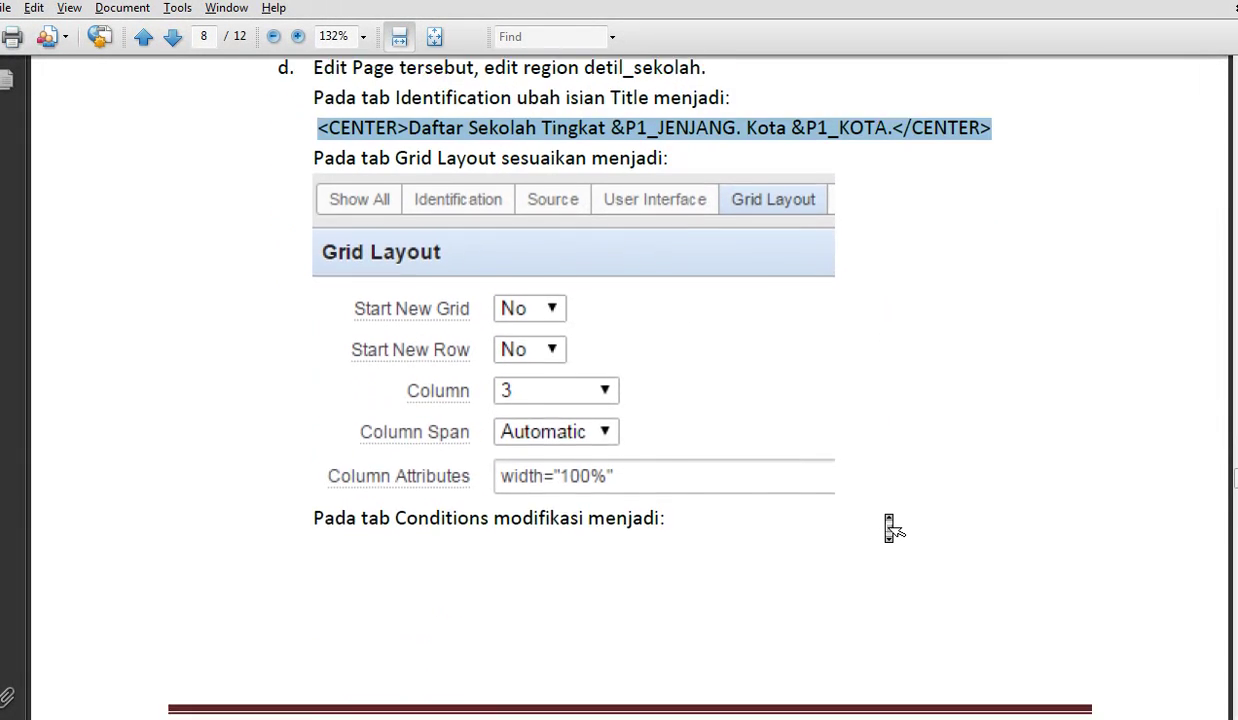
key("alt+Tab")
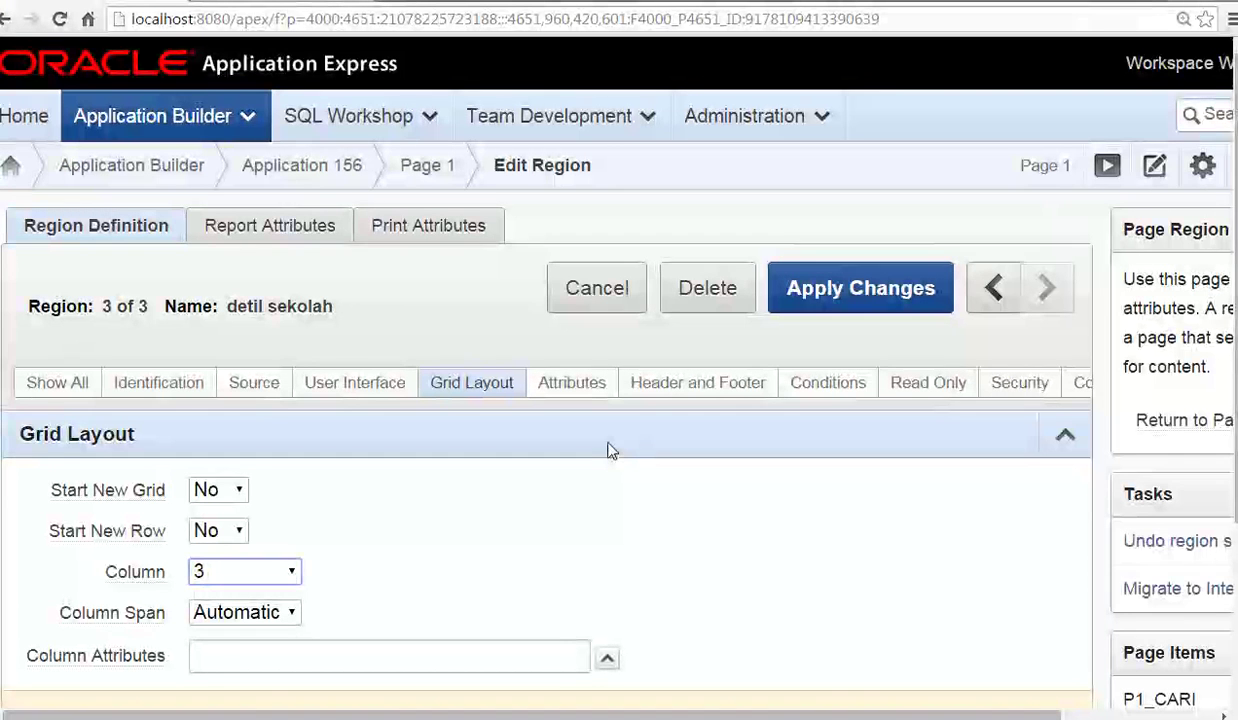
left_click(390, 645)
type("wi")
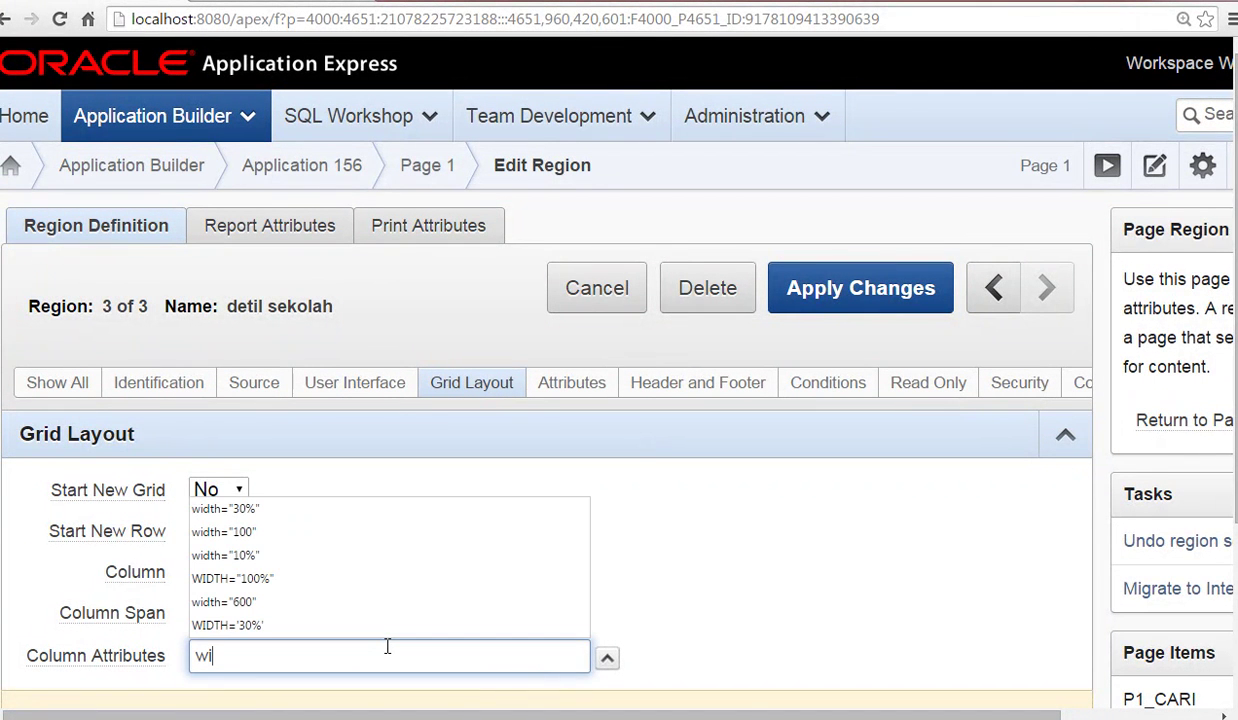
left_click(279, 582)
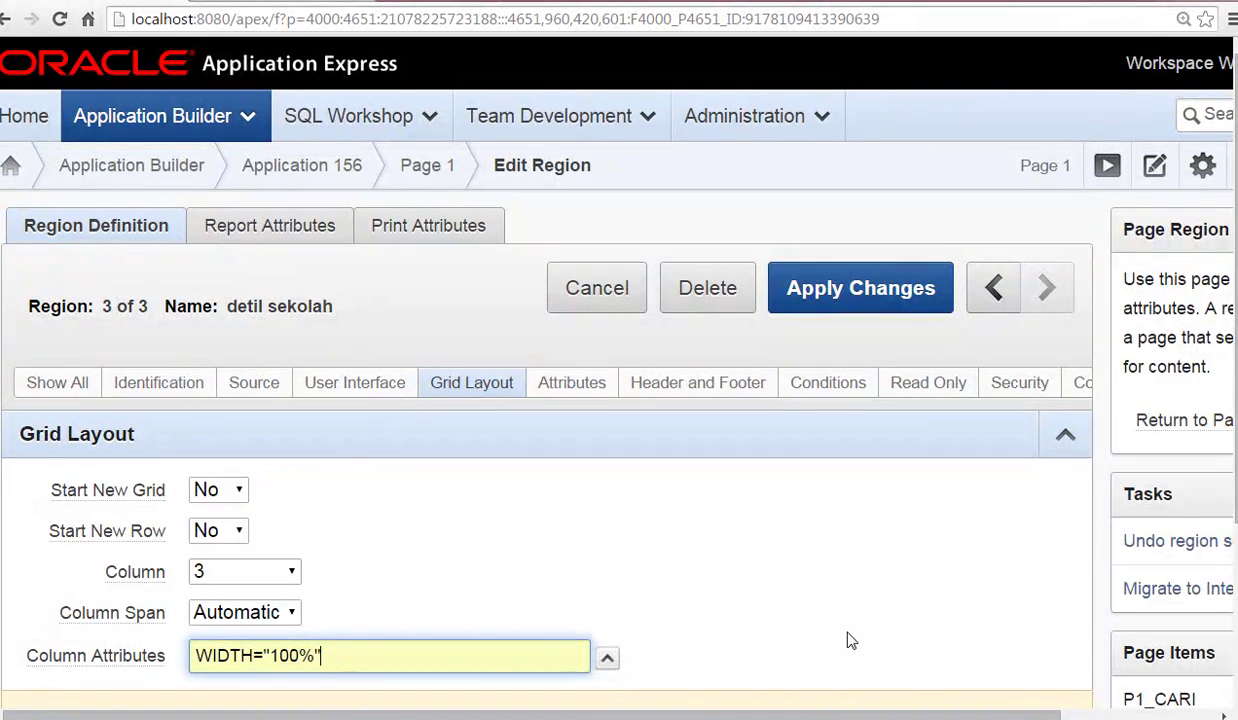
Check the Conditions settings in the PDF module and set the region's Condition Type to Value of Item / Column in Expression 1 Is NOT NULL.
key("alt+Tab")
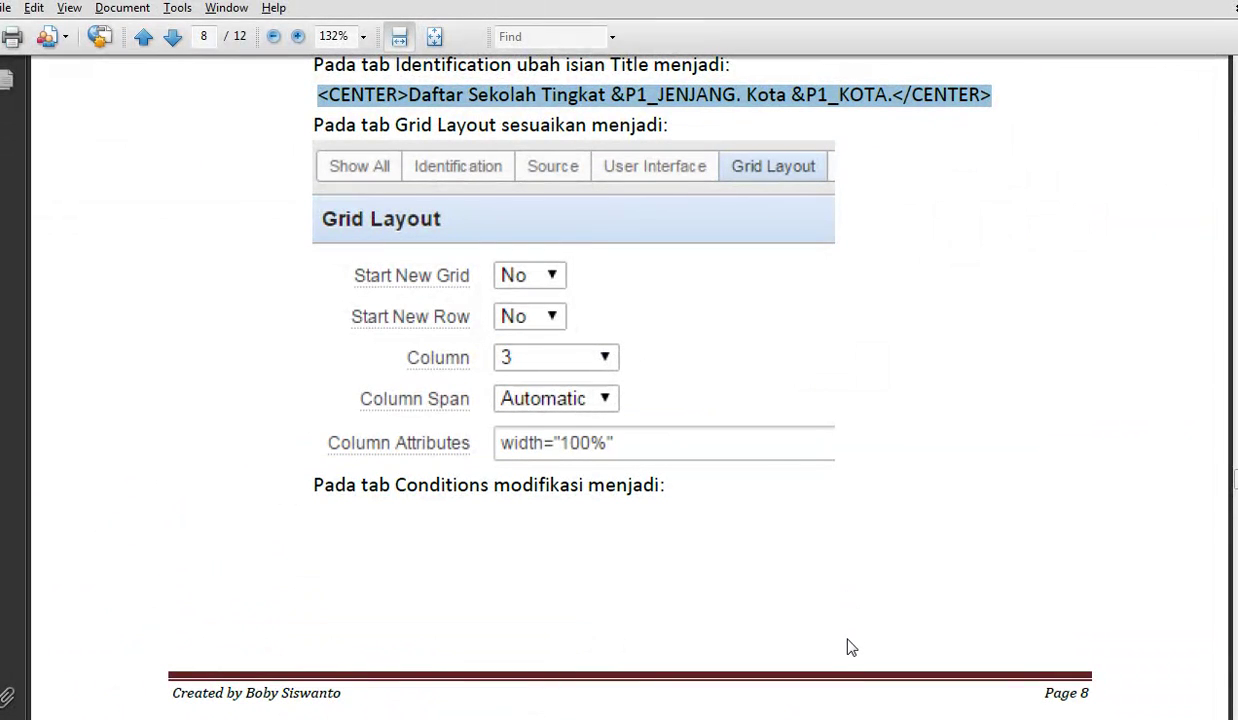
scroll(853, 652, "down", 10)
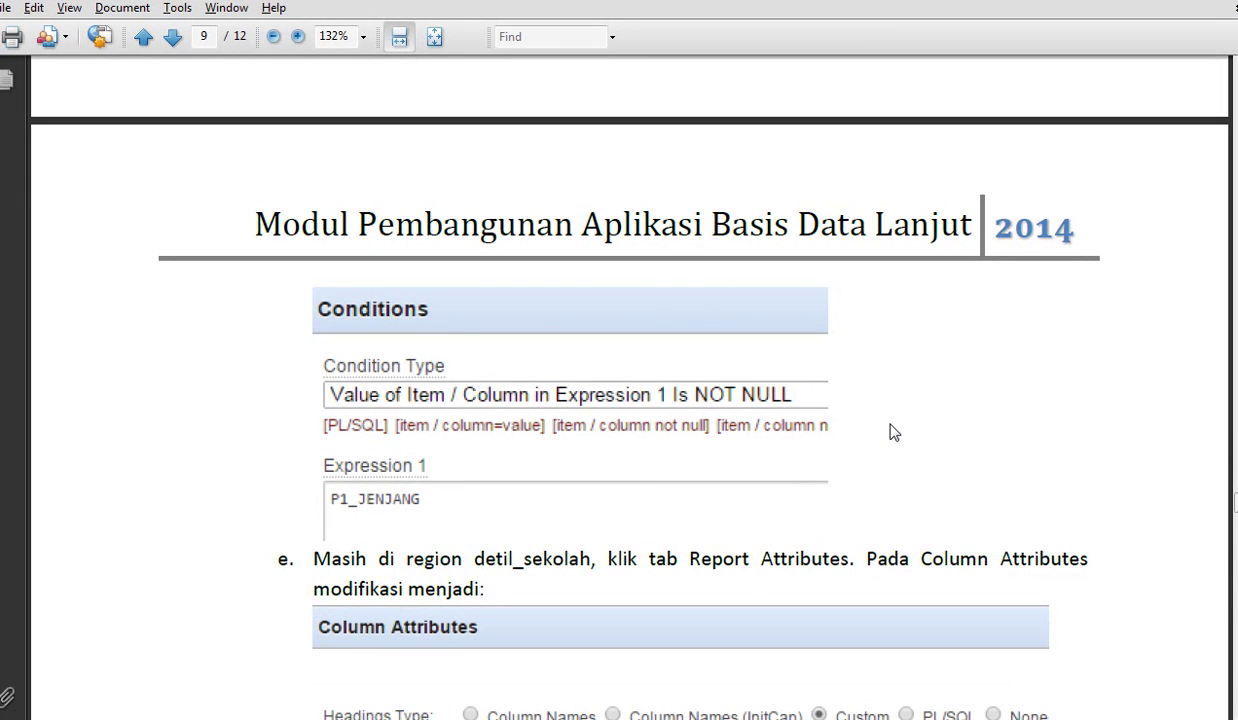
key("alt+Tab")
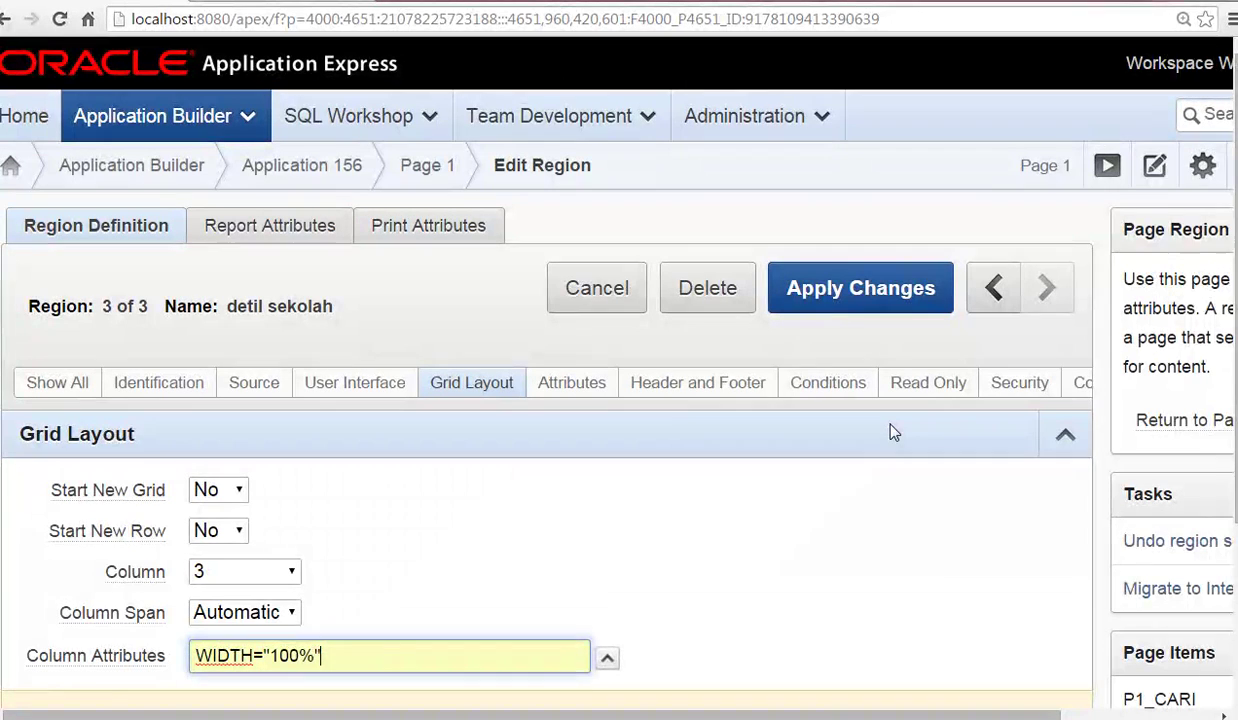
left_click(828, 386)
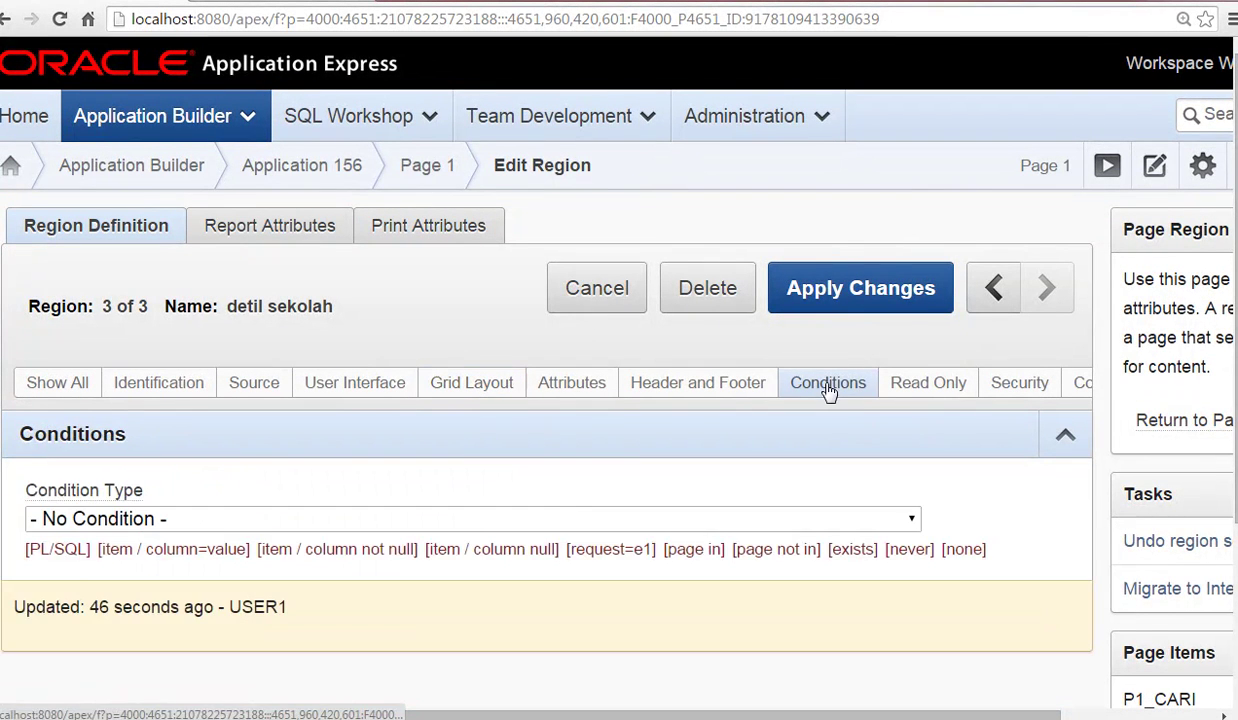
left_click(870, 528)
left_click(870, 528)
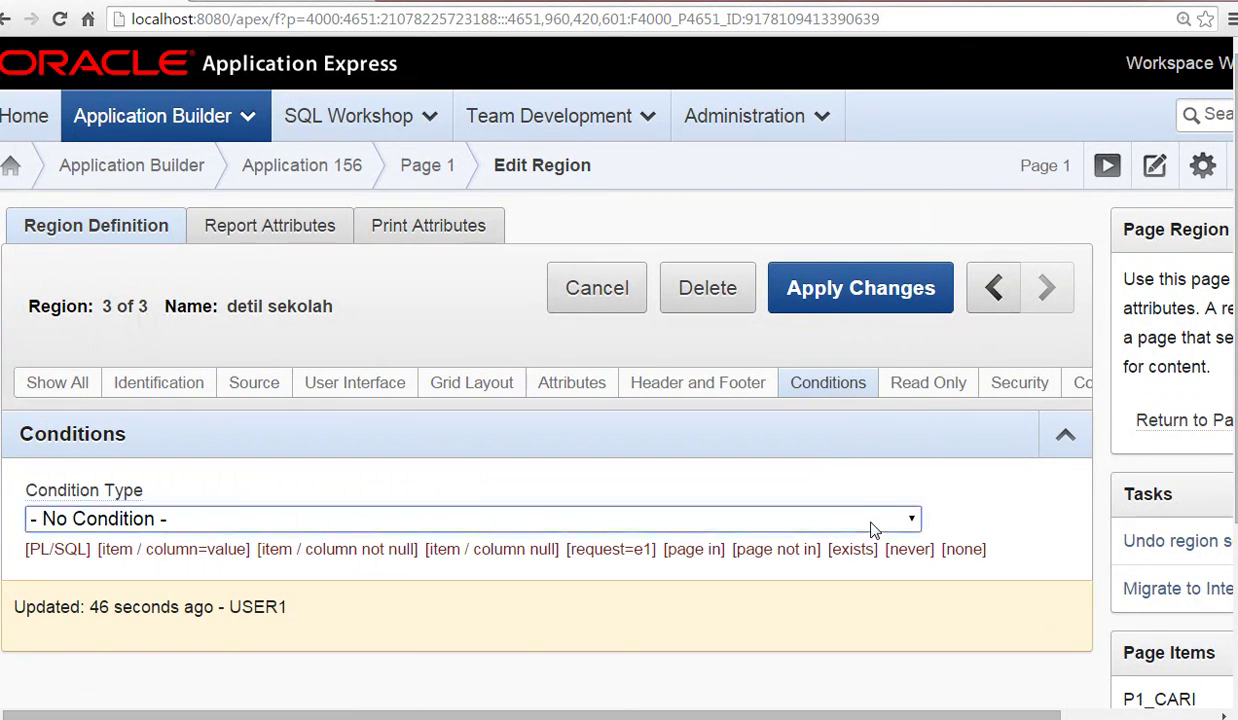
left_click(870, 528)
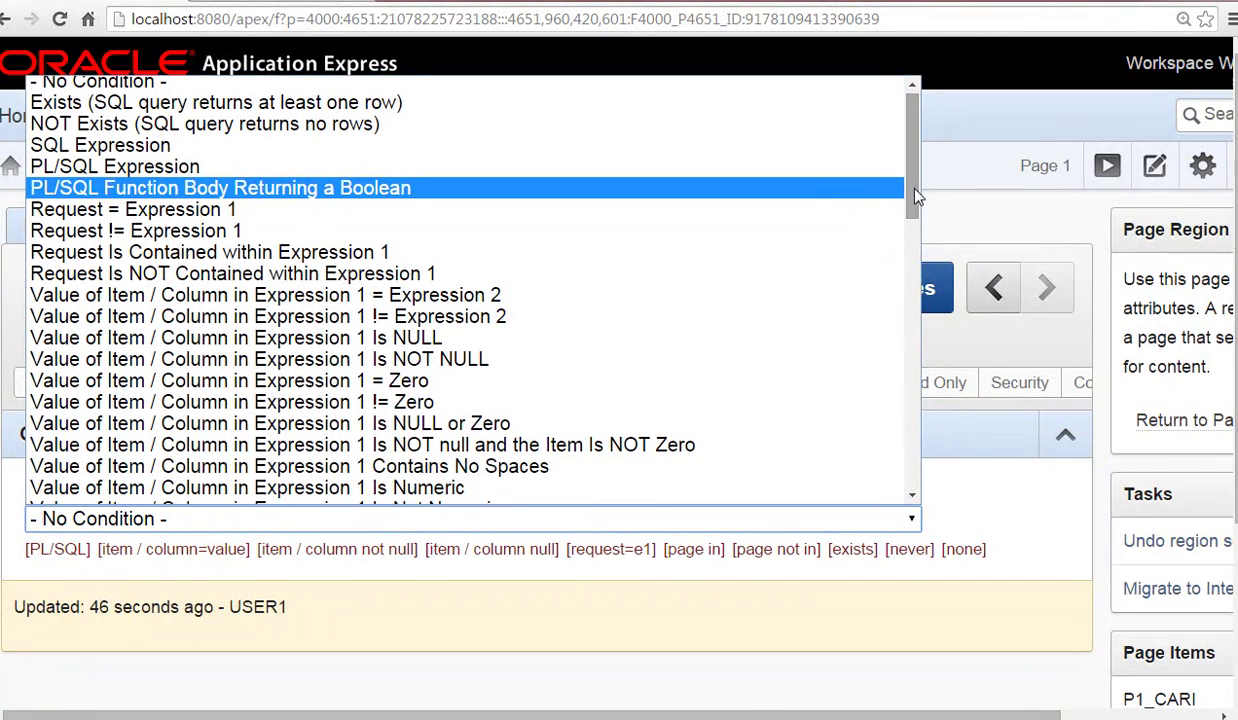
key("alt+Tab")
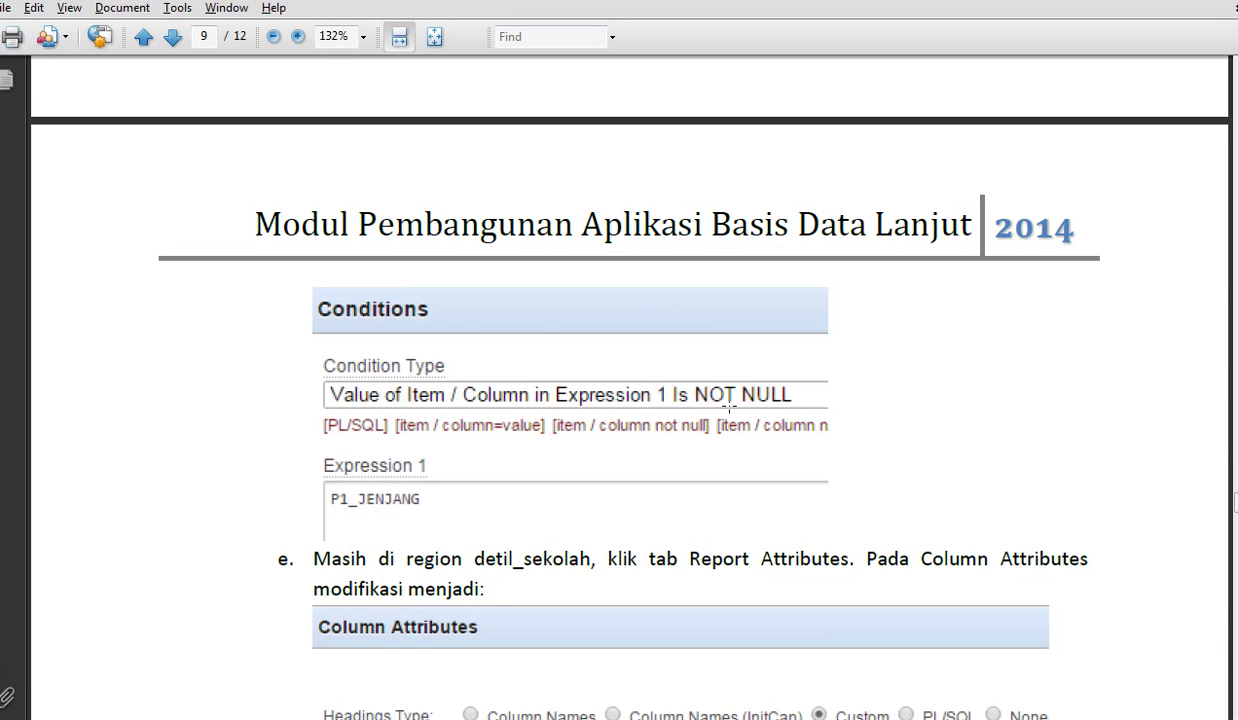
key("alt+Tab")
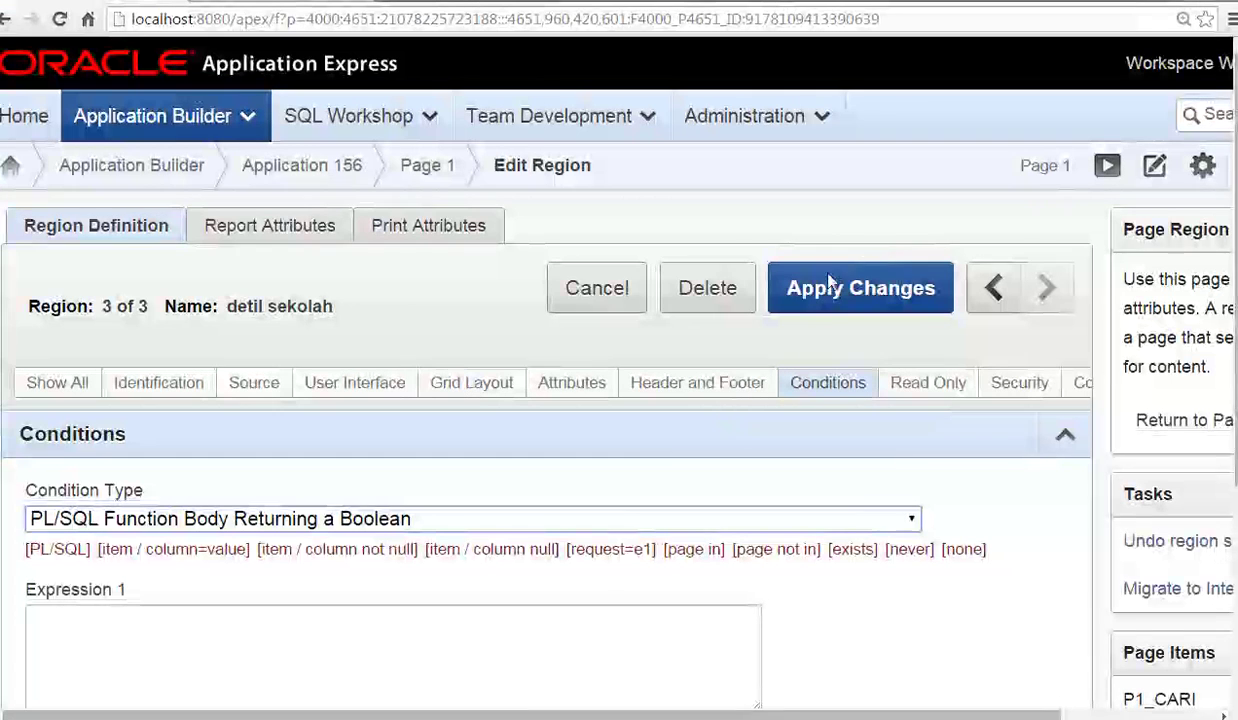
left_click(880, 513)
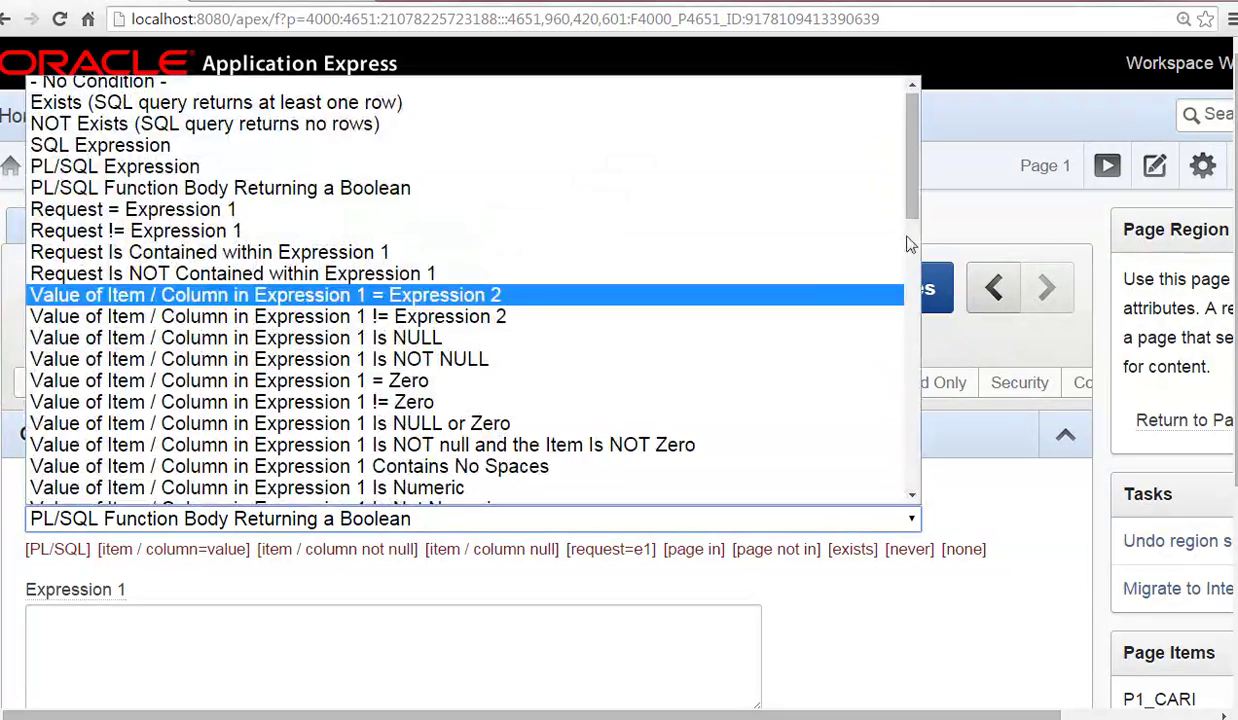
scroll(908, 244, "down", 3)
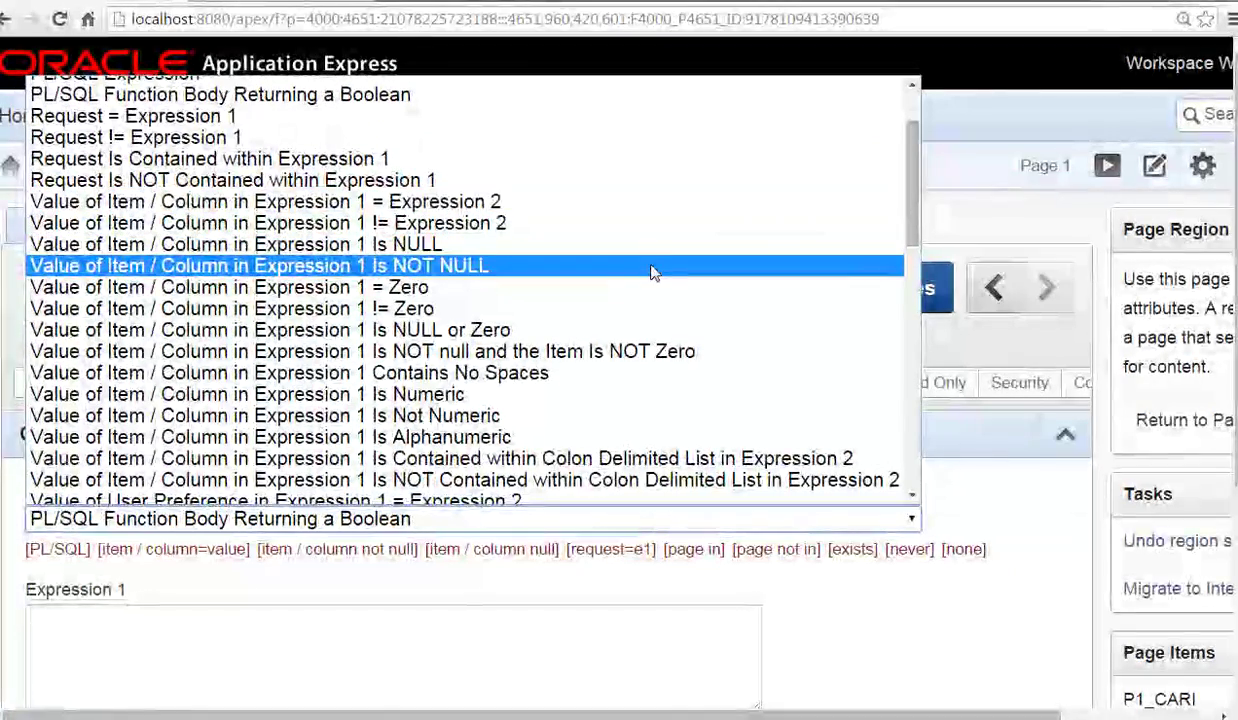
left_click(652, 266)
Enter P1_JENJANG as Expression 1 of the condition, check the following instructions in the PDF module, and apply the region changes.
left_click(555, 672)
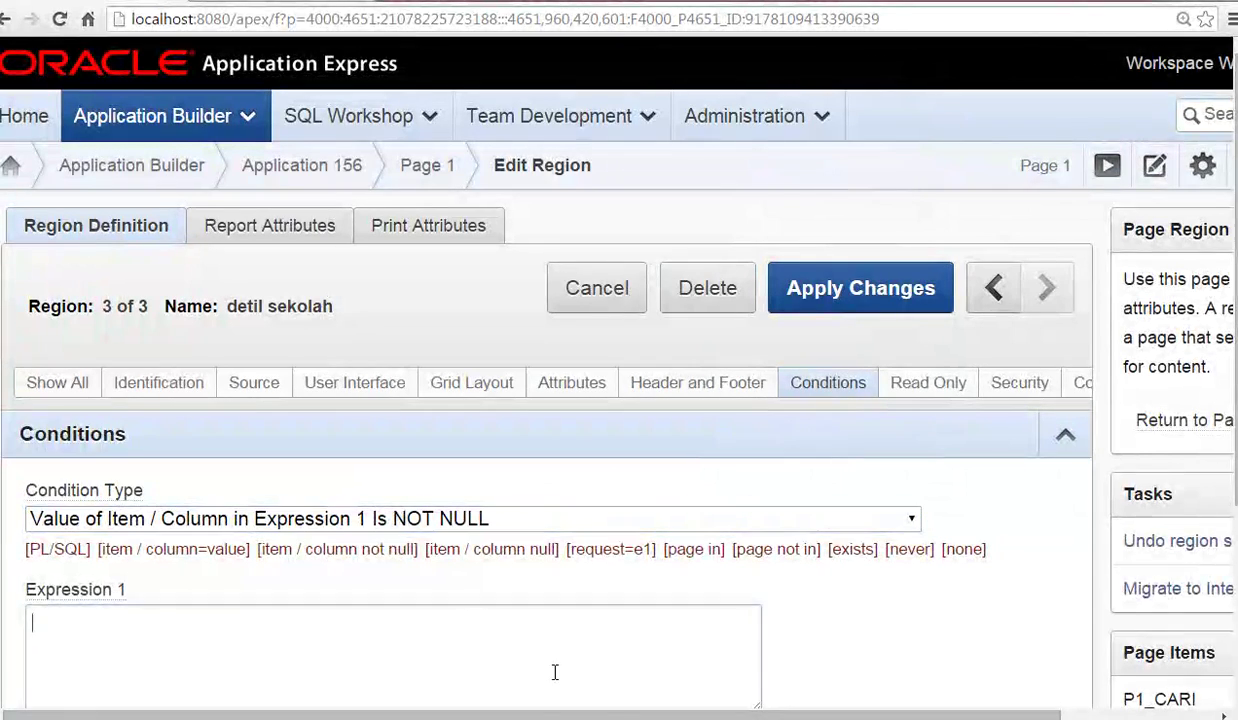
type("P1_JENJANG")
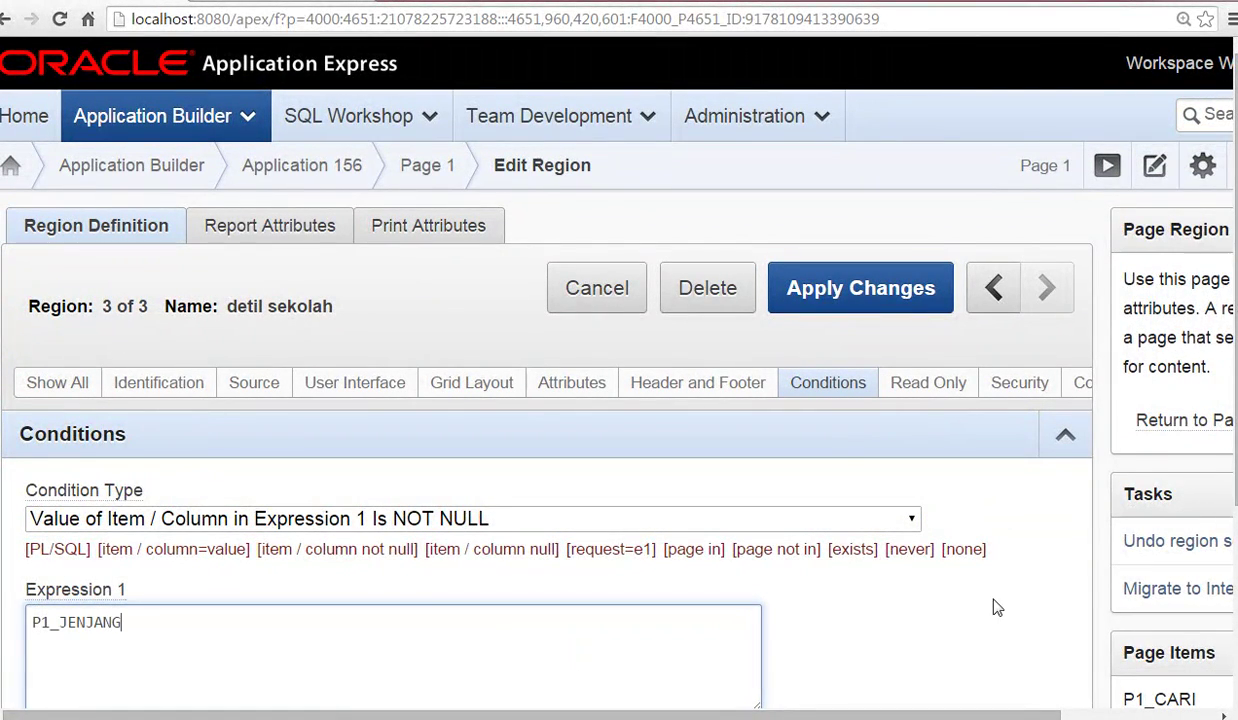
scroll(1000, 610, "down", 3)
scroll(997, 612, "up", 3)
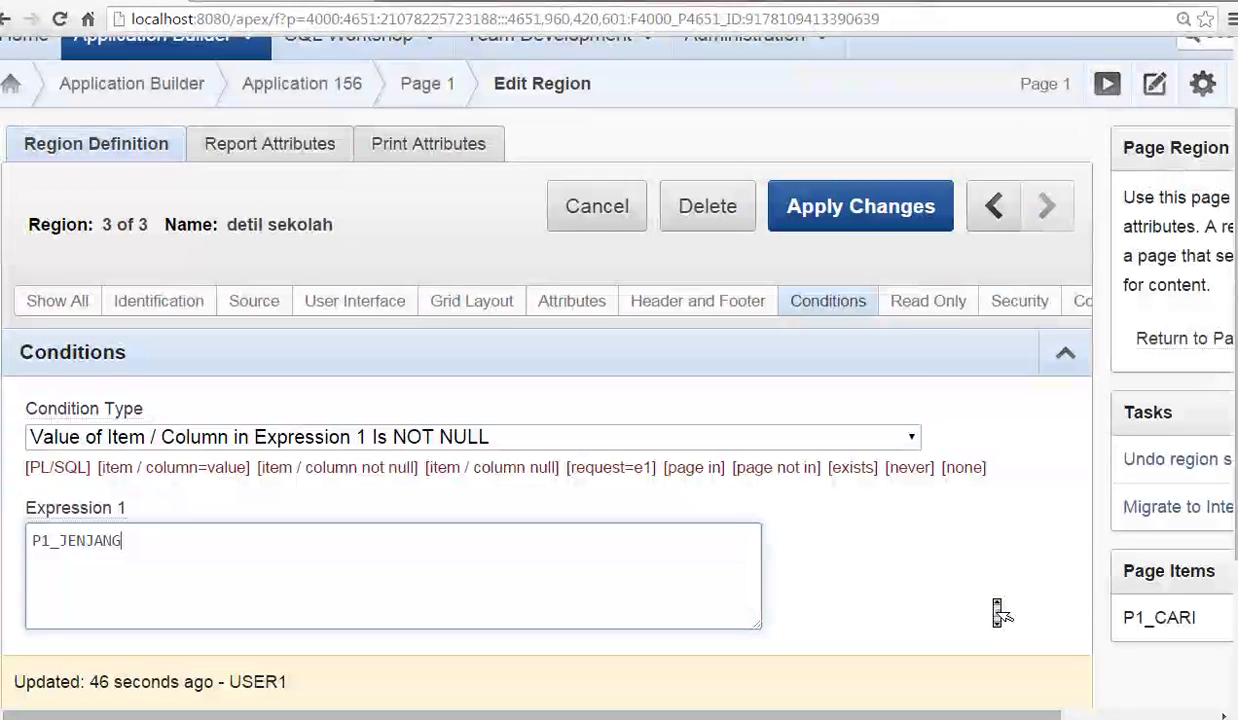
key("alt+Tab")
scroll(910, 427, "down", 4)
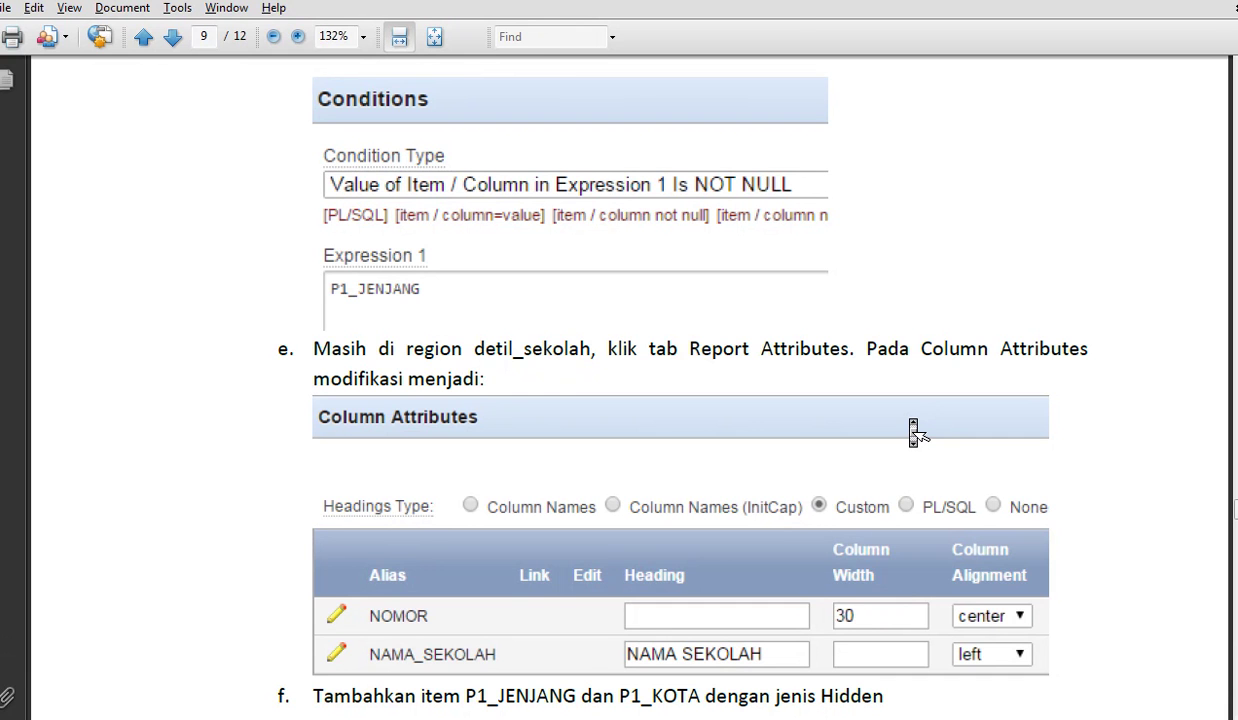
key("alt+Tab")
left_click(860, 206)
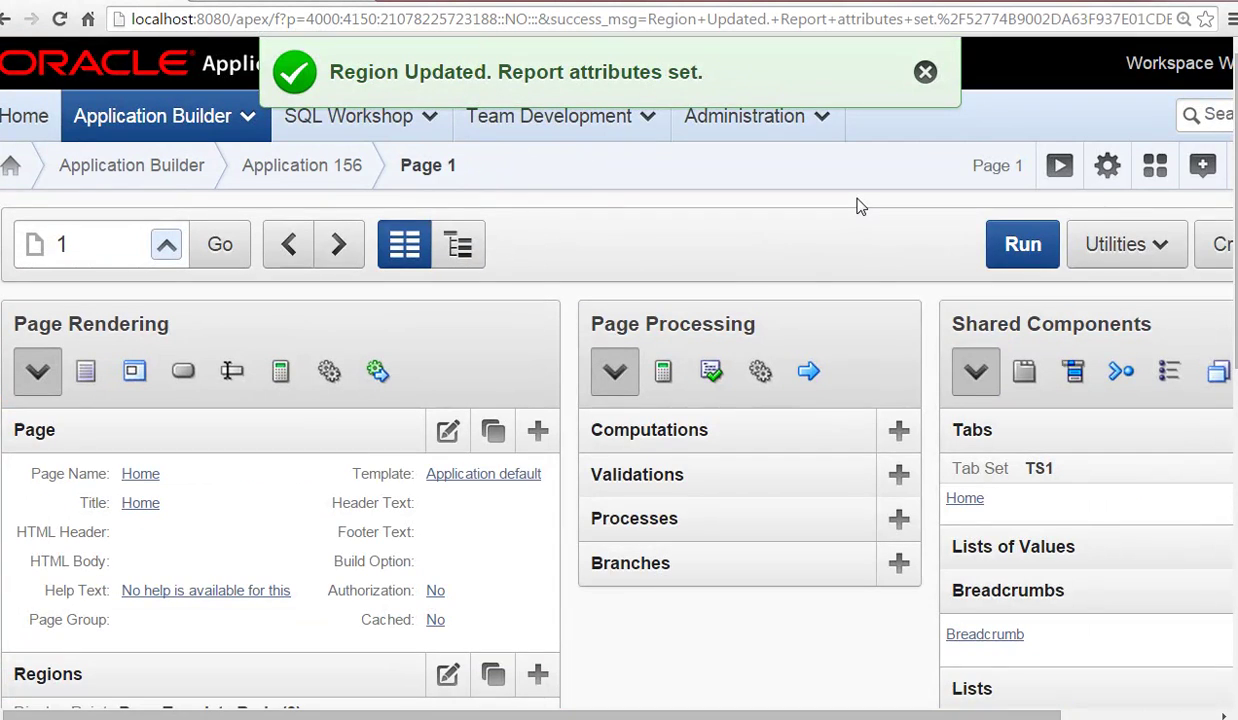
Start a new page item on page 1 of type Hidden and name it P1_KOTA.
scroll(853, 252, "down", 7)
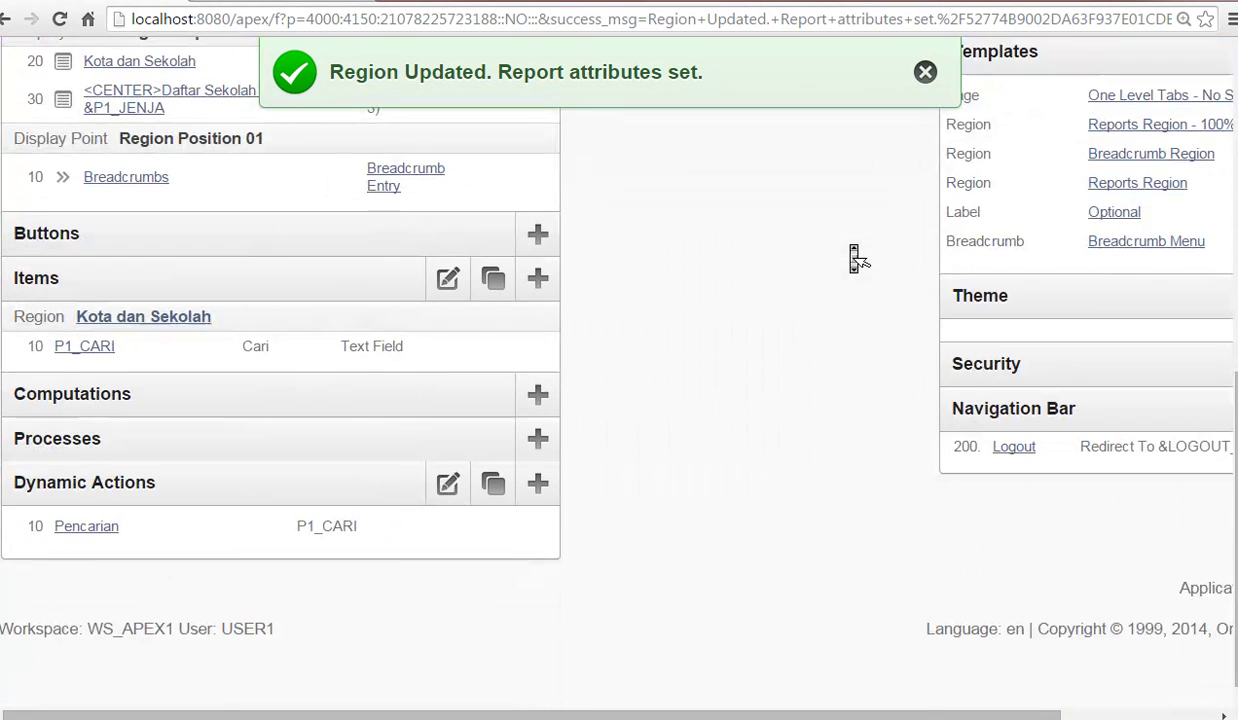
left_click(538, 278)
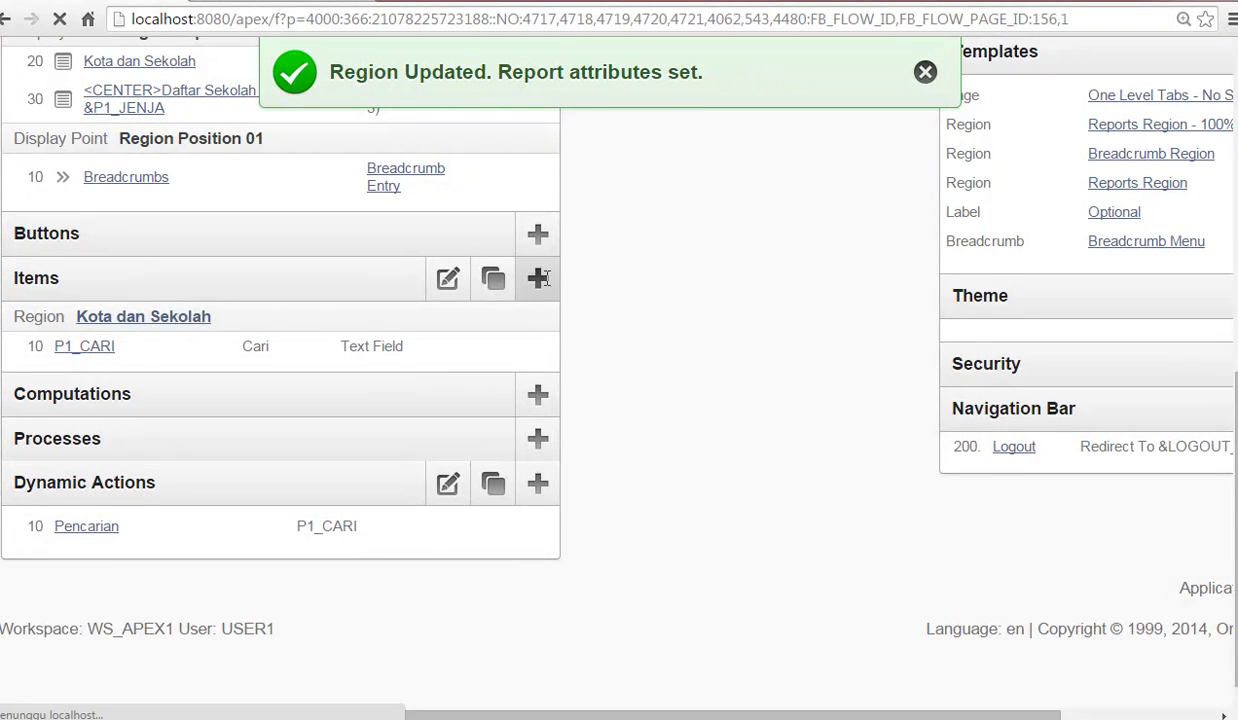
scroll(713, 419, "down", 2)
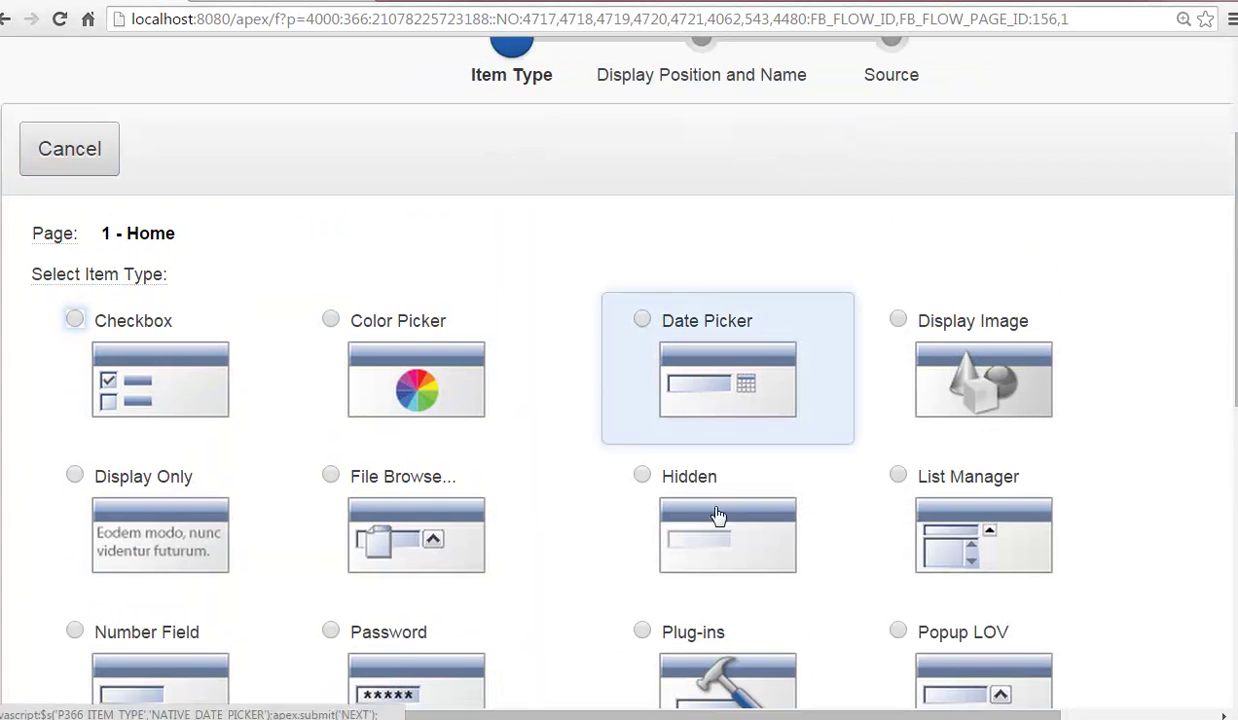
left_click(722, 539)
left_click(232, 519)
key("BackSpace")
type("KOTA")
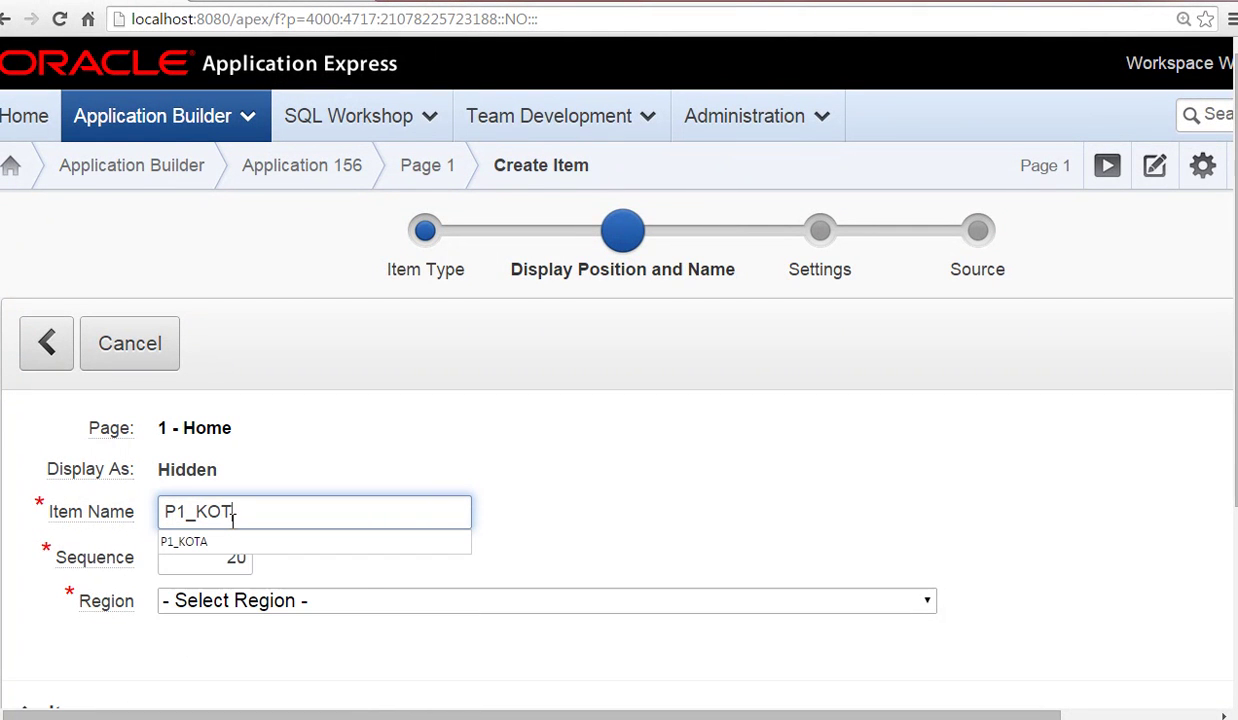
Assign P1_KOTA to the Daftar Sekolah Tingkat region (30) and create the item with the default settings and source.
left_click(527, 600)
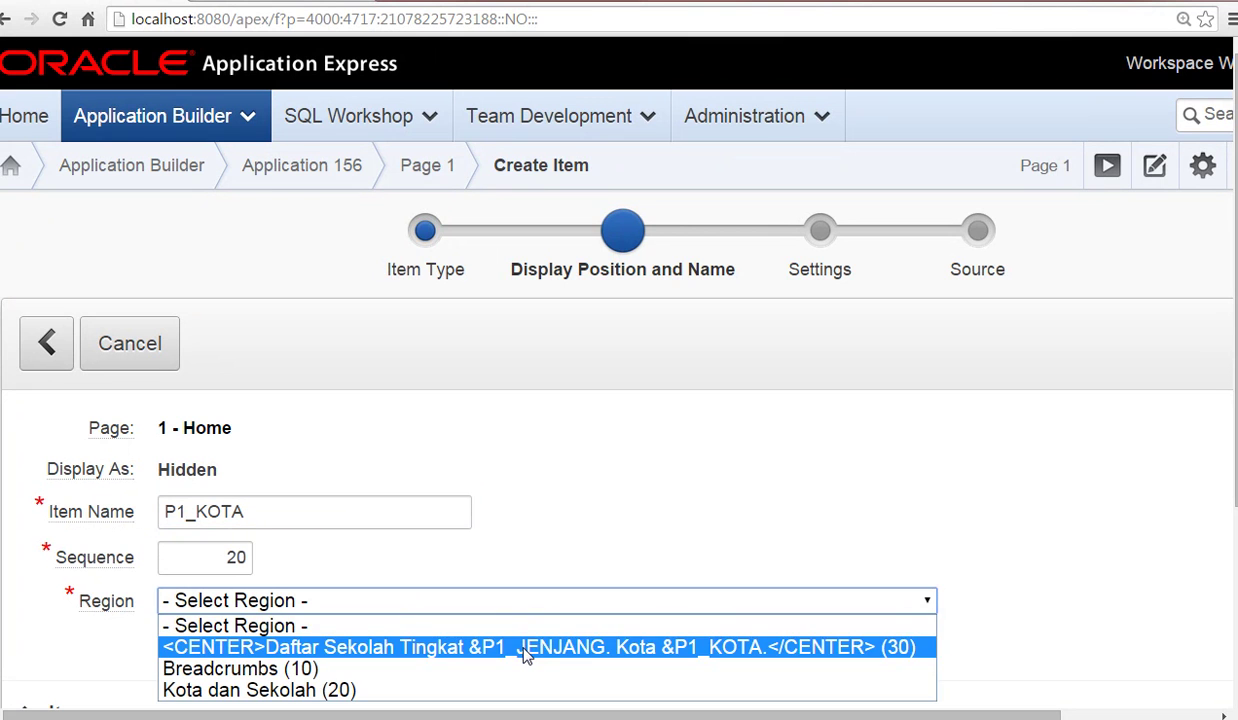
left_click(527, 648)
scroll(865, 684, "right", 4)
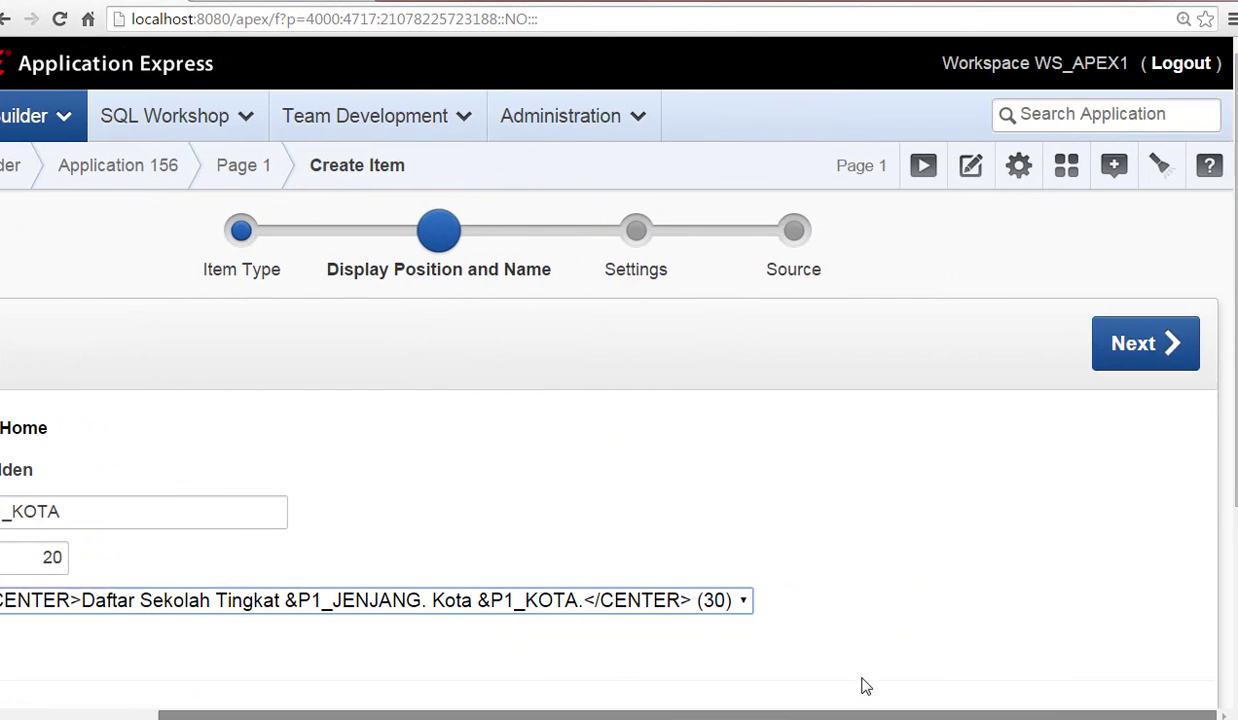
left_click(1122, 345)
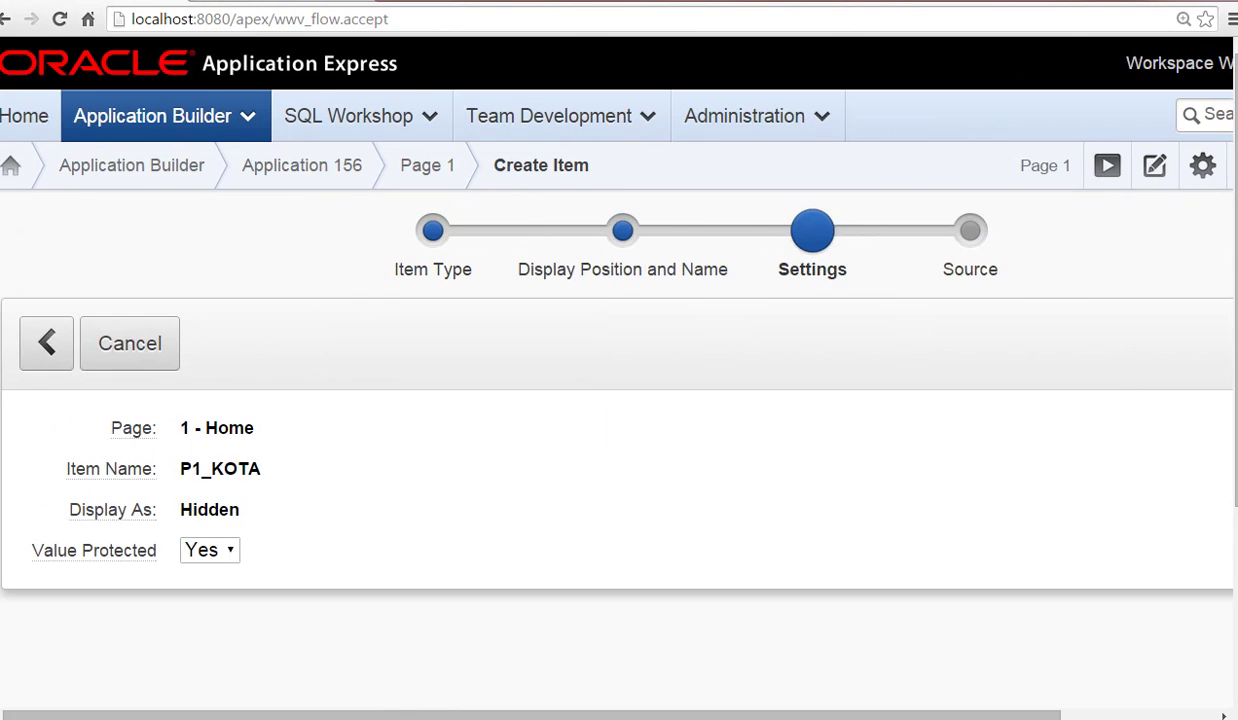
scroll(1155, 717, "right", 4)
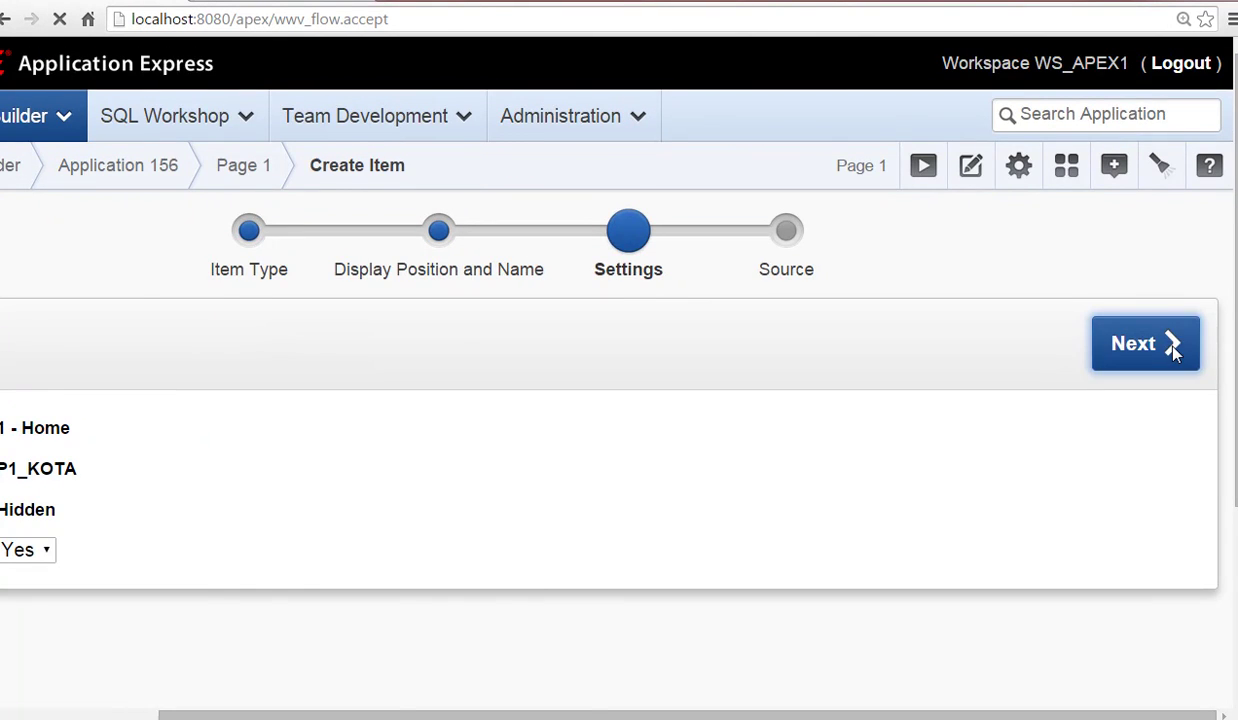
left_click(1174, 345)
scroll(1190, 714, "right", 4)
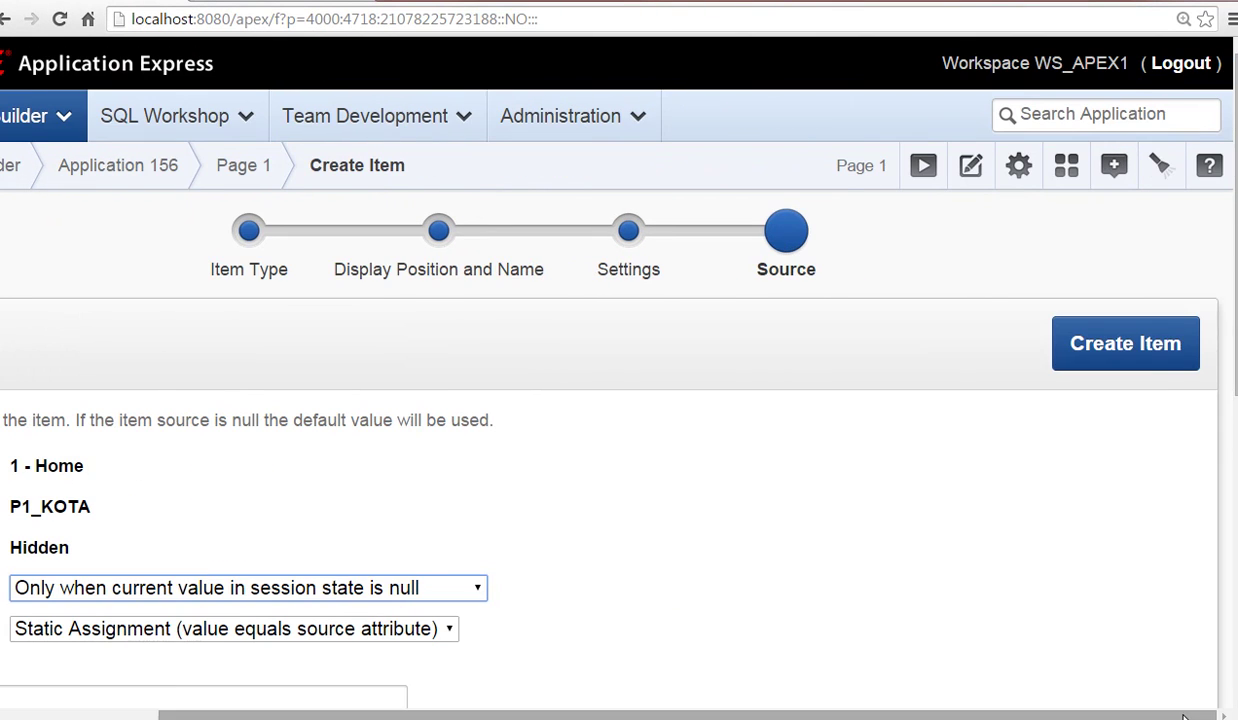
left_click(1145, 344)
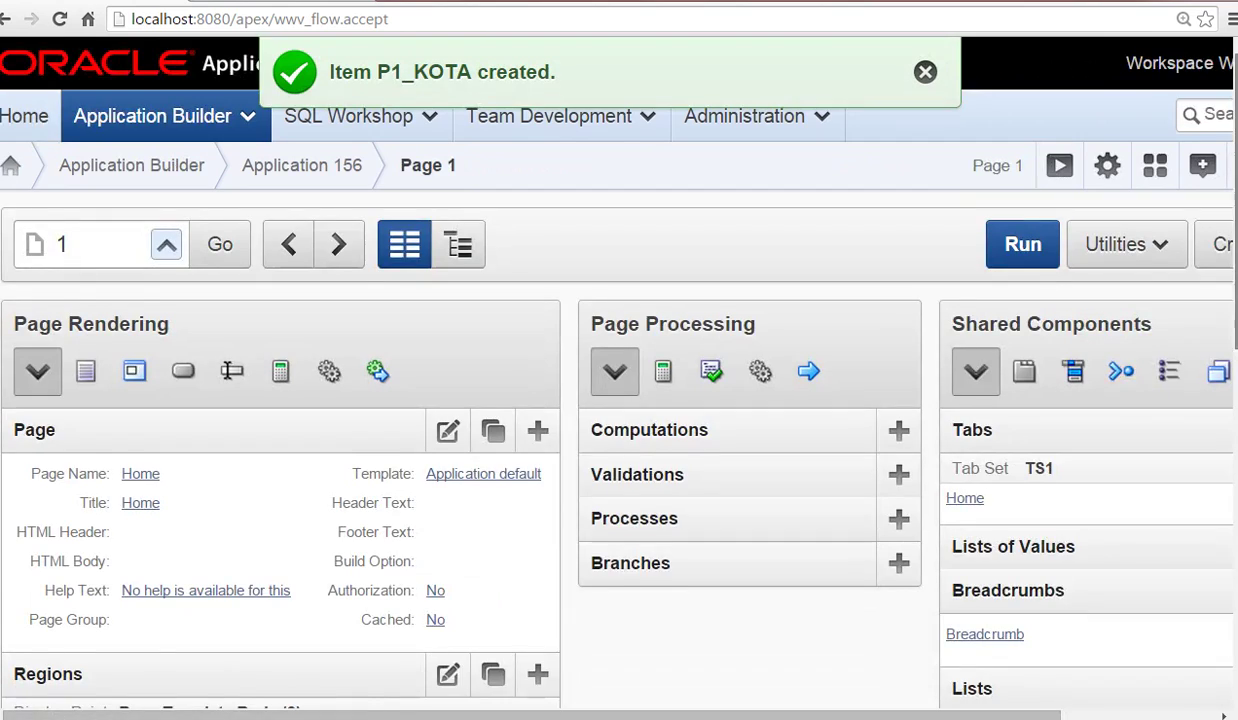
Start another page item on page 1 of type Hidden and name it P1_JENJANG.
scroll(600, 400, "down", 3)
scroll(1150, 500, "down", 1)
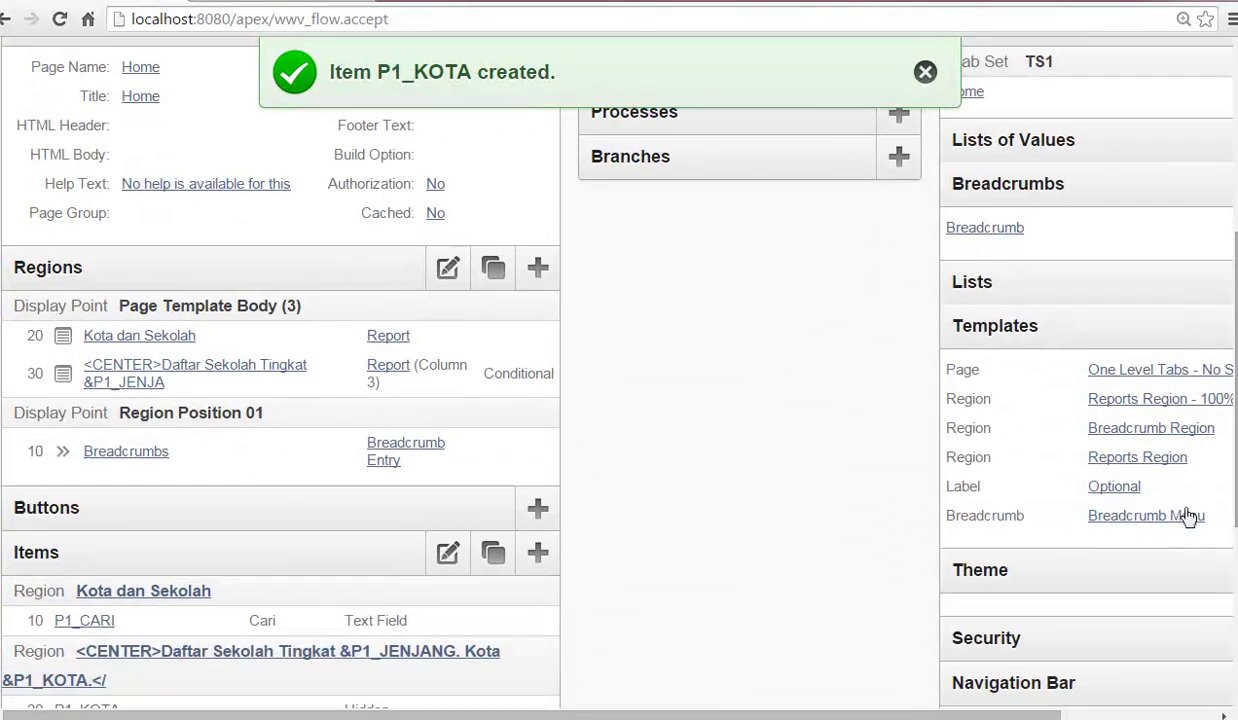
left_click(535, 540)
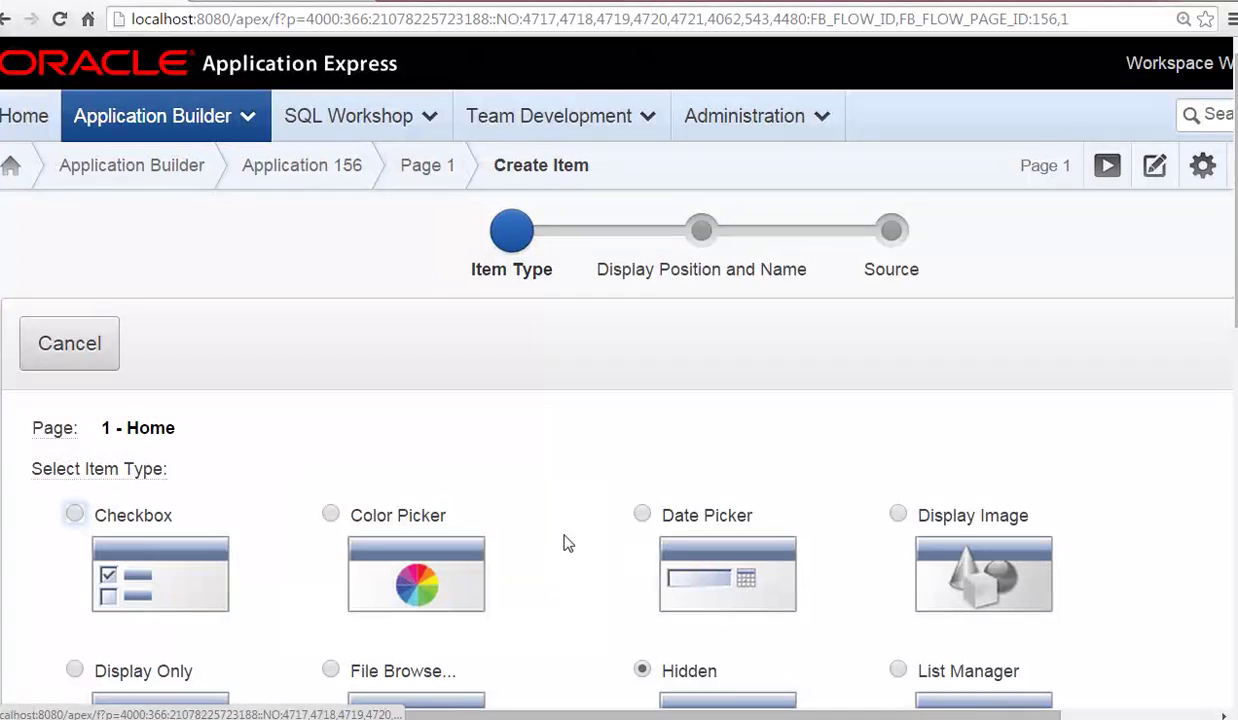
left_click(793, 705)
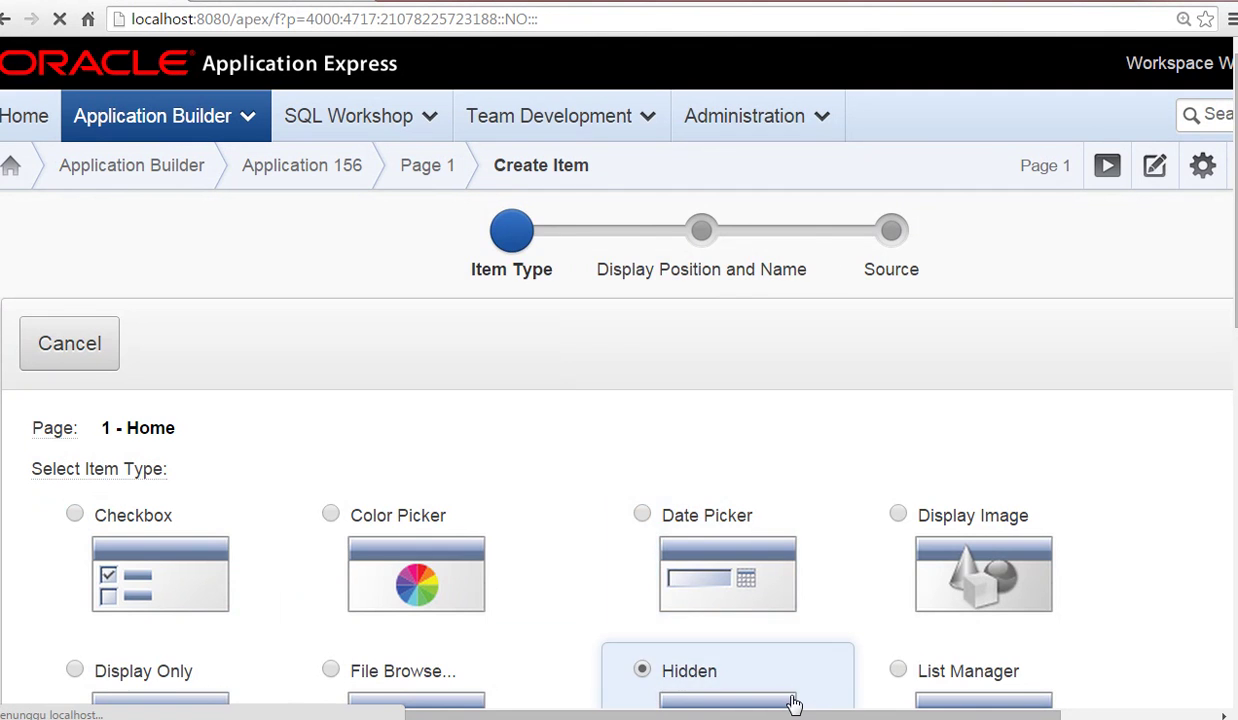
left_click(302, 512)
key("BackSpace")
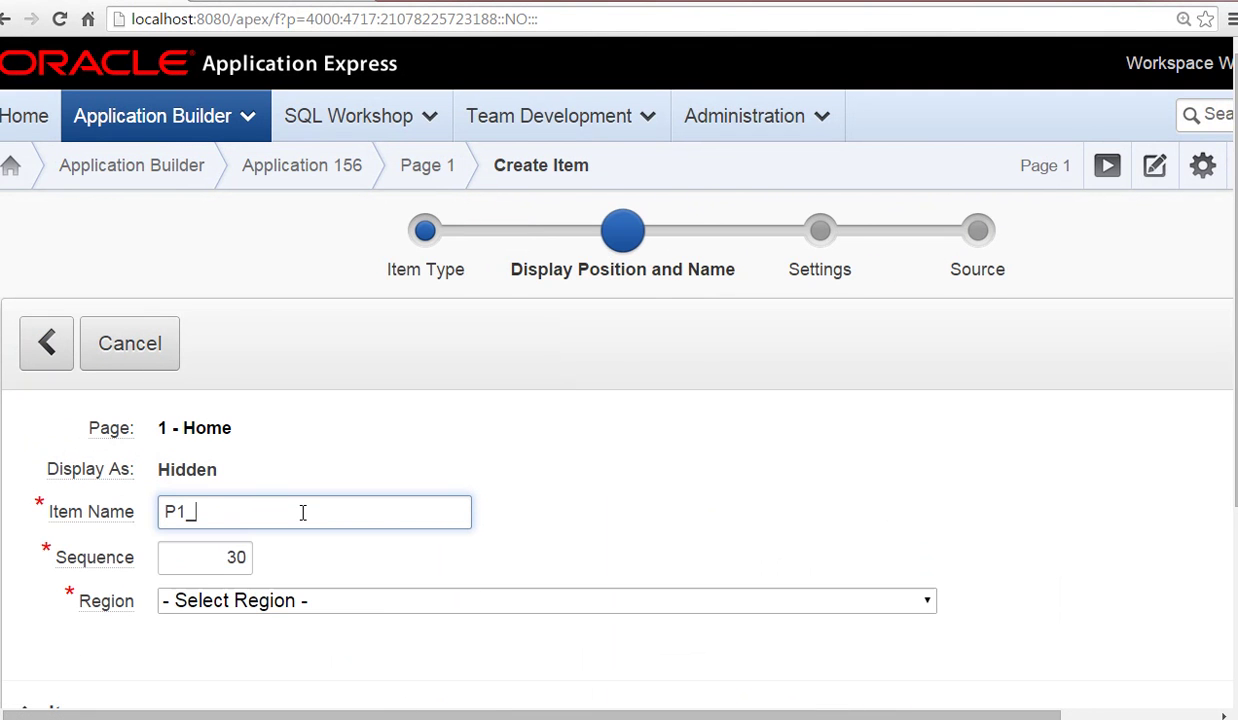
type("JENJANG")
Assign P1_JENJANG to the Daftar Sekolah Tingkat region (30) and create the item with the default settings and source.
left_click(514, 599)
left_click(531, 651)
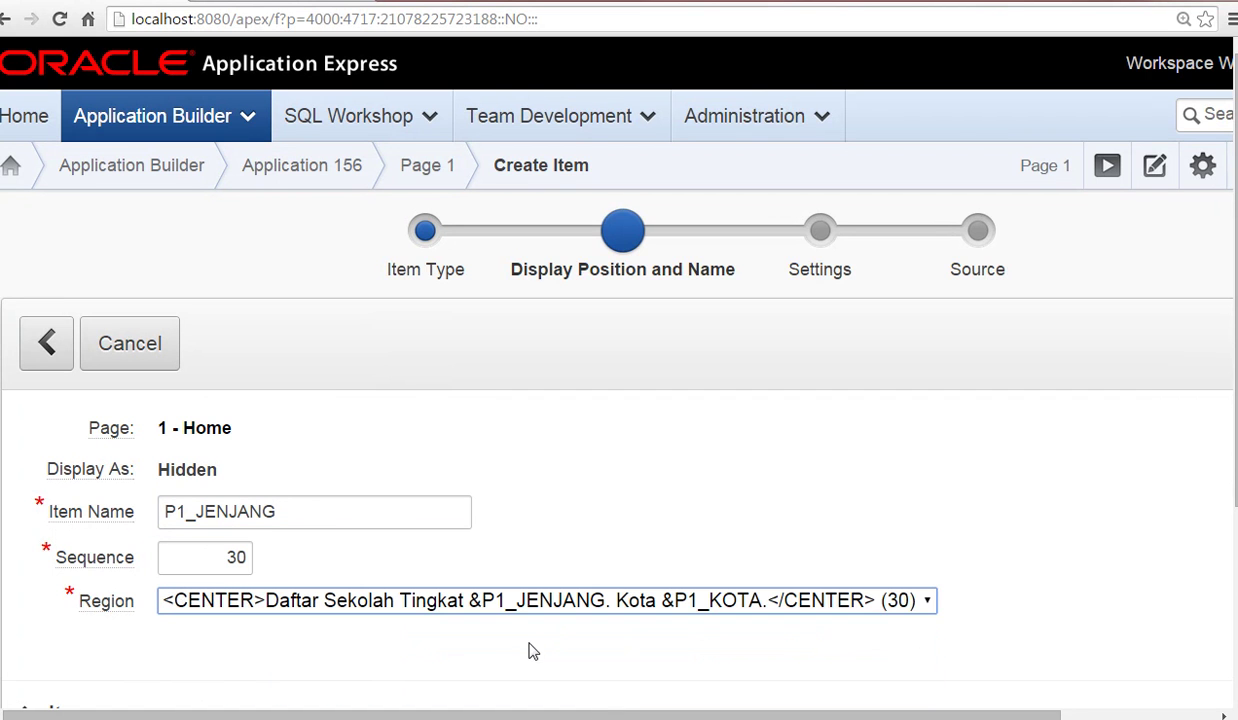
left_click_drag(622, 713, 782, 713)
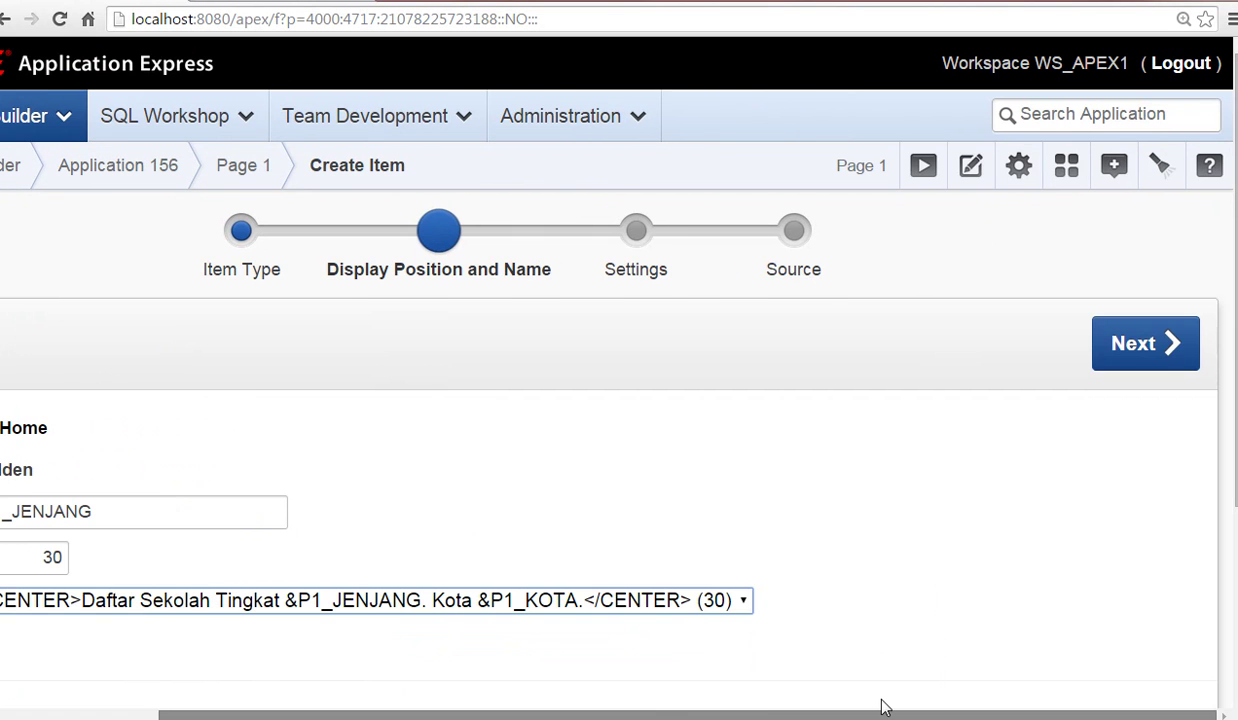
left_click(1178, 349)
left_click(1163, 716)
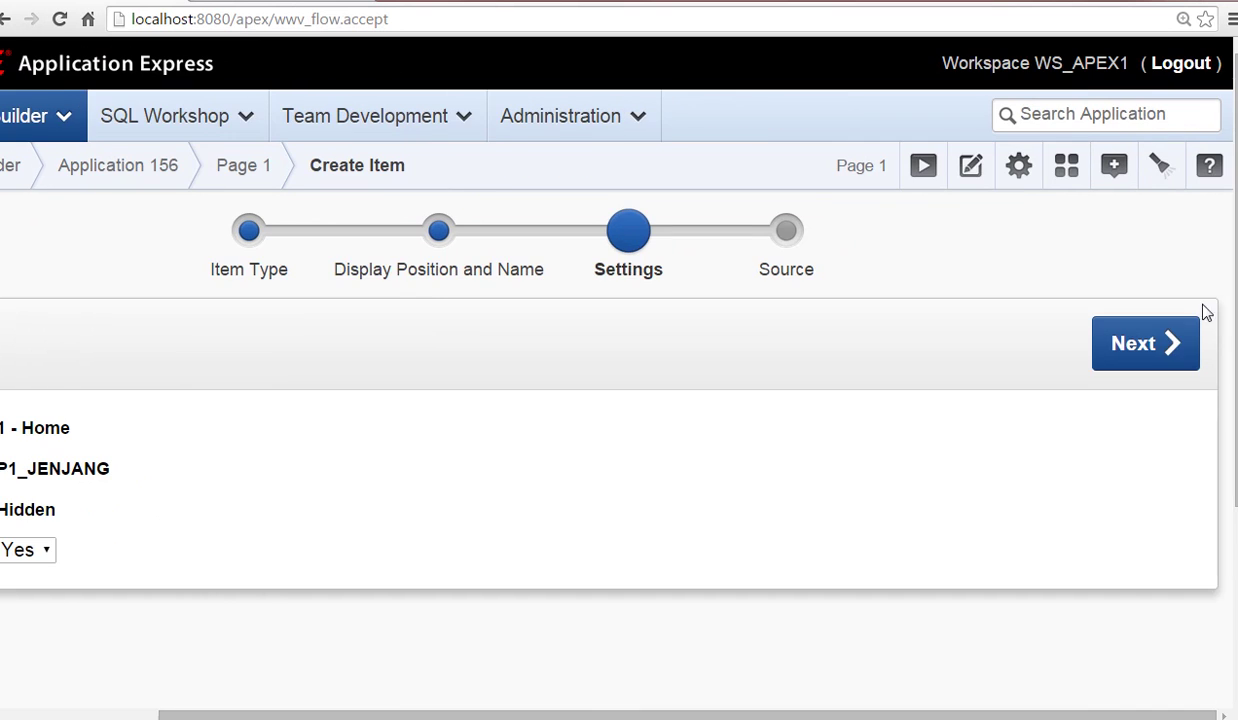
left_click(1188, 348)
left_click(1122, 713)
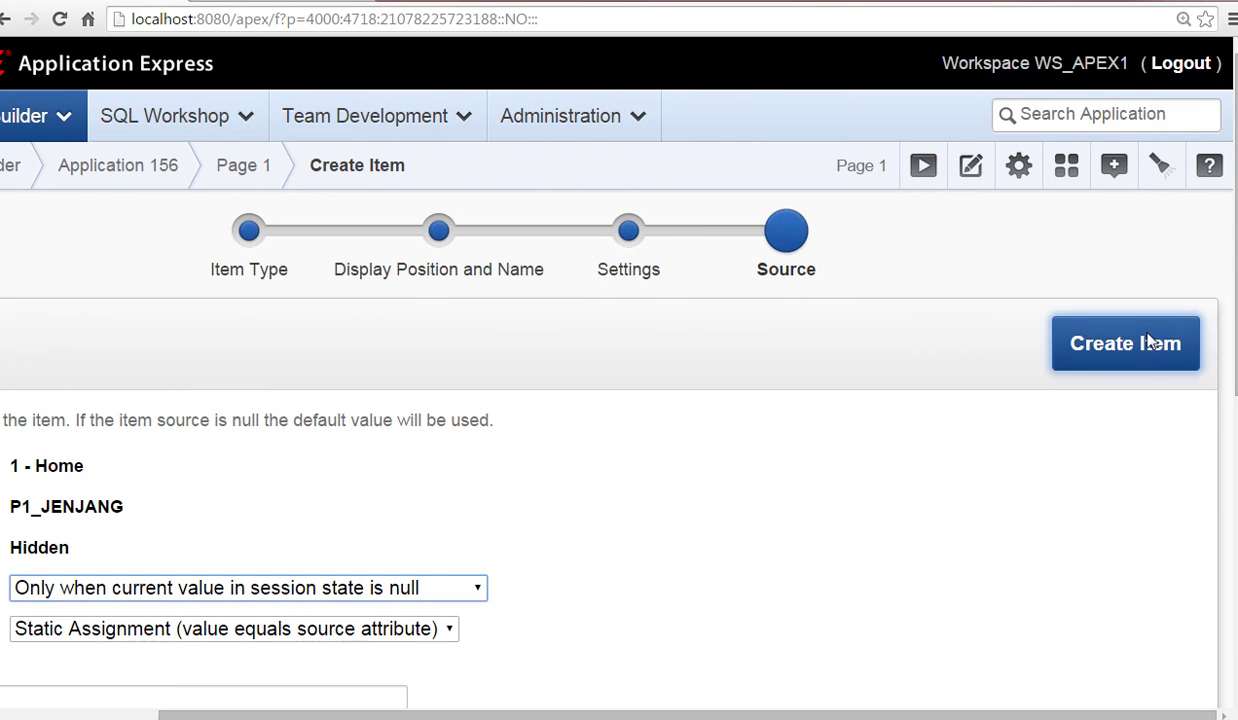
left_click(1112, 330)
Check the column attributes instructions in the PDF module and open the report attributes of the Daftar Sekolah Tingkat region.
key("alt+Tab")
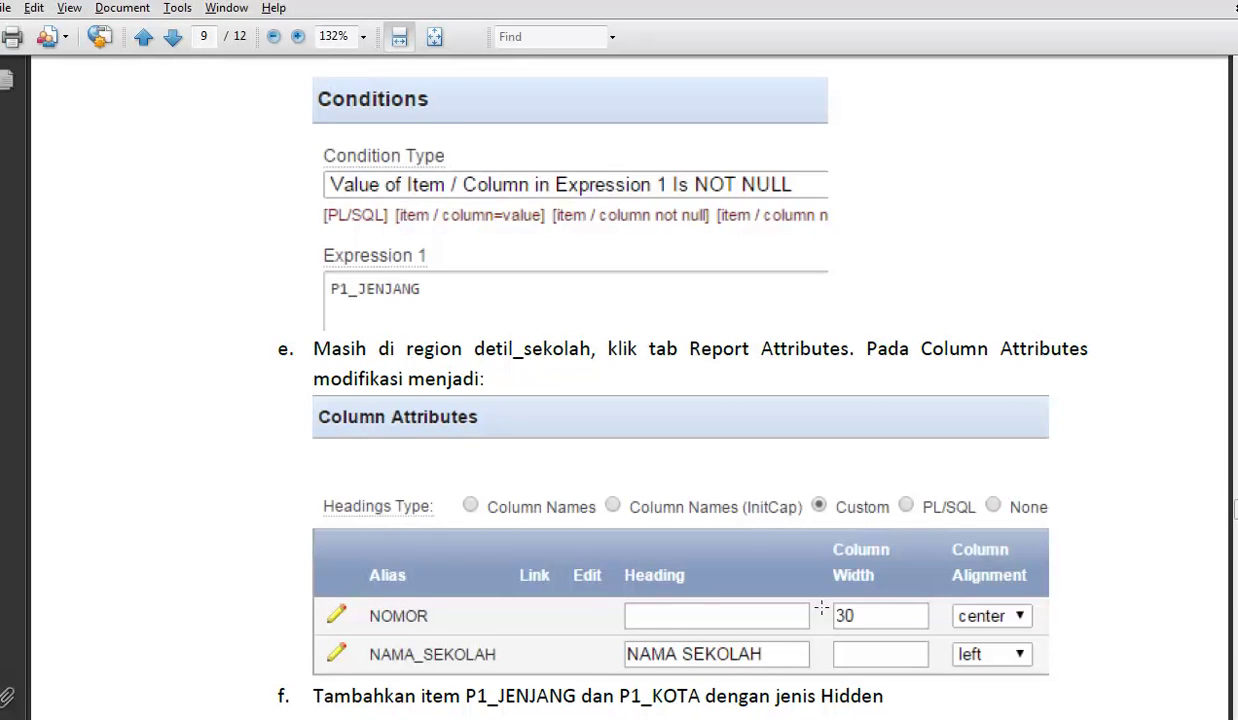
scroll(822, 620, "down", 3)
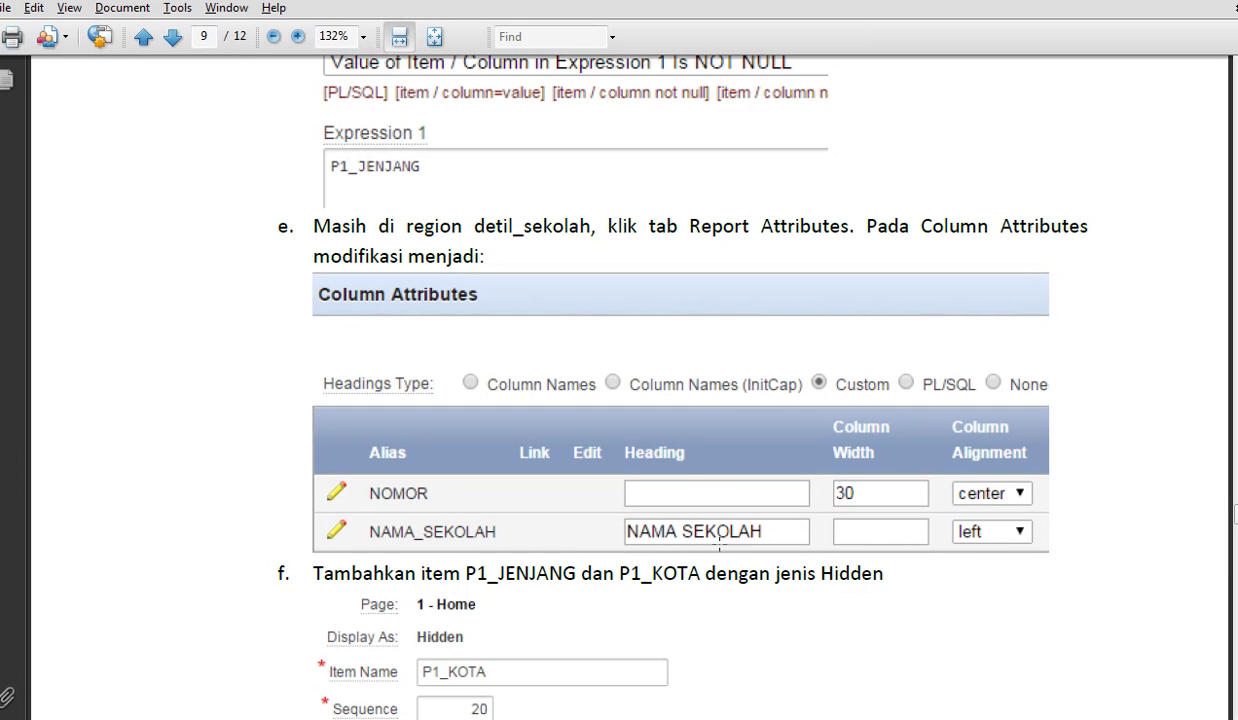
key("alt+Tab")
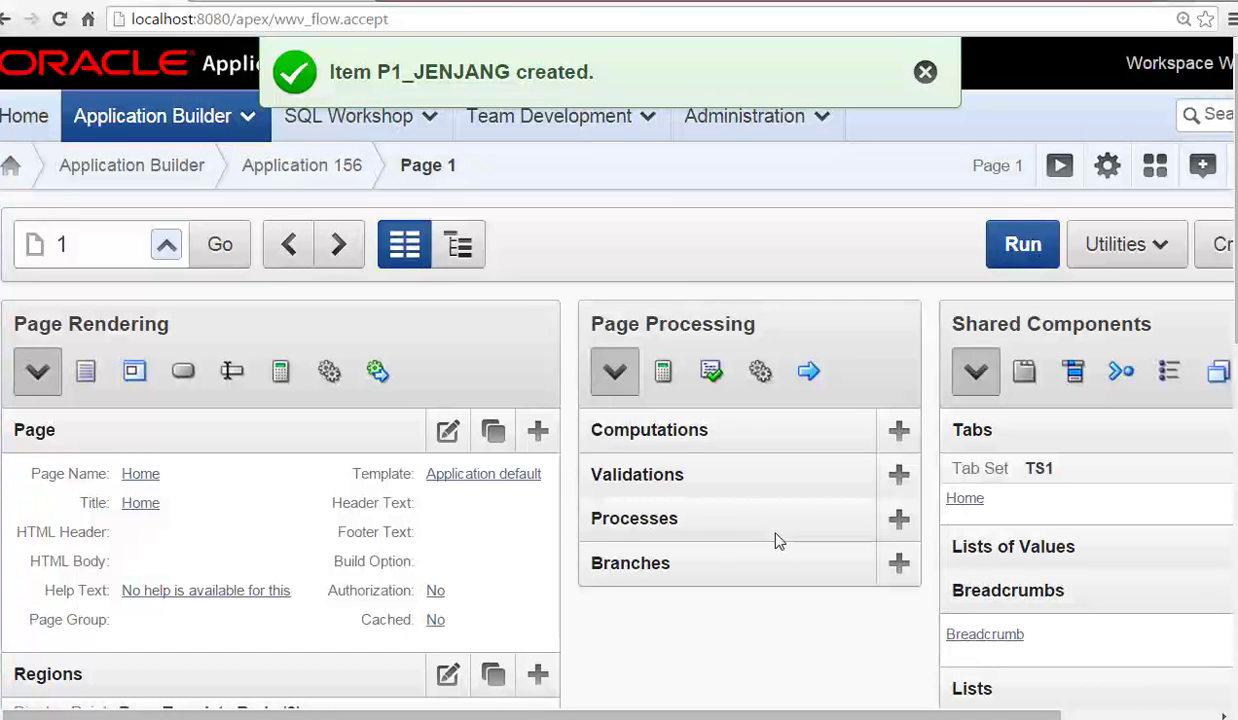
scroll(779, 541, "down", 5)
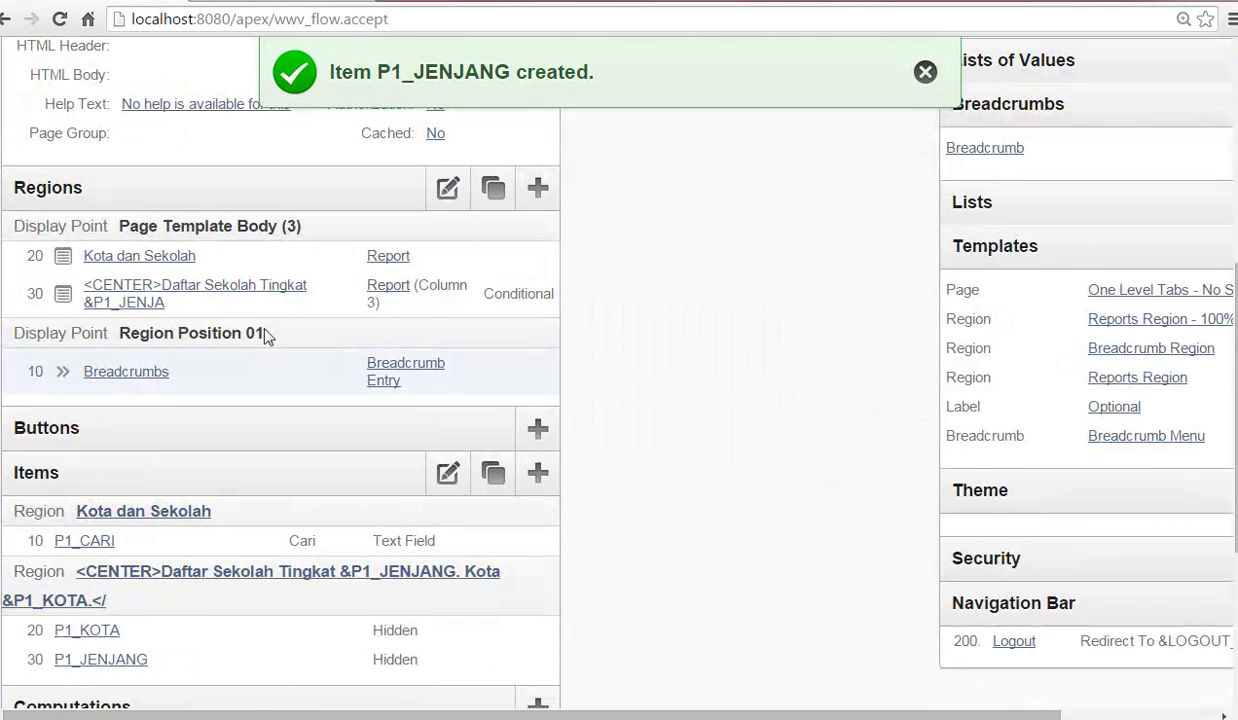
left_click(222, 296)
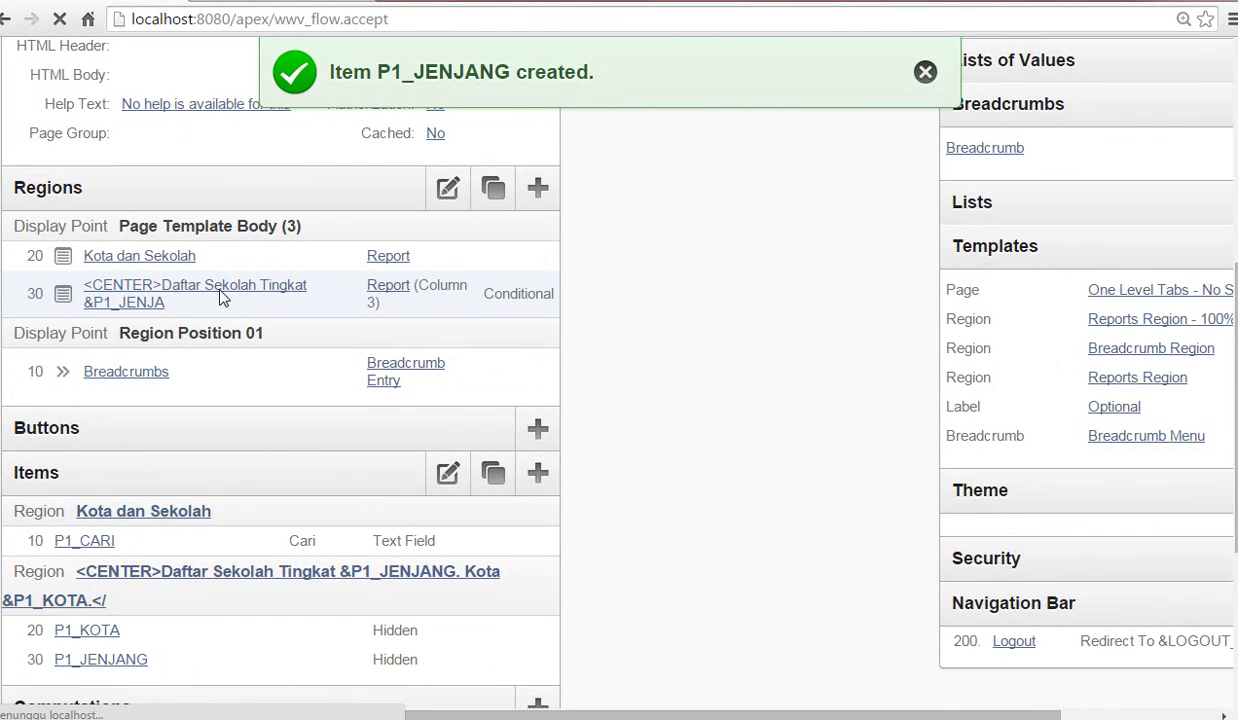
left_click(290, 228)
scroll(700, 465, "down", 1)
scroll(700, 465, "down", 1)
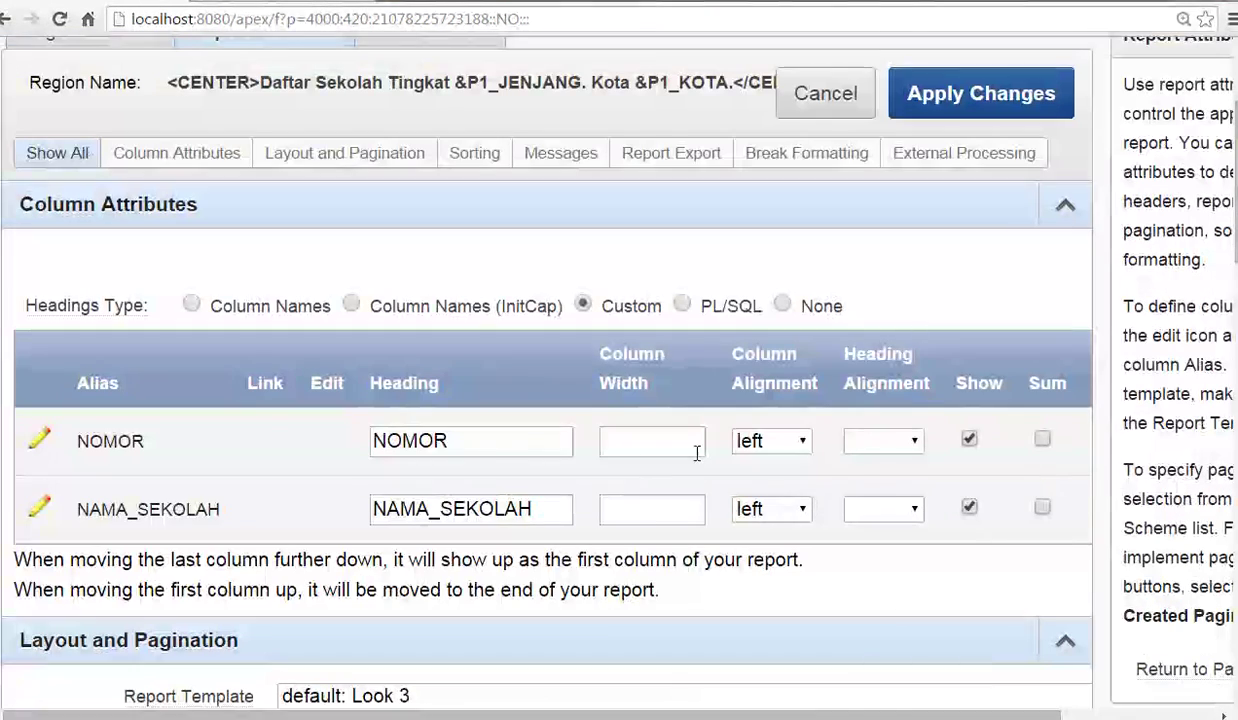
Clear the NOMOR column's heading and change the NAMA_SEKOLAH column's heading to NAMA SEKOLAH.
double_click(470, 441)
key("BackSpace")
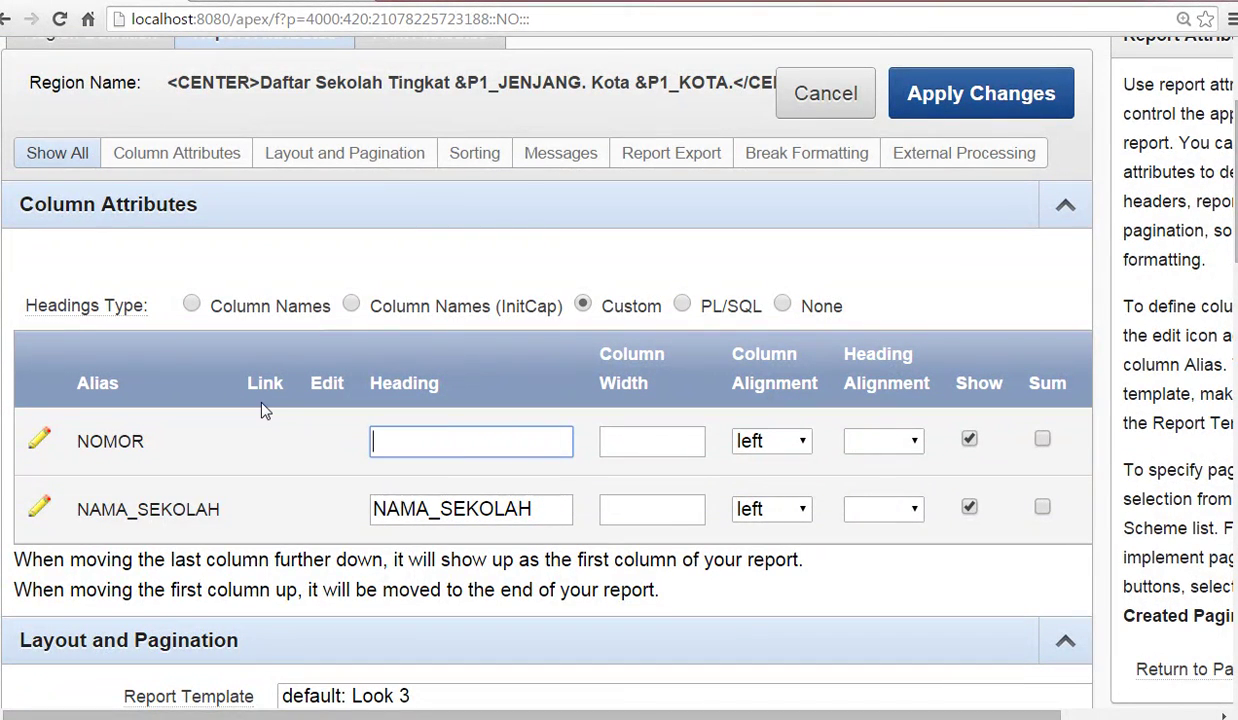
left_click(434, 509)
key("BackSpace")
Following the PDF module, set the NOMOR column's width to 30 and its column alignment to center.
key("alt+Tab")
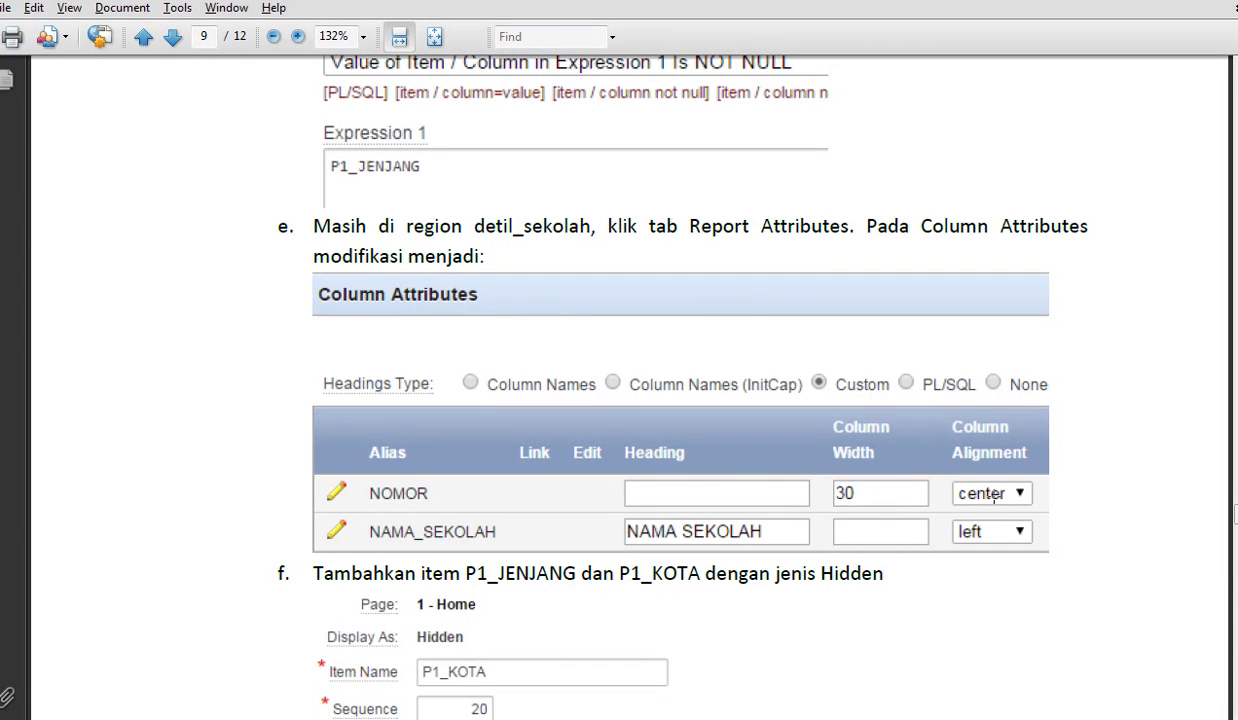
key("alt+Tab")
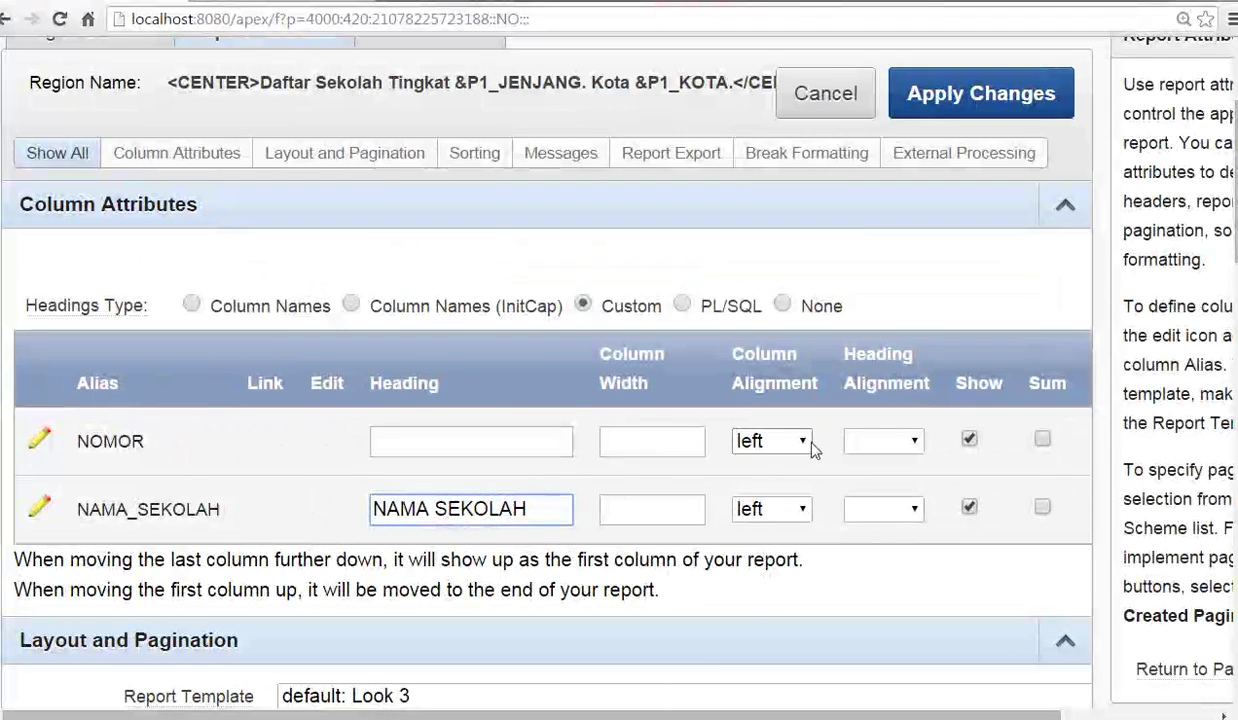
left_click(680, 441)
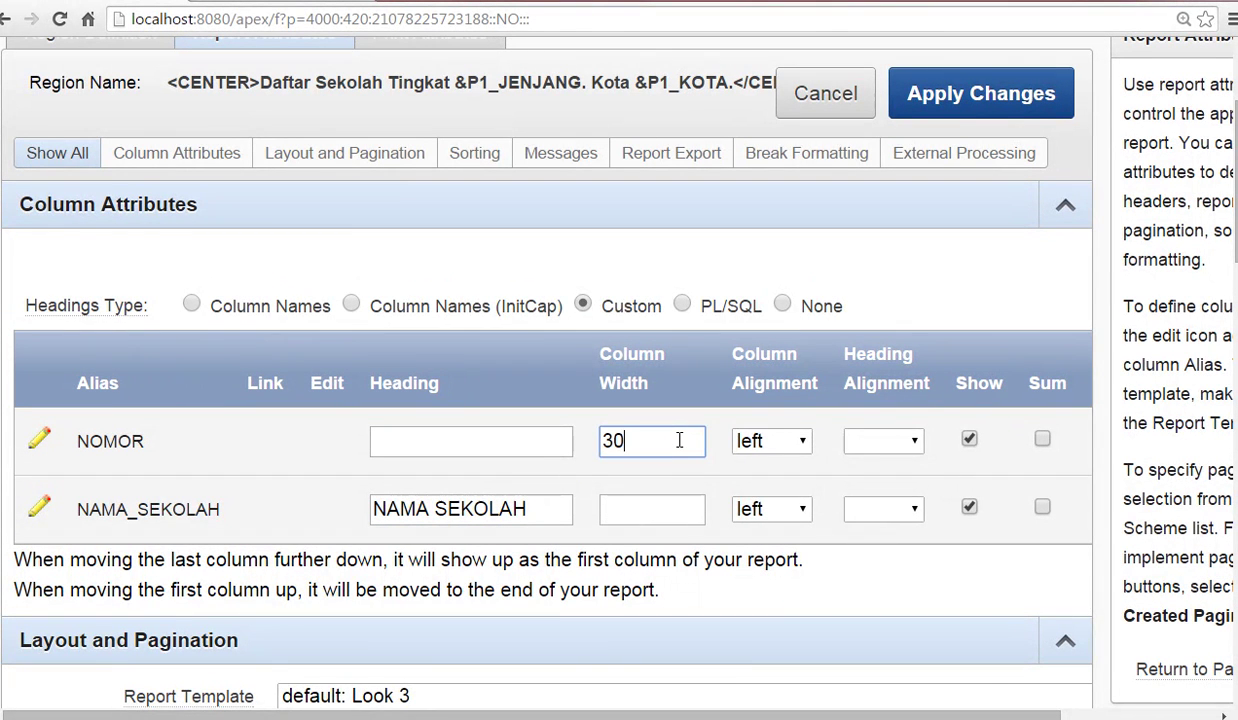
left_click(785, 441)
left_click(785, 485)
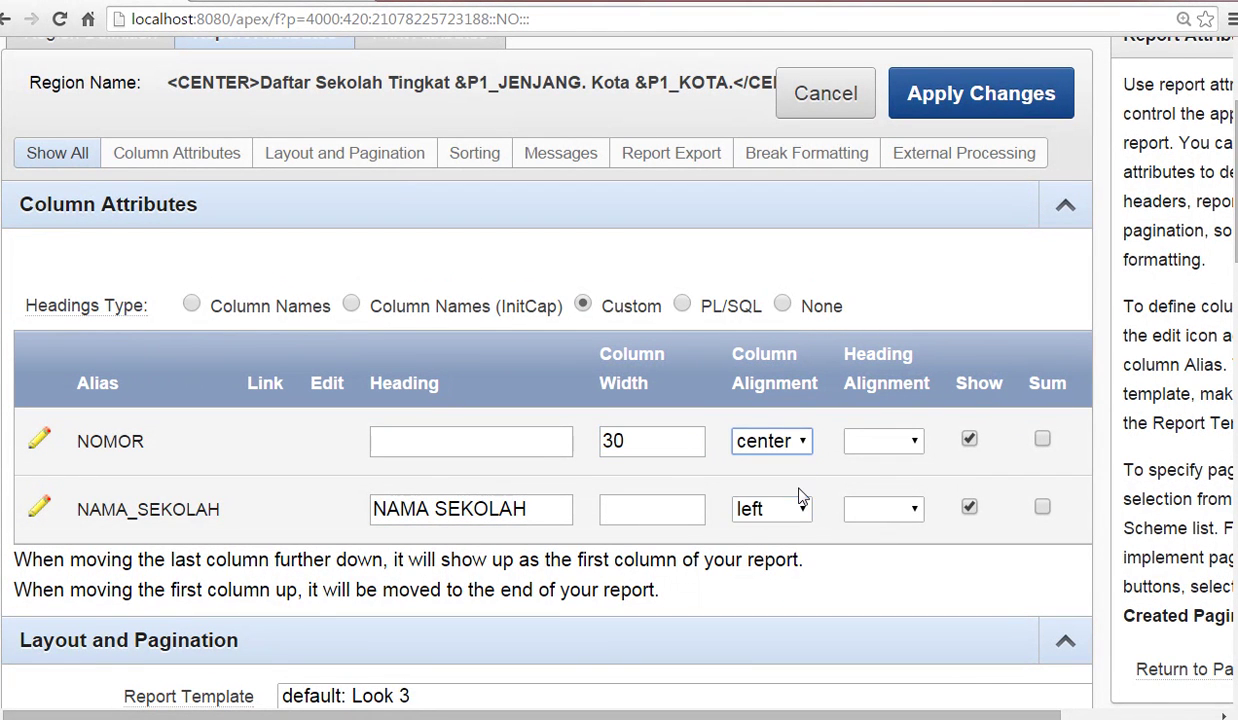
Read the PDF module up to the HTML region instructions and apply the report attribute changes in APEX.
key("alt+Tab")
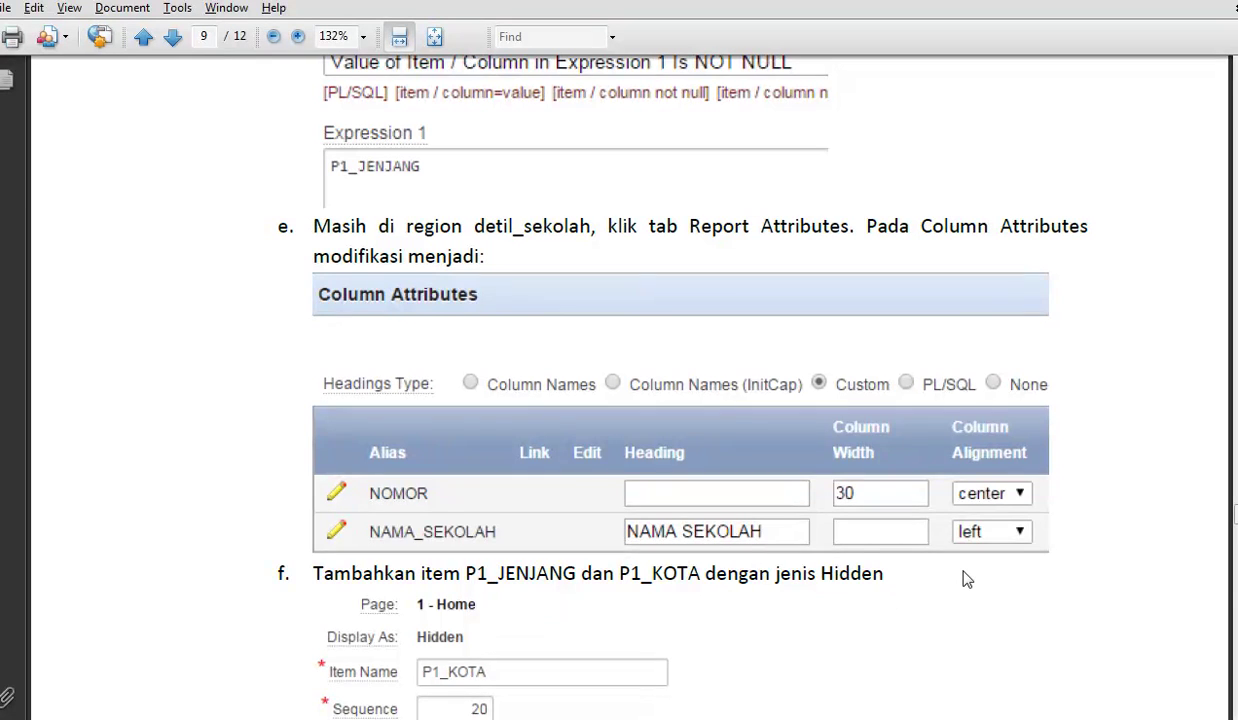
scroll(966, 588, "down", 4)
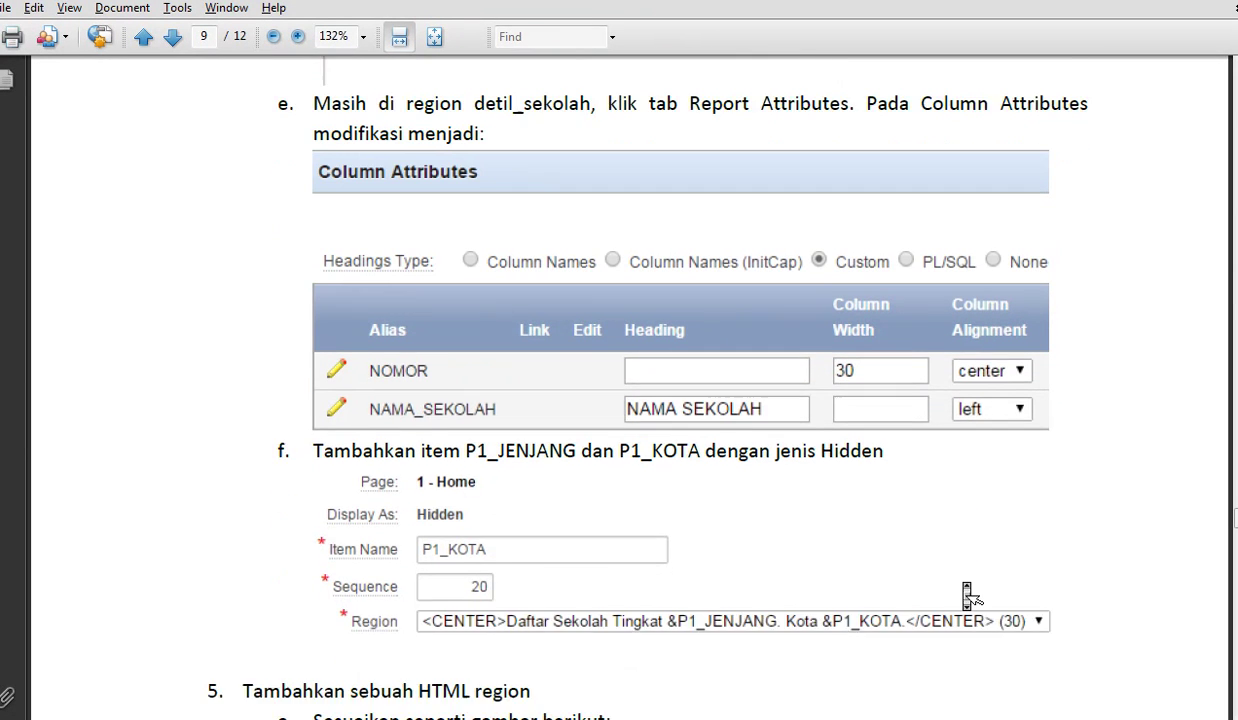
scroll(740, 405, "down", 5)
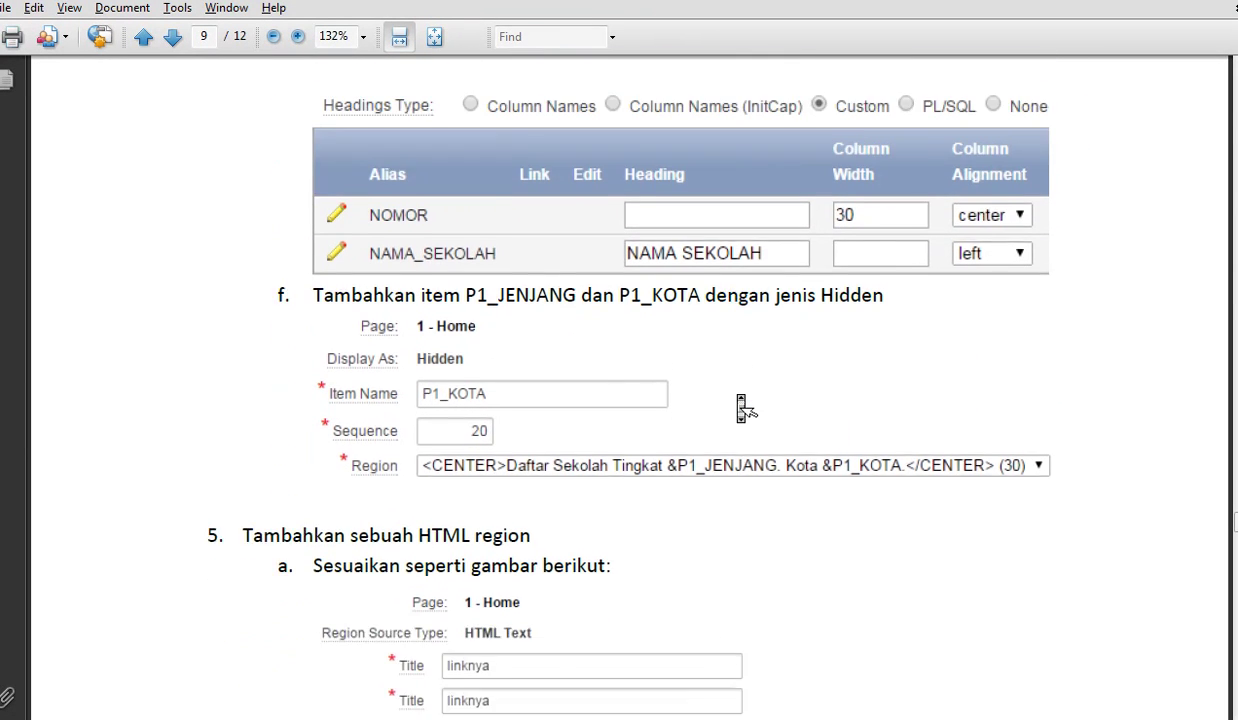
scroll(745, 408, "down", 3)
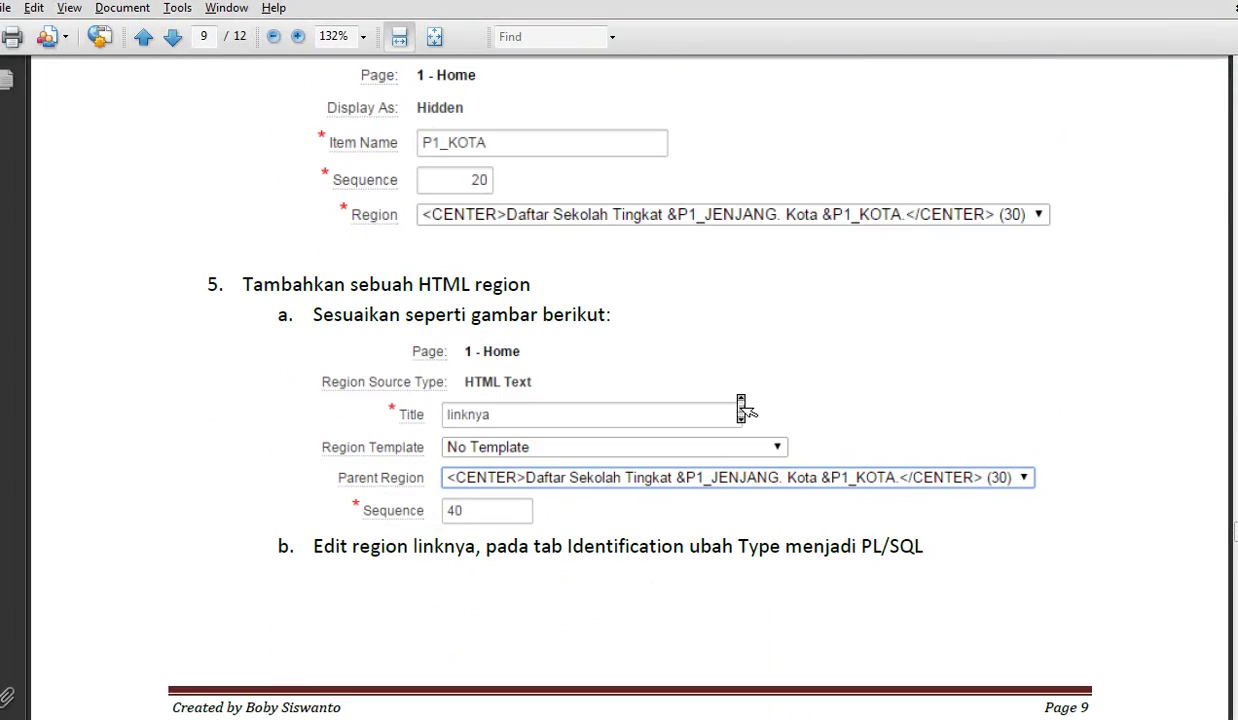
key("alt+Tab")
left_click(999, 100)
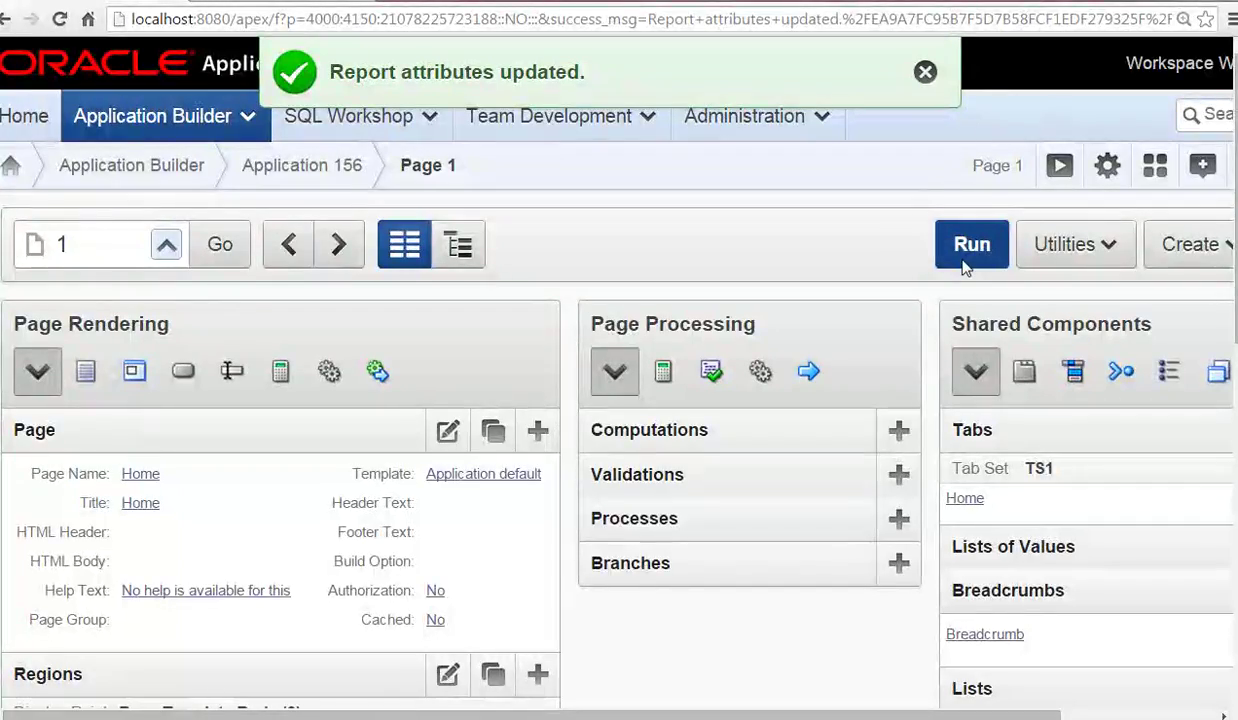
Run page 1 to examine the Kota dan Sekolah report's layout and compare it with the PDF module's instructions.
left_click(965, 260)
scroll(958, 300, "down", 3)
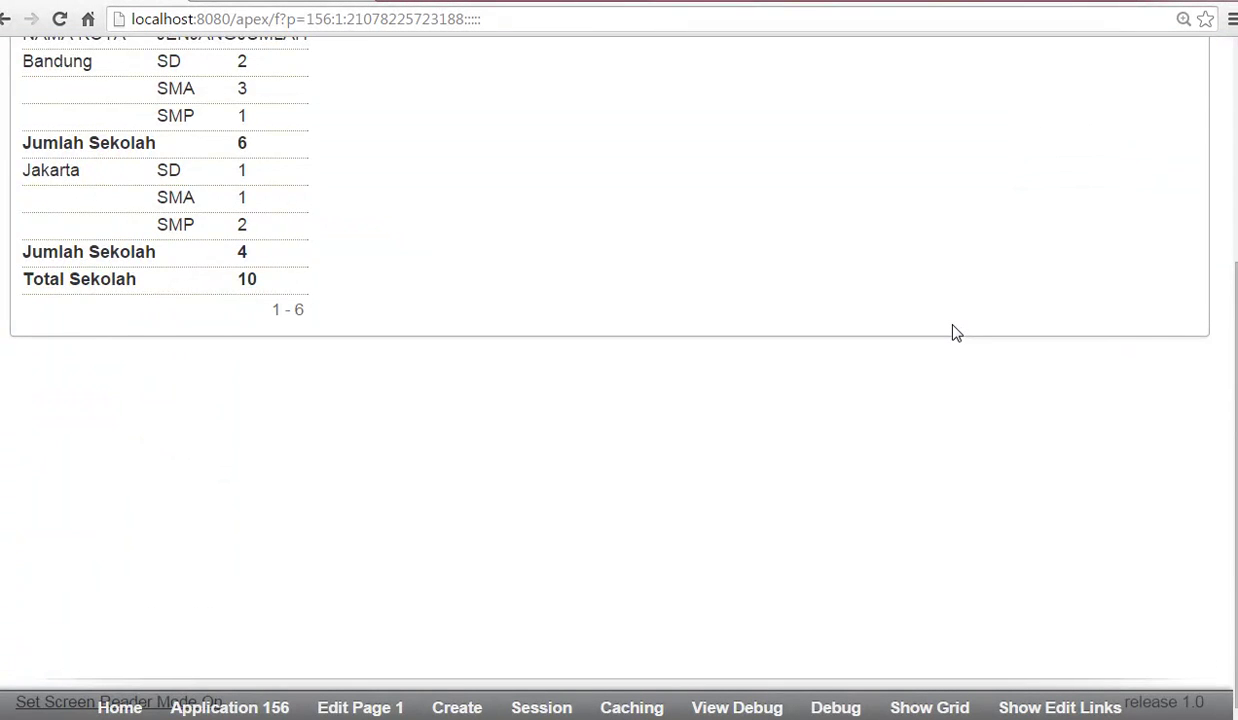
scroll(955, 332, "up", 3)
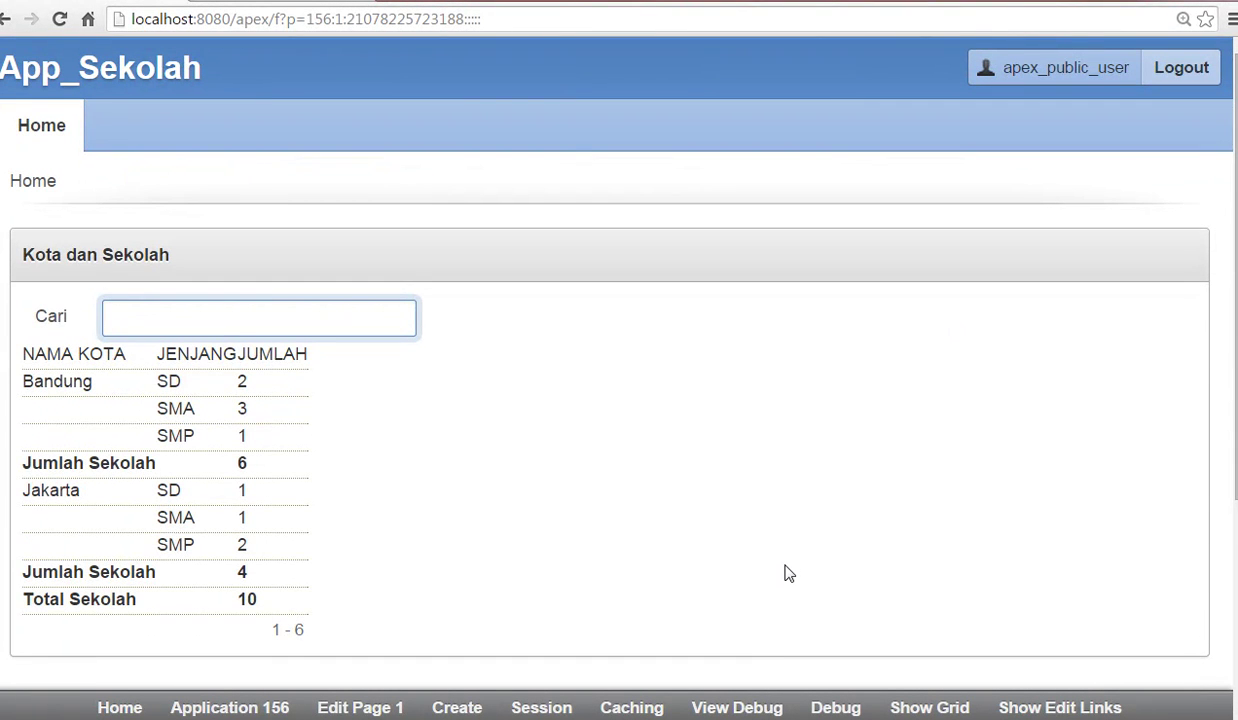
scroll(789, 582, "down", 3)
scroll(789, 582, "up", 3)
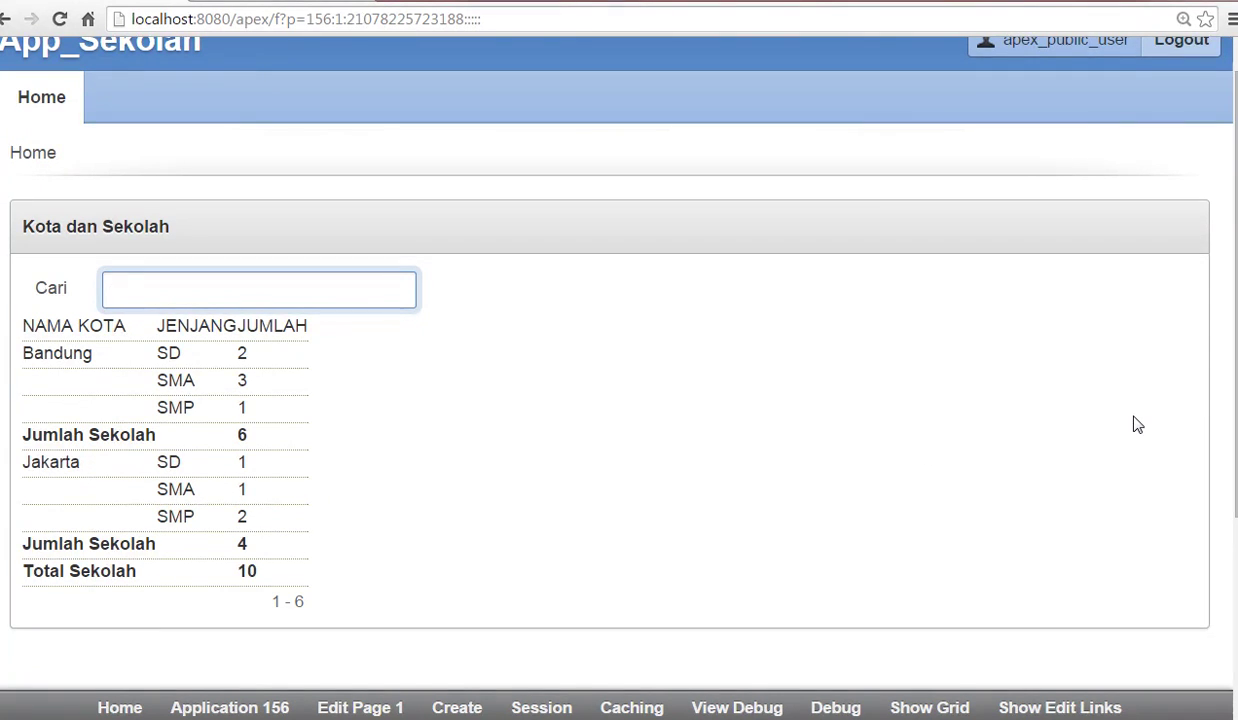
key("alt+Tab")
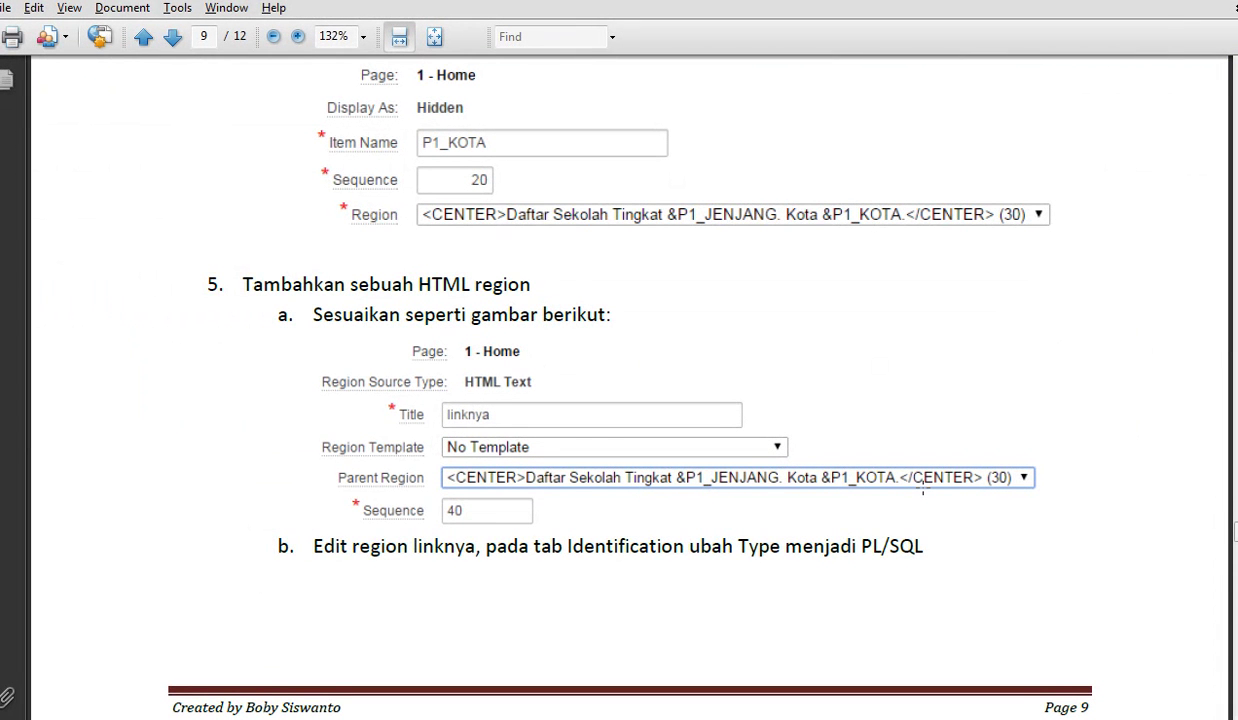
key("alt+Tab")
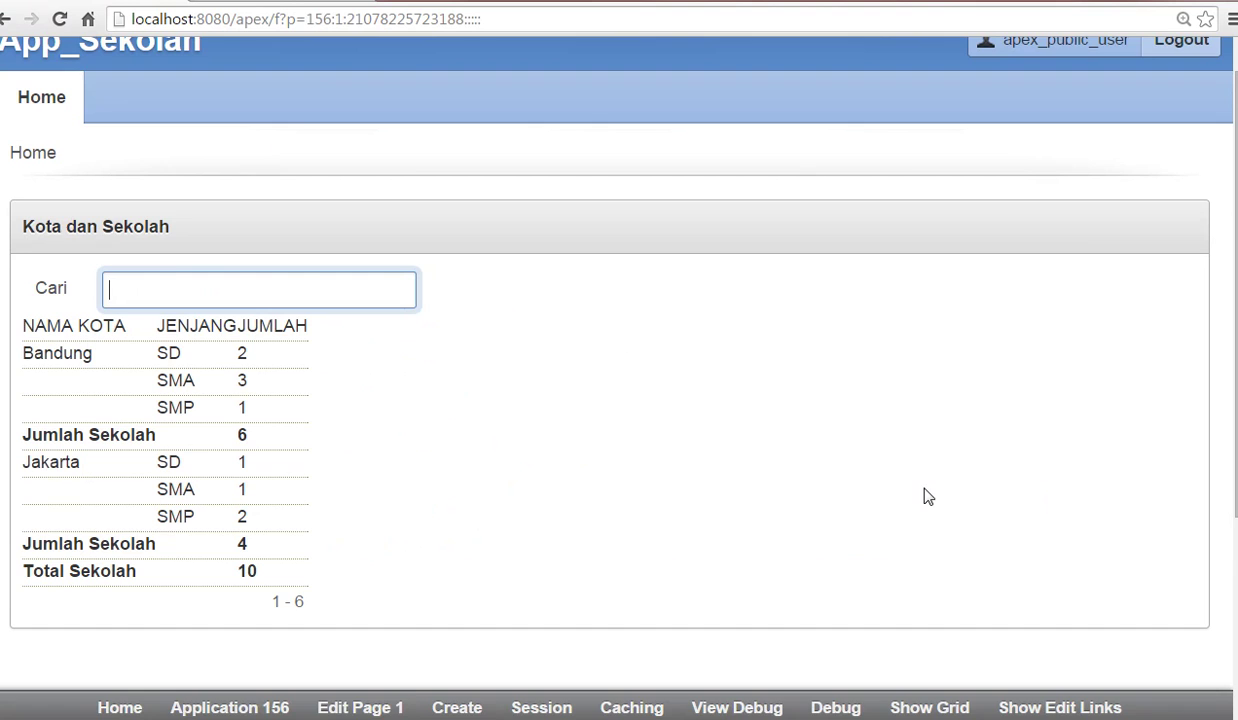
Edit page 1's Kota dan Sekolah region, set its grid layout column attributes to WIDTH="100%" and apply the changes.
left_click(362, 707)
scroll(564, 566, "down", 5)
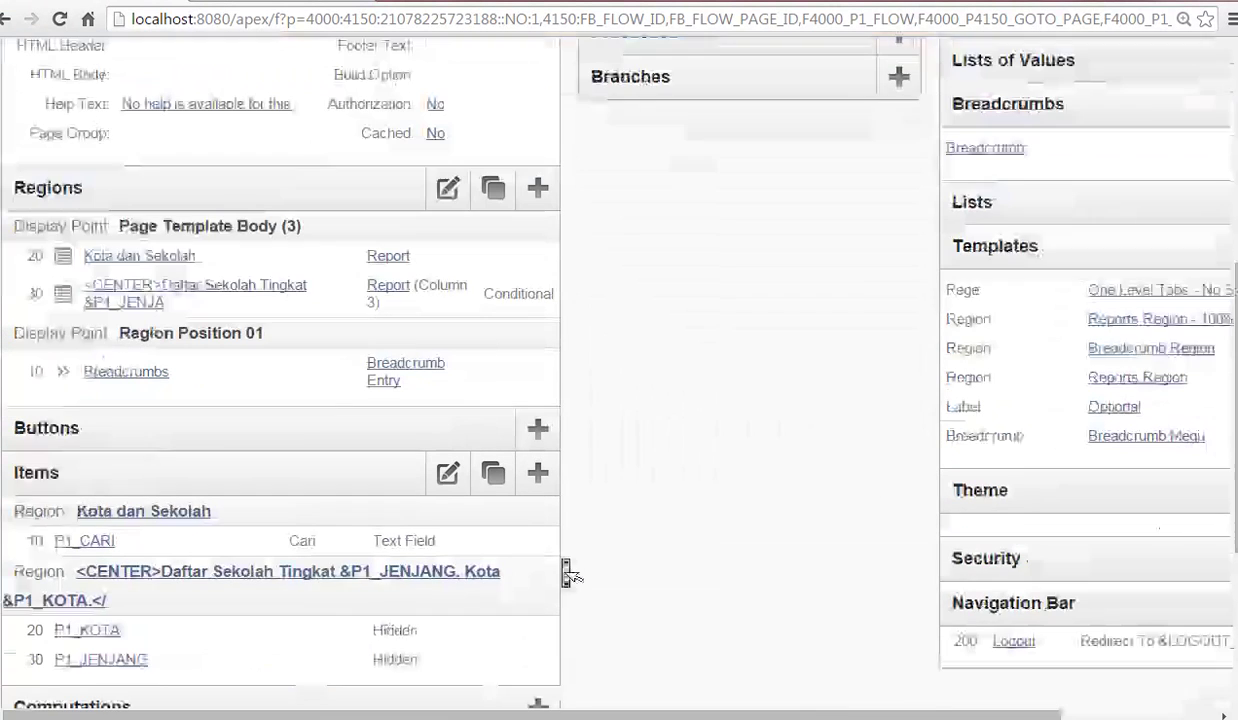
left_click(134, 257)
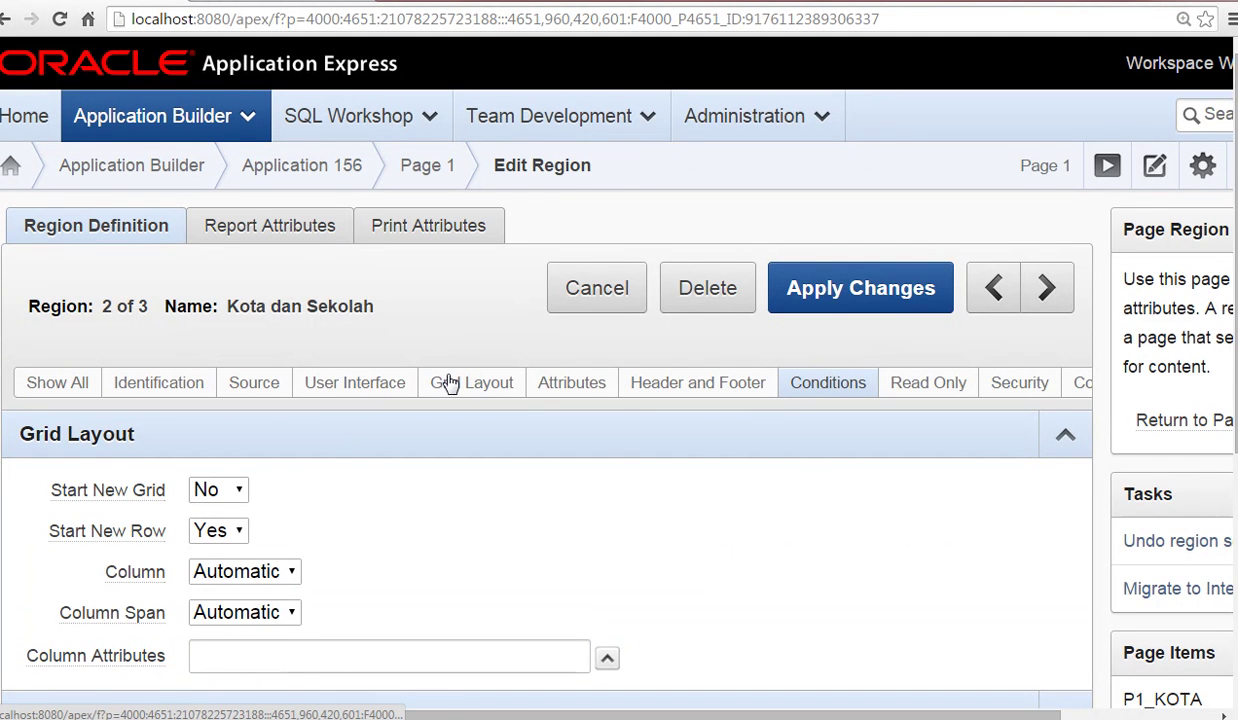
left_click(449, 383)
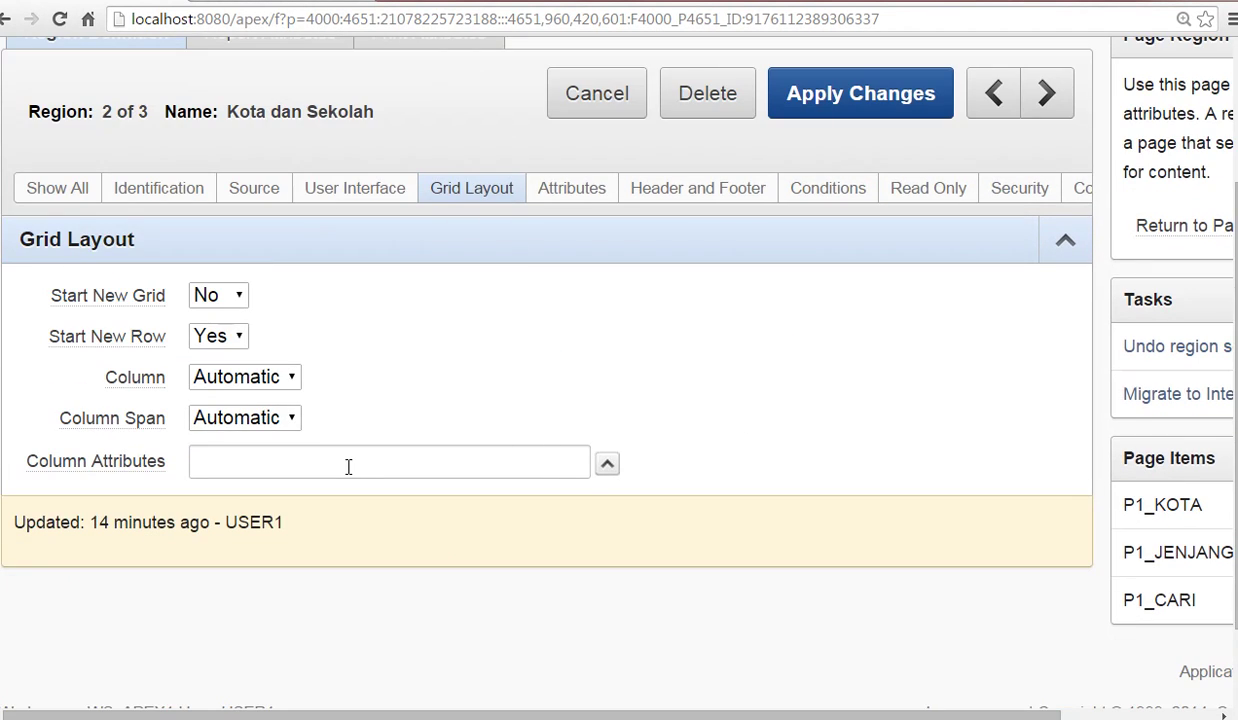
left_click(348, 466)
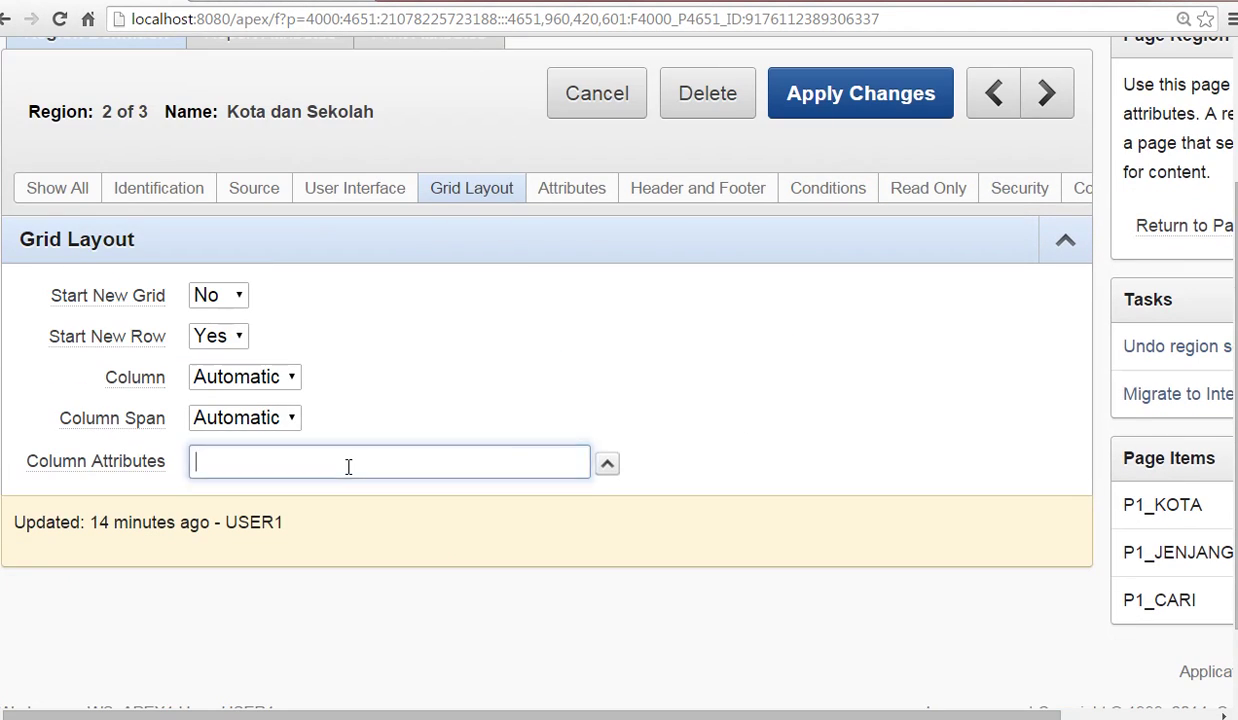
type("width=")
left_click(414, 514)
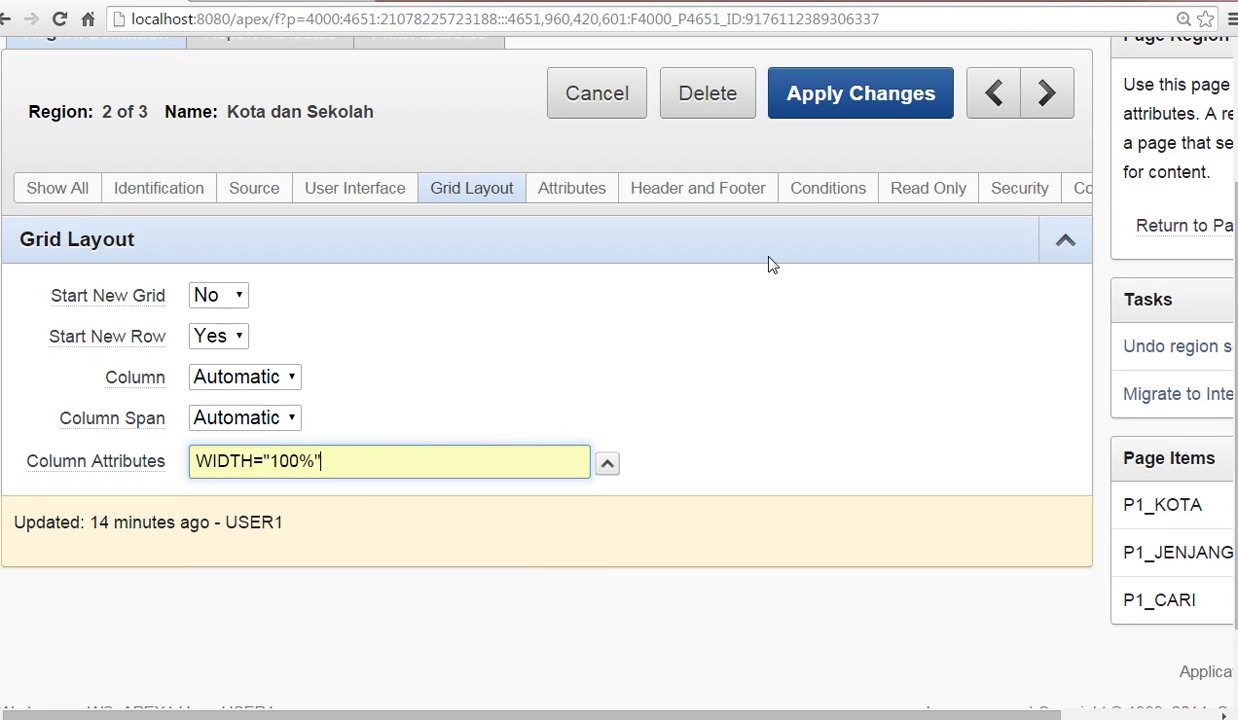
left_click(858, 85)
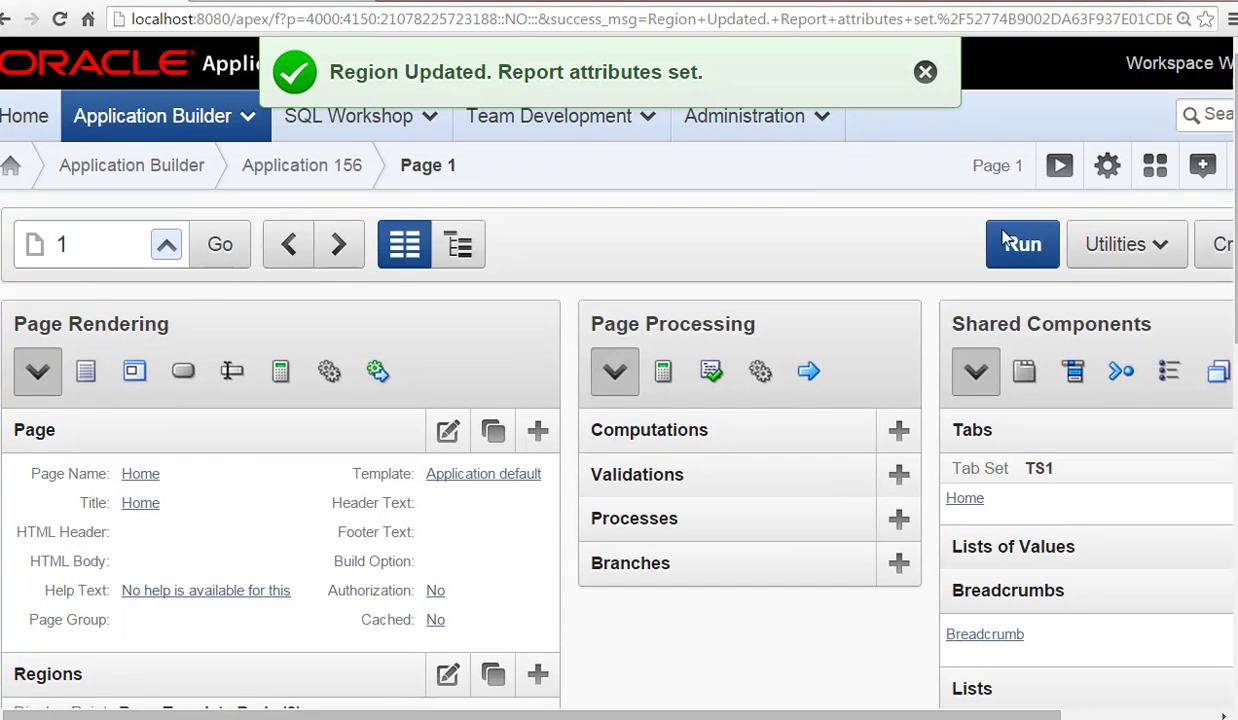
Run page 1 to check the Kota dan Sekolah region's width, and return to the page definition.
left_click(1007, 240)
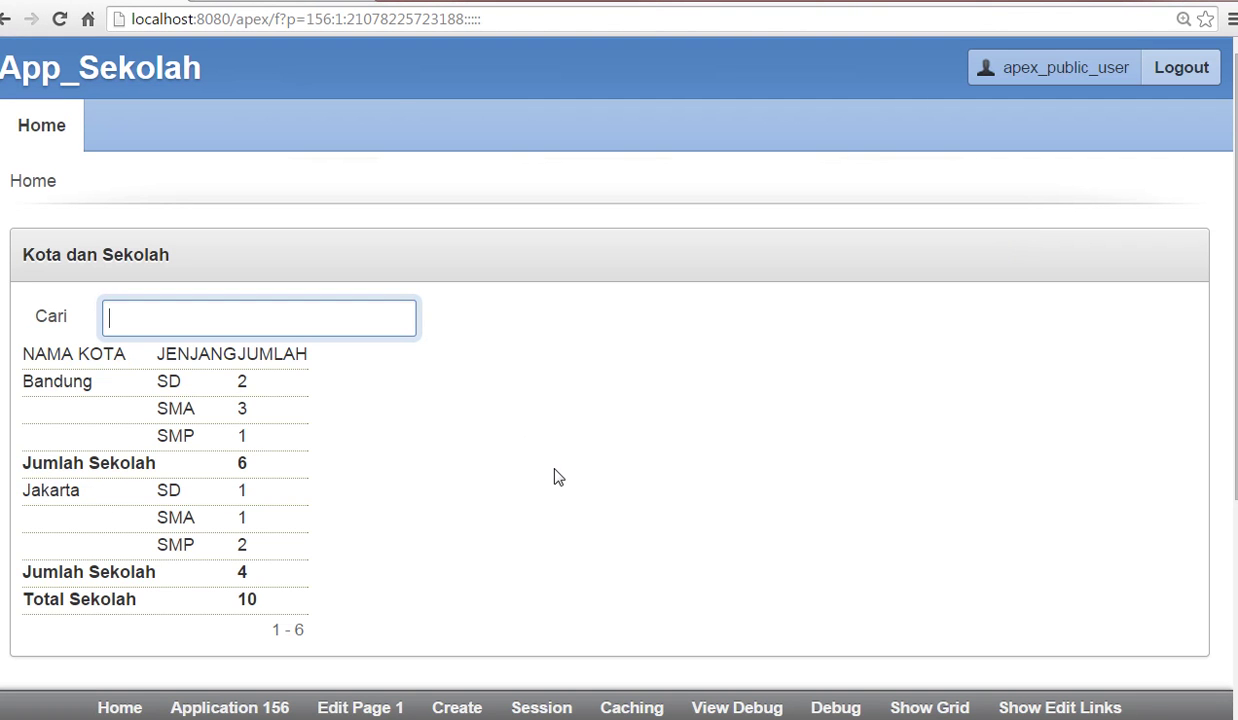
left_click(360, 707)
scroll(863, 454, "down", 6)
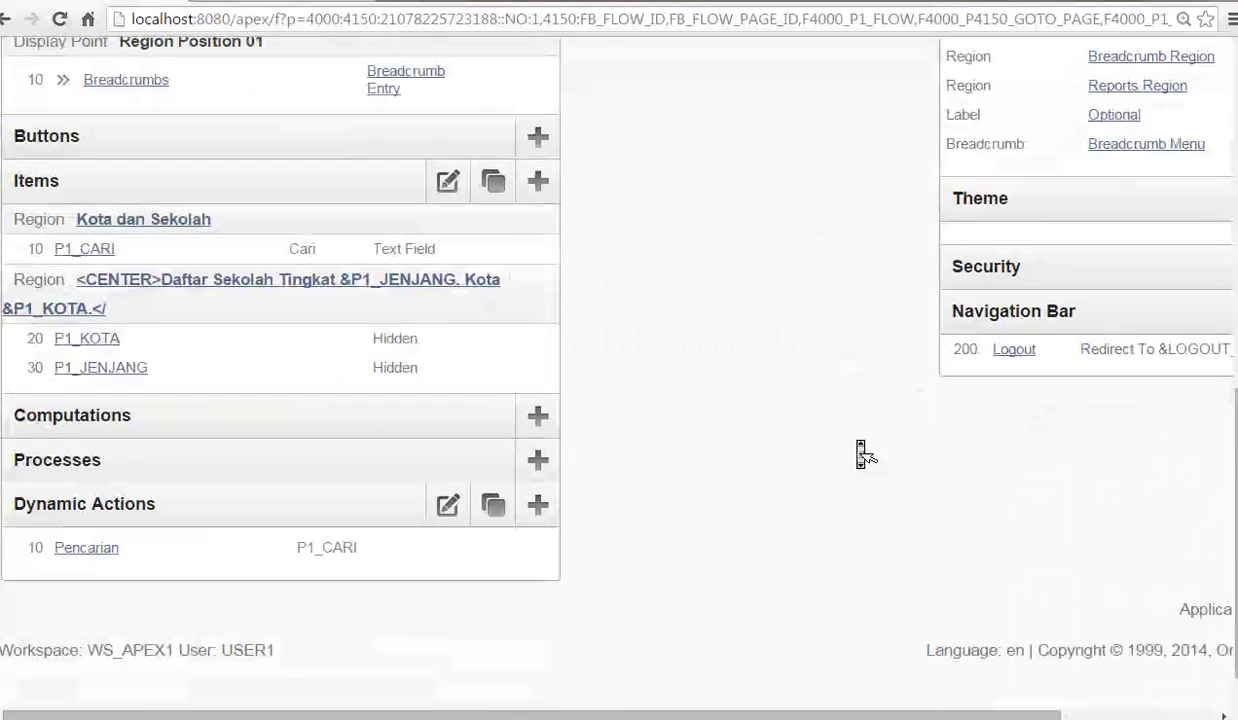
scroll(705, 330, "up", 3)
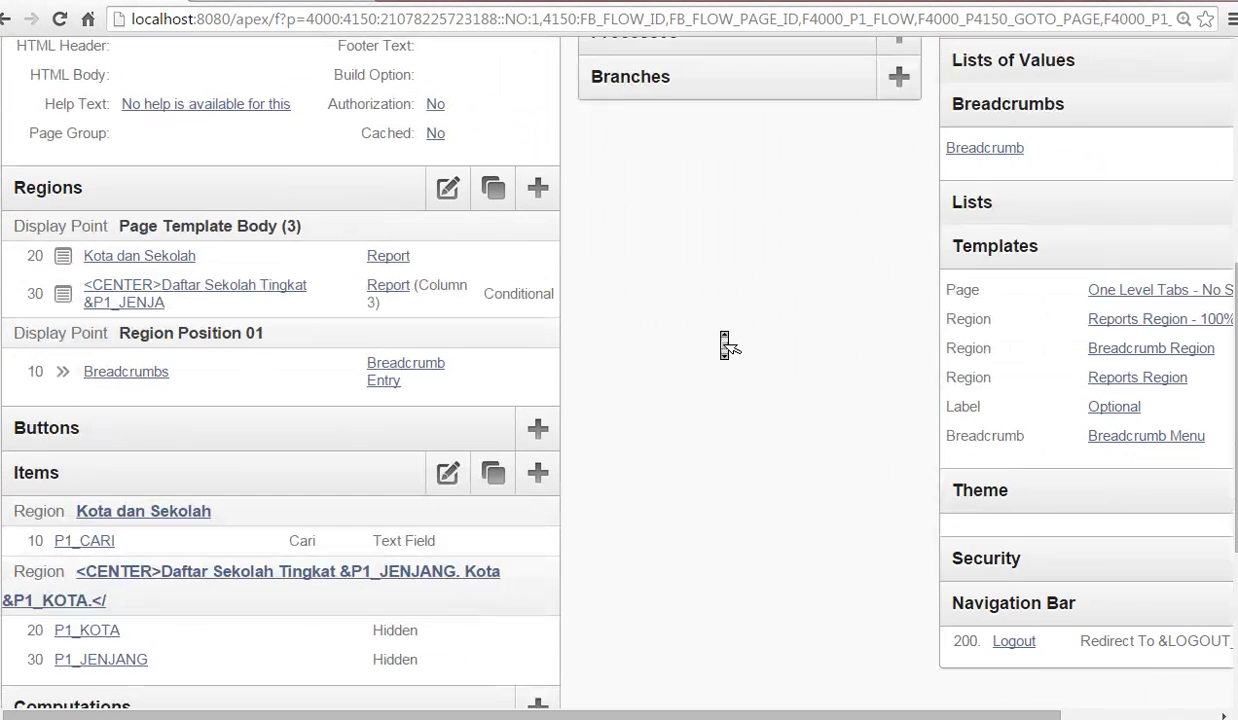
Reopen the Kota dan Sekolah region and clear its grid layout column attributes.
left_click(180, 263)
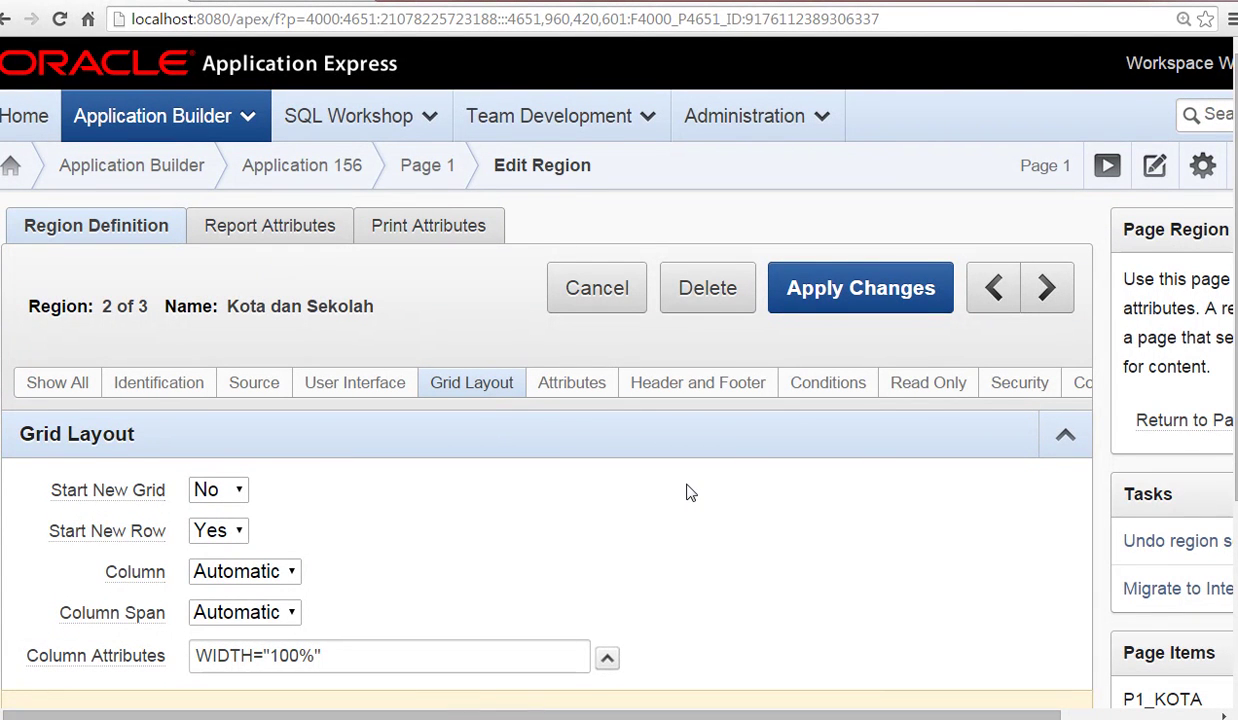
left_click_drag(340, 652, 140, 652)
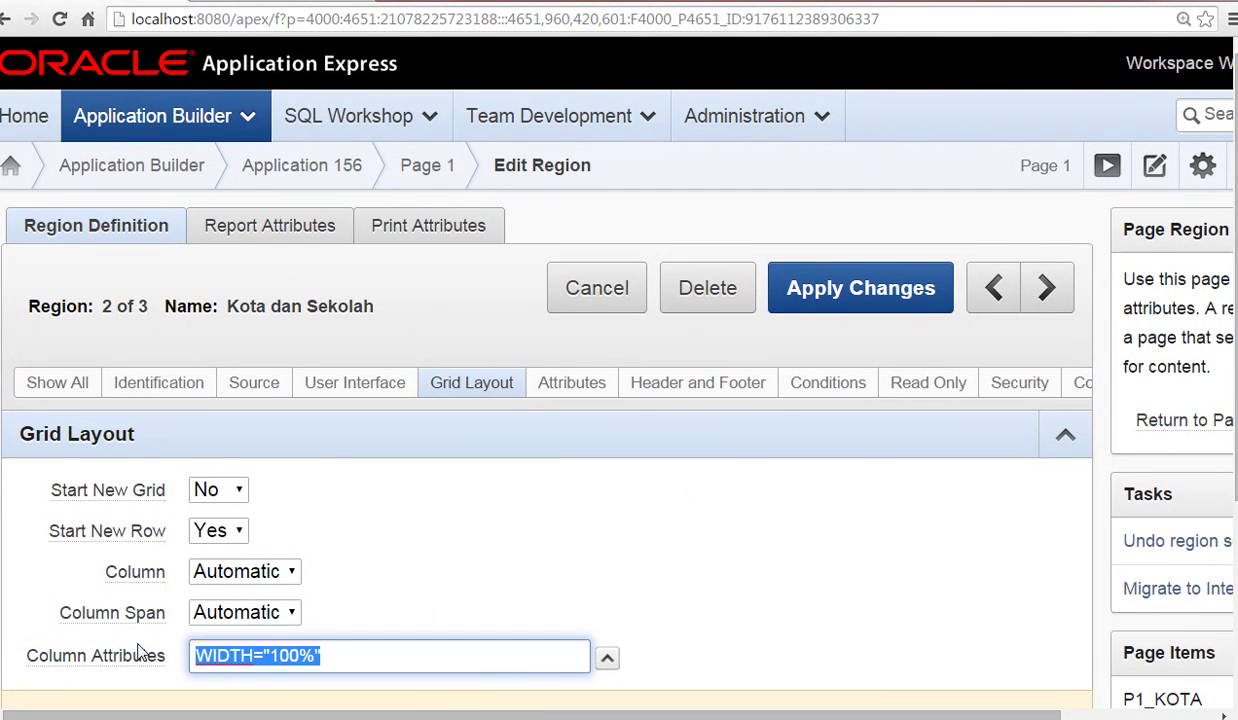
key("BackSpace")
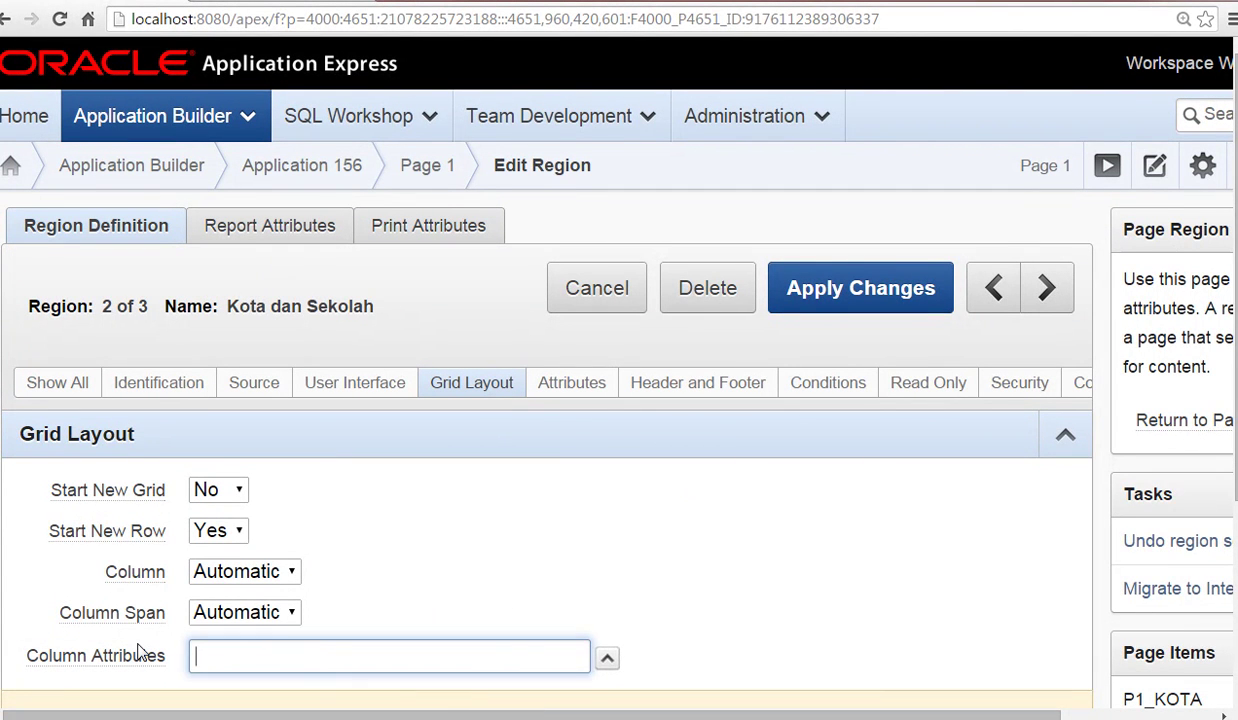
Review the Kota dan Sekolah region's user interface, identification, attributes and grid layout settings, and apply the region's changes.
left_click(366, 396)
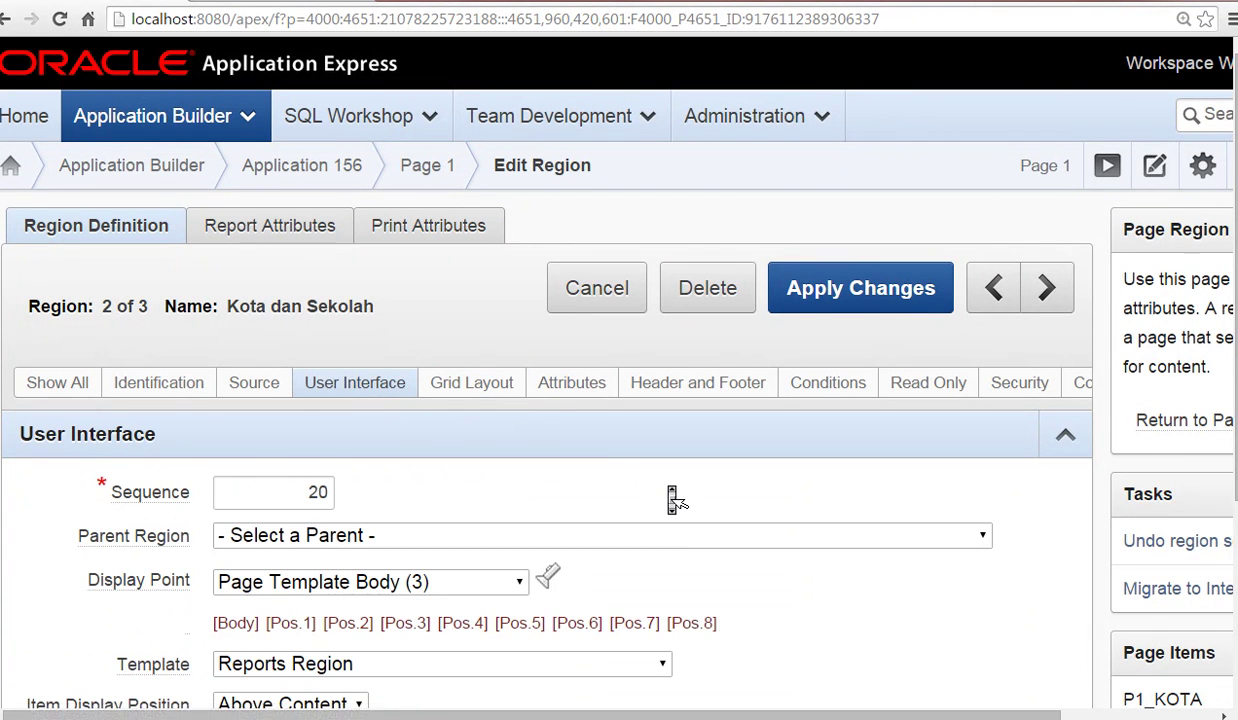
scroll(670, 496, "down", 3)
scroll(672, 497, "up", 1)
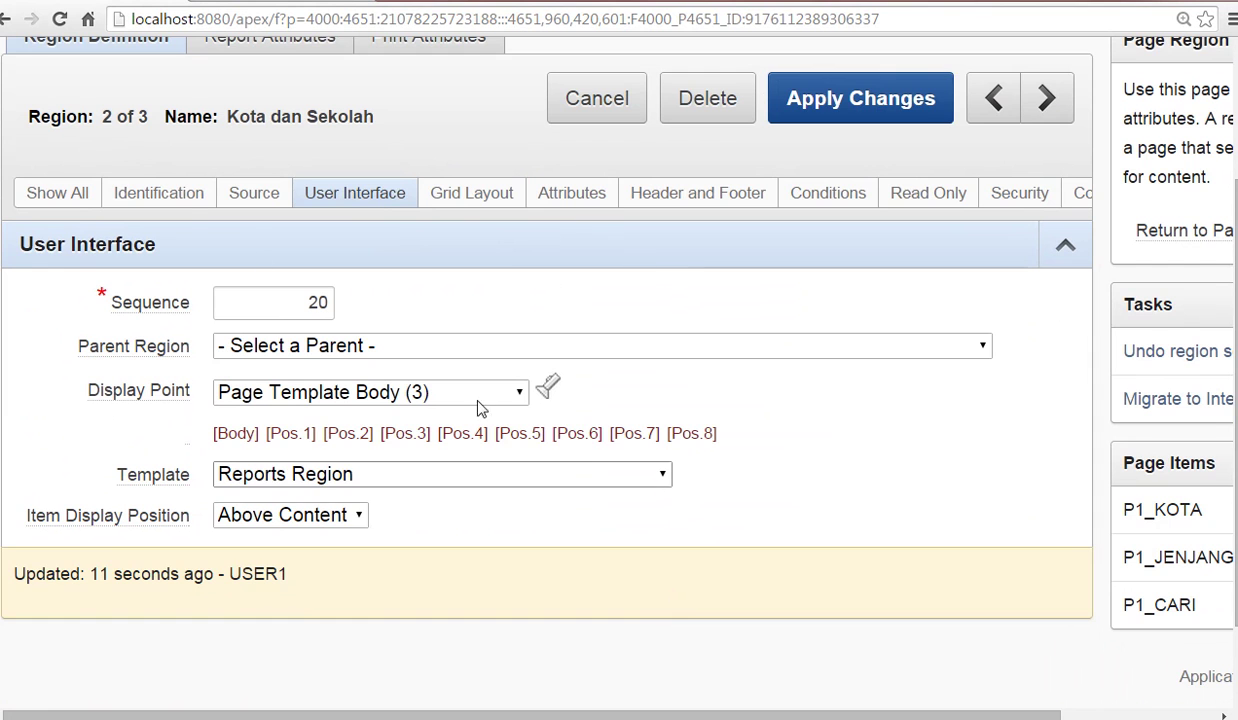
left_click(250, 196)
left_click(170, 200)
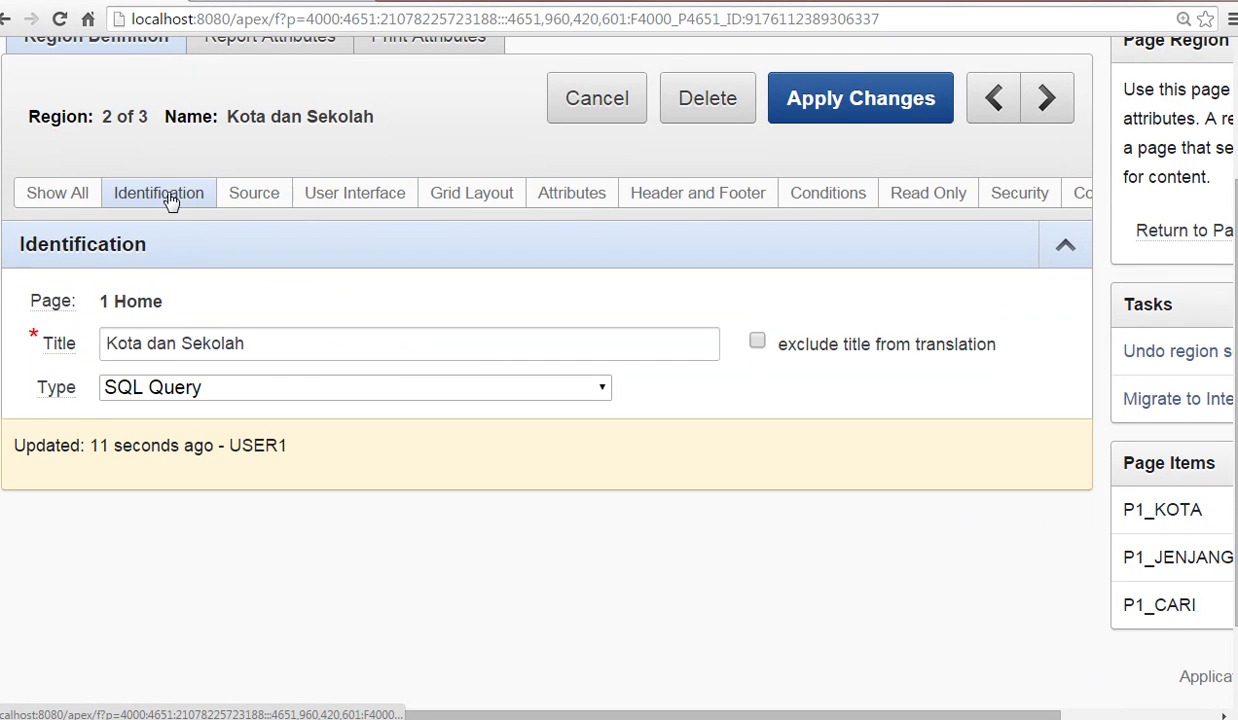
left_click(565, 200)
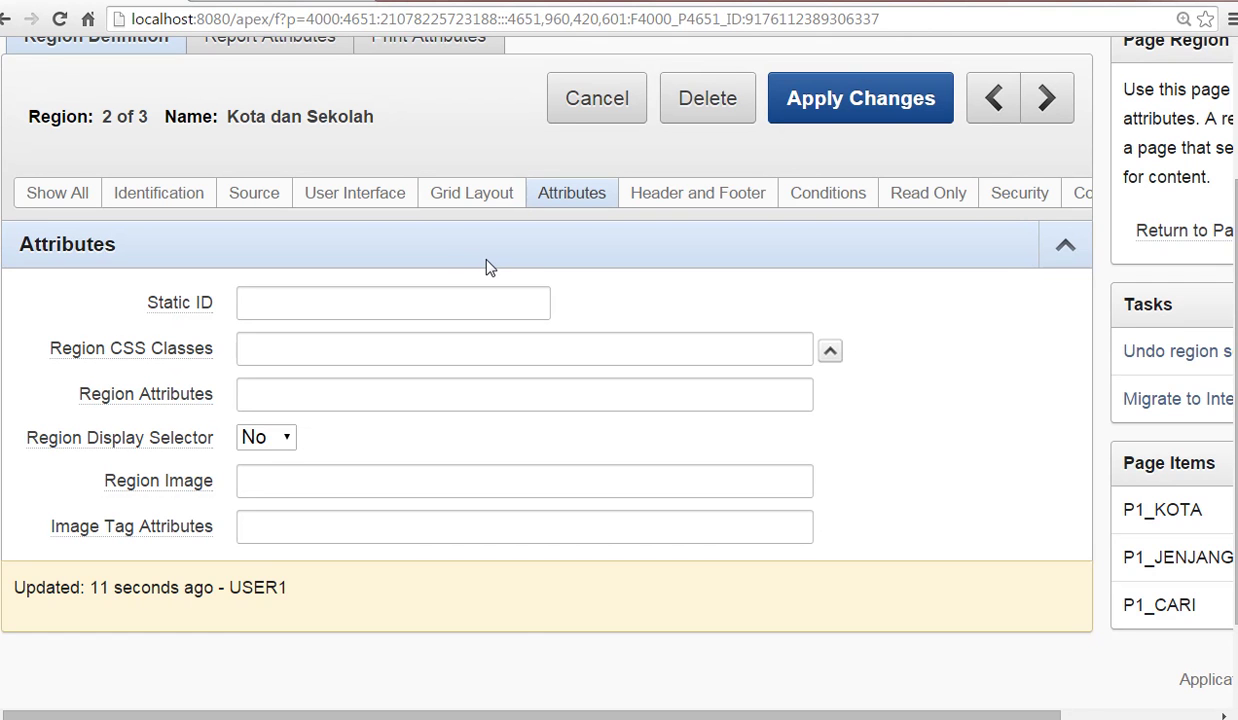
left_click(450, 193)
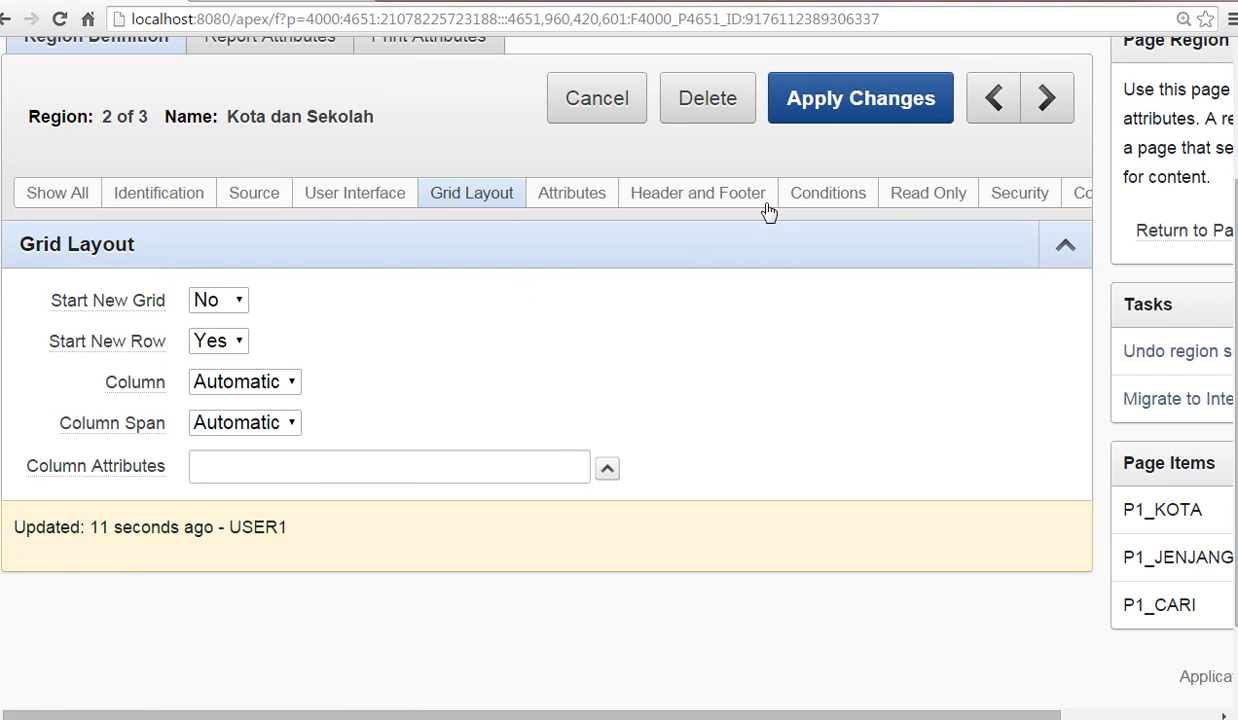
left_click(848, 110)
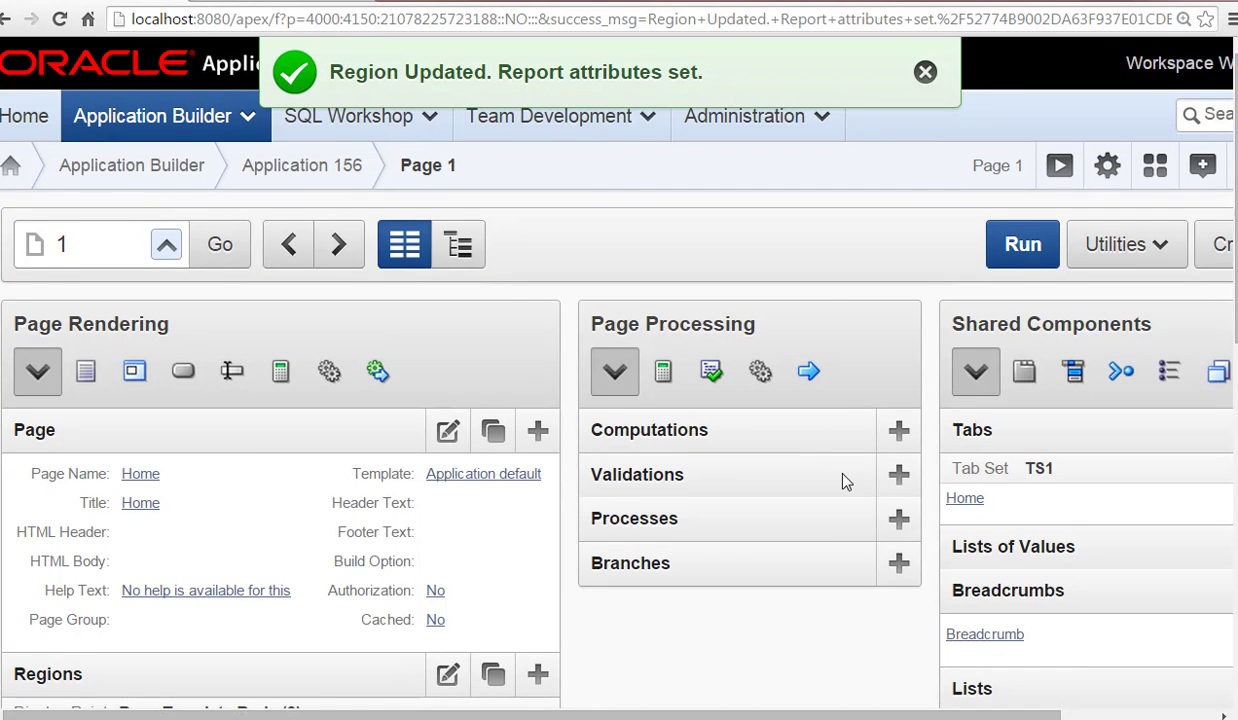
Consult step 5 of the PDF module and start creating an HTML region on page 1.
key("alt+Tab")
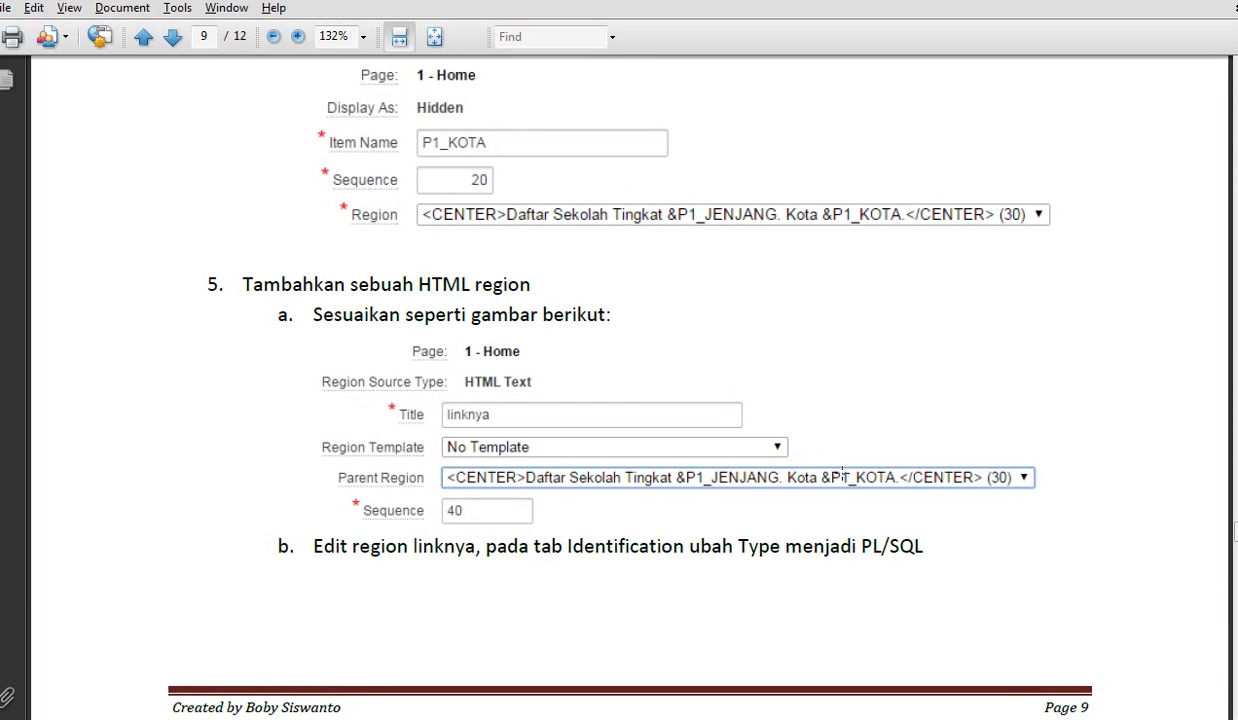
scroll(845, 480, "down", 3)
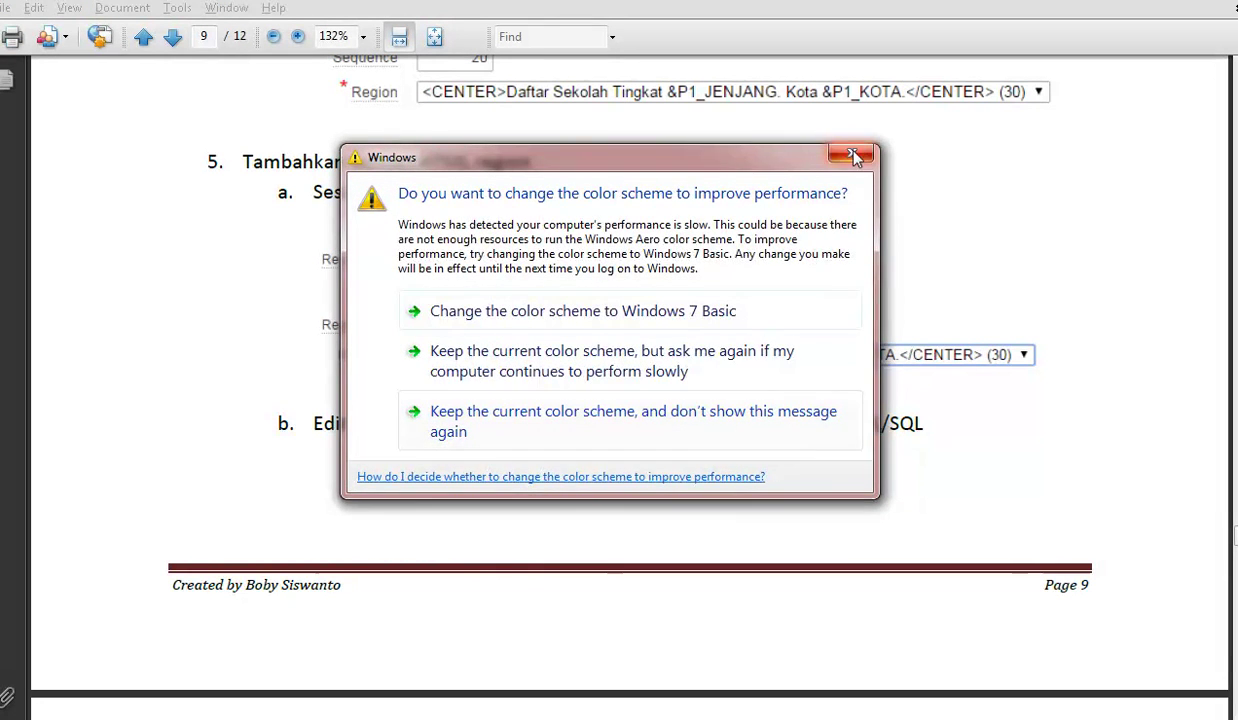
left_click(855, 157)
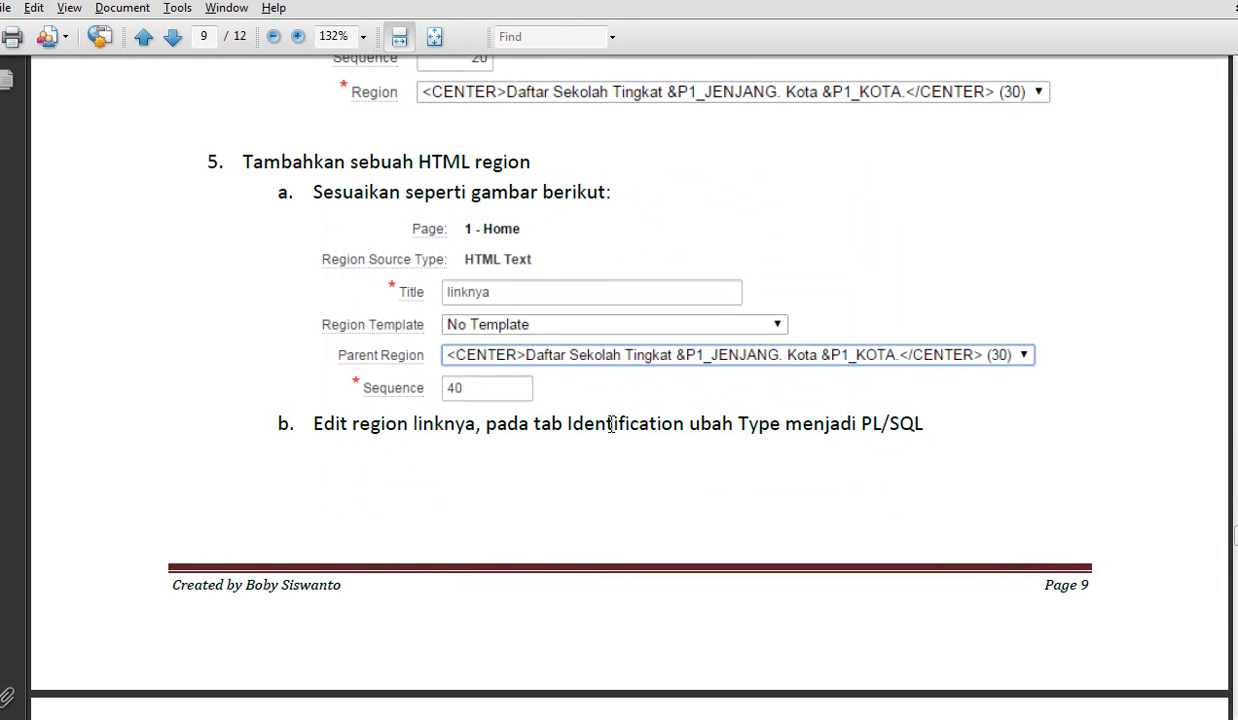
scroll(993, 427, "down", 2)
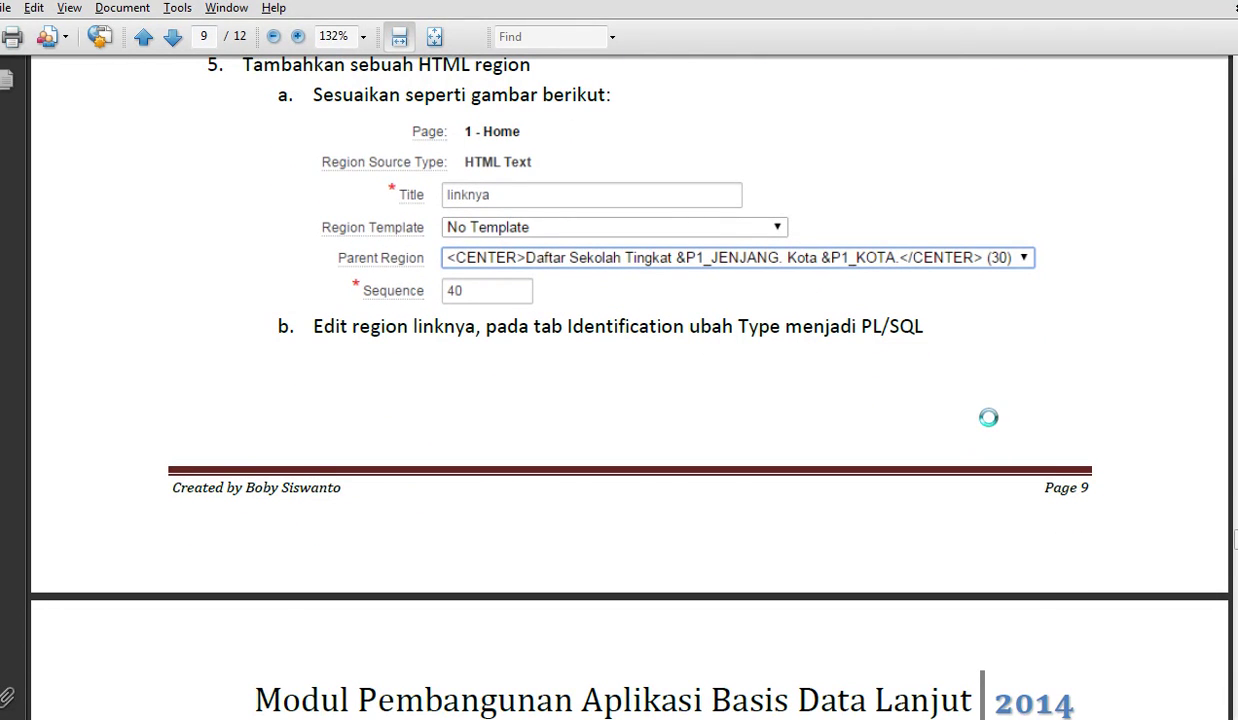
key("alt+Tab")
scroll(771, 600, "down", 2)
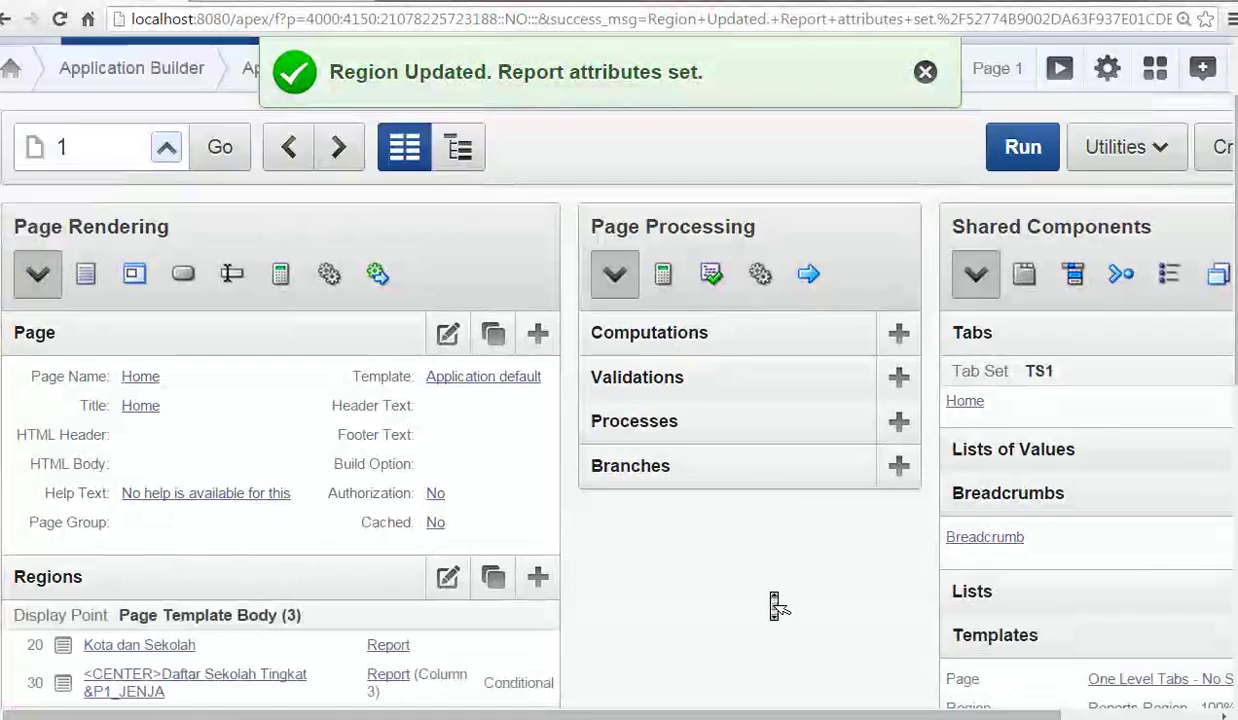
left_click(538, 480)
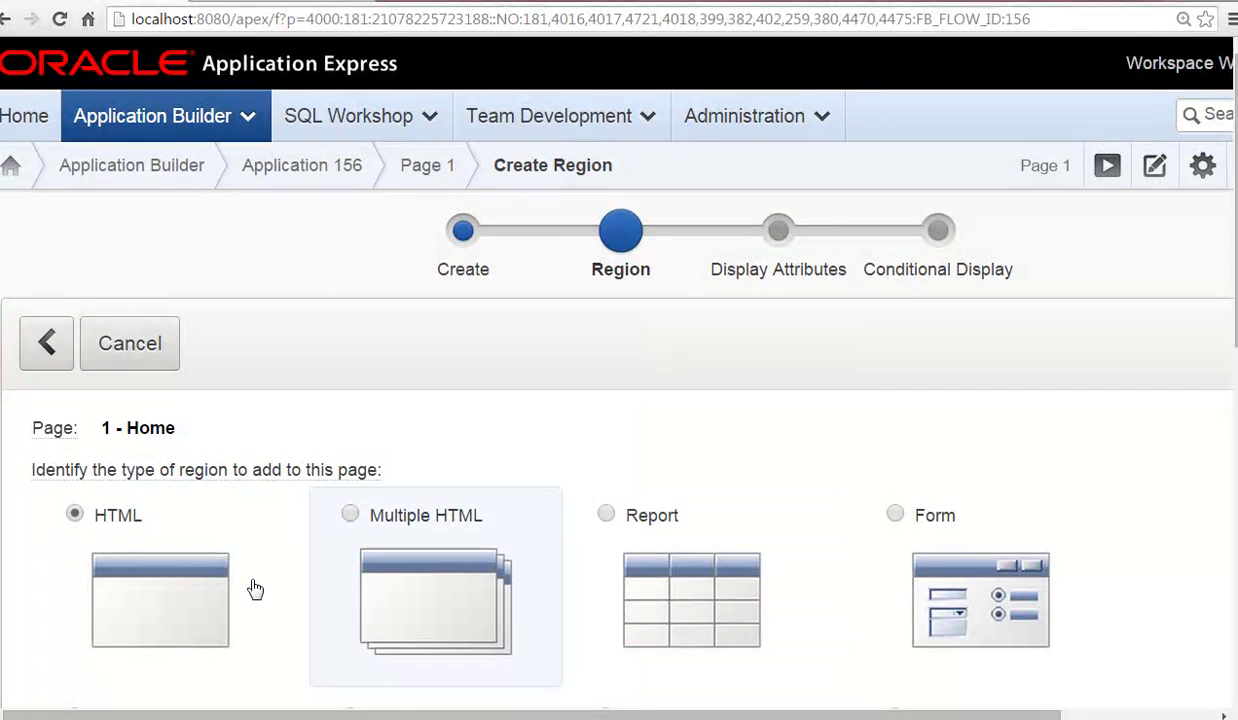
left_click(183, 585)
left_click(173, 588)
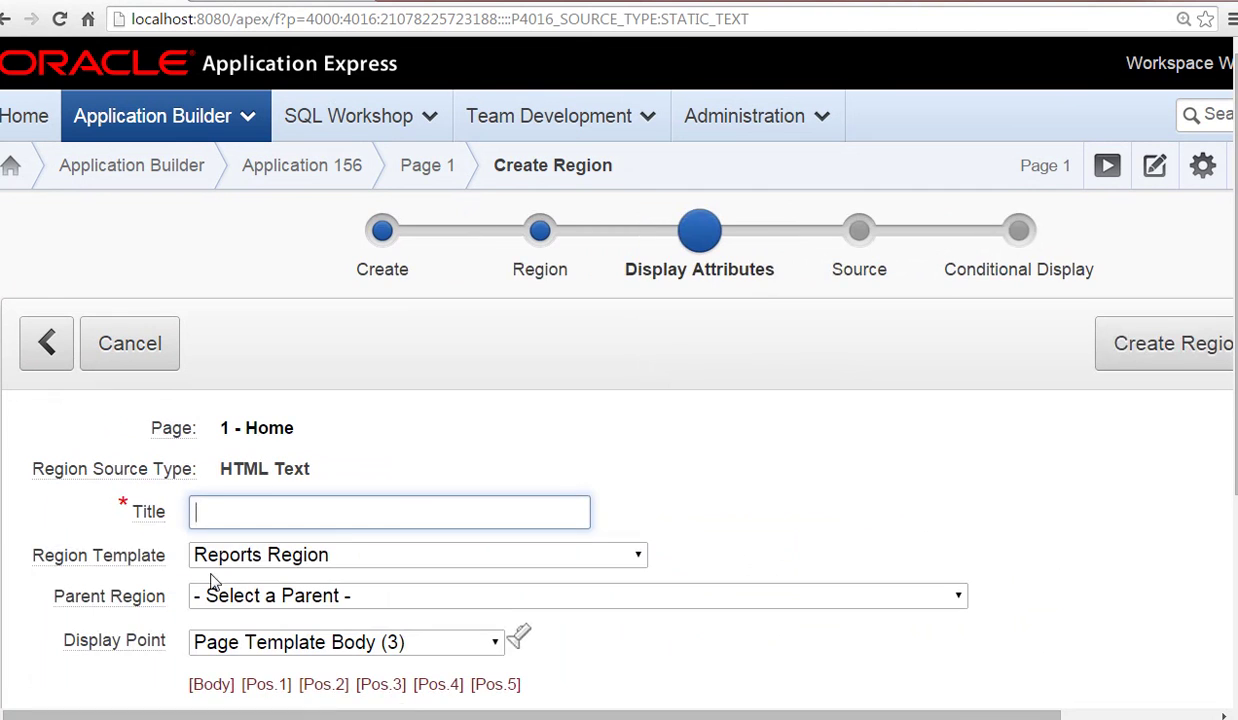
Title the new HTML region linknya, choose the Daftar Sekolah Tingkat region (30) as its parent, and continue to the region source.
key("alt+Tab")
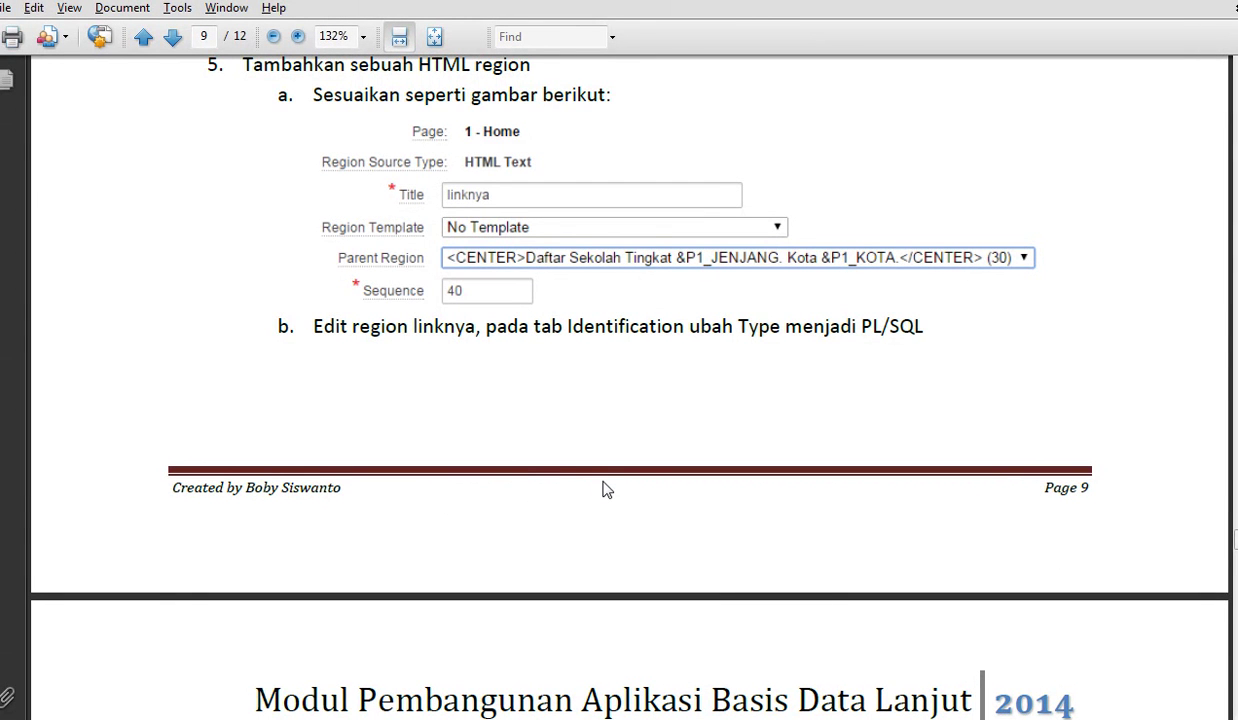
key("alt+Tab")
type("l")
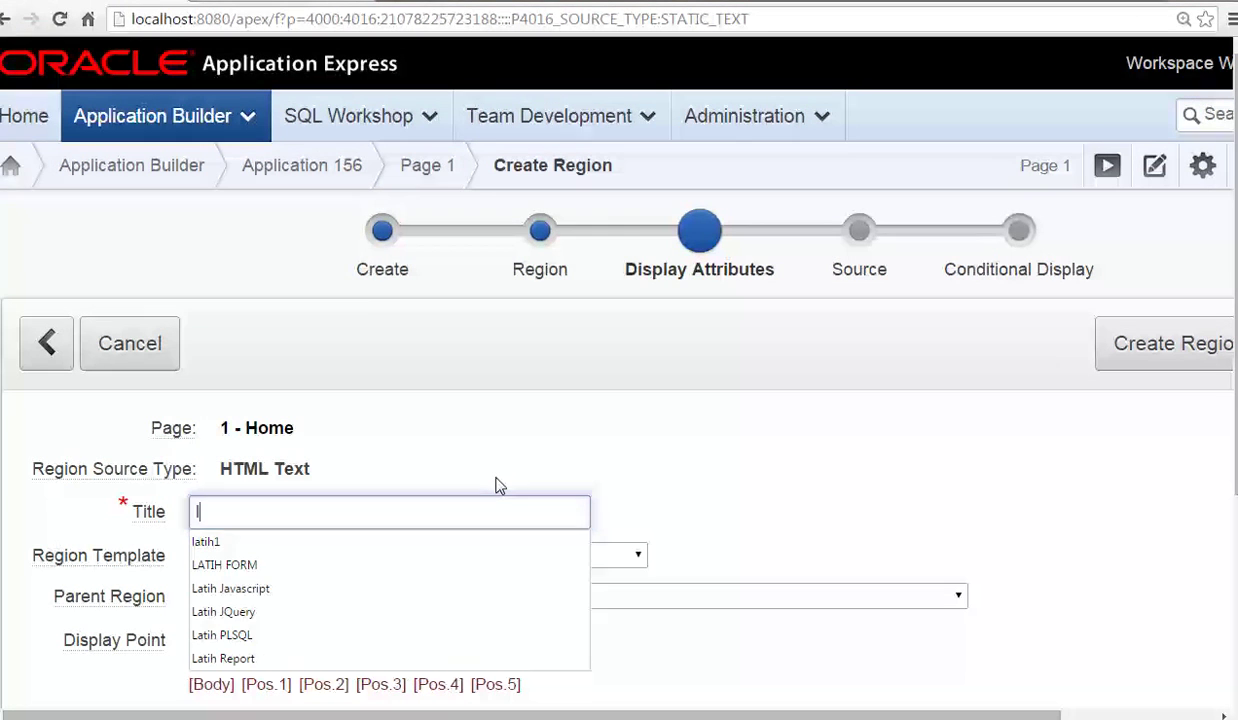
type("inknya")
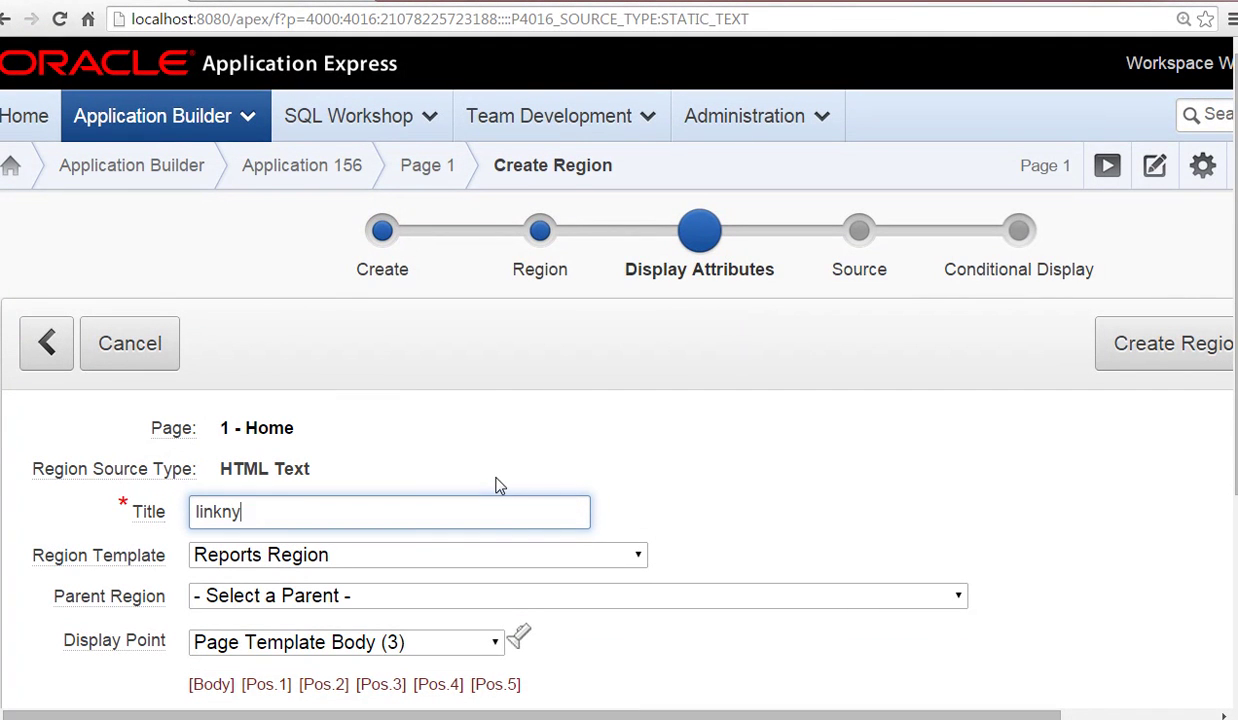
left_click(666, 598)
left_click(673, 622)
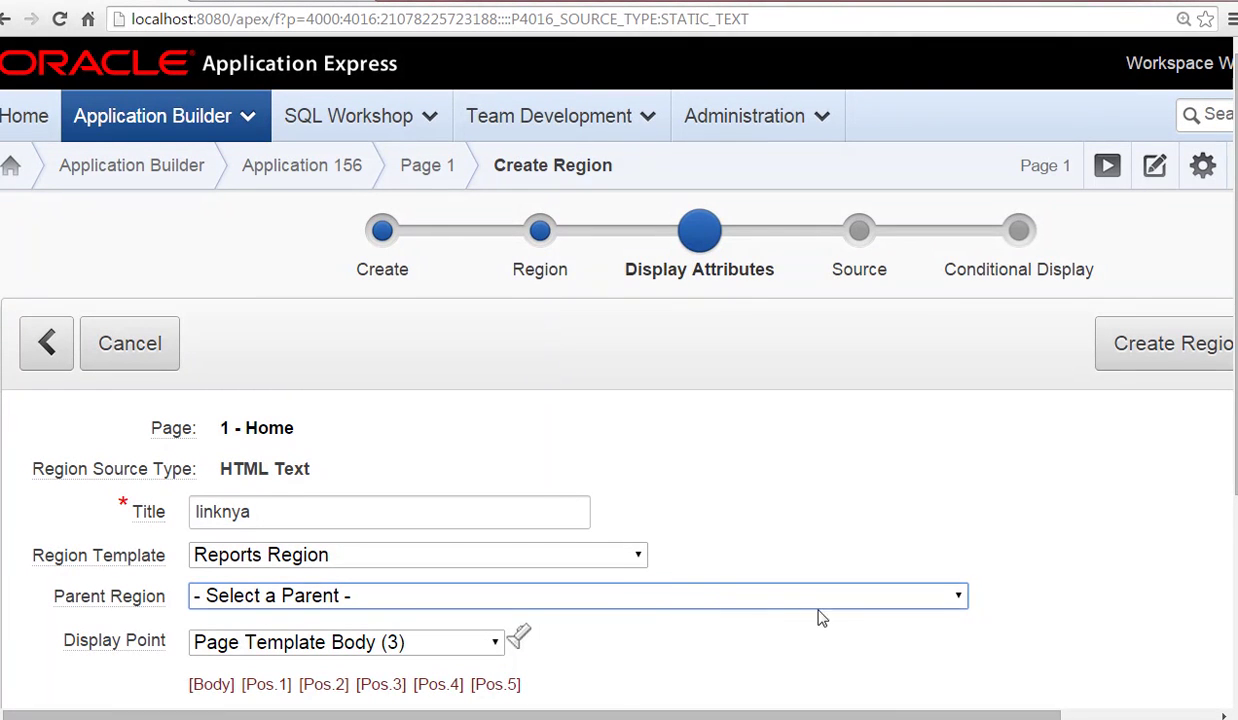
left_click(955, 607)
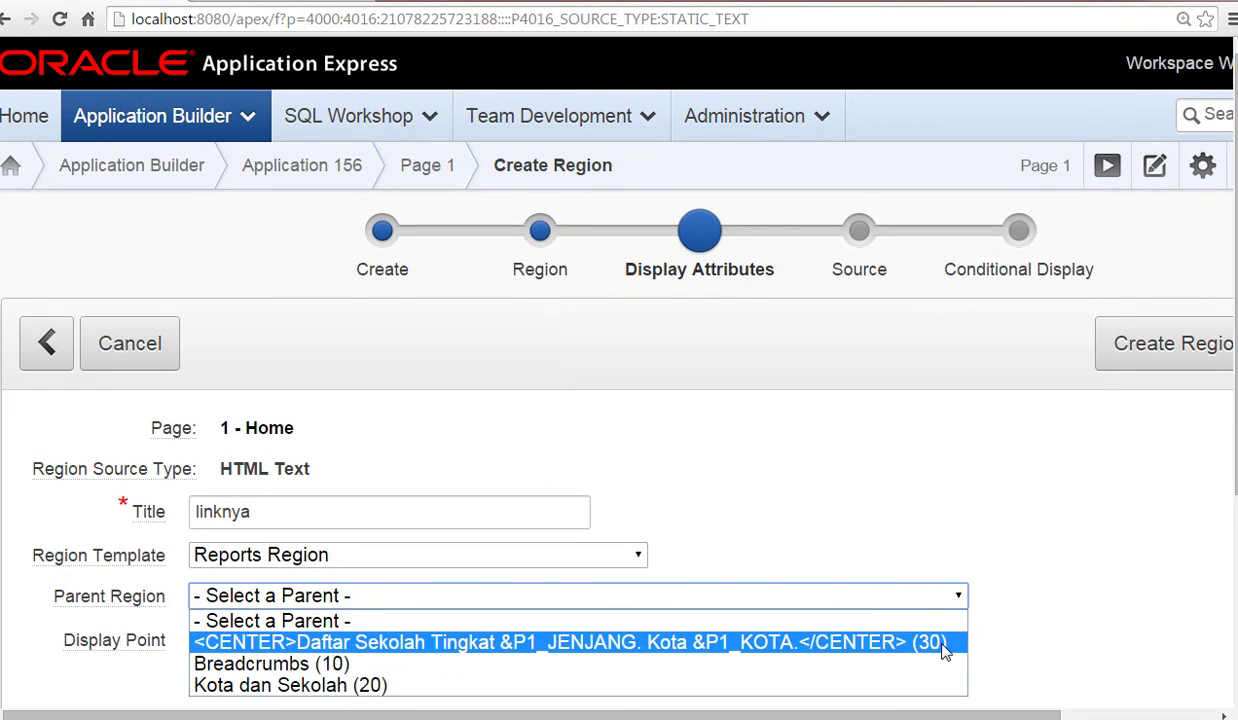
left_click(943, 643)
scroll(741, 652, "down", 3)
scroll(740, 655, "up", 2)
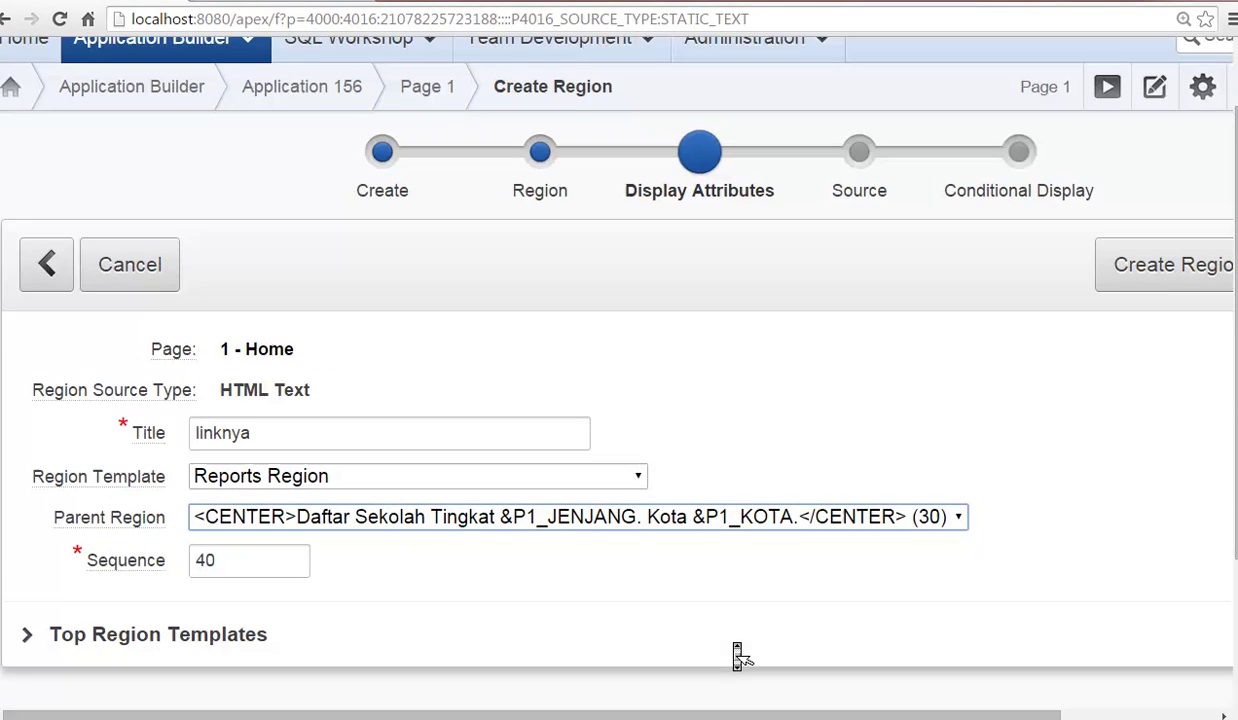
left_click_drag(805, 716, 960, 716)
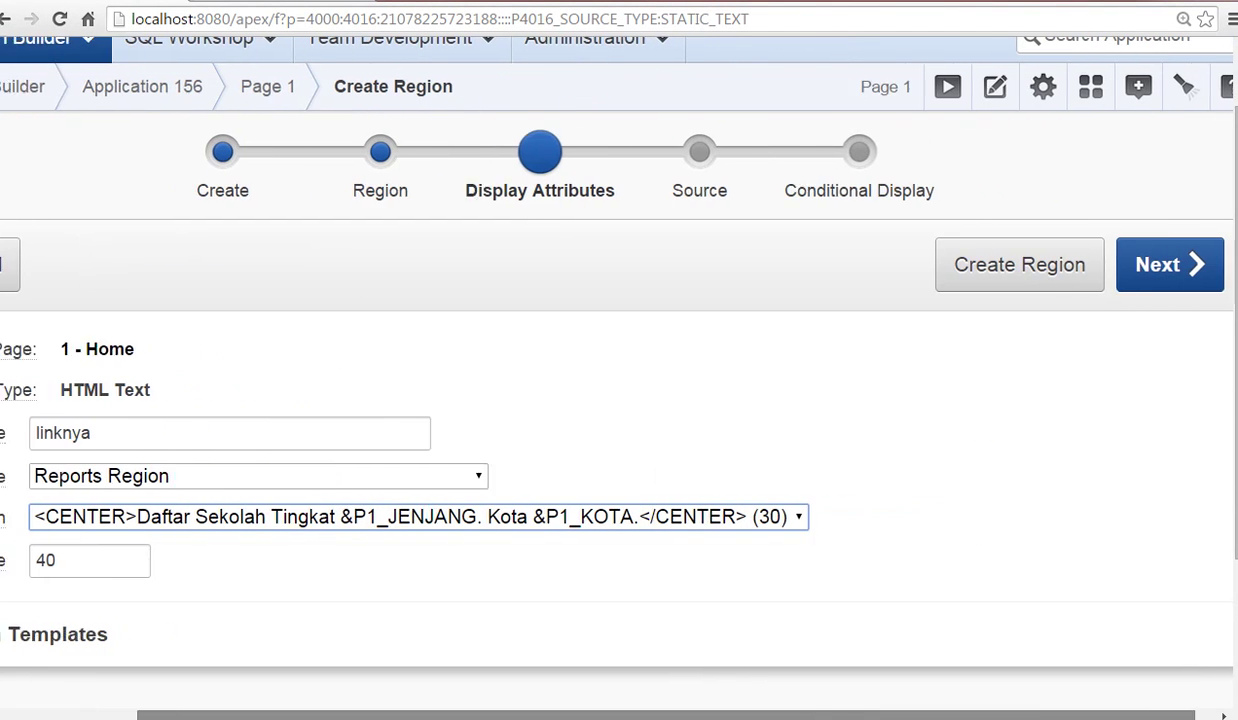
left_click(1168, 285)
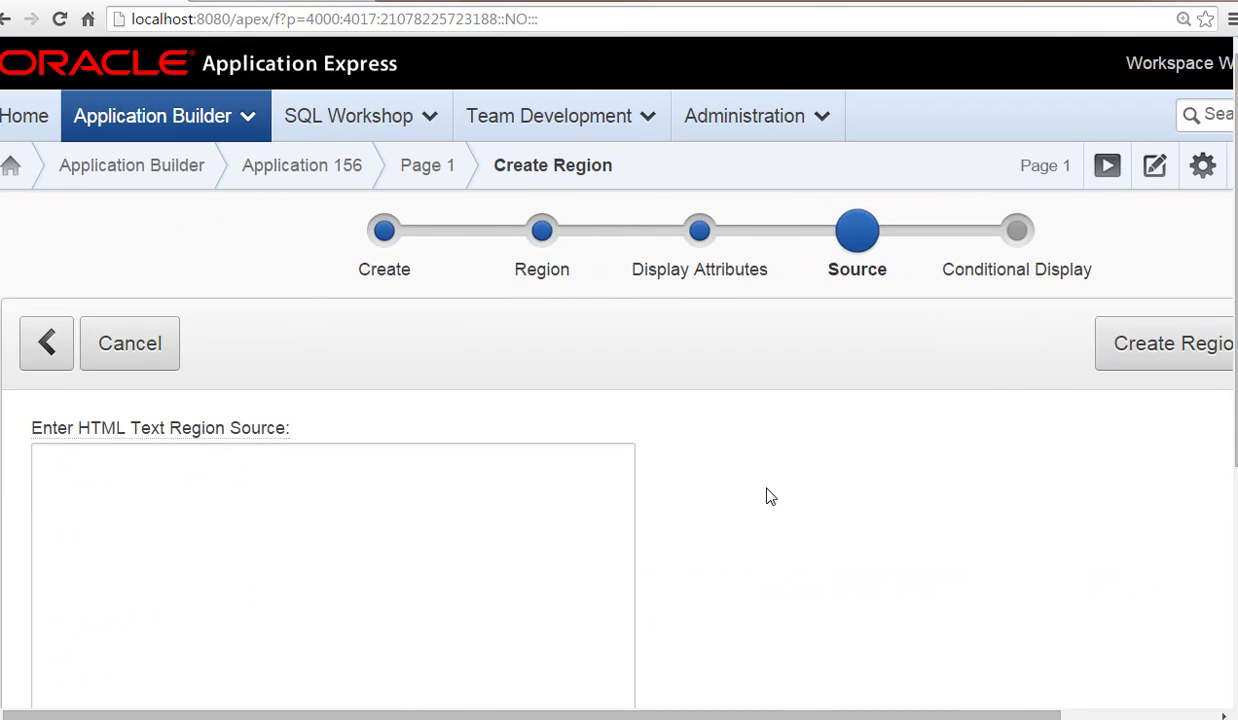
Recheck the module, return to linknya's display attributes, set its region template to No Template, and continue to the source.
key("alt+Tab")
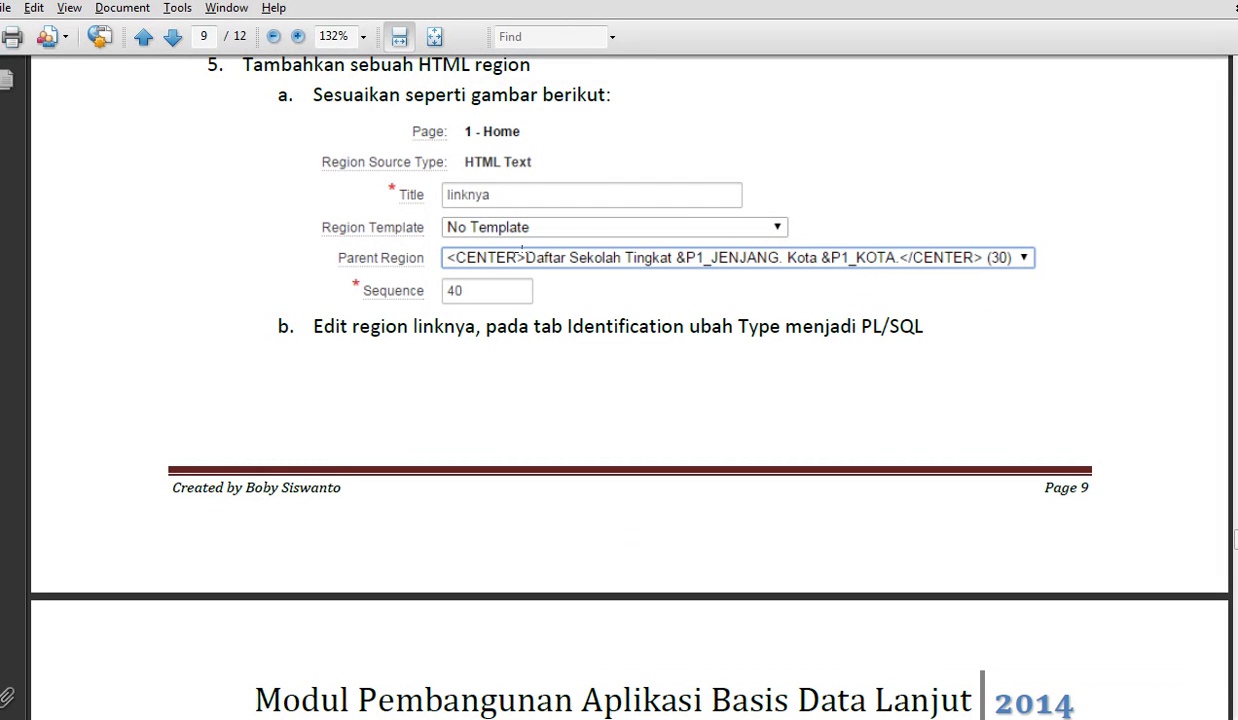
key("alt+Tab")
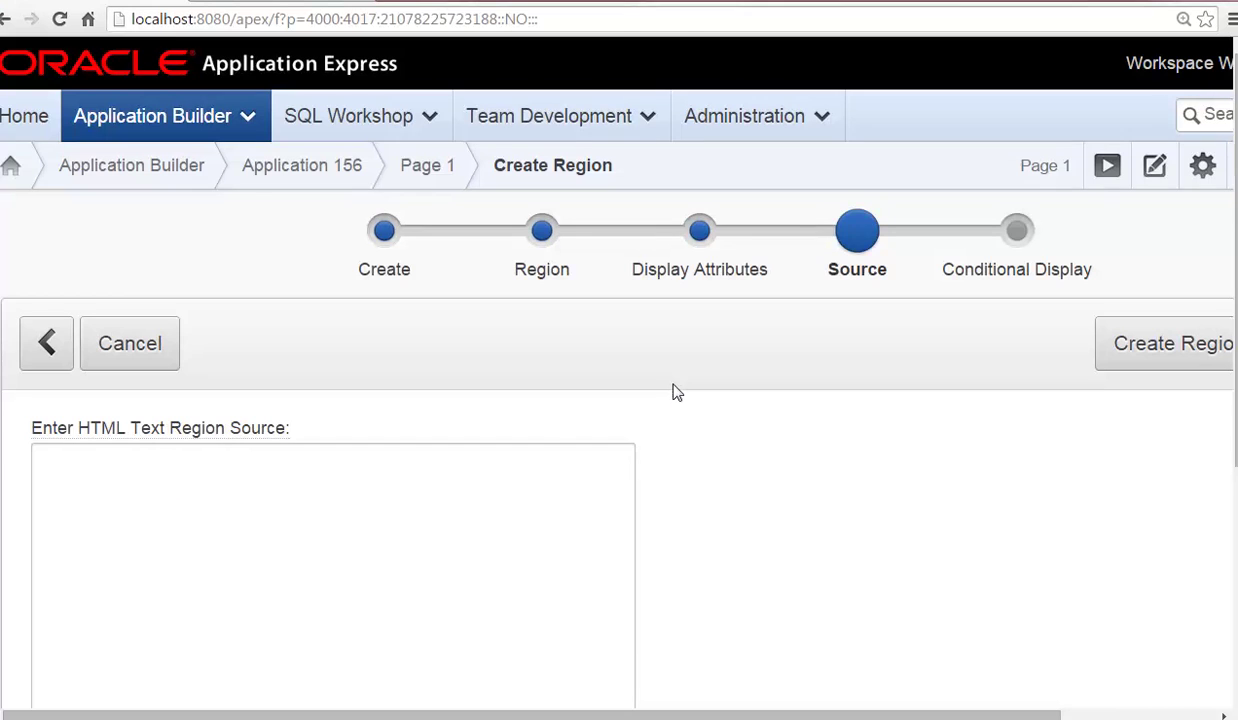
left_click(52, 355)
left_click(458, 556)
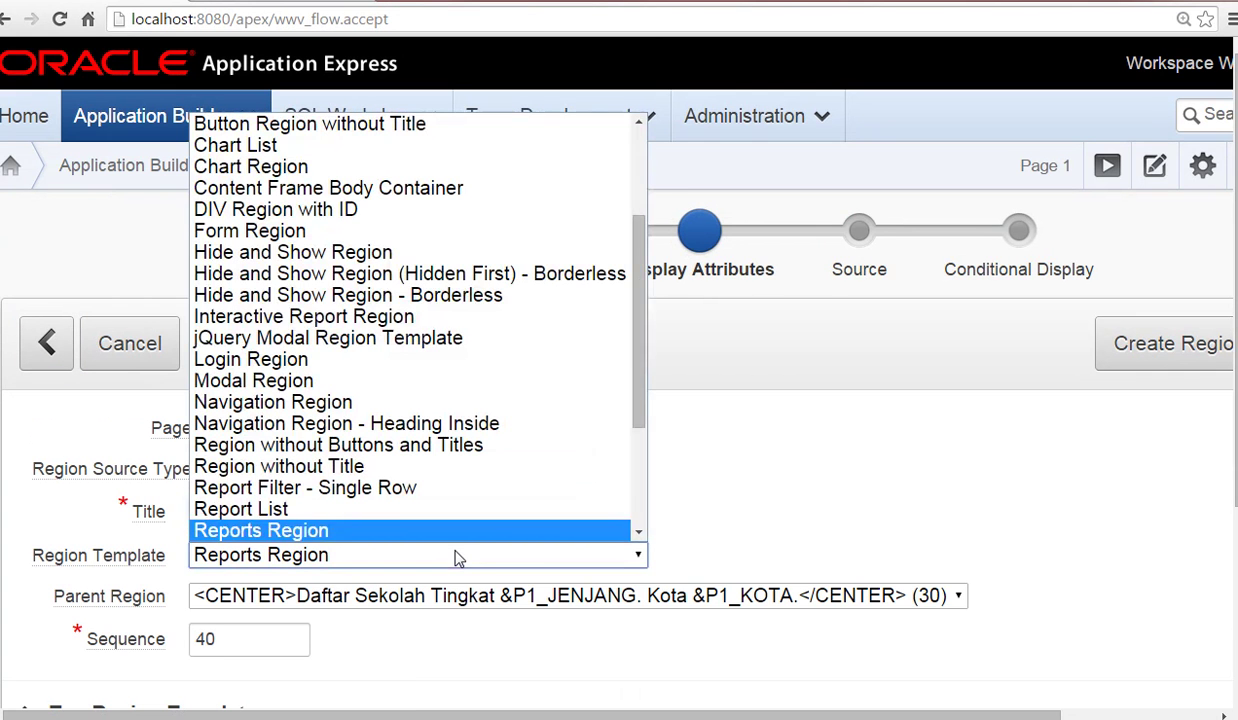
left_click_drag(638, 287, 644, 202)
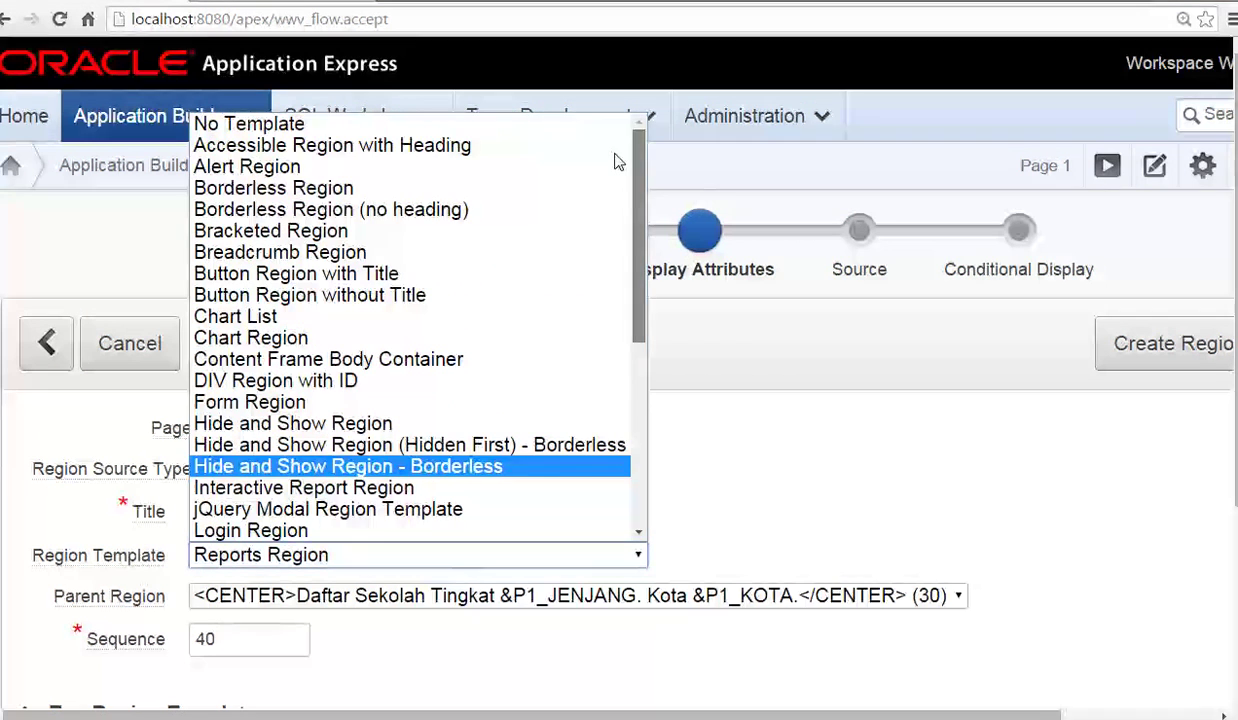
left_click(580, 125)
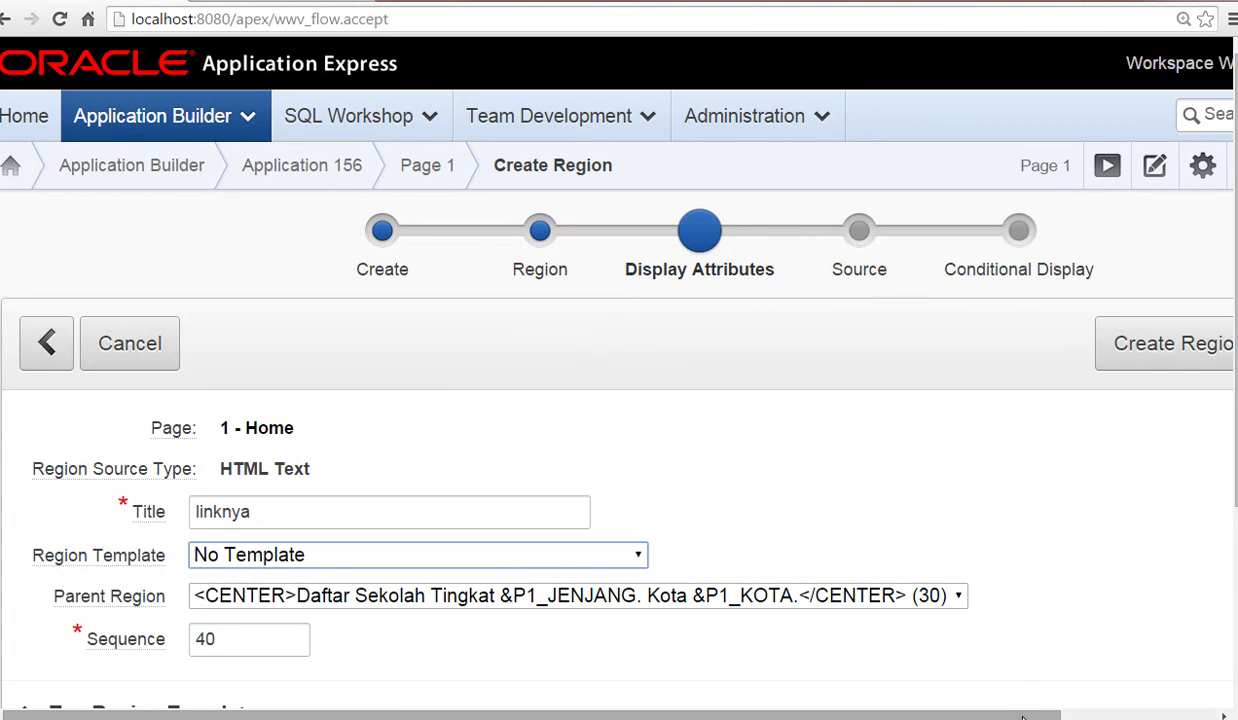
left_click_drag(1022, 716, 1180, 716)
left_click(1147, 345)
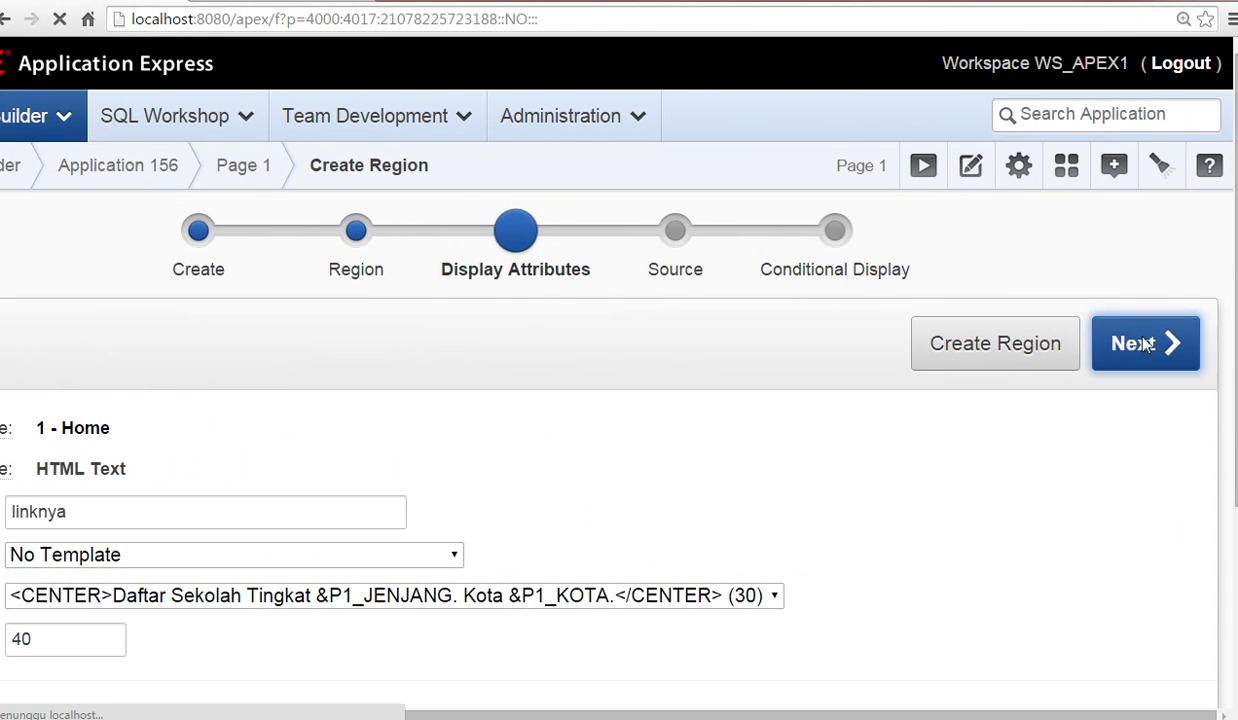
Check the module's step 5b, leave linknya's region source empty and its condition type unselected, and create the region.
key("alt+Tab")
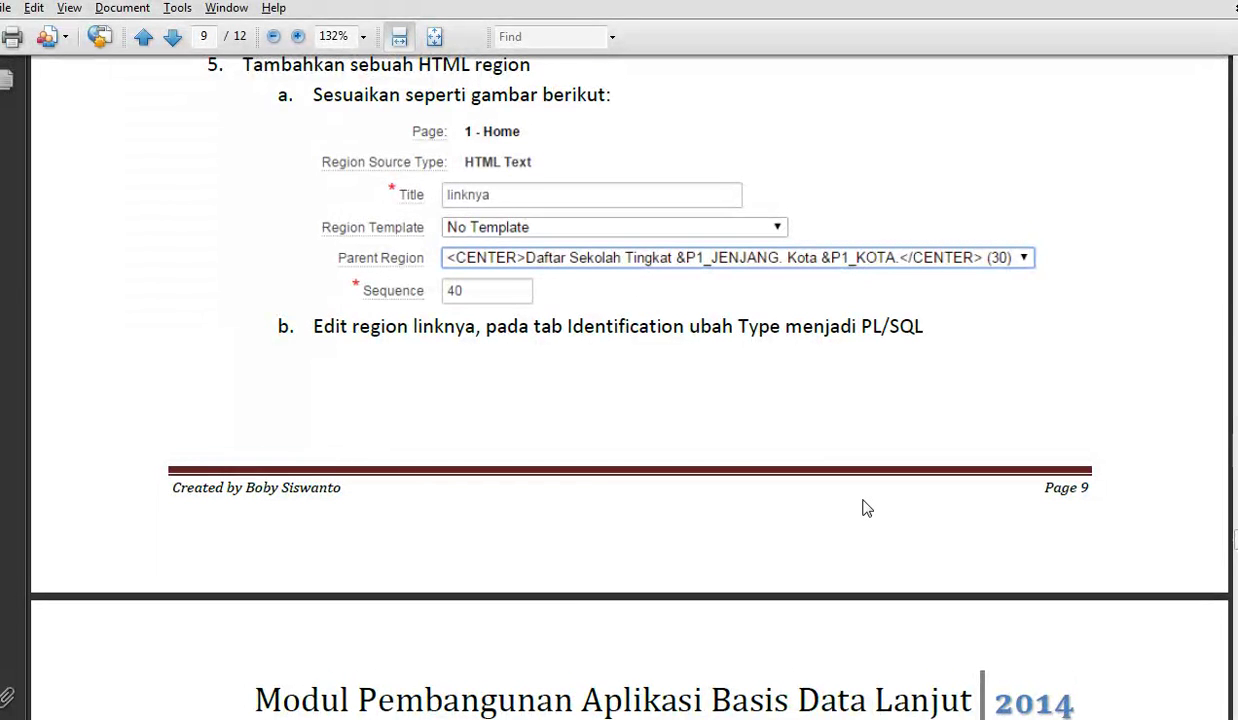
scroll(866, 508, "down", 1)
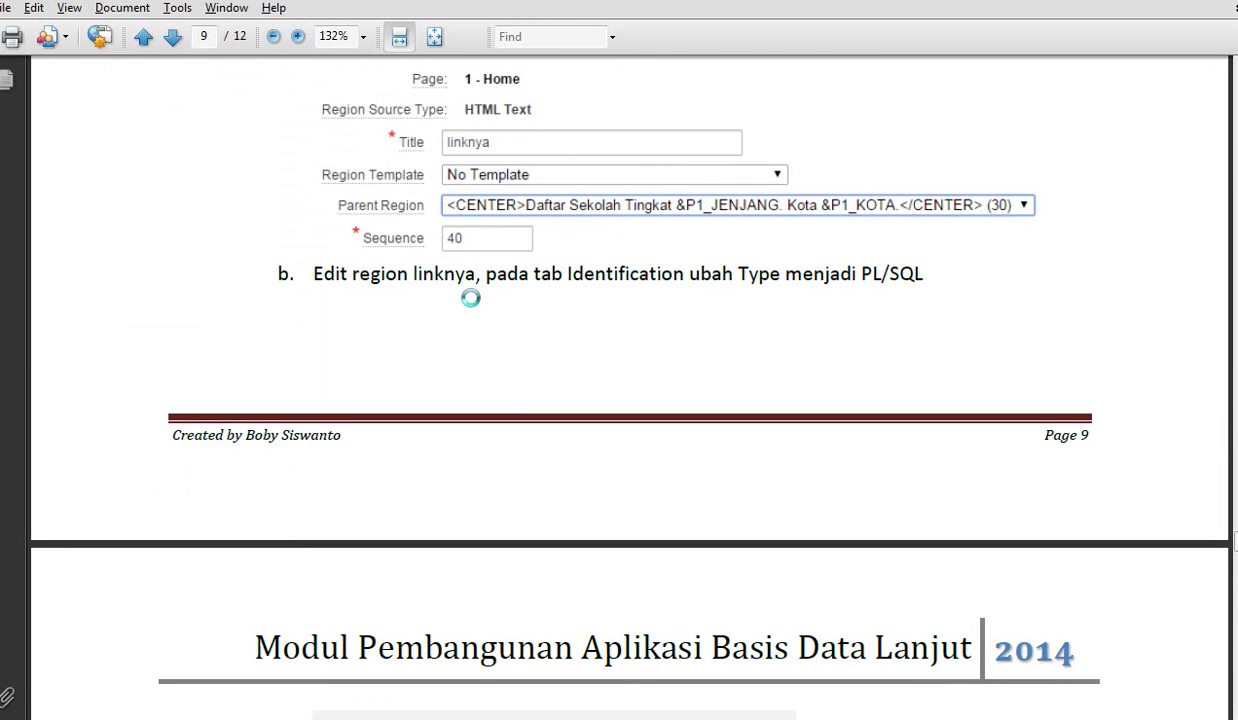
scroll(955, 318, "down", 8)
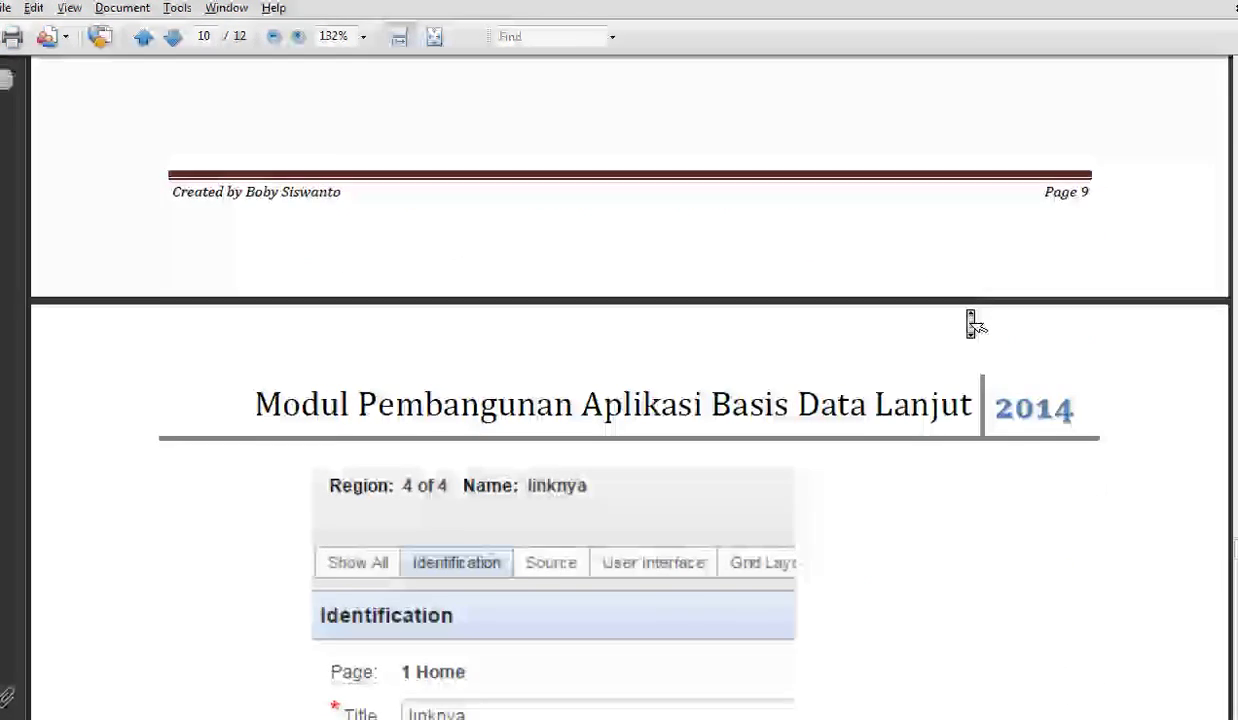
key("alt+Tab")
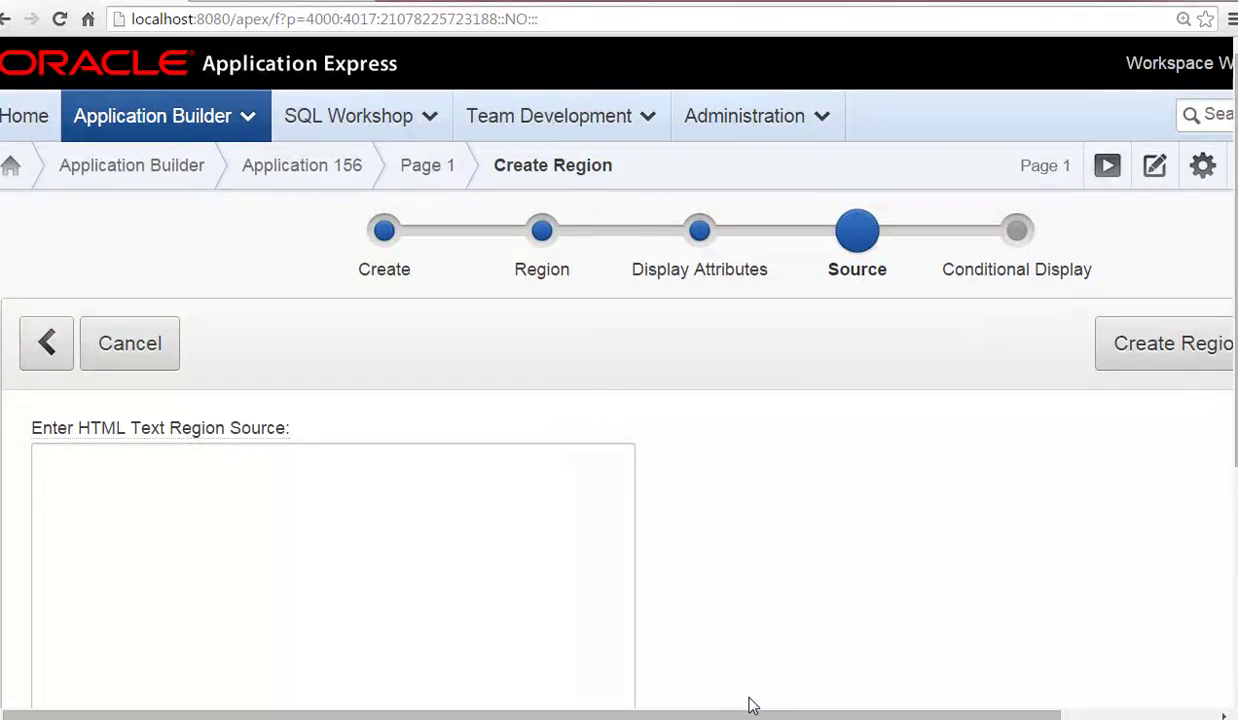
scroll(940, 598, "down", 4)
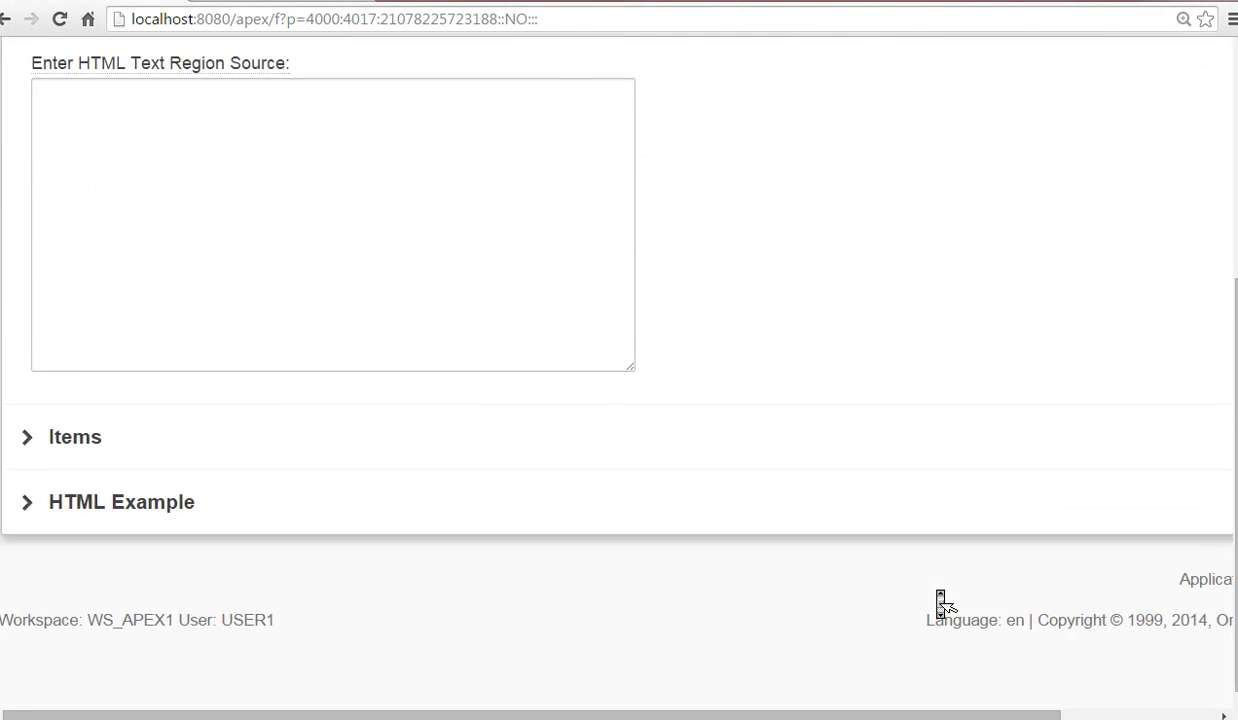
scroll(940, 598, "up", 4)
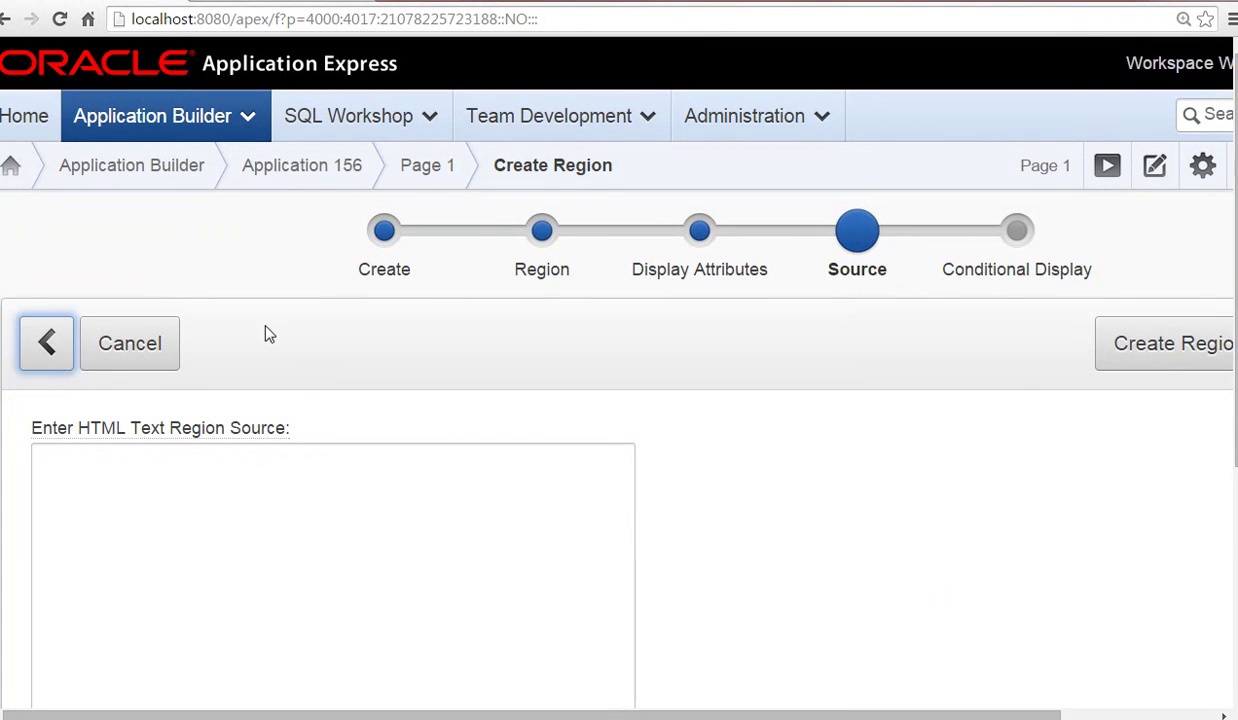
left_click_drag(965, 716, 1148, 716)
left_click(1145, 344)
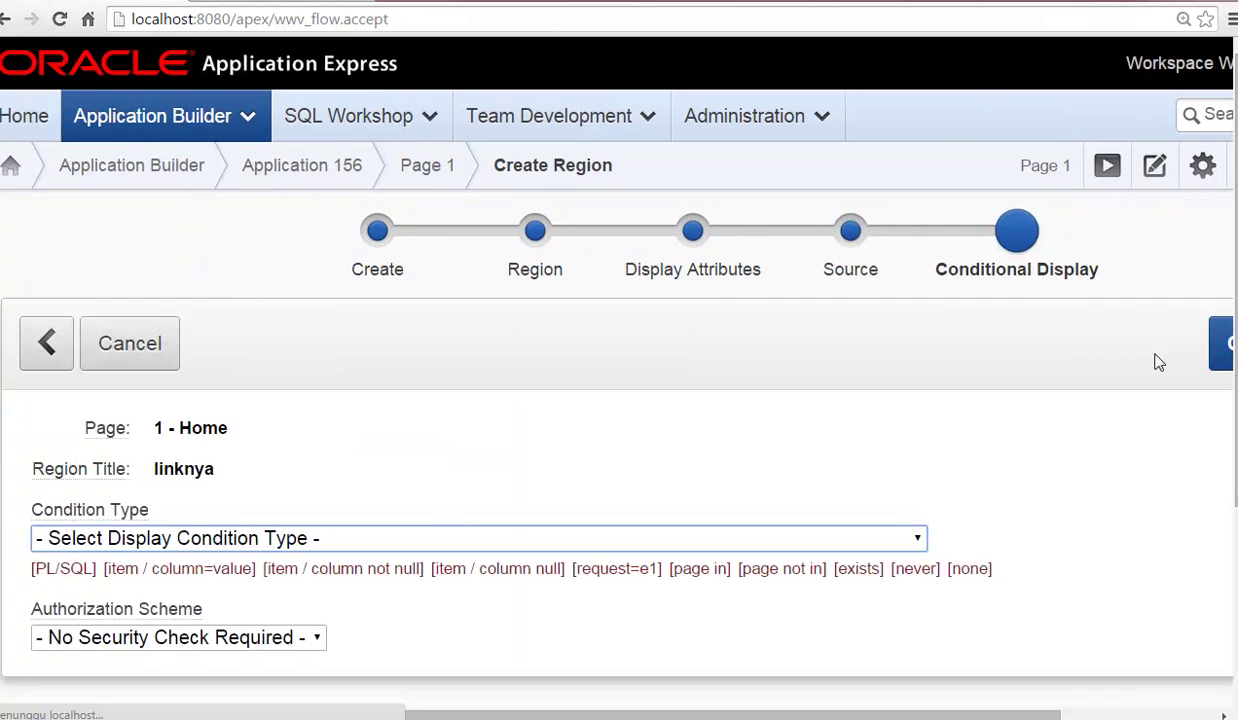
left_click(1135, 716)
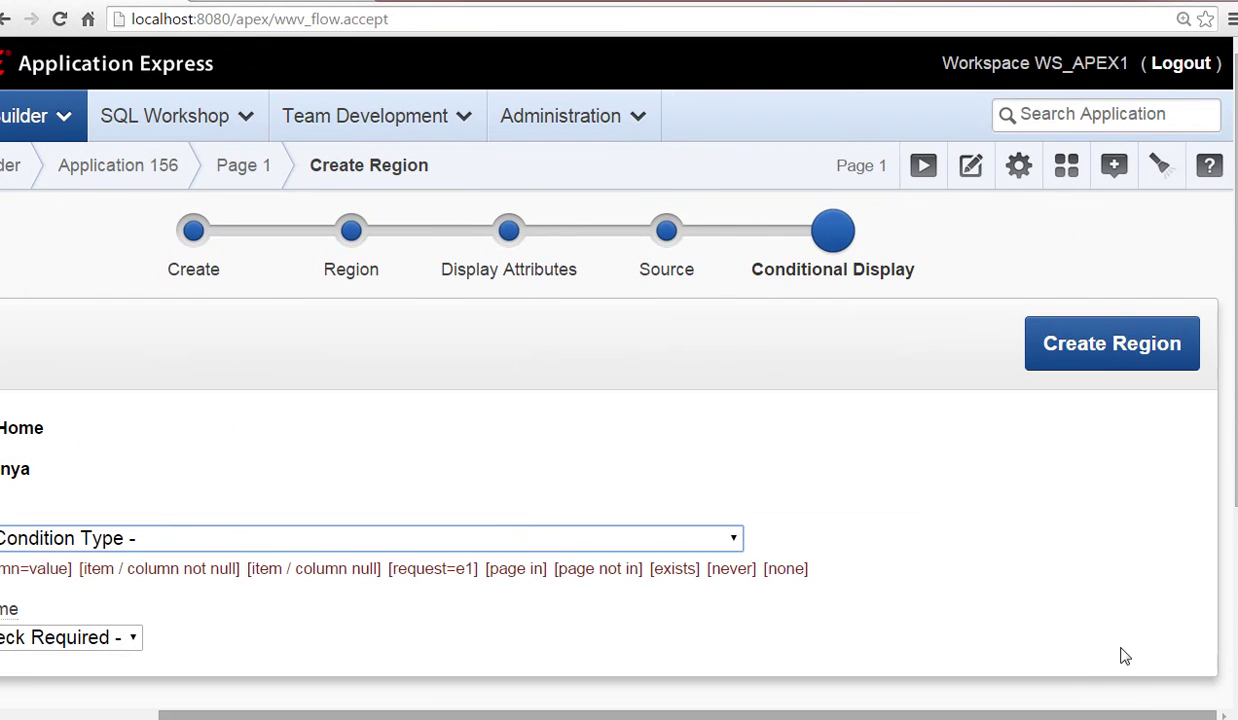
left_click(1114, 343)
Open the linknya region's definition on page 1 and change its identification type to PL/SQL (anonymous block).
scroll(1114, 352, "down", 7)
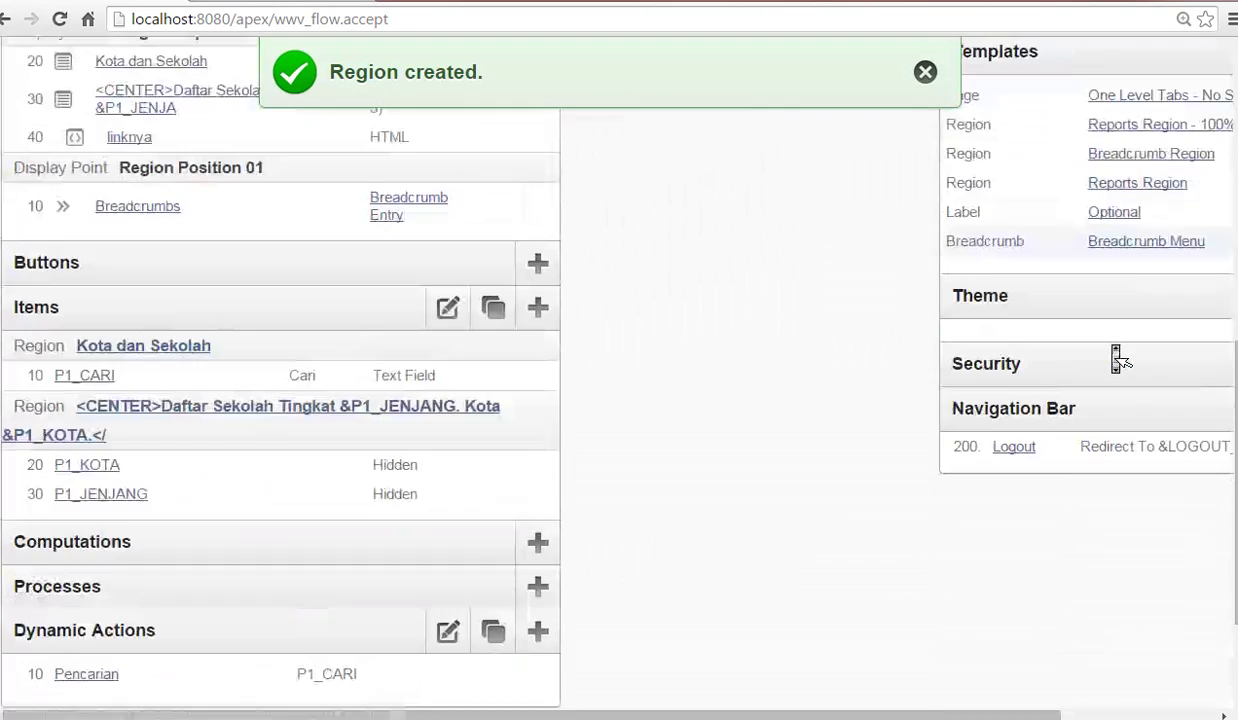
scroll(1116, 356, "up", 2)
left_click(125, 335)
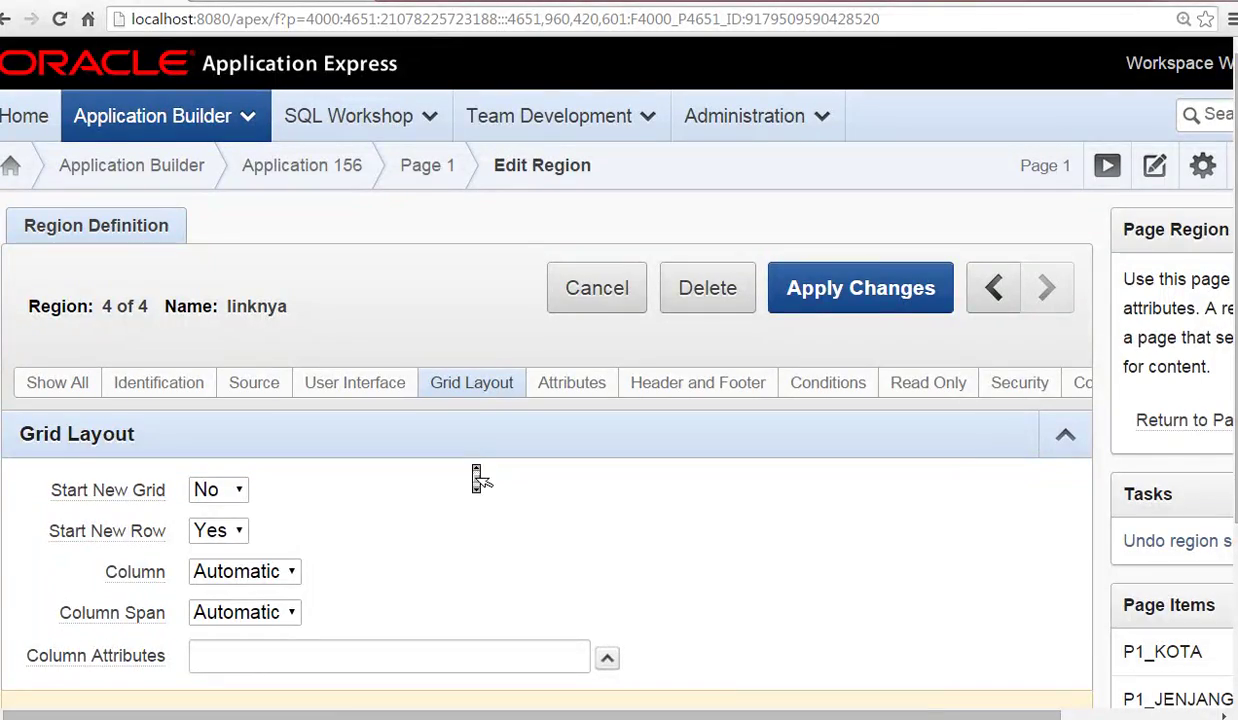
left_click(273, 395)
left_click(193, 390)
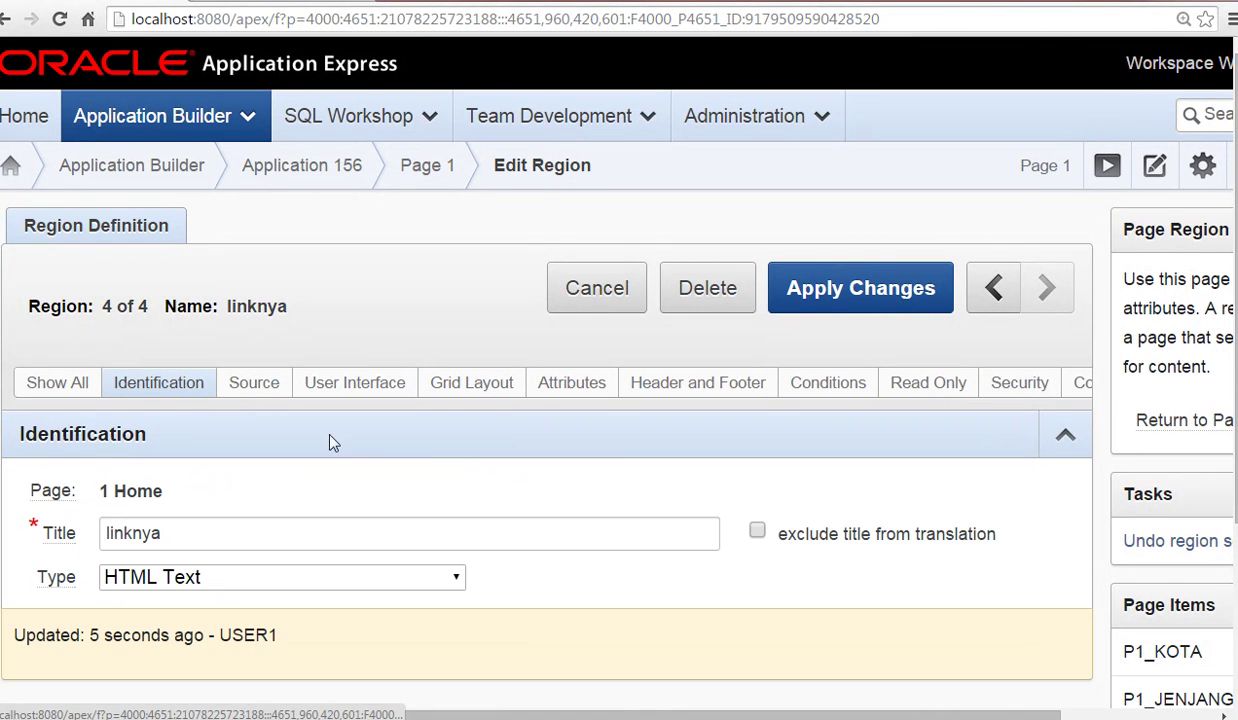
left_click(450, 590)
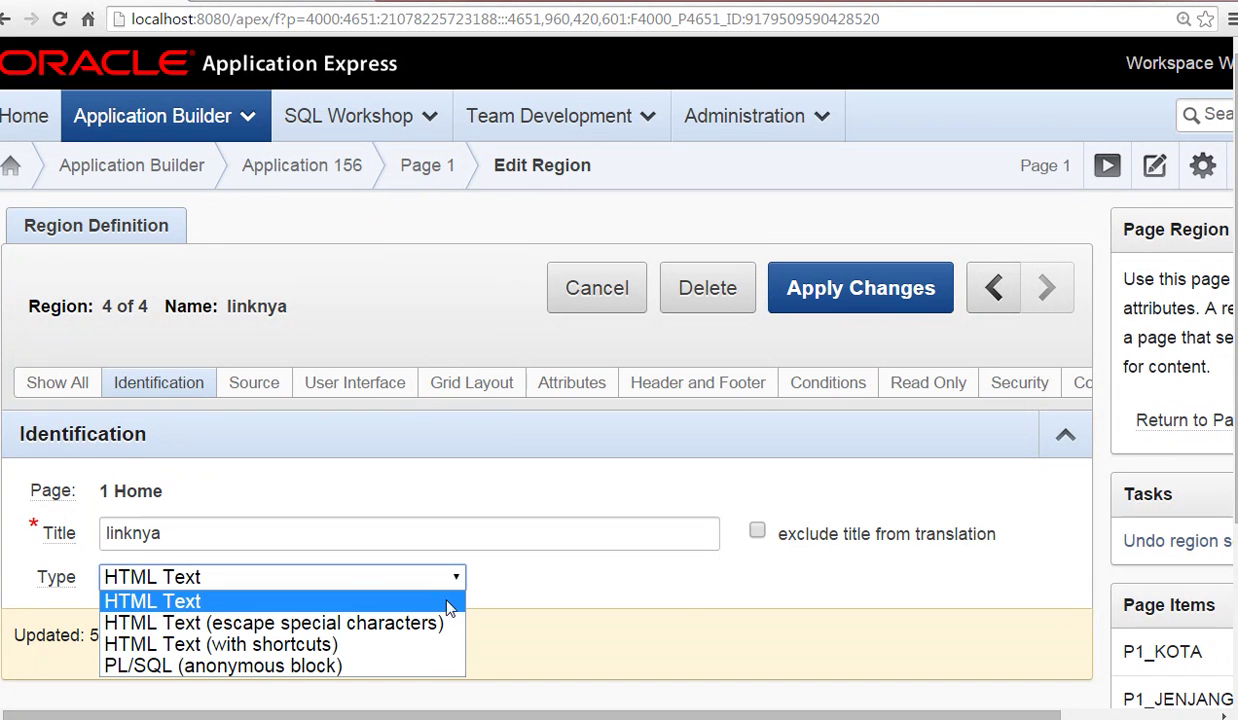
left_click(424, 676)
Open linknya's region source and study the module's step 5c code, examining the SMP link's application ID, page, session and P1_JENJANG parts.
scroll(677, 589, "down", 3)
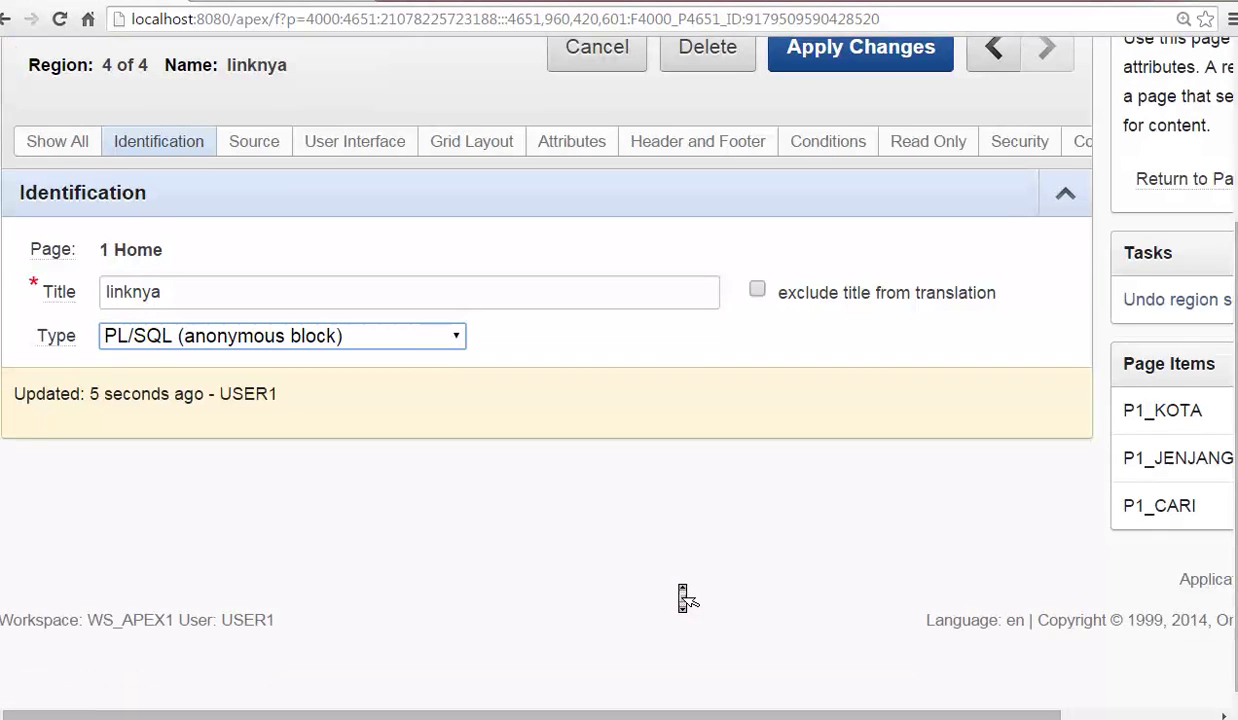
scroll(680, 595, "up", 1)
left_click(253, 241)
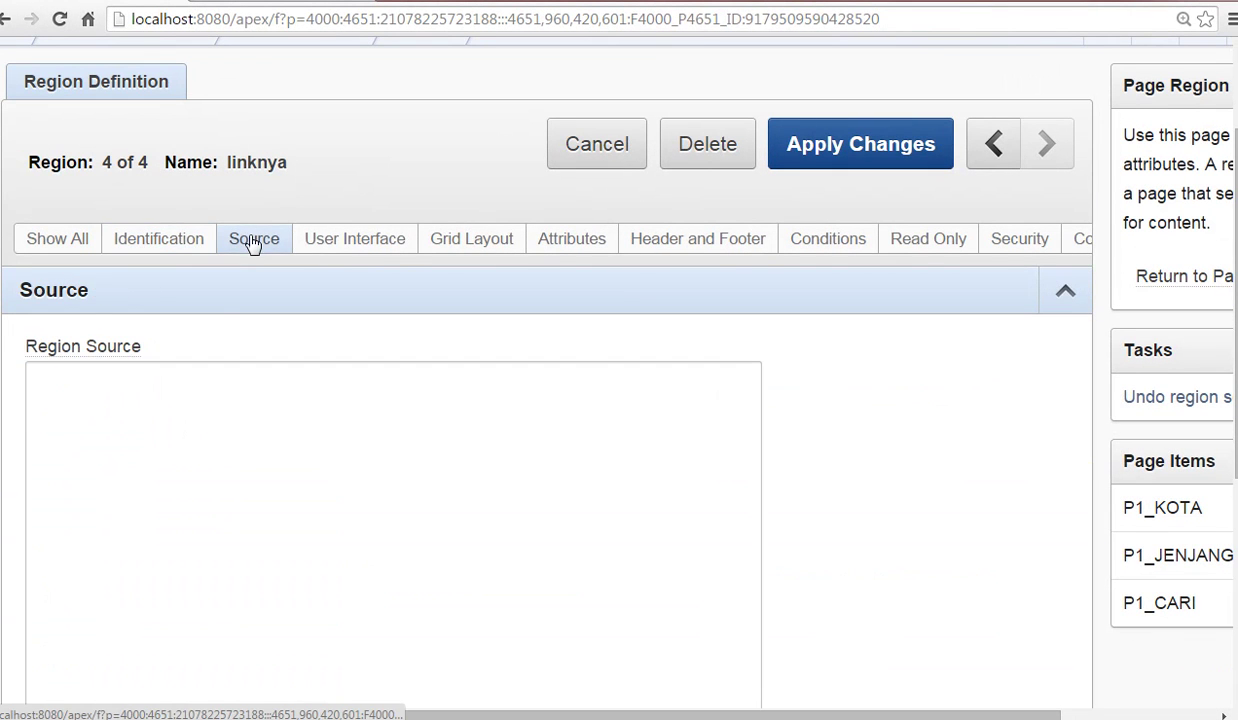
key("alt+Tab")
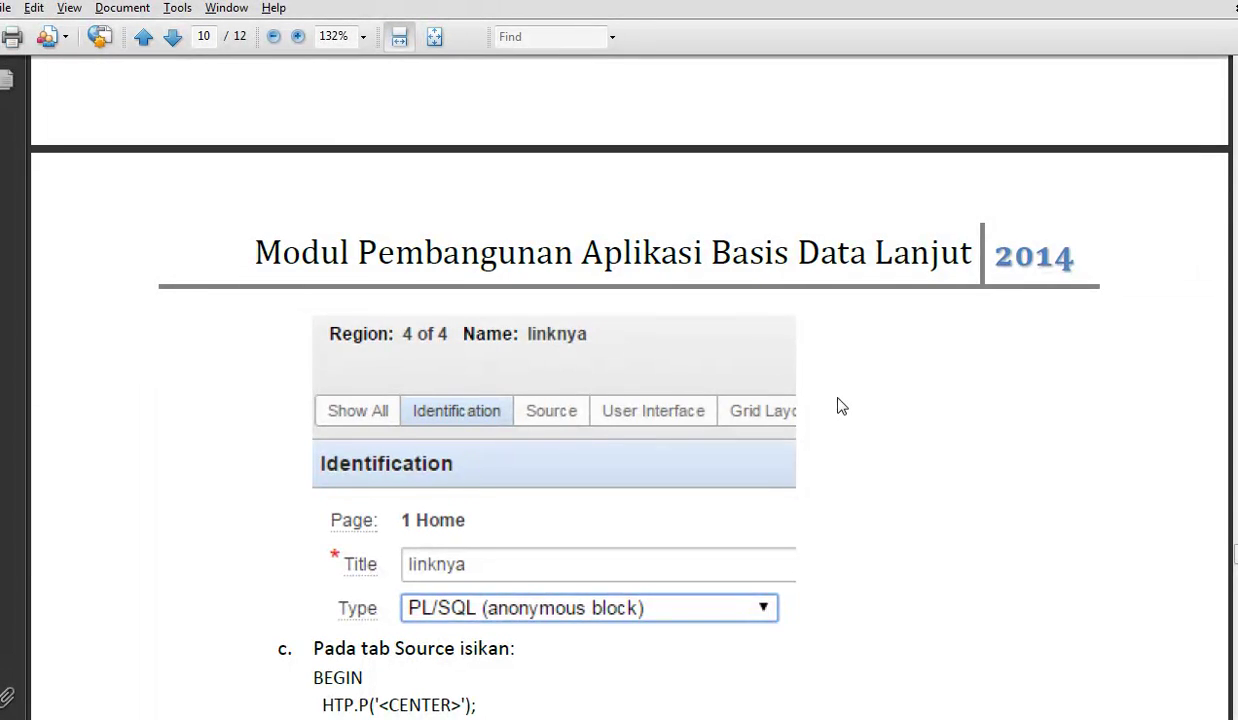
scroll(841, 406, "down", 10)
scroll(841, 406, "up", 2)
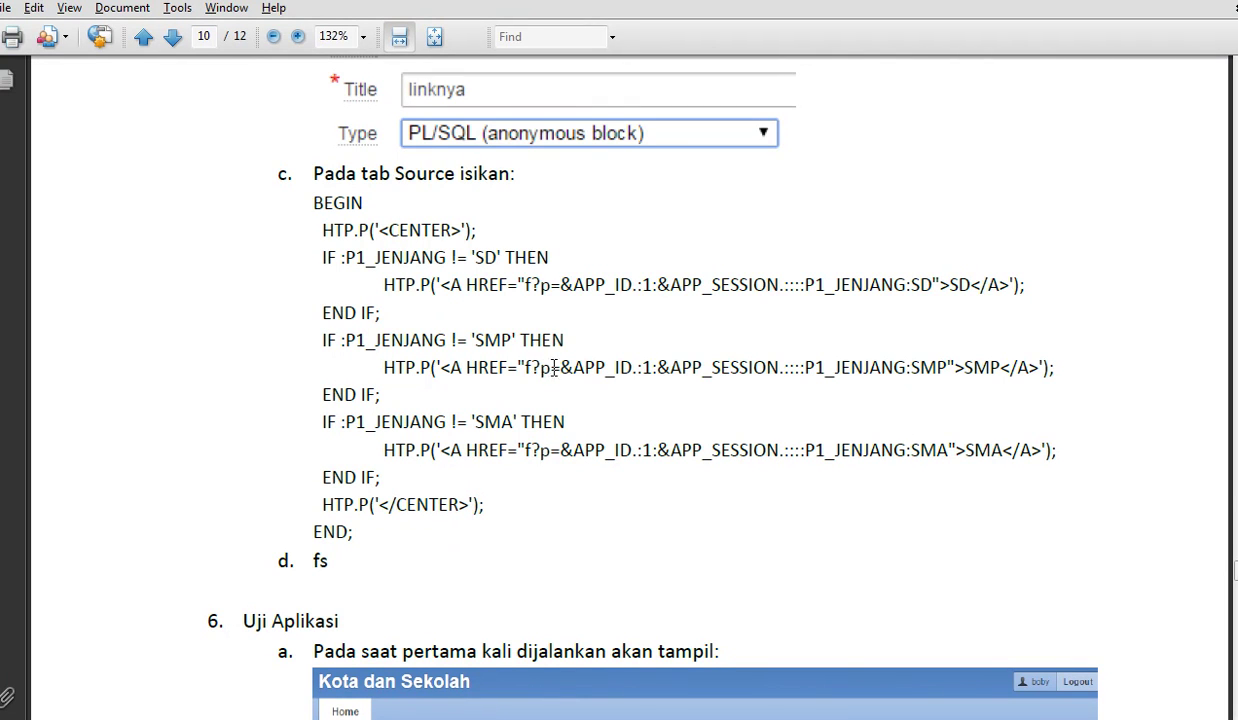
left_click_drag(561, 367, 637, 372)
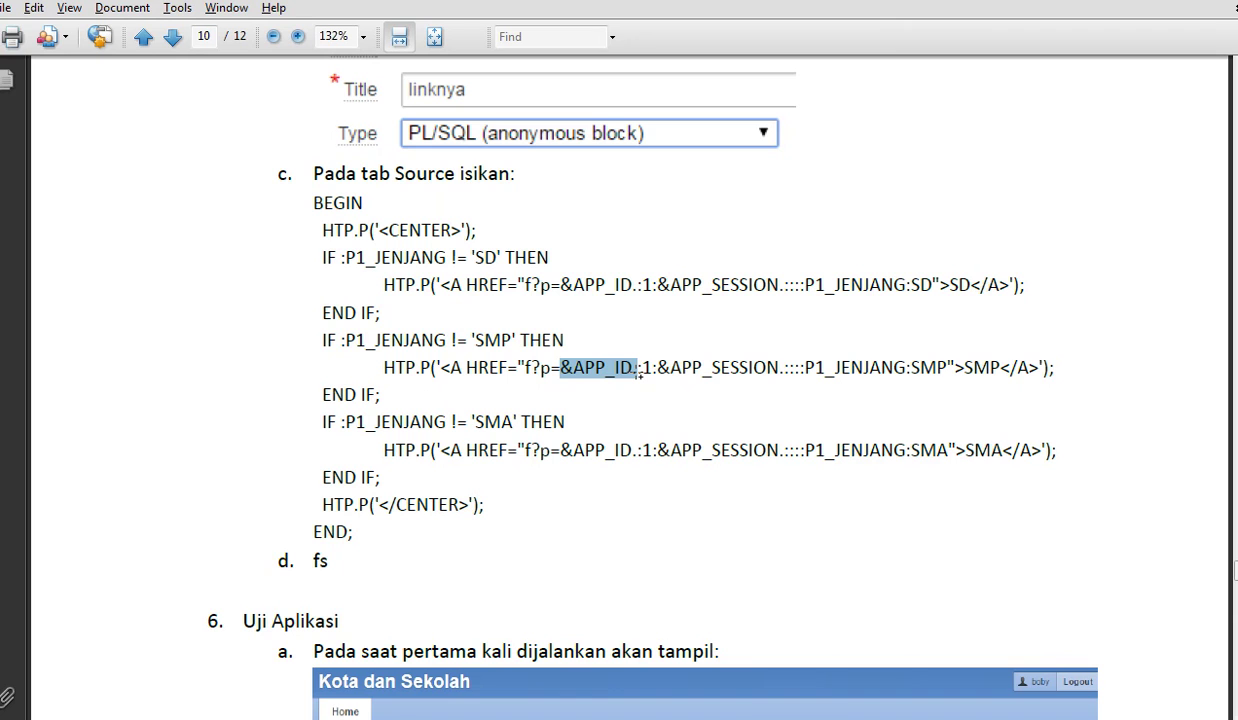
left_click(644, 367)
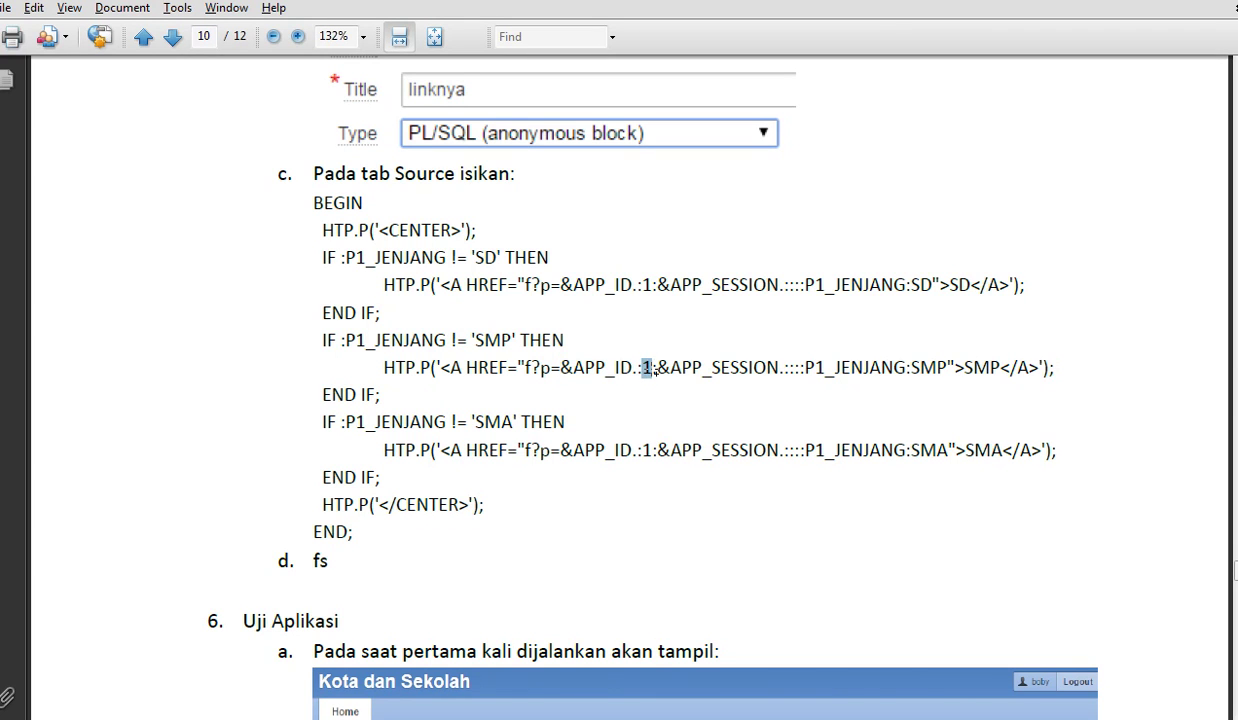
left_click_drag(658, 367, 783, 367)
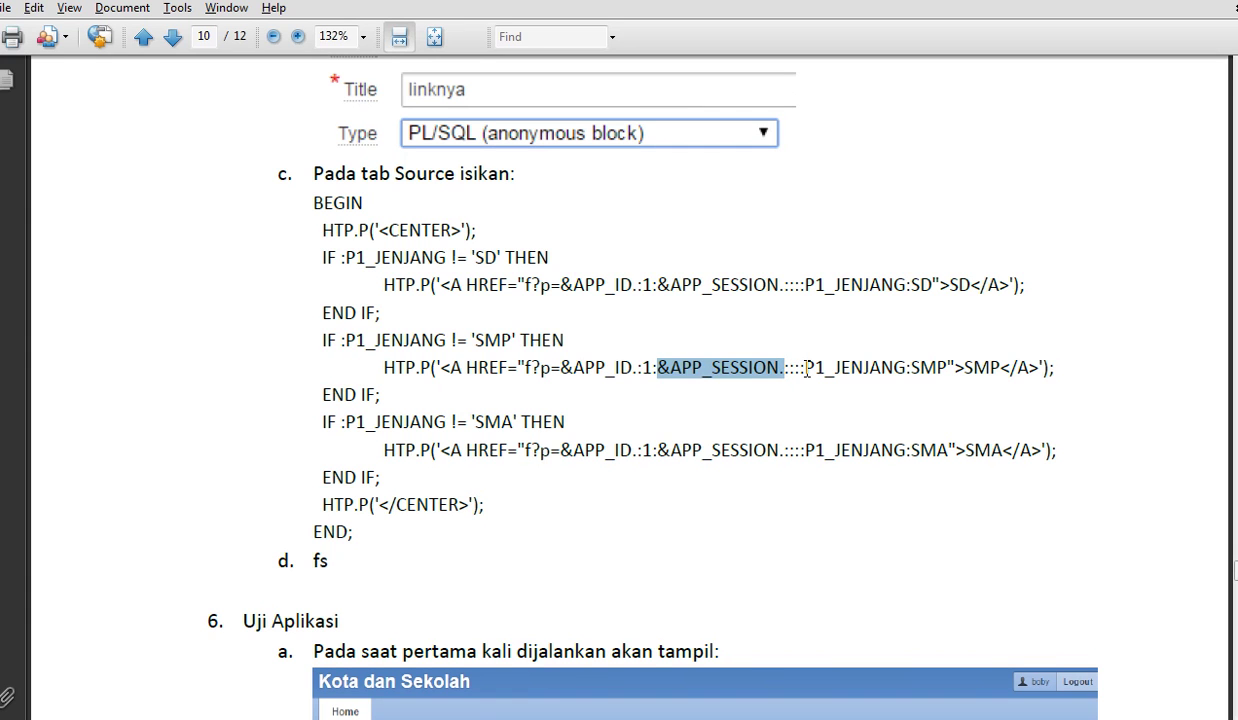
left_click_drag(806, 368, 948, 368)
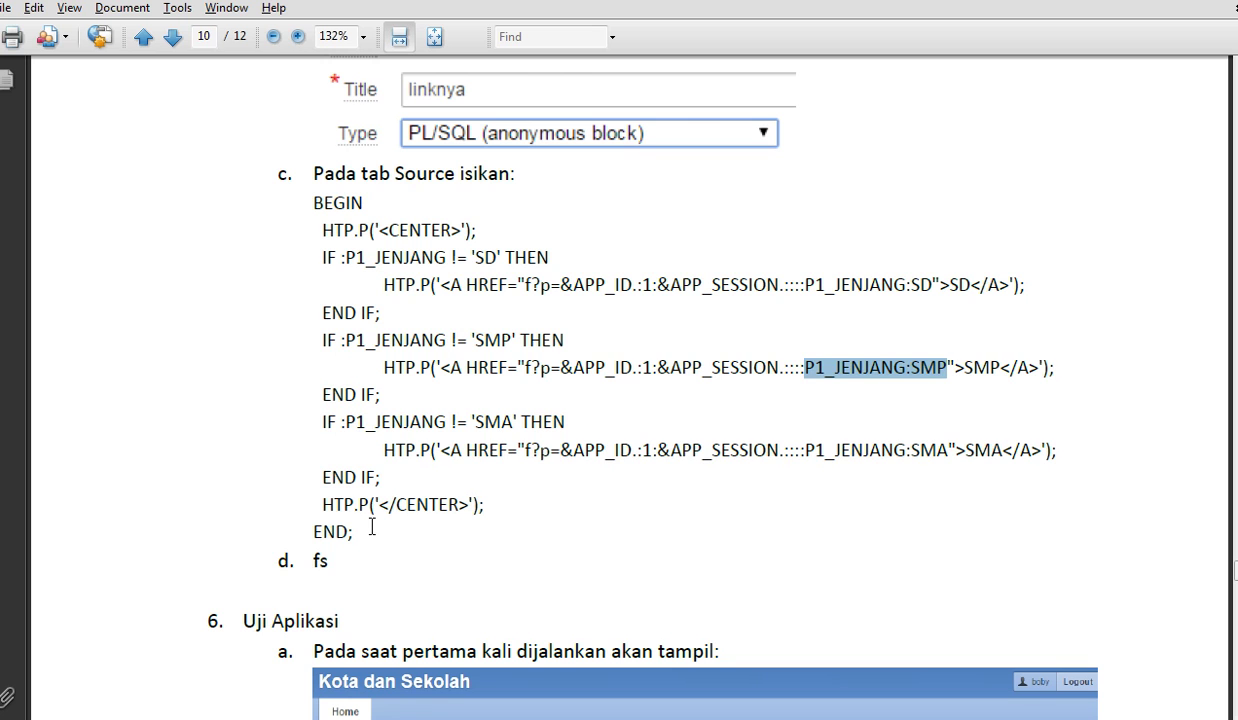
Copy the module's PL/SQL code from BEGIN through the trailing HTP. and paste it into linknya's region source.
left_click_drag(358, 504, 305, 202)
right_click(344, 233)
left_click(362, 243)
key("alt+Tab")
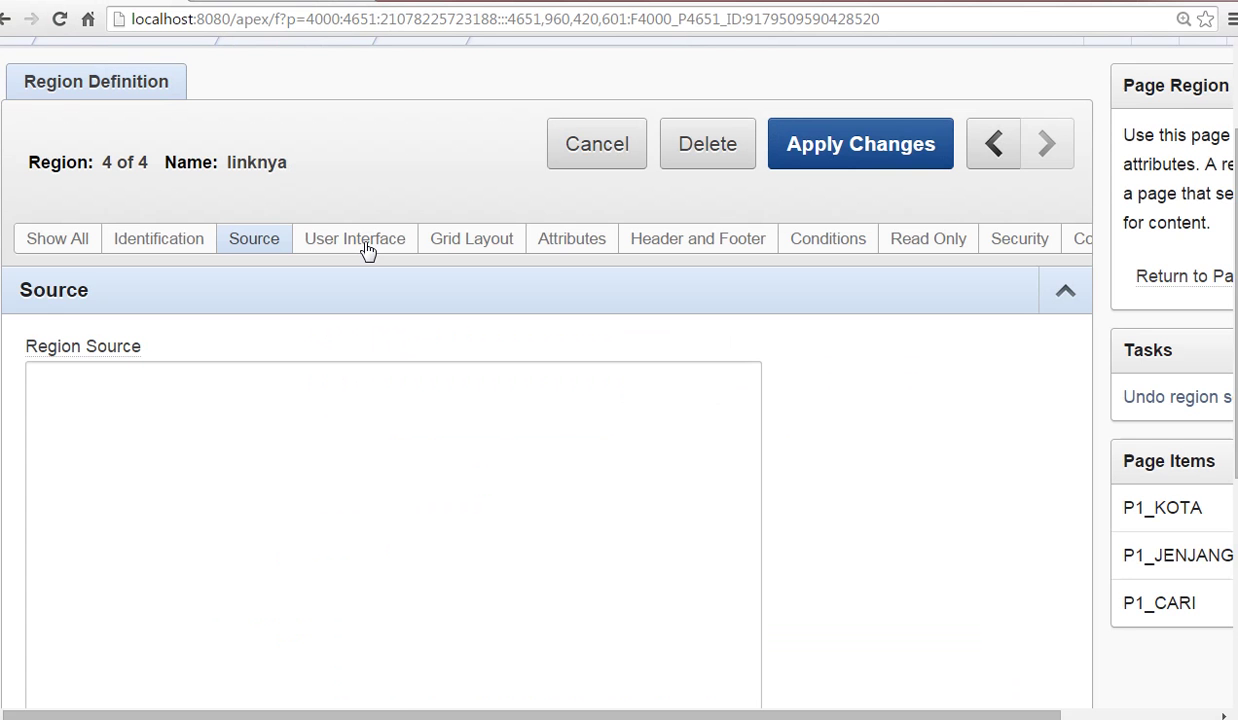
left_click(409, 403)
right_click(407, 403)
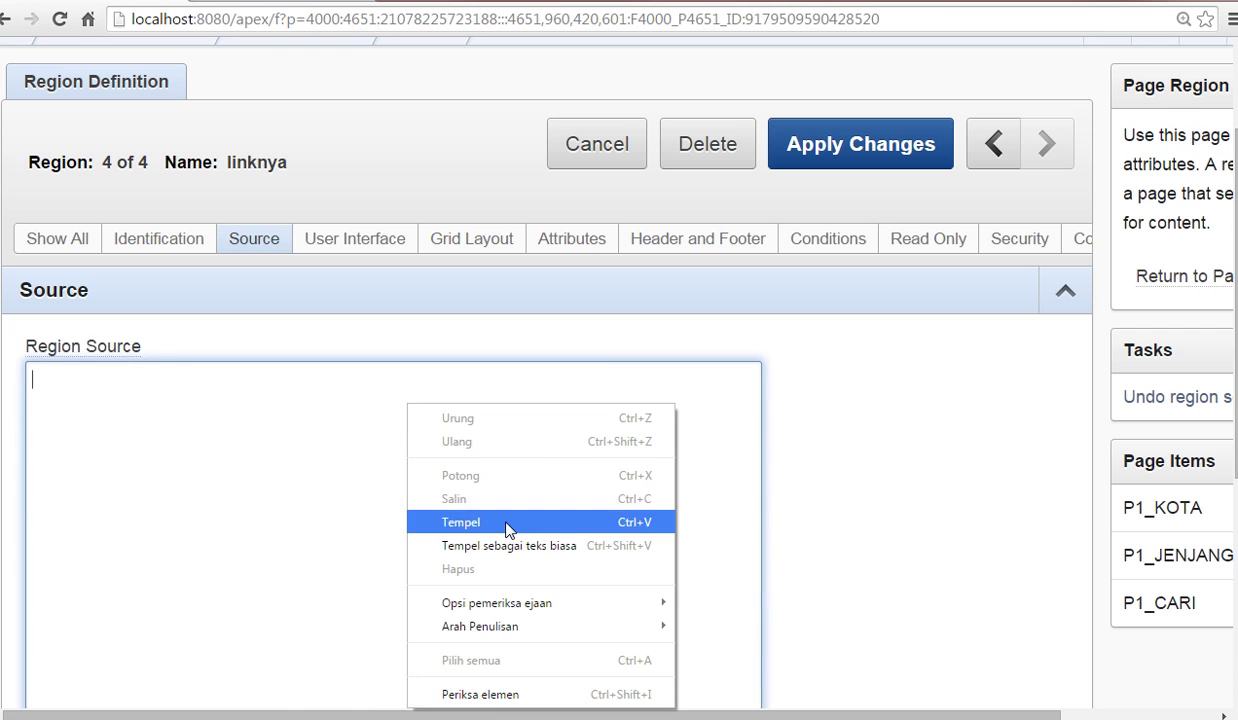
left_click(509, 523)
Try to apply the linknya region's changes and review the pasted region source.
key("alt+Tab")
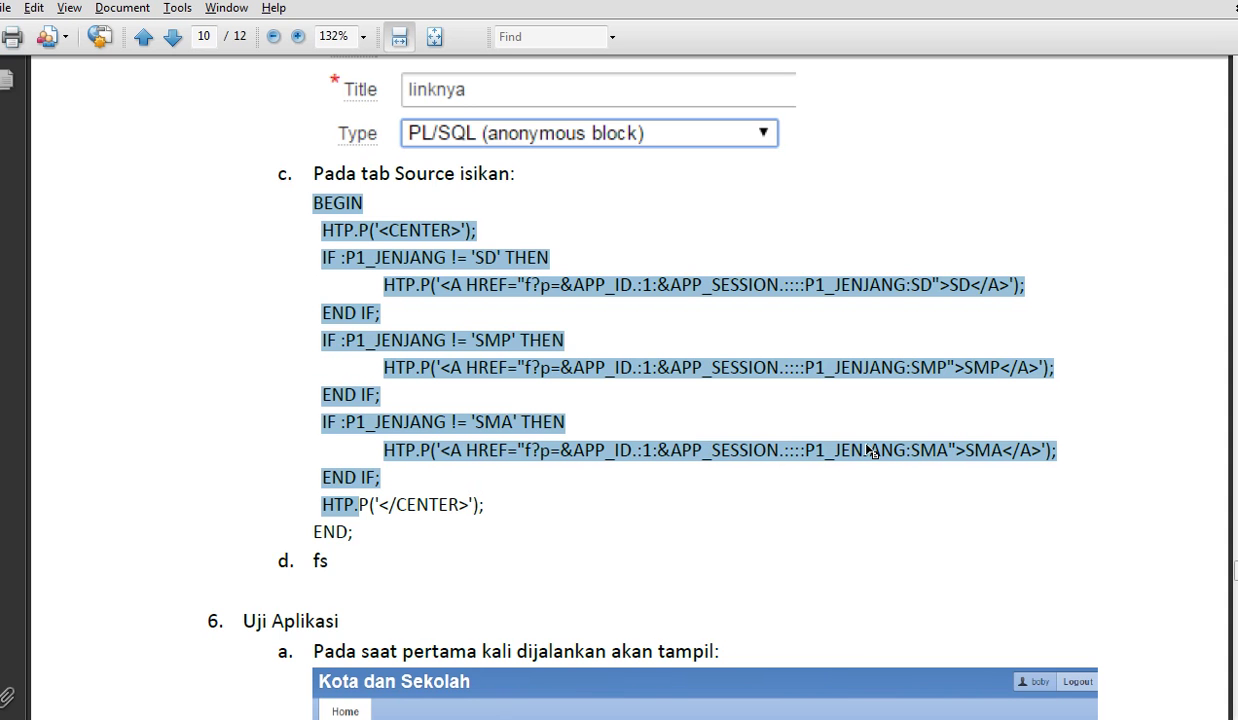
key("alt+Tab")
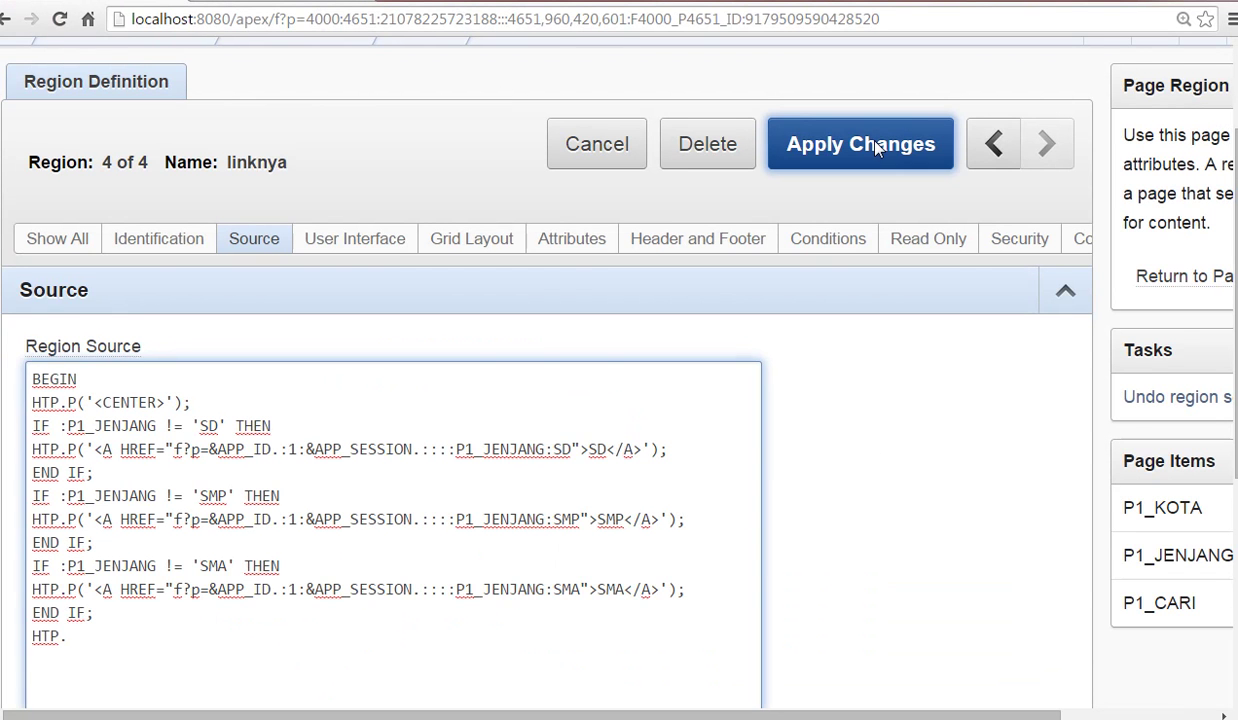
left_click(870, 146)
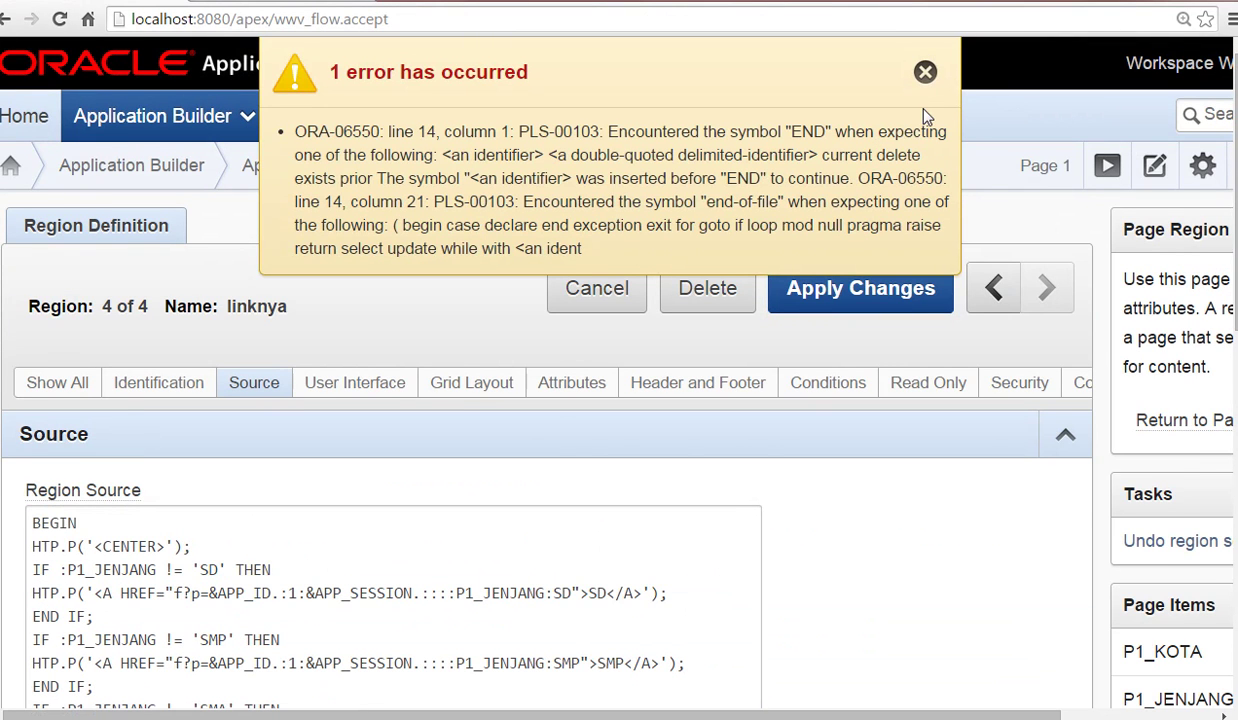
left_click(925, 72)
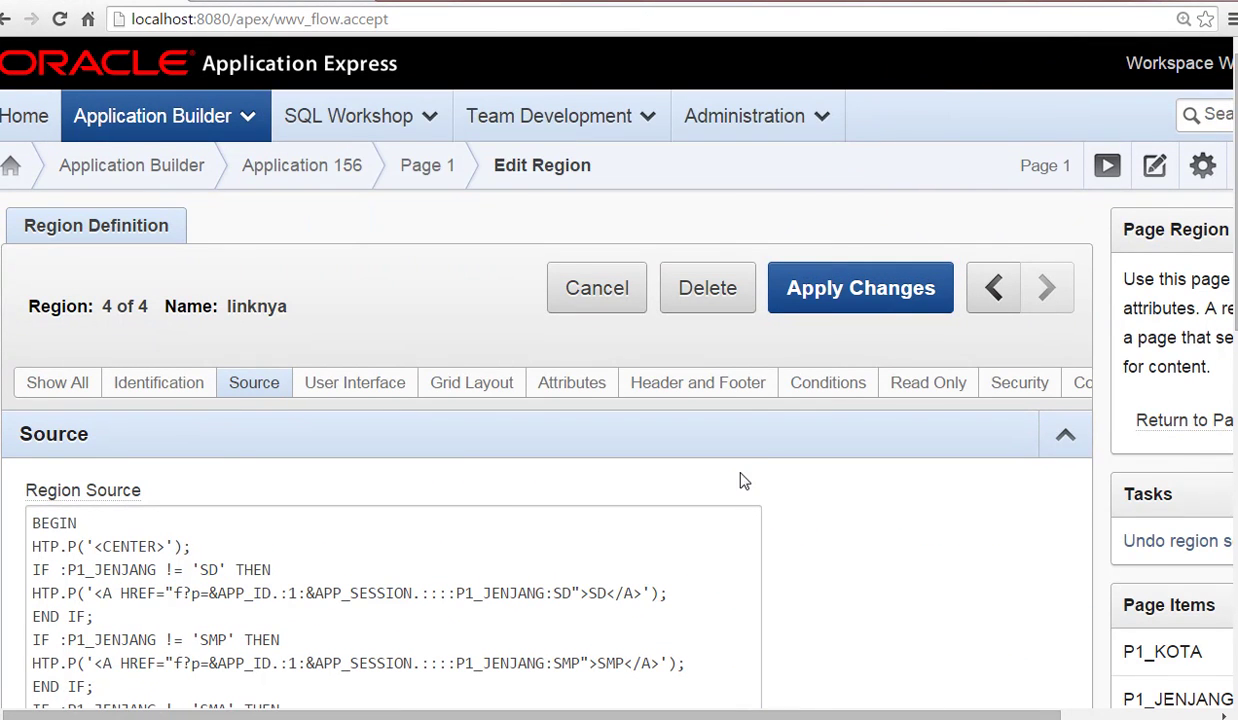
scroll(674, 566, "down", 5)
scroll(677, 497, "up", 3)
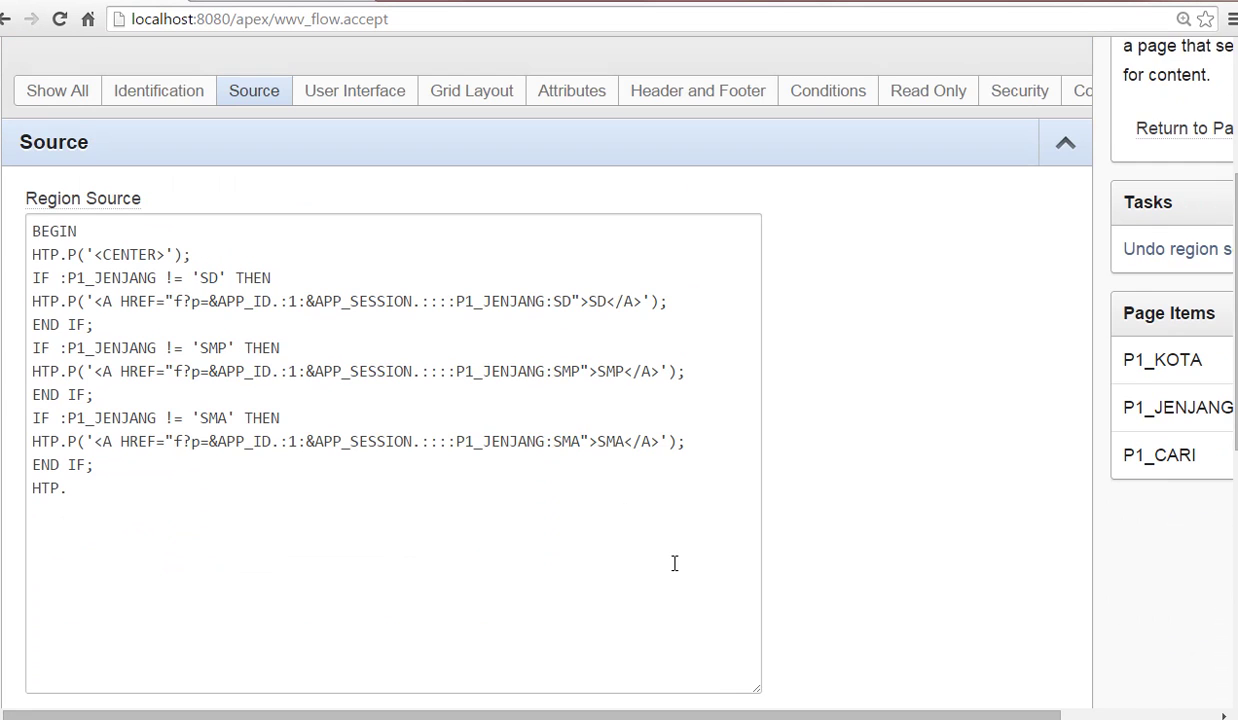
Replace the trailing HTP. in linknya's source with the module's last two lines, HTP.P('</CENTER>'); and END;.
left_click(510, 530)
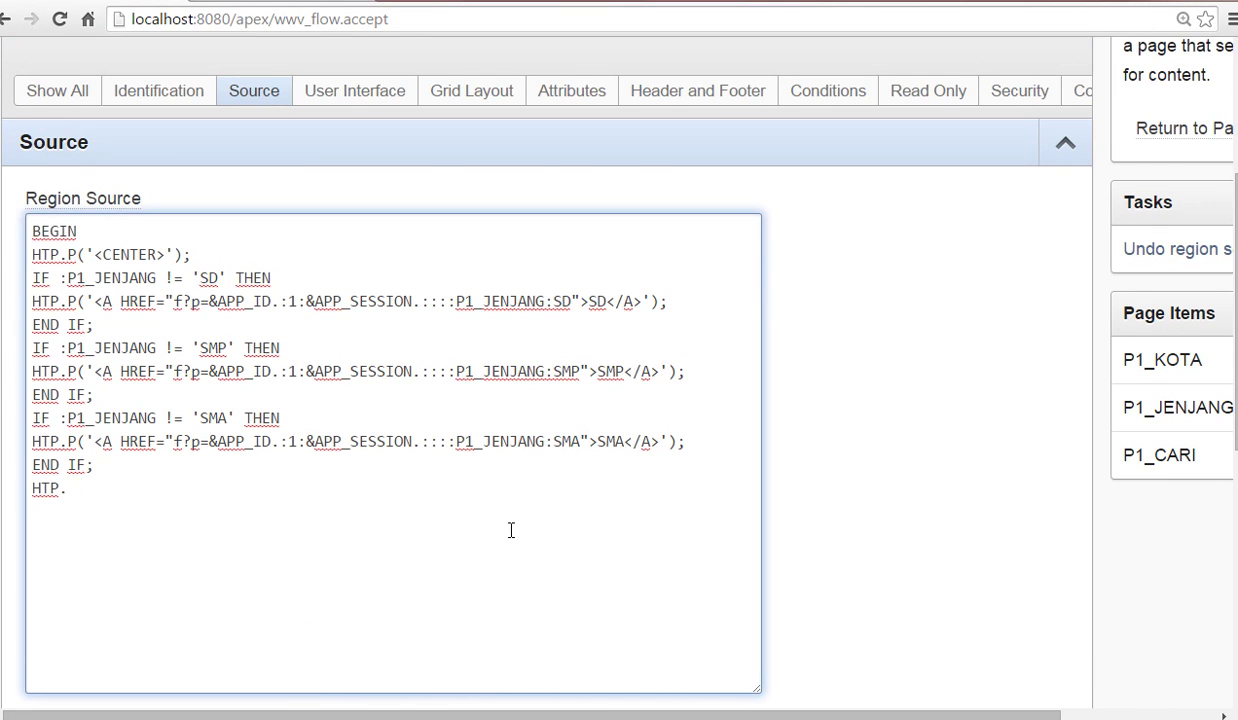
key("alt+Tab")
left_click(340, 503)
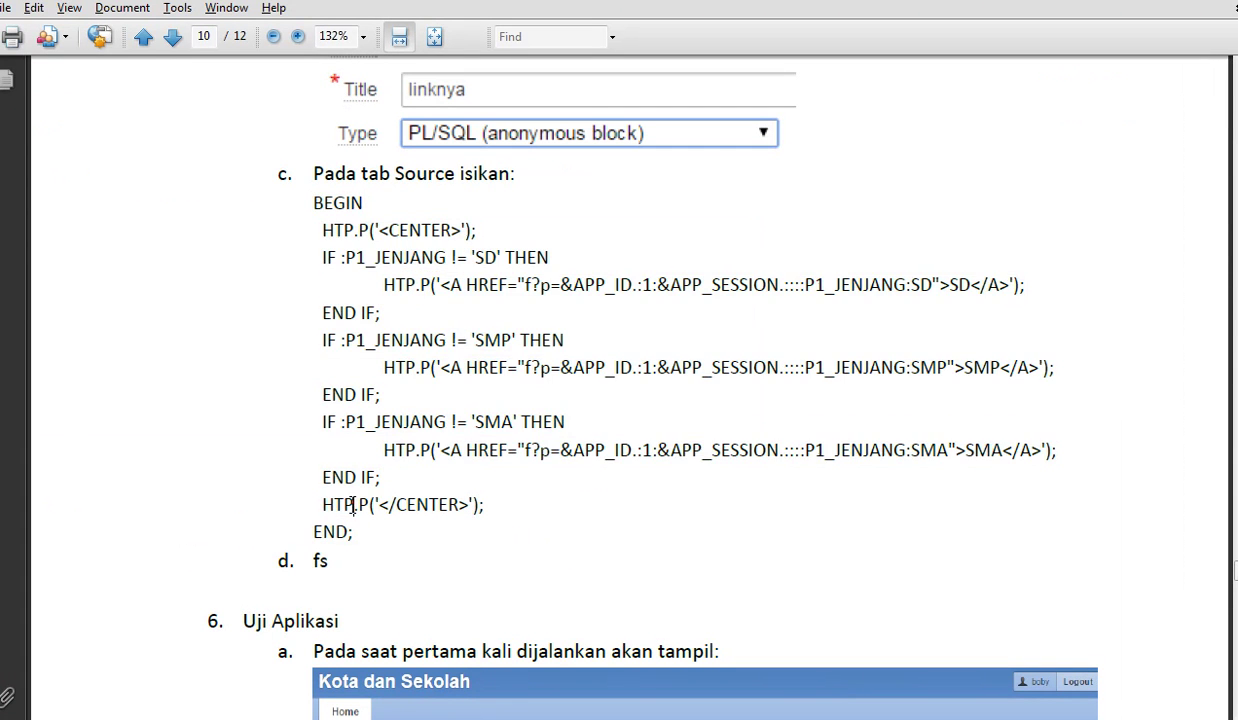
left_click_drag(322, 504, 359, 530)
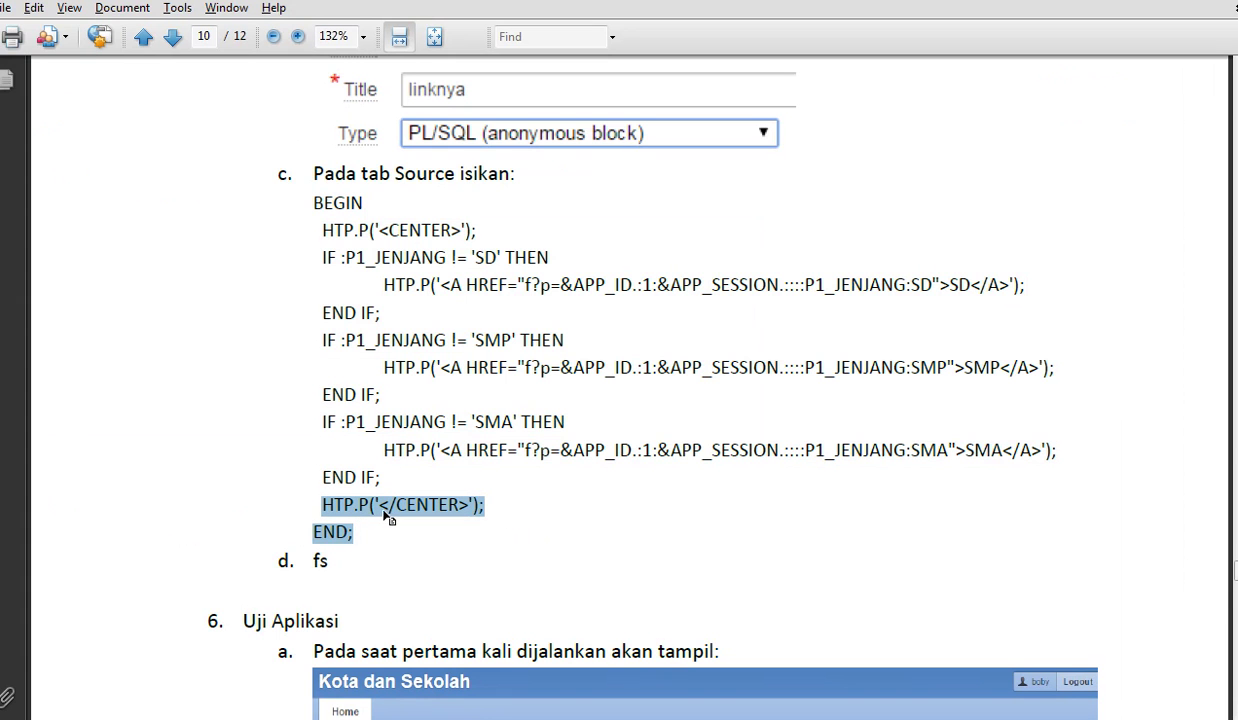
right_click(376, 507)
left_click(418, 526)
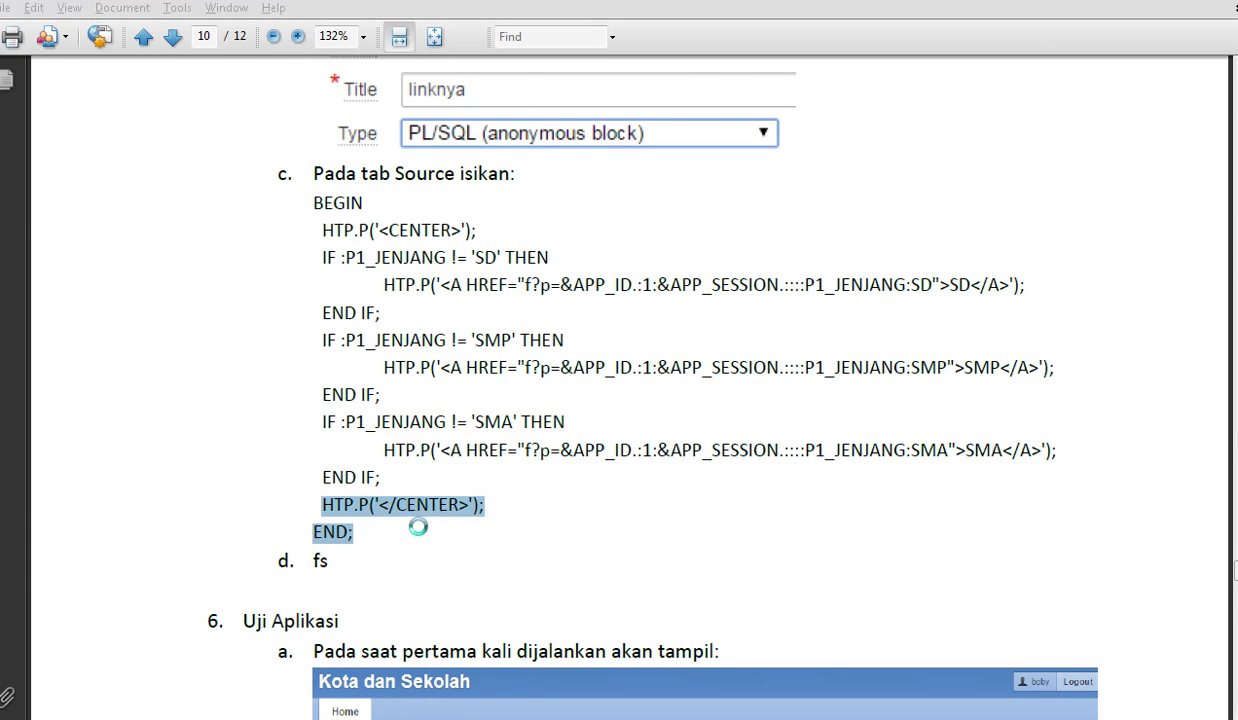
key("alt+Tab")
left_click_drag(67, 488, 25, 500)
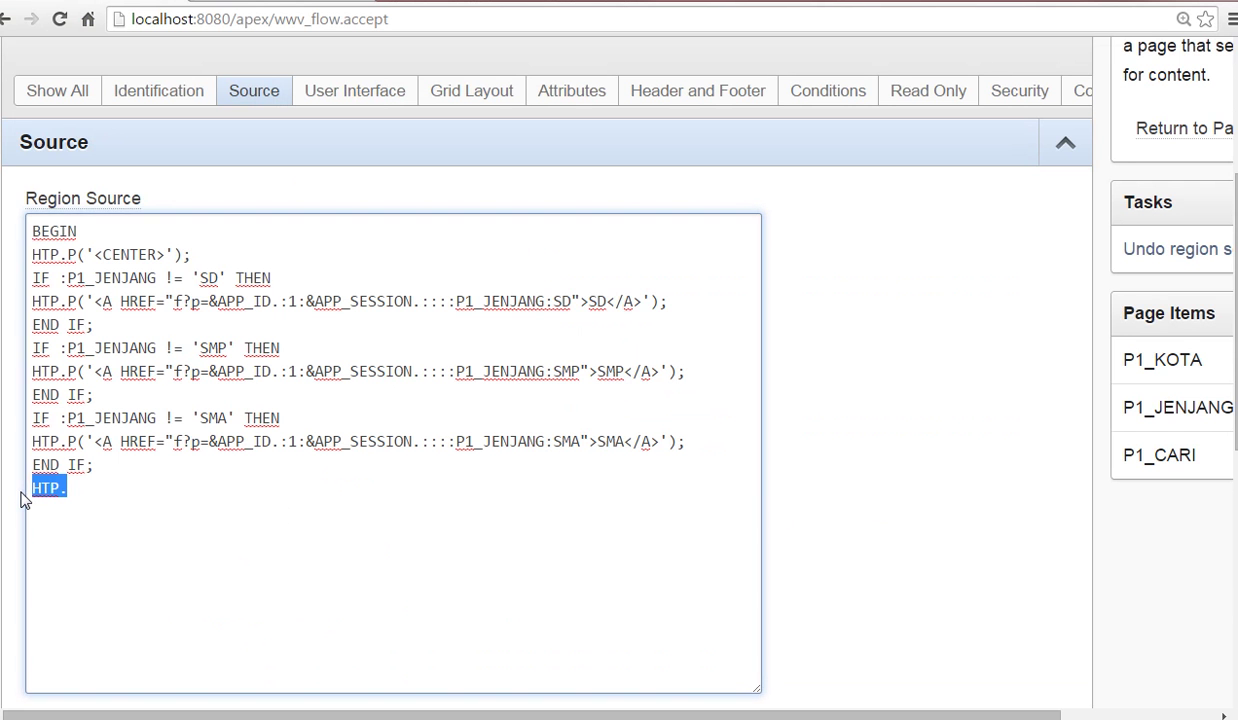
key("ctrl+v")
Apply the linknya region's changes and return to the PDF module.
scroll(429, 543, "up", 3)
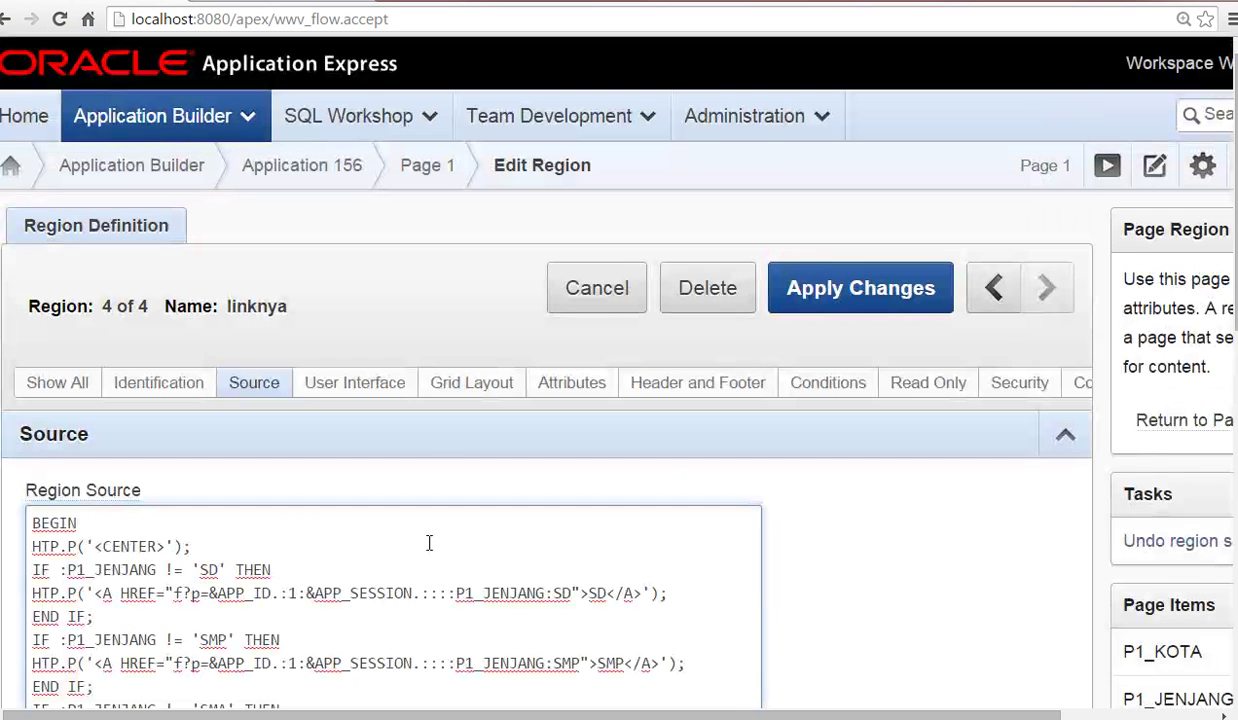
left_click(859, 304)
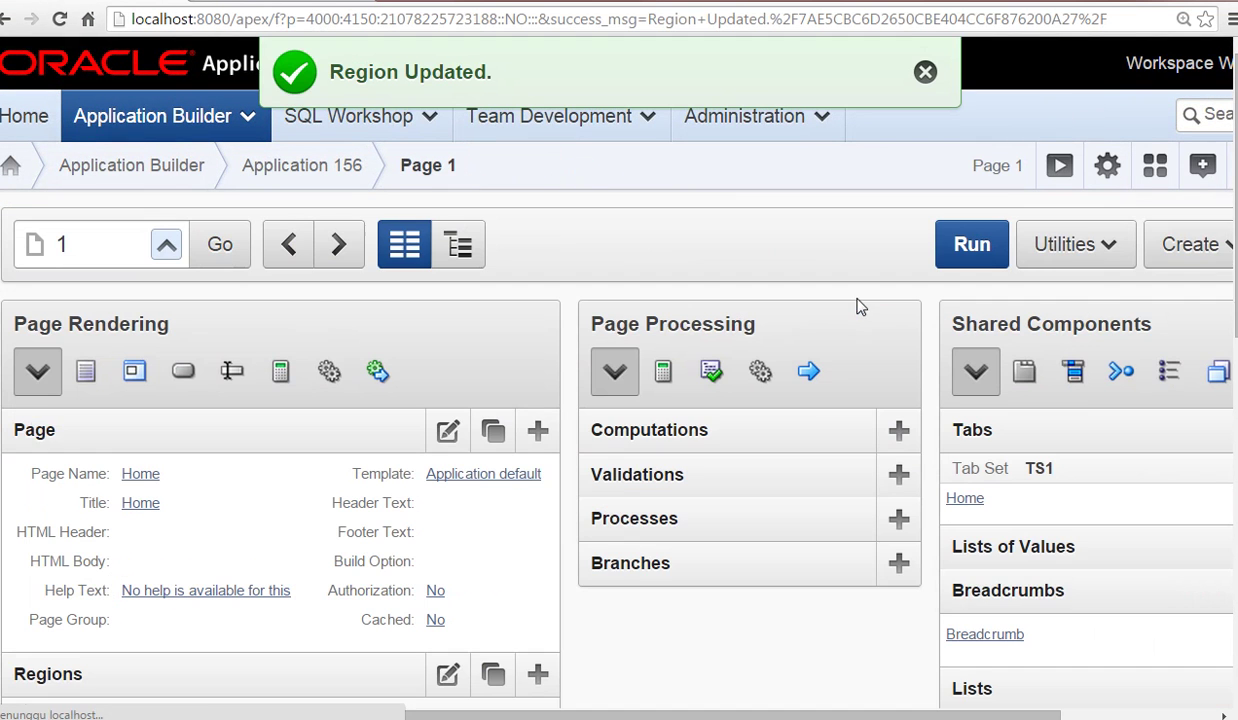
scroll(805, 588, "down", 3)
scroll(805, 590, "up", 3)
key("alt+Tab")
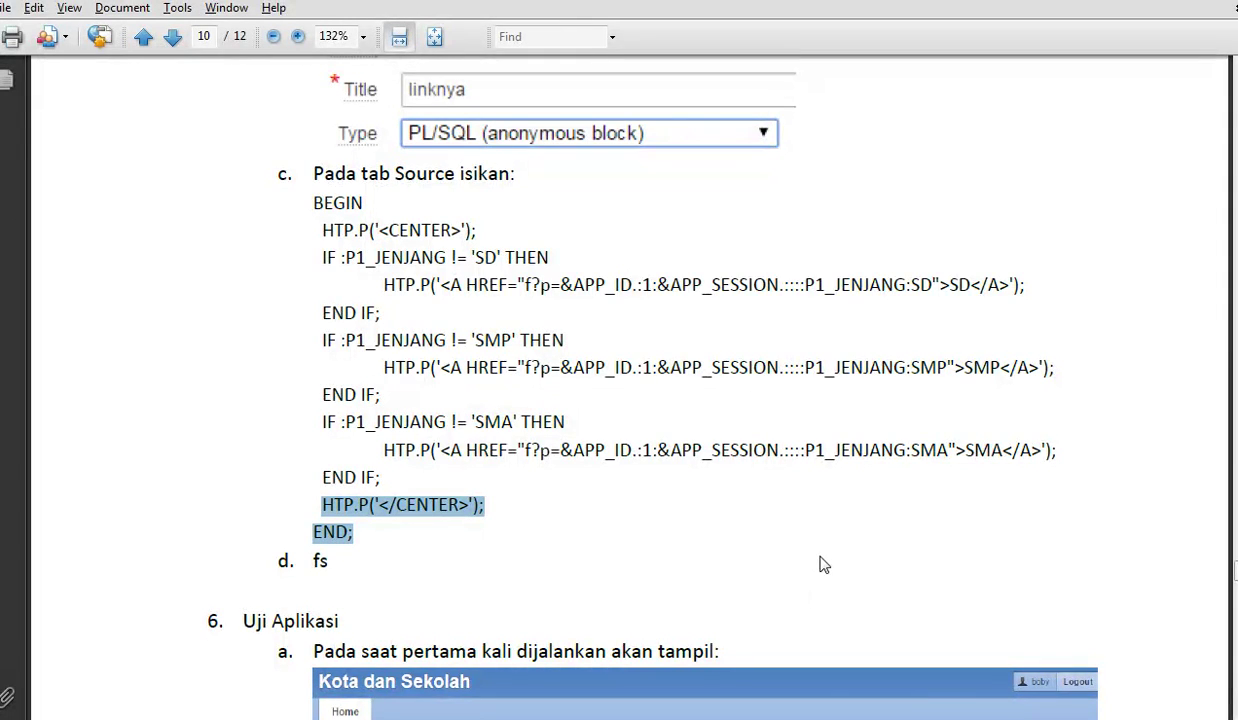
Check the module's Uji Aplikasi section, return to APEX and run page 1.
scroll(820, 565, "down", 3)
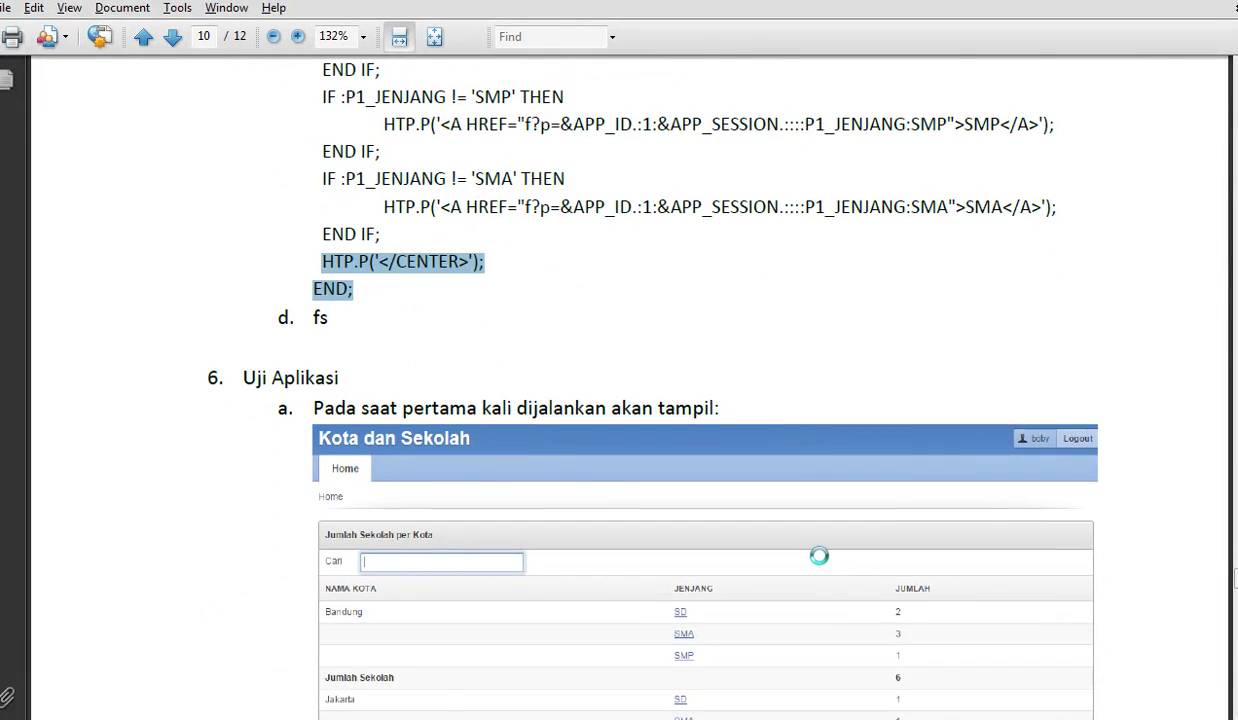
key("alt+Tab")
left_click(972, 52)
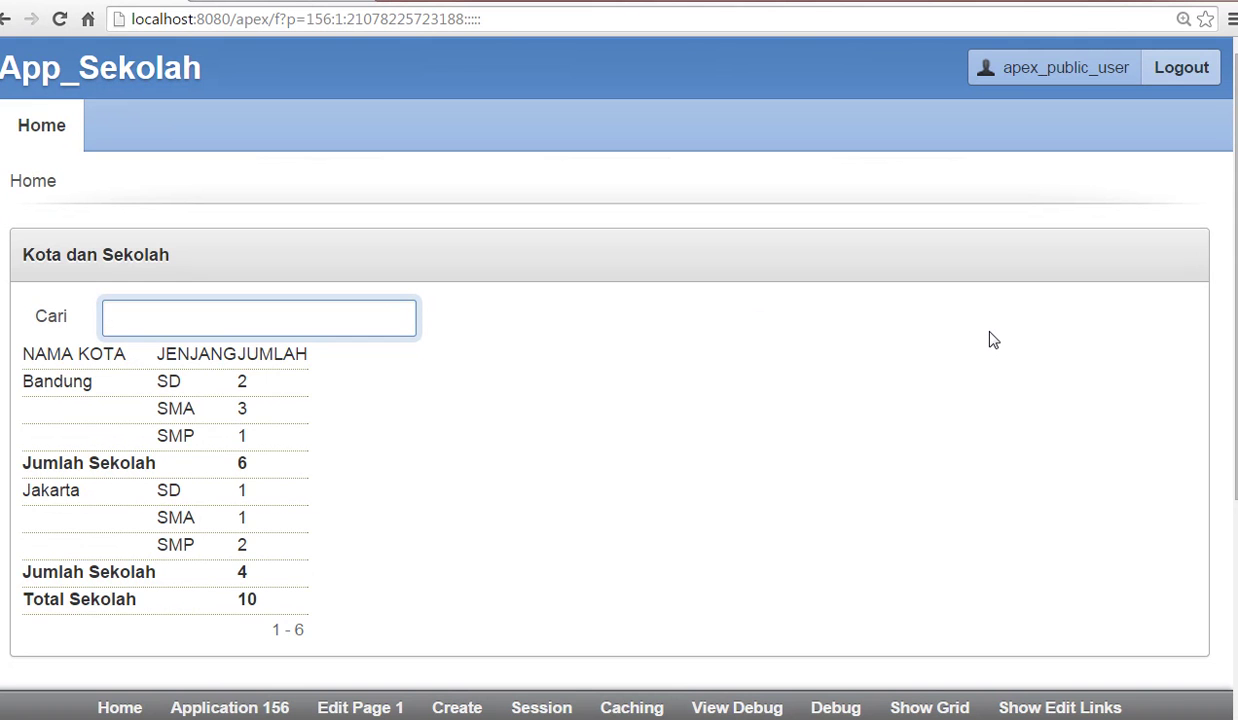
Compare the running page with the module's Uji Aplikasi screenshots and review the preceding linknya region instructions.
key("alt+Tab")
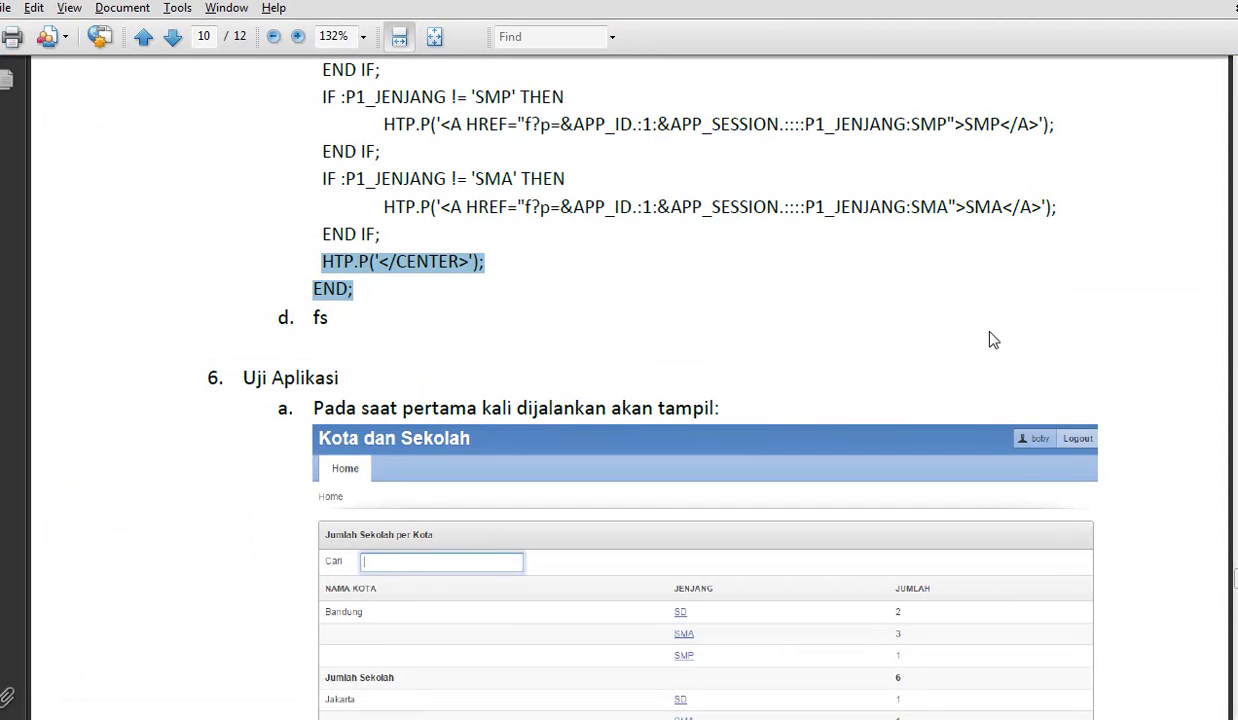
scroll(995, 345, "down", 10)
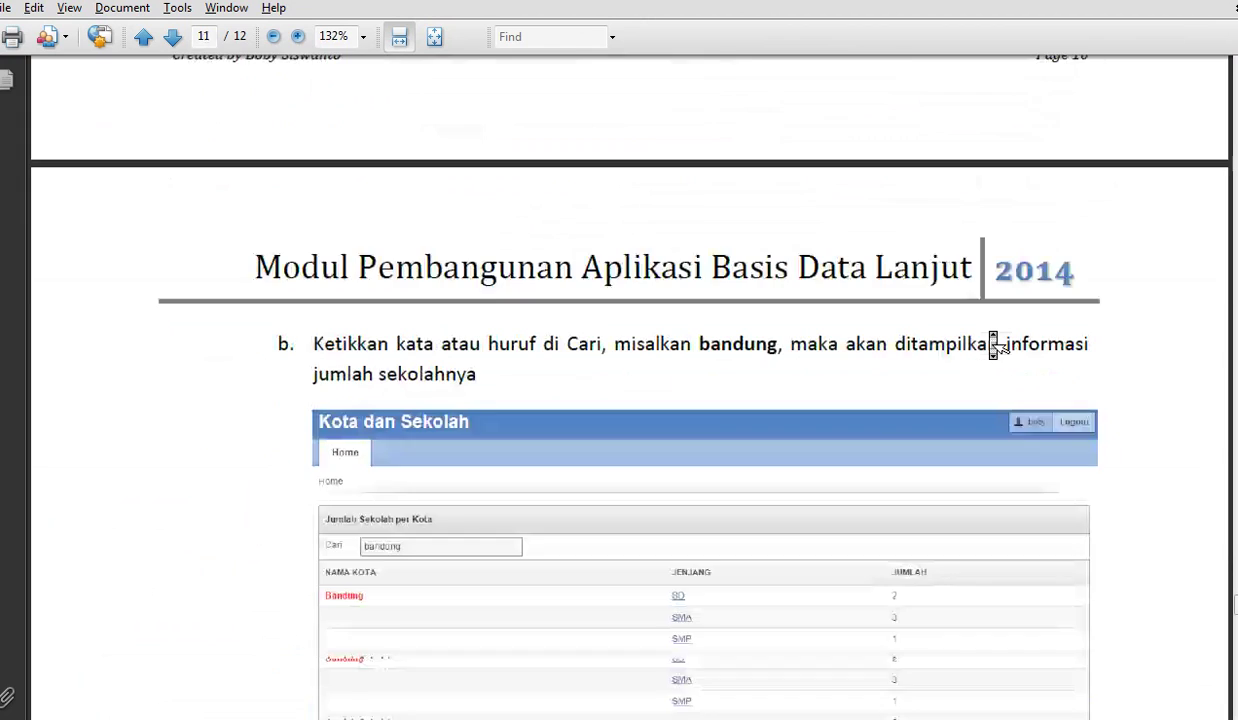
scroll(995, 345, "down", 3)
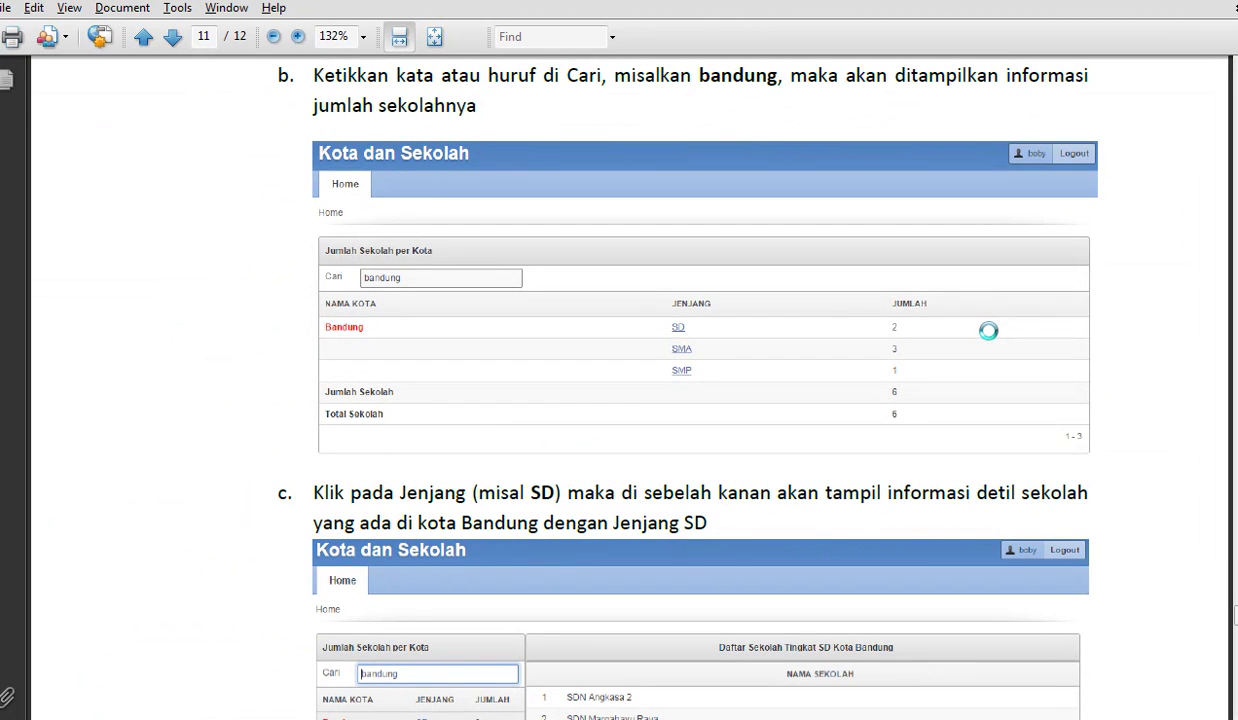
scroll(988, 330, "up", 13)
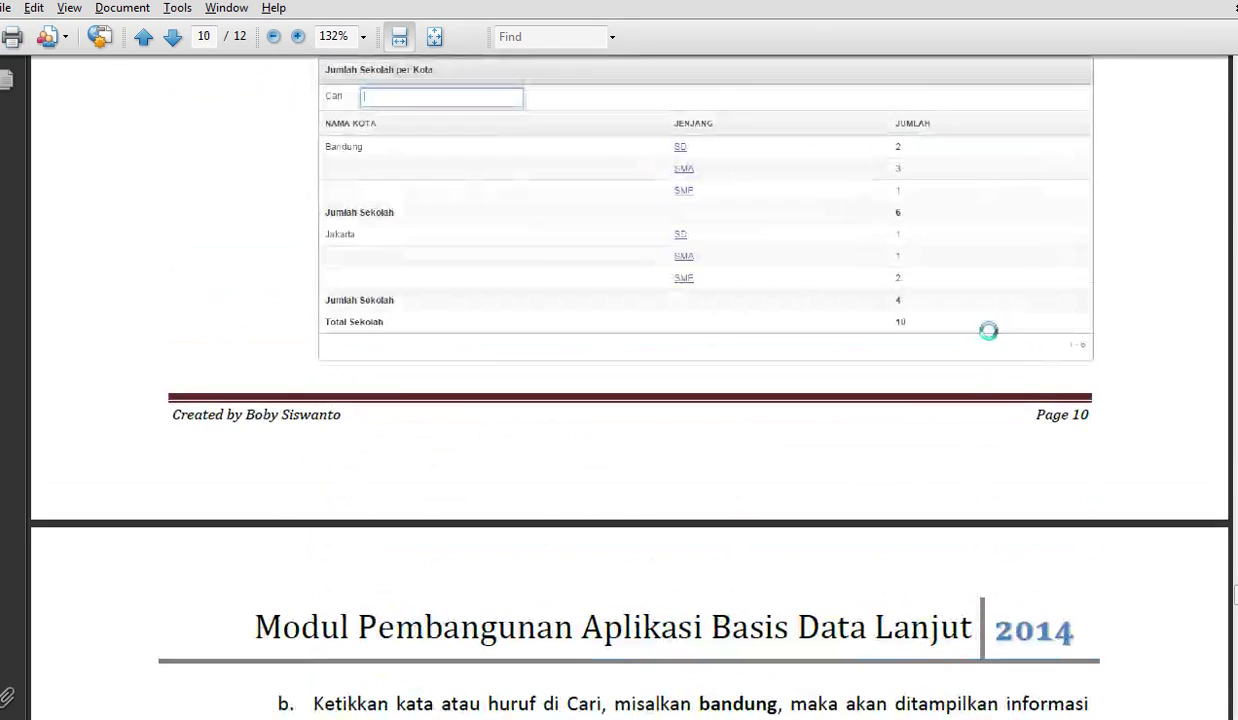
scroll(995, 345, "up", 20)
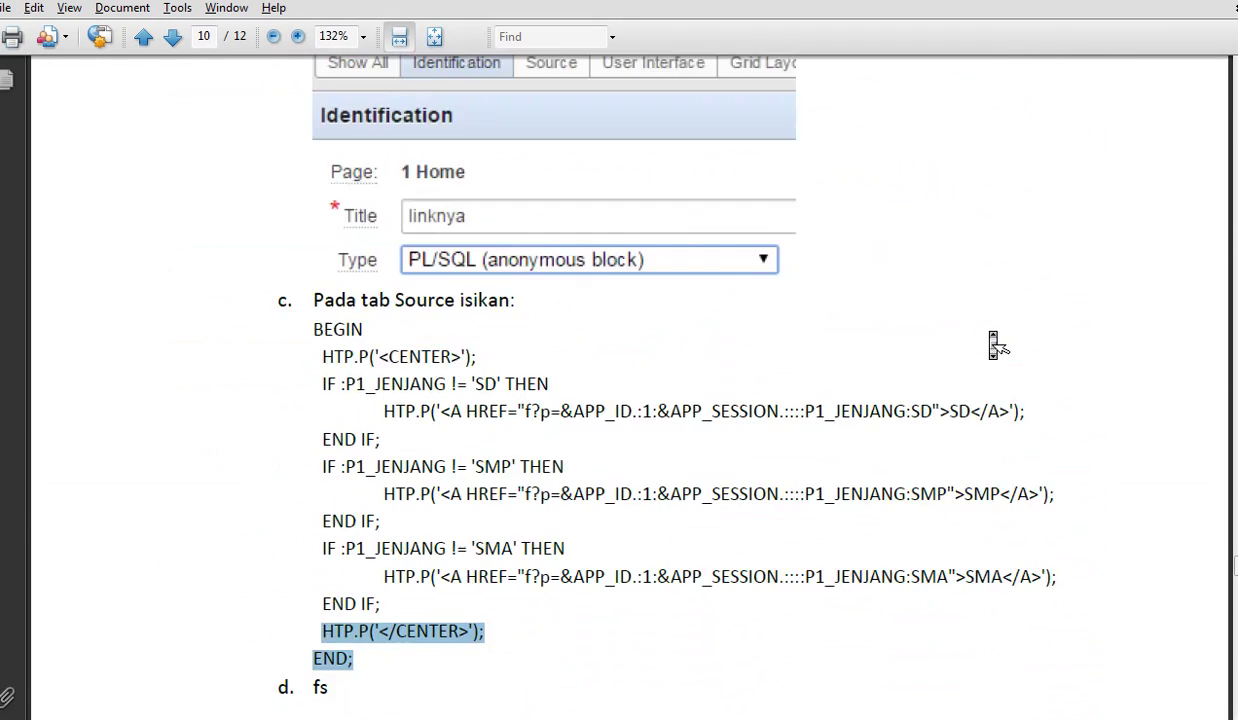
scroll(995, 345, "up", 12)
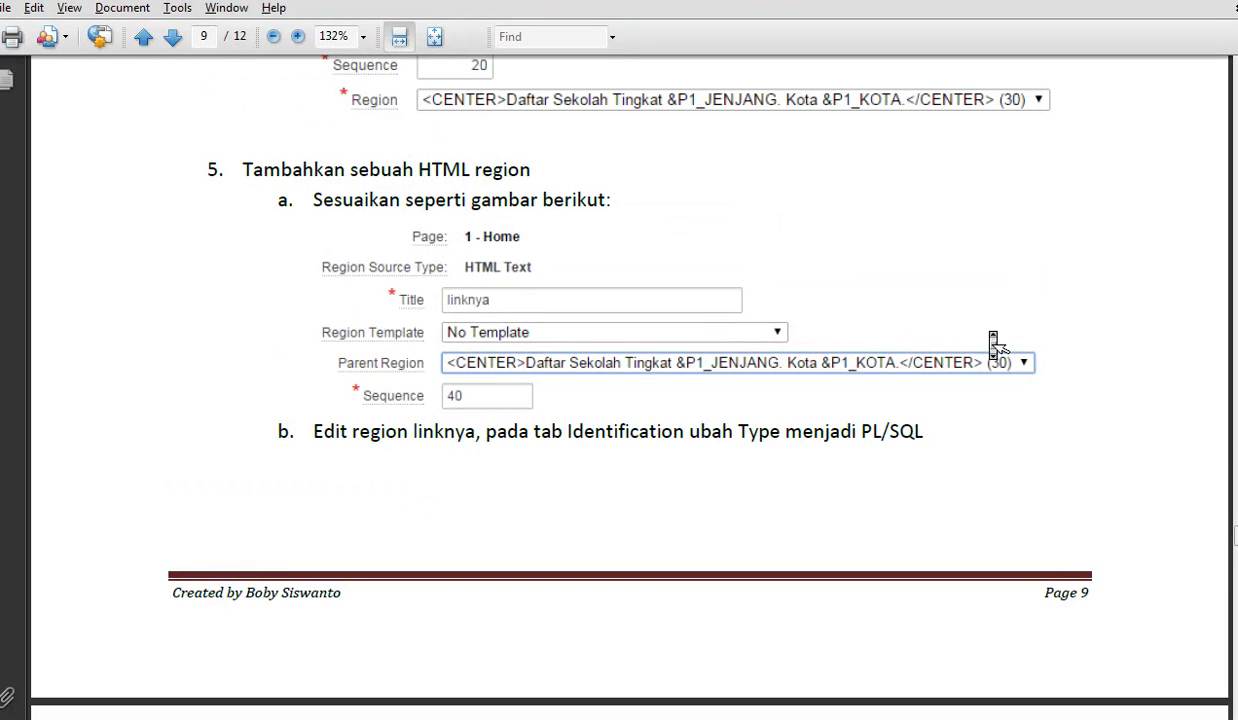
key("alt+Tab")
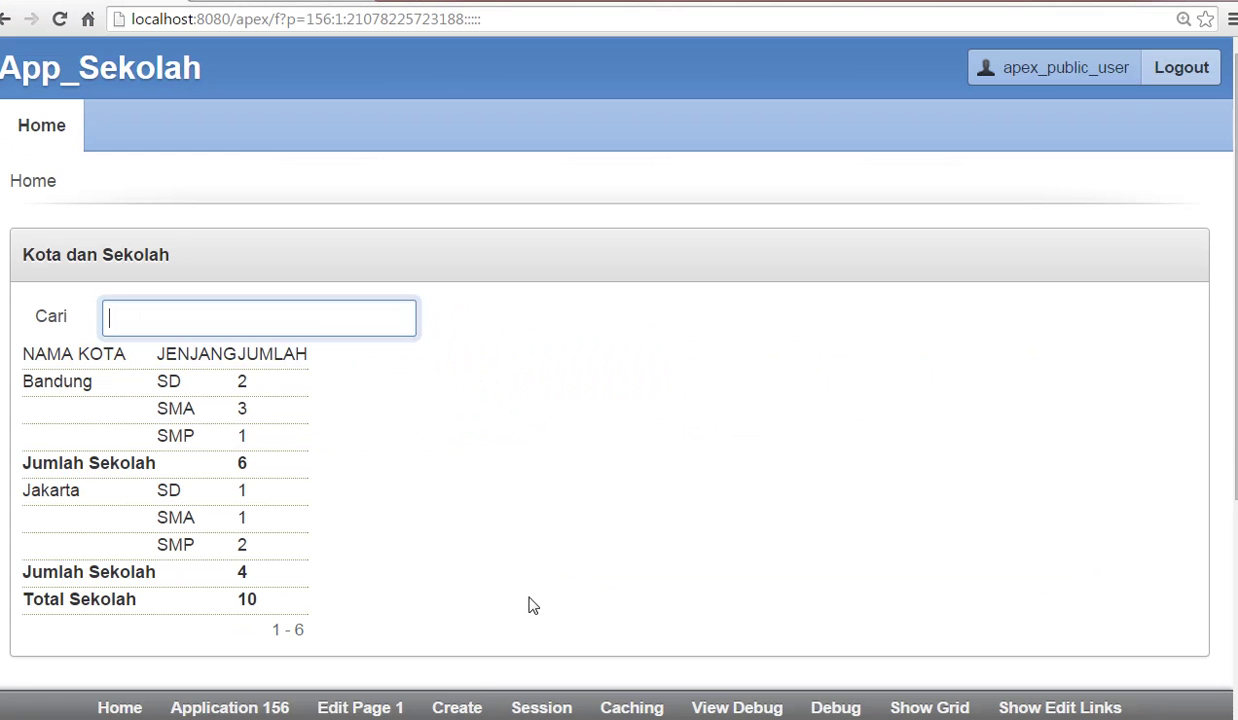
Open the column attributes of JENJANG in page 1's Kota dan Sekolah report region for editing.
left_click(360, 707)
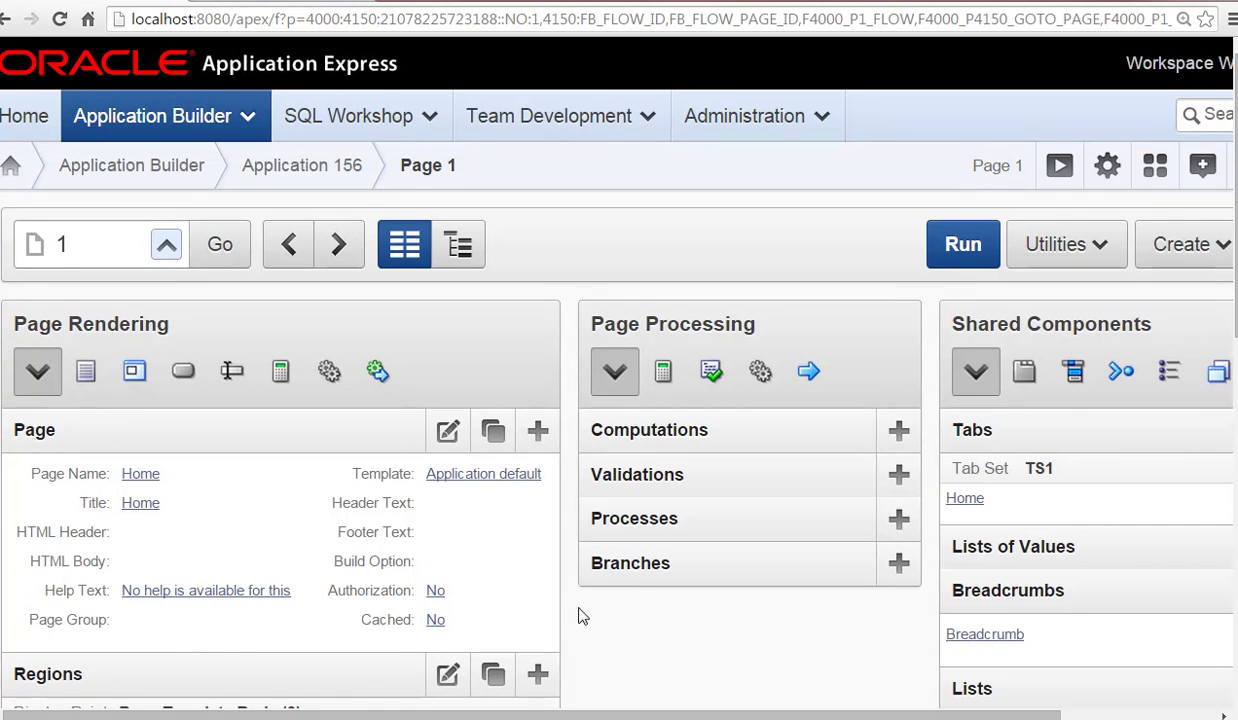
scroll(612, 605, "down", 6)
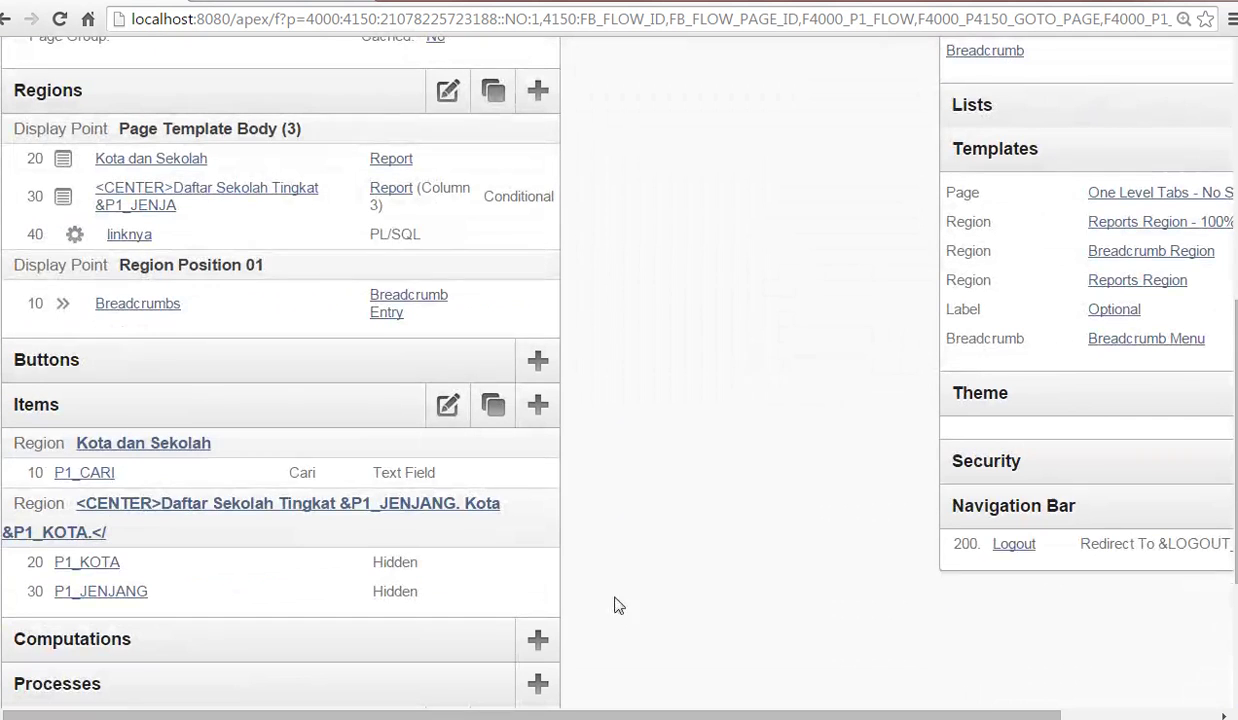
left_click(170, 164)
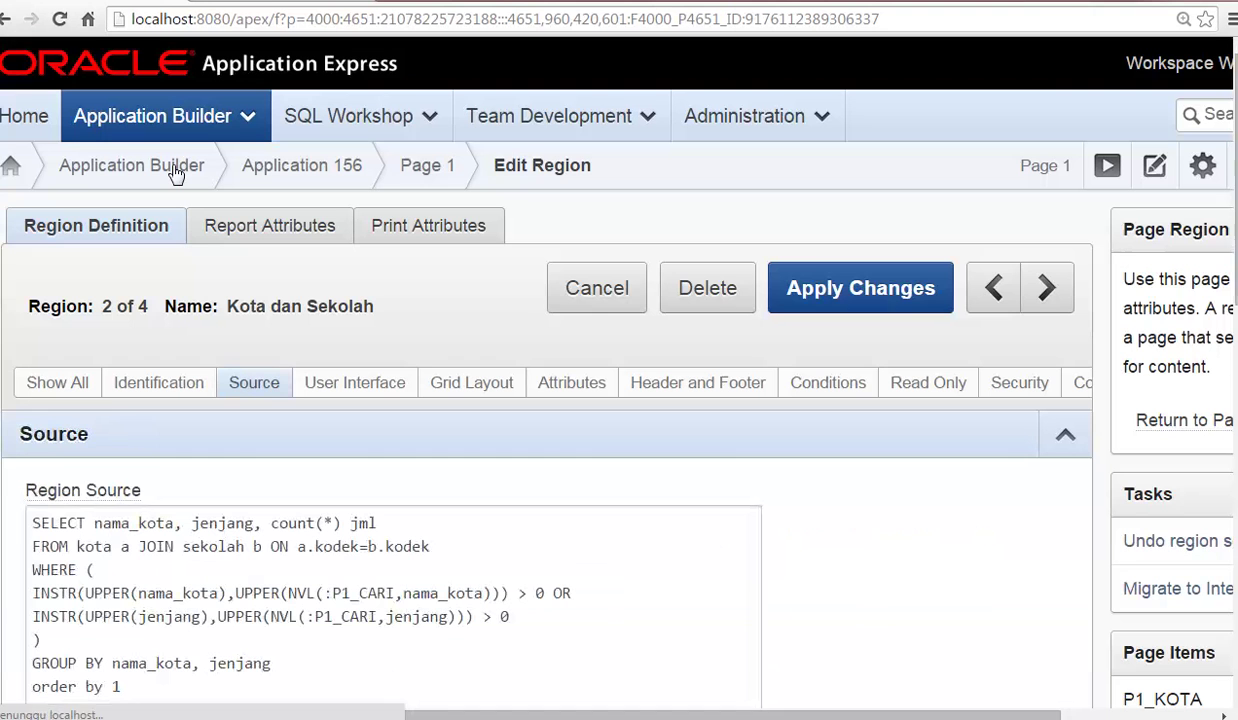
left_click(279, 230)
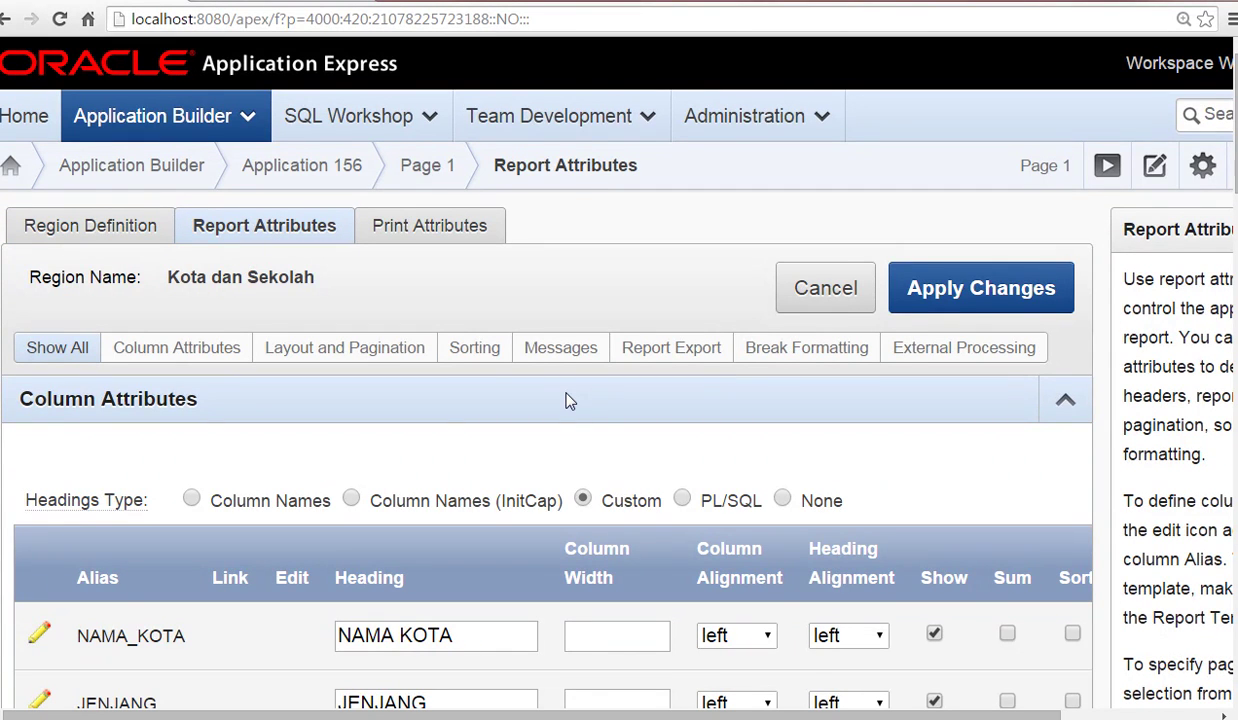
scroll(566, 401, "down", 4)
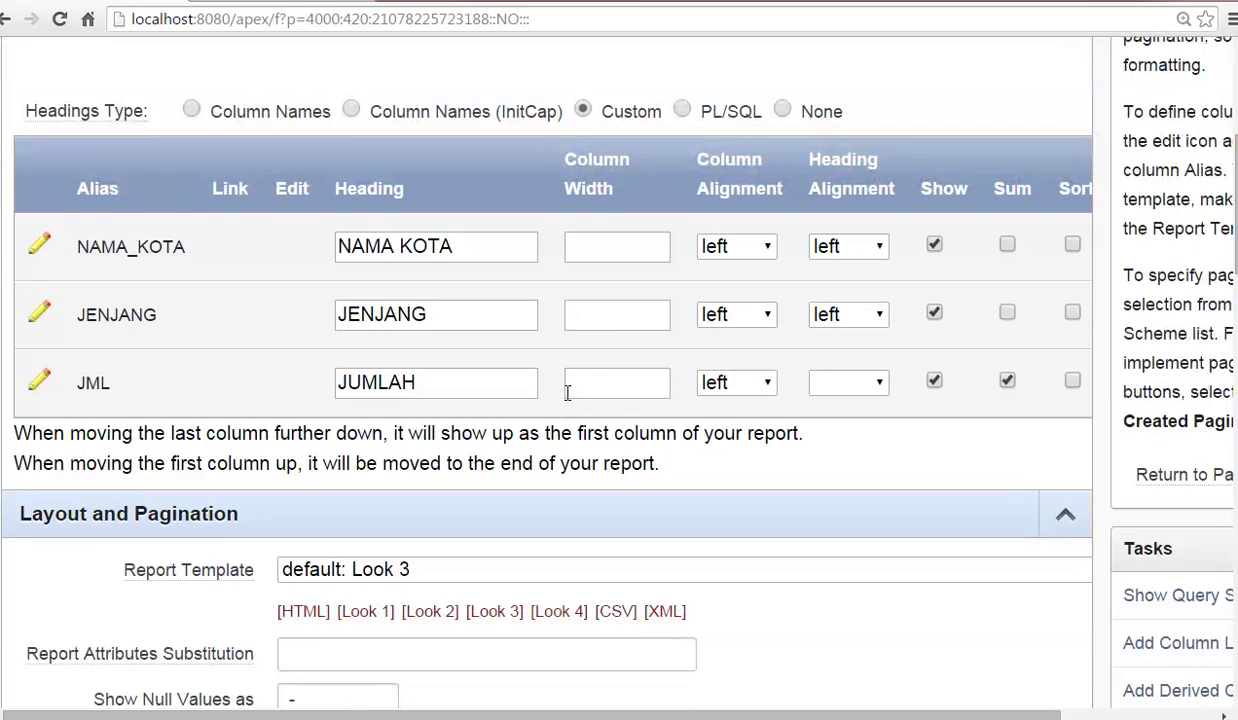
left_click(40, 316)
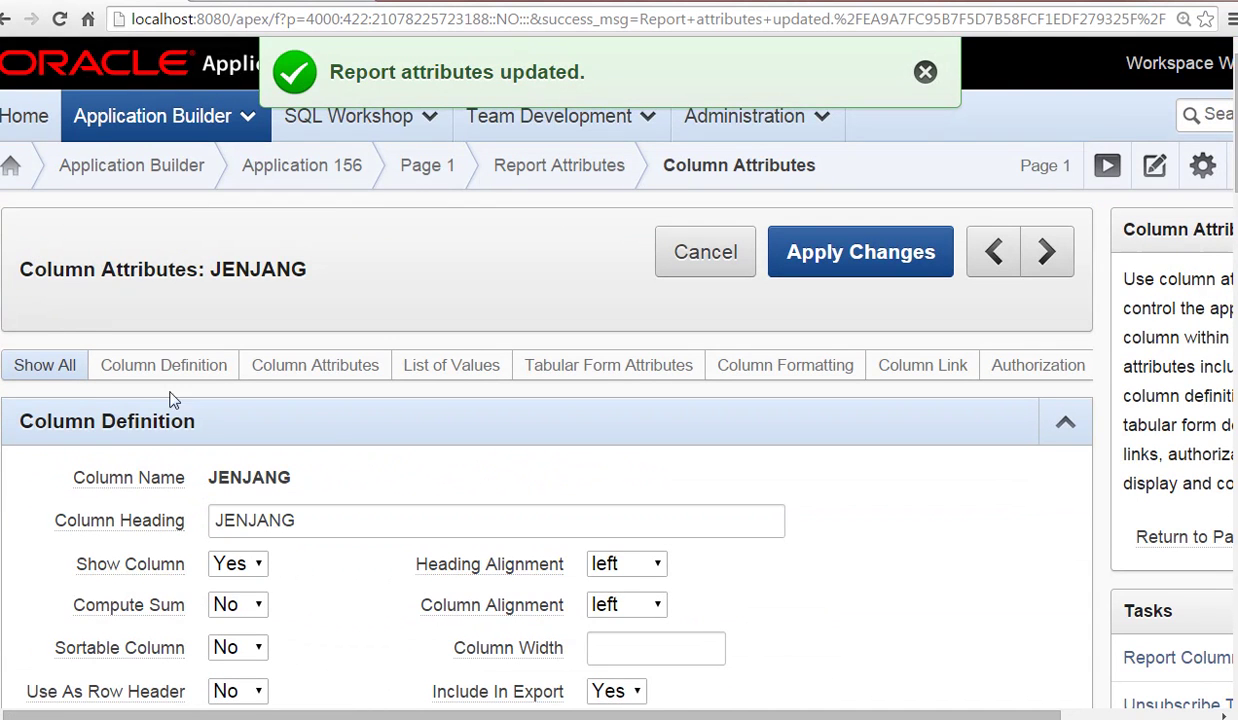
Set the JENJANG column link's text to #JENJANG# and its target to page 1 of this application.
left_click(913, 370)
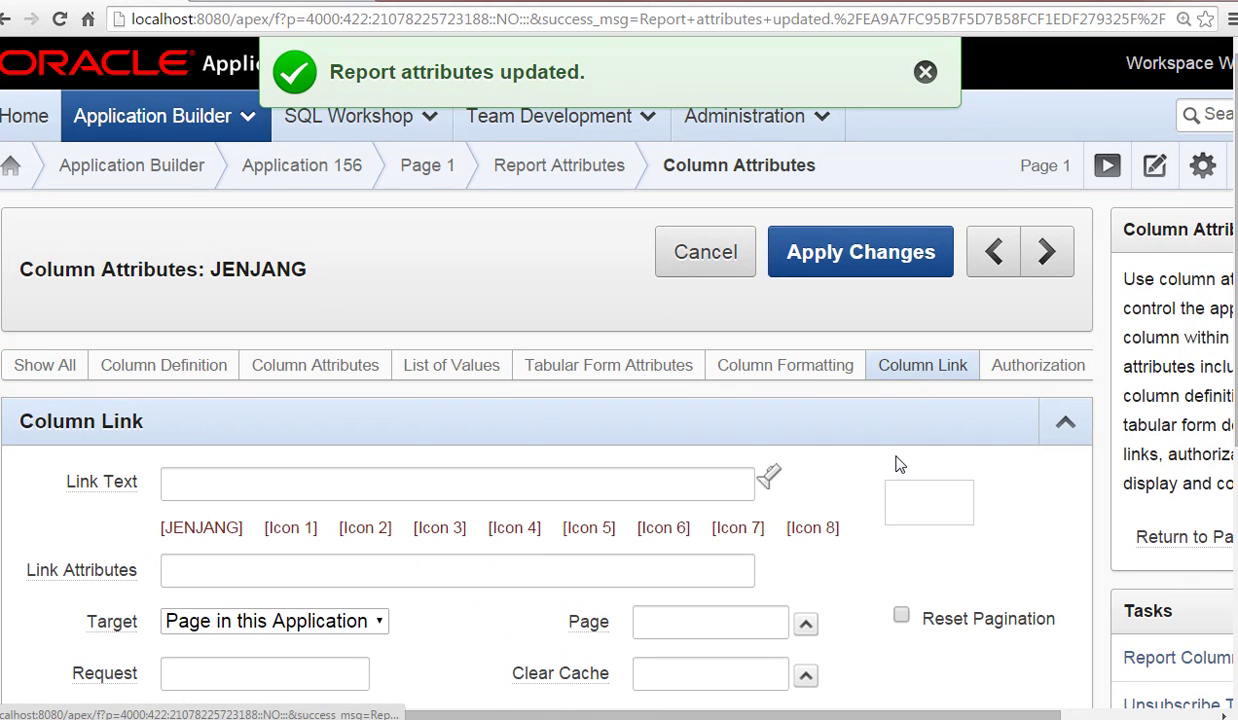
left_click(205, 527)
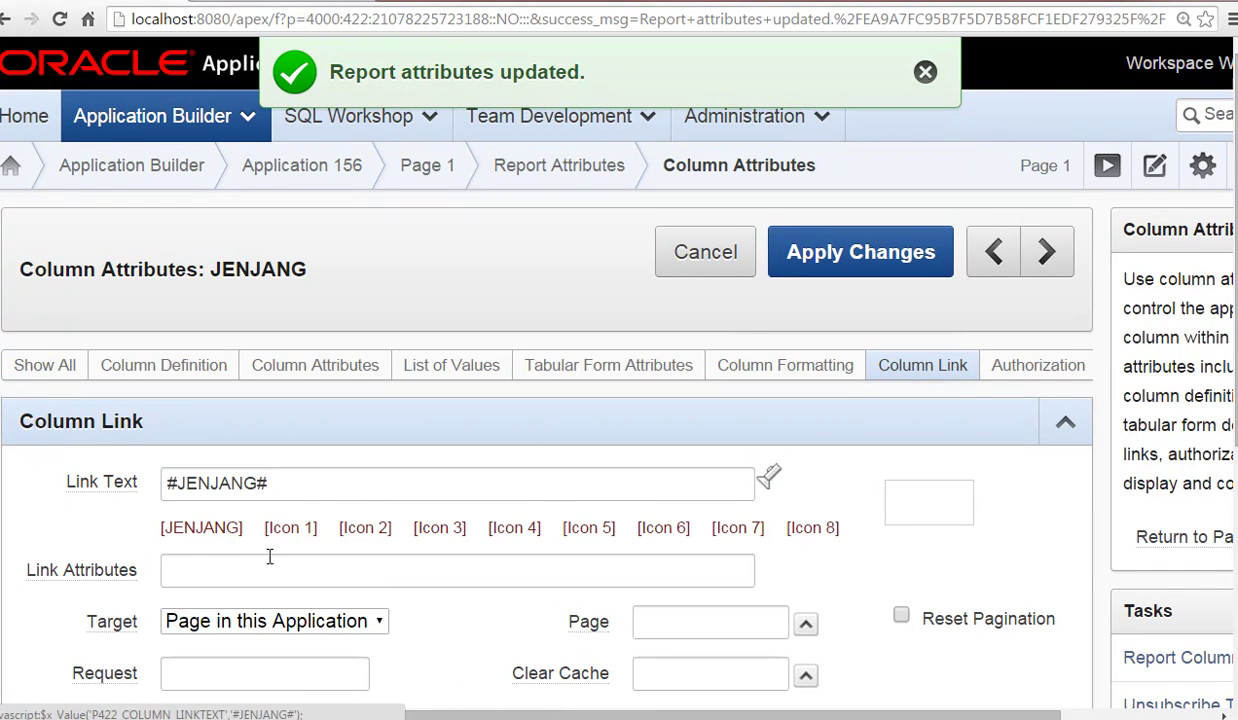
scroll(382, 583, "down", 3)
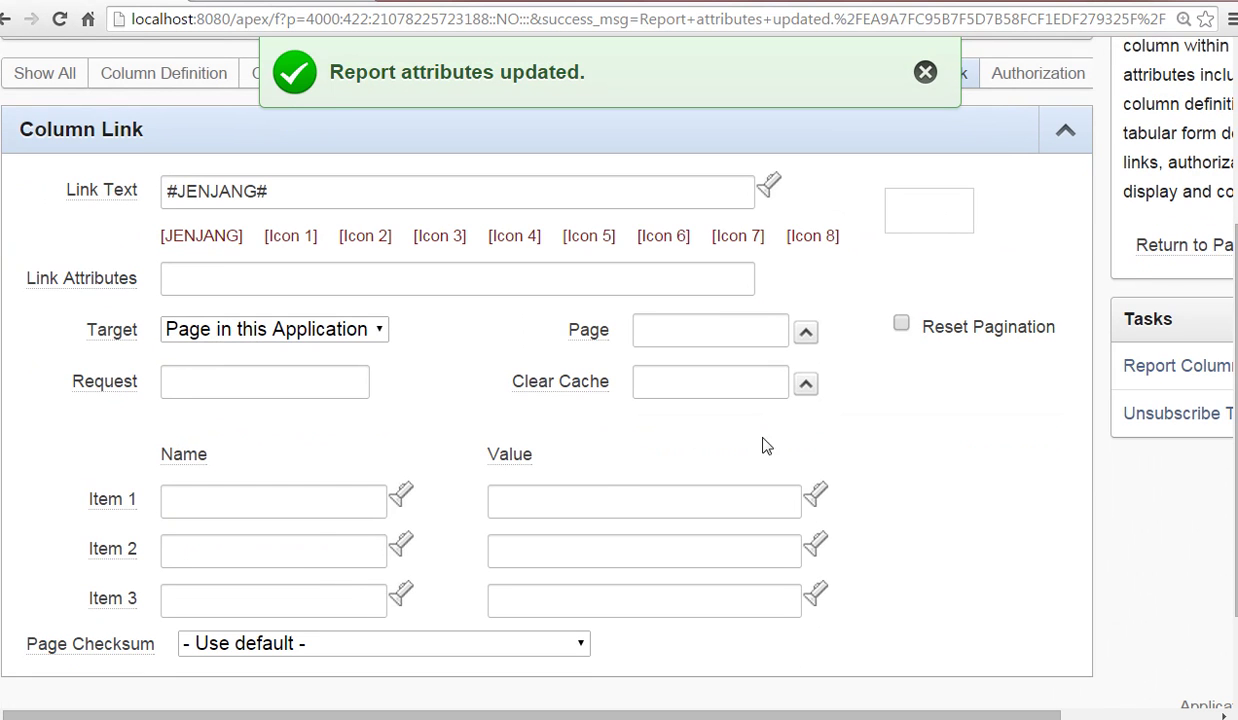
left_click(805, 332)
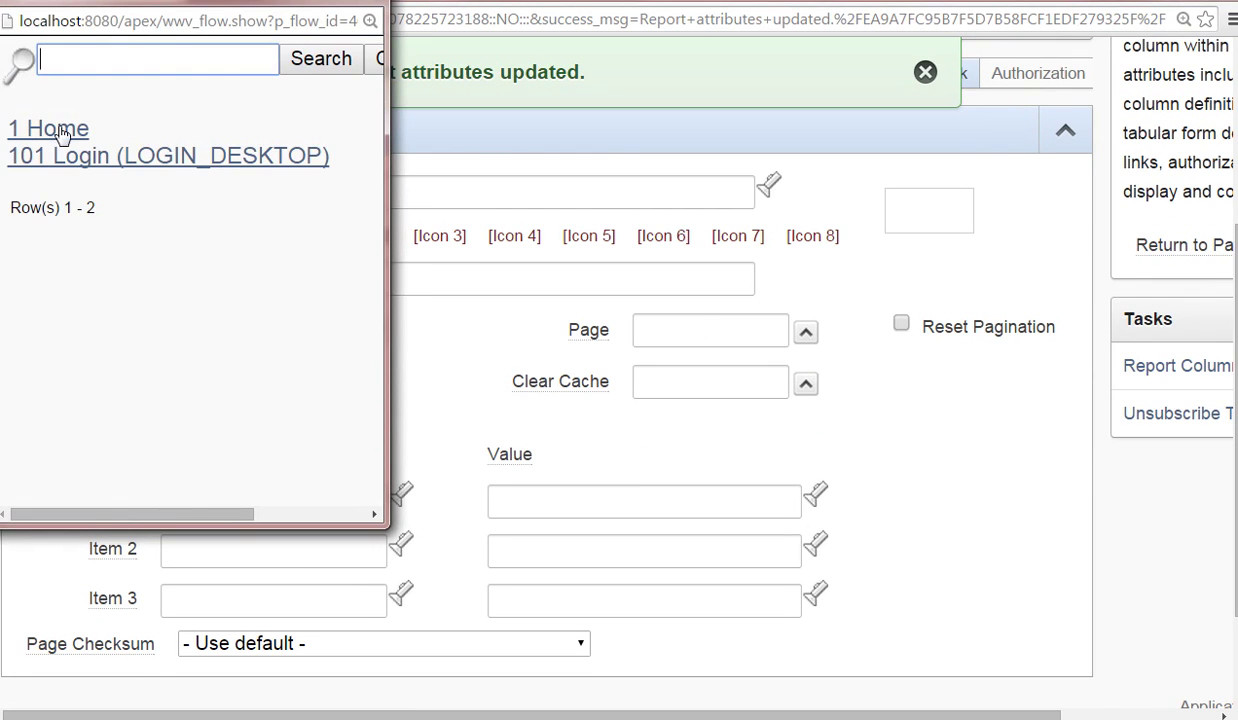
left_click(62, 133)
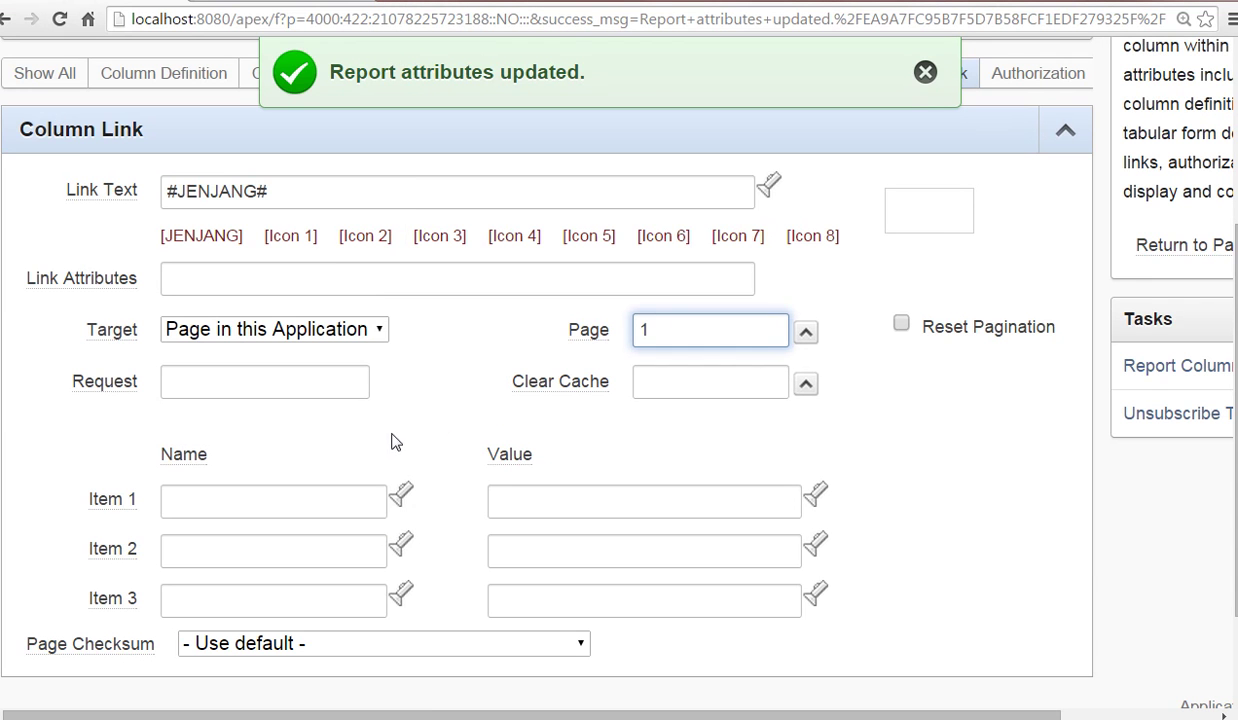
Make the JENJANG column link pass #NAMA_KOTA# to P1_KOTA as its first item.
left_click(401, 493)
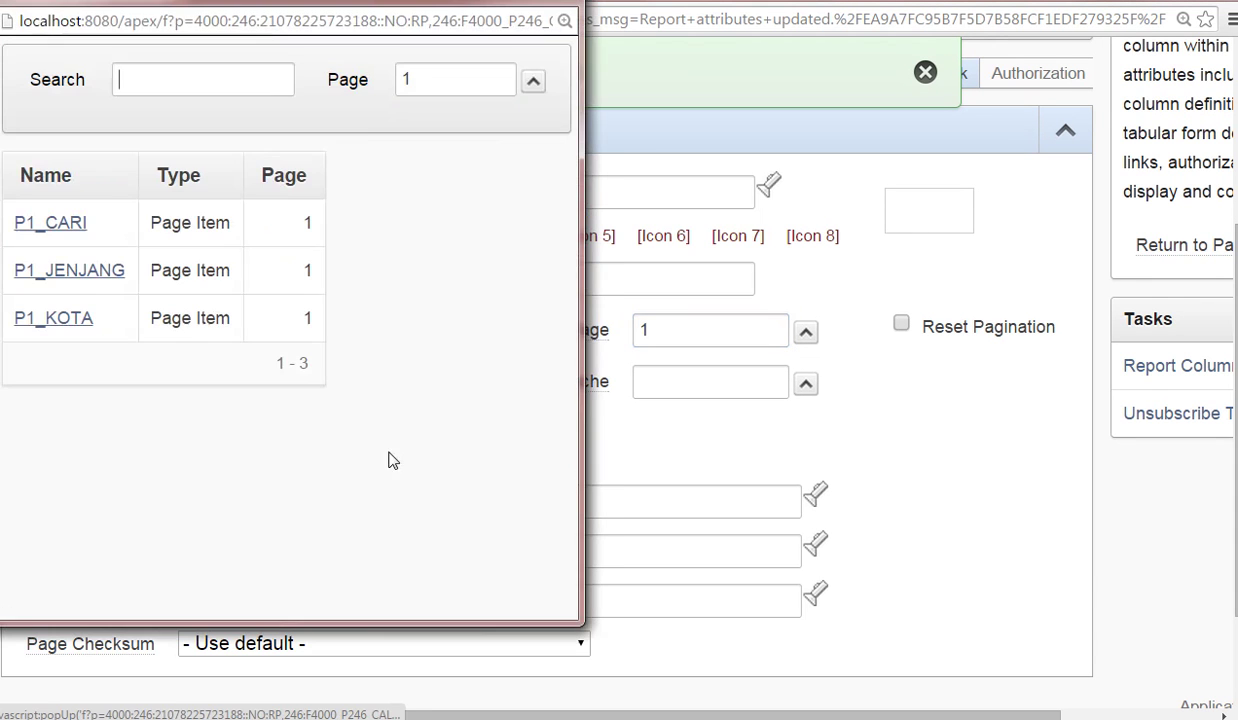
left_click_drag(300, 1, 322, 4)
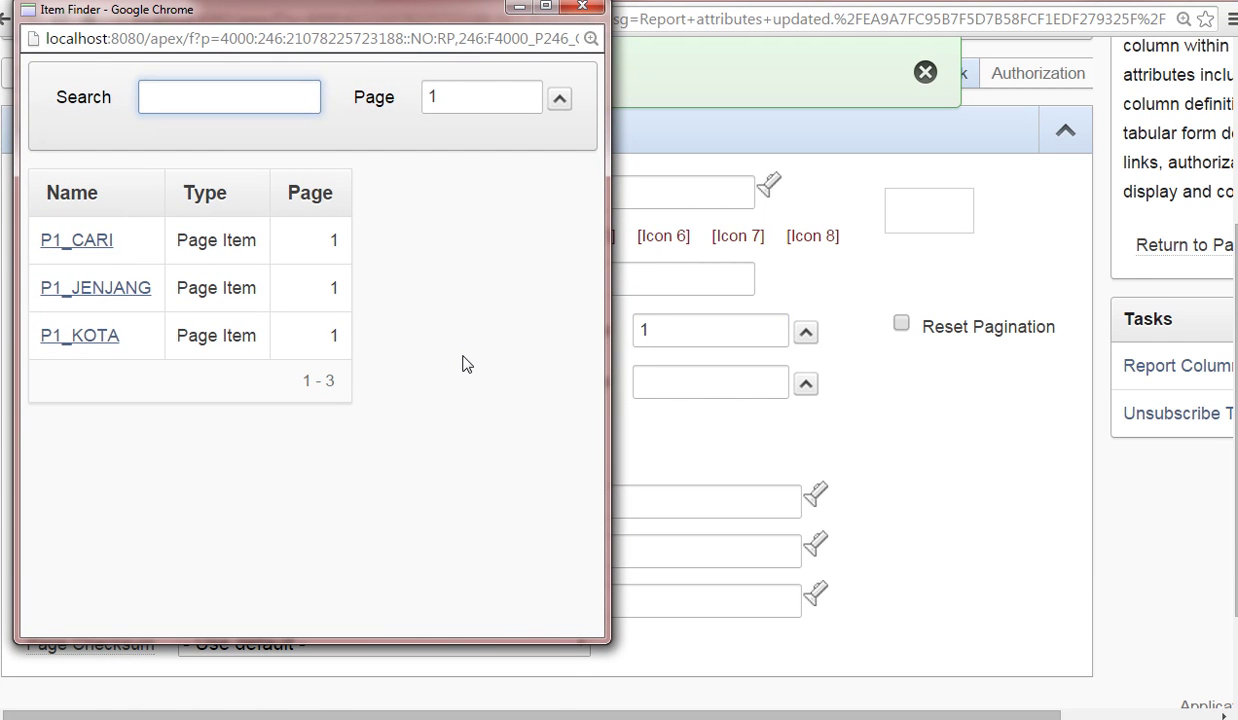
left_click(115, 335)
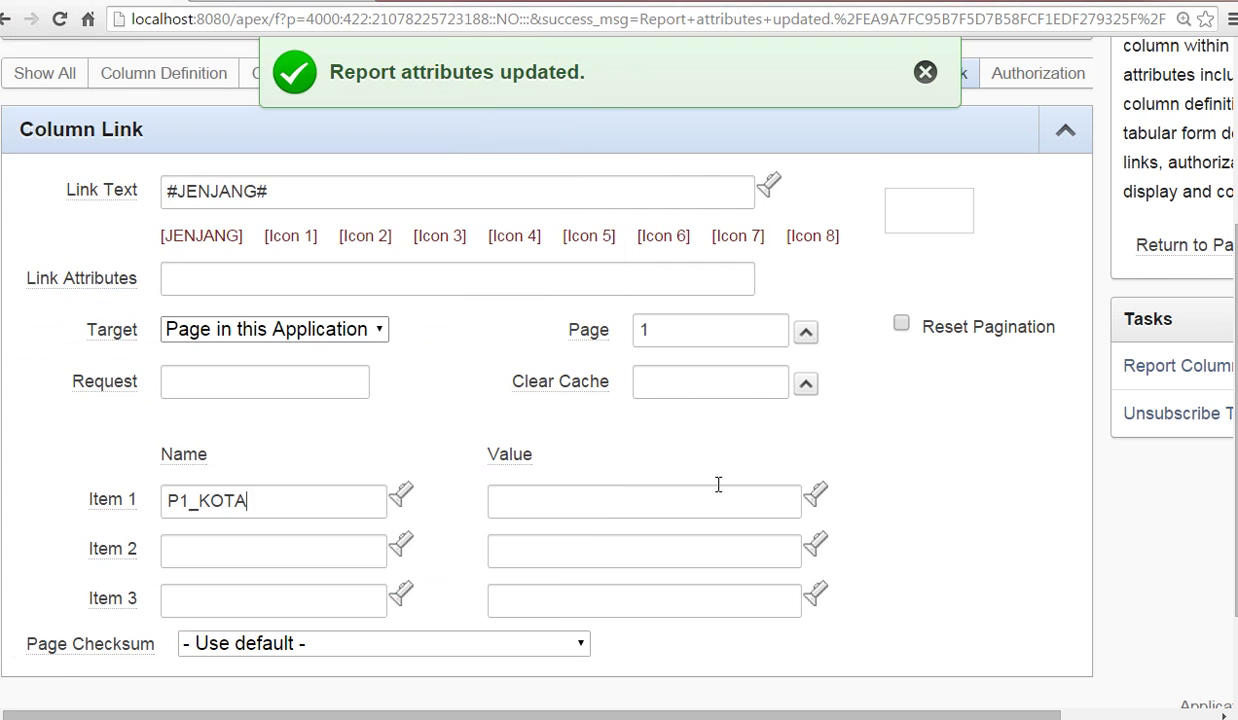
left_click(812, 497)
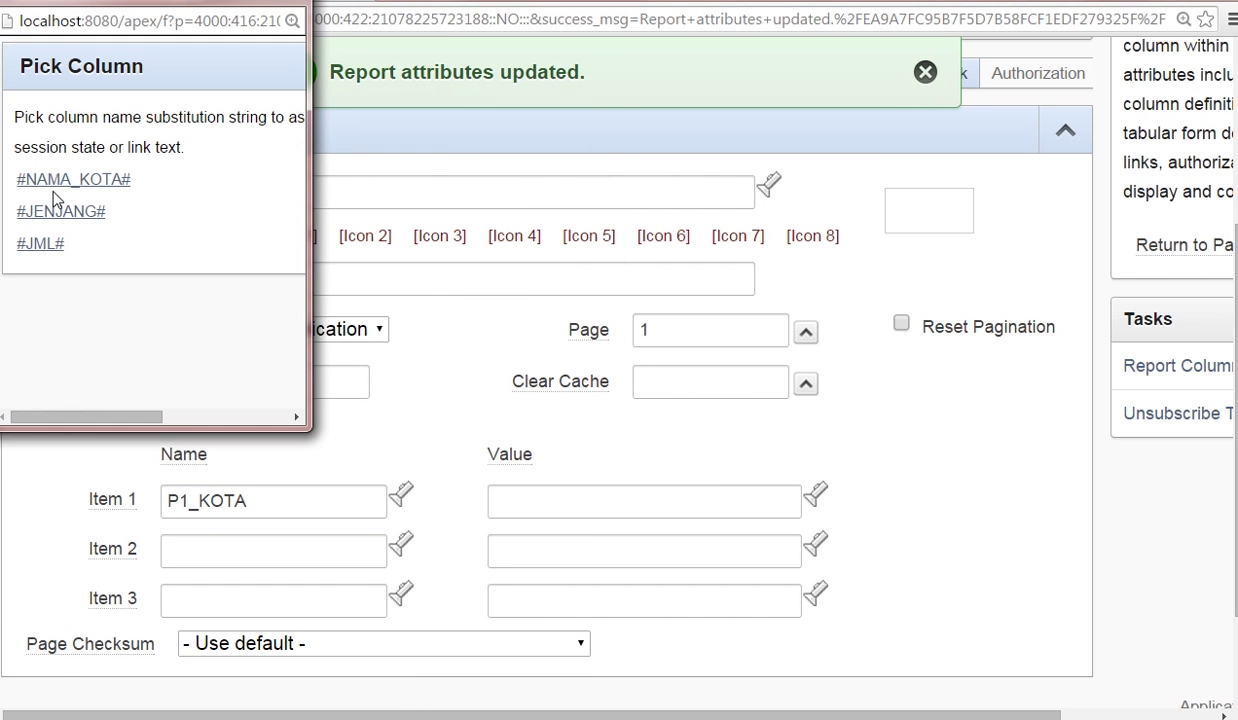
left_click(72, 182)
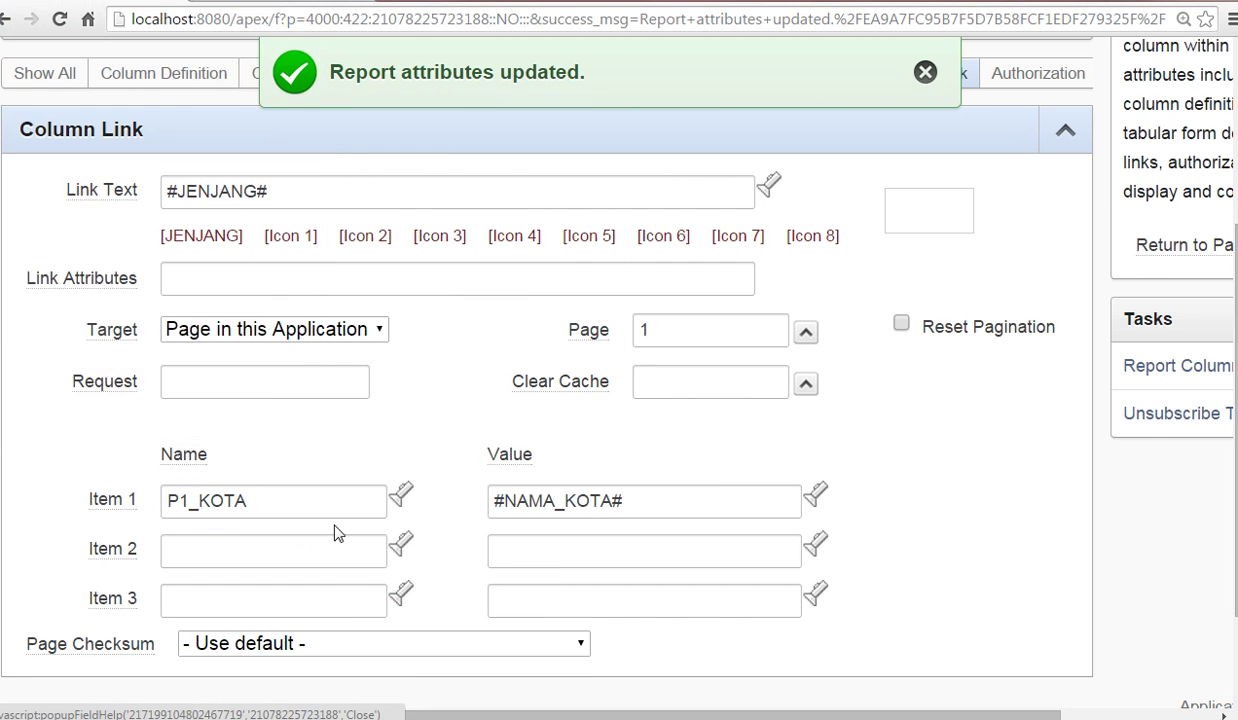
Make the JENJANG column link pass #JENJANG# to P1_JENJANG as its second item.
left_click(400, 545)
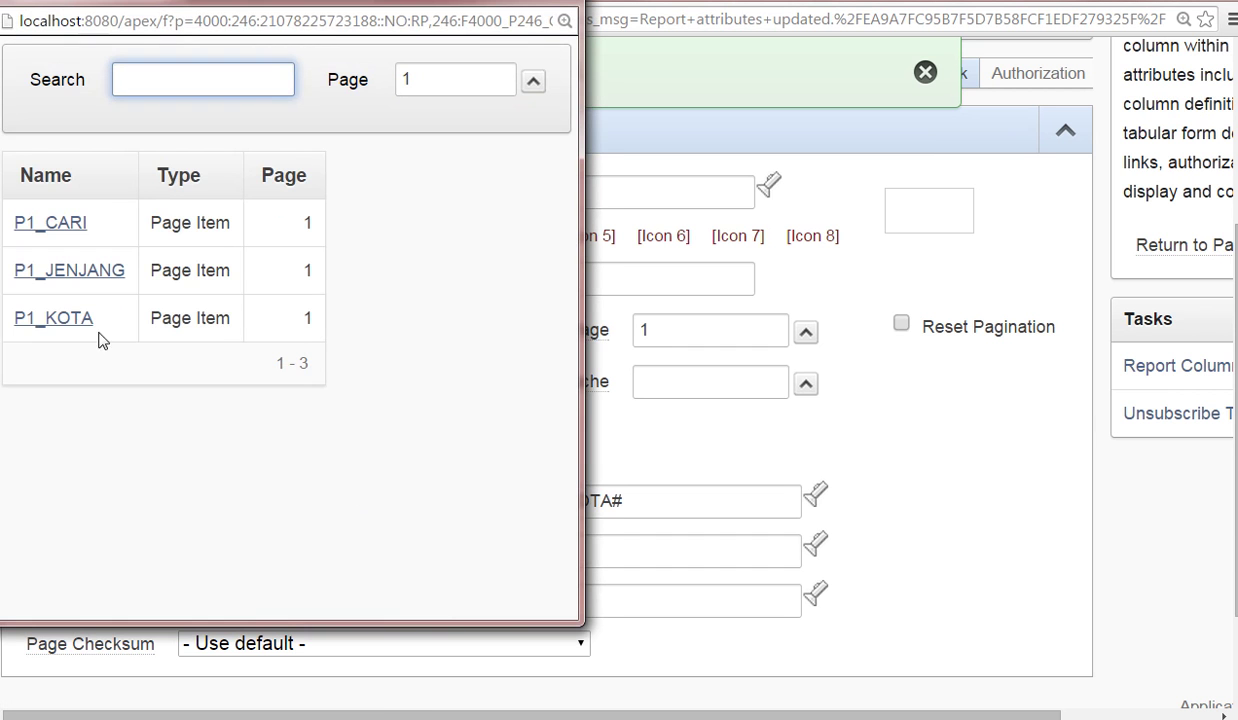
left_click(82, 270)
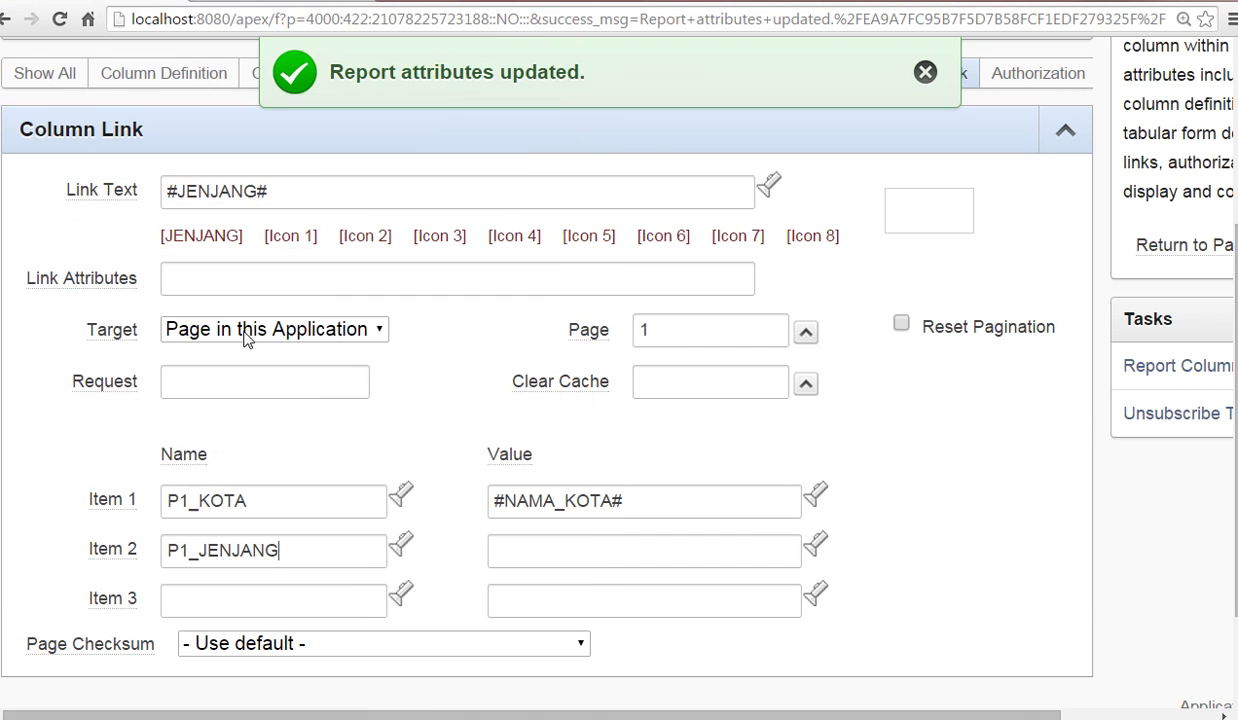
left_click(818, 545)
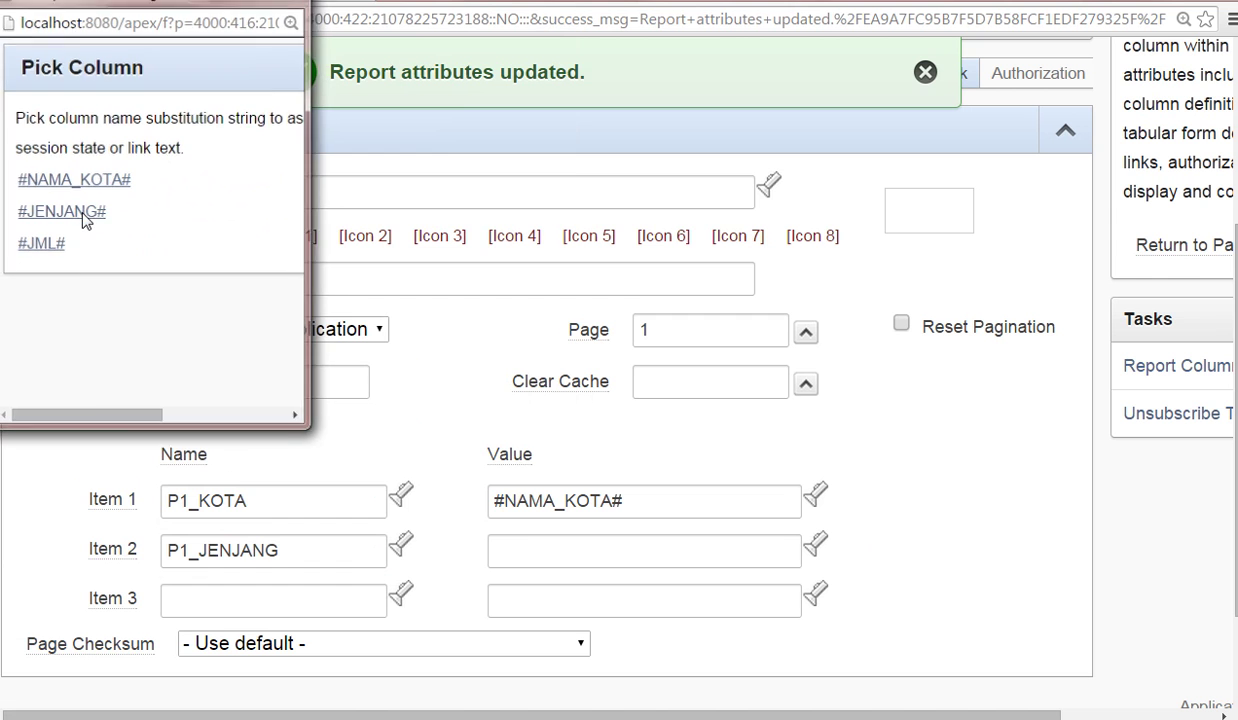
left_click(84, 214)
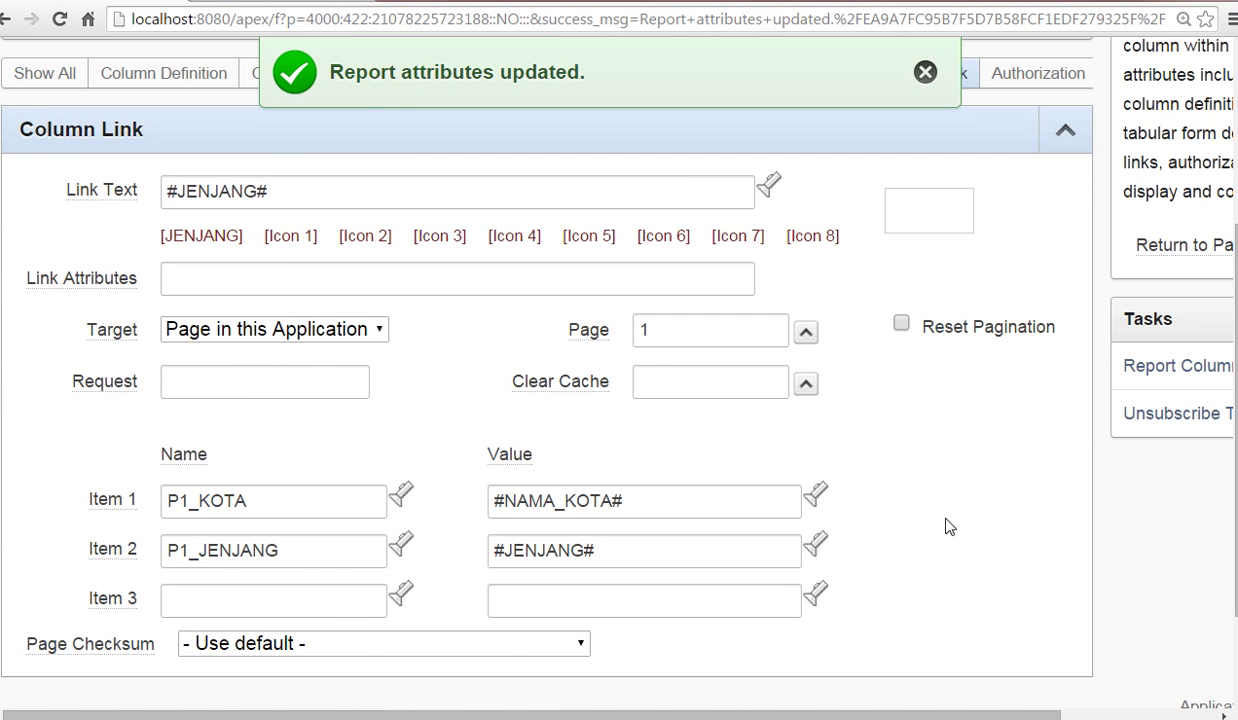
Apply the JENJANG column link and the Kota dan Sekolah report attribute changes, and run page 1.
scroll(948, 526, "up", 3)
left_click(882, 258)
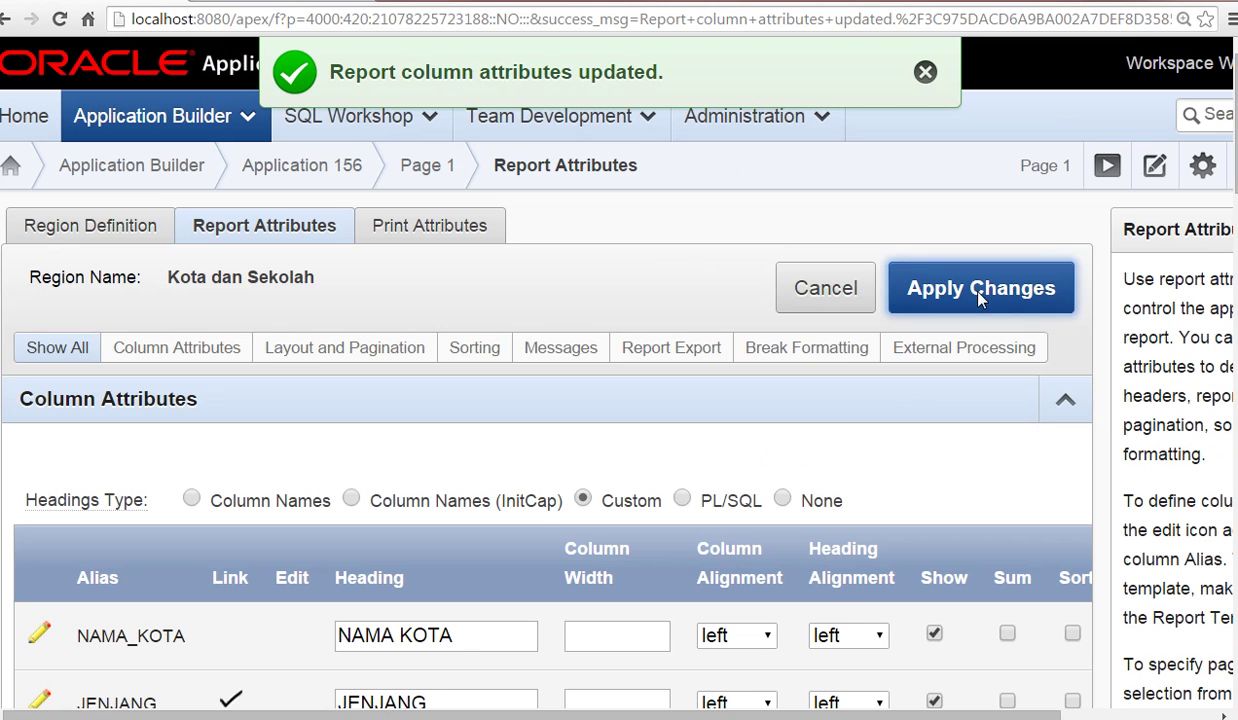
left_click(980, 290)
left_click(970, 258)
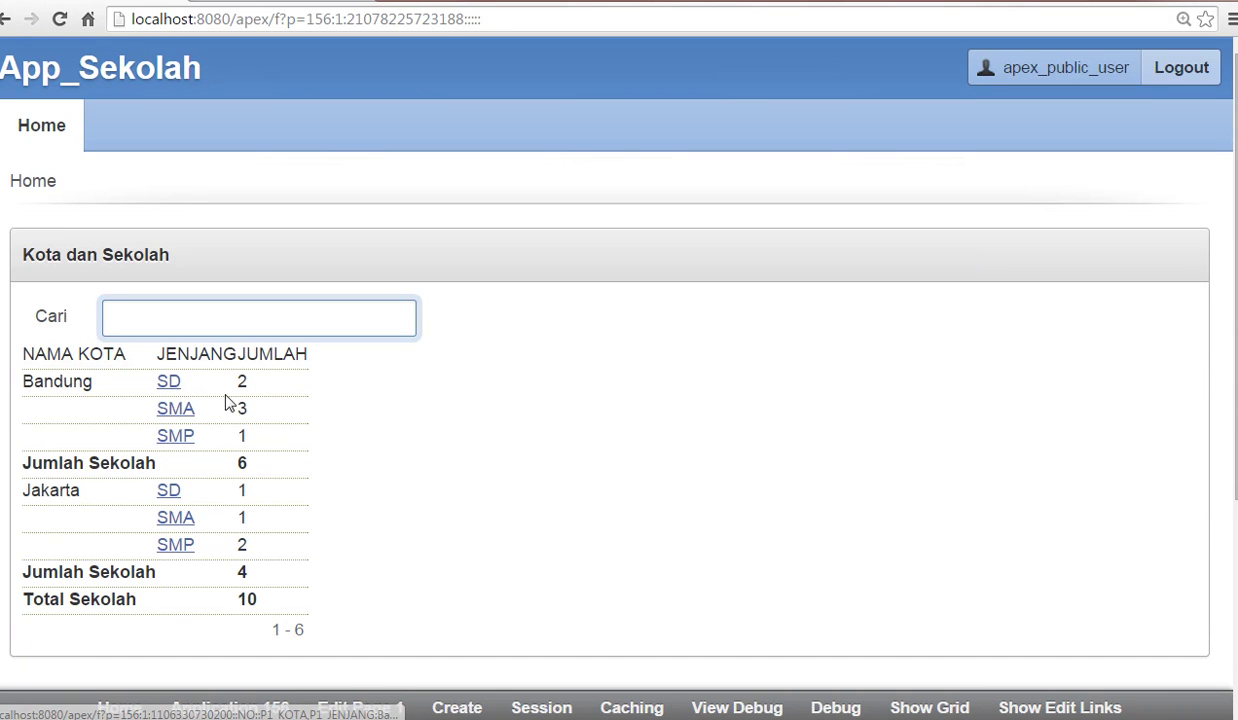
Test the JENJANG links for Bandung by viewing its SD, SMA and SMP school lists.
left_click(169, 383)
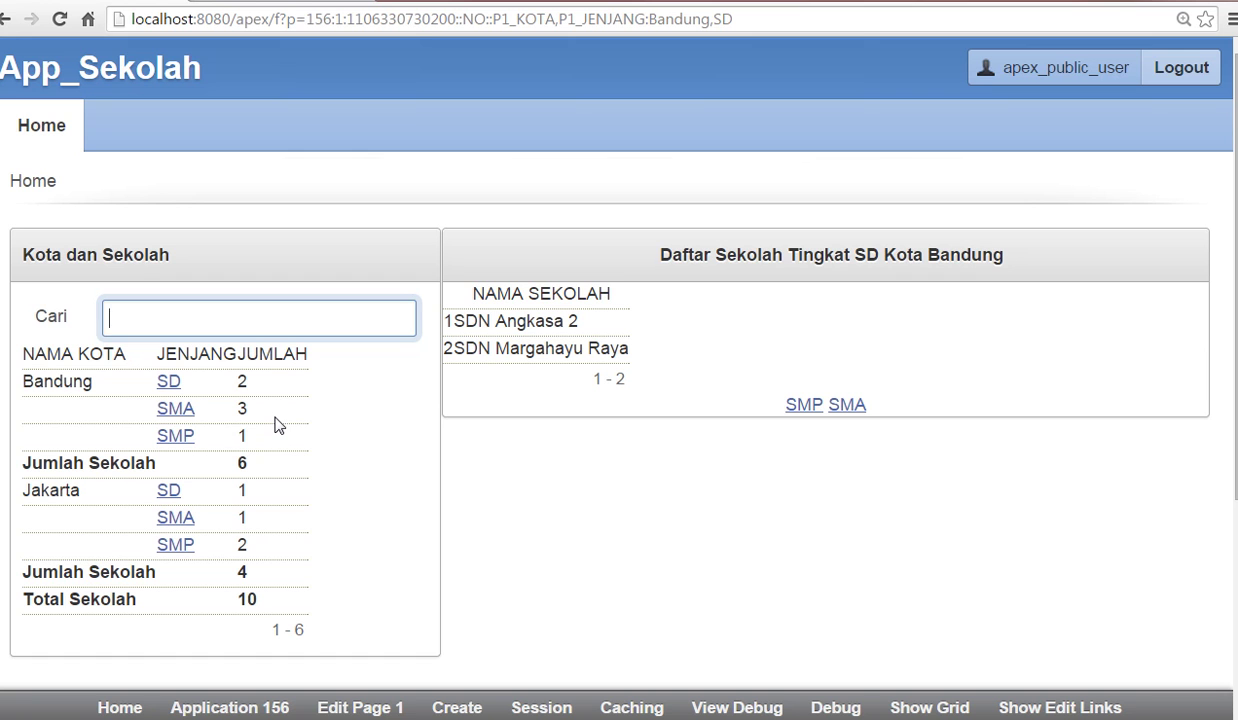
left_click(186, 412)
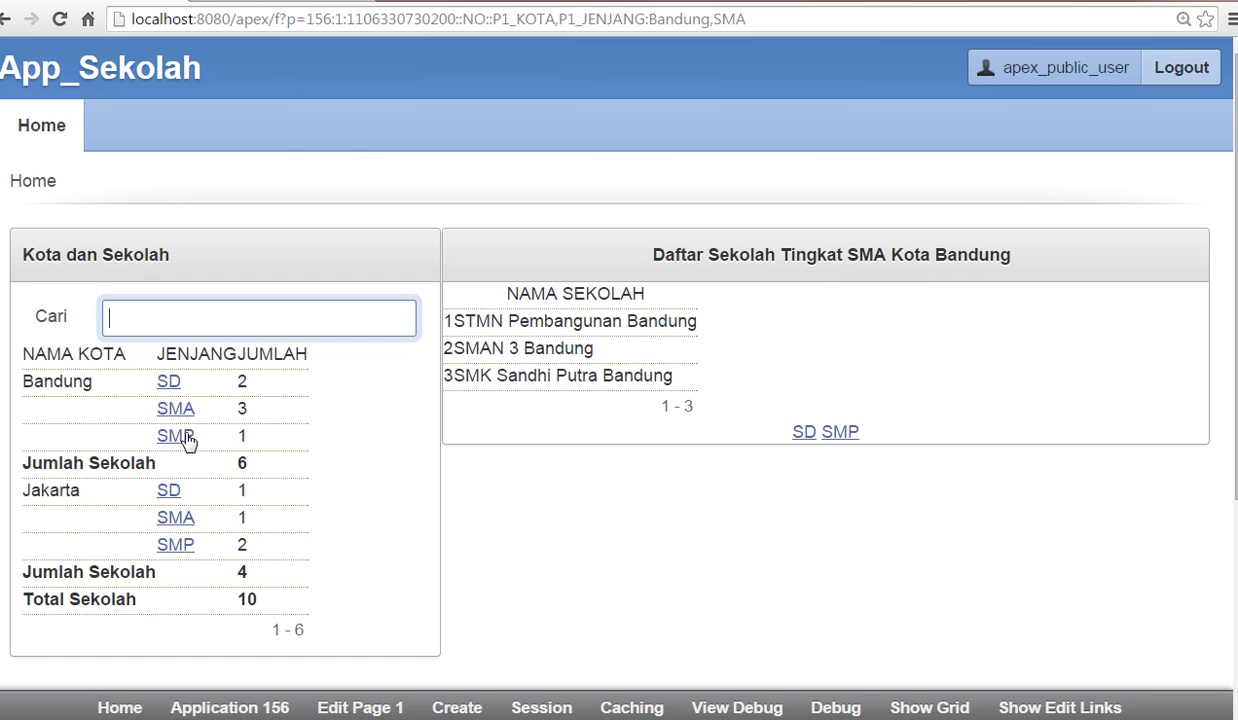
left_click(188, 443)
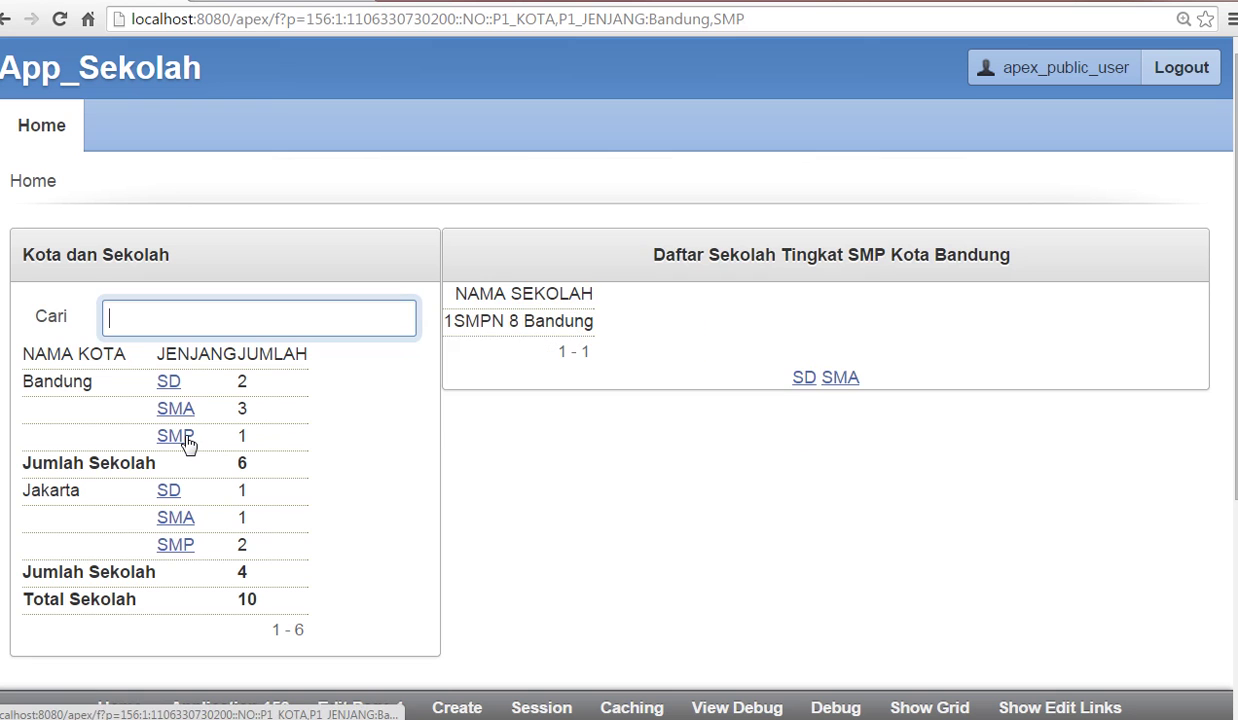
Test the JENJANG links for Jakarta by viewing its SD, SMA and SMP school lists, rechecking SMA and SD.
left_click(182, 496)
left_click(188, 521)
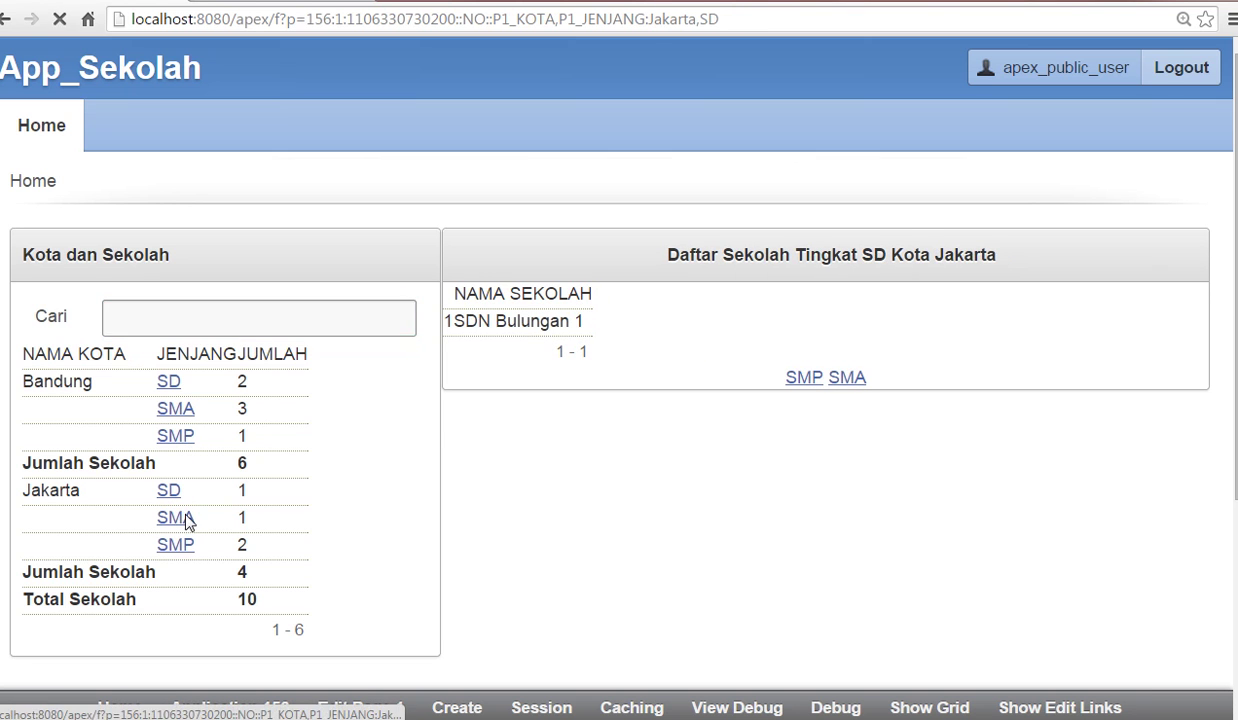
left_click(187, 547)
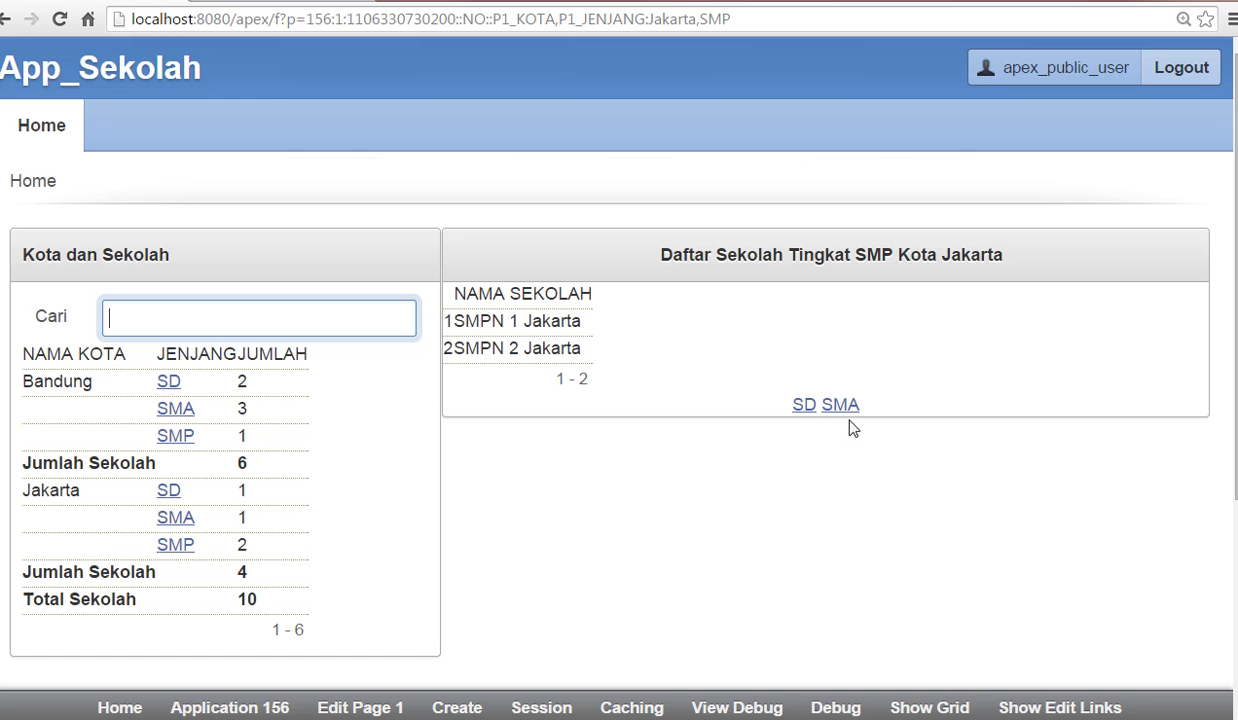
left_click(169, 522)
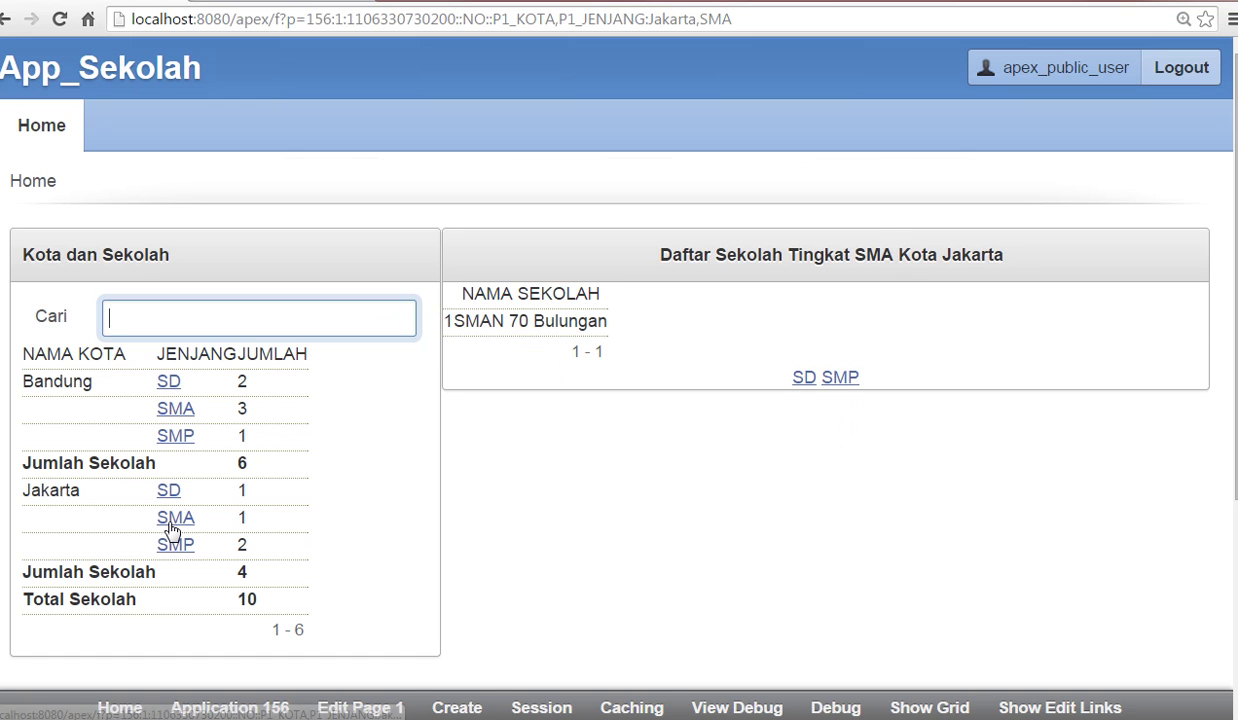
left_click(169, 491)
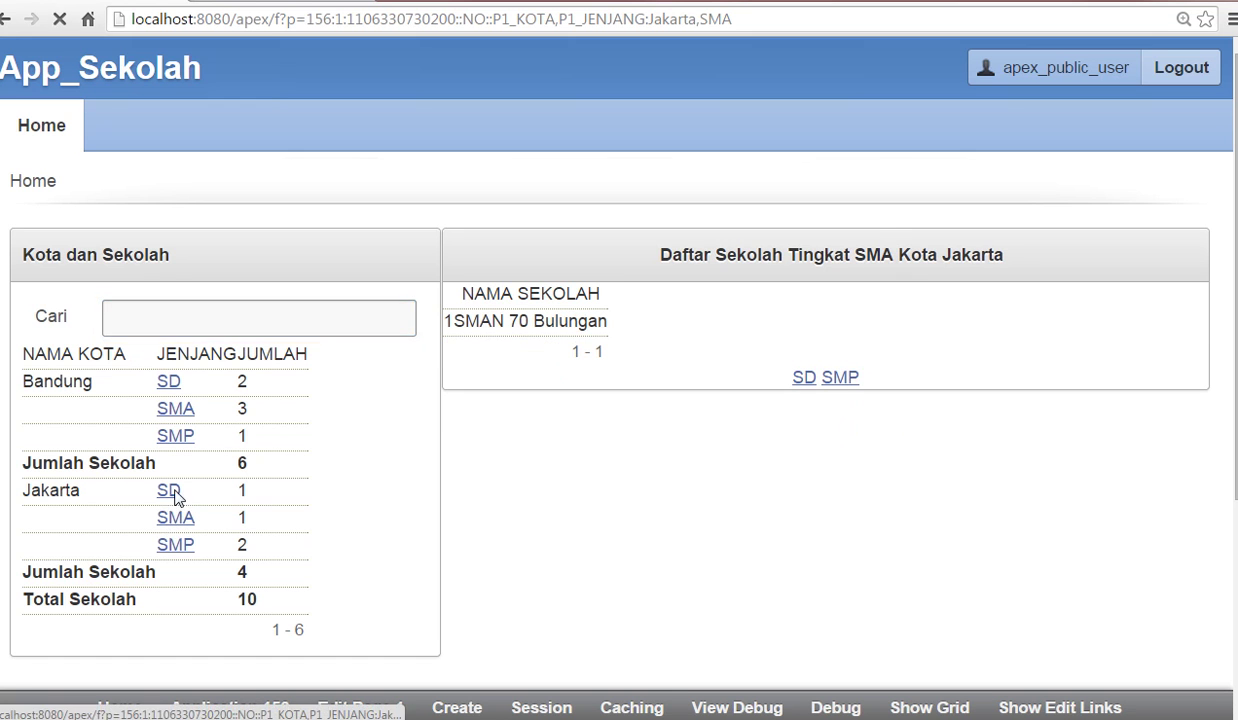
Recheck Bandung's SD, SMA and SMP school lists through the JENJANG links of the Kota dan Sekolah report.
left_click(170, 387)
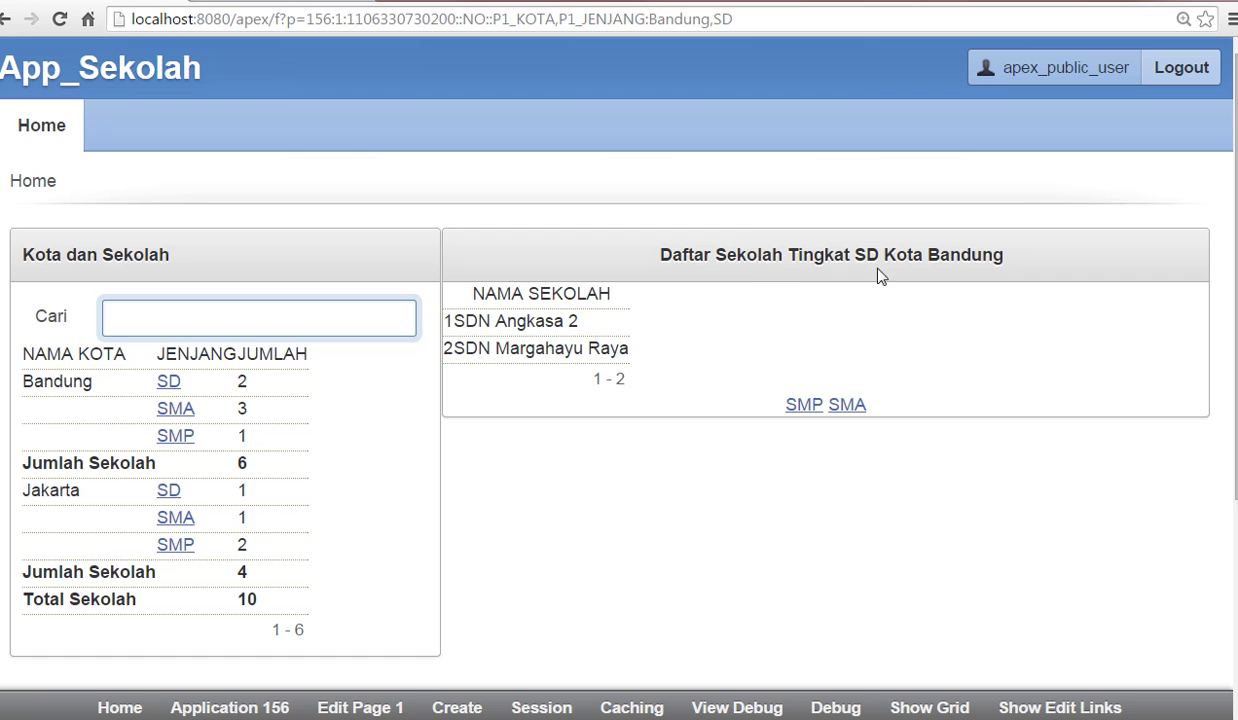
left_click(178, 410)
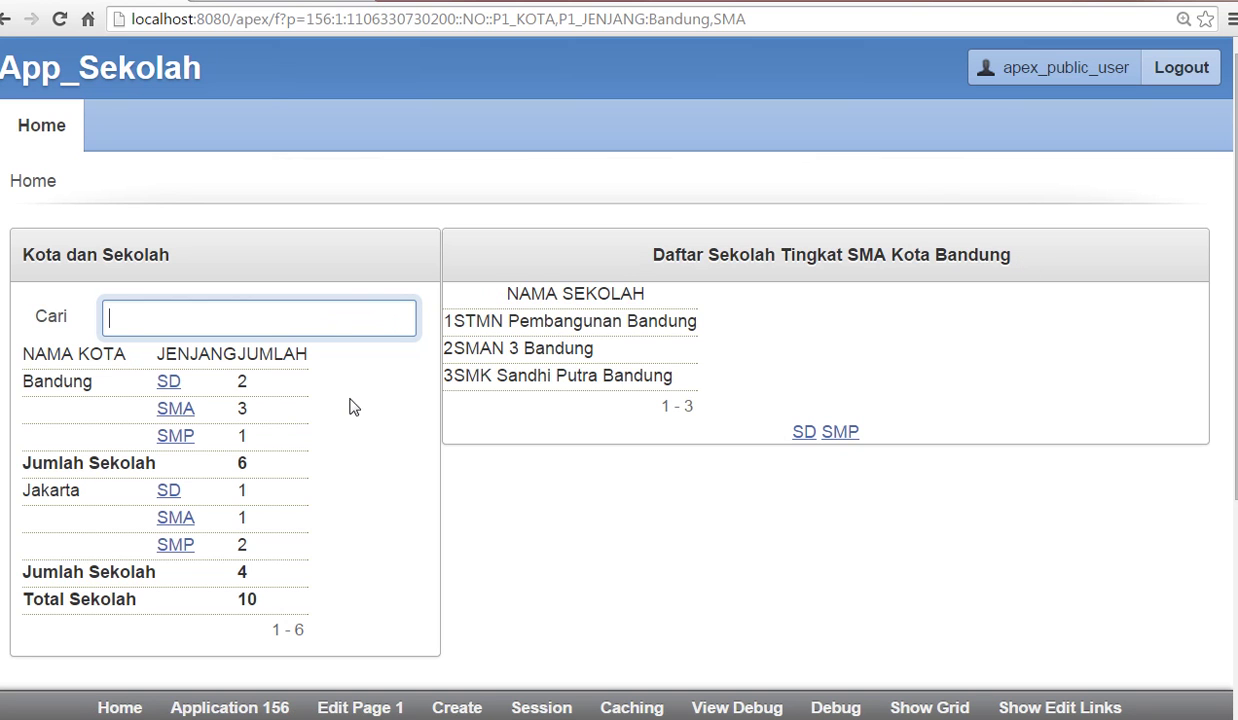
left_click(188, 436)
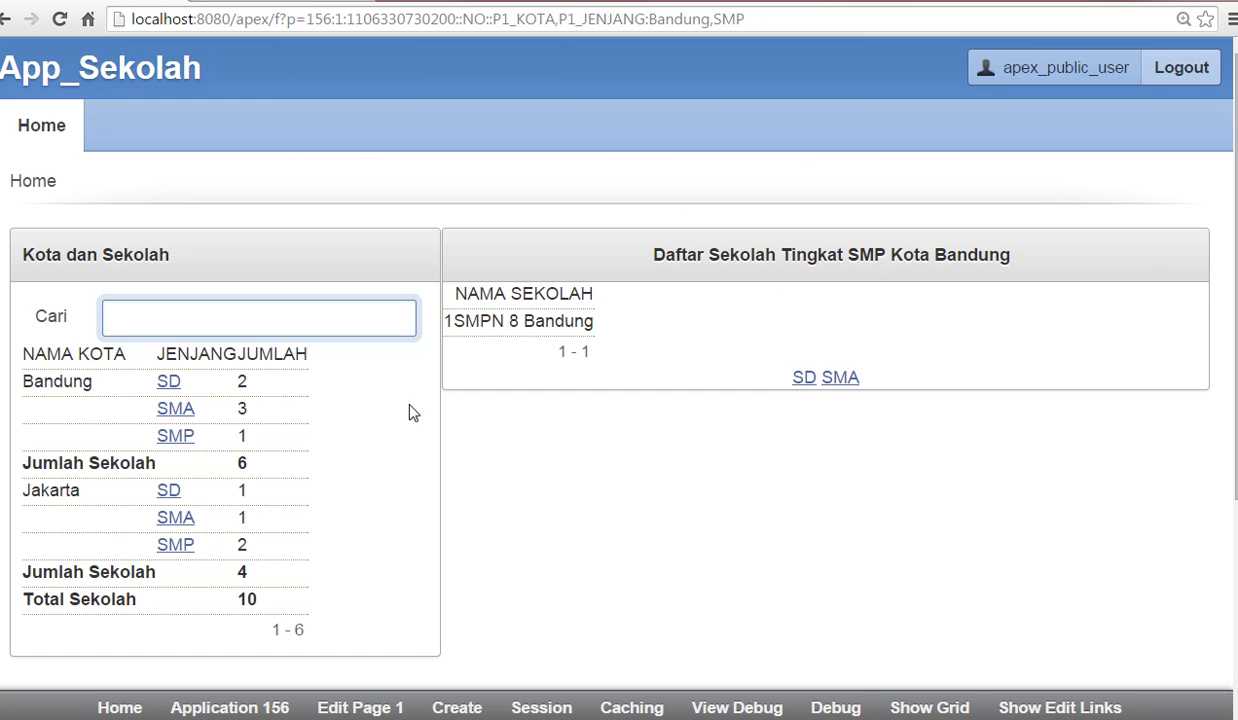
View Jakarta's SMA and SD school lists from the report, and switch to SMP with the link beneath the school list.
left_click(180, 520)
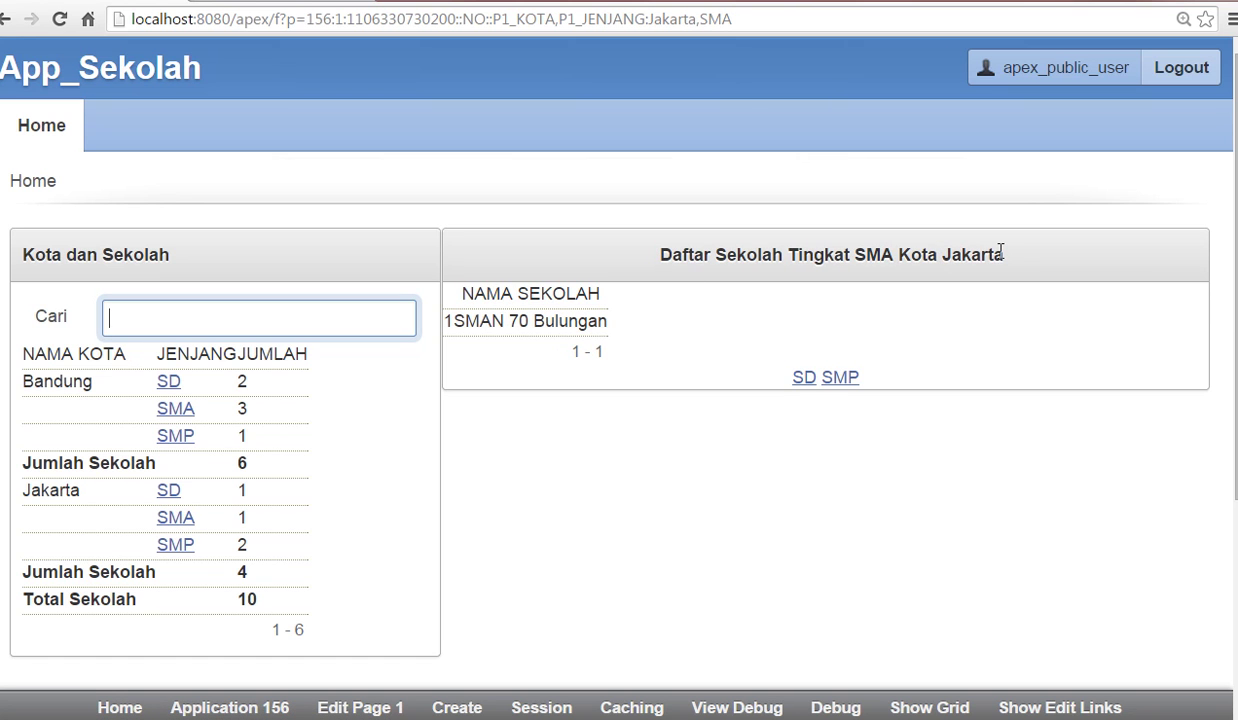
left_click(168, 490)
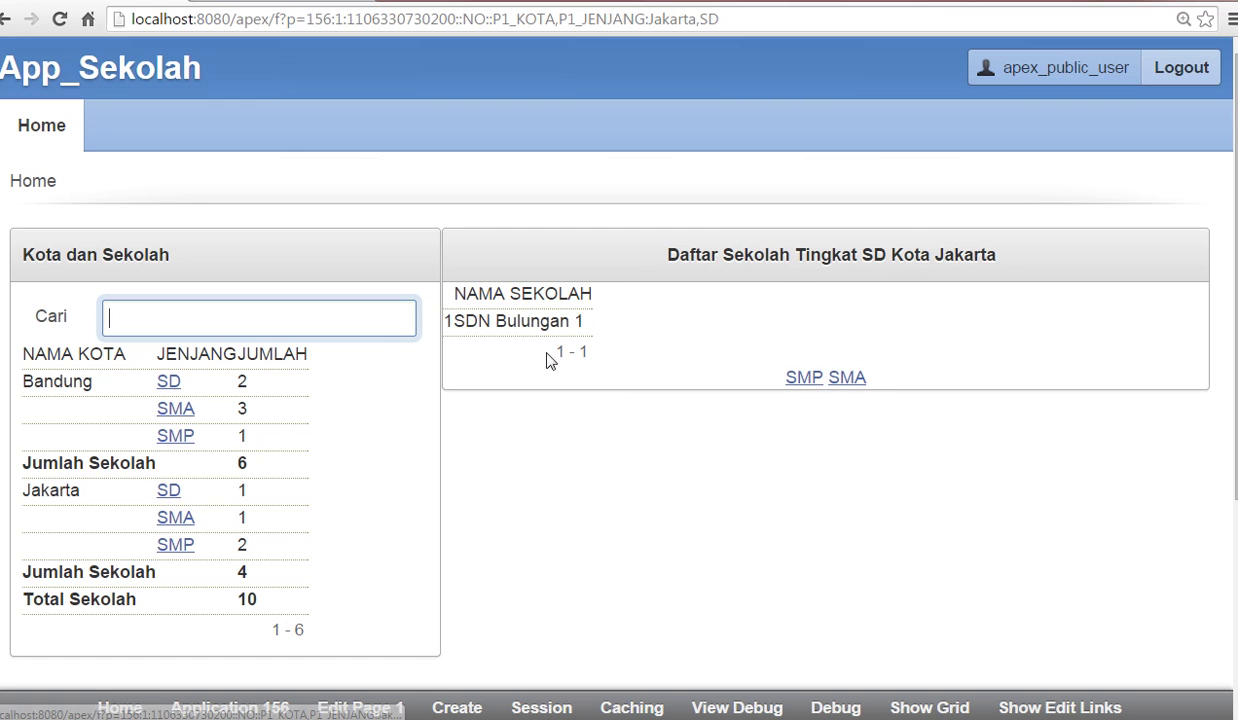
left_click(807, 381)
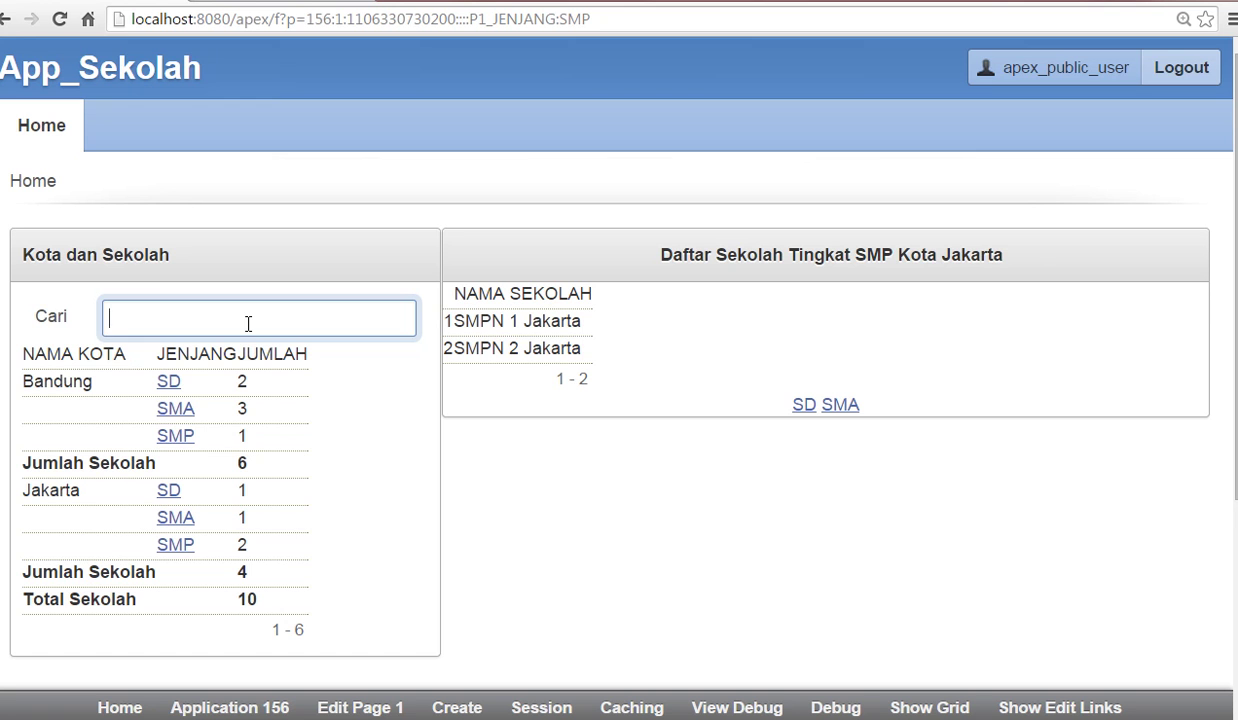
Filter the Kota dan Sekolah report by sma and test its Bandung and Jakarta links plus the detail list's SD link.
type("sma")
left_click(178, 384)
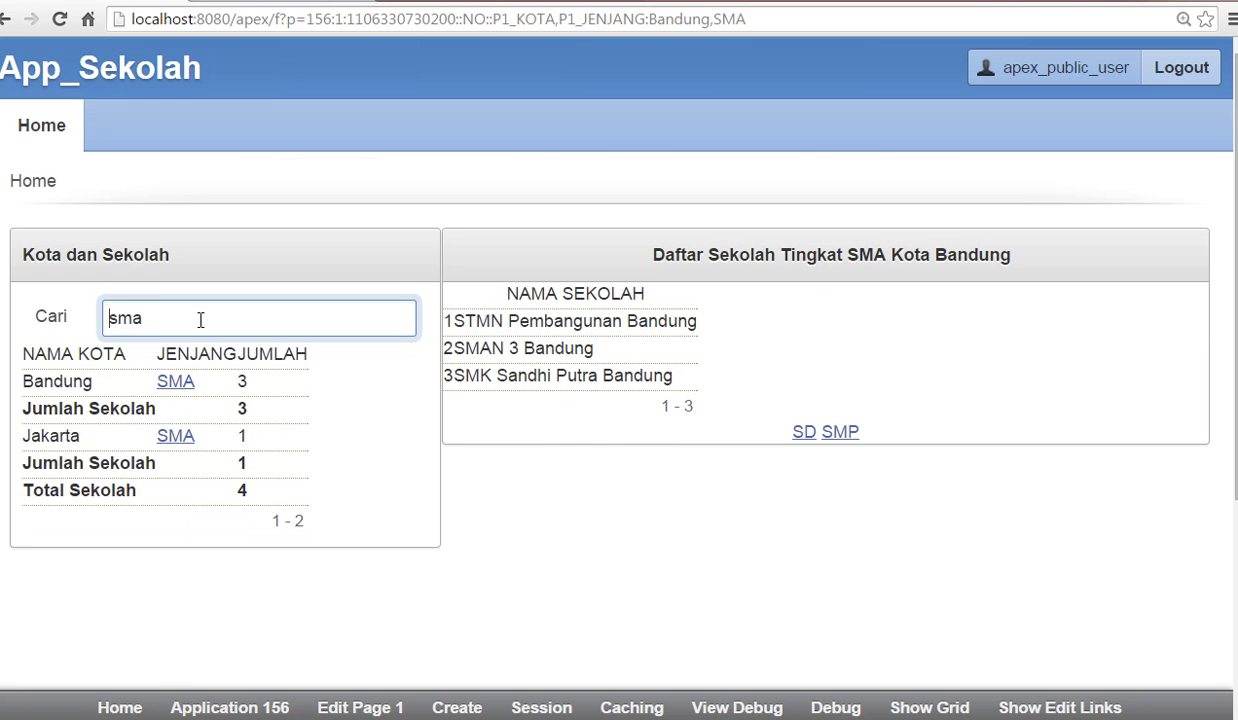
left_click(179, 441)
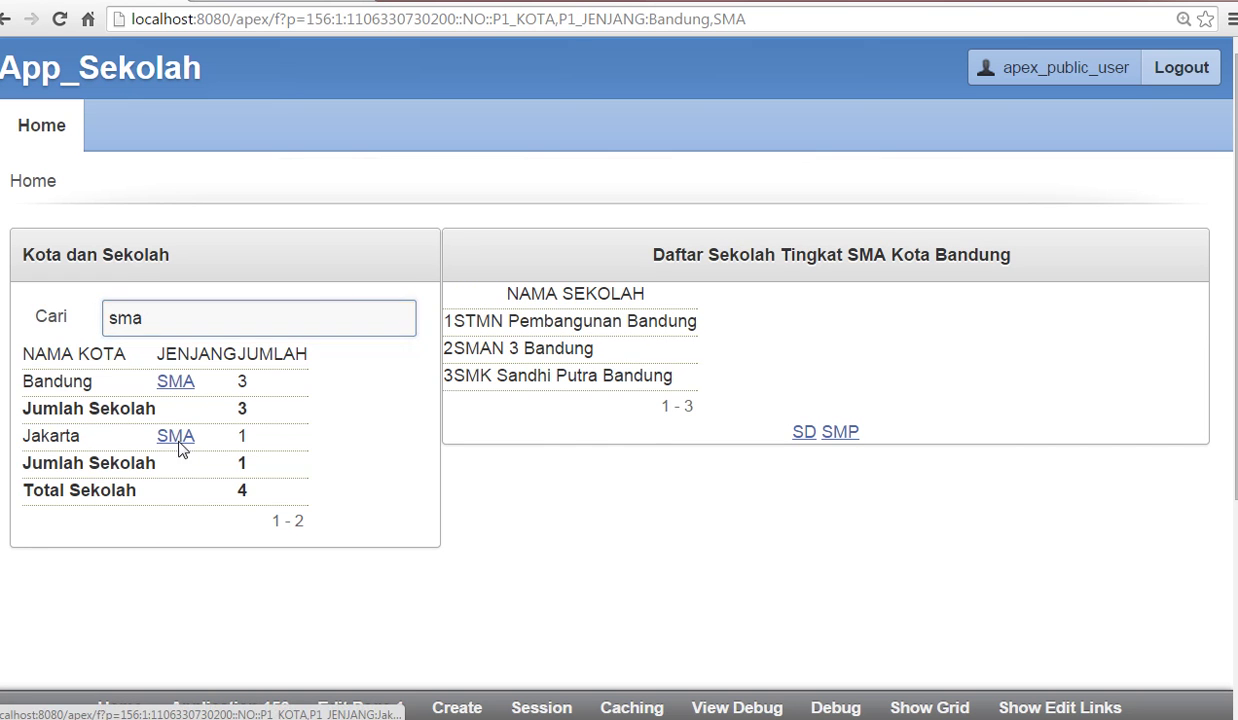
left_click(808, 386)
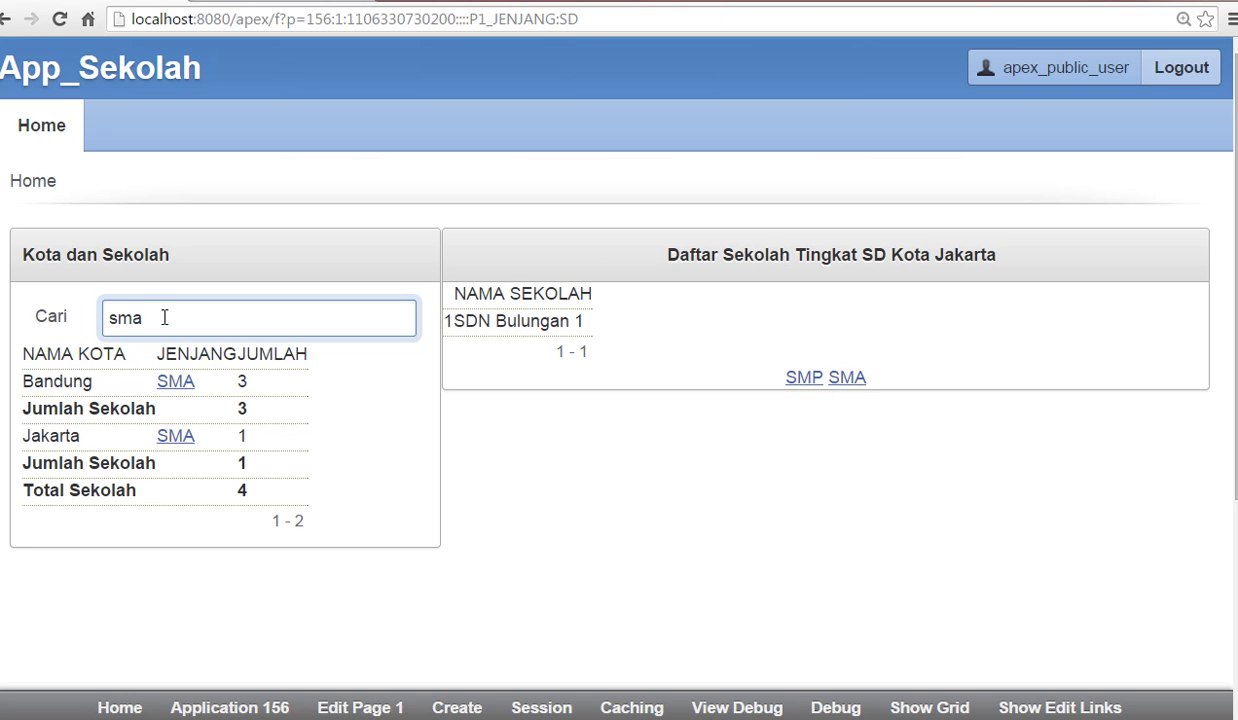
Clear the Cari search text so the Kota dan Sekolah report lists every school level again.
key("BackSpace")
key("BackSpace")
key("BackSpace")
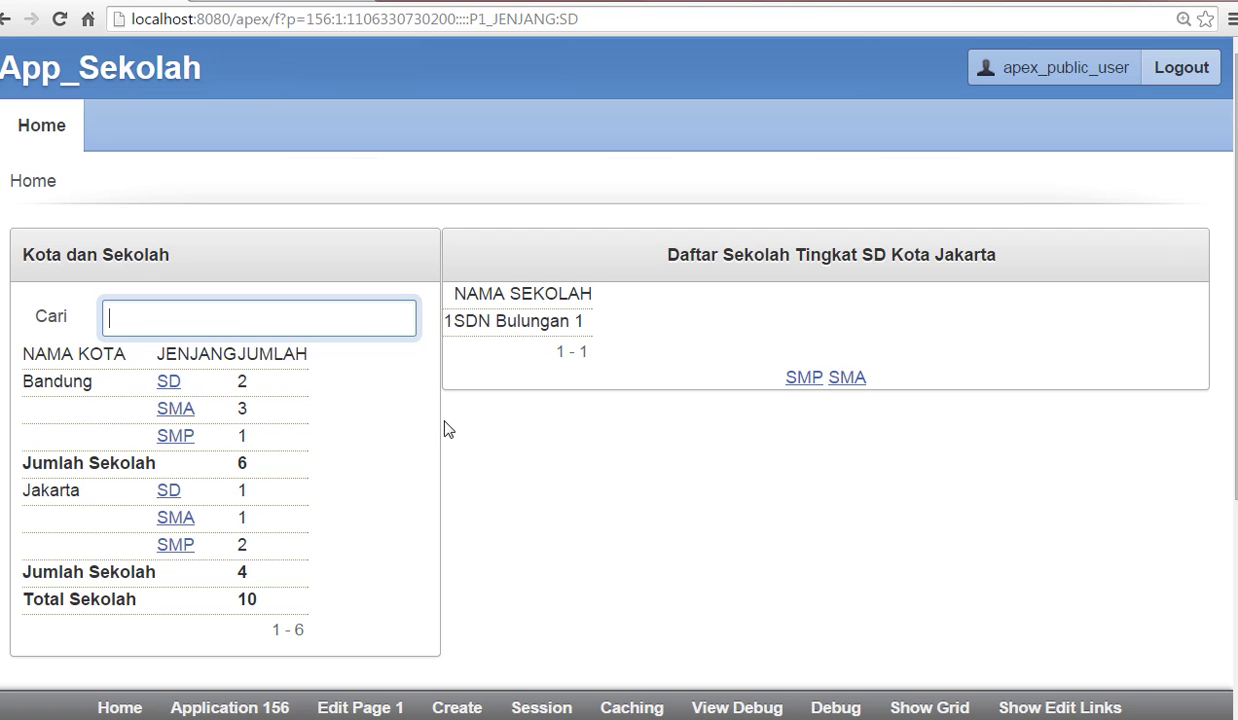
left_click(773, 500)
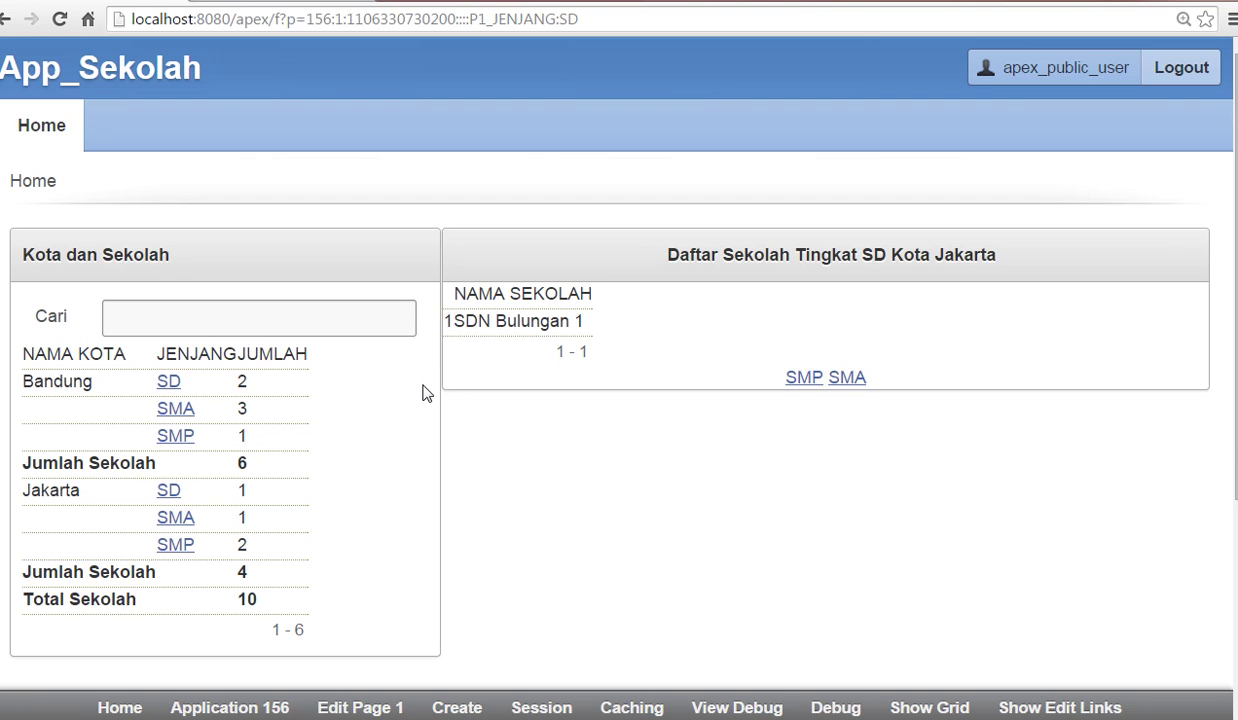
View Bandung's SD and SMP school lists from the report, and switch to SD with the link beneath the school list.
left_click(172, 382)
left_click(178, 438)
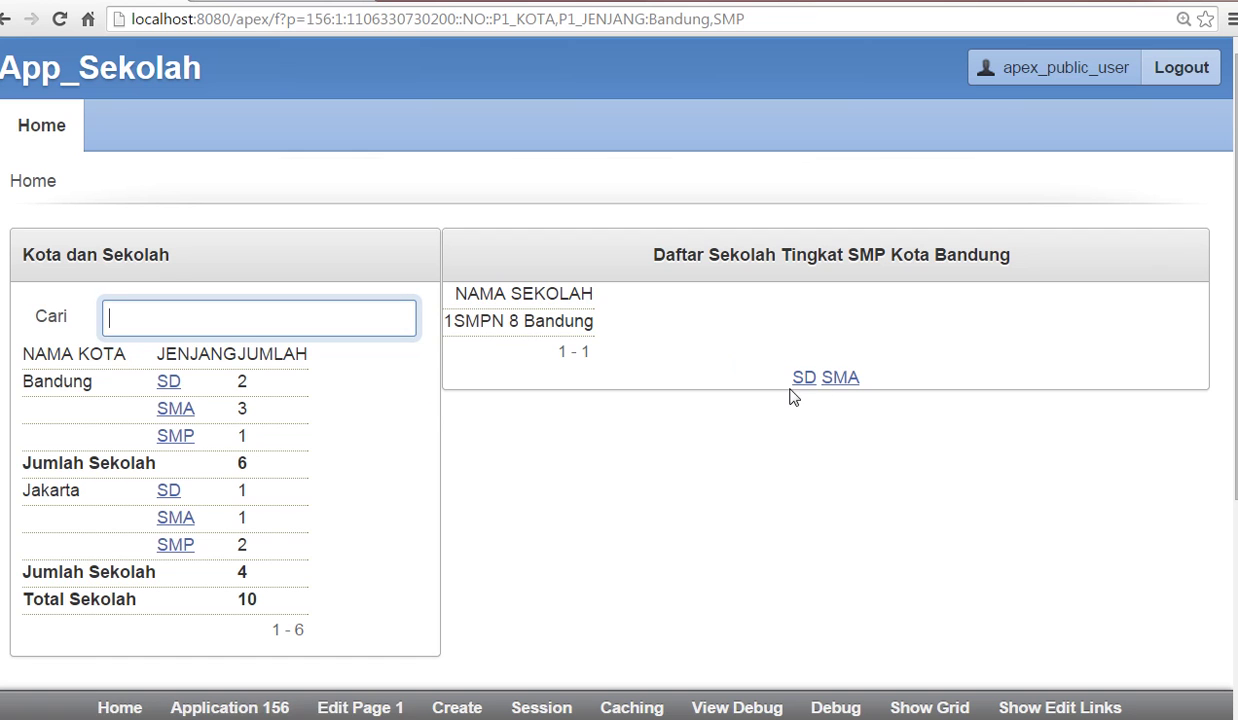
left_click(804, 380)
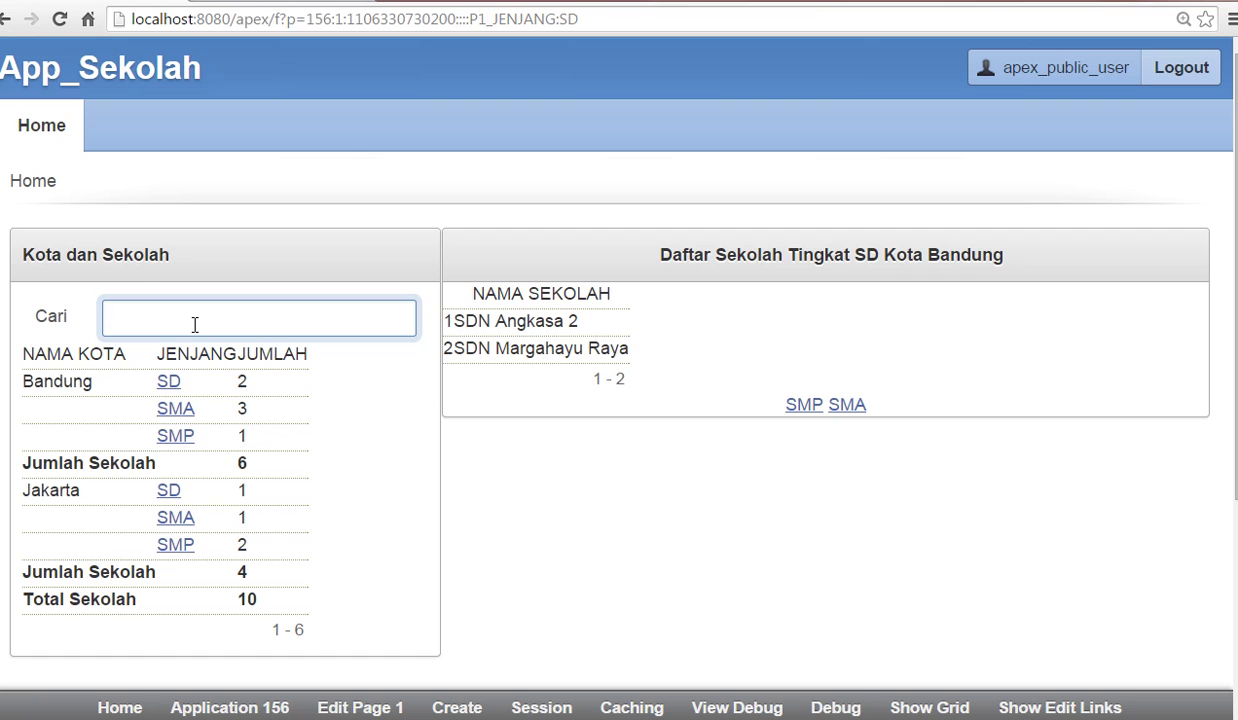
Search the Kota dan Sekolah report for d.
type("s")
key("BackSpace")
type("d")
left_click(362, 503)
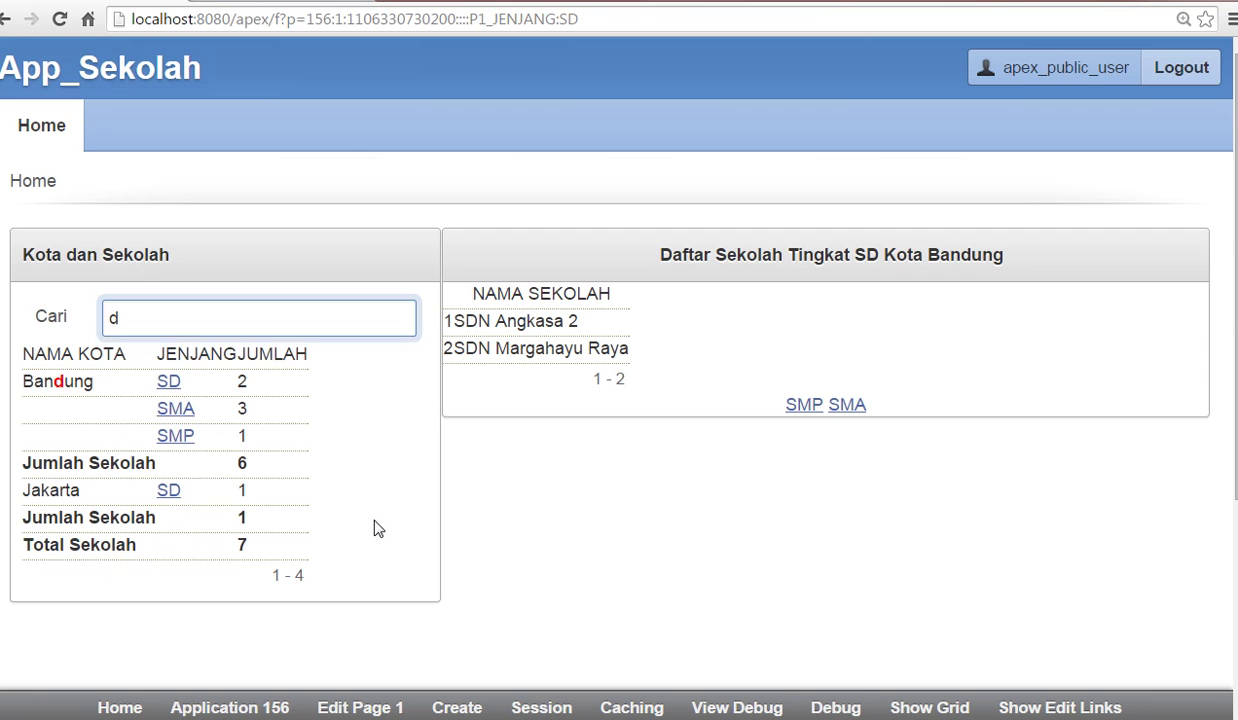